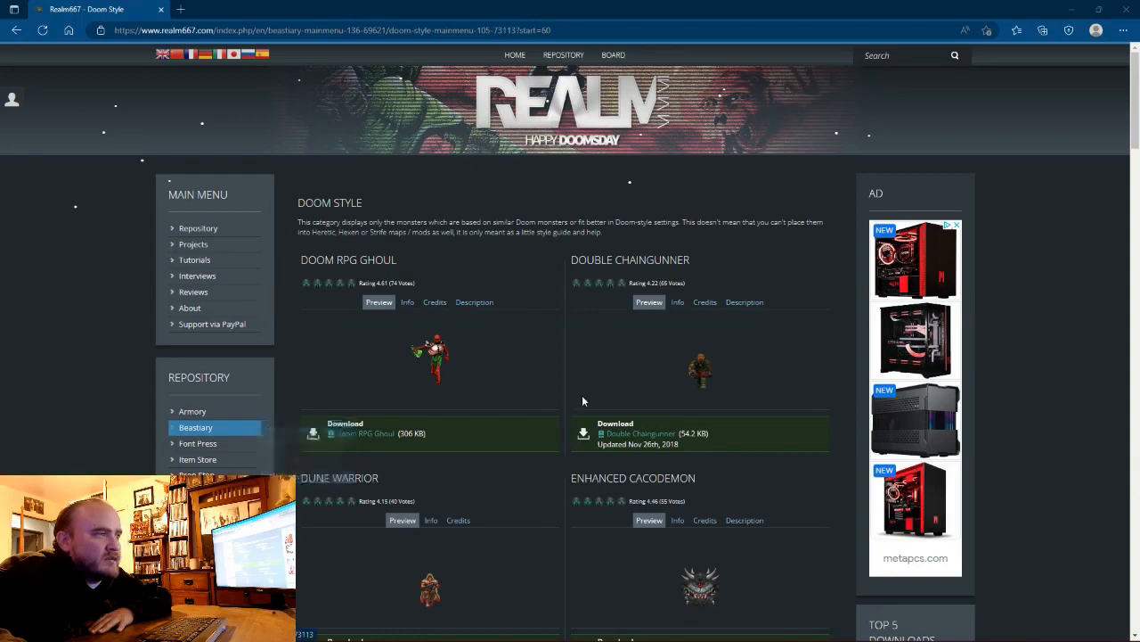
Browse the Doom Style monsters on page 3 of the Realm667 Beastiary
{"action": "scroll", "coordinate": [584, 385], "scroll_direction": "down", "scroll_amount": 8}
{"action": "scroll", "coordinate": [584, 385], "scroll_direction": "down", "scroll_amount": 20}
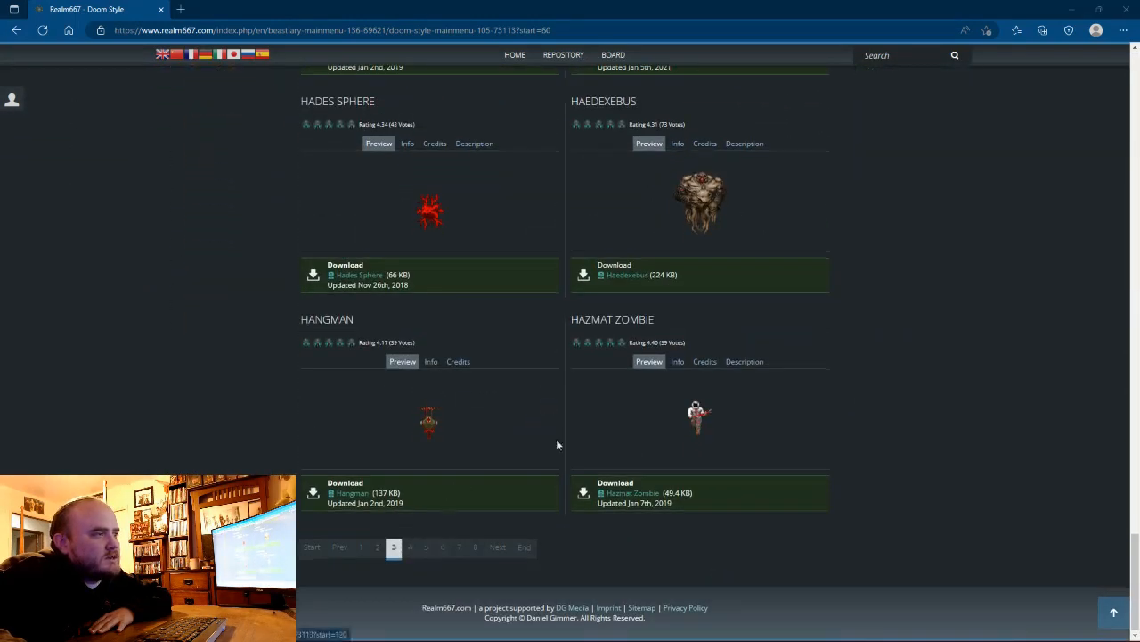
{"action": "scroll", "coordinate": [557, 444], "scroll_direction": "up", "scroll_amount": 8}
{"action": "scroll", "coordinate": [675, 366], "scroll_direction": "up", "scroll_amount": 2}
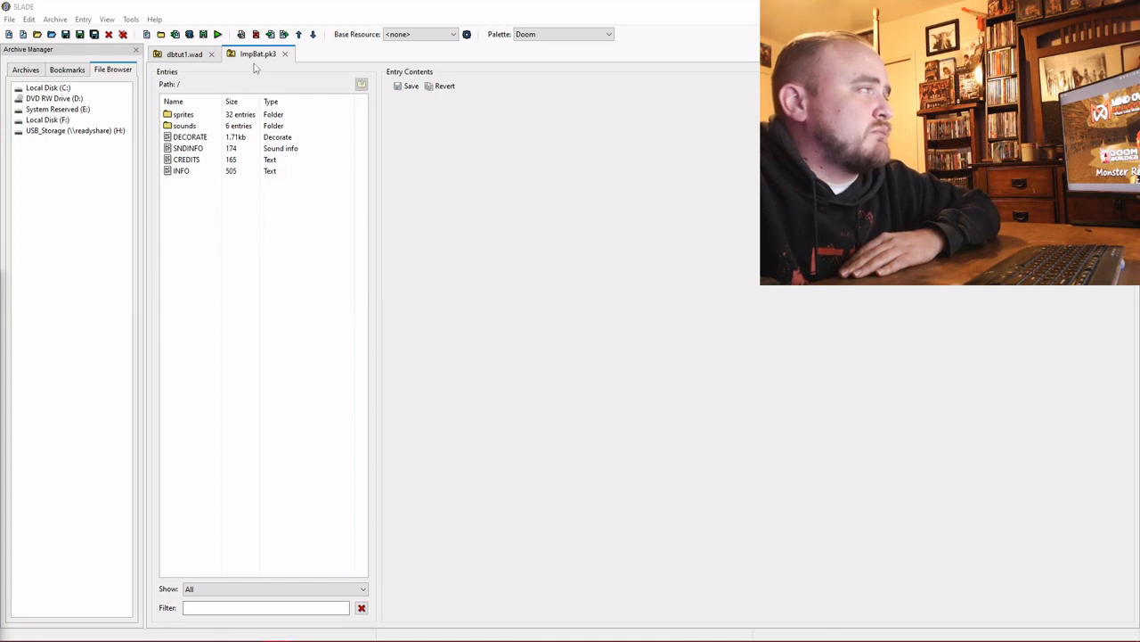
Switch to SLADE and compare the root entries of dbtut1.wad and ImpBat.pk3
{"action": "left_click", "coordinate": [189, 55]}
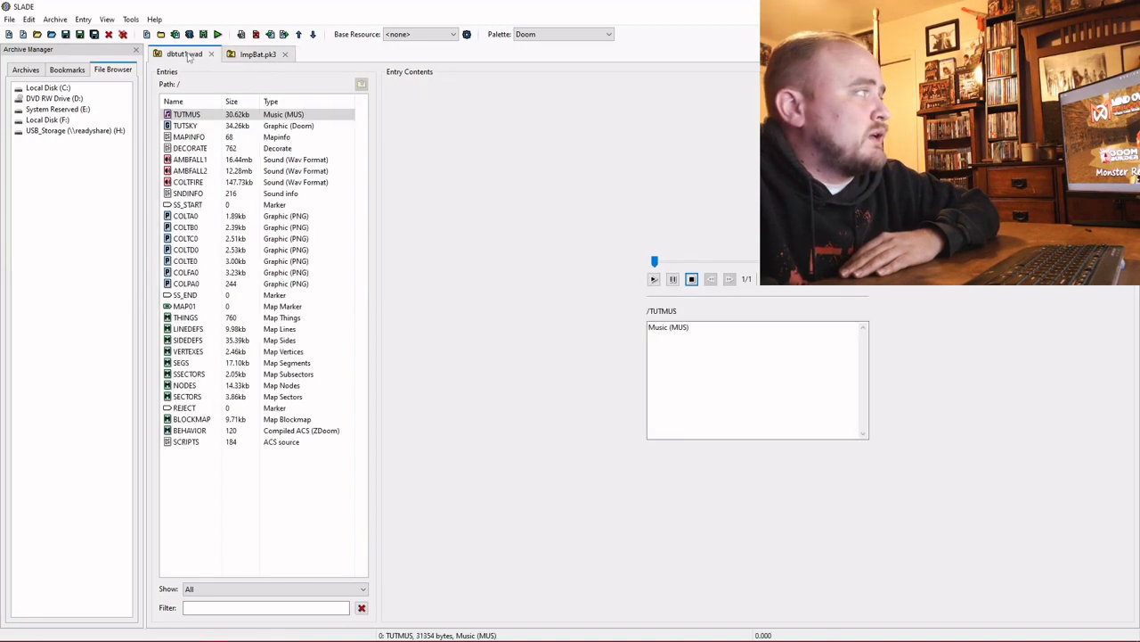
{"action": "left_click", "coordinate": [254, 55]}
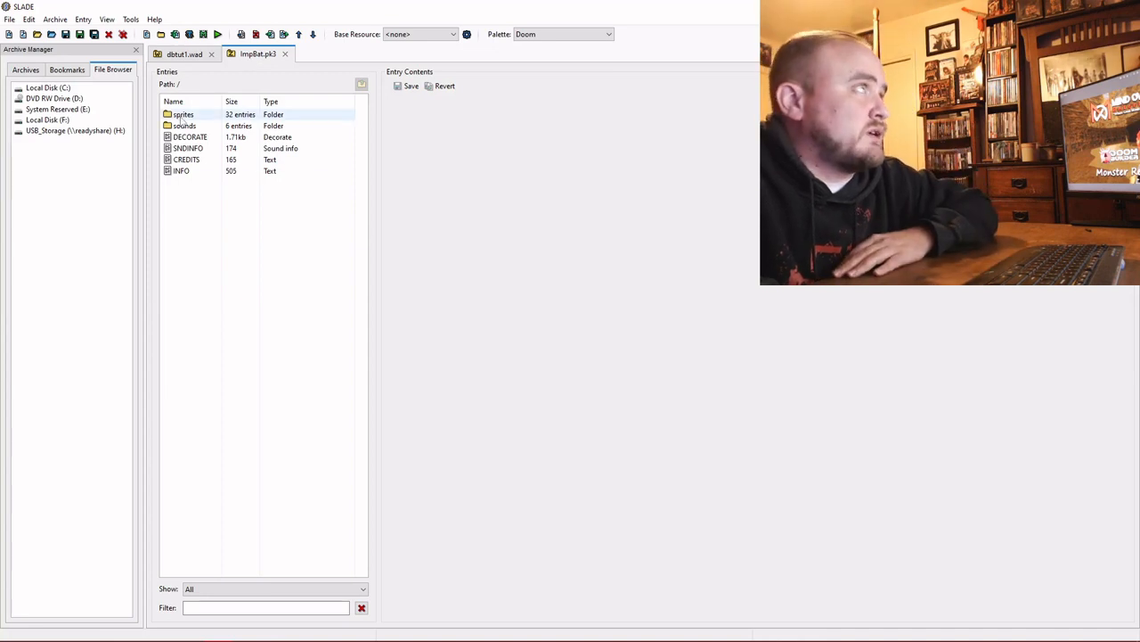
{"action": "left_click", "coordinate": [183, 54]}
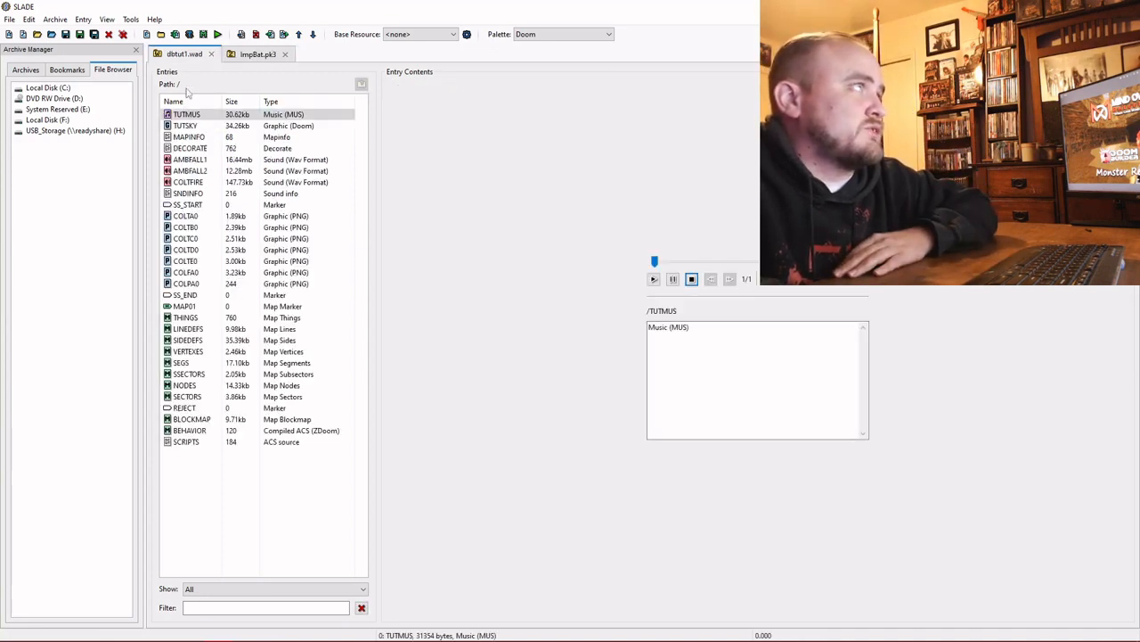
{"action": "left_click", "coordinate": [250, 53]}
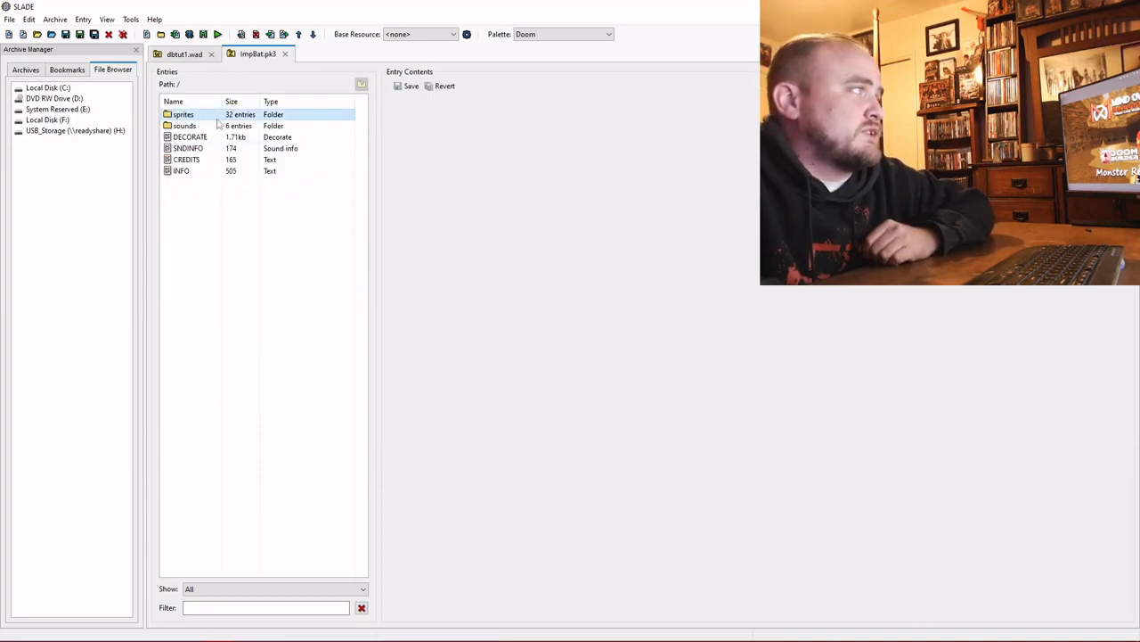
Open the sprites folder of ImpBat.pk3 and preview the bat frames from IBATA1.png through IBATL0.png
{"action": "double_click", "coordinate": [218, 119]}
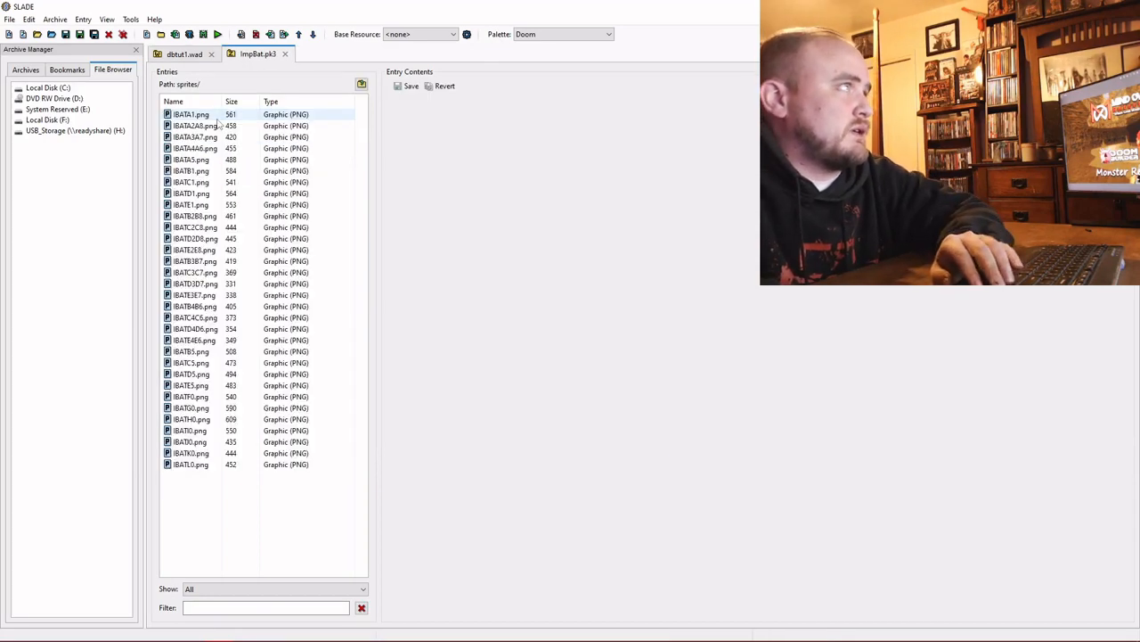
{"action": "key", "text": "Down"}
{"action": "key", "text": "Down"}
{"action": "key", "text": "Down"}
{"action": "key", "text": "Down"}
{"action": "key", "text": "Down"}
{"action": "key", "text": "Down"}
{"action": "key", "text": "Down"}
{"action": "key", "text": "Down"}
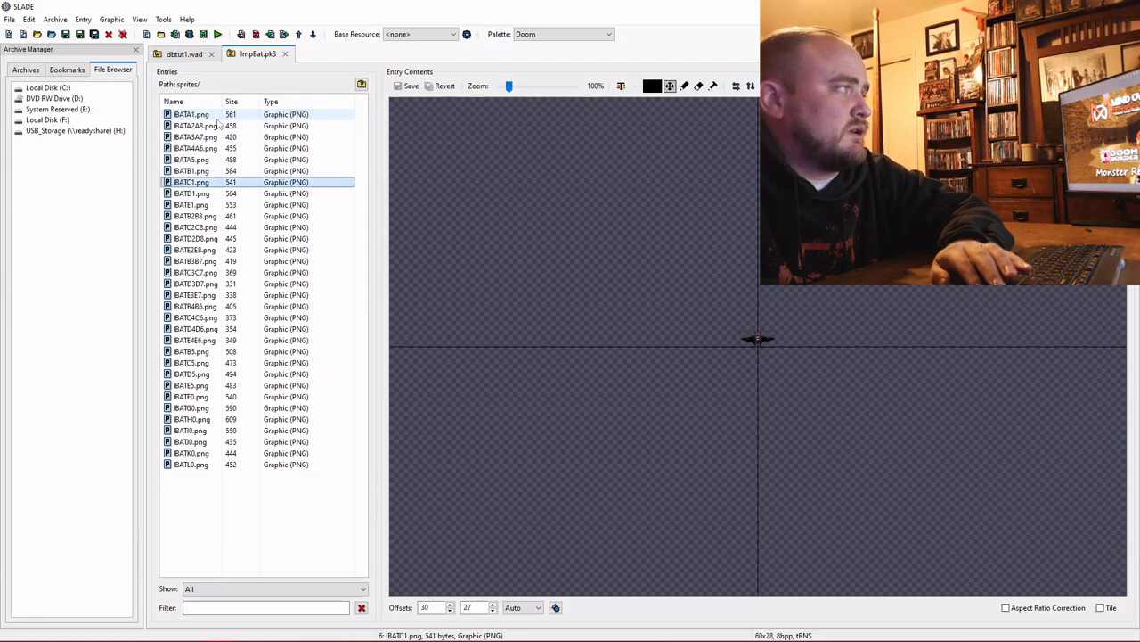
{"action": "key", "text": "Down"}
{"action": "key", "text": "Down"}
{"action": "key", "text": "Down"}
{"action": "key", "text": "Down"}
{"action": "key", "text": "Down"}
{"action": "key", "text": "Up"}
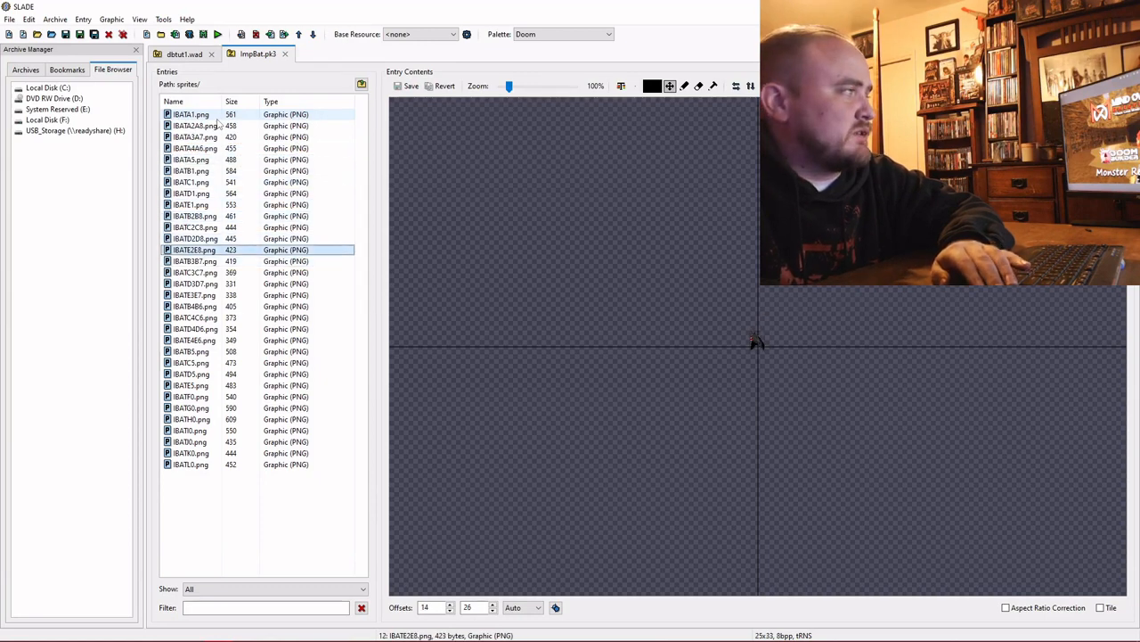
{"action": "key", "text": "Up"}
{"action": "key", "text": "Up"}
{"action": "key", "text": "Up"}
{"action": "key", "text": "Up"}
{"action": "key", "text": "Up"}
{"action": "key", "text": "Up"}
{"action": "key", "text": "Up"}
{"action": "key", "text": "Up"}
{"action": "key", "text": "Up"}
{"action": "key", "text": "Up"}
{"action": "key", "text": "Up"}
{"action": "key", "text": "Up"}
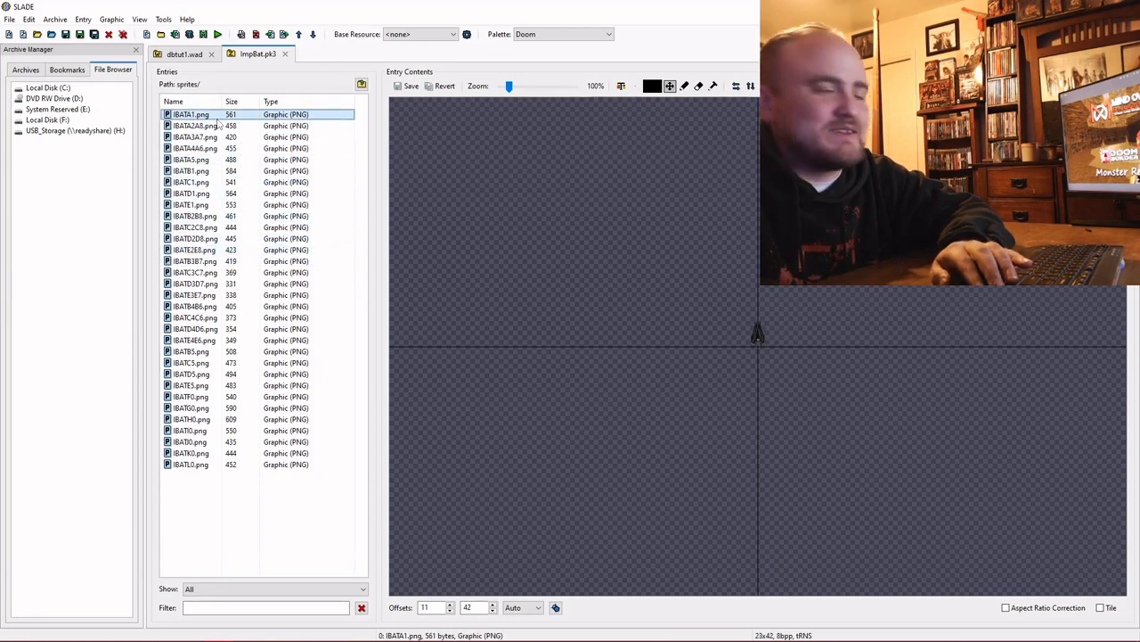
{"action": "key", "text": "Down"}
{"action": "key", "text": "Down"}
{"action": "key", "text": "Down"}
{"action": "key", "text": "Down"}
{"action": "key", "text": "Down"}
{"action": "key", "text": "Down"}
{"action": "key", "text": "Down"}
{"action": "key", "text": "Down"}
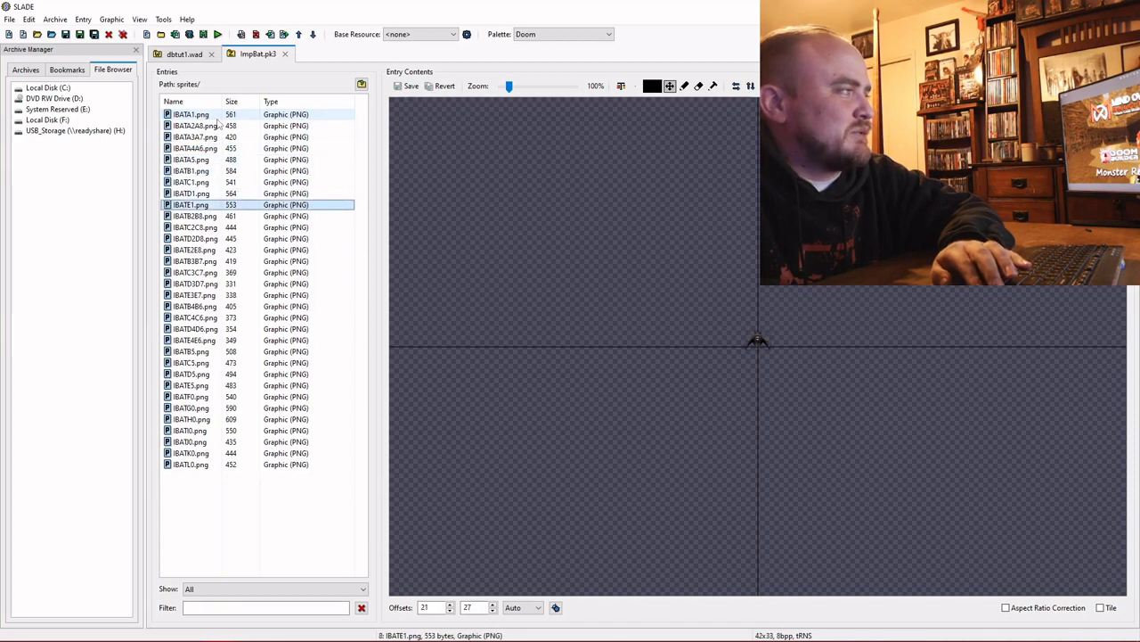
{"action": "key", "text": "Down"}
{"action": "key", "text": "Down"}
{"action": "key", "text": "Down"}
{"action": "key", "text": "Down"}
{"action": "key", "text": "Down"}
{"action": "key", "text": "Down"}
{"action": "key", "text": "Down"}
{"action": "key", "text": "Down"}
{"action": "key", "text": "Down"}
{"action": "key", "text": "Down"}
{"action": "key", "text": "Down"}
{"action": "key", "text": "Down"}
{"action": "key", "text": "Down"}
{"action": "key", "text": "Down"}
{"action": "key", "text": "Down"}
{"action": "key", "text": "Down"}
{"action": "key", "text": "Down"}
{"action": "key", "text": "Down"}
{"action": "key", "text": "Down"}
{"action": "key", "text": "Down"}
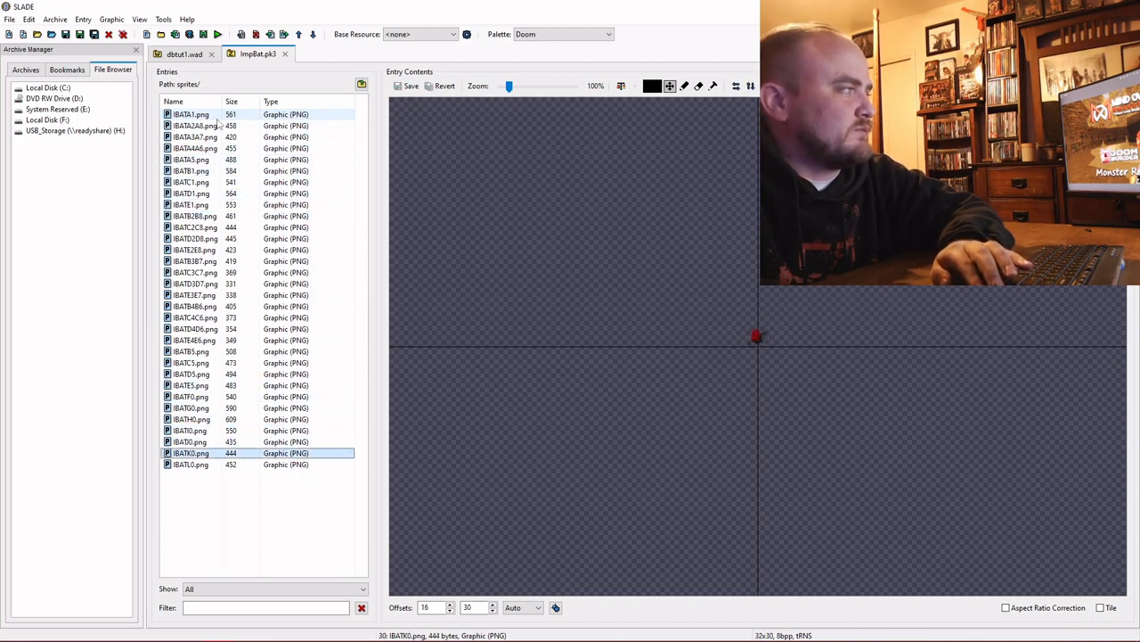
{"action": "key", "text": "Down"}
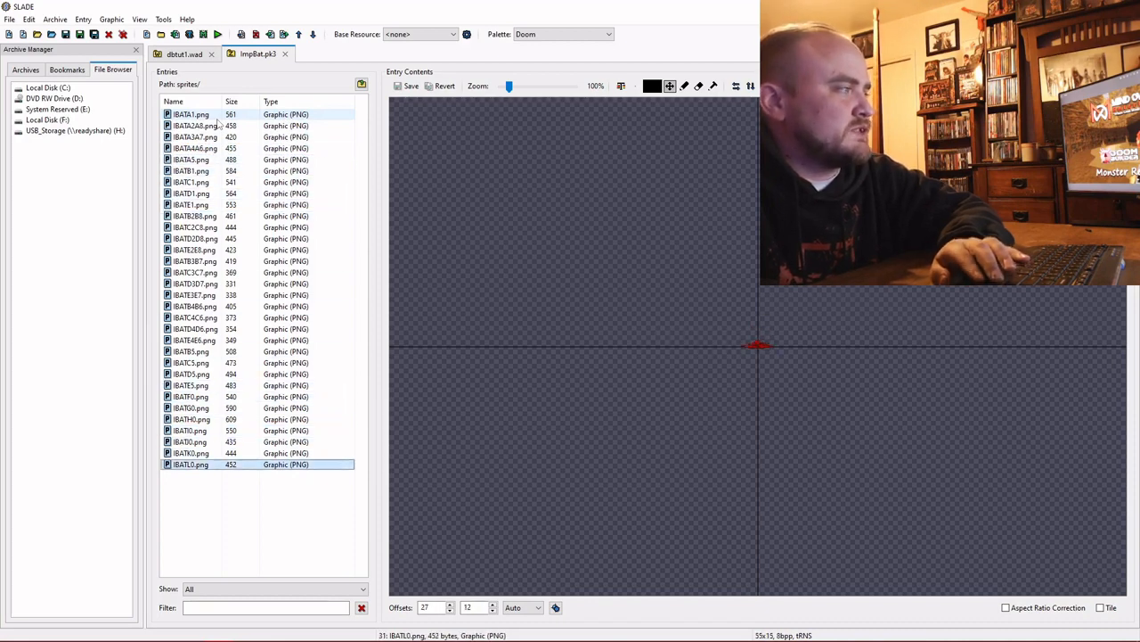
Copy all sprites from IBATA1.png to IBATL0.png and paste them into dbtut1.wad after COLPA0, before the SS_END marker
{"action": "left_click", "coordinate": [252, 116]}
{"action": "left_click", "coordinate": [242, 465], "text": "shift"}
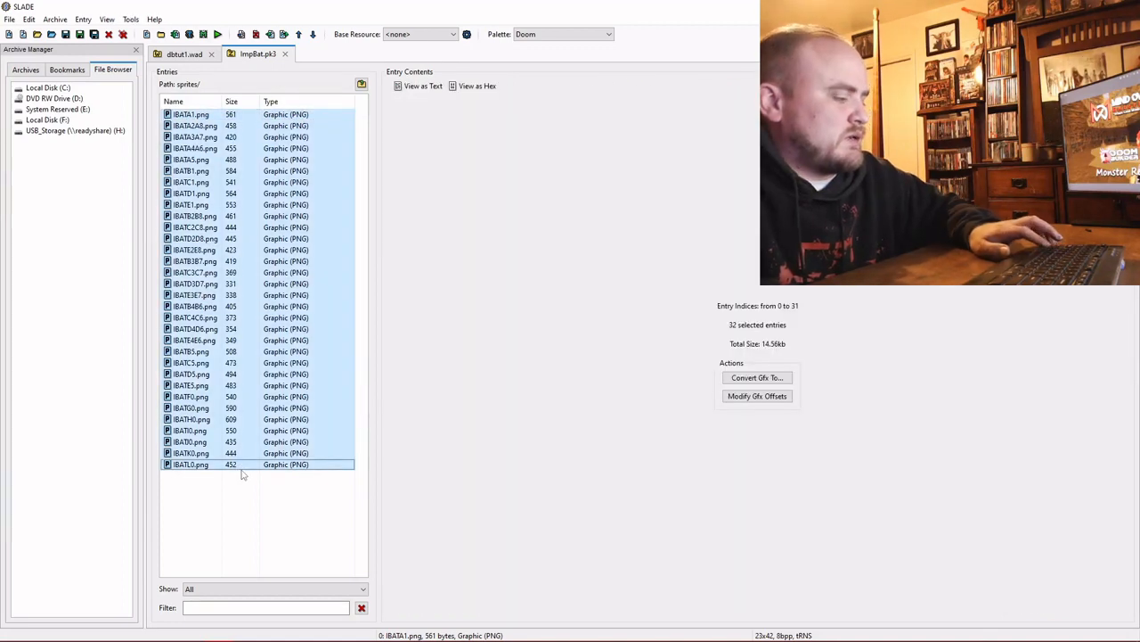
{"action": "right_click", "coordinate": [242, 468]}
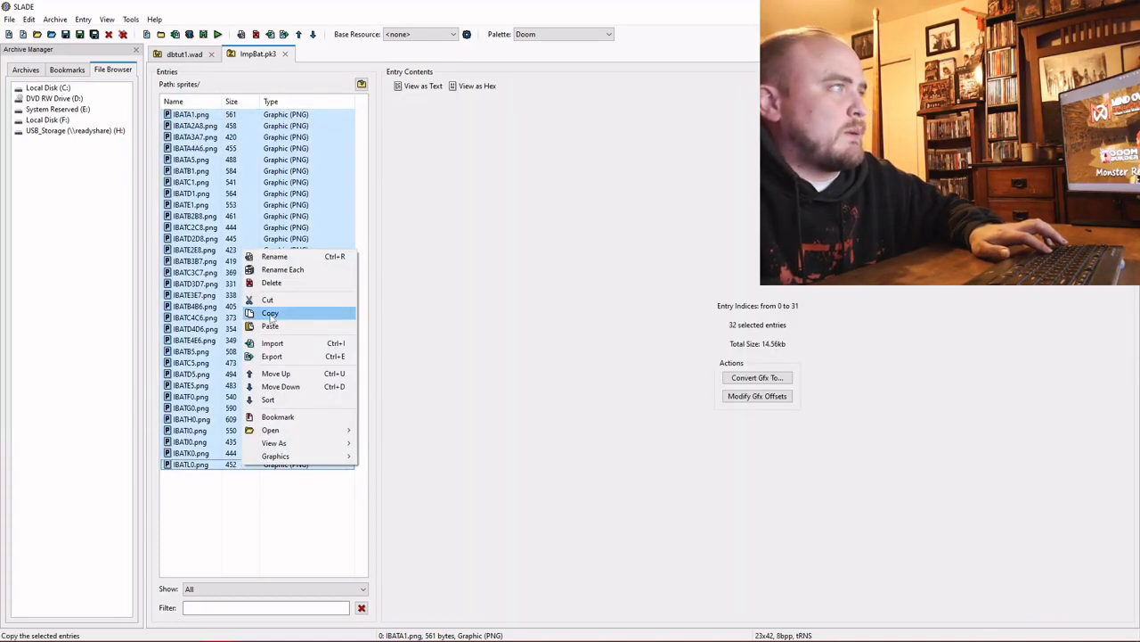
{"action": "left_click", "coordinate": [254, 312]}
{"action": "left_click", "coordinate": [188, 54]}
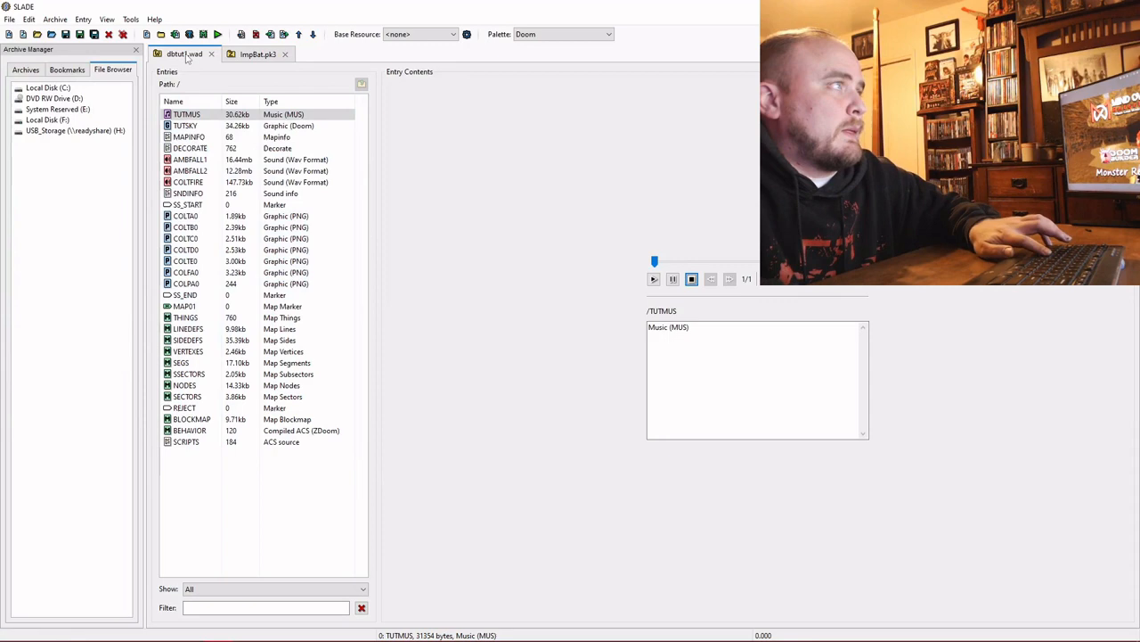
{"action": "left_click", "coordinate": [207, 284]}
{"action": "key", "text": "ctrl+v"}
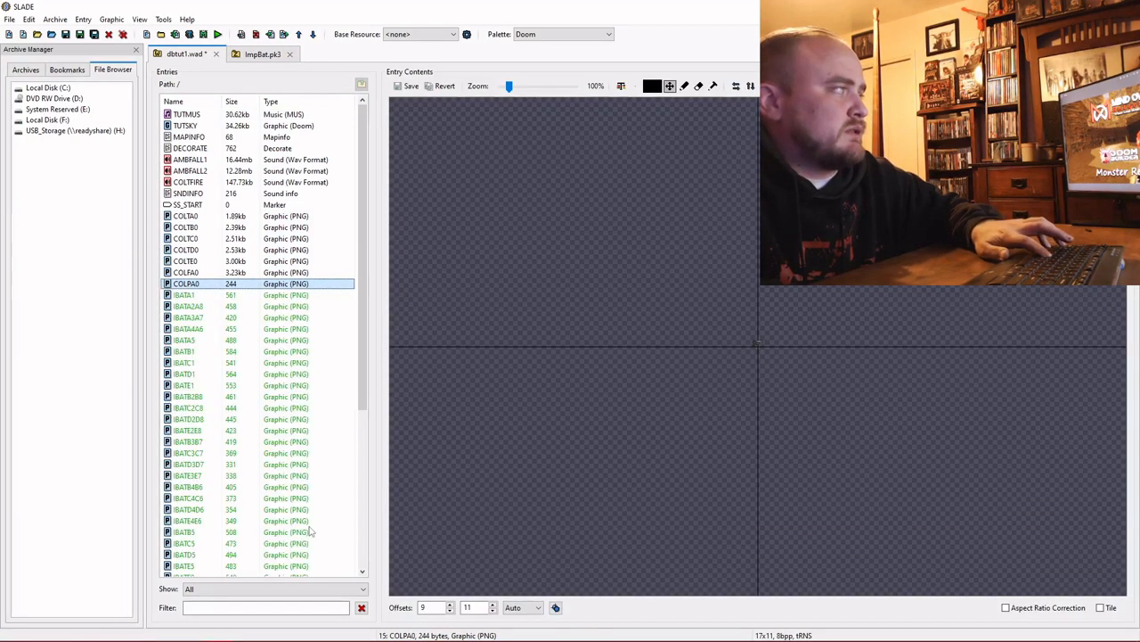
Preview the pasted IBAT sprites in dbtut1.wad and check that they sit between the SS_START and SS_END markers
{"action": "key", "text": "Down"}
{"action": "key", "text": "Down"}
{"action": "key", "text": "Down"}
{"action": "key", "text": "Down"}
{"action": "key", "text": "Down"}
{"action": "key", "text": "Down"}
{"action": "key", "text": "Down"}
{"action": "key", "text": "Down"}
{"action": "key", "text": "Down"}
{"action": "key", "text": "Down"}
{"action": "key", "text": "Down"}
{"action": "key", "text": "Down"}
{"action": "key", "text": "Down"}
{"action": "key", "text": "Down"}
{"action": "key", "text": "Down"}
{"action": "key", "text": "Down"}
{"action": "key", "text": "Down"}
{"action": "key", "text": "Down"}
{"action": "key", "text": "Down"}
{"action": "key", "text": "Down"}
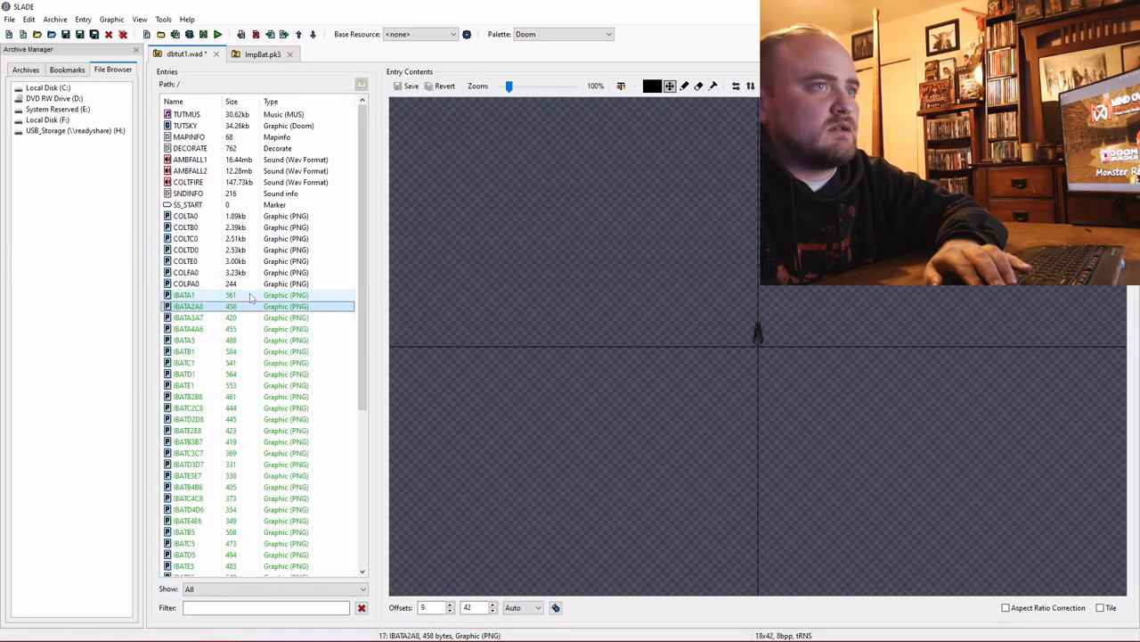
{"action": "key", "text": "Down"}
{"action": "key", "text": "Down"}
{"action": "key", "text": "Down"}
{"action": "key", "text": "Down"}
{"action": "key", "text": "Down"}
{"action": "key", "text": "Down"}
{"action": "key", "text": "Down"}
{"action": "key", "text": "Down"}
{"action": "key", "text": "Down"}
{"action": "key", "text": "Down"}
{"action": "key", "text": "Down"}
{"action": "key", "text": "Down"}
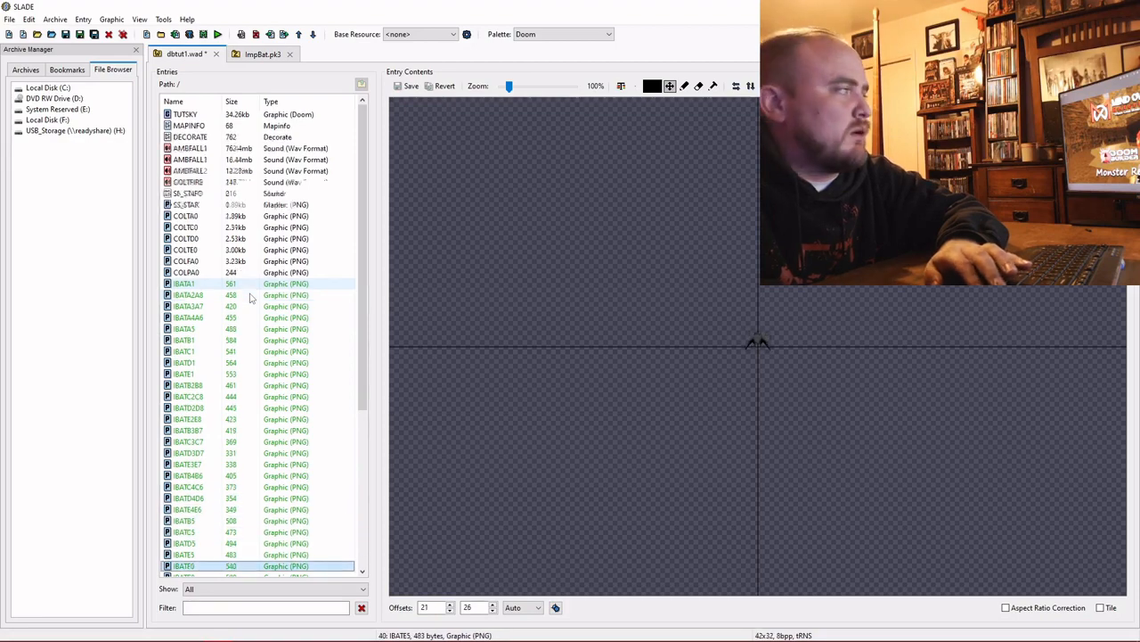
{"action": "key", "text": "Down"}
{"action": "key", "text": "Down"}
{"action": "key", "text": "Up"}
{"action": "key", "text": "Up"}
{"action": "key", "text": "Up"}
{"action": "key", "text": "Up"}
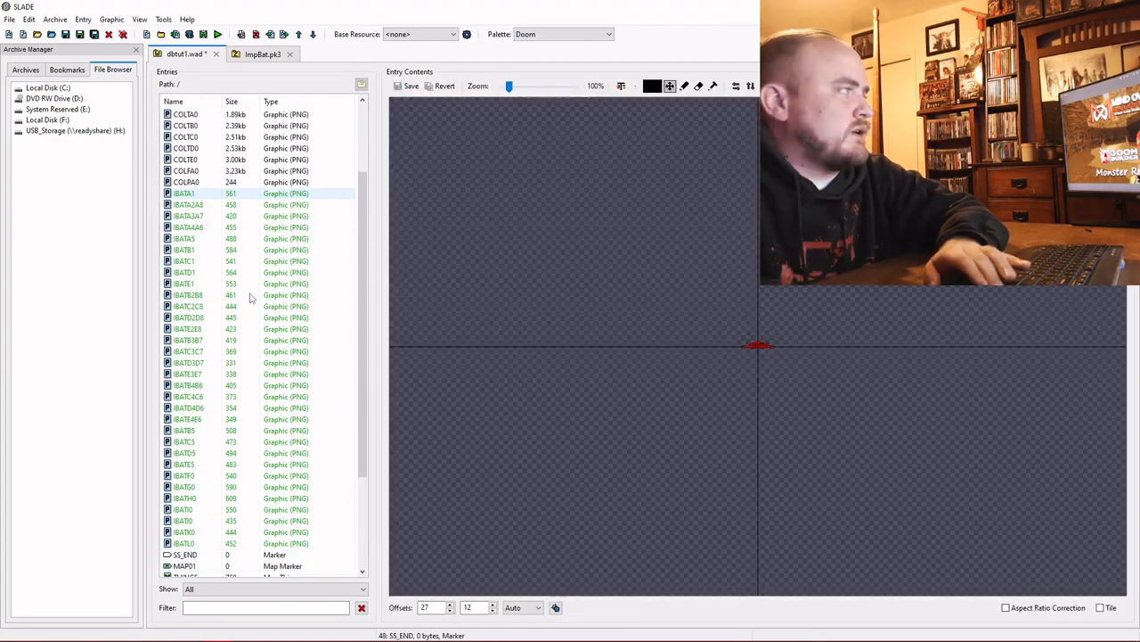
Open the sounds folder of ImpBat.pk3 and go through its sounds from DSBATPOP to DSBATSEE.ogg
{"action": "left_click", "coordinate": [262, 54]}
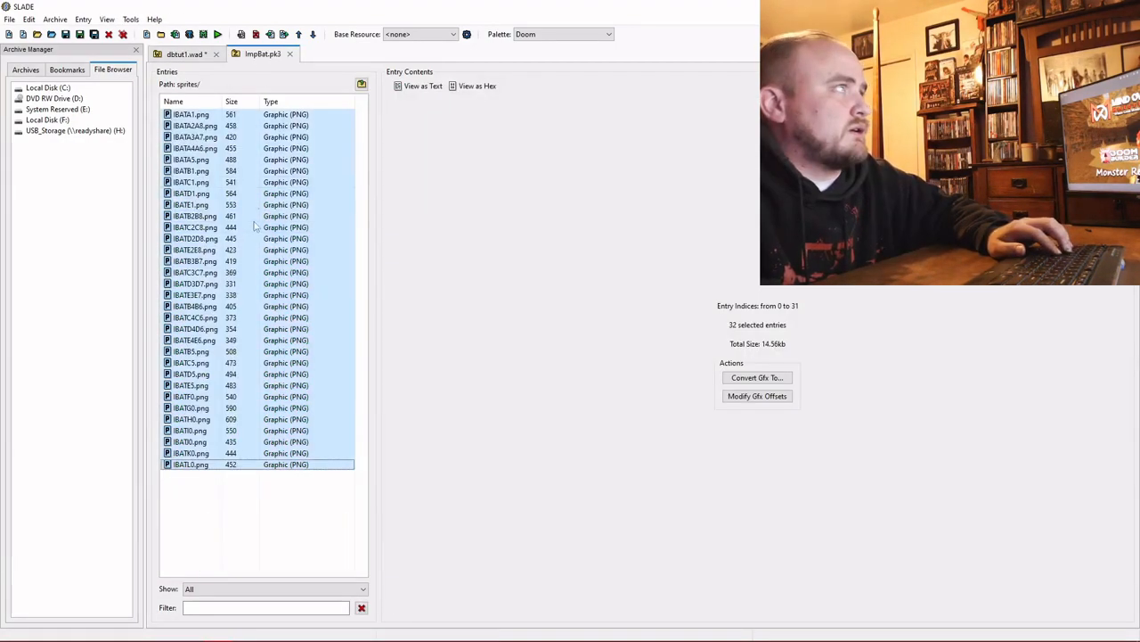
{"action": "left_click", "coordinate": [361, 85]}
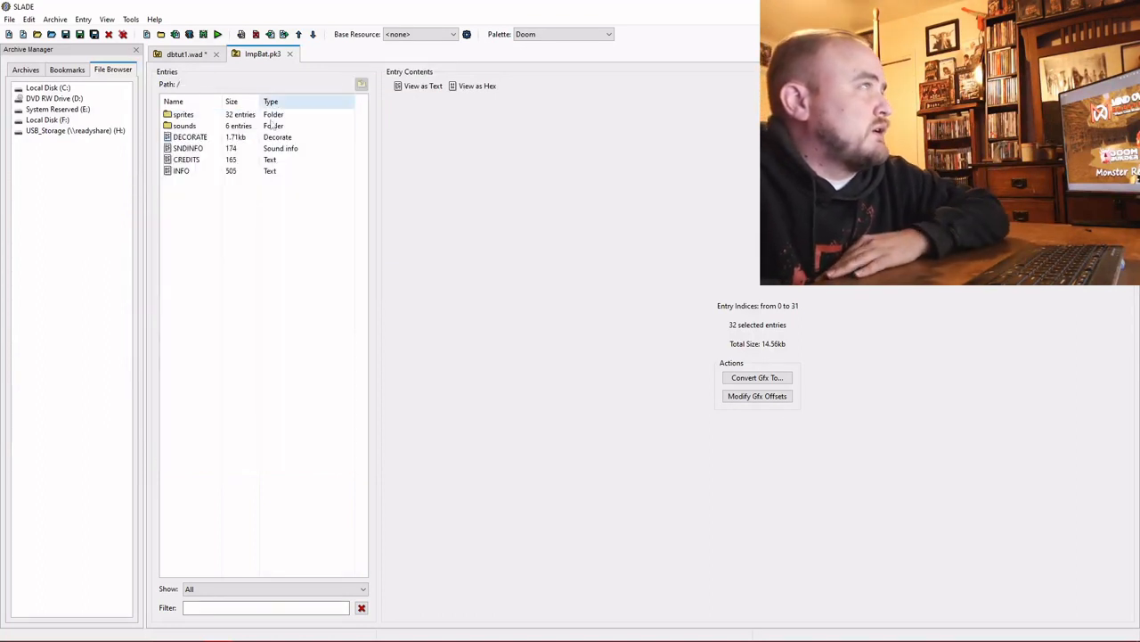
{"action": "double_click", "coordinate": [239, 127]}
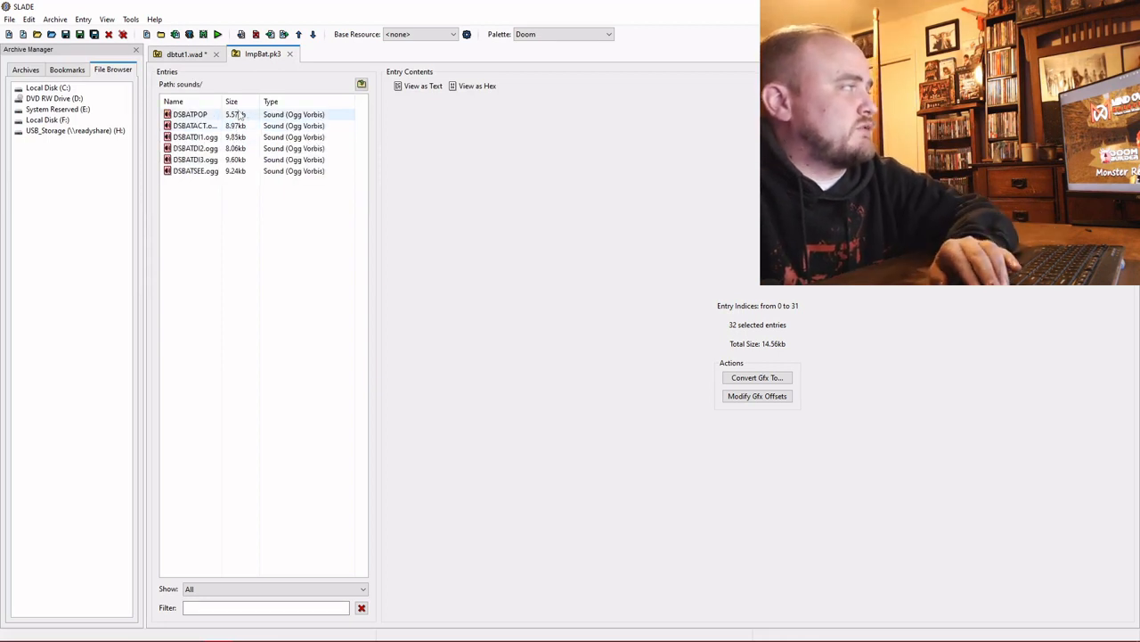
{"action": "left_click", "coordinate": [241, 116]}
{"action": "key", "text": "Down"}
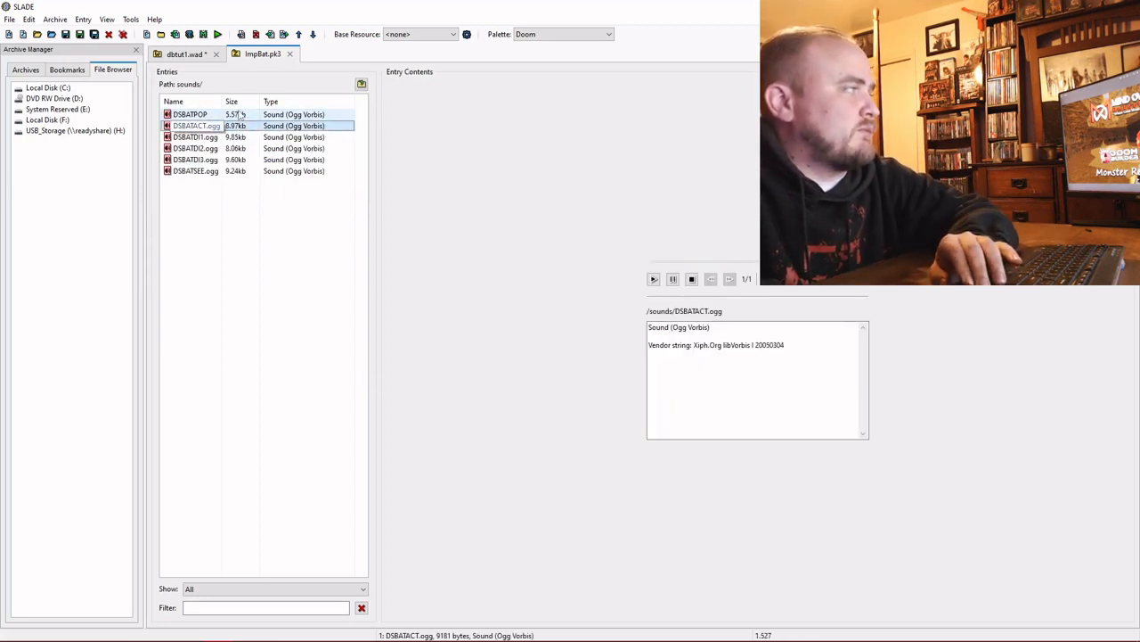
{"action": "key", "text": "Down"}
{"action": "key", "text": "Down"}
{"action": "key", "text": "Down"}
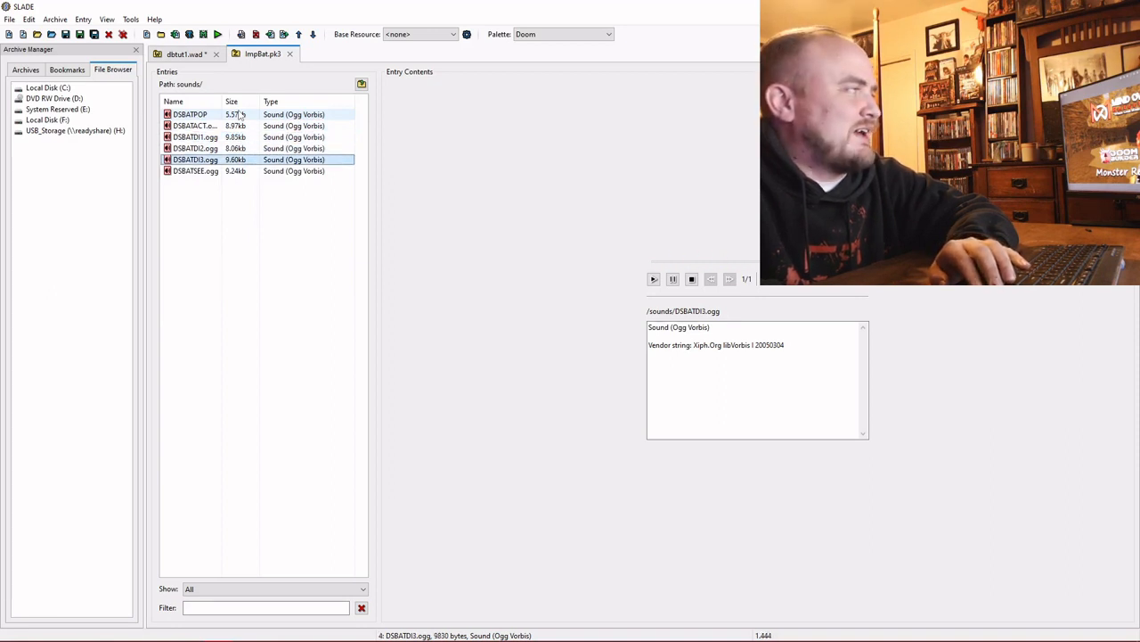
{"action": "key", "text": "Down"}
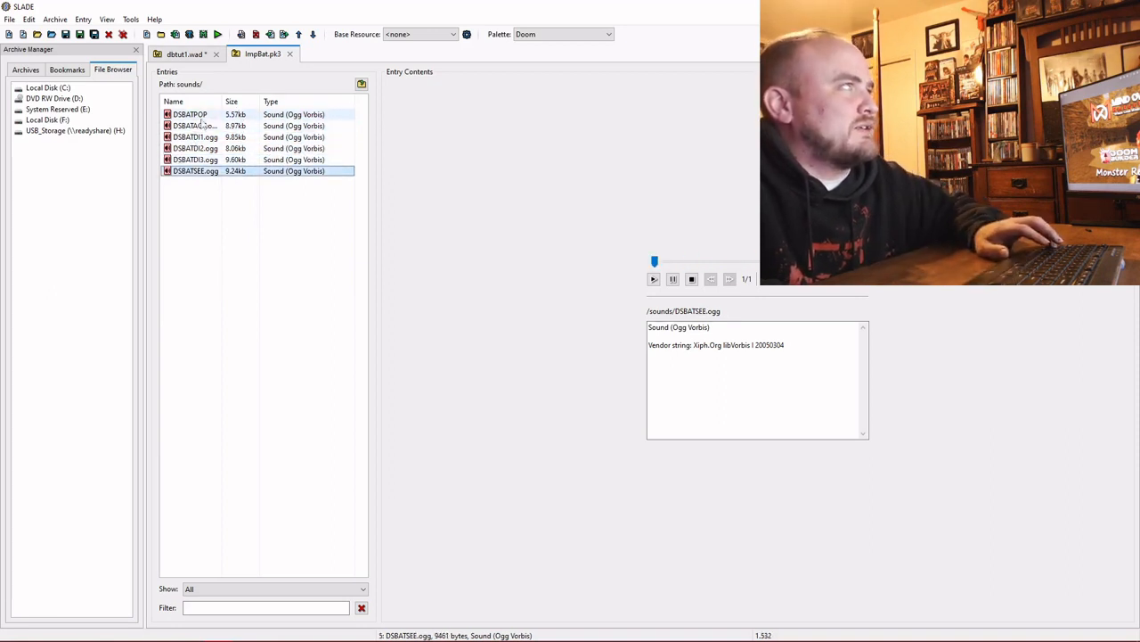
Copy all the bat sounds from DSBATPOP to DSBATSEE.ogg into dbtut1.wad after the COLTFIRE sound
{"action": "key", "text": "Home"}
{"action": "left_click", "coordinate": [211, 171], "text": "shift"}
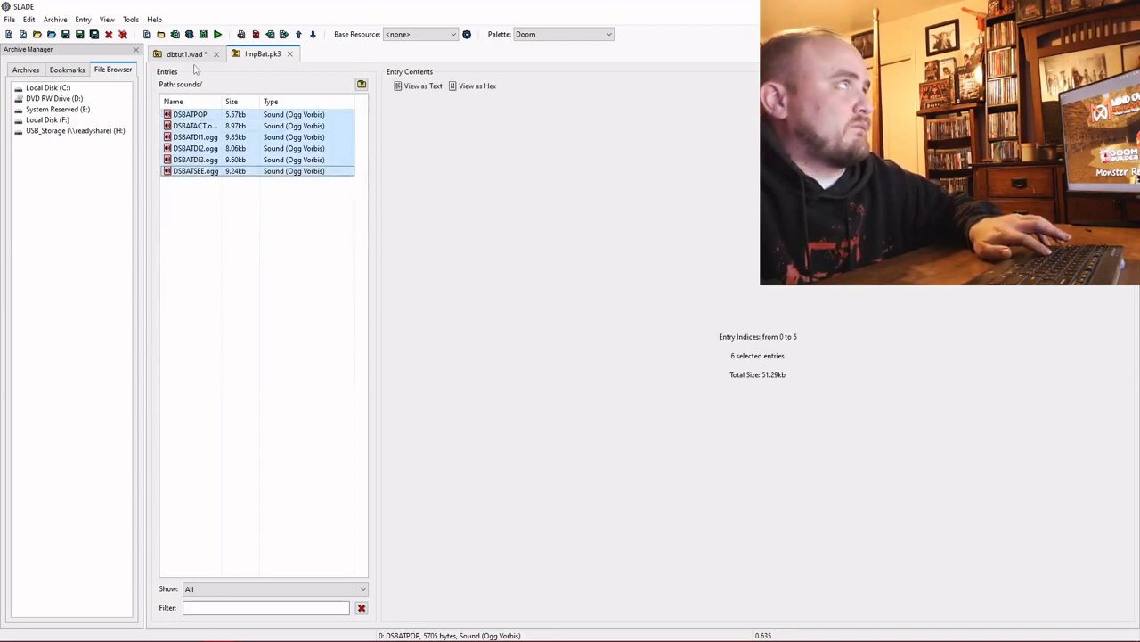
{"action": "left_click", "coordinate": [189, 55]}
{"action": "scroll", "coordinate": [217, 192], "scroll_direction": "up", "scroll_amount": 5}
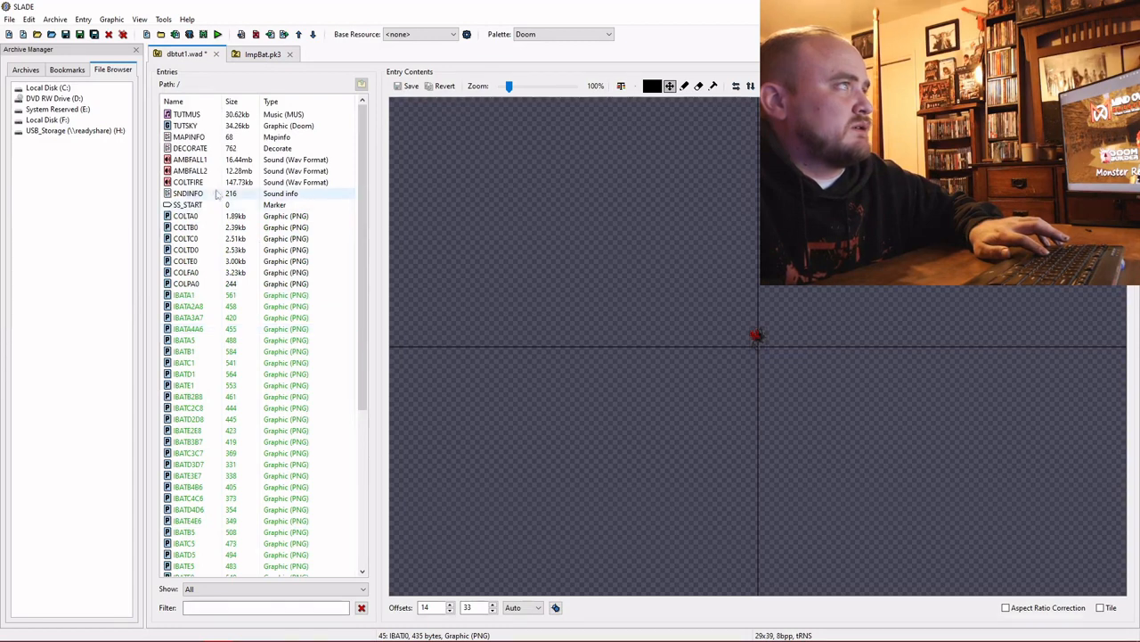
{"action": "left_click", "coordinate": [214, 182]}
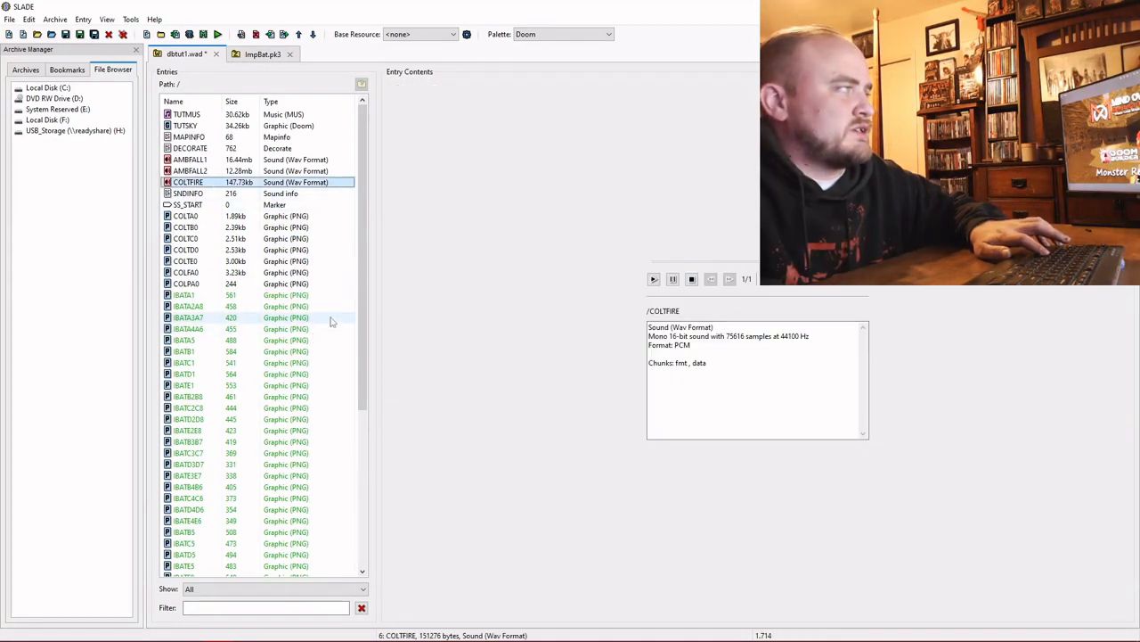
Return to the root of ImpBat.pk3 and inspect its SNDINFO and DECORATE entries
{"action": "left_click", "coordinate": [266, 55]}
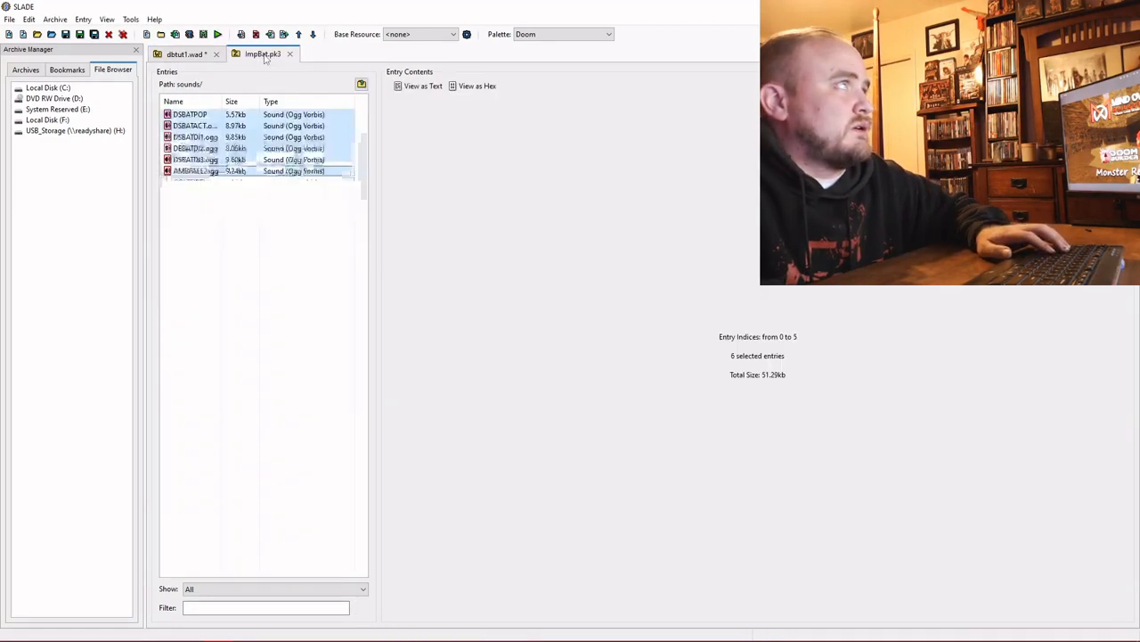
{"action": "left_click", "coordinate": [362, 84]}
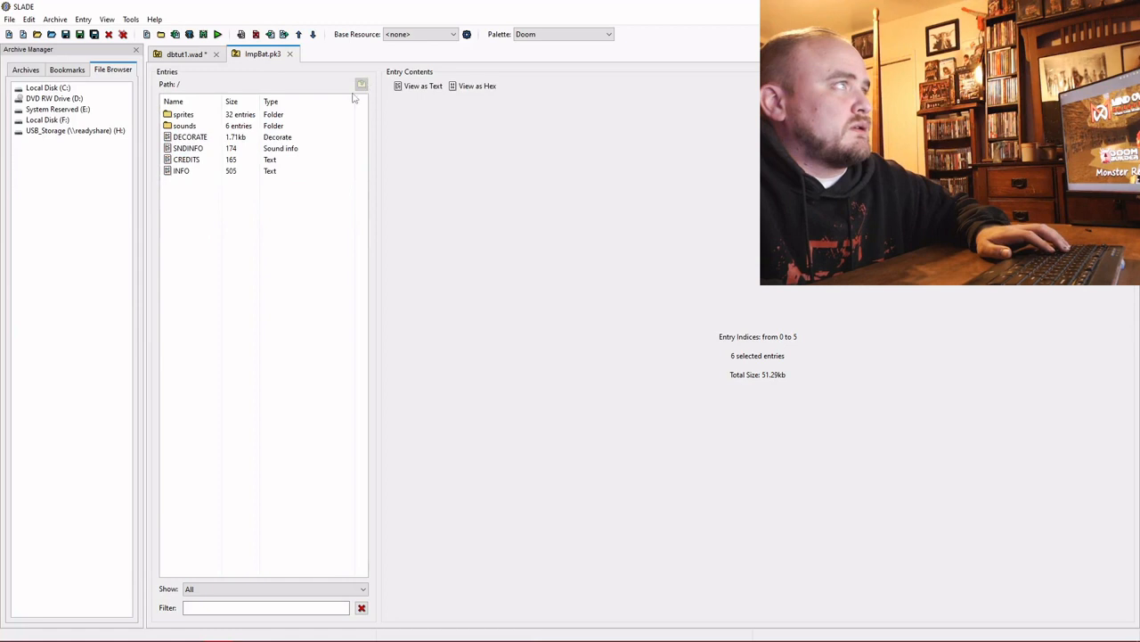
{"action": "double_click", "coordinate": [232, 150]}
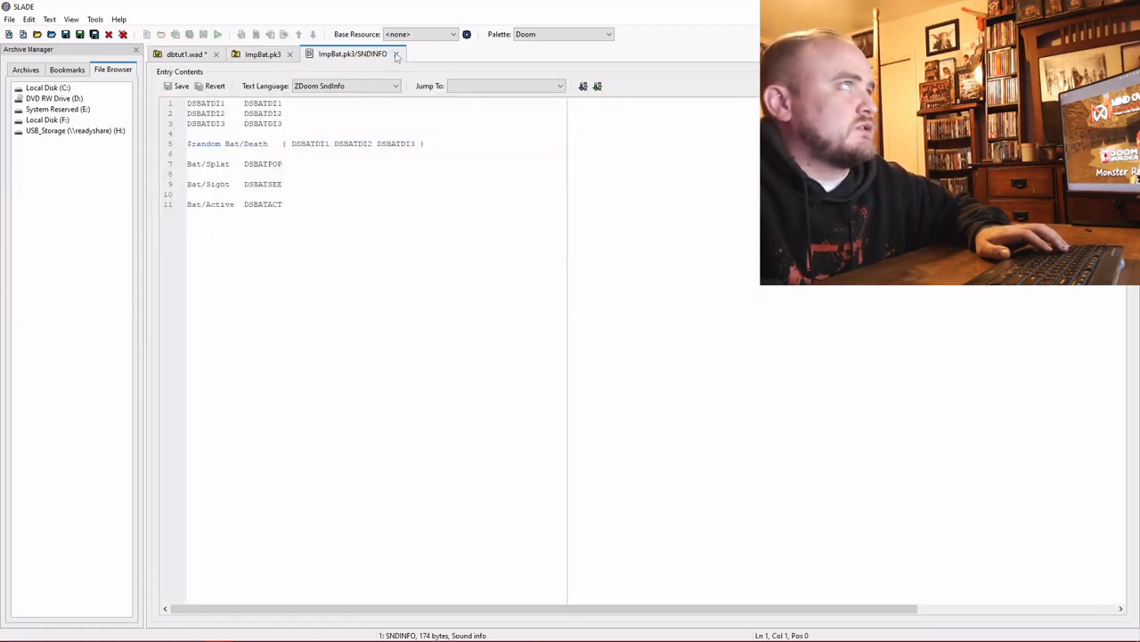
{"action": "left_click", "coordinate": [396, 55]}
{"action": "left_click", "coordinate": [226, 138]}
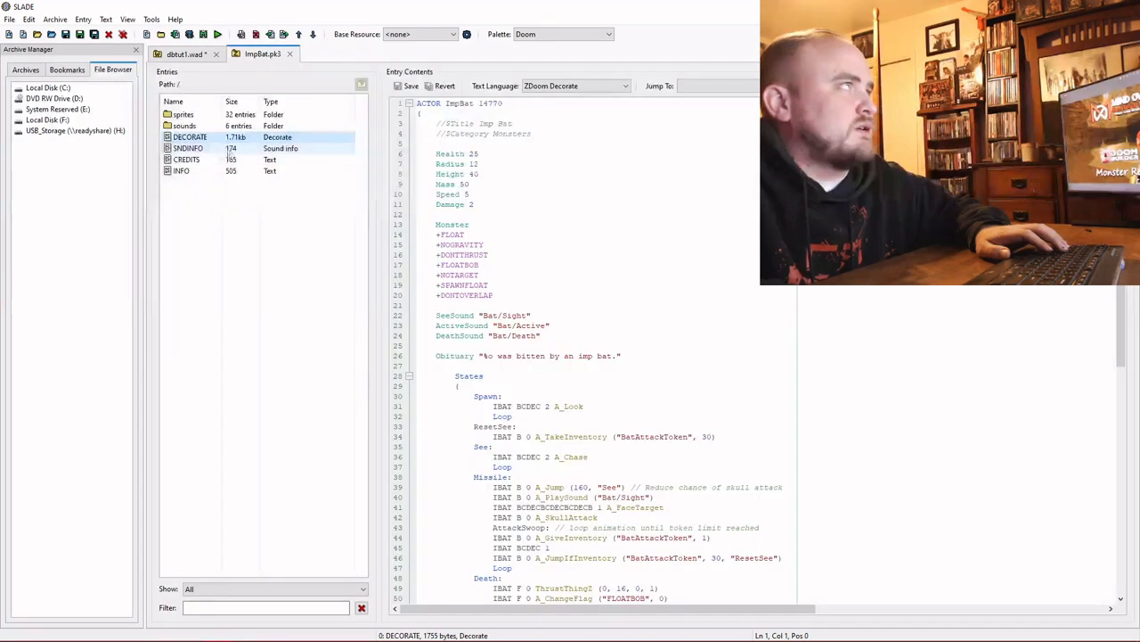
Copy the entire text of the SNDINFO entry in ImpBat.pk3, from the DSBATDI1 line through the Bat/Active line
{"action": "left_click", "coordinate": [232, 149]}
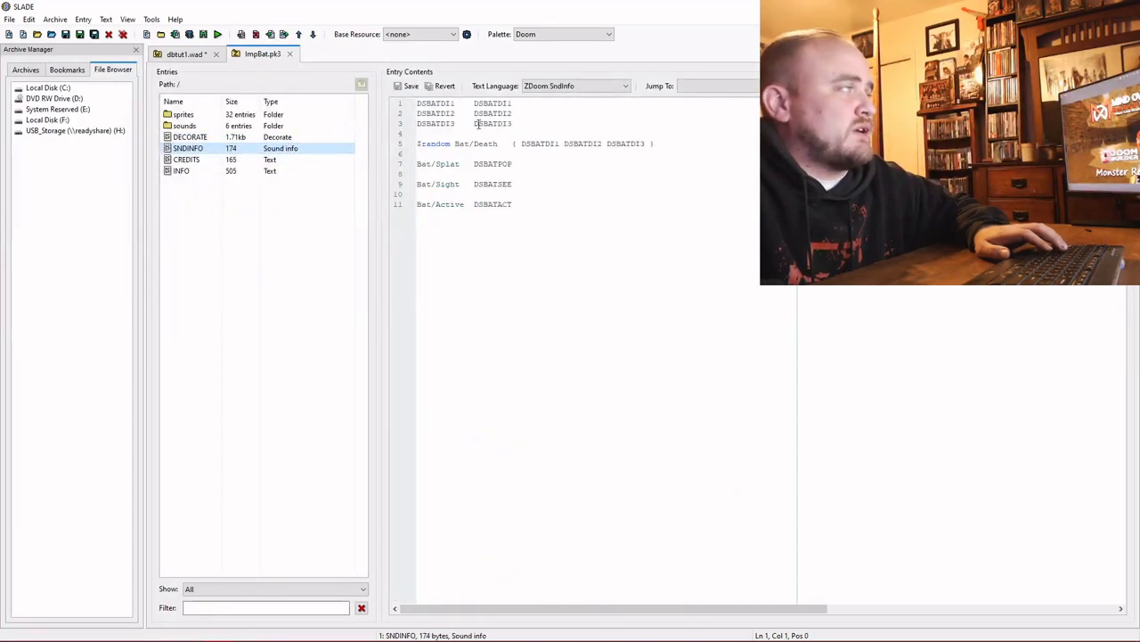
{"action": "left_click_drag", "start_coordinate": [513, 214], "coordinate": [415, 106]}
{"action": "key", "text": "ctrl+c"}
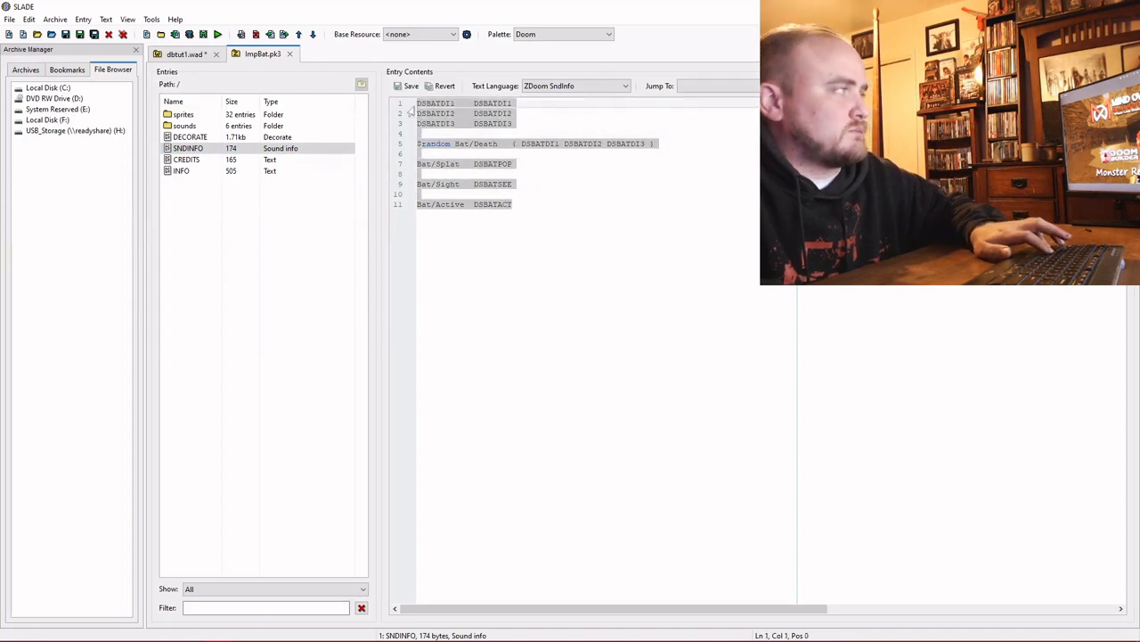
Add a "//Monster Sounds" comment at the start of dbtut1.wad's SNDINFO entry and paste the copied bat sound definitions beneath it
{"action": "left_click", "coordinate": [187, 55]}
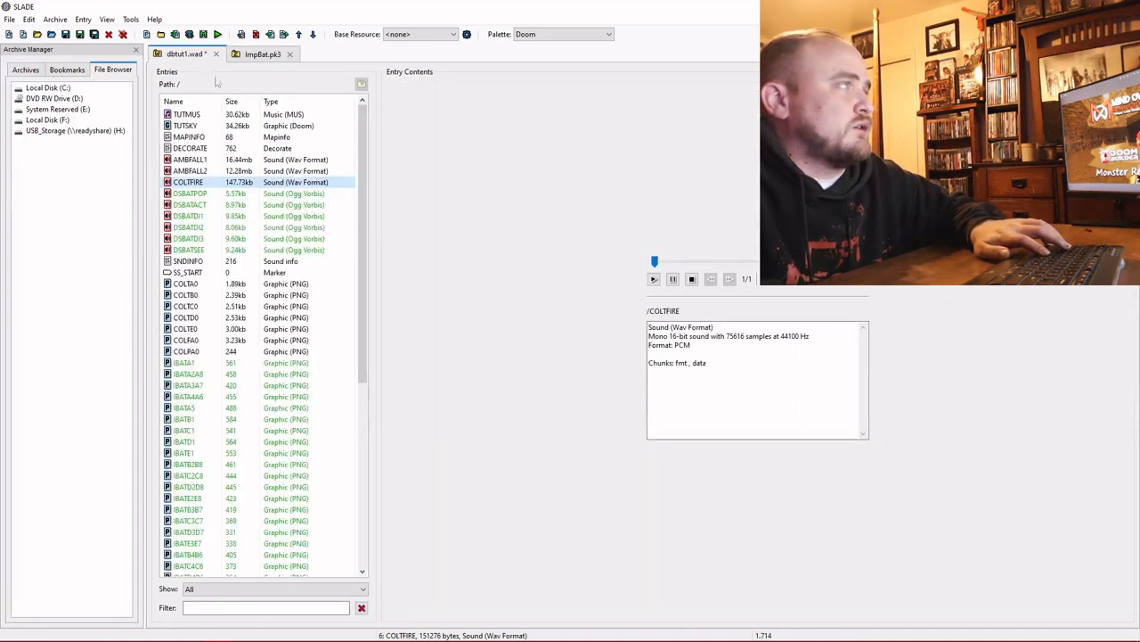
{"action": "left_click", "coordinate": [225, 261]}
{"action": "left_click", "coordinate": [418, 105]}
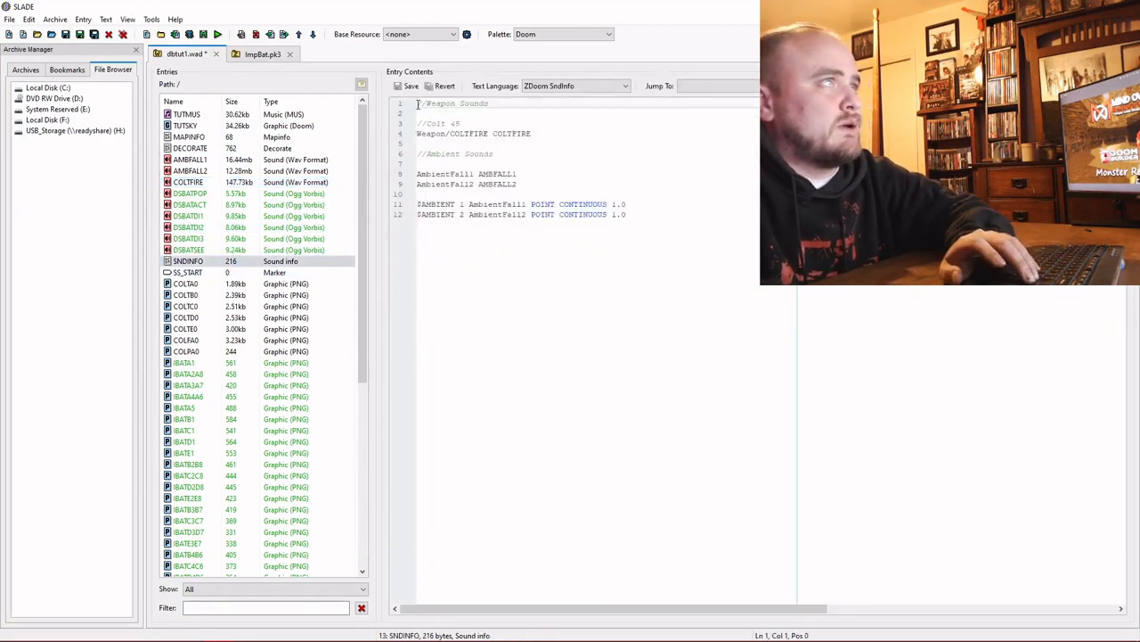
{"action": "key", "text": "Return"}
{"action": "key", "text": "Return"}
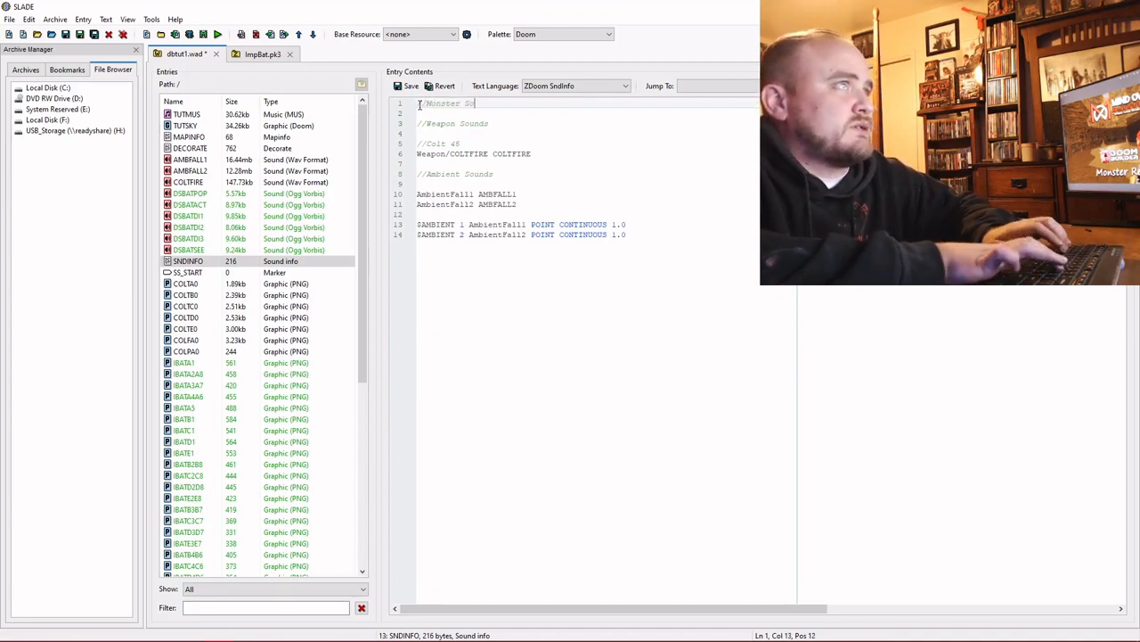
{"action": "type", "text": "s"}
{"action": "key", "text": "Return"}
{"action": "key", "text": "ctrl+v"}
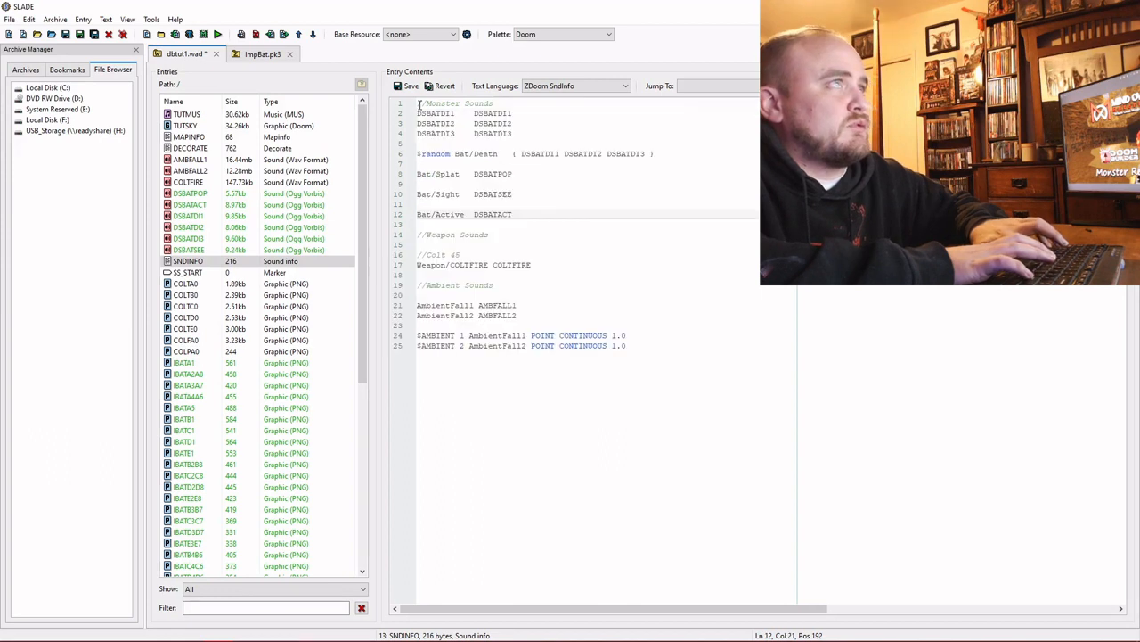
Insert an "//Imp Bat" comment directly above the DSBATDI1 line, with a blank line below the Monster Sounds heading, and save the SNDINFO entry
{"action": "left_click", "coordinate": [511, 109]}
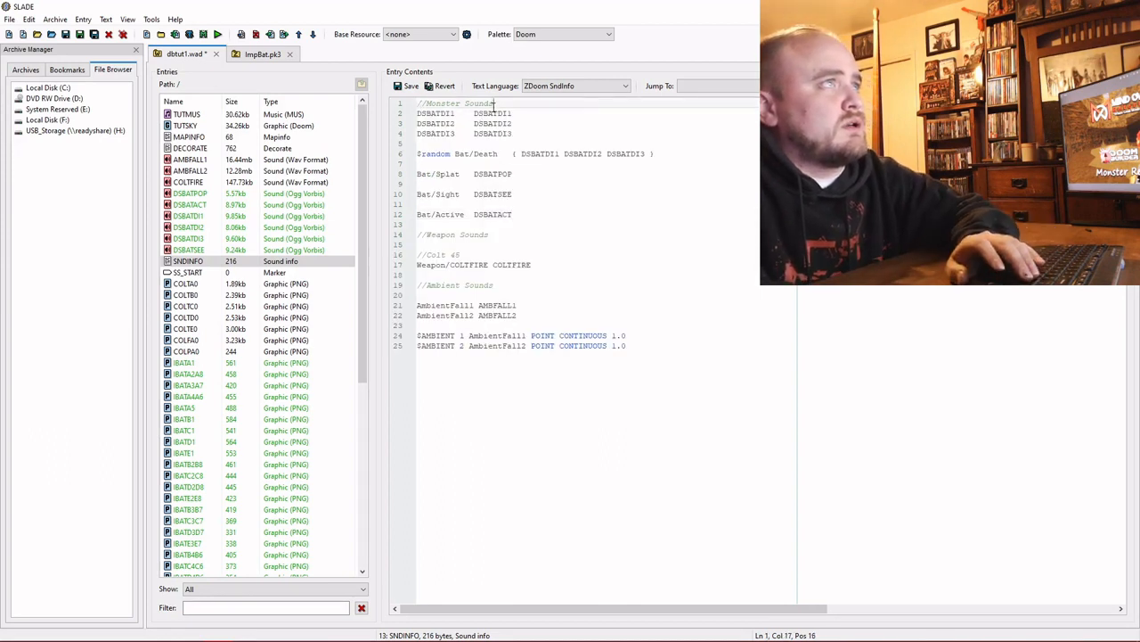
{"action": "key", "text": "Return"}
{"action": "key", "text": "Return"}
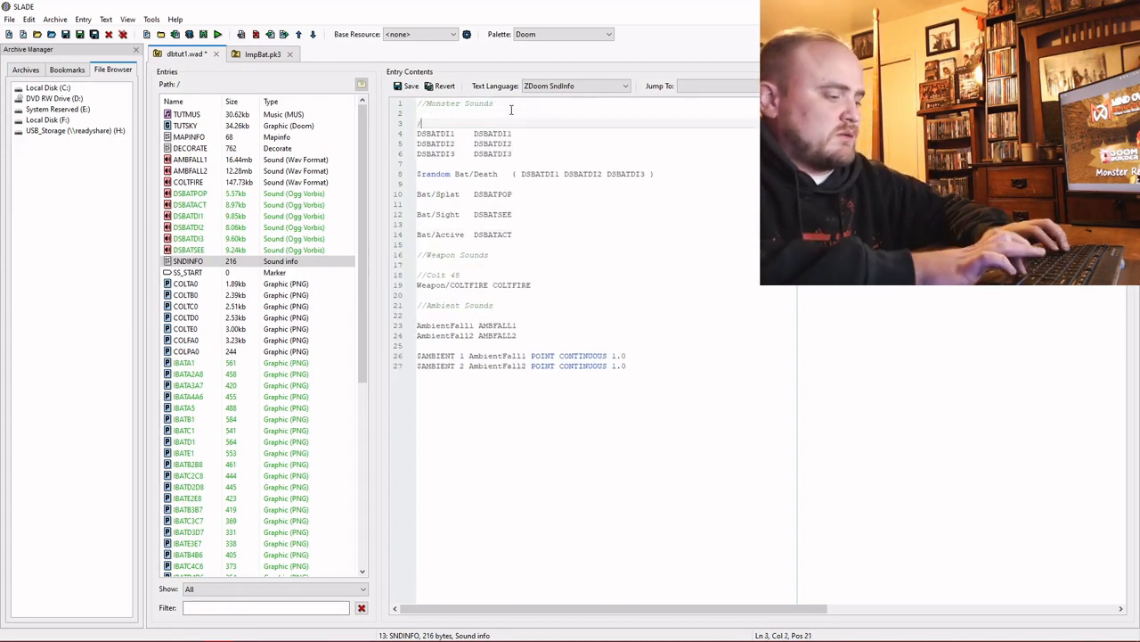
{"action": "type", "text": "//Imp Bat"}
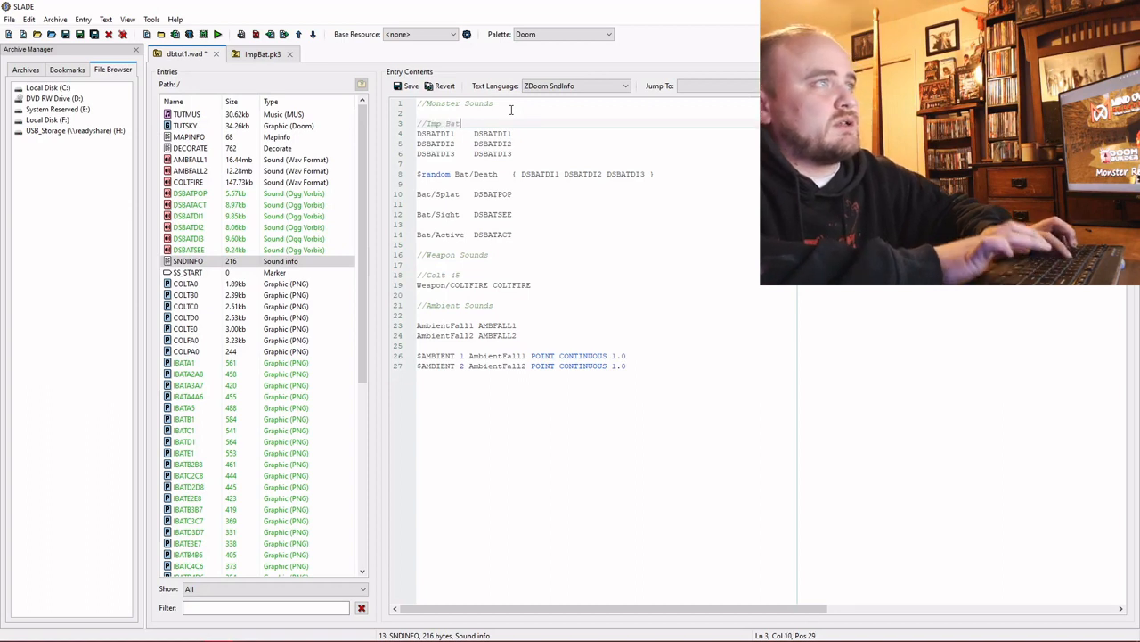
{"action": "left_click", "coordinate": [604, 256]}
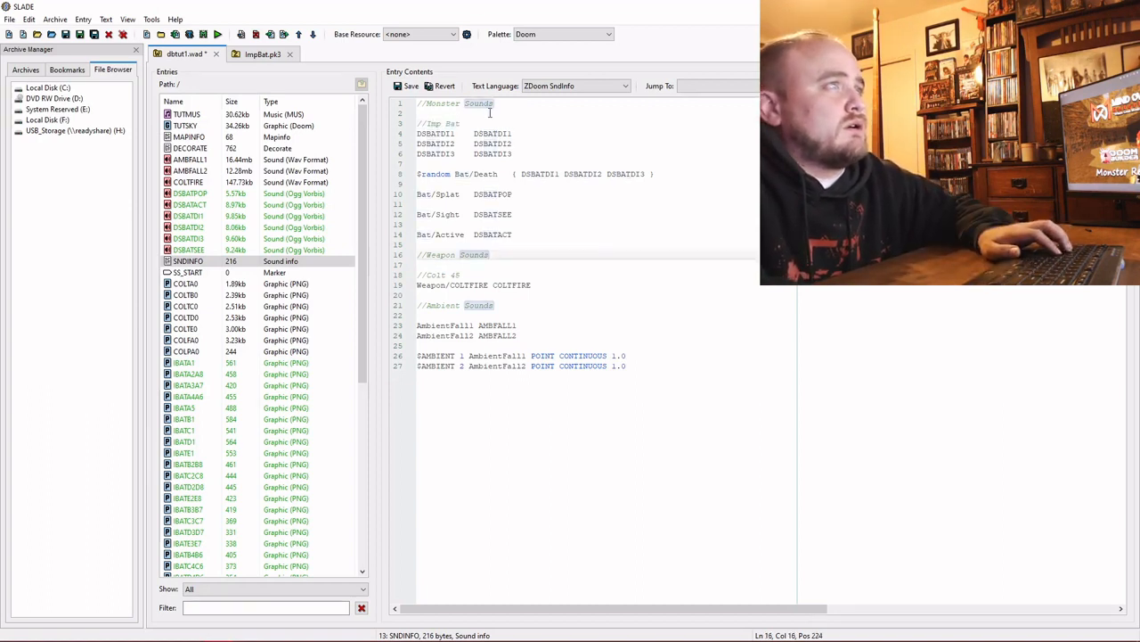
{"action": "left_click", "coordinate": [411, 87]}
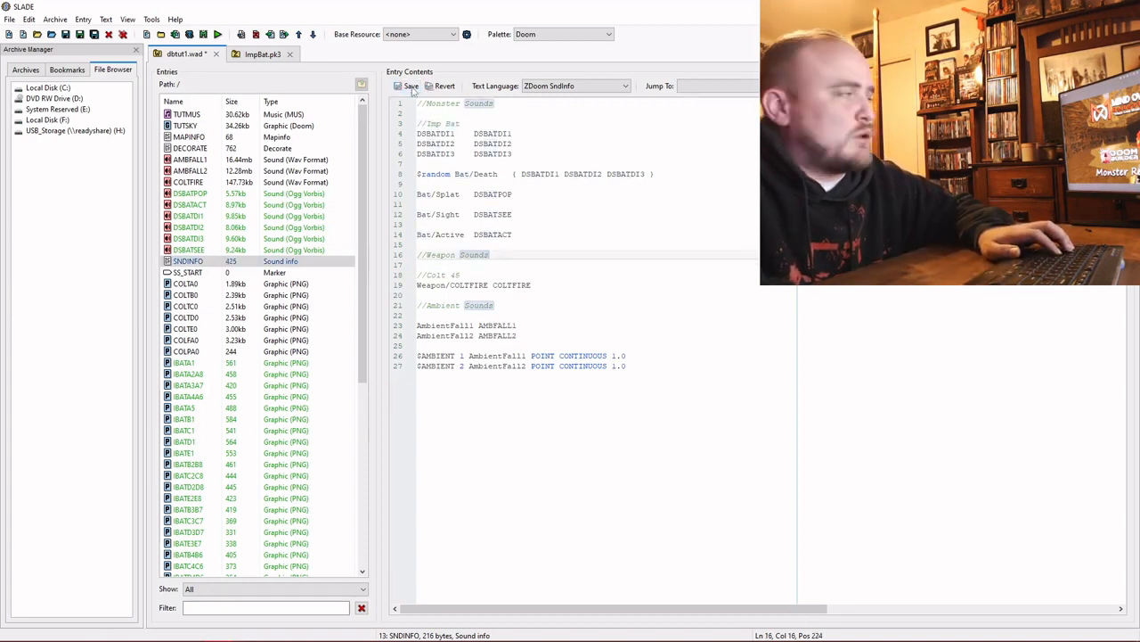
Review the DECORATE entry of ImpBat.pk3 and copy its ImpBat and SleepingImpBat actor definitions
{"action": "left_click", "coordinate": [263, 54]}
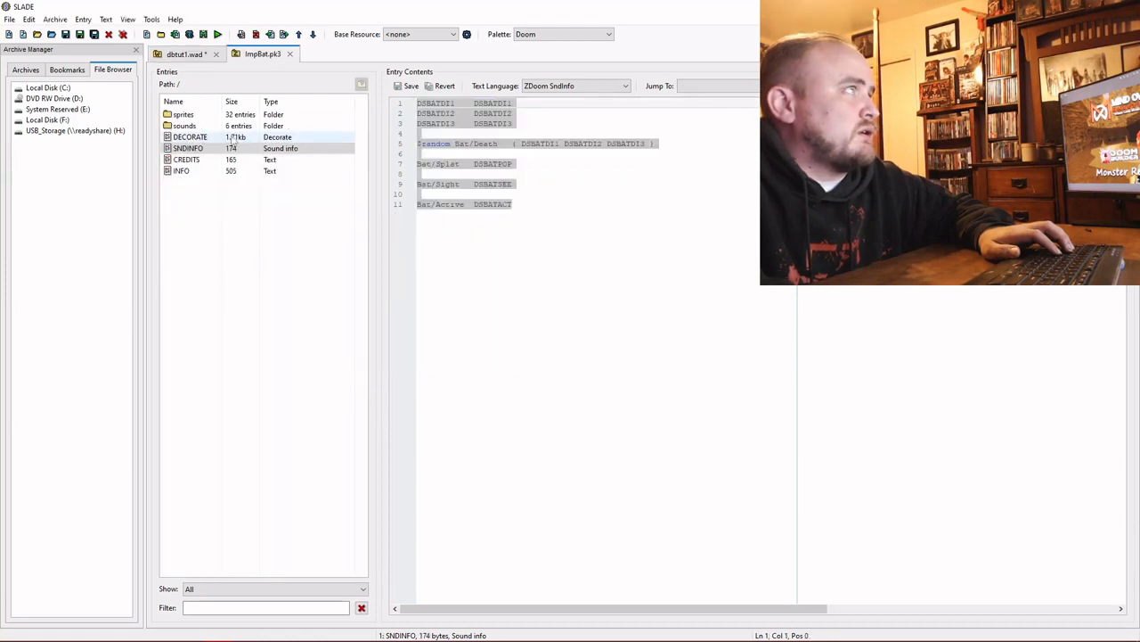
{"action": "left_click", "coordinate": [190, 137]}
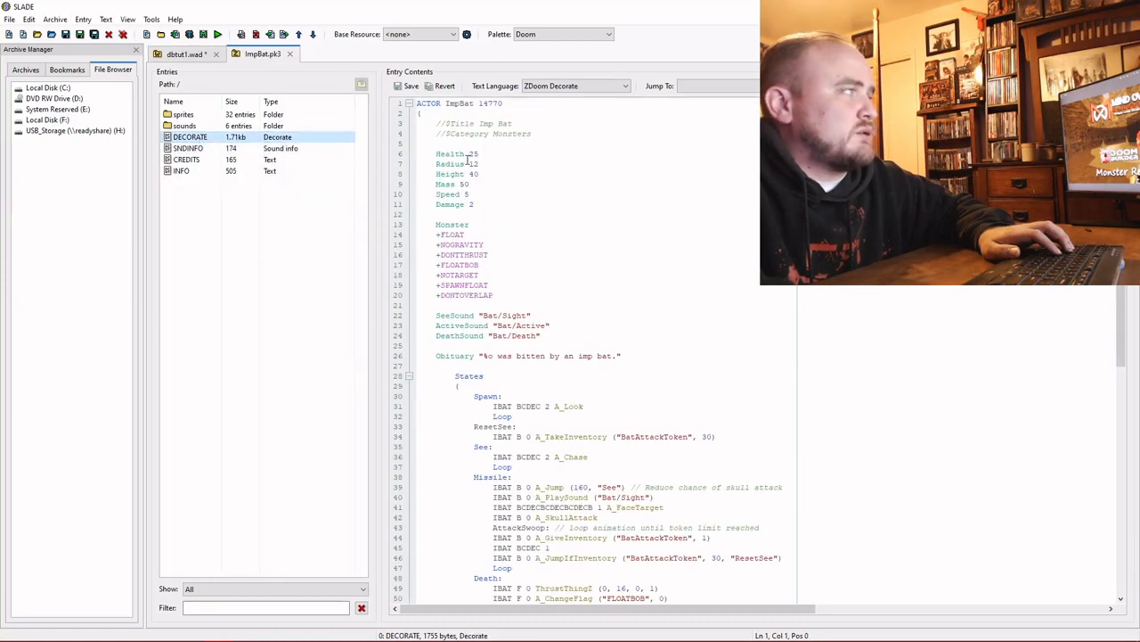
{"action": "left_click", "coordinate": [419, 104]}
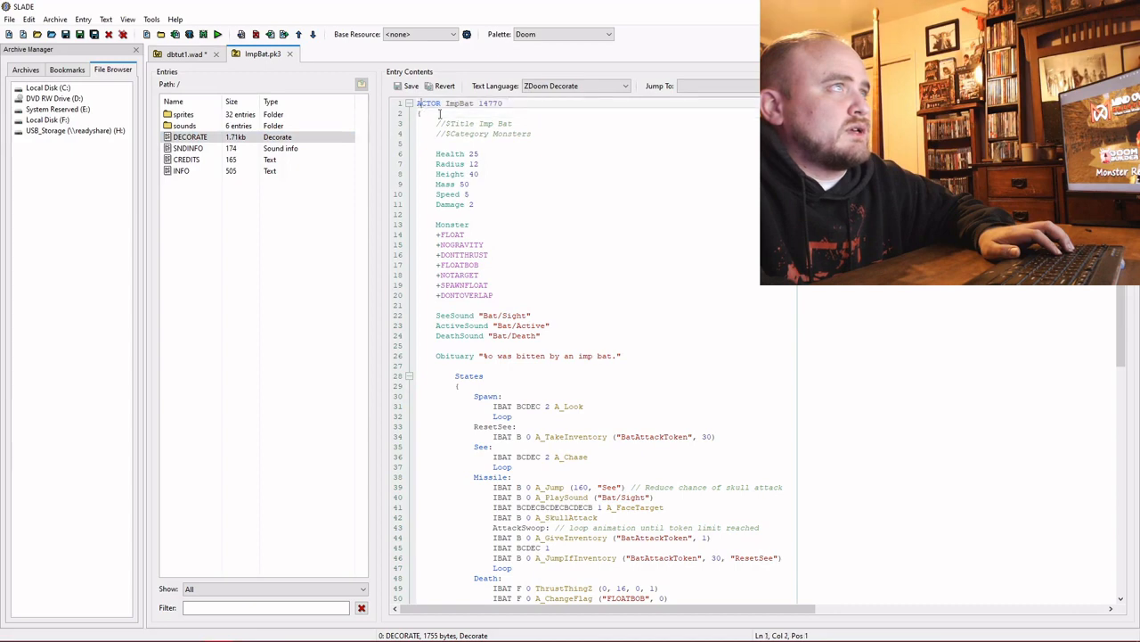
{"action": "scroll", "coordinate": [583, 220], "scroll_direction": "down", "scroll_amount": 5}
{"action": "scroll", "coordinate": [582, 220], "scroll_direction": "down", "scroll_amount": 5}
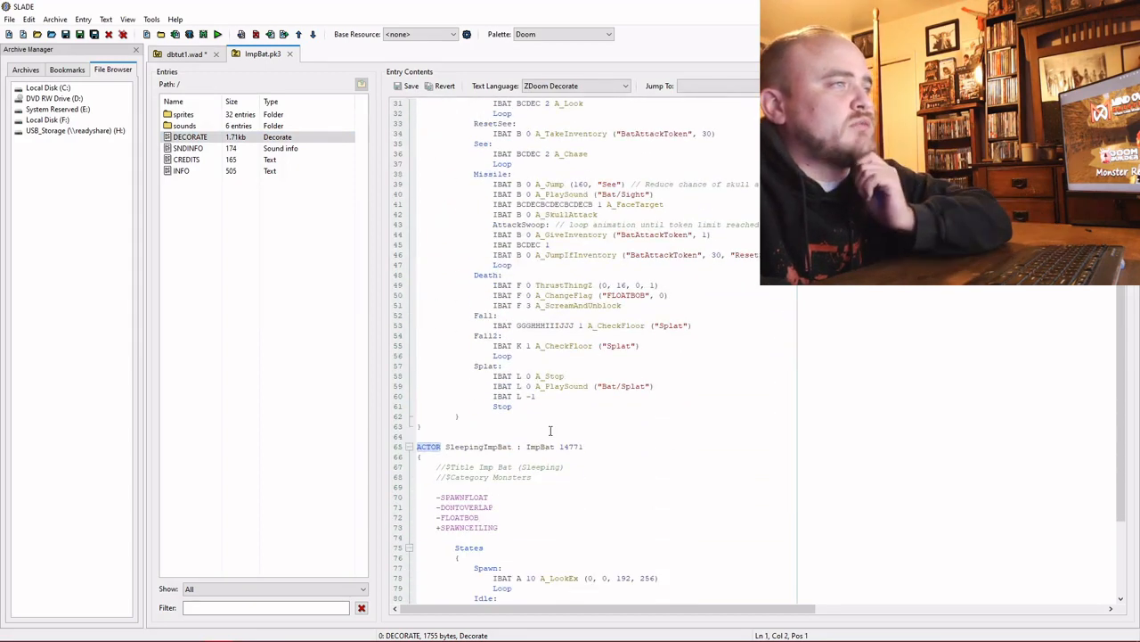
{"action": "left_click", "coordinate": [508, 446]}
{"action": "scroll", "coordinate": [513, 448], "scroll_direction": "down", "scroll_amount": 5}
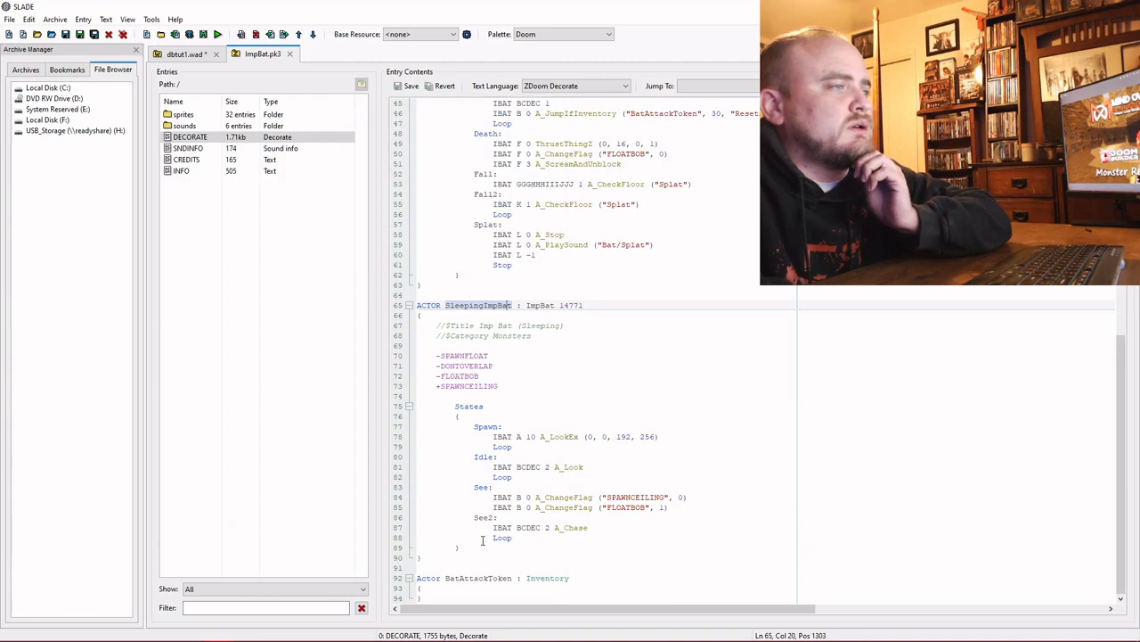
{"action": "left_click", "coordinate": [453, 578]}
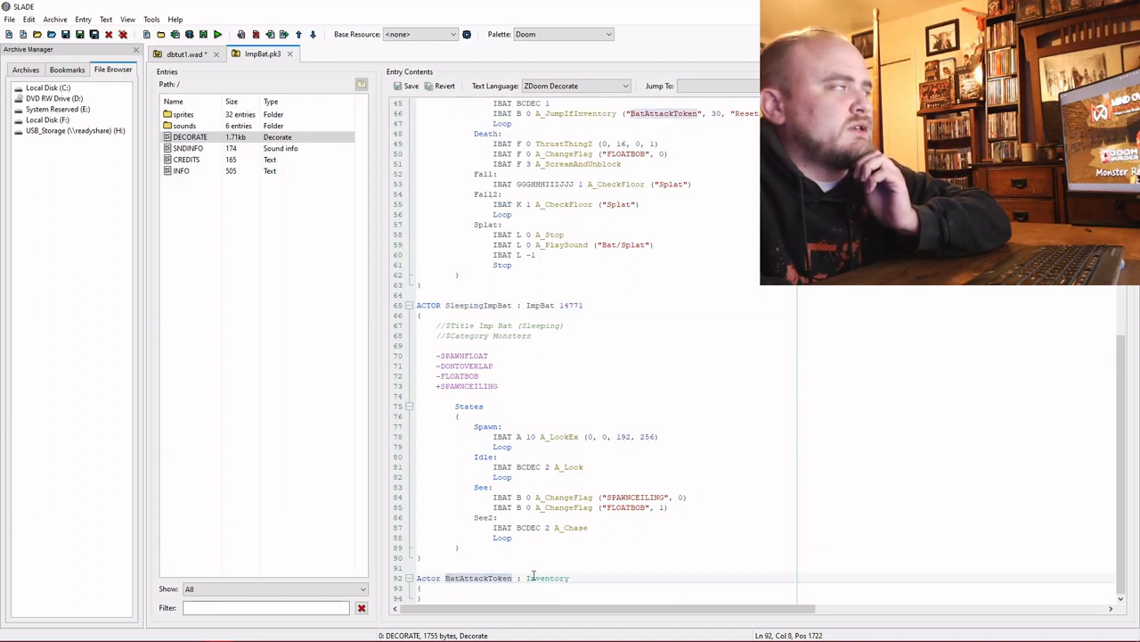
{"action": "left_click_drag", "start_coordinate": [497, 560], "coordinate": [420, 105]}
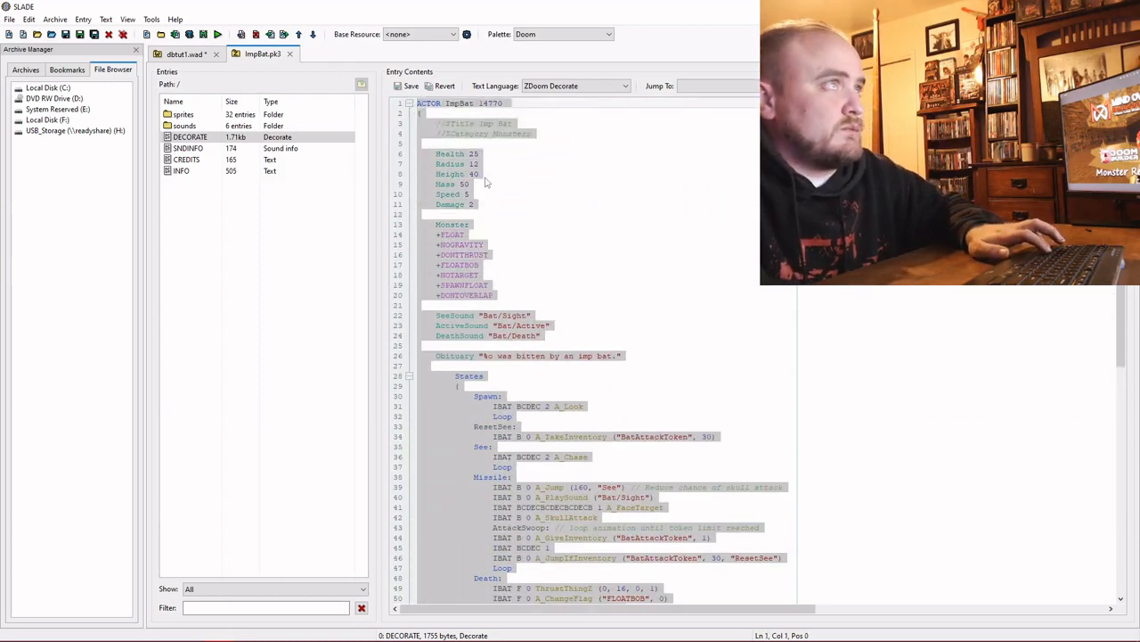
Add a "//Monsters" comment after the Colt45 actor in dbtut1.wad's DECORATE entry and paste the copied bat actors beneath it
{"action": "left_click", "coordinate": [185, 53]}
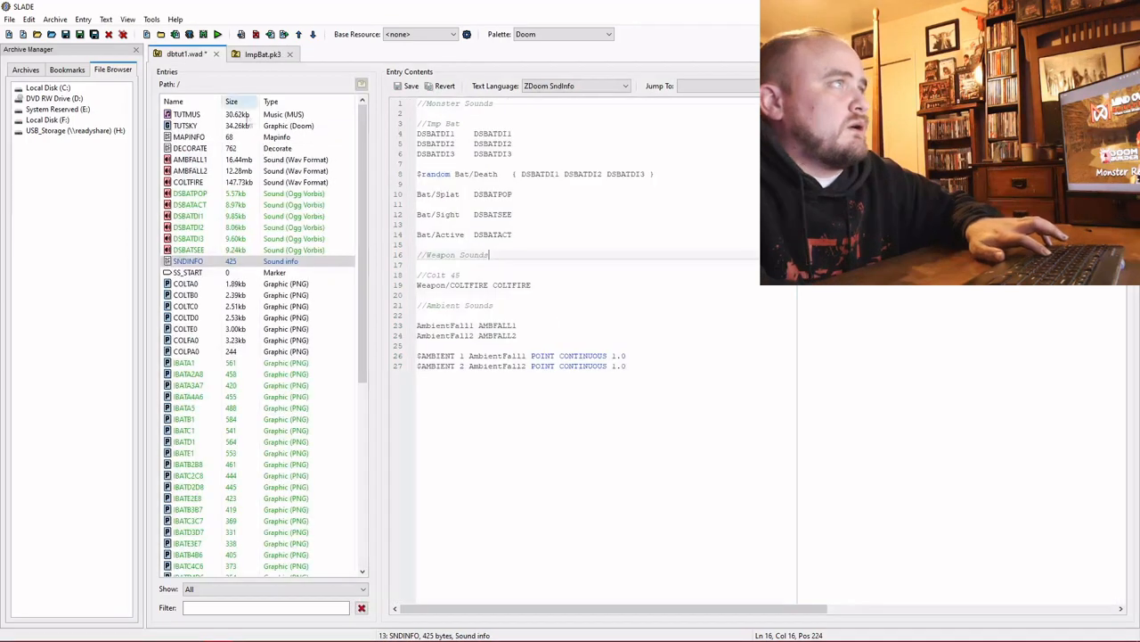
{"action": "left_click", "coordinate": [294, 148]}
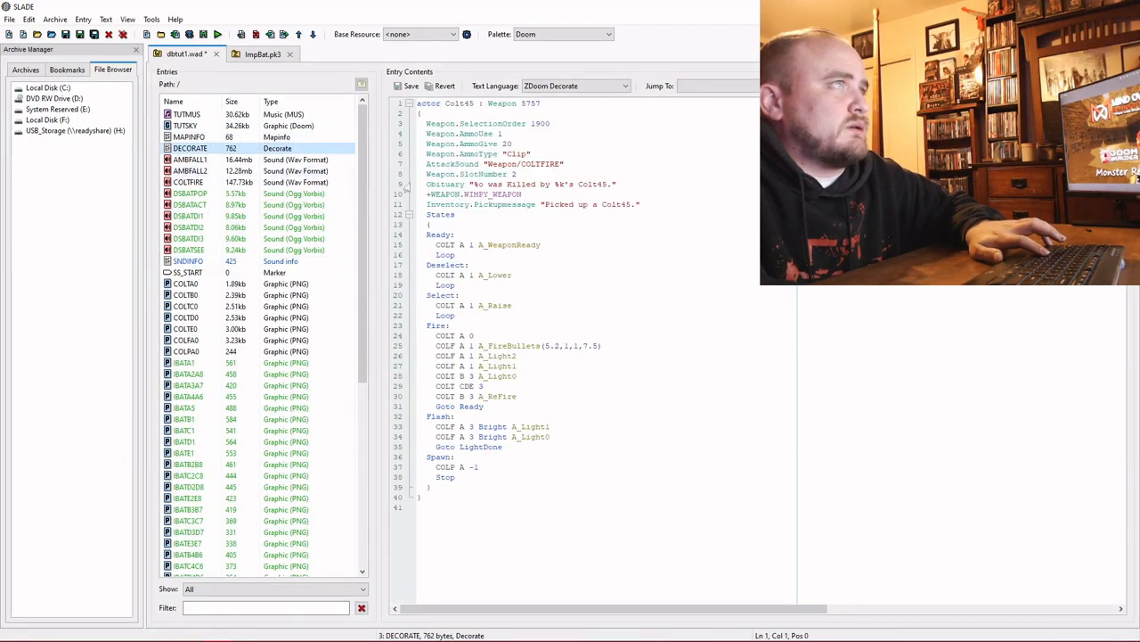
{"action": "left_click", "coordinate": [458, 498]}
{"action": "key", "text": "Return"}
{"action": "key", "text": "Return"}
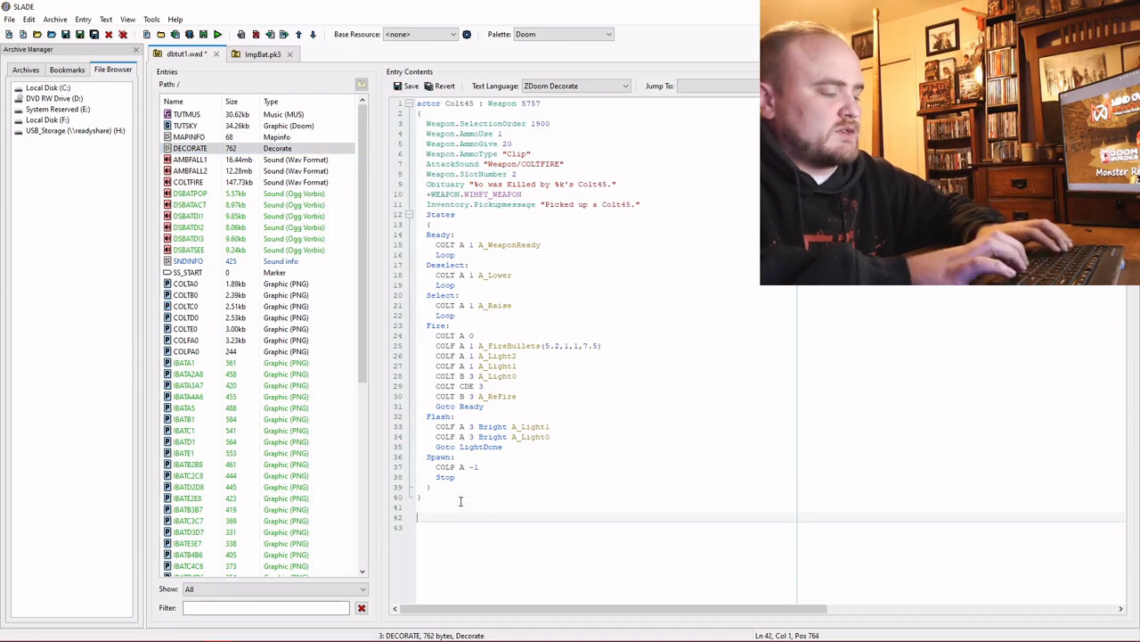
{"action": "type", "text": "//Monste"}
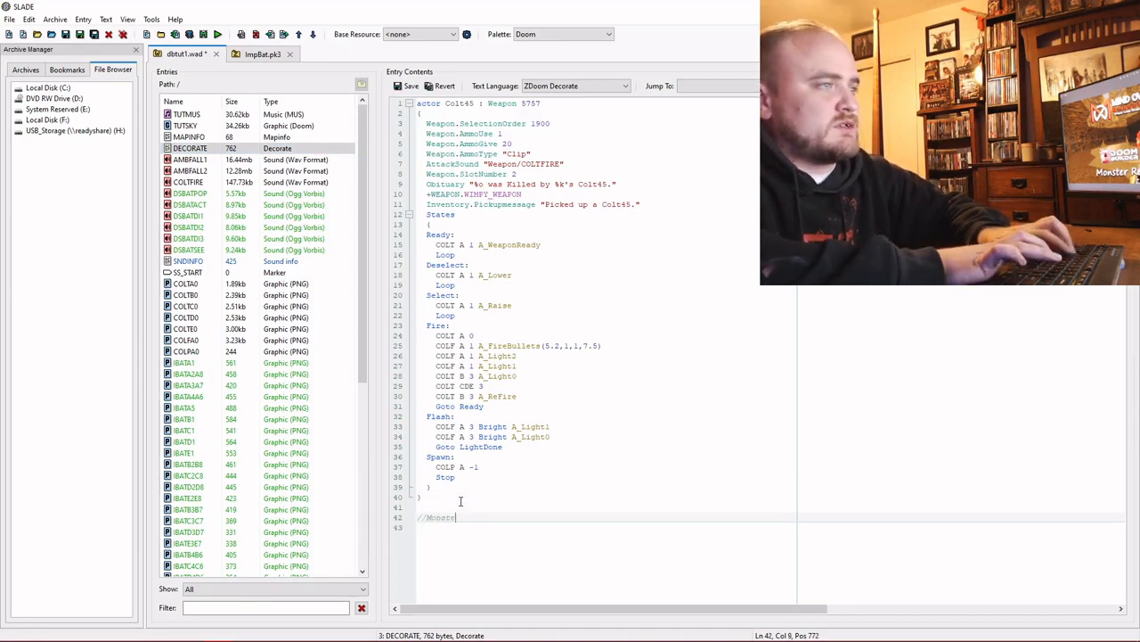
{"action": "type", "text": "rs"}
{"action": "key", "text": "Return"}
{"action": "key", "text": "ctrl+v"}
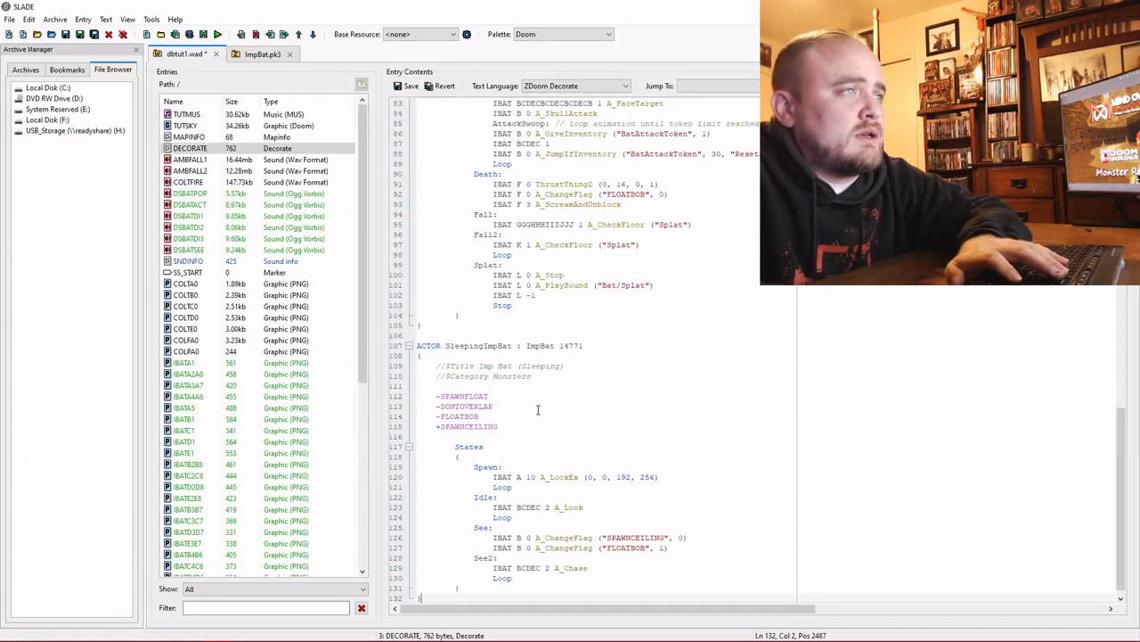
Delete the $Title and $Category comment lines from the SleepingImpBat actor
{"action": "left_click", "coordinate": [539, 378]}
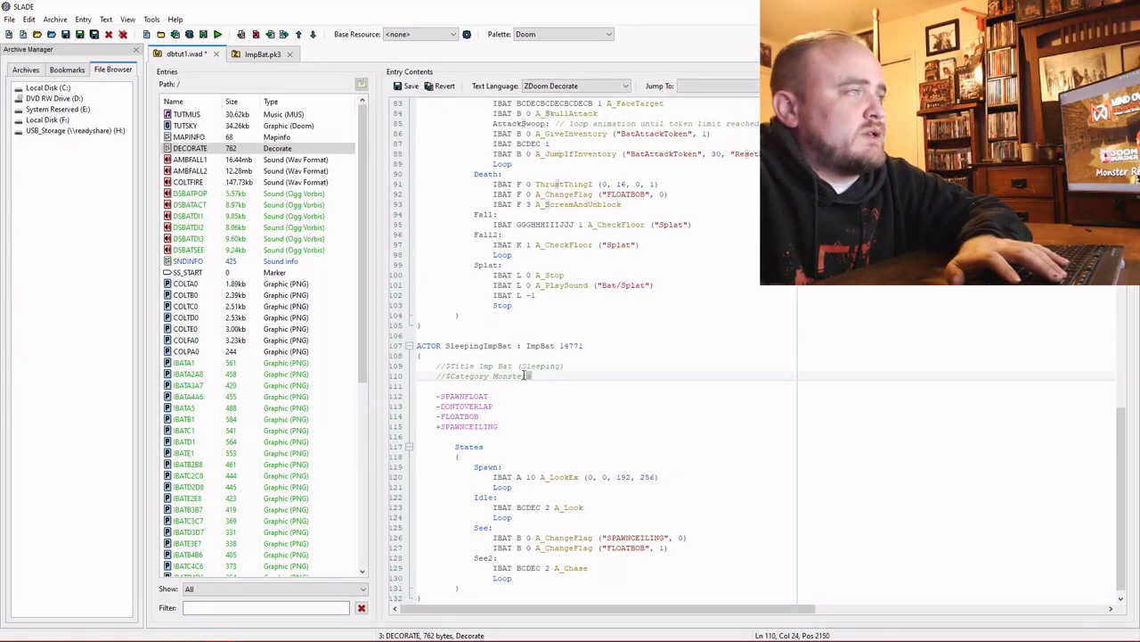
{"action": "left_click_drag", "start_coordinate": [526, 375], "coordinate": [438, 365]}
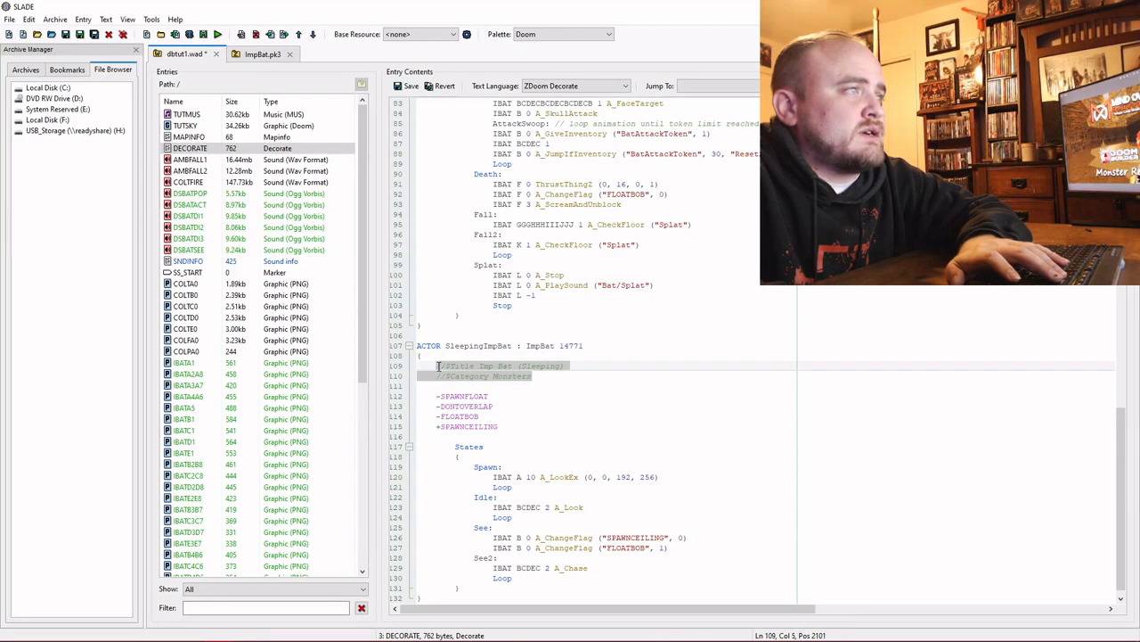
{"action": "key", "text": "BackSpace"}
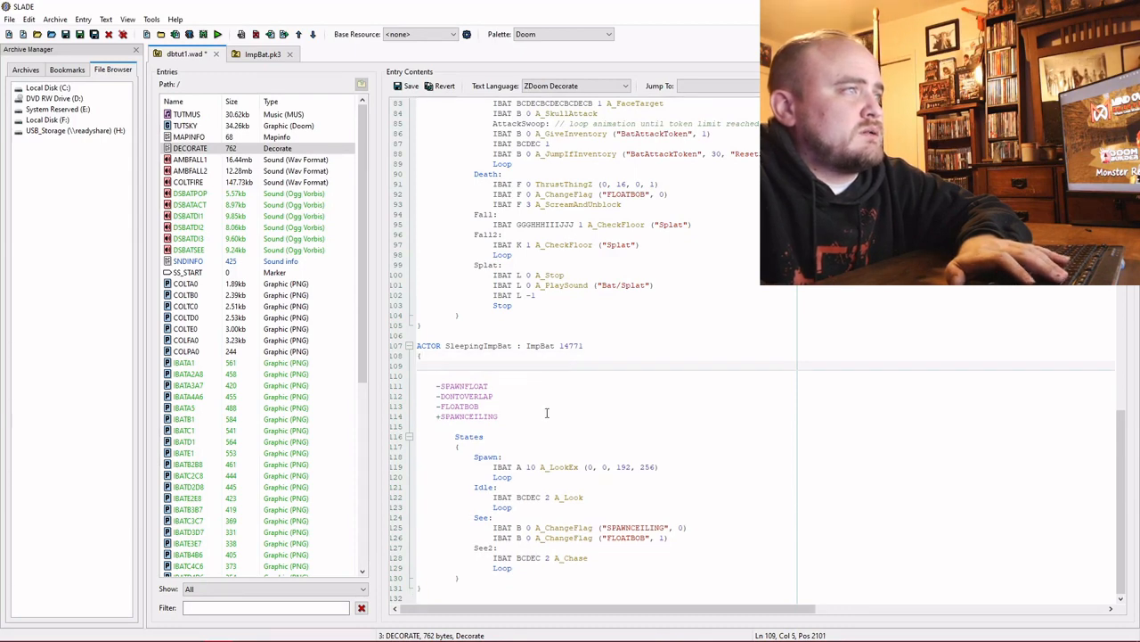
{"action": "key", "text": "BackSpace"}
Delete the $Title and $Category comment lines from the ImpBat actor and save the DECORATE entry
{"action": "scroll", "coordinate": [546, 392], "scroll_direction": "up", "scroll_amount": 15}
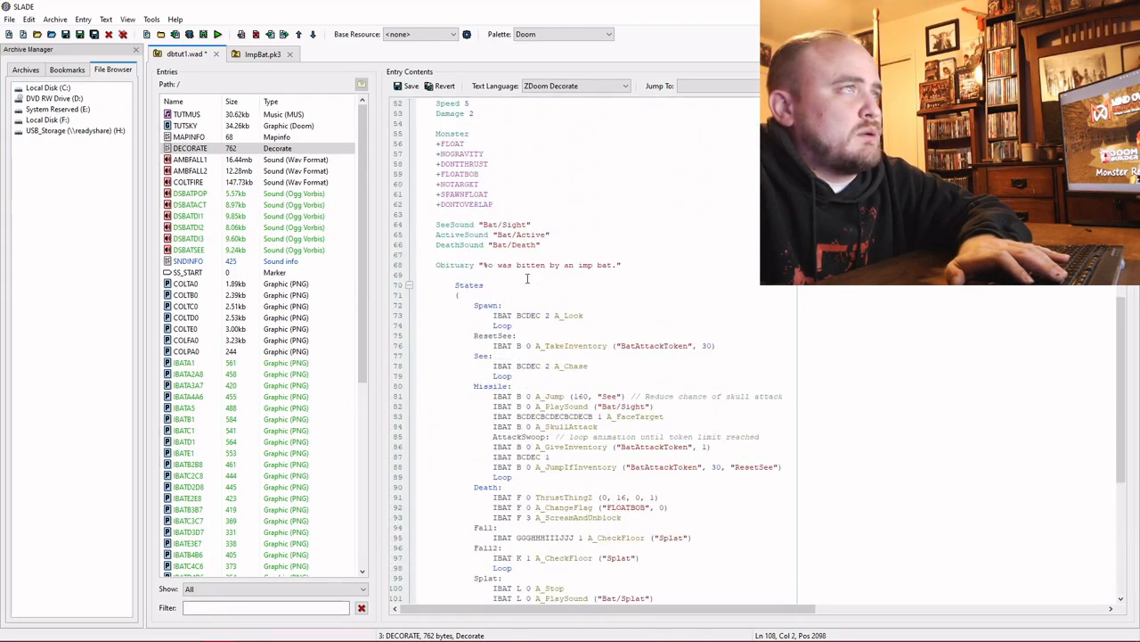
{"action": "scroll", "coordinate": [526, 278], "scroll_direction": "up", "scroll_amount": 4}
{"action": "left_click_drag", "start_coordinate": [535, 315], "coordinate": [455, 305]}
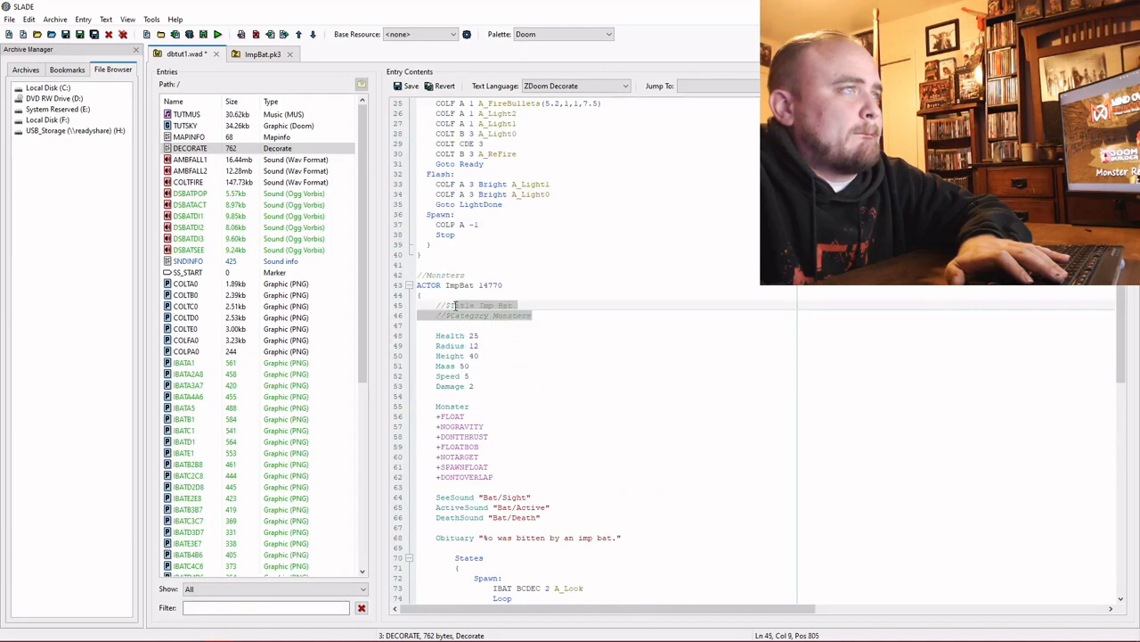
{"action": "key", "text": "BackSpace"}
{"action": "key", "text": "BackSpace"}
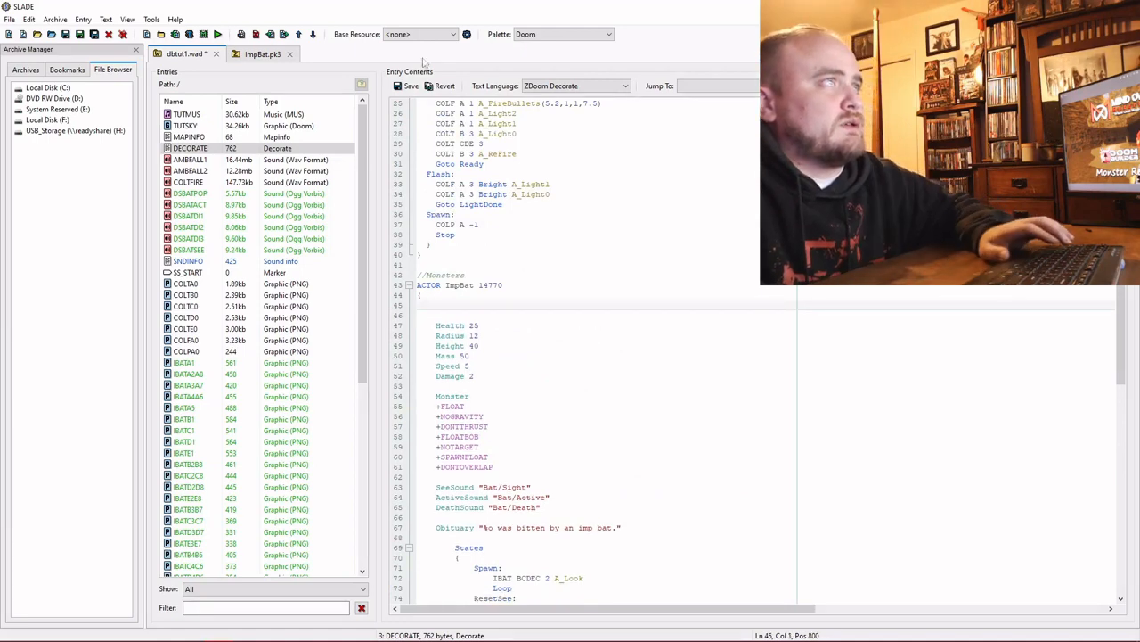
{"action": "left_click", "coordinate": [412, 86]}
{"action": "scroll", "coordinate": [740, 372], "scroll_direction": "up", "scroll_amount": 8}
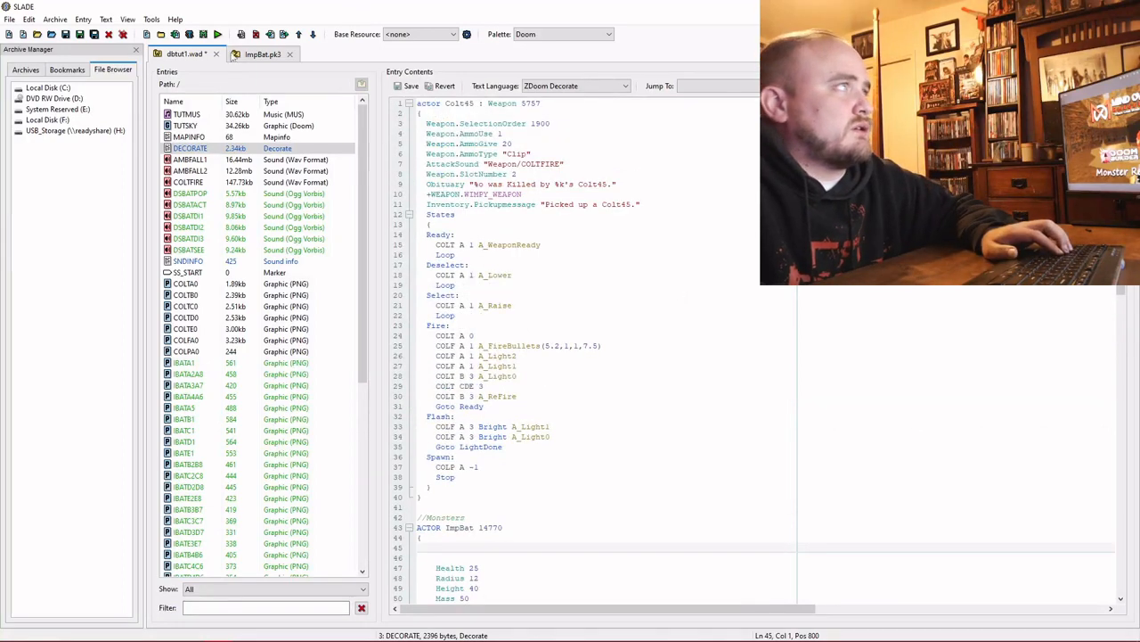
Recheck the SNDINFO entry of ImpBat.pk3, close that archive, and save dbtut1.wad
{"action": "left_click", "coordinate": [262, 54]}
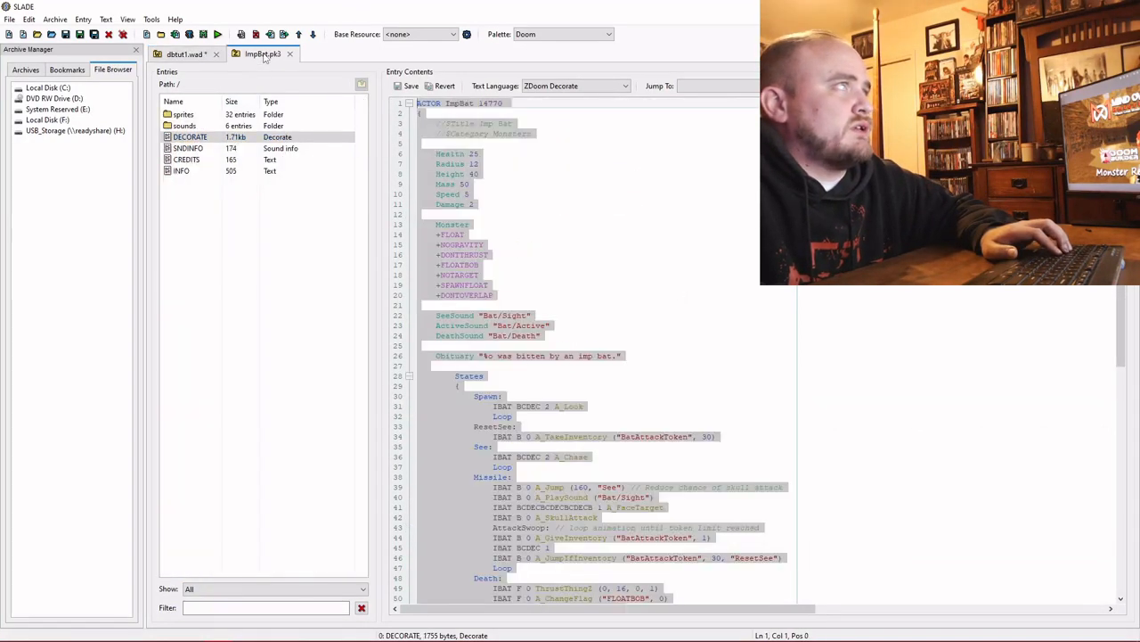
{"action": "left_click", "coordinate": [189, 148]}
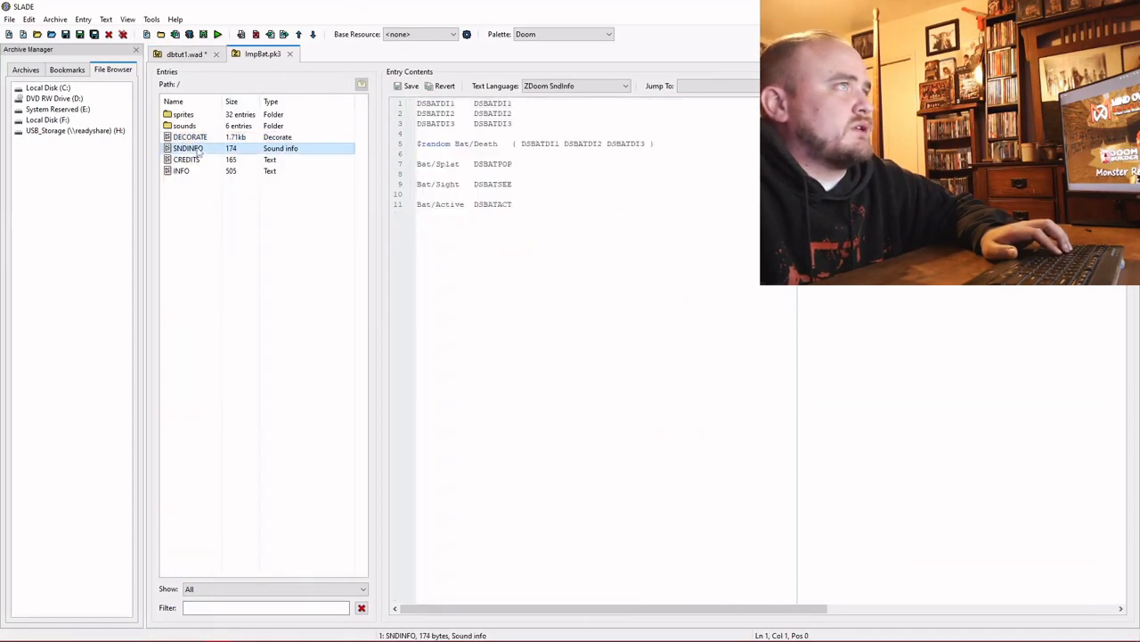
{"action": "left_click", "coordinate": [290, 54]}
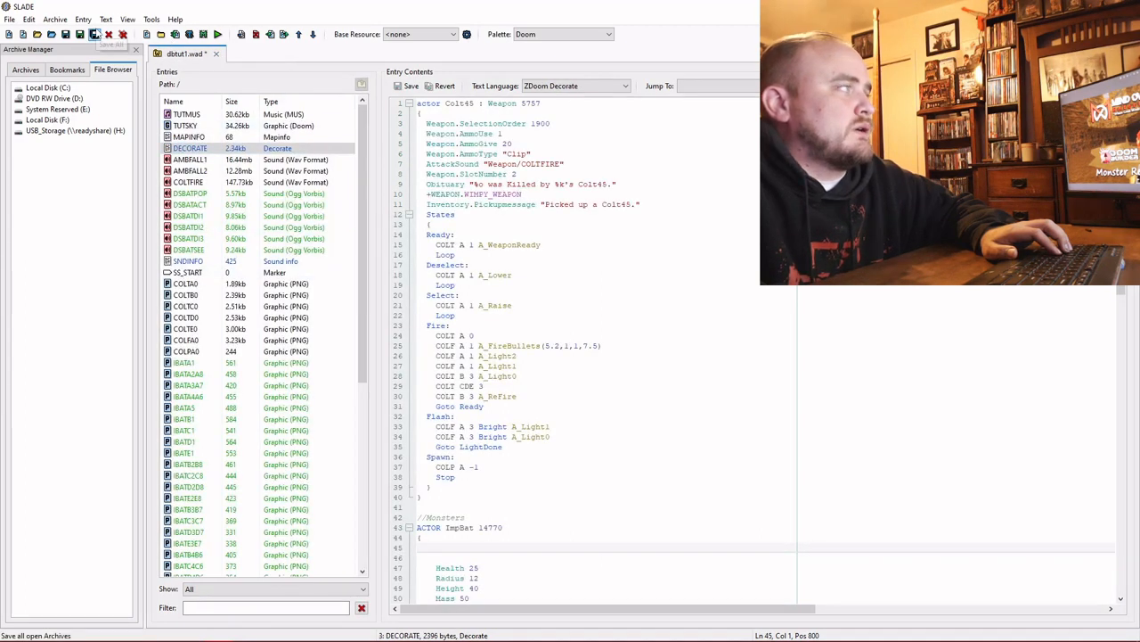
{"action": "left_click", "coordinate": [94, 34]}
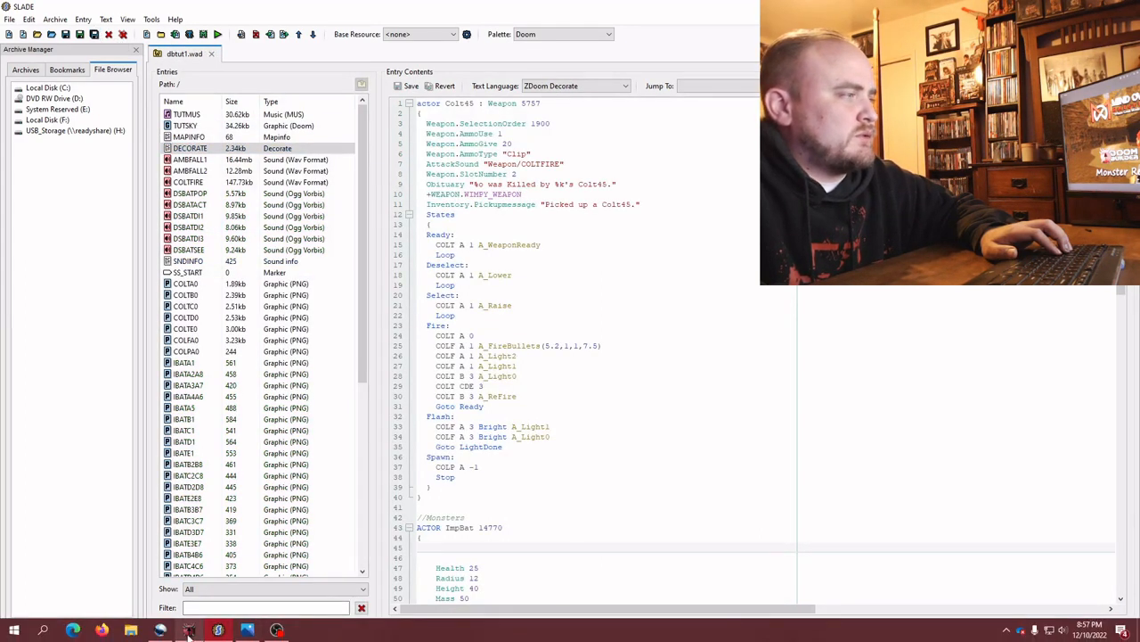
Switch to Doom Builder and open MAP01 from dbtut1.wad with the ZDoom (Doom in Hexen format) configuration
{"action": "left_click", "coordinate": [247, 630]}
{"action": "left_click", "coordinate": [14, 21]}
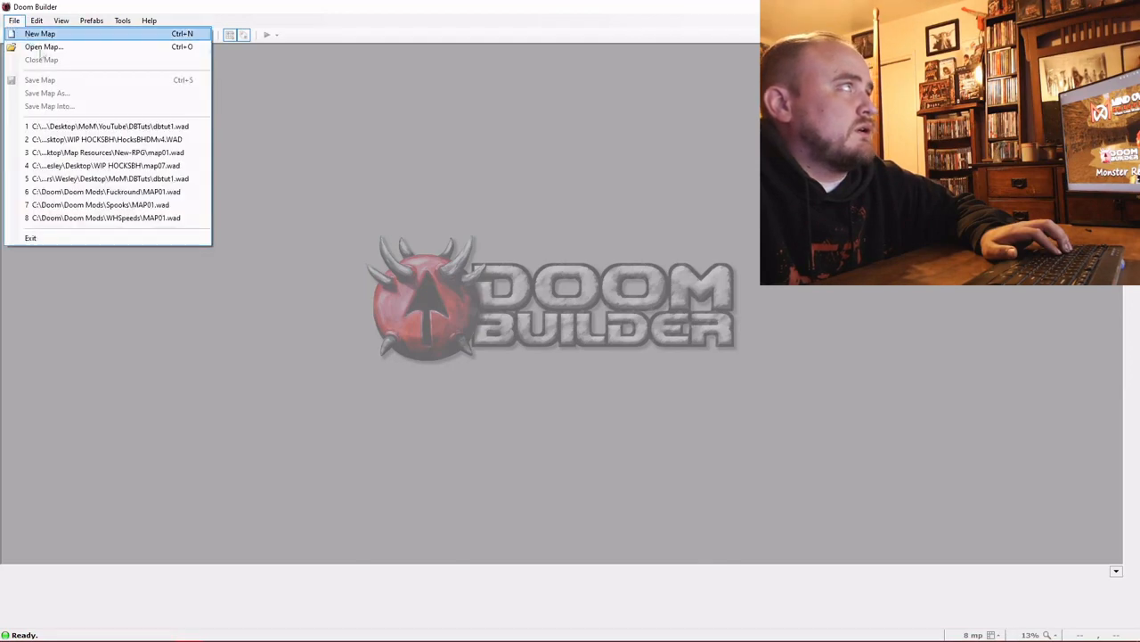
{"action": "left_click", "coordinate": [102, 123]}
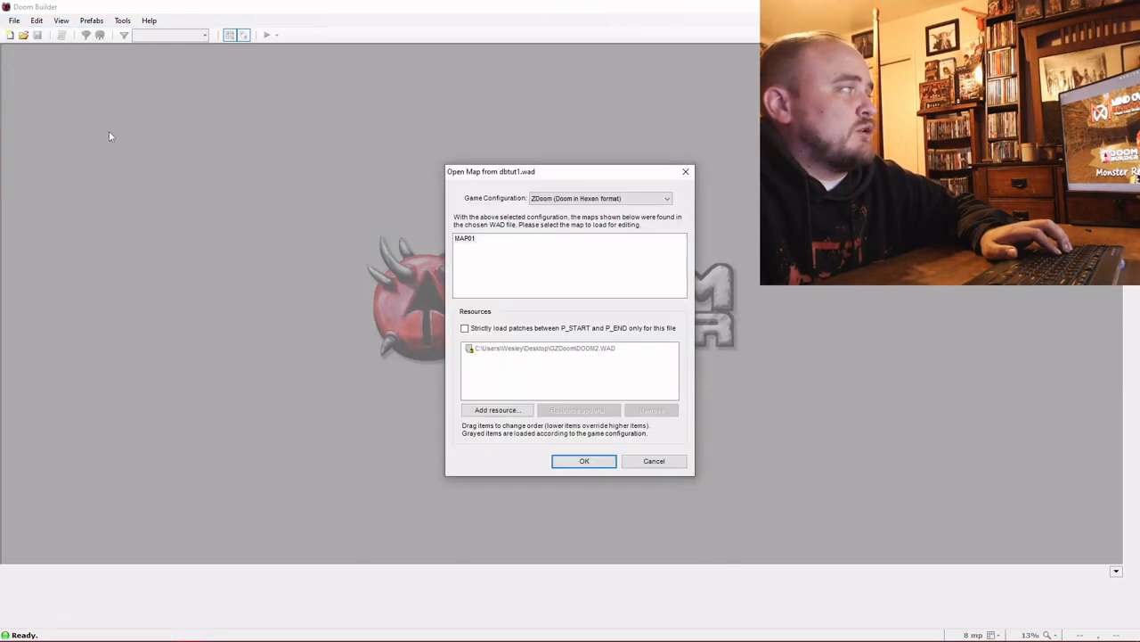
{"action": "left_click", "coordinate": [595, 460]}
{"action": "scroll", "coordinate": [752, 290], "scroll_direction": "up", "scroll_amount": 3}
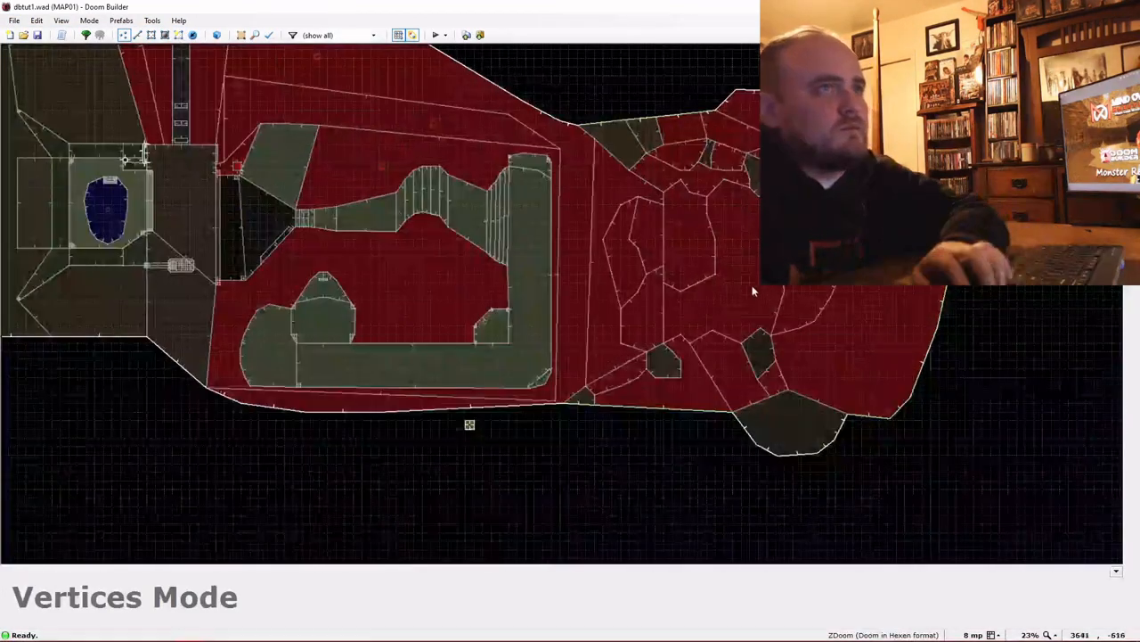
Place an ImpBat thing (Decorate, type 14770) facing east in the blood area west of the player start
{"action": "scroll", "coordinate": [748, 289], "scroll_direction": "up", "scroll_amount": 7}
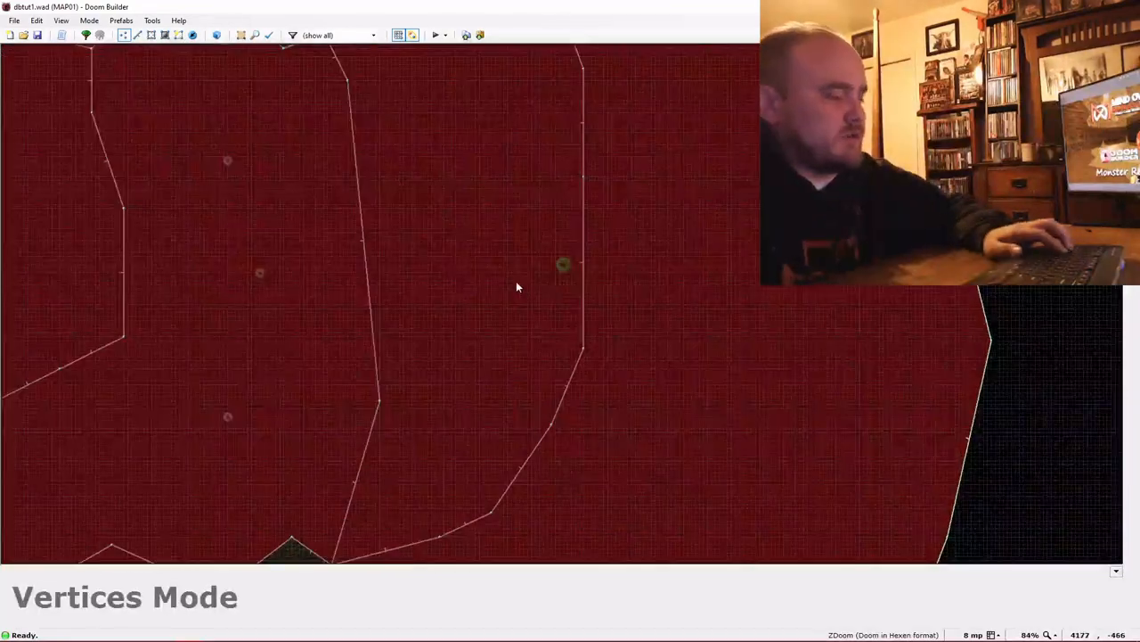
{"action": "key", "text": "t"}
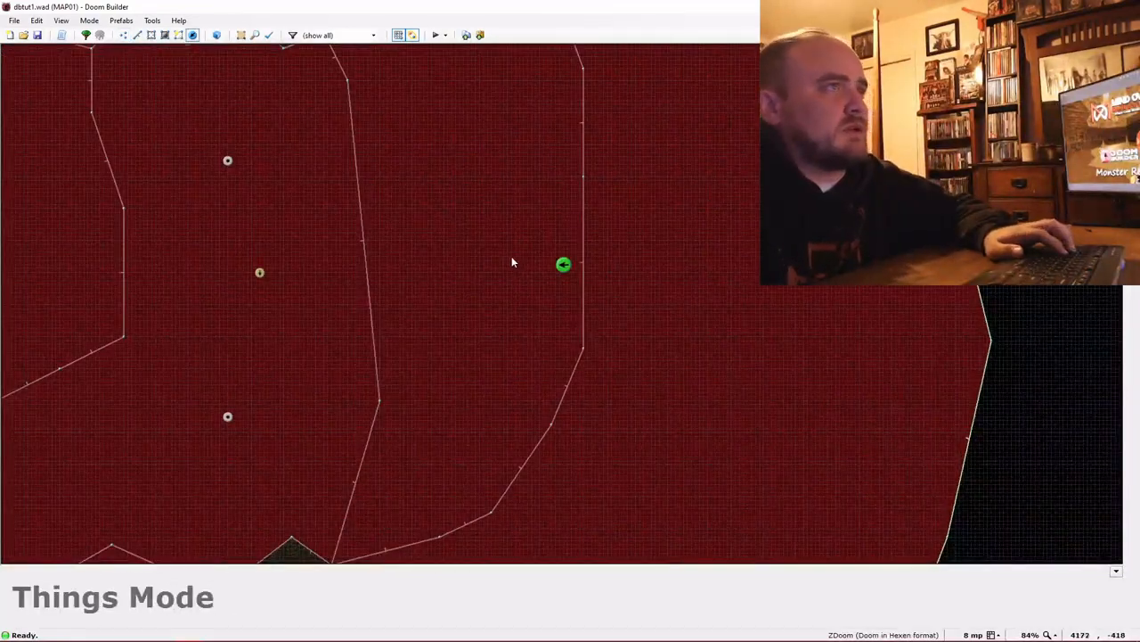
{"action": "right_click", "coordinate": [511, 260]}
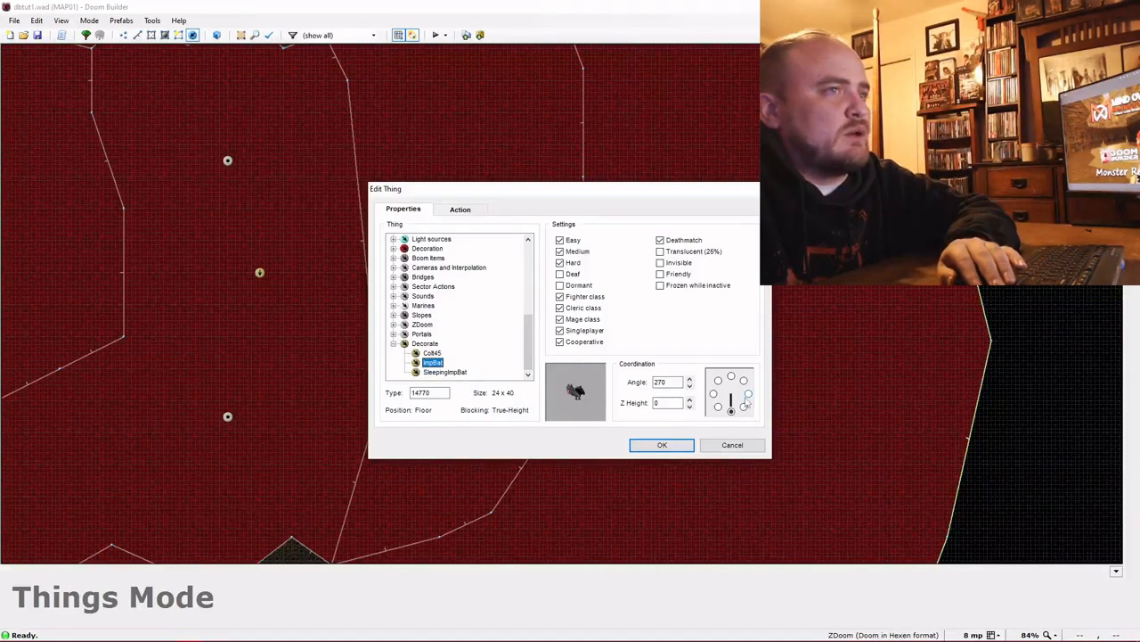
{"action": "left_click", "coordinate": [661, 447]}
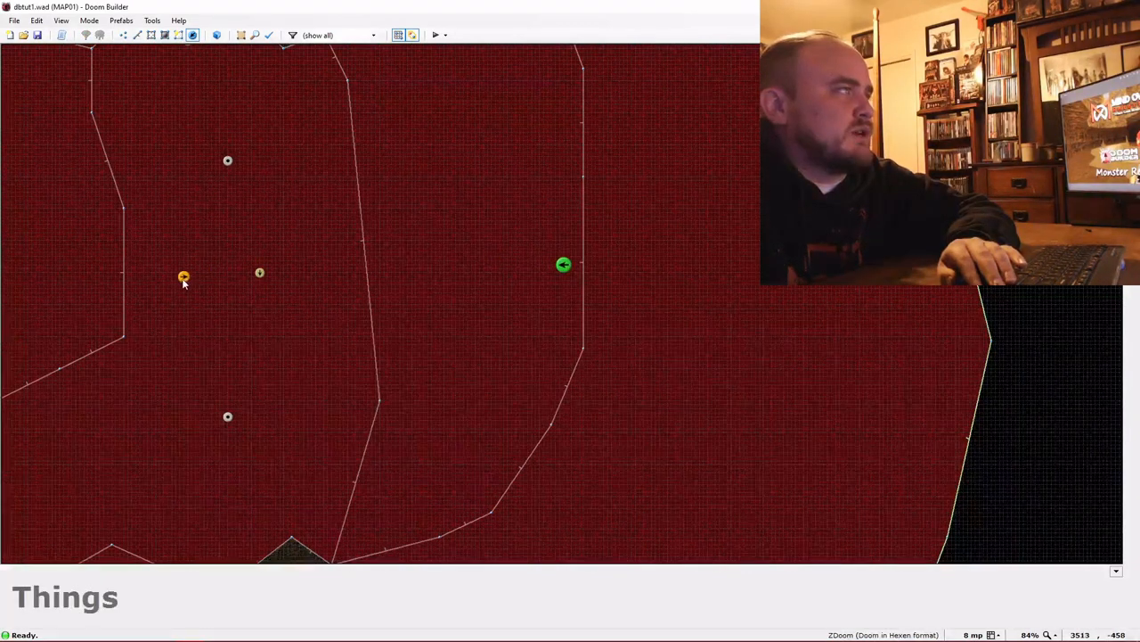
Test the map in the game and fight the ImpBat to check its sprites and behaviour
{"action": "left_click", "coordinate": [436, 37]}
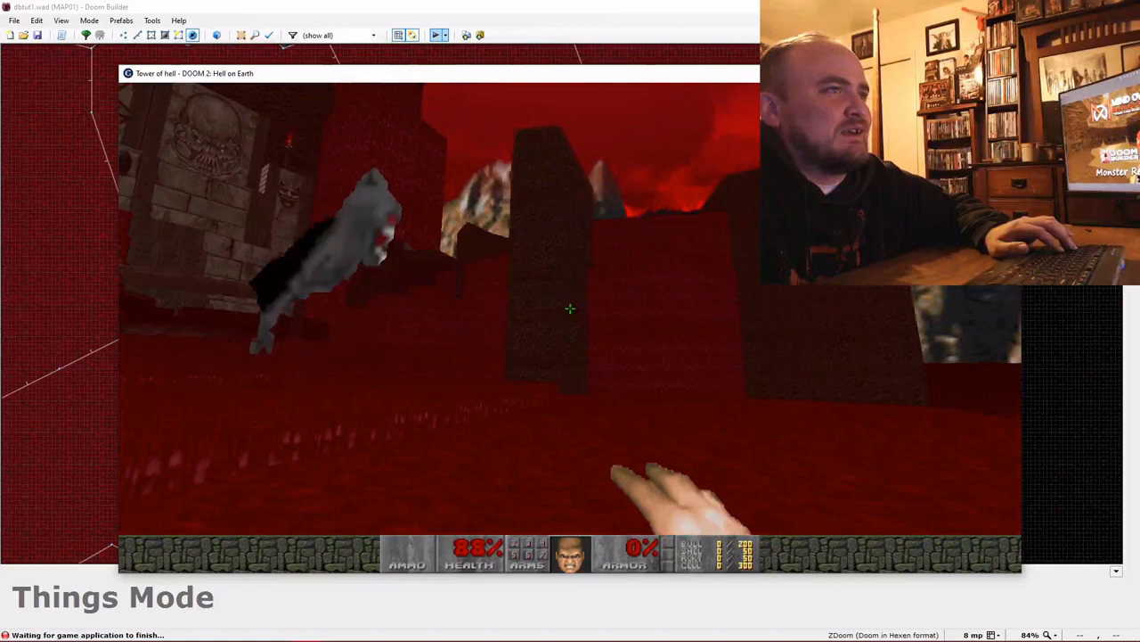
{"action": "key", "text": "Left"}
{"action": "key", "text": "Right"}
{"action": "key", "text": "ctrl"}
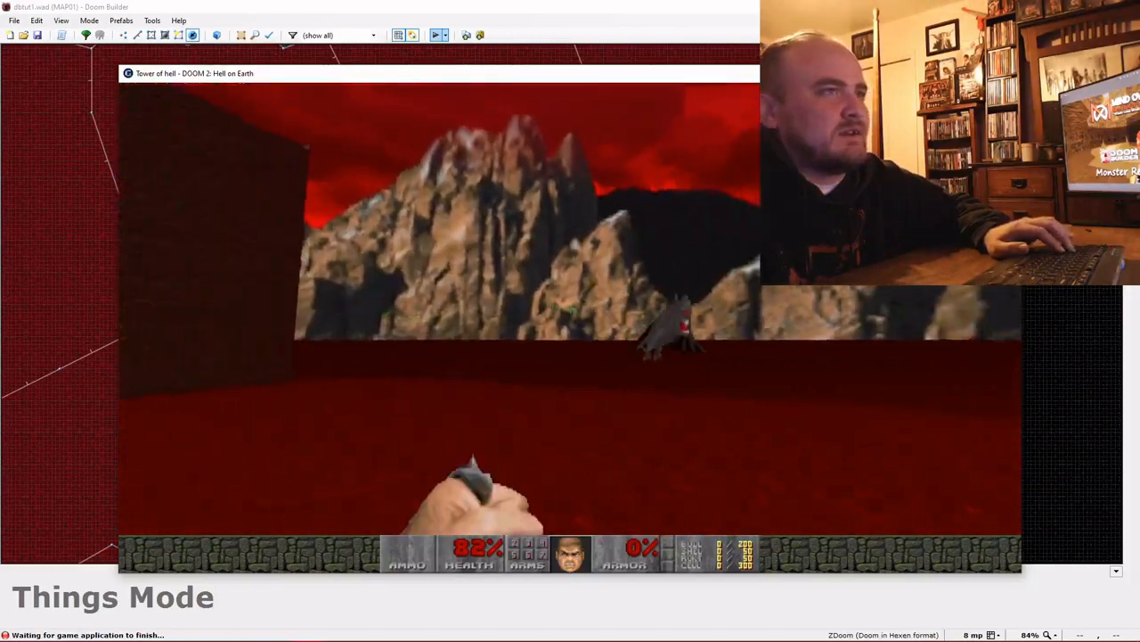
{"action": "key", "text": "w"}
{"action": "left_click", "coordinate": [570, 308]}
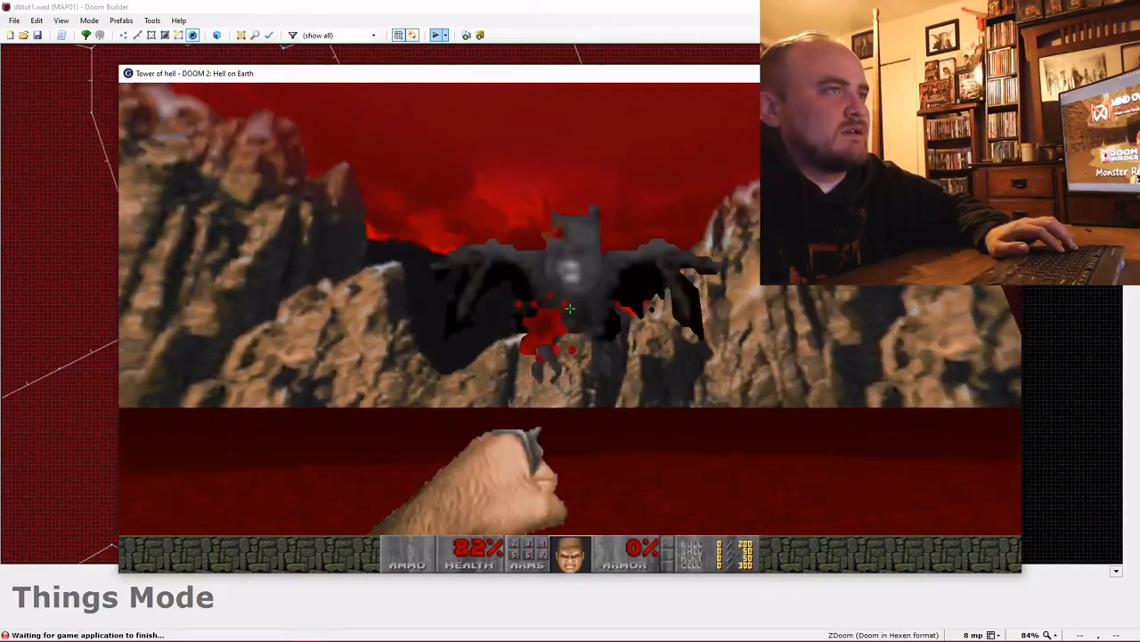
Quit the test game and return to the map editor
{"action": "key", "text": "Escape"}
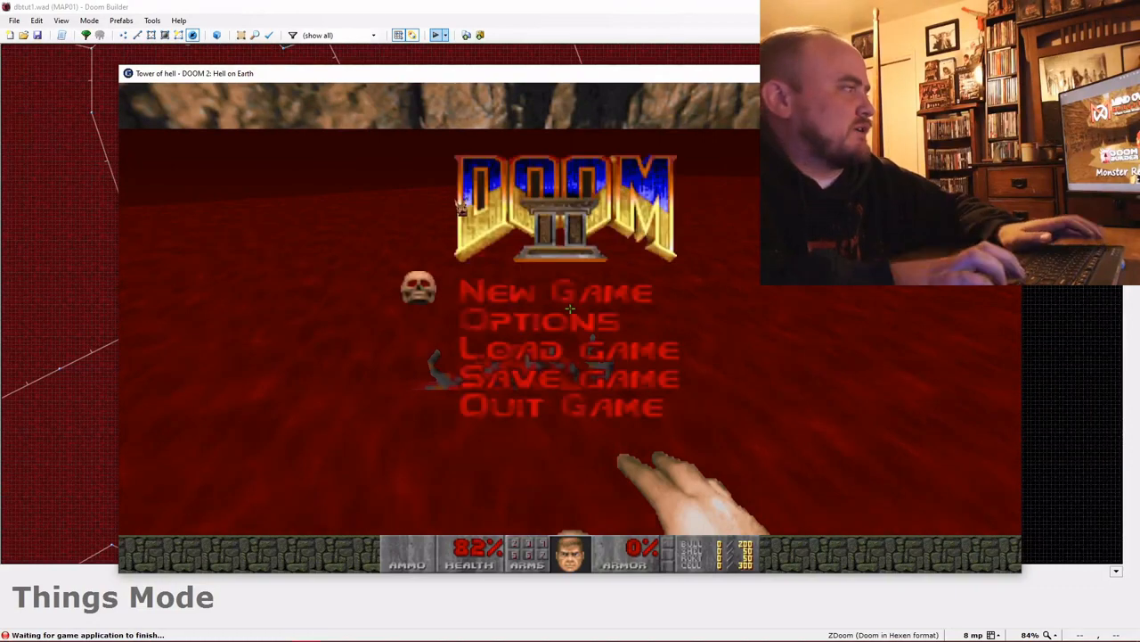
{"action": "key", "text": "Up"}
{"action": "key", "text": "Return"}
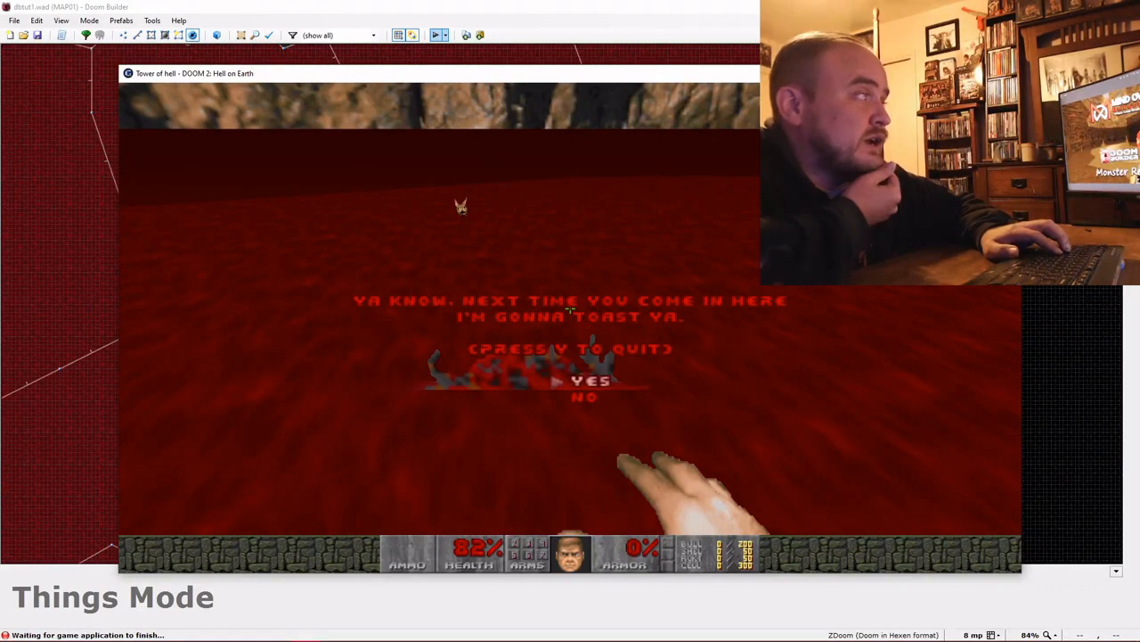
{"action": "key", "text": "Return"}
Fly through the map in Visual Mode and examine the walls and floor of the southeastern blood area
{"action": "scroll", "coordinate": [455, 204], "scroll_direction": "down", "scroll_amount": 6}
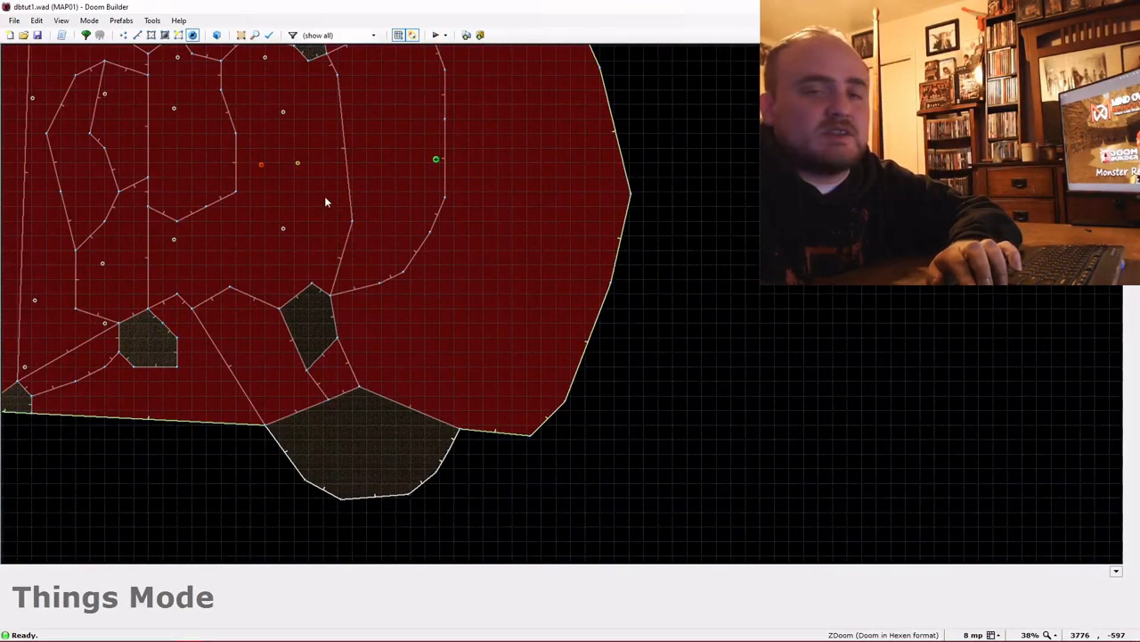
{"action": "key", "text": "w"}
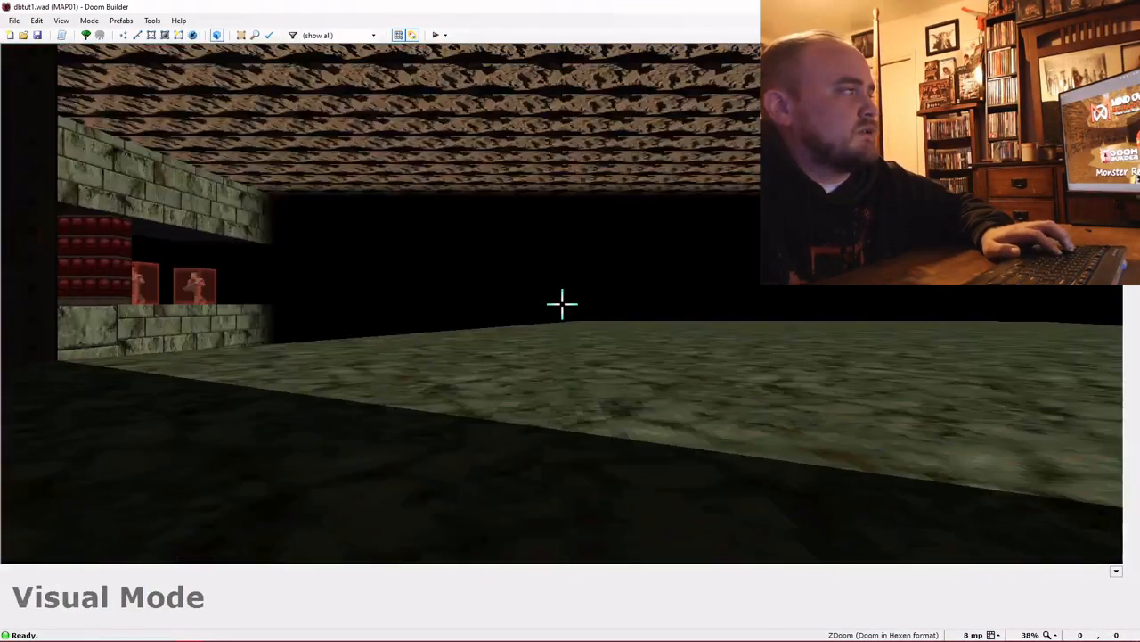
{"action": "key", "text": "e"}
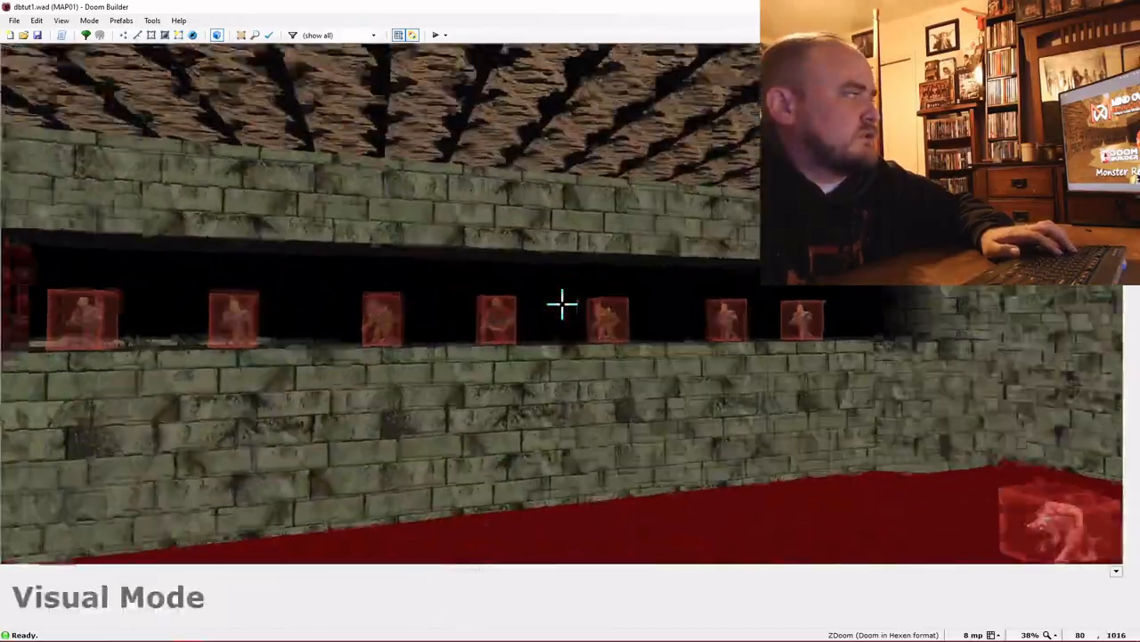
{"action": "key", "text": "e"}
{"action": "key", "text": "e"}
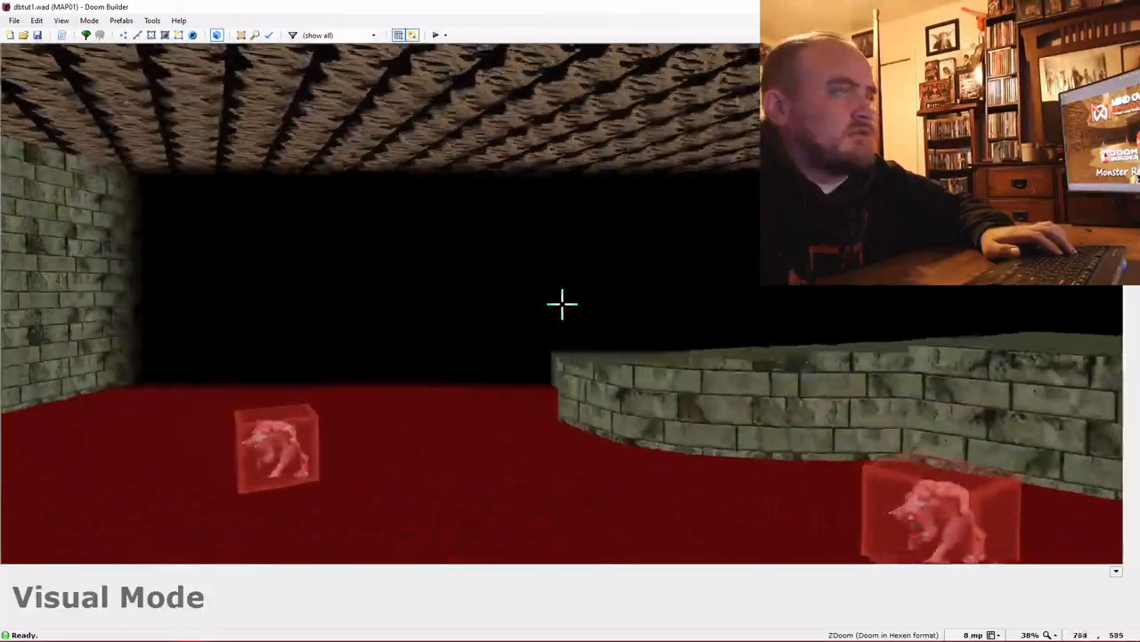
{"action": "key", "text": "e"}
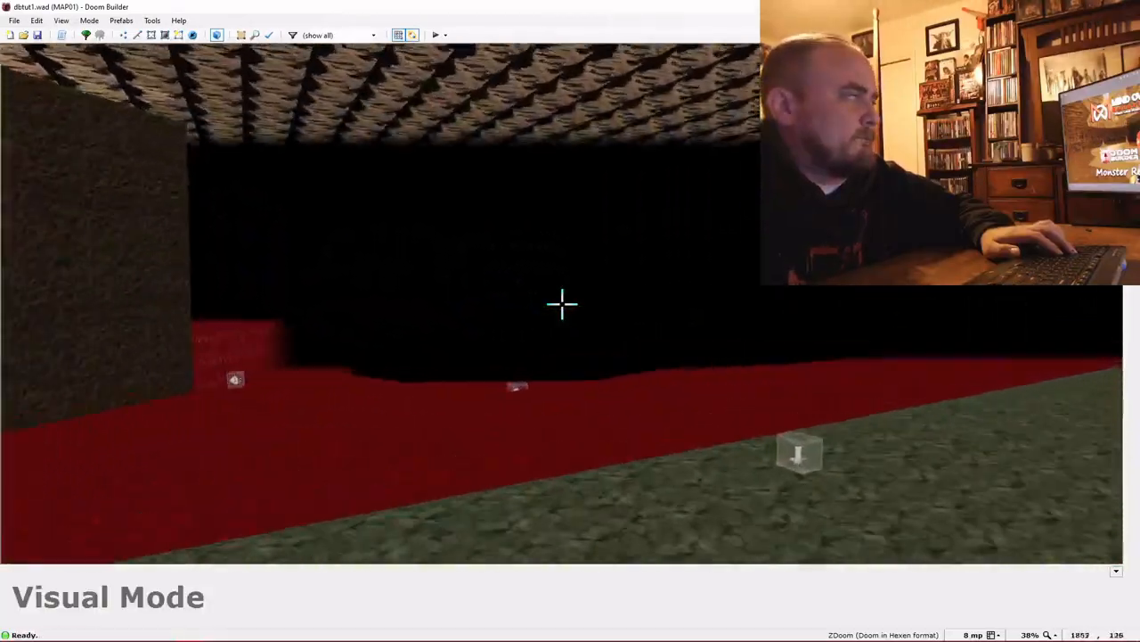
{"action": "key", "text": "e"}
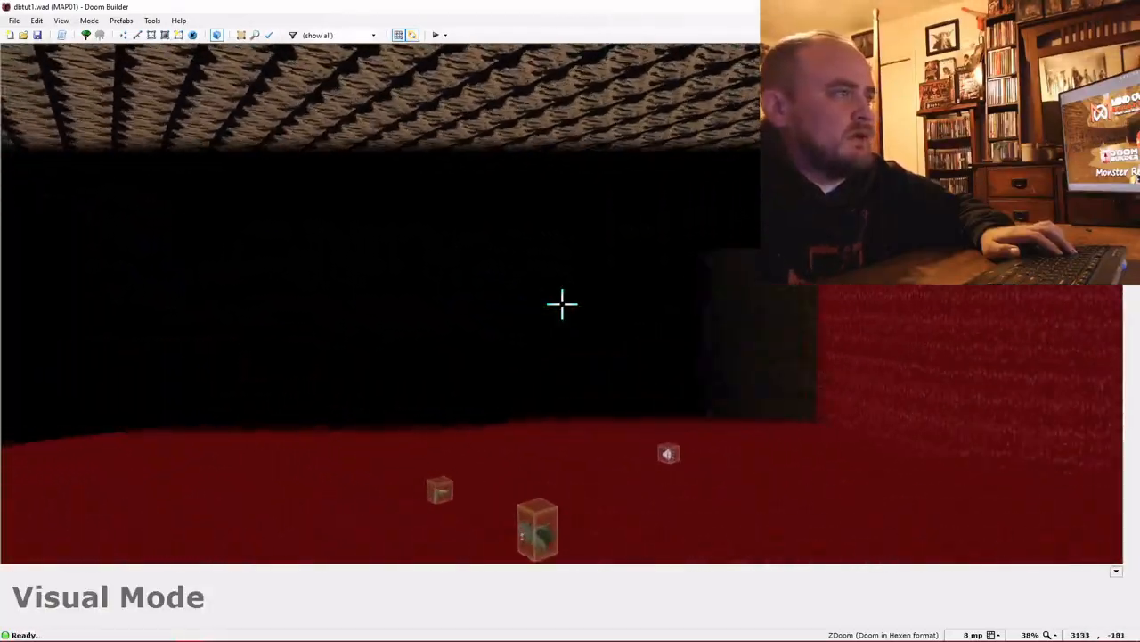
{"action": "key", "text": "e"}
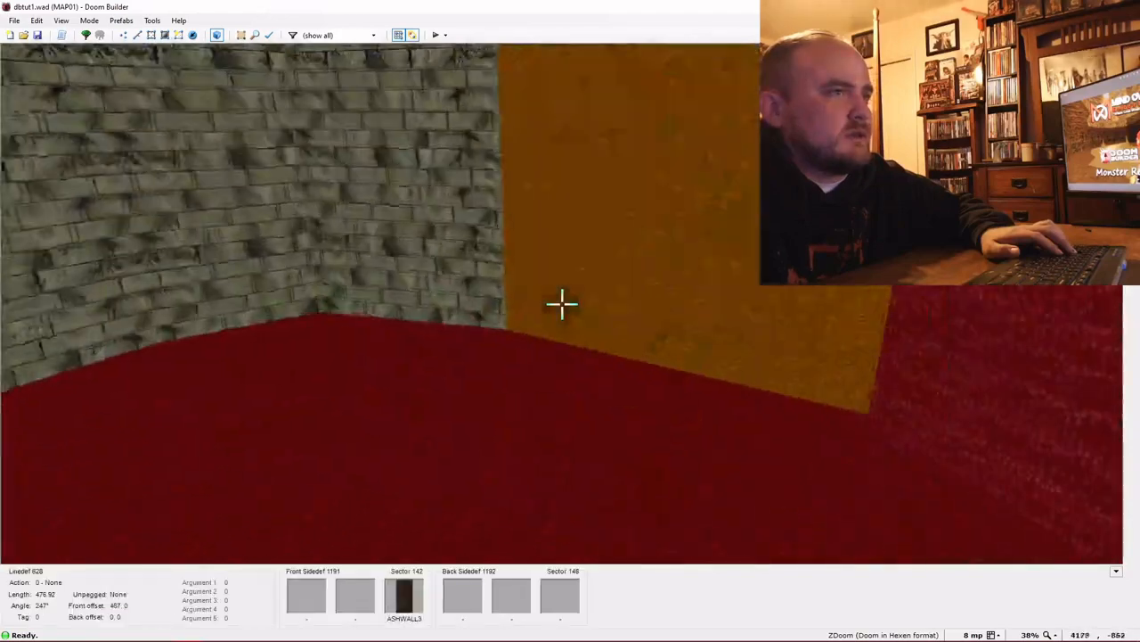
{"action": "key", "text": "e"}
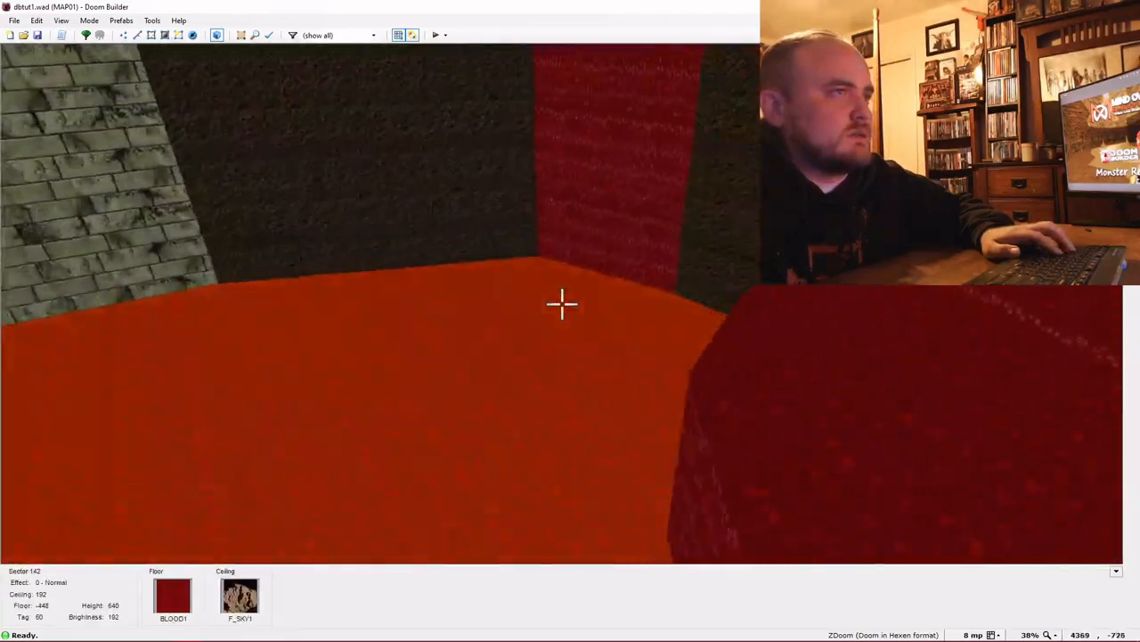
{"action": "key", "text": "d"}
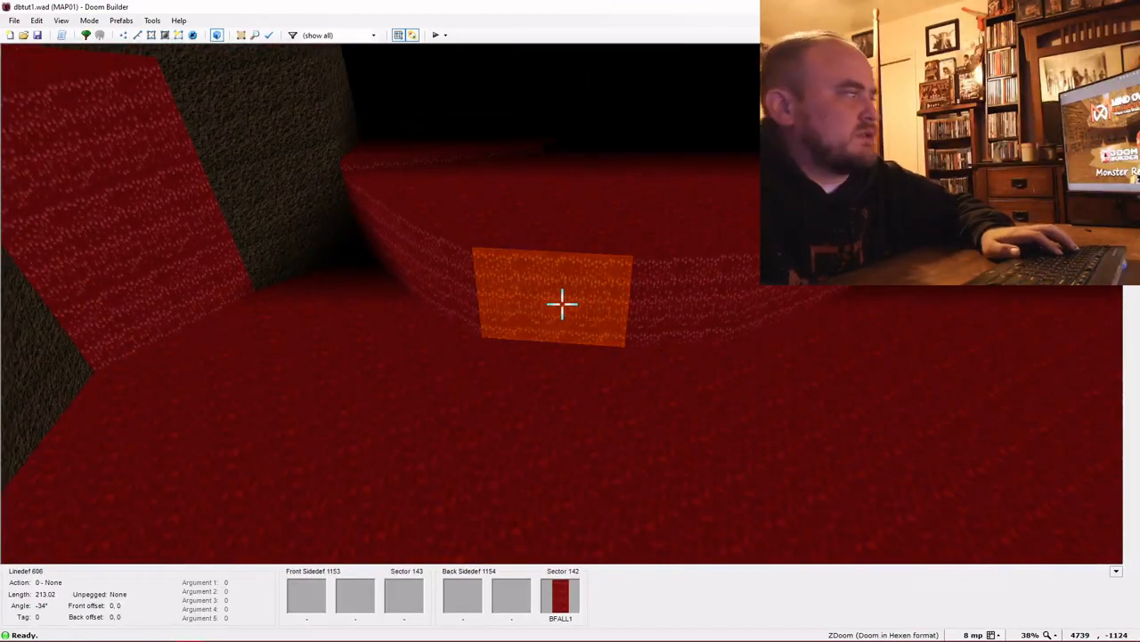
{"action": "key", "text": "q"}
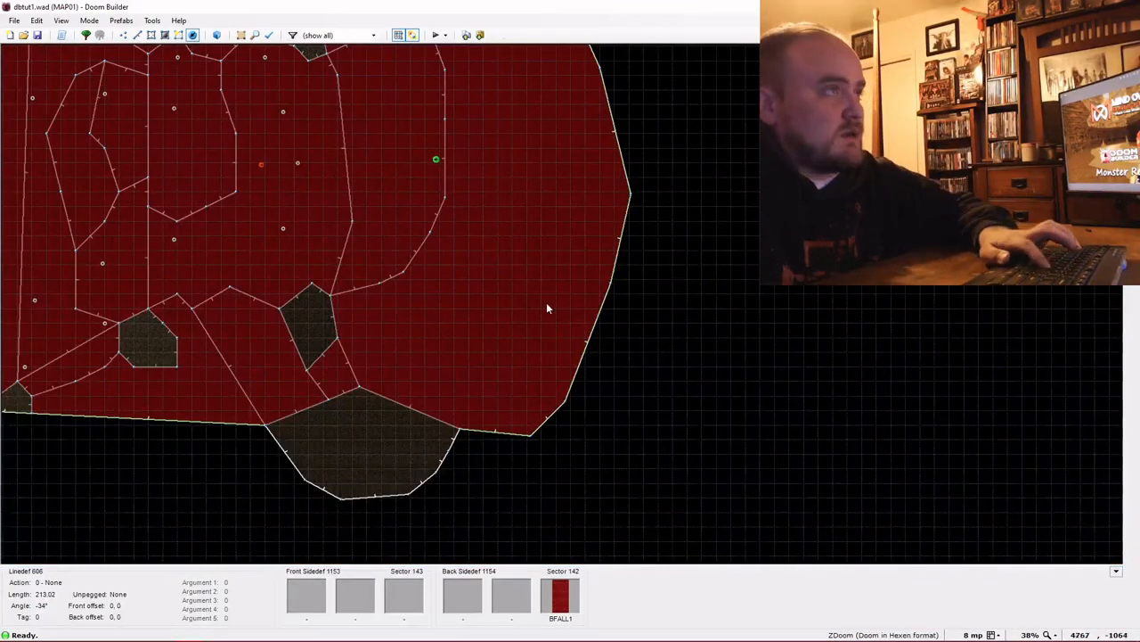
Draw a sector across the southeast corner of the blood area and set its three outer linedefs' action to 0 (None)
{"action": "key", "text": "l"}
{"action": "scroll", "coordinate": [450, 282], "scroll_direction": "up", "scroll_amount": 3}
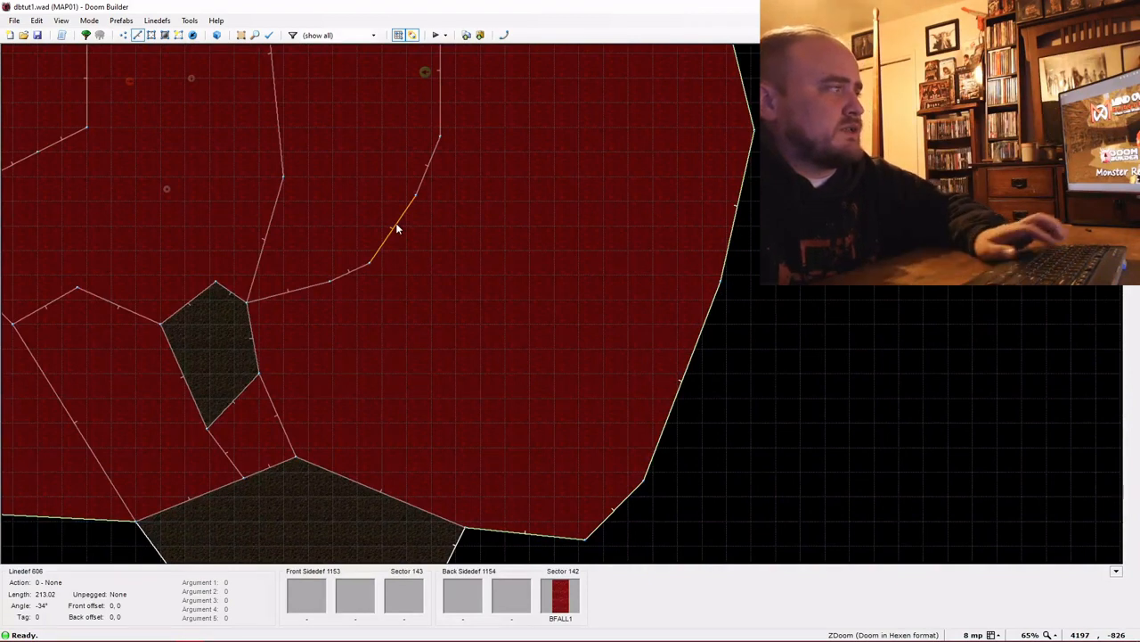
{"action": "key", "text": "d"}
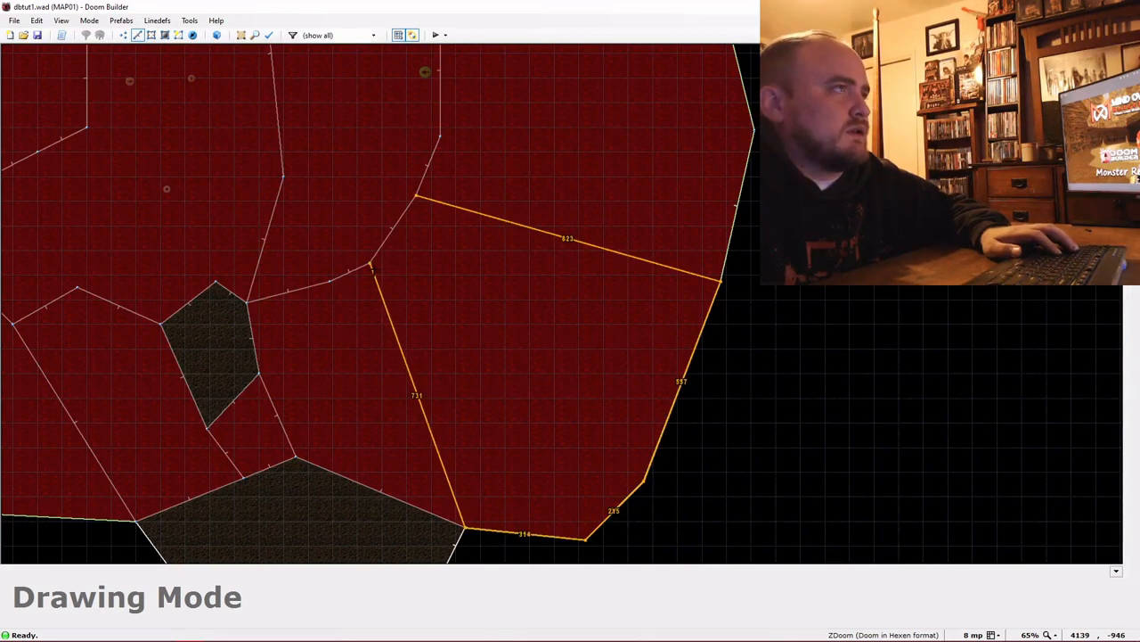
{"action": "left_click", "coordinate": [415, 198]}
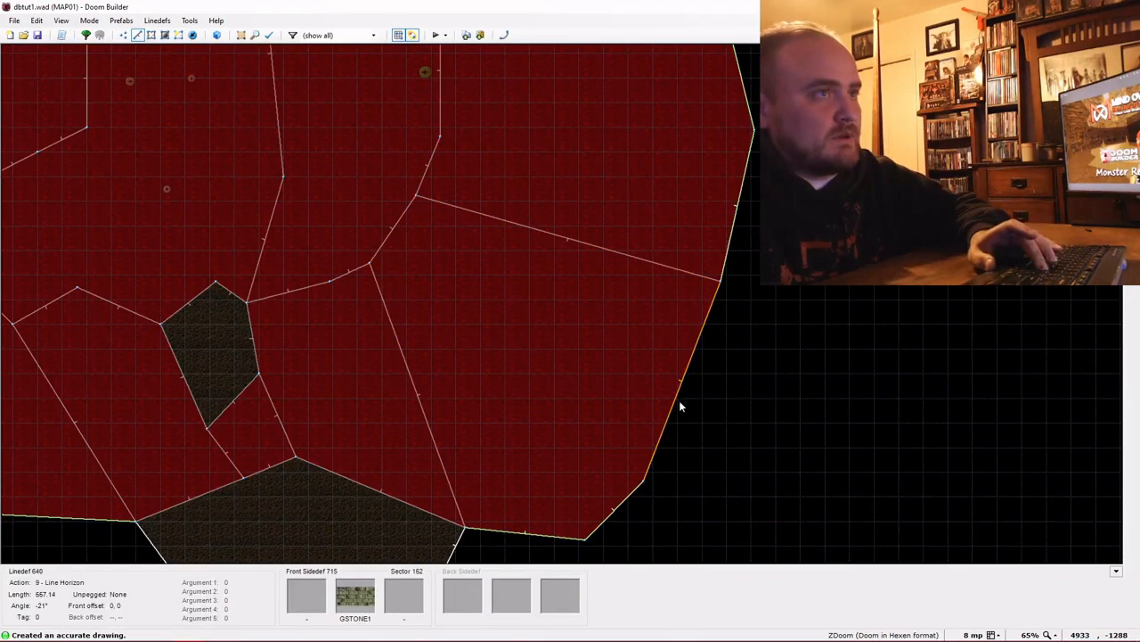
{"action": "right_click", "coordinate": [548, 536]}
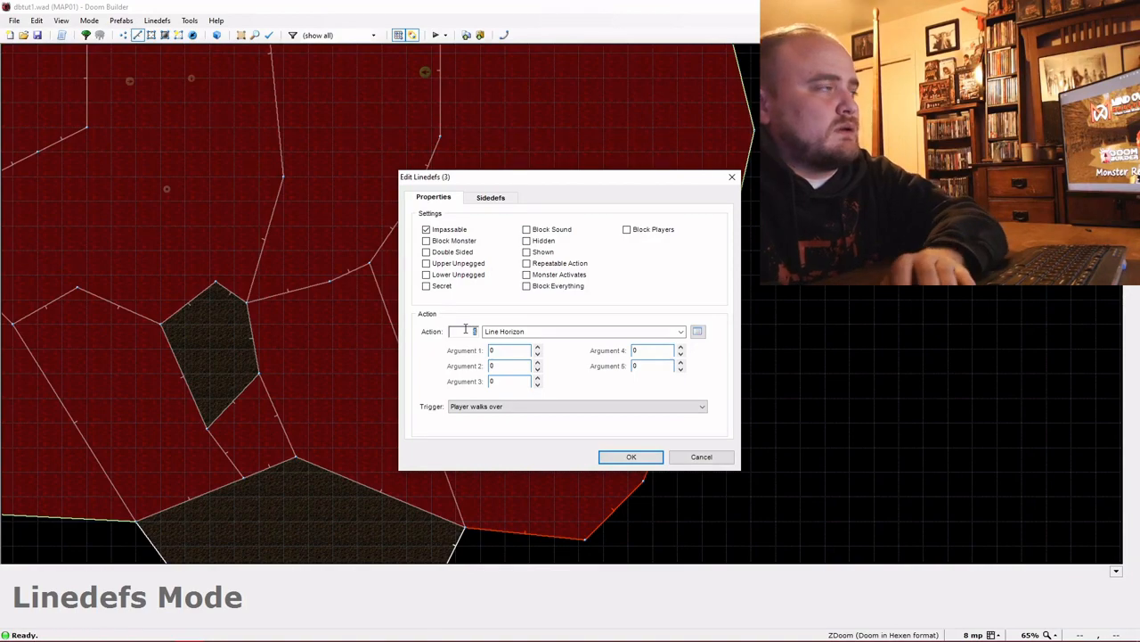
{"action": "left_click", "coordinate": [642, 461]}
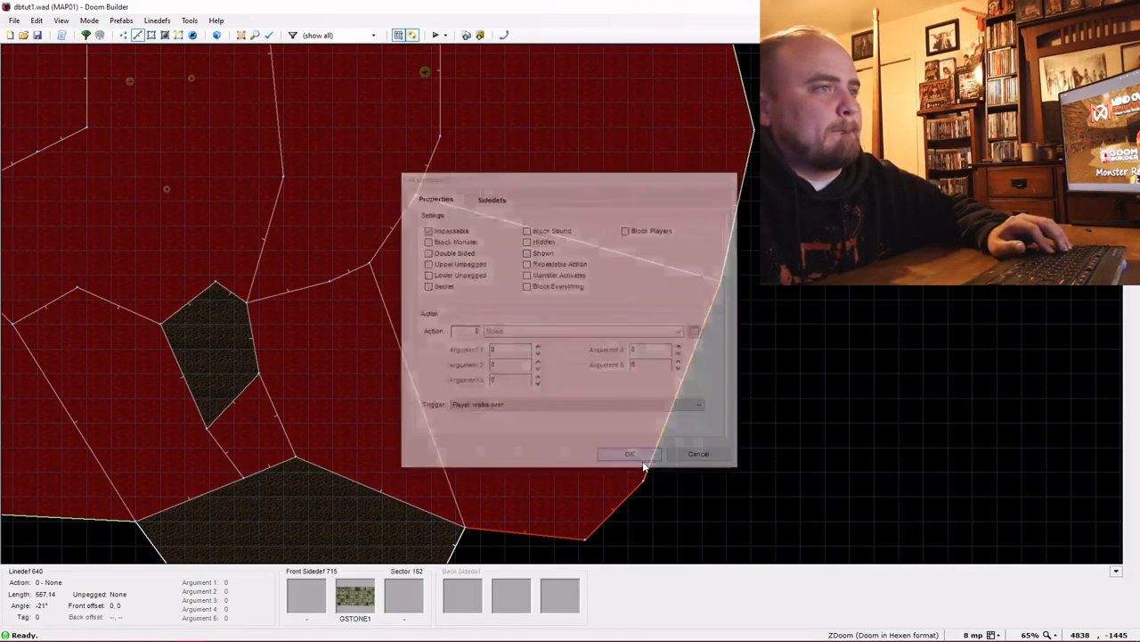
Raise the new southeastern sector's floor to a height of -272 in Visual Mode
{"action": "key", "text": "w"}
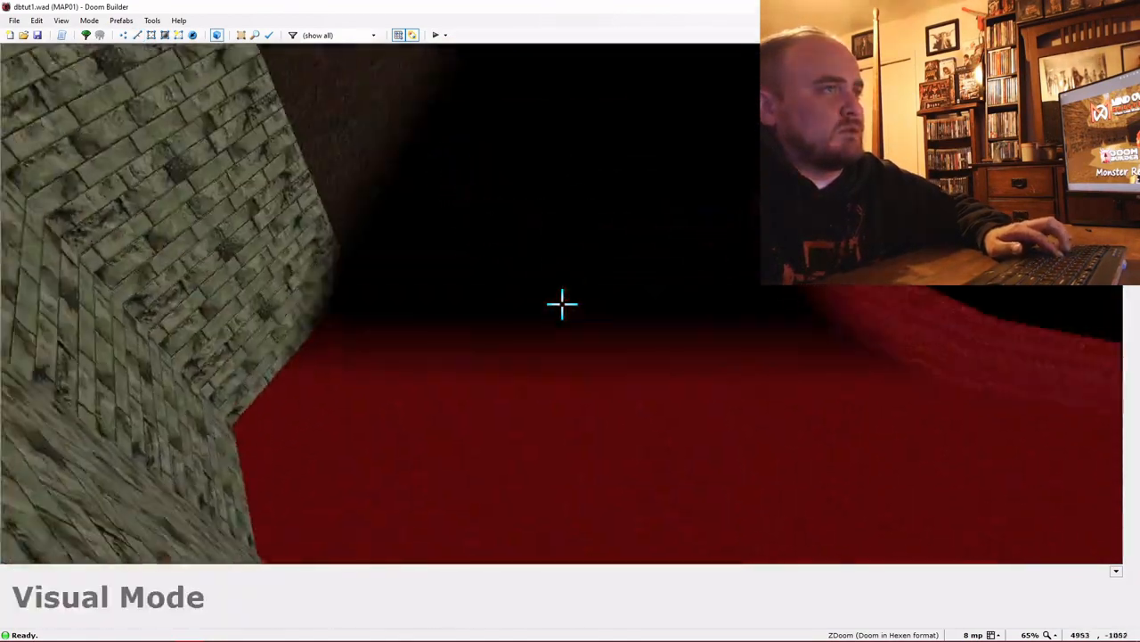
{"action": "scroll", "coordinate": [562, 304], "scroll_direction": "up", "scroll_amount": 6}
{"action": "scroll", "coordinate": [562, 304], "scroll_direction": "up", "scroll_amount": 10}
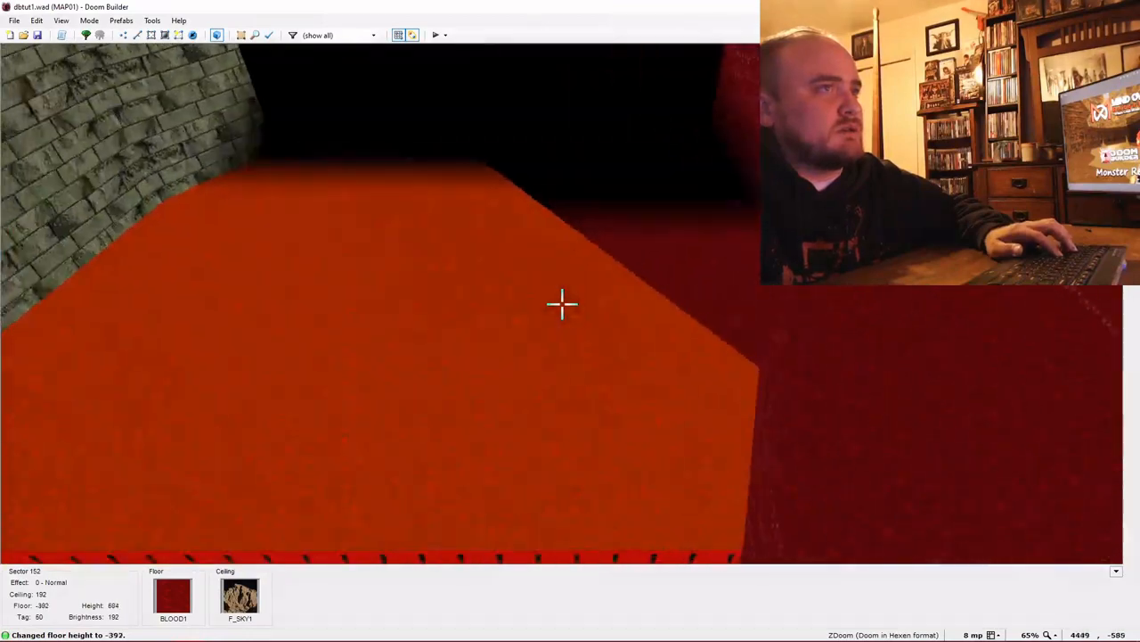
{"action": "scroll", "coordinate": [562, 304], "scroll_direction": "up", "scroll_amount": 4}
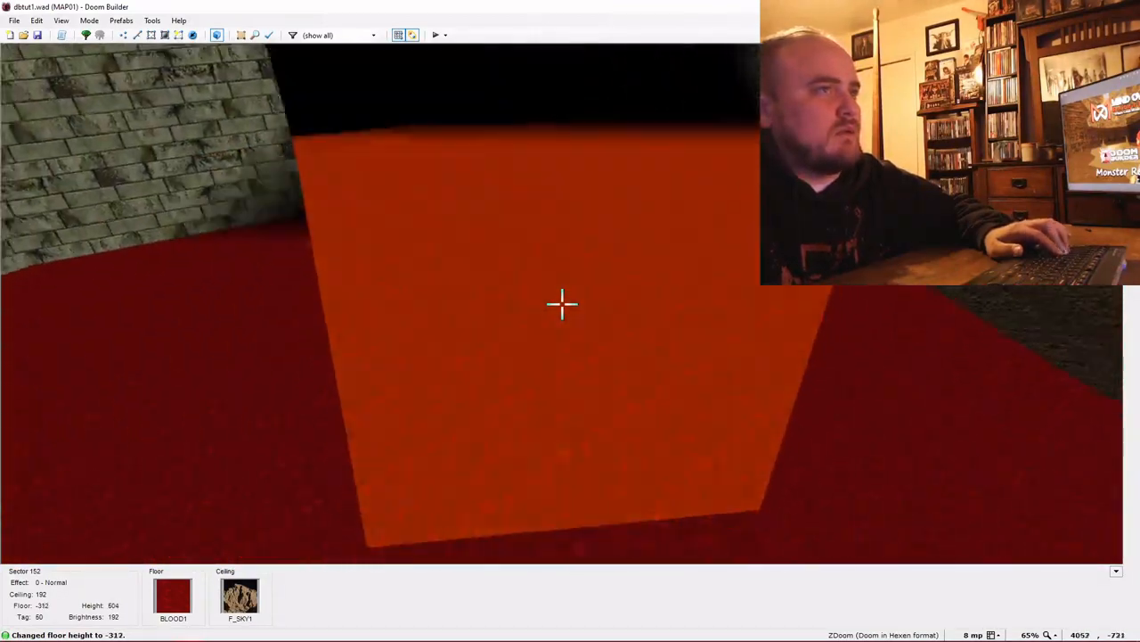
{"action": "key", "text": "d"}
{"action": "scroll", "coordinate": [562, 304], "scroll_direction": "up", "scroll_amount": 2}
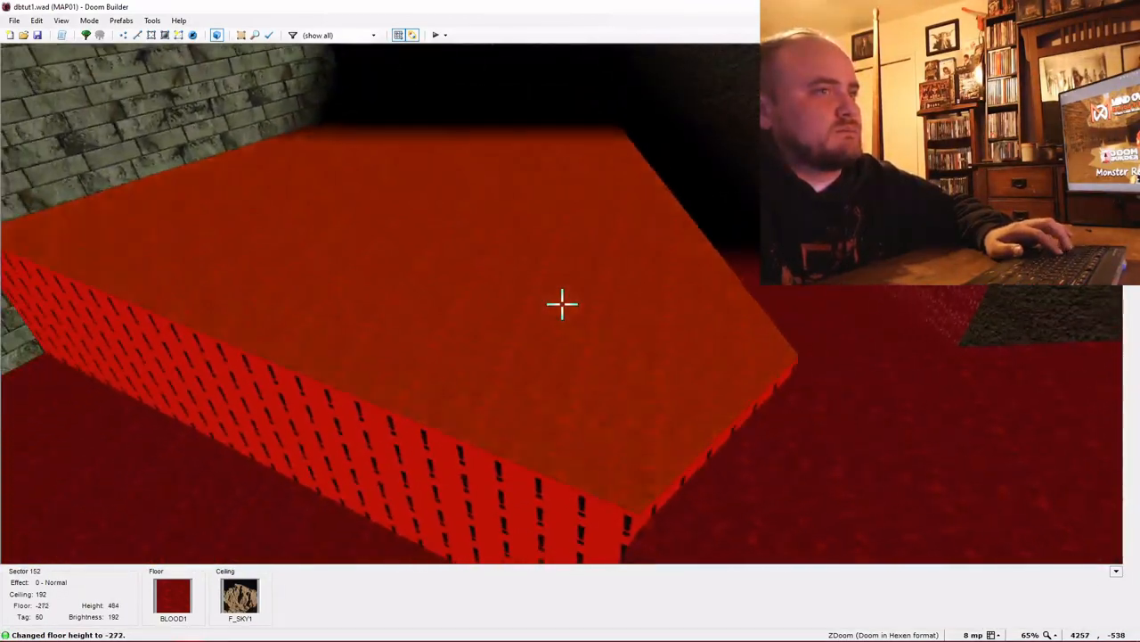
{"action": "scroll", "coordinate": [562, 304], "scroll_direction": "down", "scroll_amount": 3}
{"action": "scroll", "coordinate": [562, 304], "scroll_direction": "up", "scroll_amount": 2}
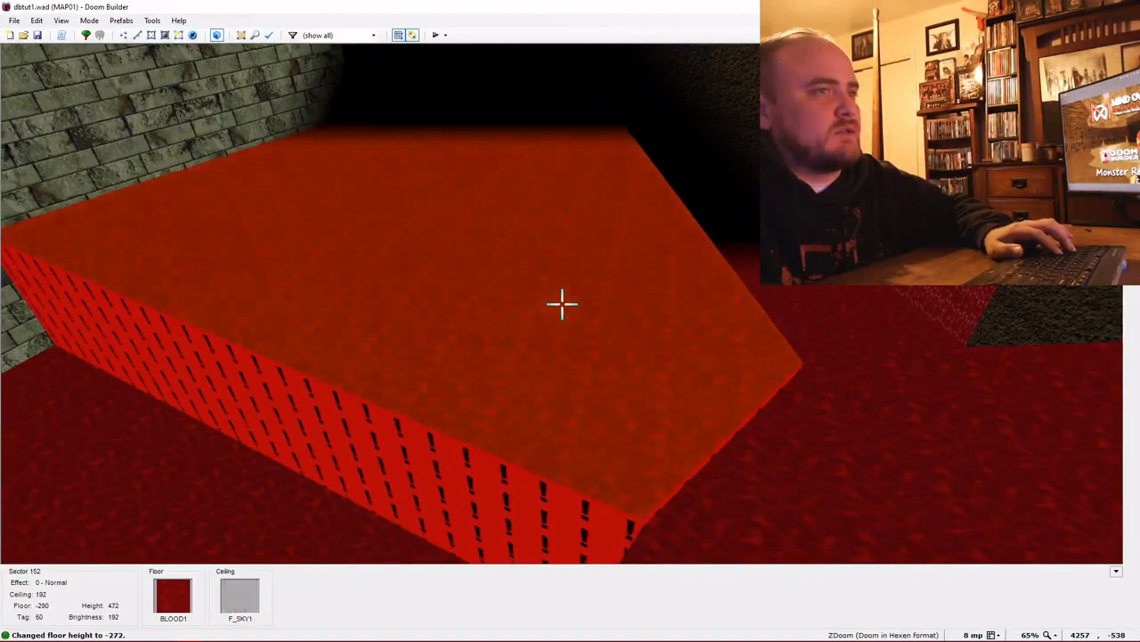
Copy the ASHWALL3 texture and apply it to the outer walls behind the raised sector
{"action": "key", "text": "ctrl+c"}
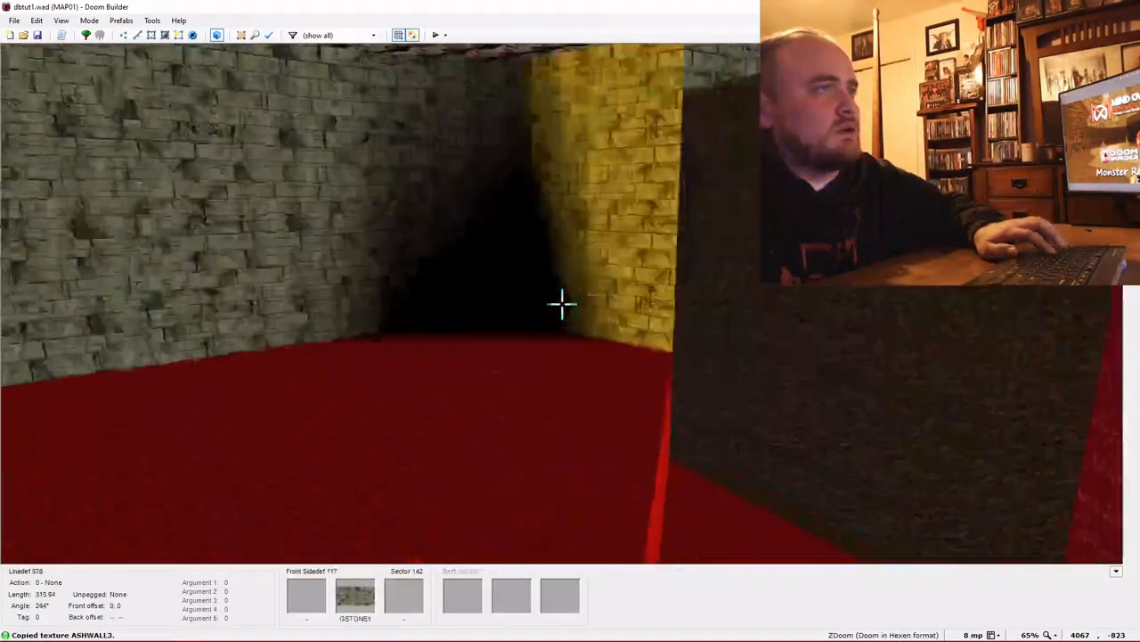
{"action": "key", "text": "e"}
{"action": "key", "text": "ctrl+v"}
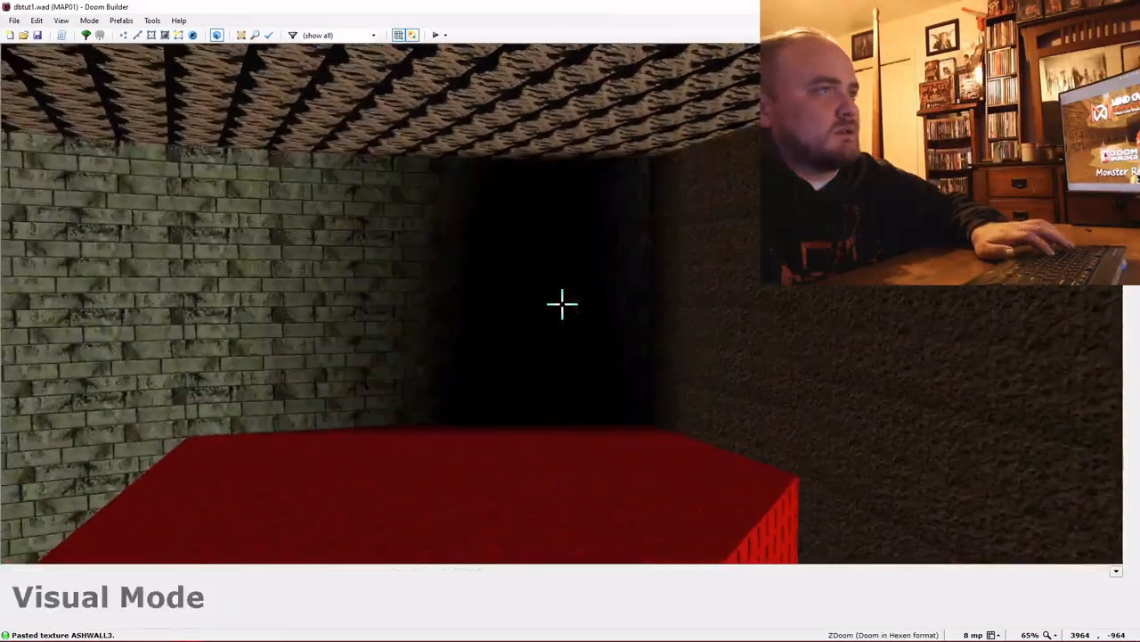
{"action": "key", "text": "e"}
{"action": "key", "text": "ctrl+v"}
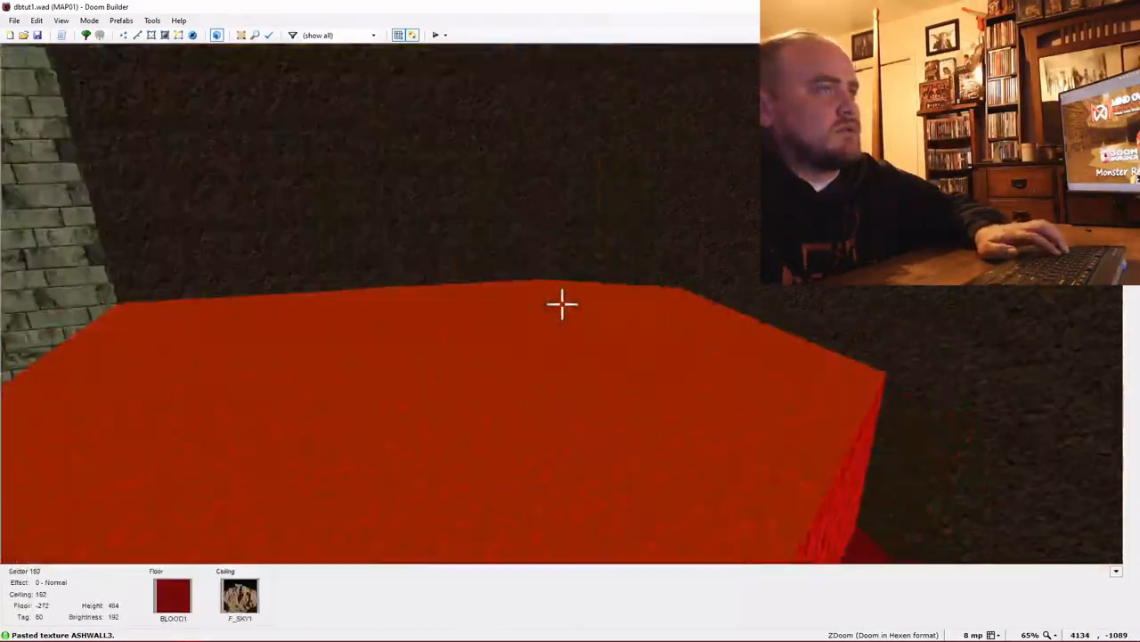
Apply ASHWALL3 to the raised sector's floor and its exposed side faces
{"action": "key", "text": "ctrl+v"}
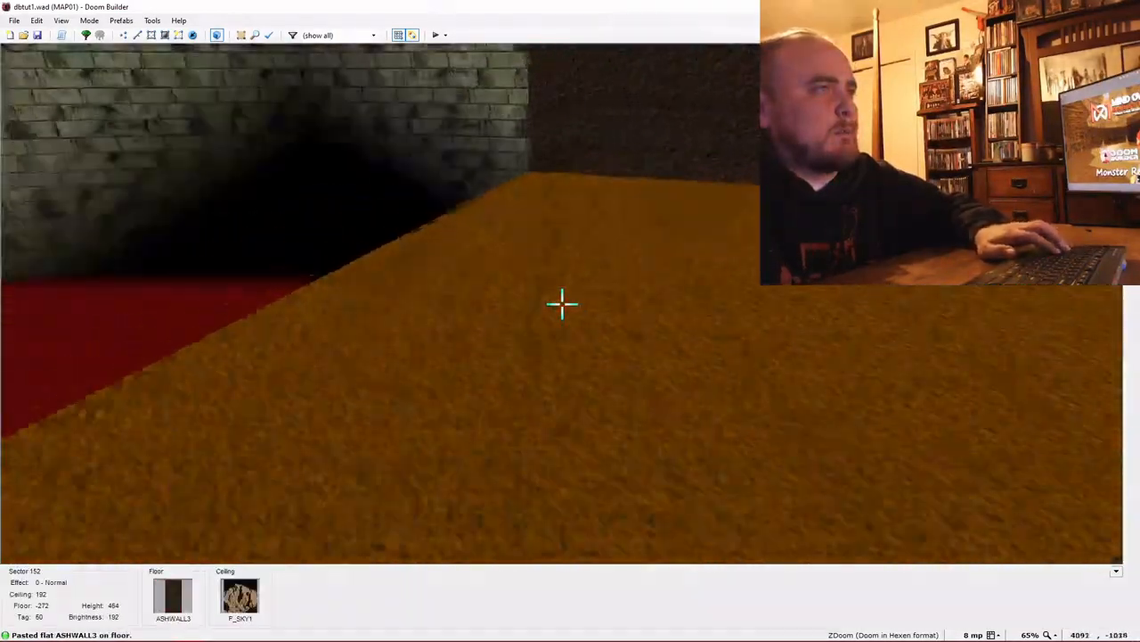
{"action": "key", "text": "ctrl+v"}
{"action": "key", "text": "f"}
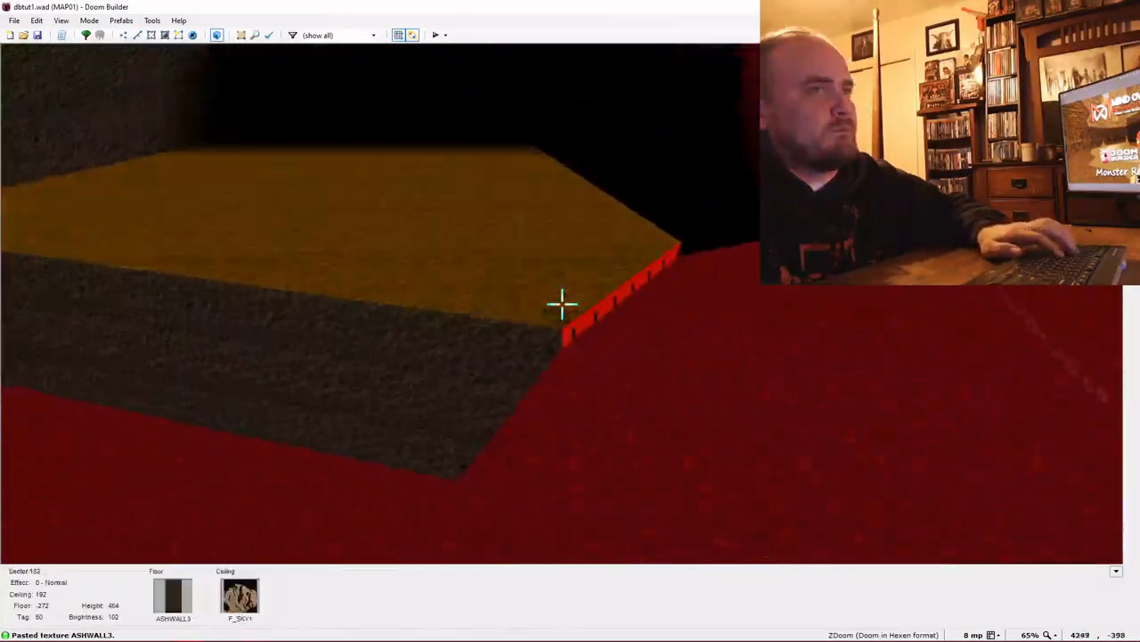
{"action": "key", "text": "ctrl+v"}
{"action": "key", "text": "f"}
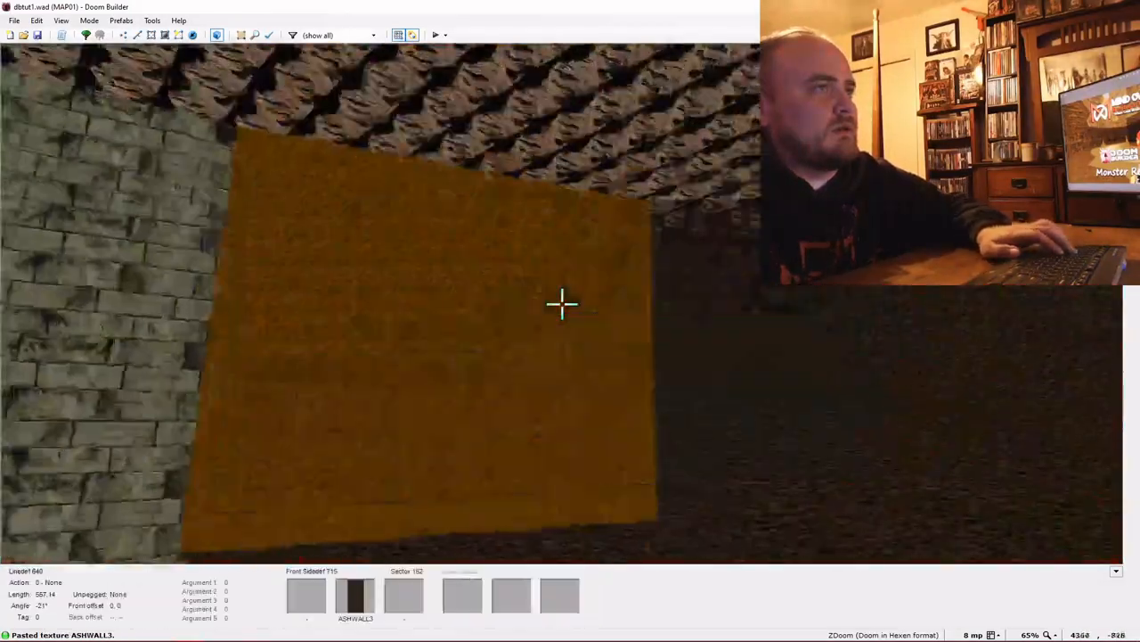
Lower the raised sector's ceiling to -48 and apply the ASHWALL3 flat to it
{"action": "scroll", "coordinate": [563, 304], "scroll_direction": "down", "scroll_amount": 1}
{"action": "scroll", "coordinate": [563, 304], "scroll_direction": "down", "scroll_amount": 17}
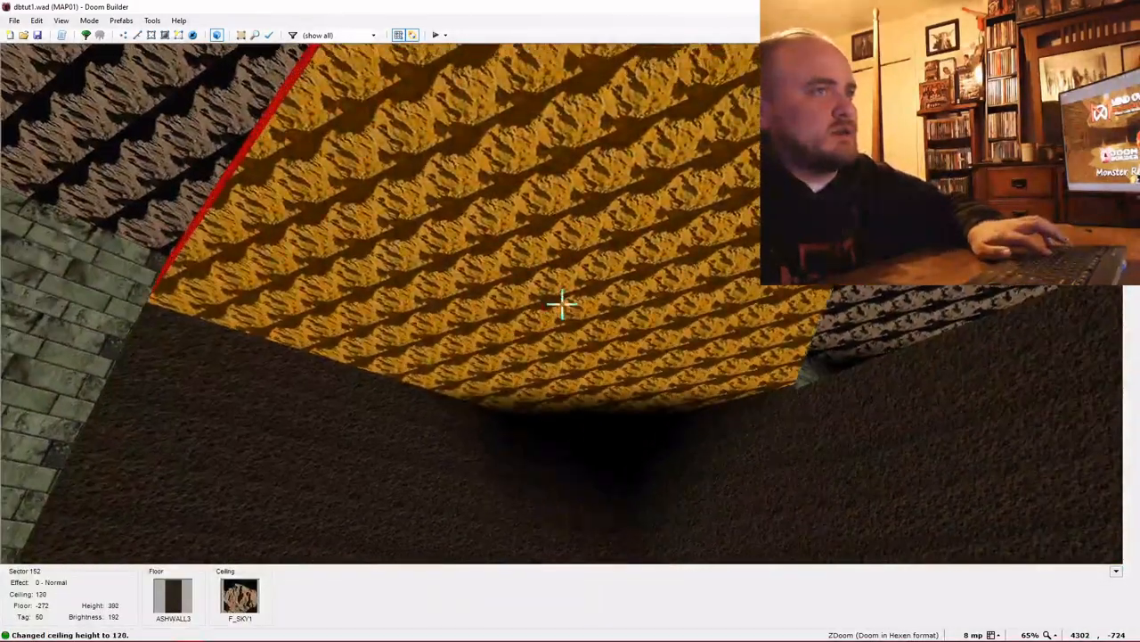
{"action": "scroll", "coordinate": [562, 304], "scroll_direction": "down", "scroll_amount": 8}
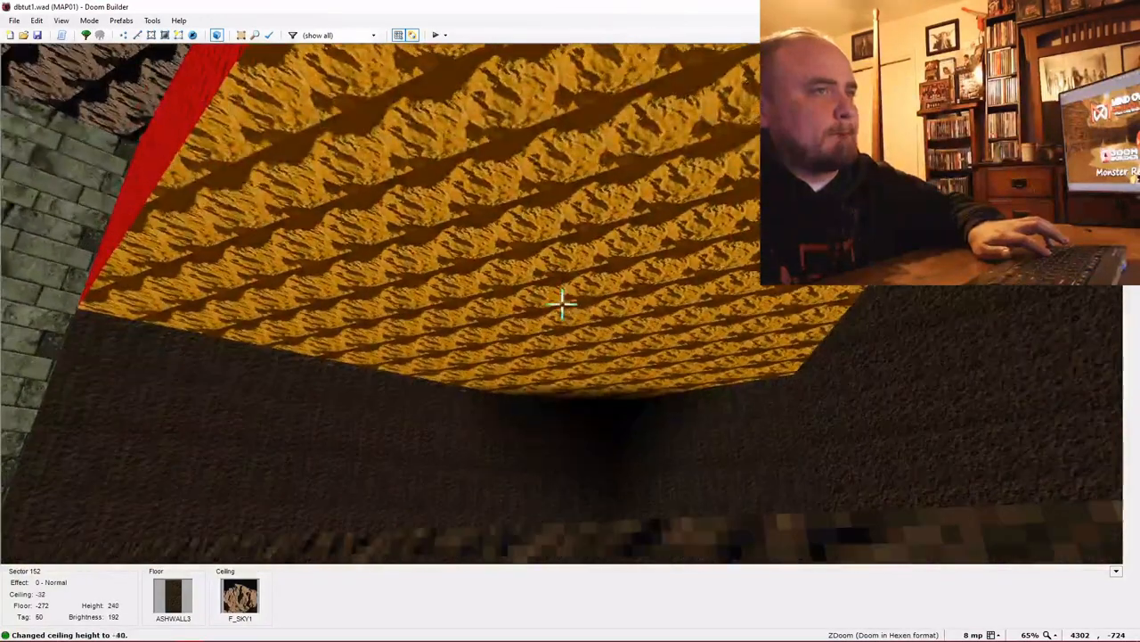
{"action": "key", "text": "ctrl+v"}
{"action": "key", "text": "e"}
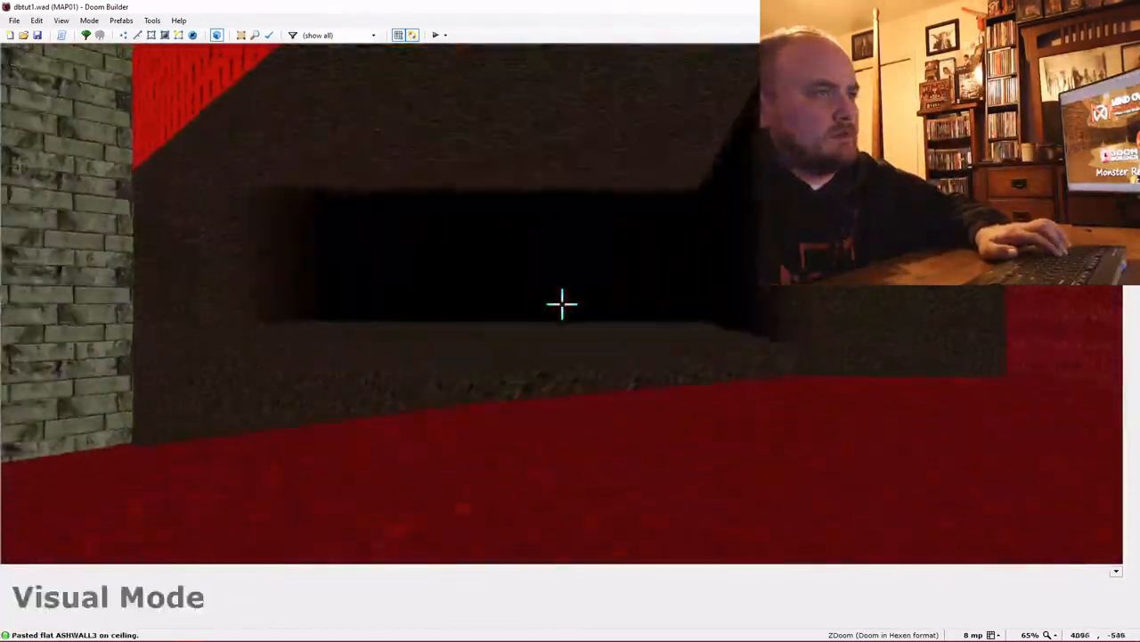
Darken the raised sector to a brightness of 112
{"action": "key", "text": "e"}
{"action": "scroll", "coordinate": [562, 304], "scroll_direction": "down", "scroll_amount": 1, "text": "ctrl"}
{"action": "scroll", "coordinate": [562, 304], "scroll_direction": "down", "scroll_amount": 2, "text": "ctrl"}
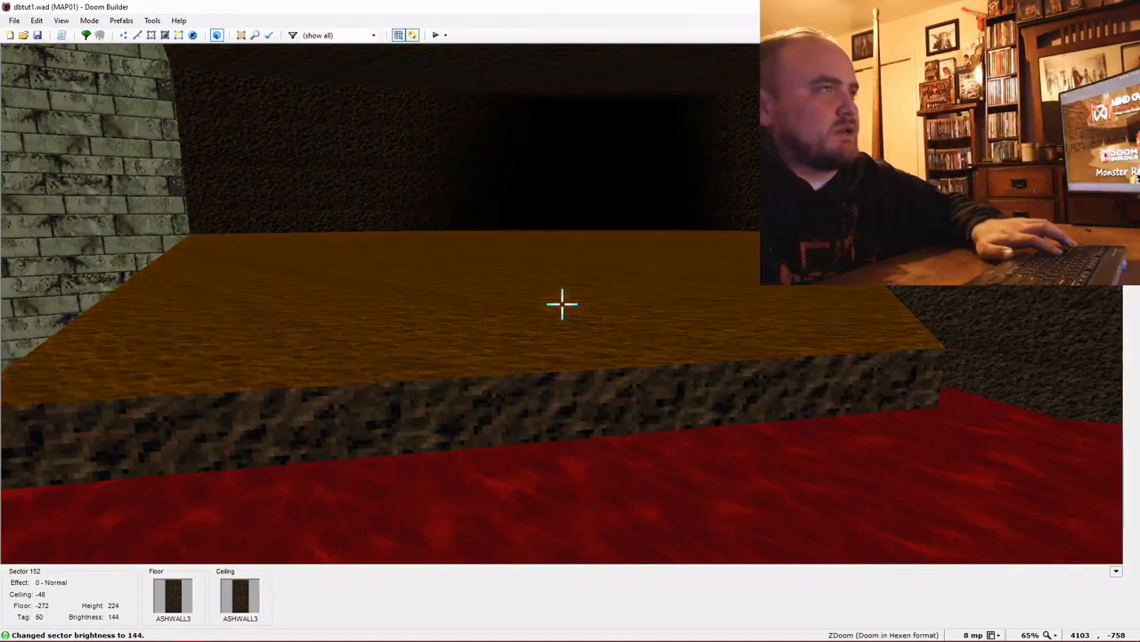
{"action": "scroll", "coordinate": [562, 304], "scroll_direction": "down", "scroll_amount": 1, "text": "ctrl"}
{"action": "key", "text": "w"}
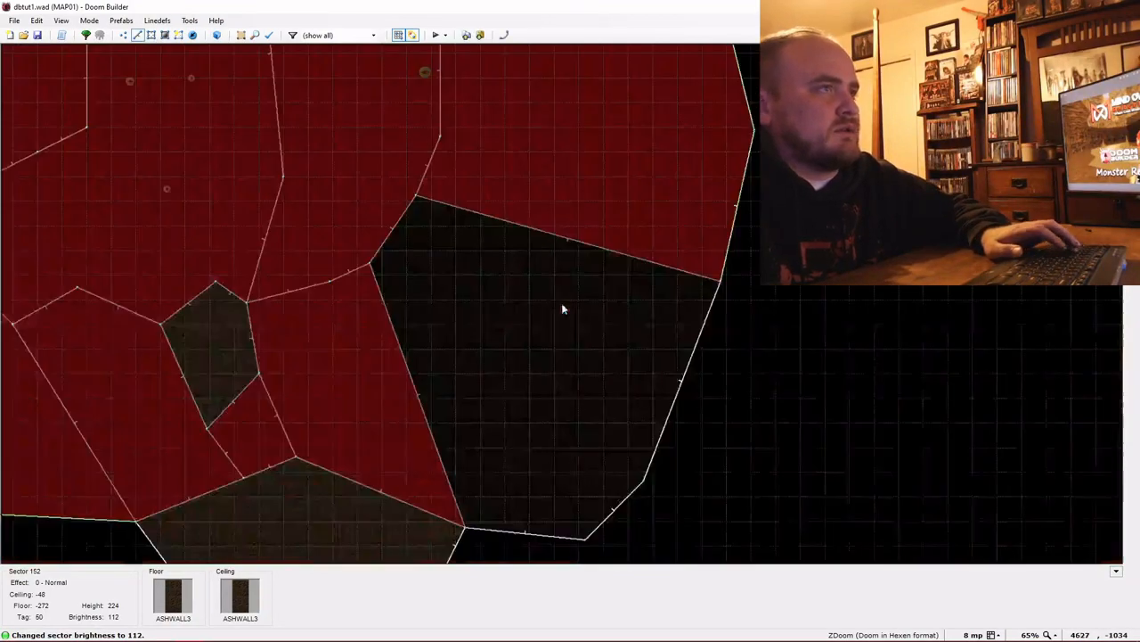
Set the raised dark sector's tag to 0 in its sector properties
{"action": "key", "text": "s"}
{"action": "right_click", "coordinate": [540, 332]}
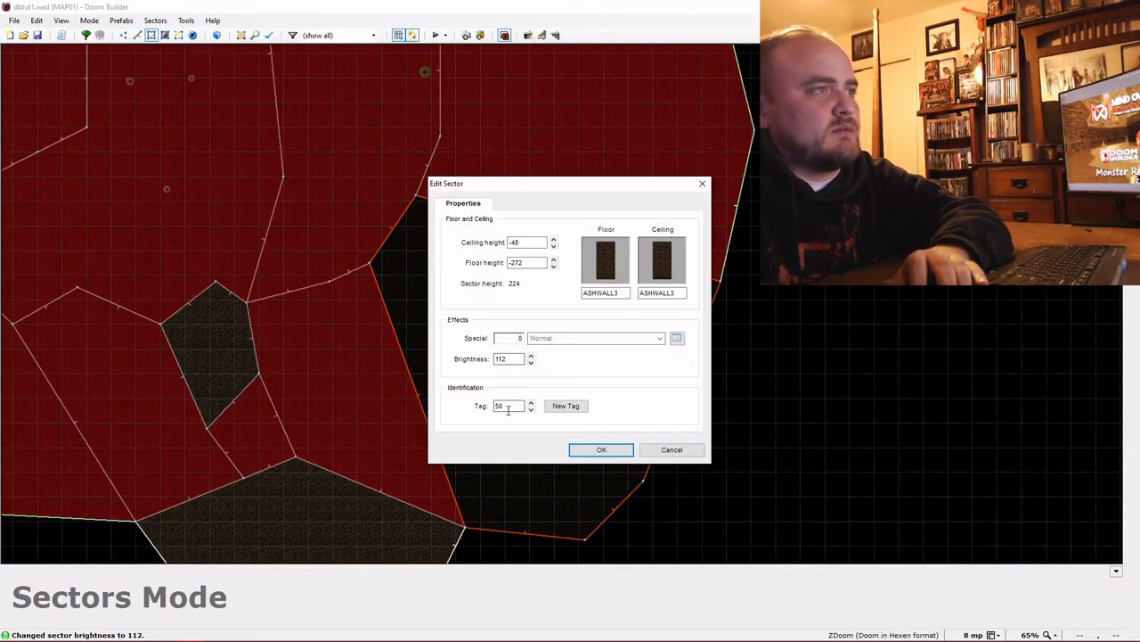
{"action": "left_click", "coordinate": [602, 450]}
Apply ASHWALL3 to the untextured upper wall faces above the cave opening in Visual Mode
{"action": "key", "text": "w"}
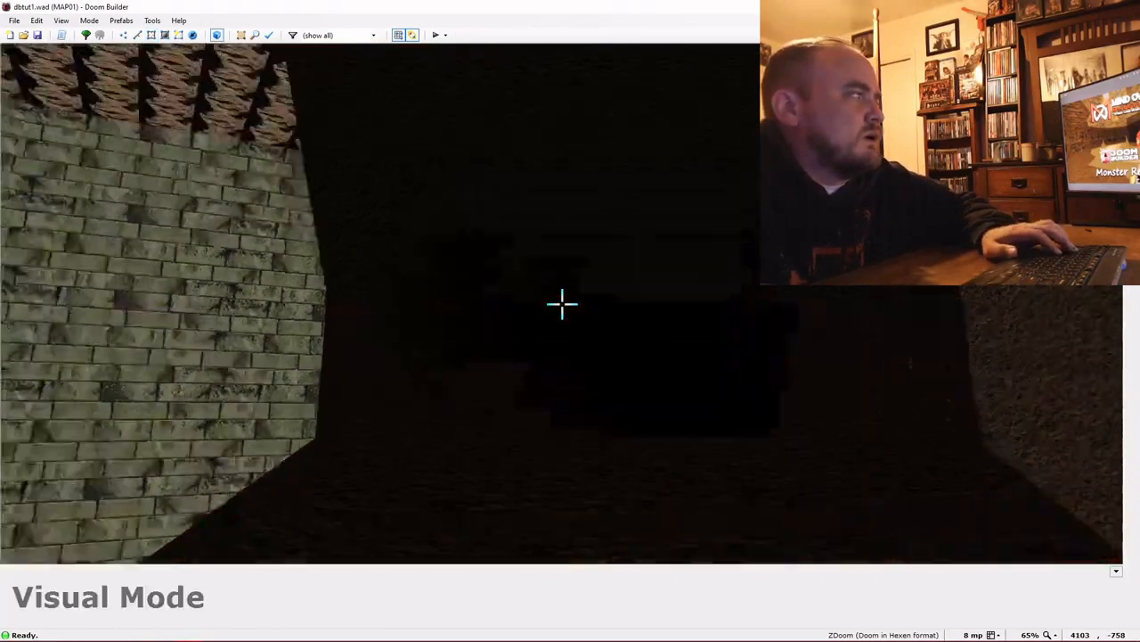
{"action": "key", "text": "ctrl+v"}
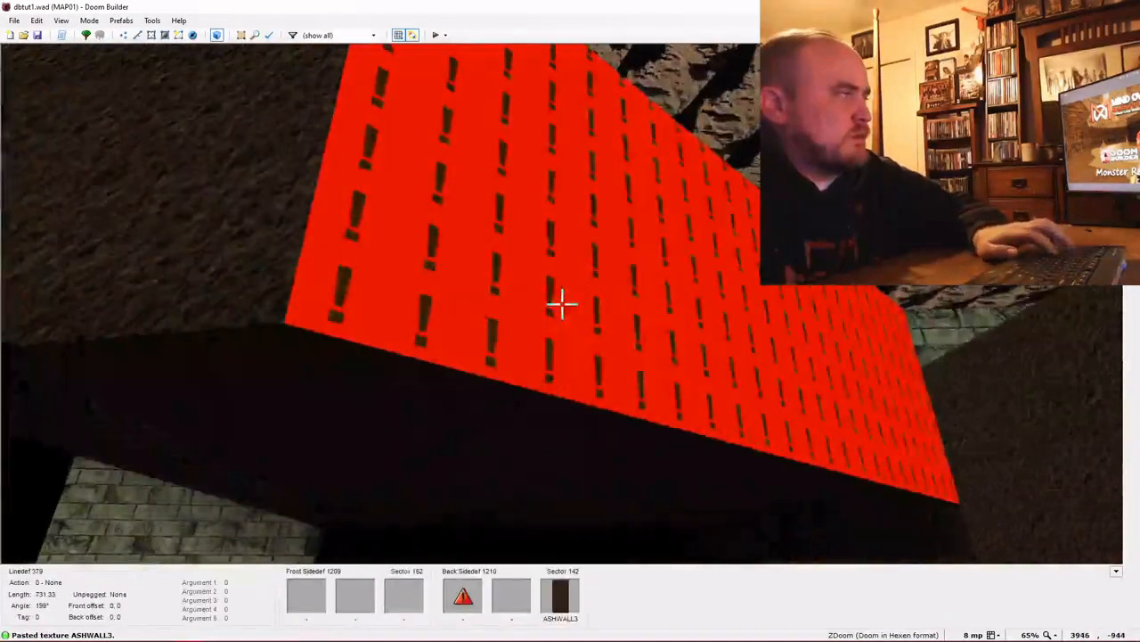
{"action": "key", "text": "w"}
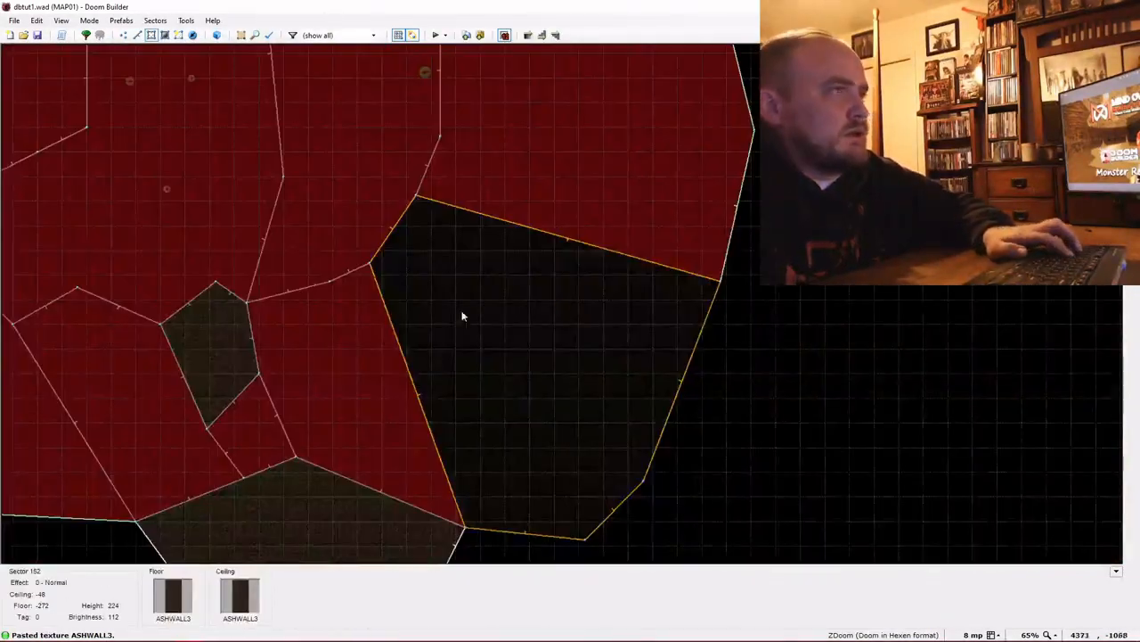
Place the Player 1 start near the southeast corner of the cave sector
{"action": "key", "text": "t"}
{"action": "scroll", "coordinate": [618, 482], "scroll_direction": "down", "scroll_amount": 2}
{"action": "scroll", "coordinate": [618, 486], "scroll_direction": "up", "scroll_amount": 1}
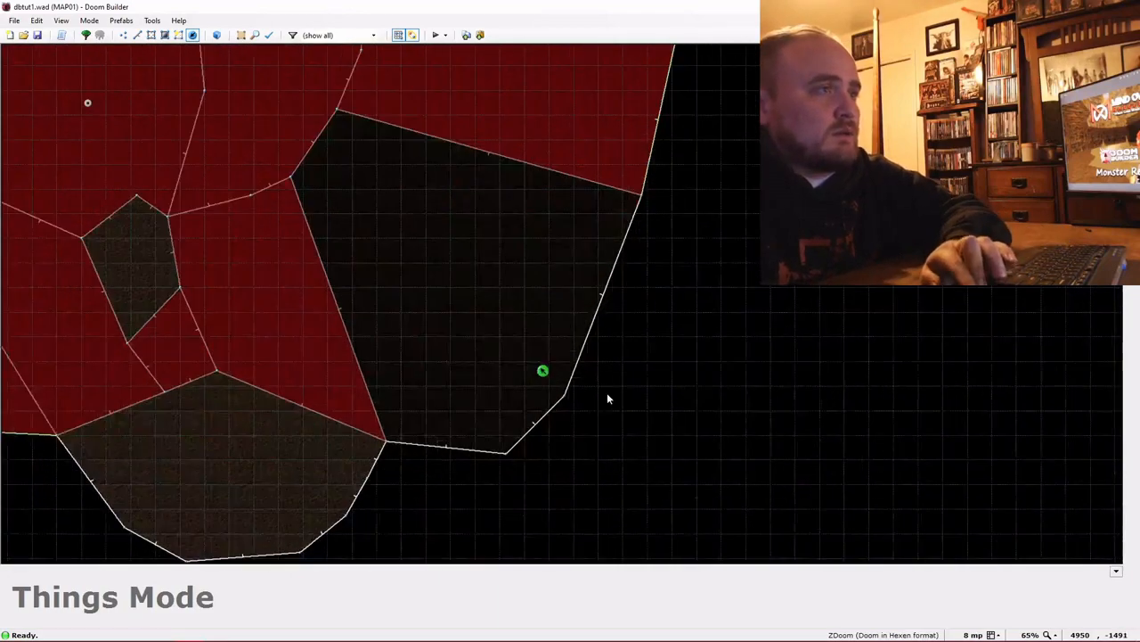
Enlarge the cave sector southward by moving its southeastern linedef outward and spreading its two bottom vertices into a roughly square end
{"action": "key", "text": "l"}
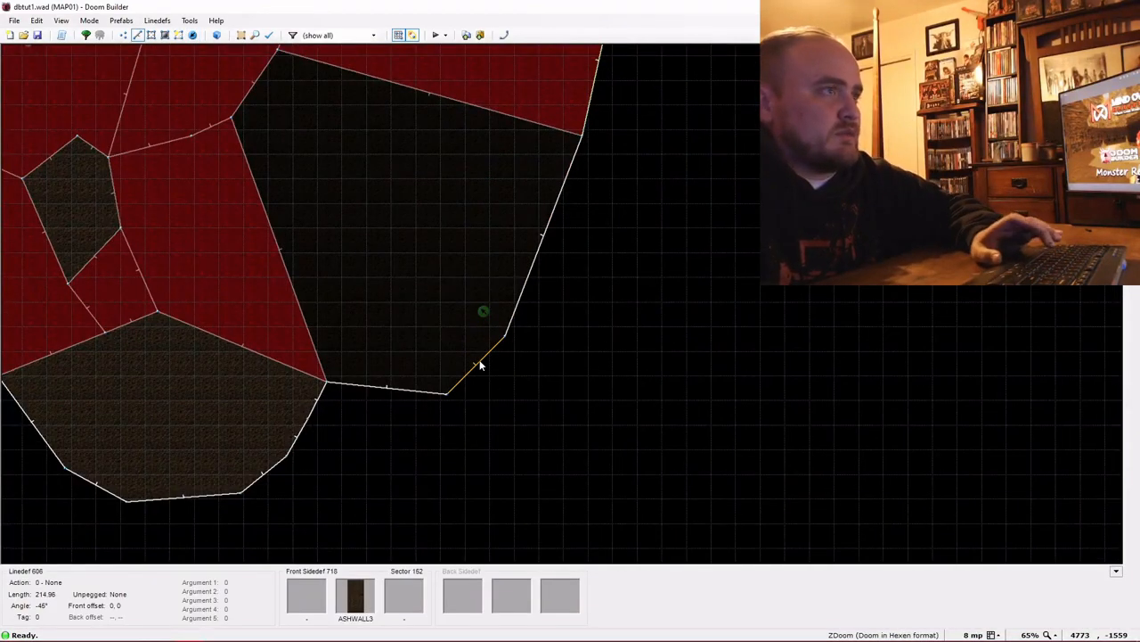
{"action": "left_click_drag", "start_coordinate": [478, 364], "coordinate": [485, 392]}
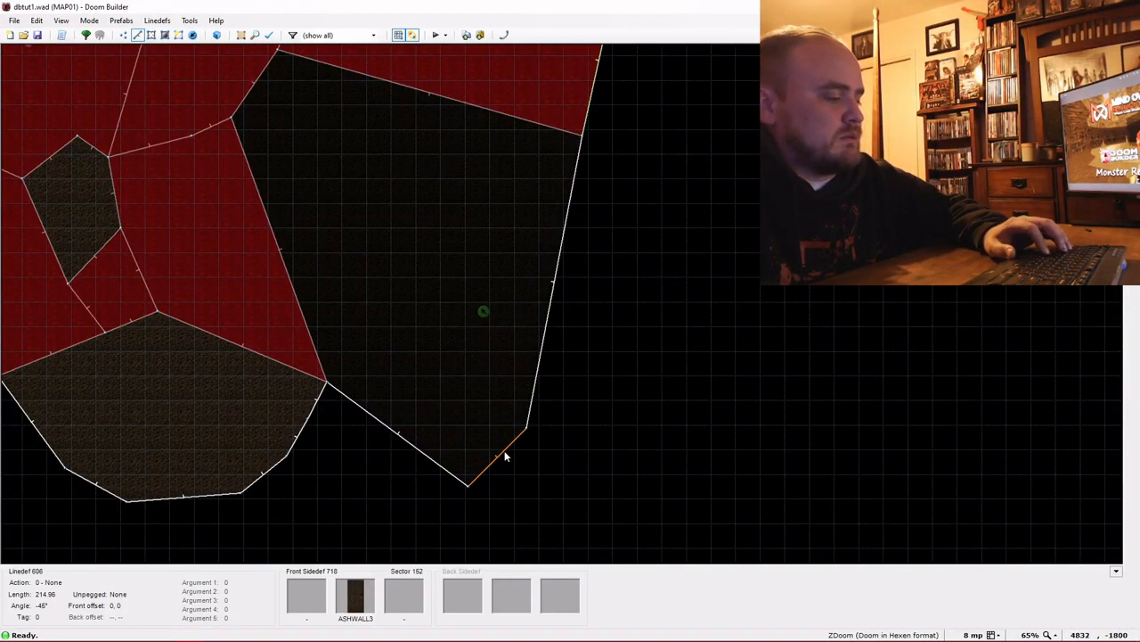
{"action": "key", "text": "v"}
{"action": "left_click_drag", "start_coordinate": [528, 428], "coordinate": [562, 488]}
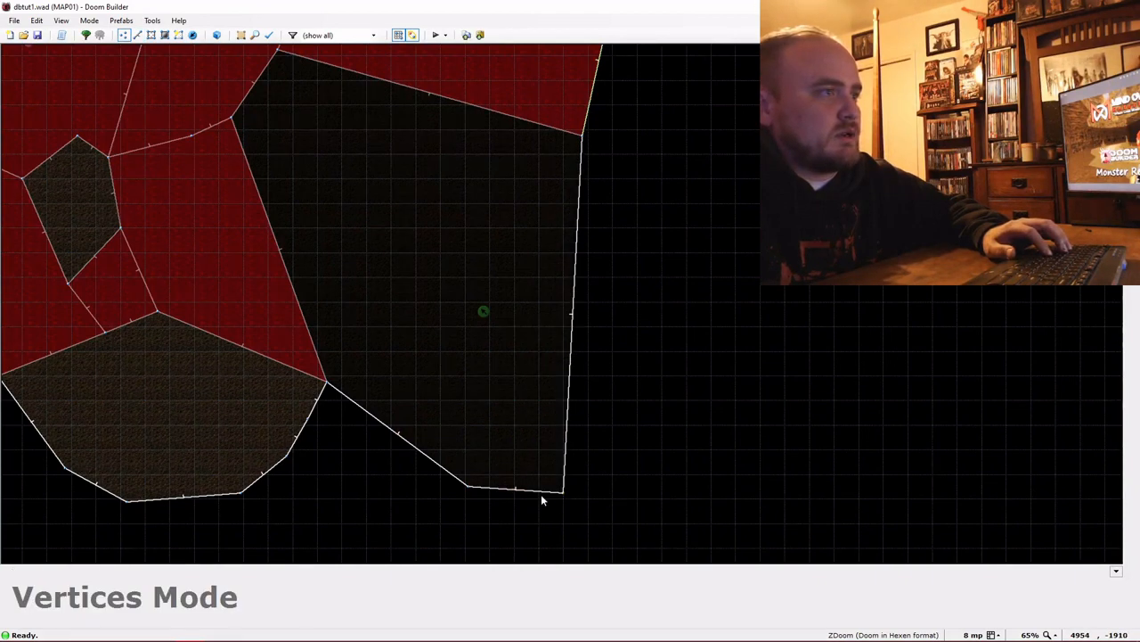
{"action": "left_click_drag", "start_coordinate": [473, 492], "coordinate": [397, 530]}
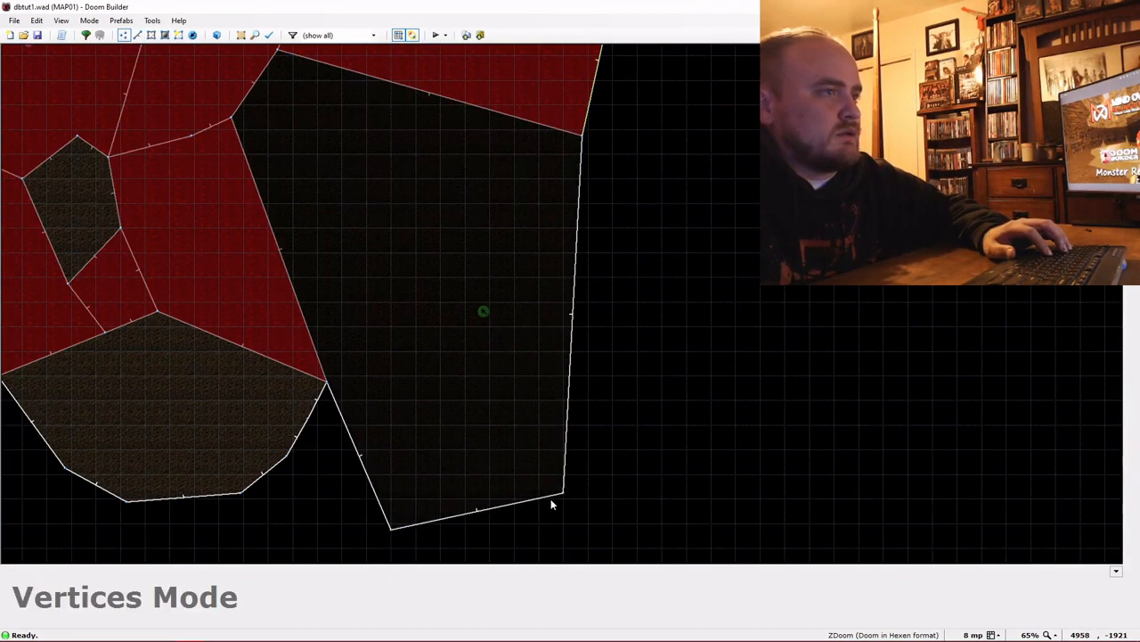
Move the Player 1 start to the south end of the enlarged cave and accept its thing properties
{"action": "key", "text": "t"}
{"action": "left_click_drag", "start_coordinate": [486, 314], "coordinate": [501, 421]}
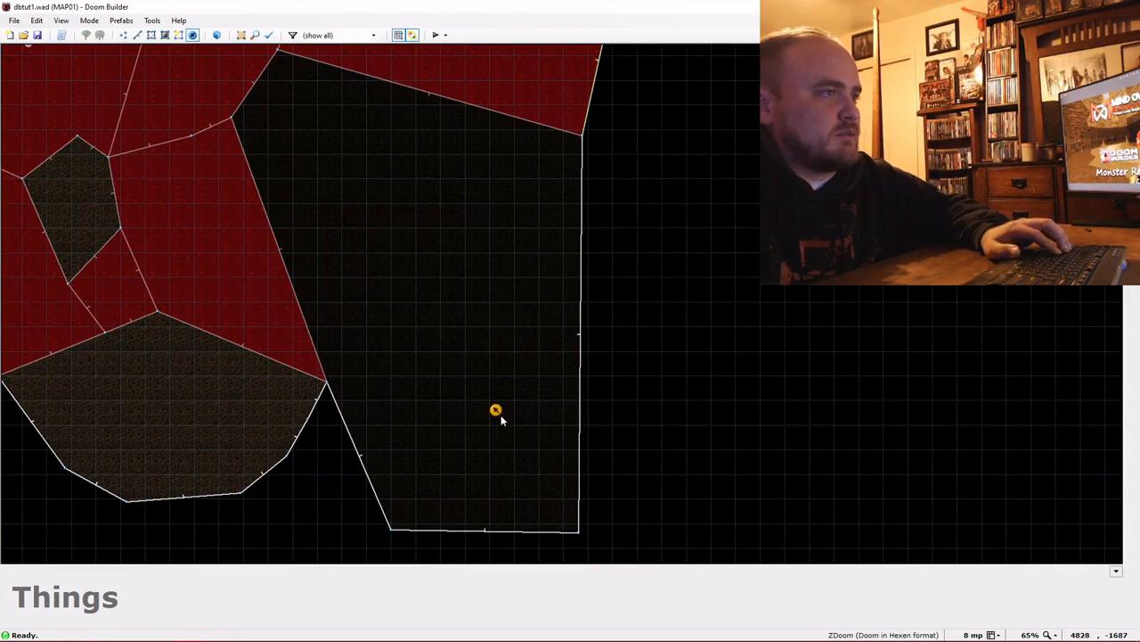
{"action": "right_click", "coordinate": [485, 516]}
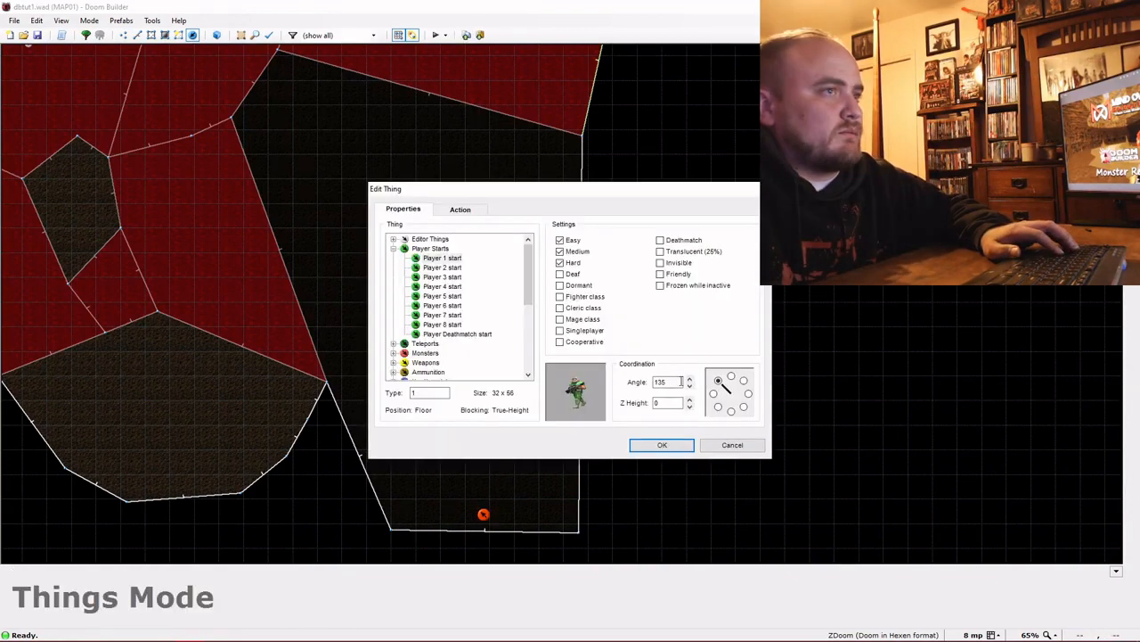
{"action": "left_click", "coordinate": [663, 445]}
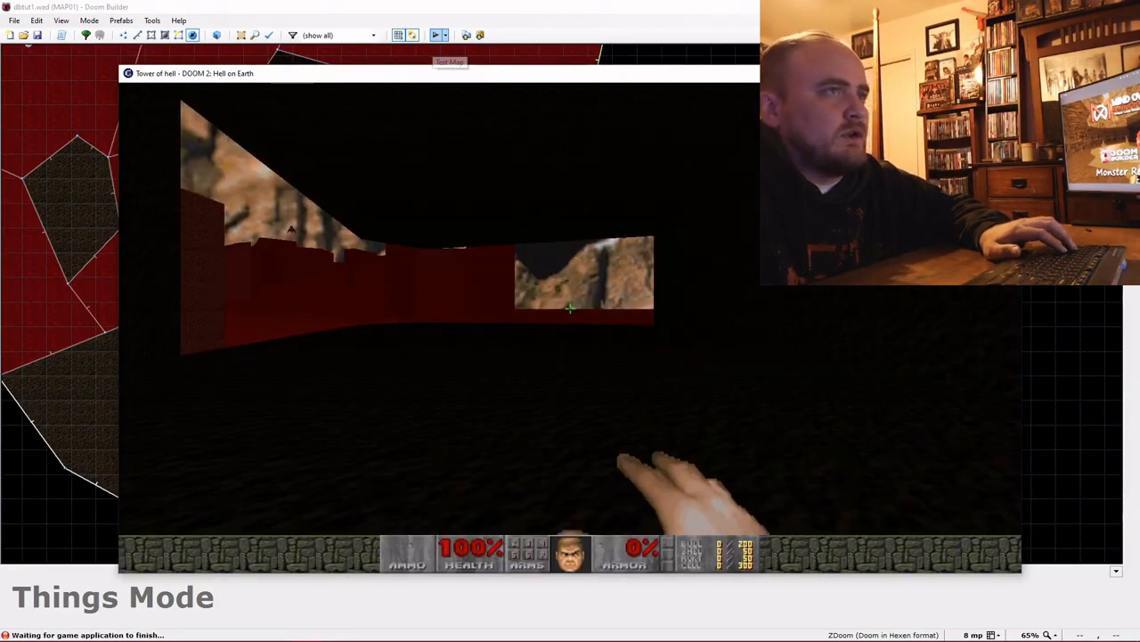
Test the map by walking out of the dark cave into the blood area, then close the game
{"action": "key", "text": "w"}
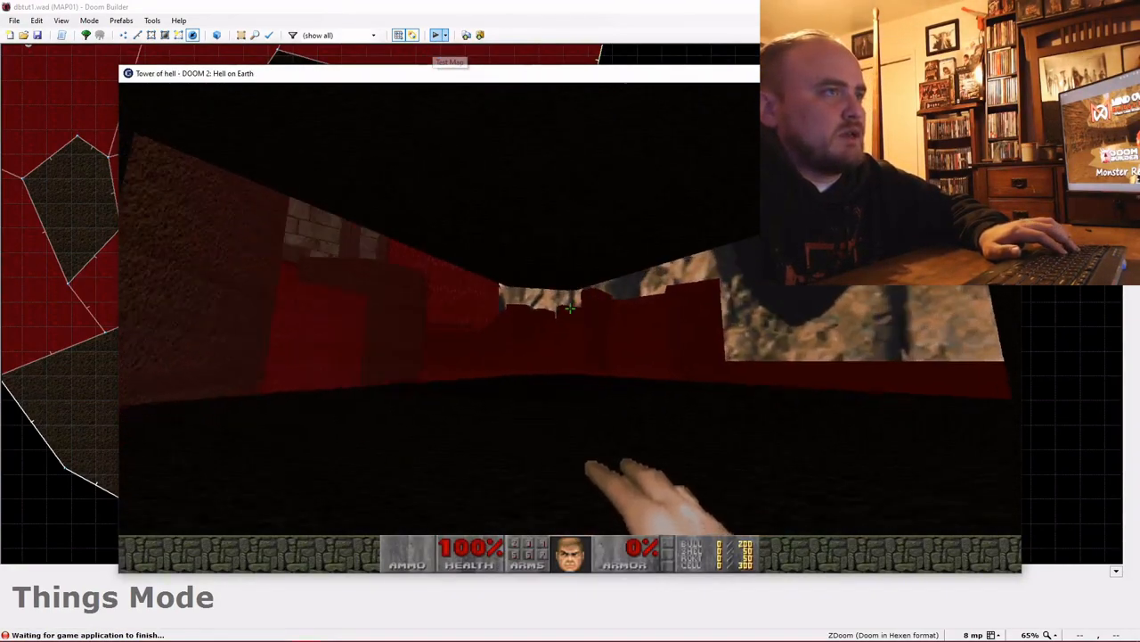
{"action": "key", "text": "w"}
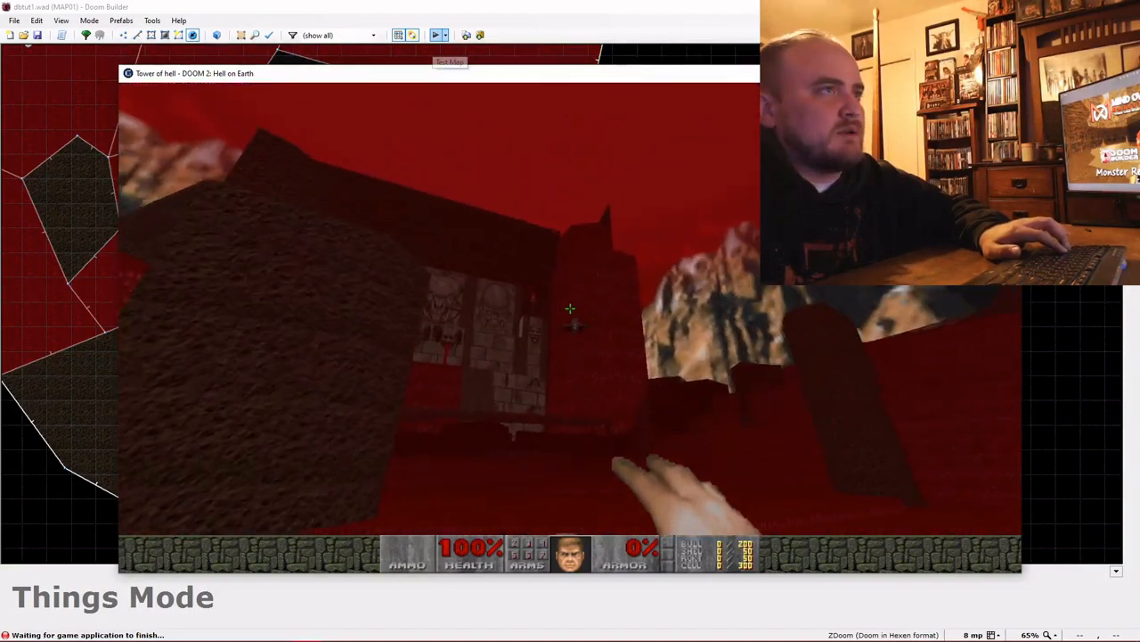
{"action": "key", "text": "w"}
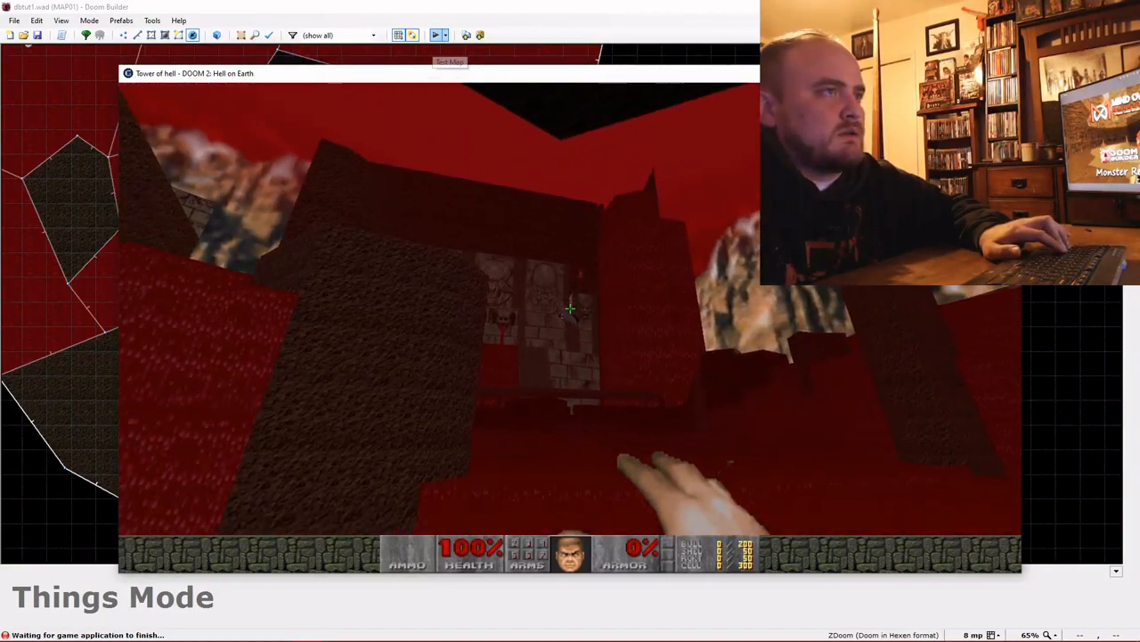
{"action": "key", "text": "w"}
{"action": "key", "text": "alt+F4"}
Draw a narrow strip sector along the cave's western edge, about 43 units wide at its south end
{"action": "key", "text": "w"}
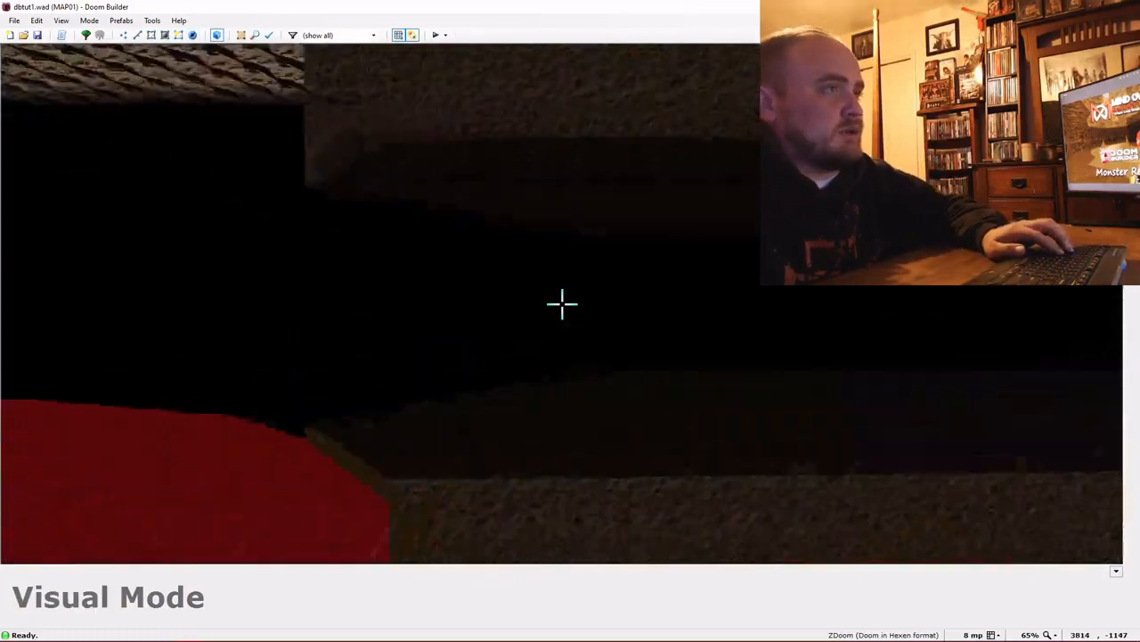
{"action": "key", "text": "w"}
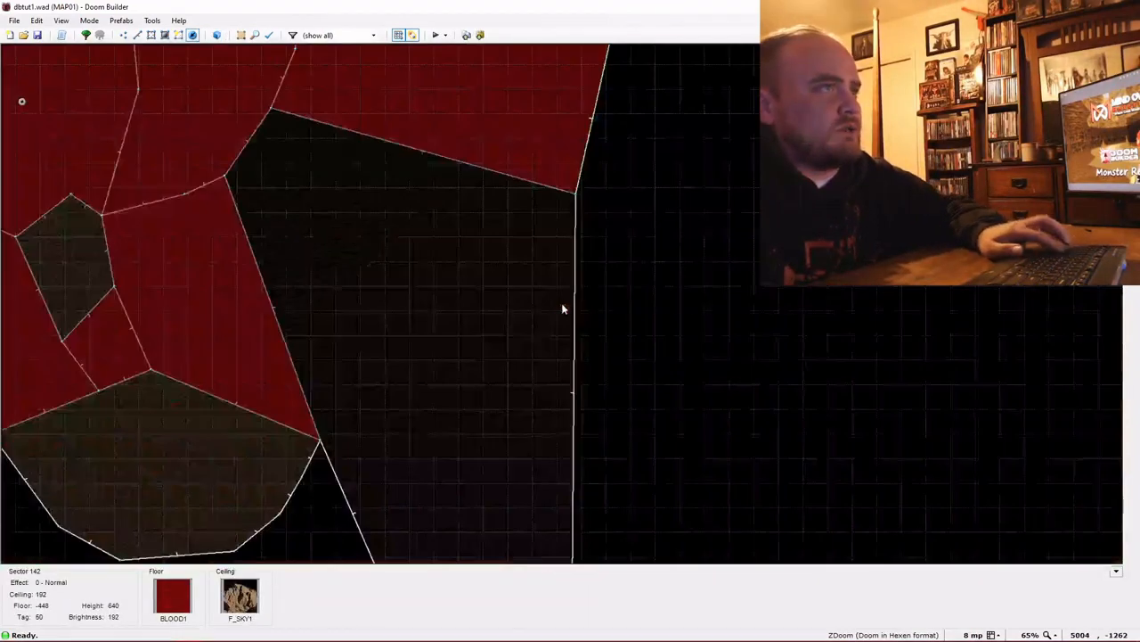
{"action": "key", "text": "d"}
{"action": "scroll", "coordinate": [319, 449], "scroll_direction": "up", "scroll_amount": 3}
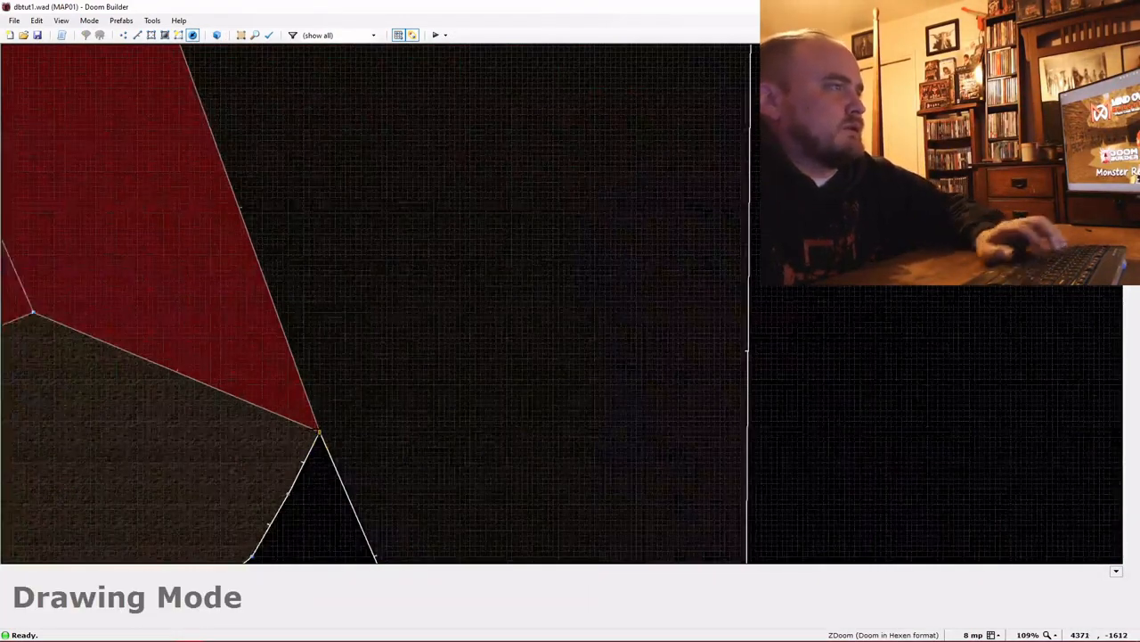
{"action": "key", "text": "Up"}
{"action": "key", "text": "Up"}
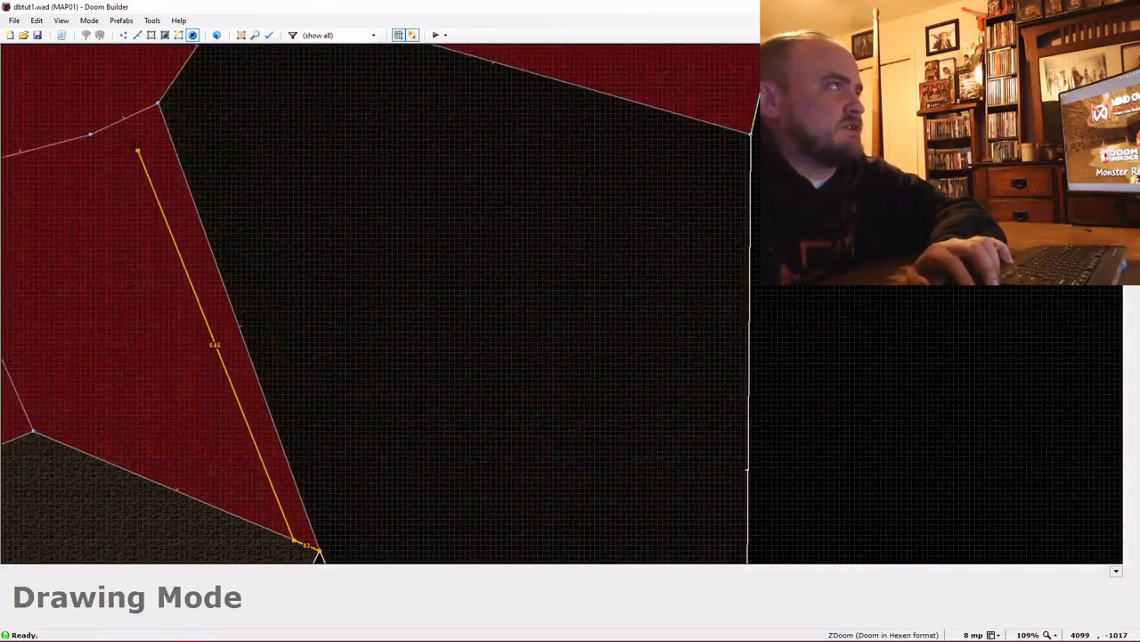
{"action": "left_click", "coordinate": [158, 103]}
{"action": "key", "text": "Down"}
{"action": "key", "text": "Down"}
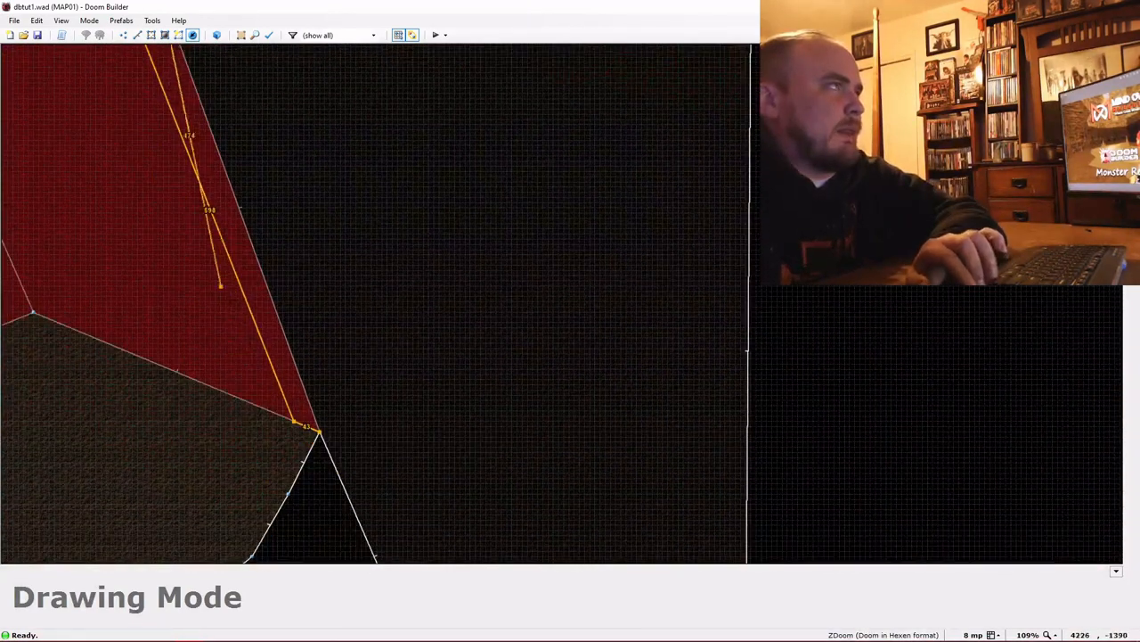
{"action": "left_click", "coordinate": [320, 431]}
Raise the new strip sector's floor to -208 in Visual Mode
{"action": "key", "text": "w"}
{"action": "key", "text": "s"}
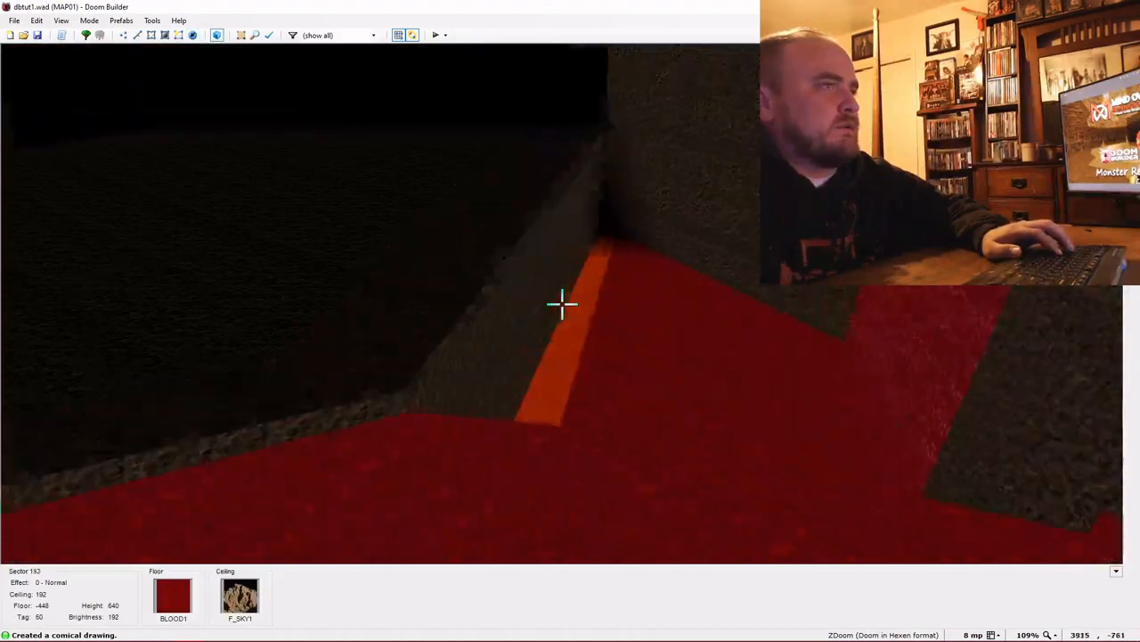
{"action": "scroll", "coordinate": [563, 304], "scroll_direction": "up", "scroll_amount": 1}
{"action": "scroll", "coordinate": [563, 304], "scroll_direction": "up", "scroll_amount": 17}
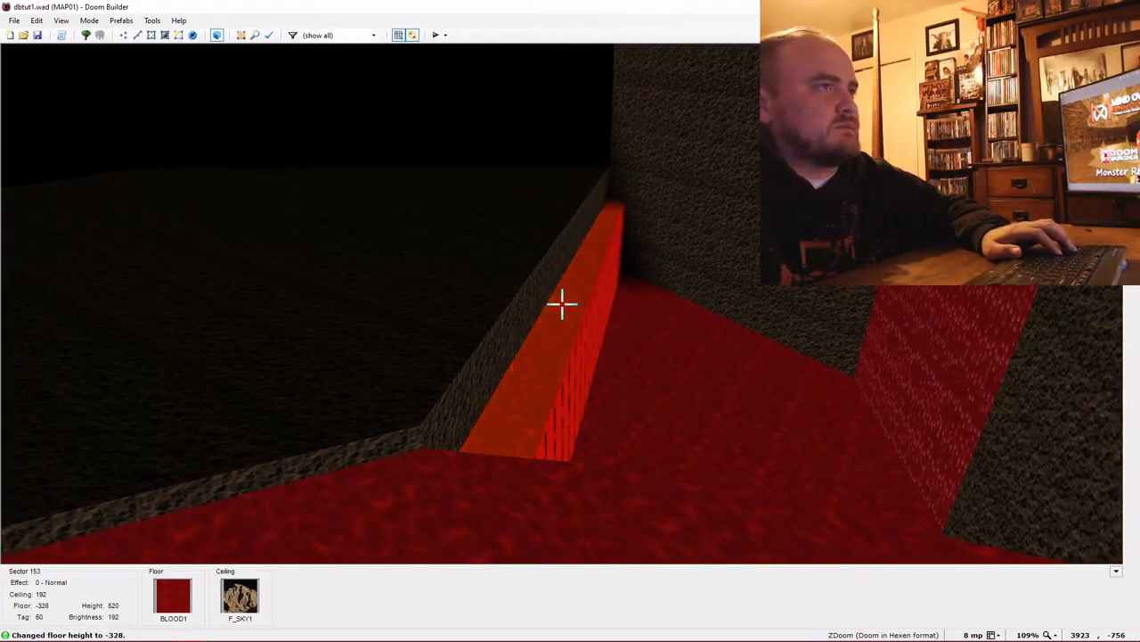
{"action": "key", "text": "s"}
{"action": "scroll", "coordinate": [562, 304], "scroll_direction": "up", "scroll_amount": 1}
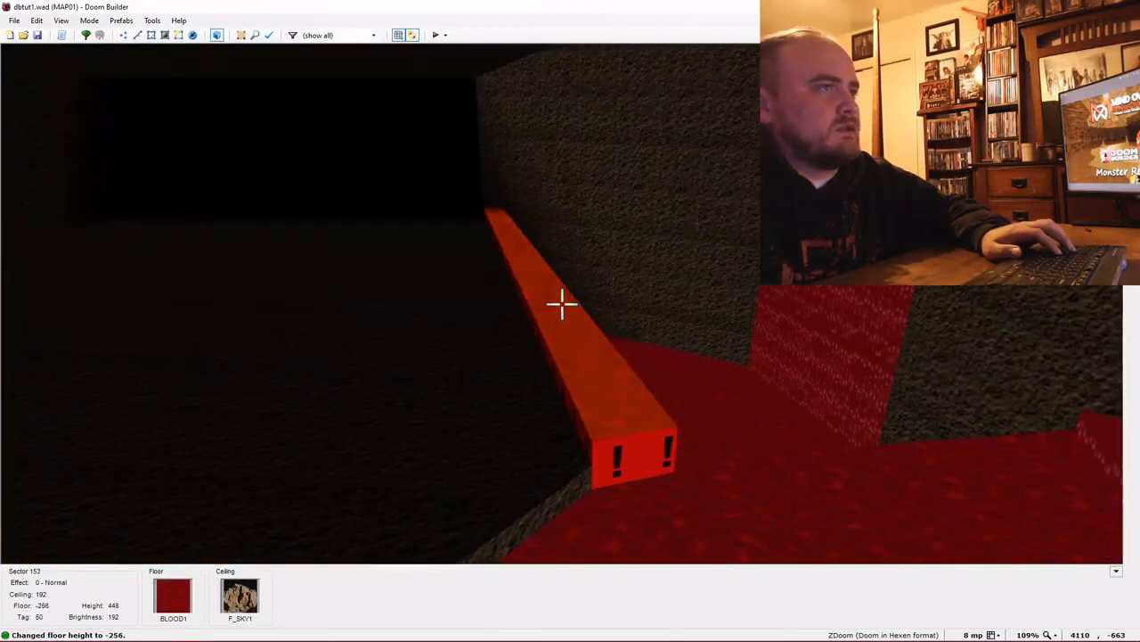
{"action": "key", "text": "s"}
{"action": "scroll", "coordinate": [562, 304], "scroll_direction": "up", "scroll_amount": 1}
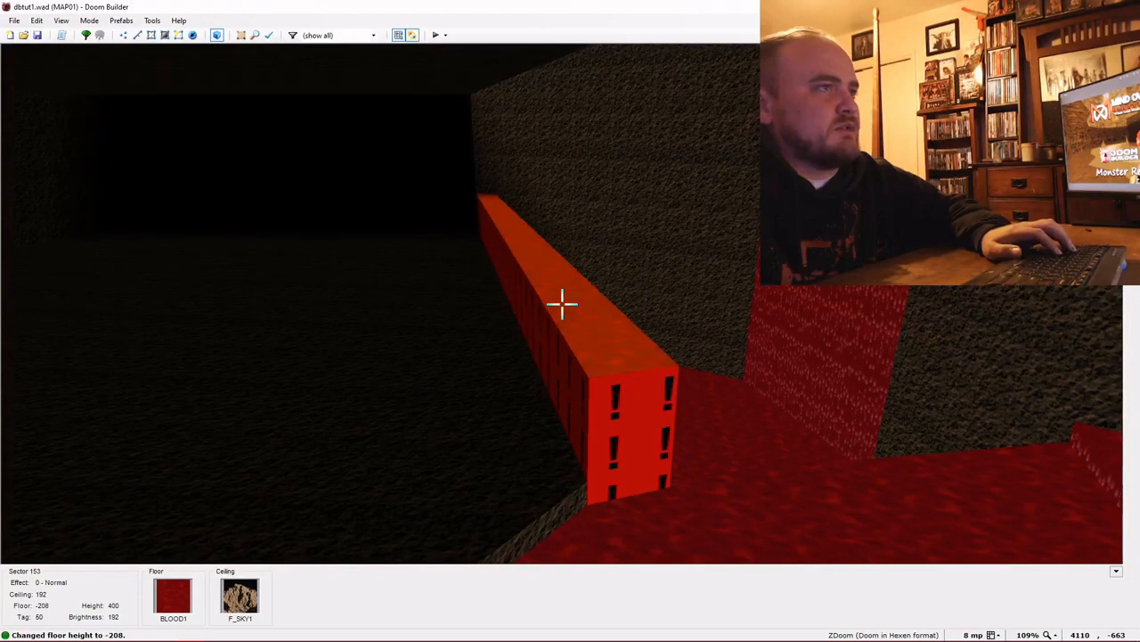
Copy the ASHWALL3 flat from the cave floor and lower the strip sector's ceiling to -72
{"action": "key", "text": "ctrl+c"}
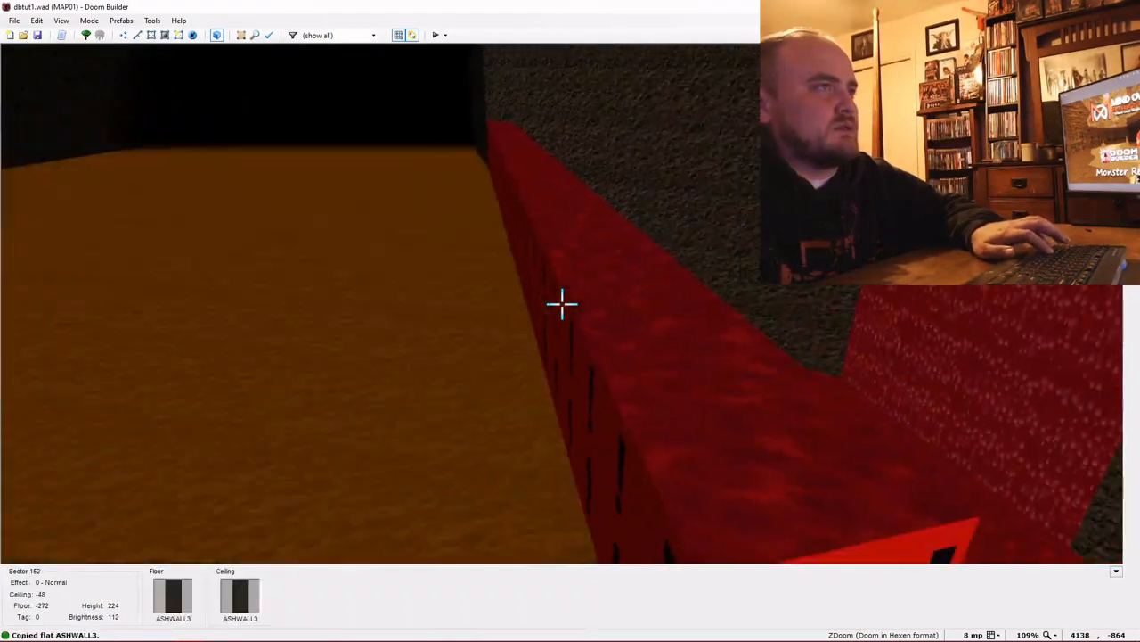
{"action": "key", "text": "ctrl+v"}
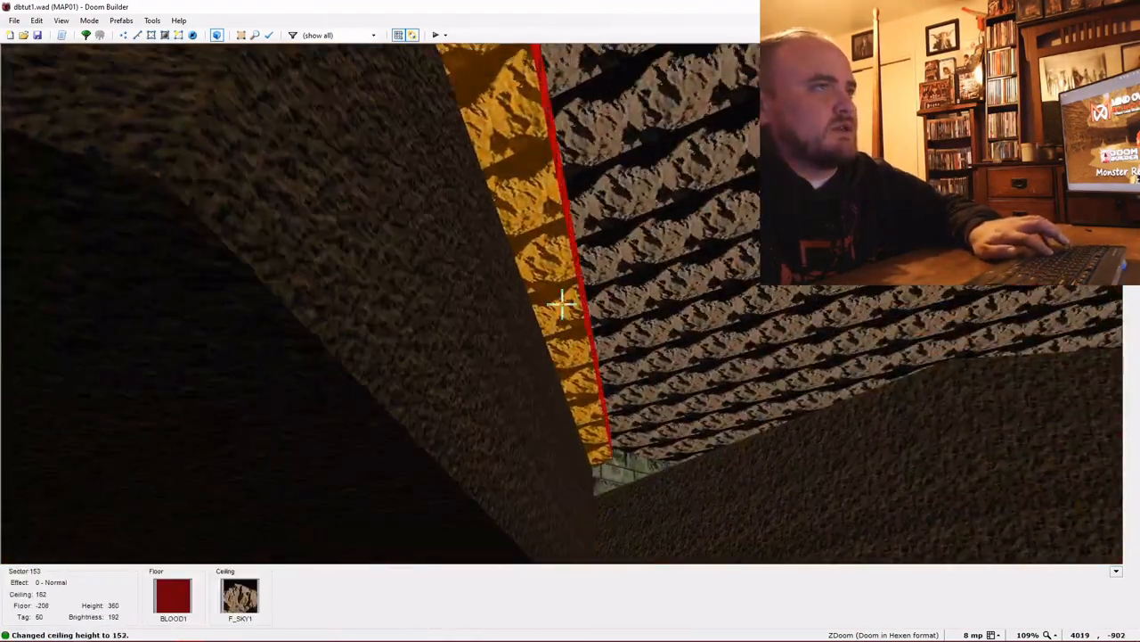
{"action": "scroll", "coordinate": [562, 304], "scroll_direction": "down", "scroll_amount": 20}
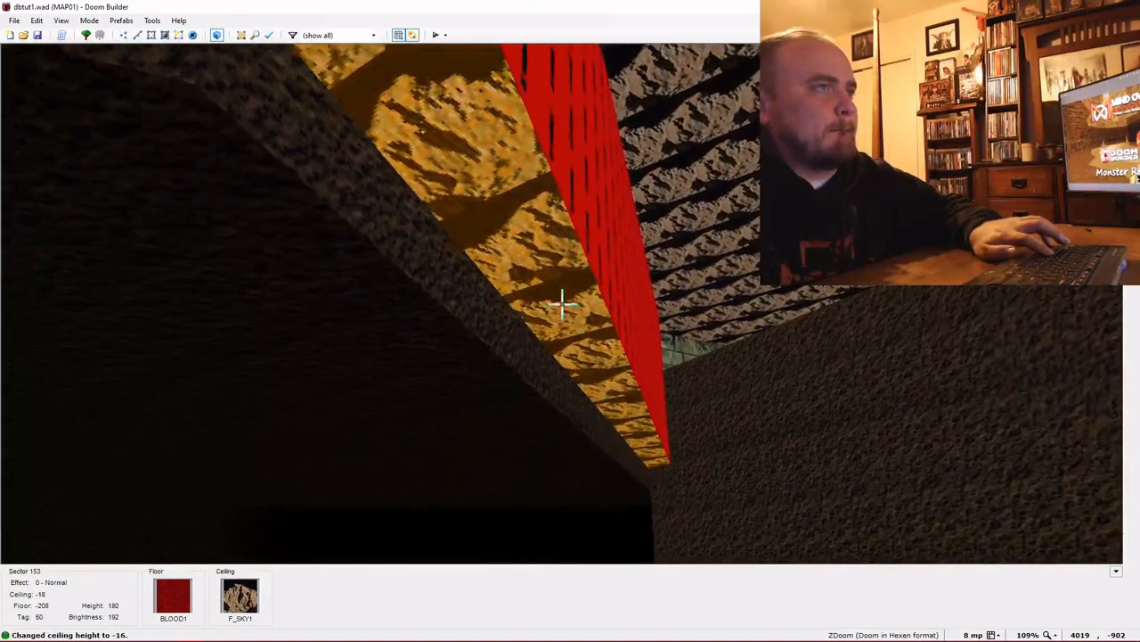
{"action": "scroll", "coordinate": [562, 304], "scroll_direction": "down", "scroll_amount": 7}
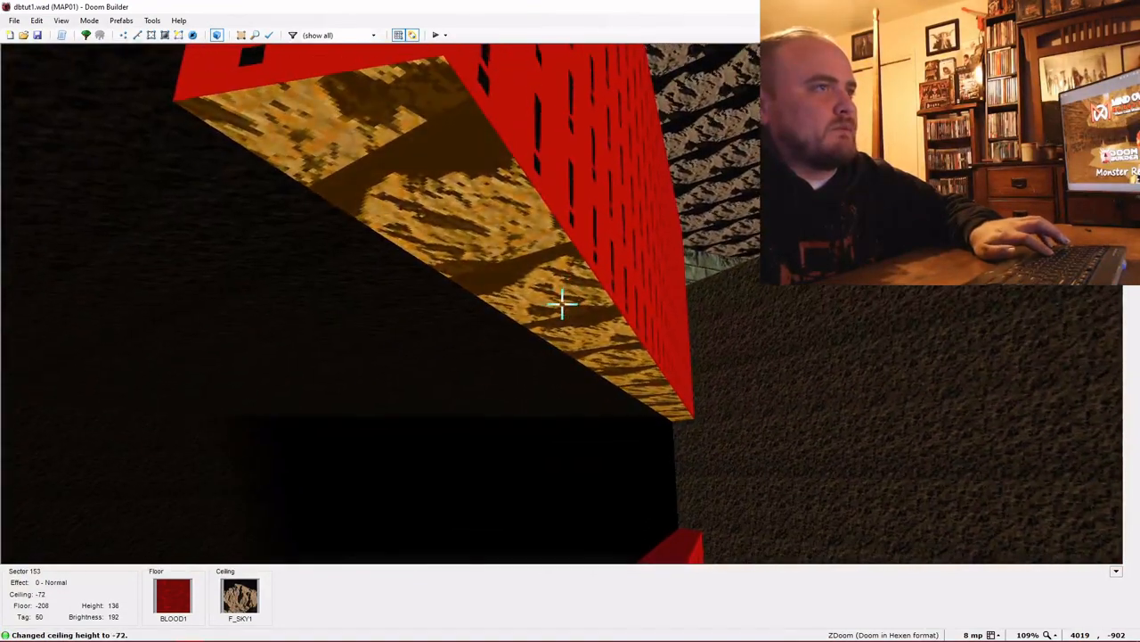
Paste the ASHWALL3 texture onto the western strip sector's floor, ceiling and all exposed wall faces above and below the opening
{"action": "key", "text": "ctrl+v"}
{"action": "key", "text": "ctrl+v"}
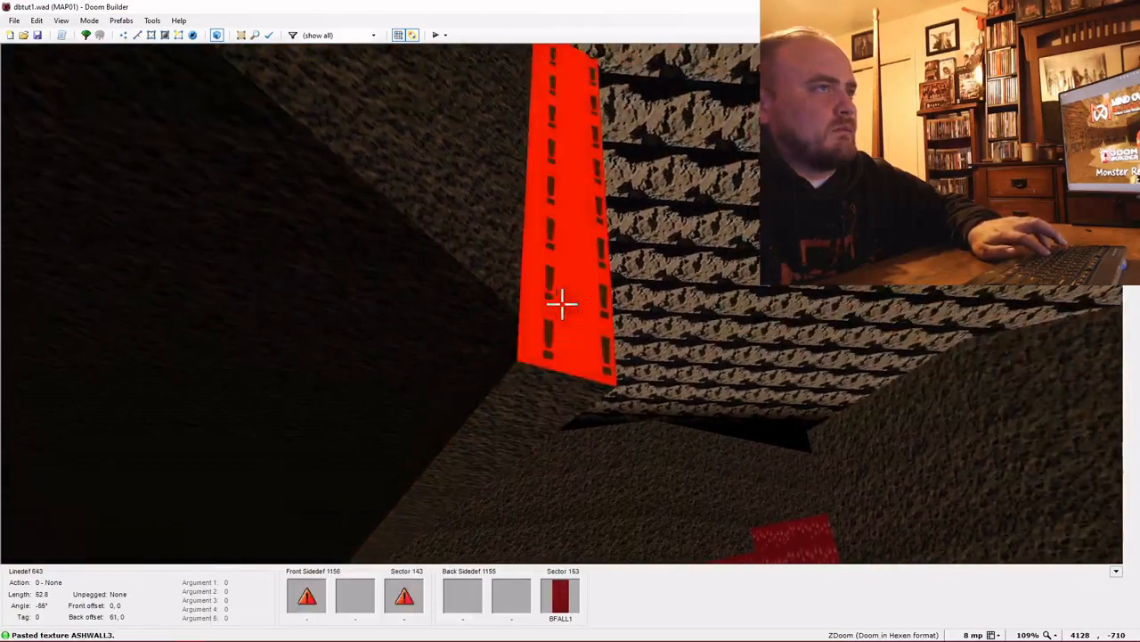
{"action": "key", "text": "ctrl+v"}
{"action": "key", "text": "ctrl+v"}
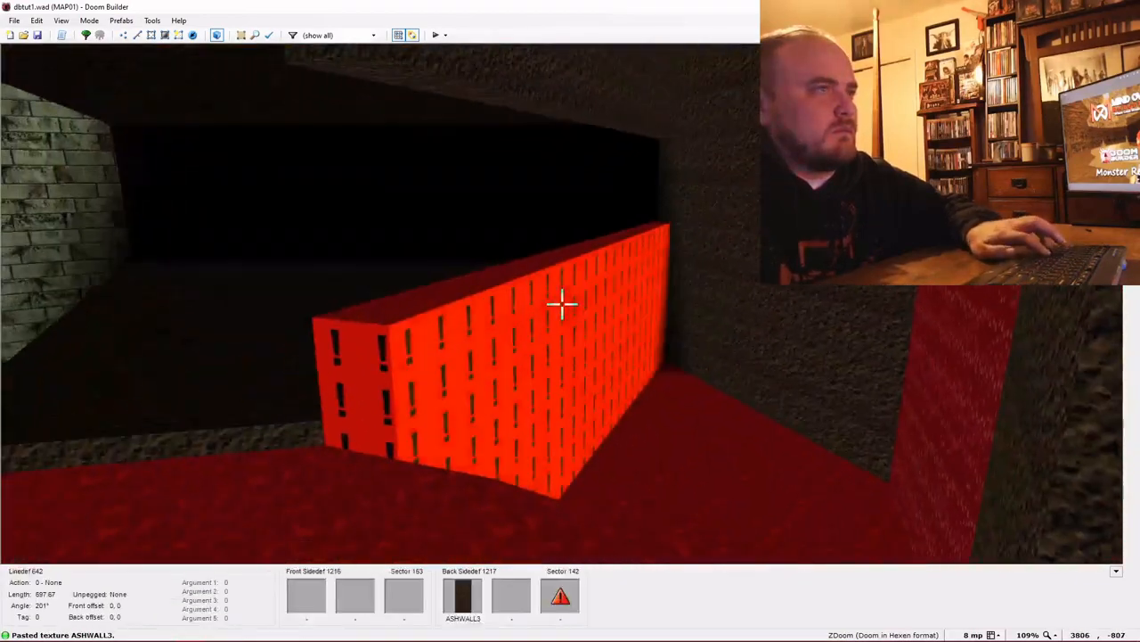
{"action": "key", "text": "ctrl+v"}
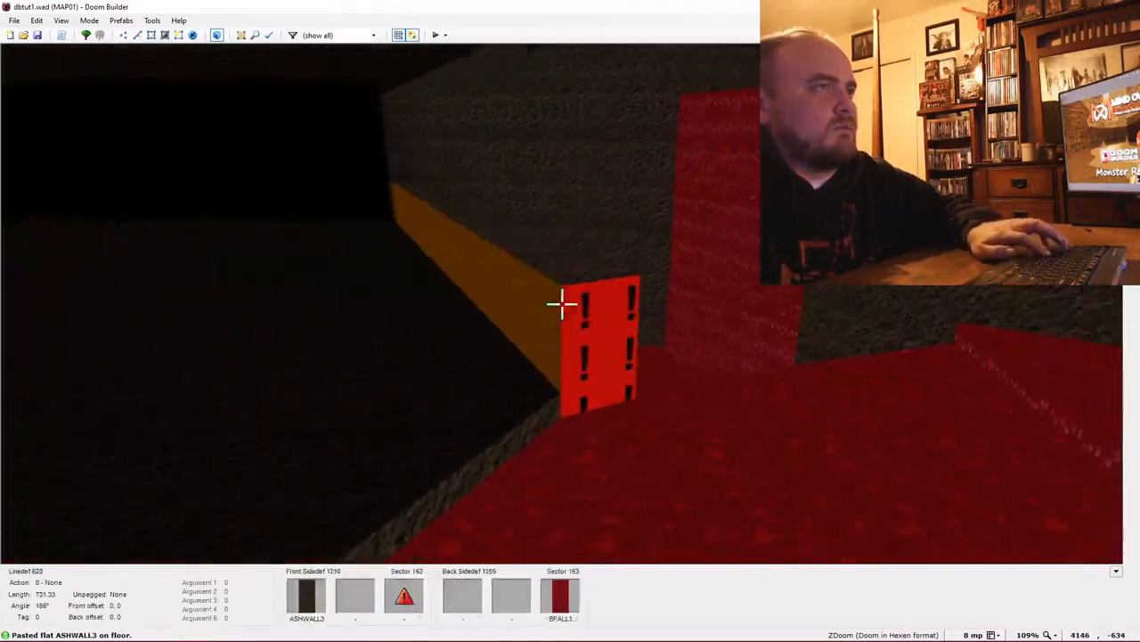
{"action": "key", "text": "ctrl+v"}
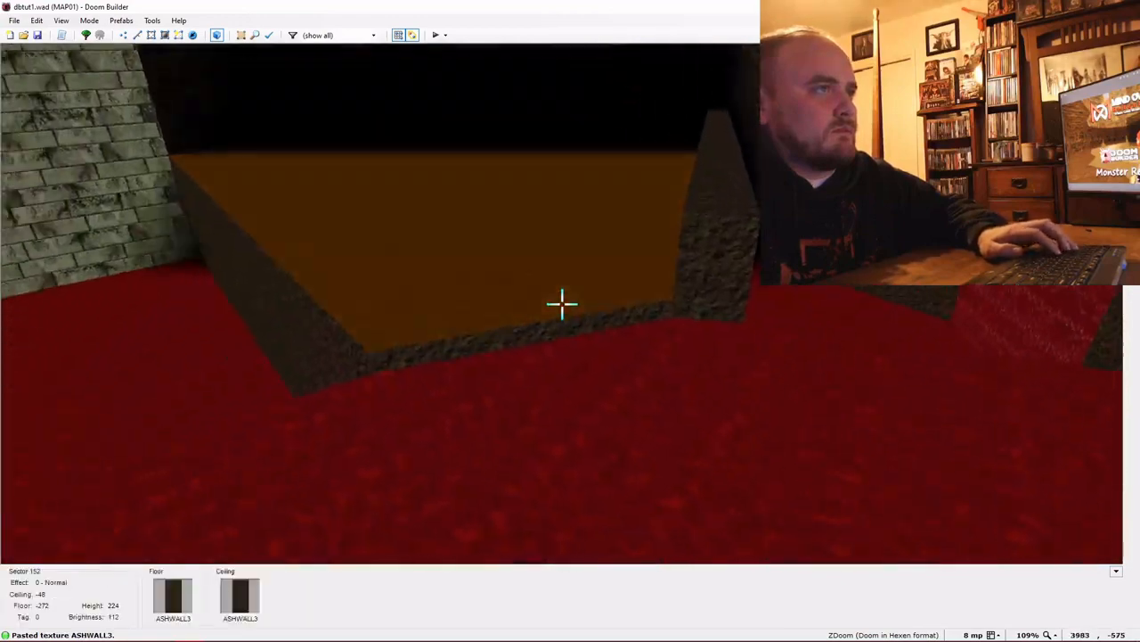
Draw a narrow strip sector about 41 units wide along the cave's northern edge, bordering the blood pool
{"action": "key", "text": "q"}
{"action": "scroll", "coordinate": [415, 323], "scroll_direction": "down", "scroll_amount": 3}
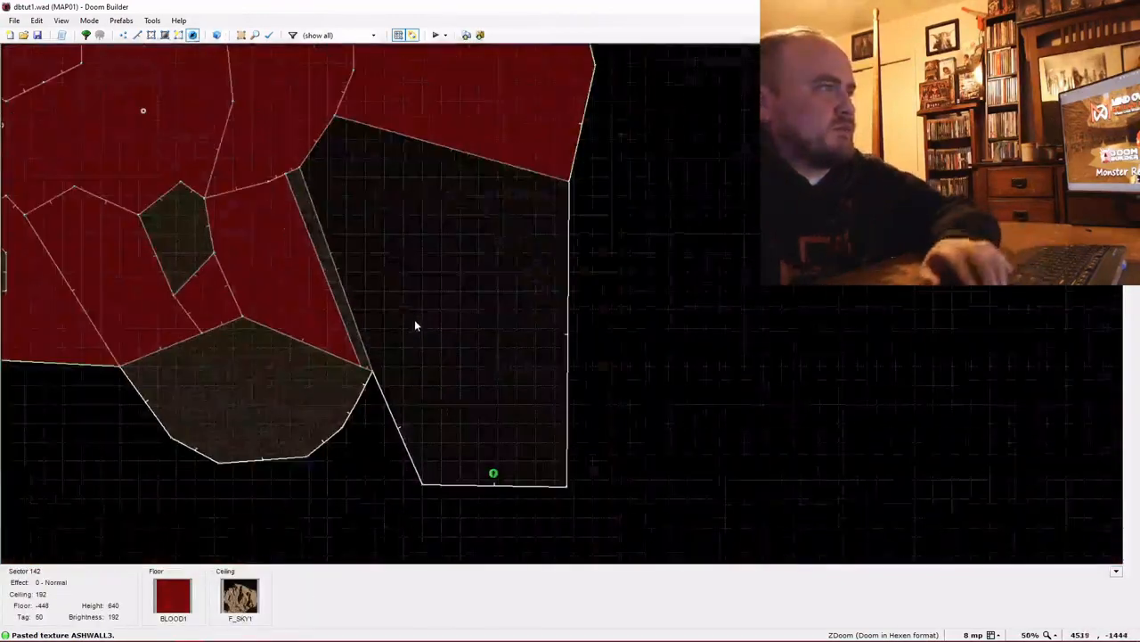
{"action": "key", "text": "Up"}
{"action": "key", "text": "Up"}
{"action": "key", "text": "Up"}
{"action": "scroll", "coordinate": [537, 341], "scroll_direction": "up", "scroll_amount": 1}
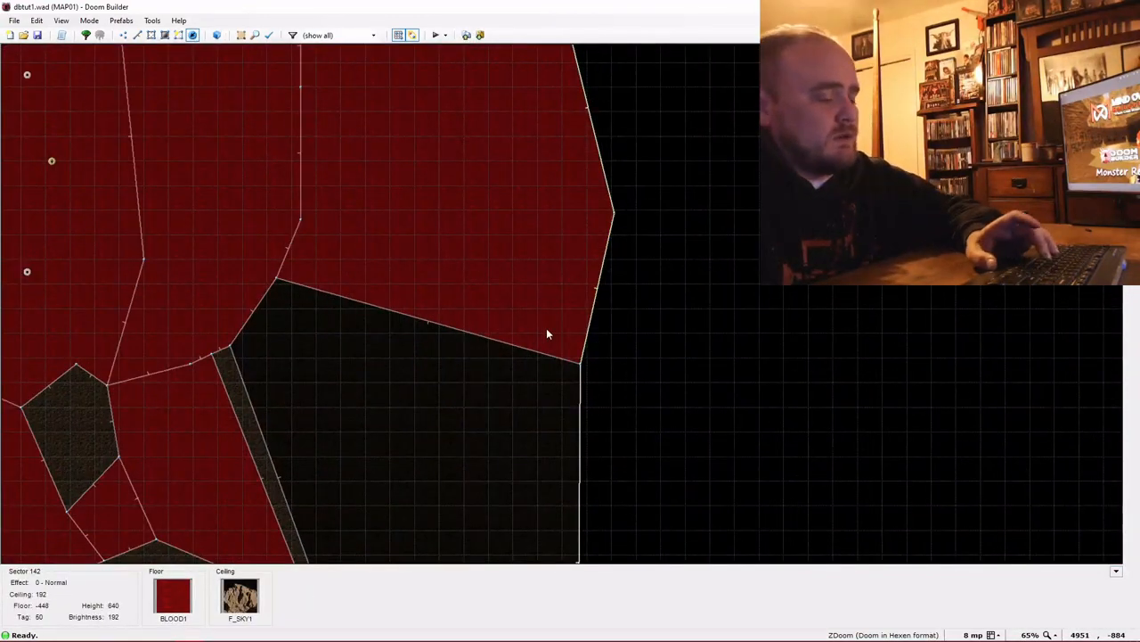
{"action": "scroll", "coordinate": [286, 282], "scroll_direction": "up", "scroll_amount": 2}
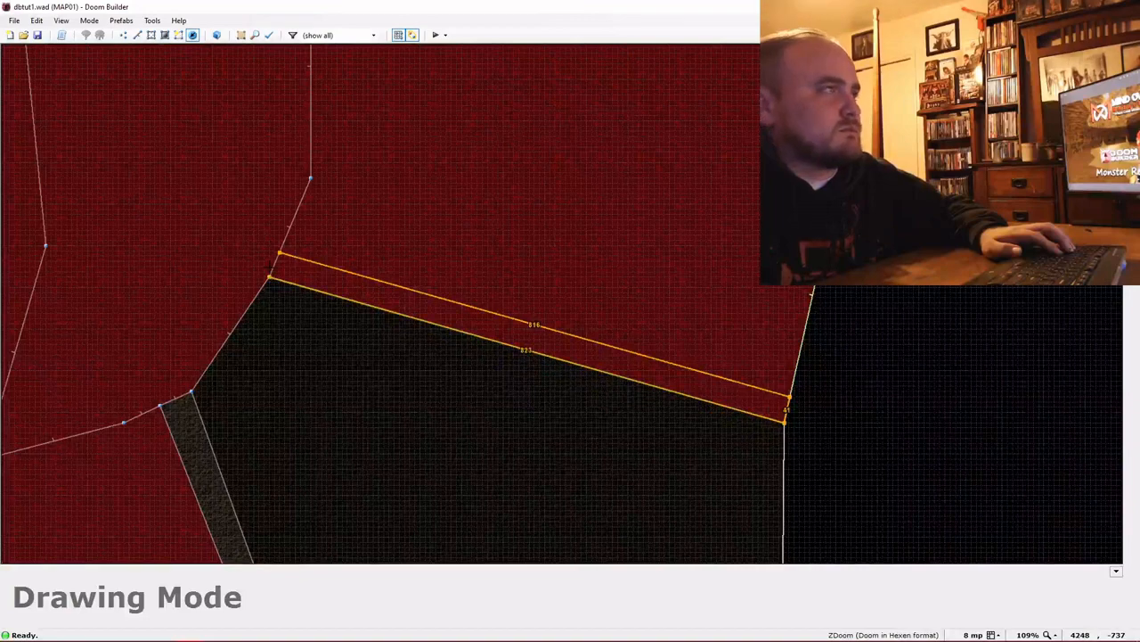
{"action": "right_click", "coordinate": [789, 412]}
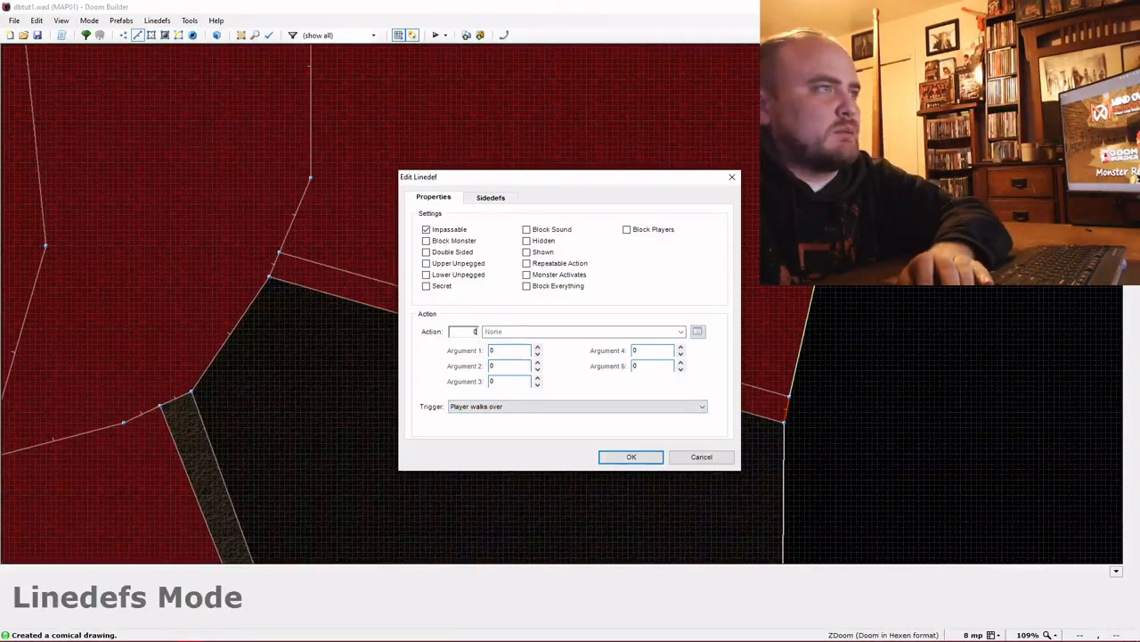
{"action": "left_click", "coordinate": [632, 456]}
Raise the northern strip sector's floor to -176 in Visual Mode
{"action": "key", "text": "q"}
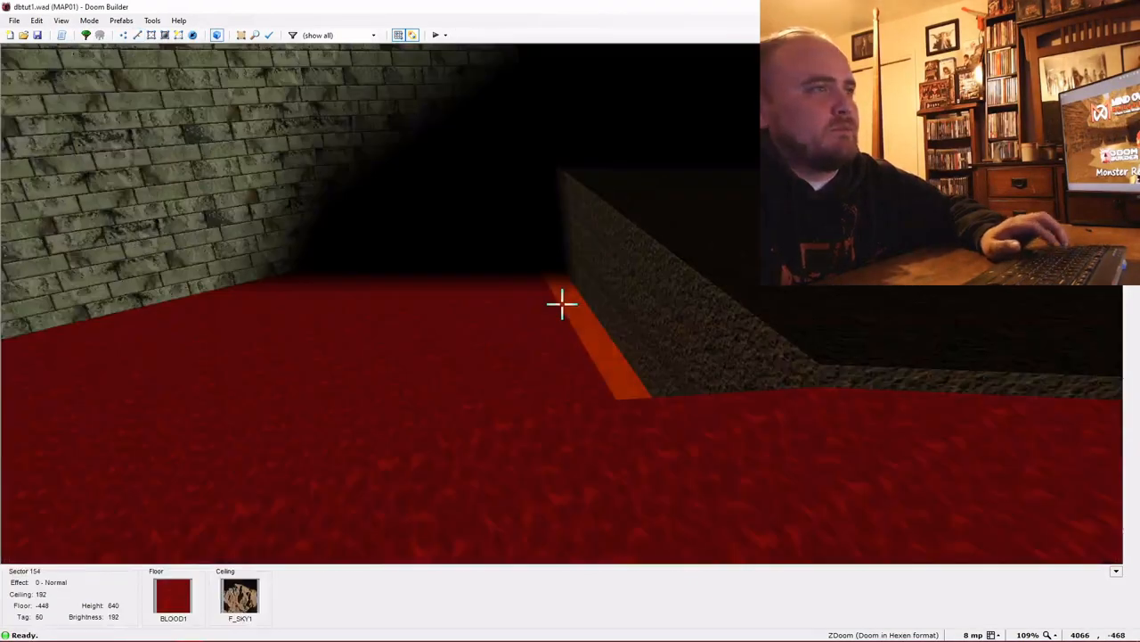
{"action": "scroll", "coordinate": [562, 304], "scroll_direction": "up", "scroll_amount": 16}
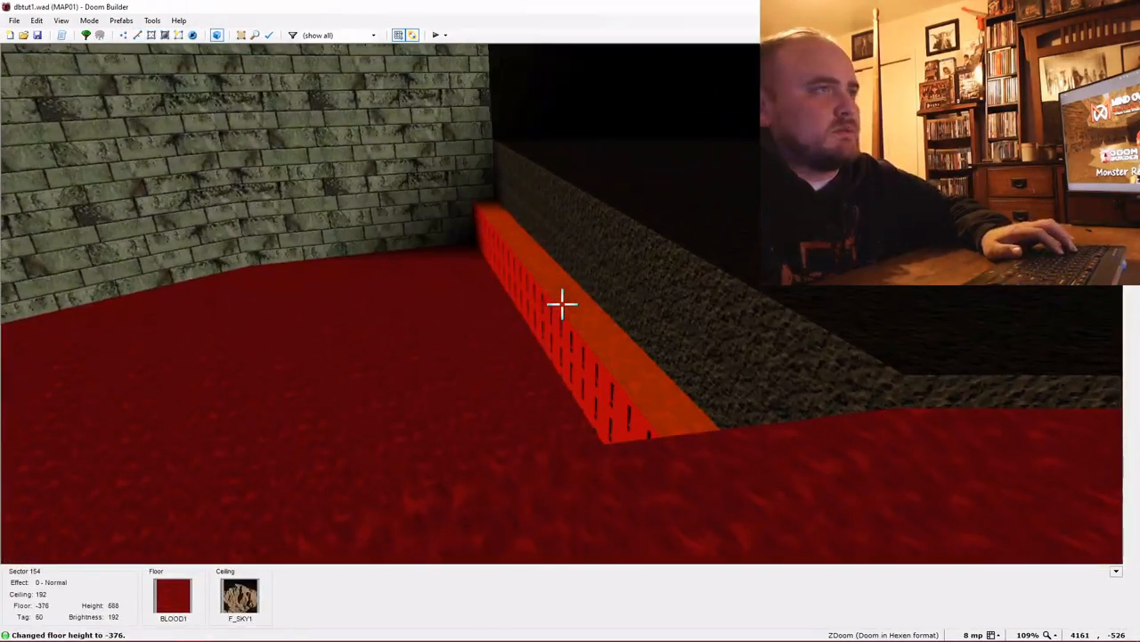
{"action": "scroll", "coordinate": [562, 303], "scroll_direction": "up", "scroll_amount": 6}
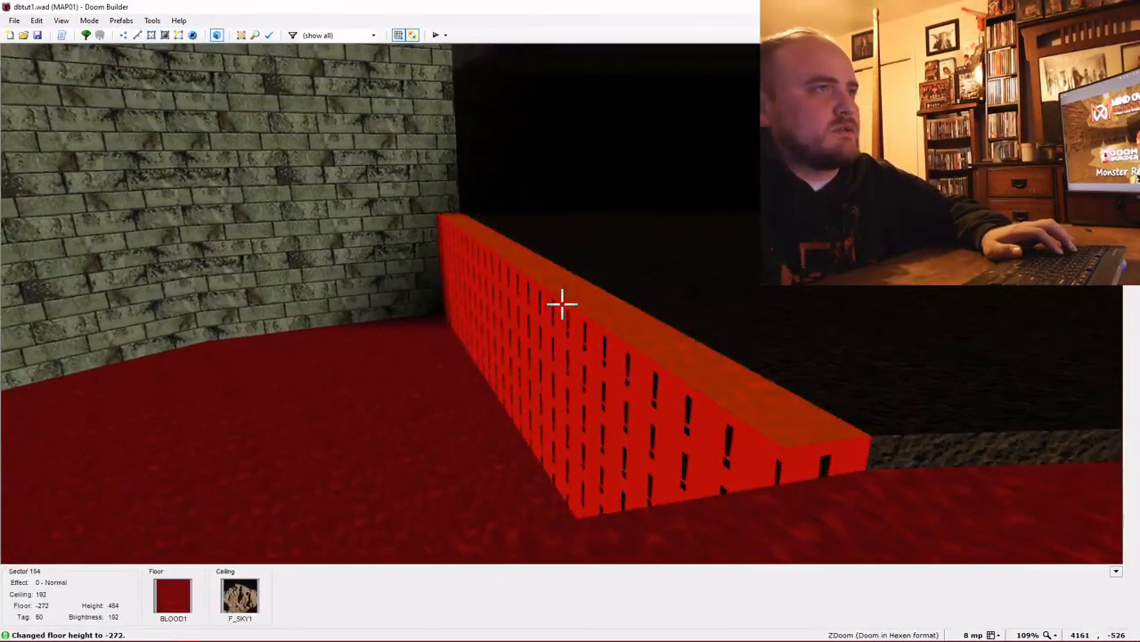
{"action": "key", "text": "e"}
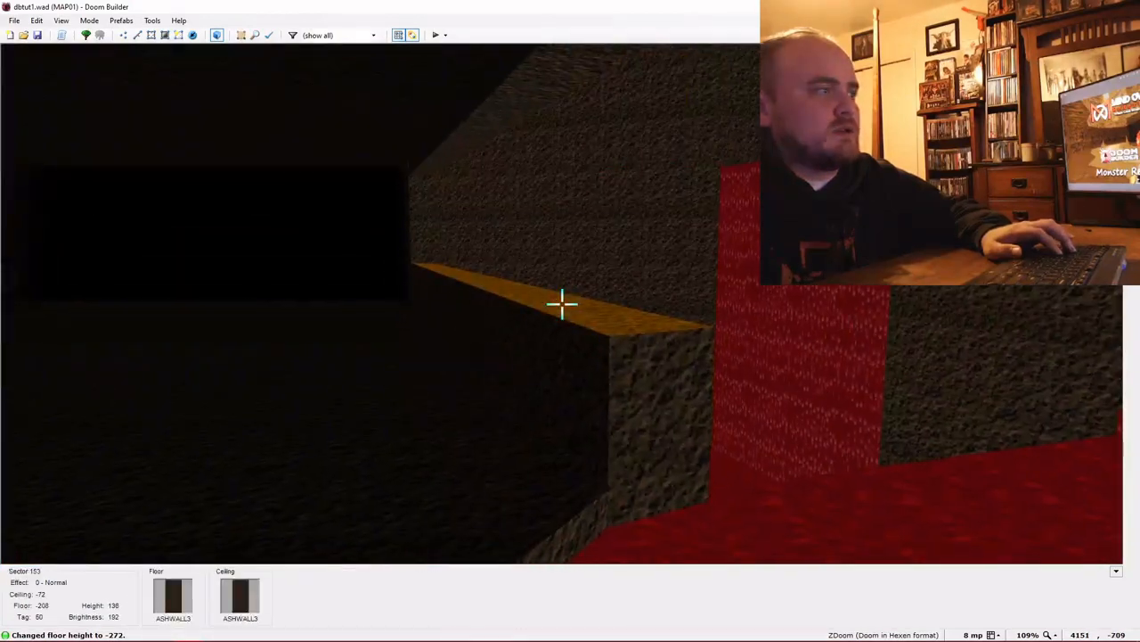
{"action": "key", "text": "d"}
{"action": "key", "text": "e"}
{"action": "scroll", "coordinate": [562, 304], "scroll_direction": "up", "scroll_amount": 3}
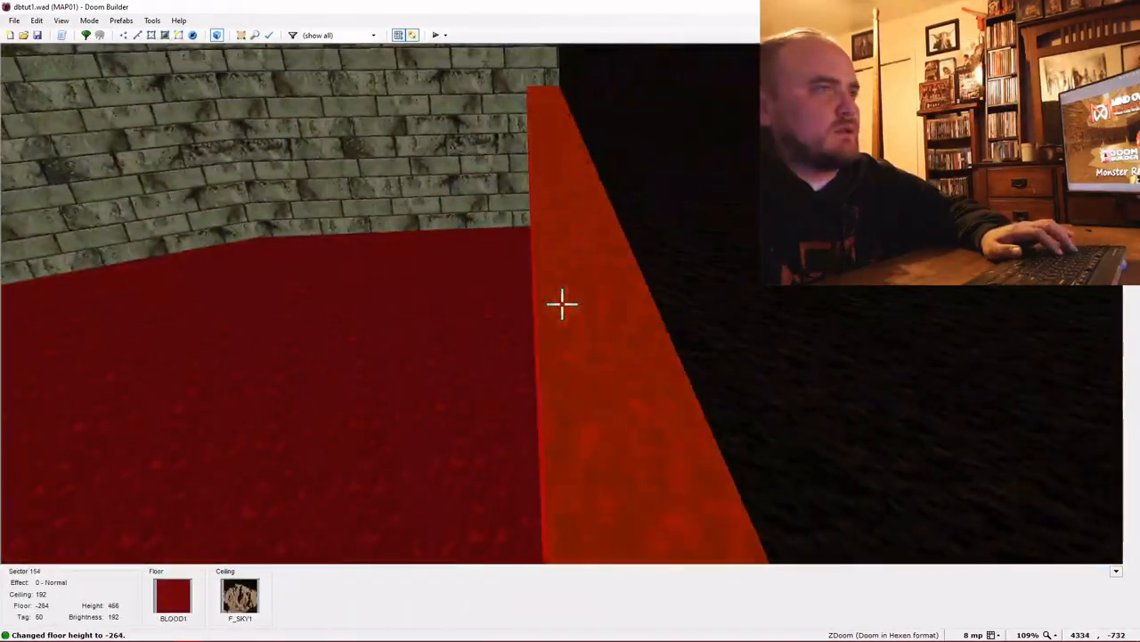
{"action": "scroll", "coordinate": [562, 303], "scroll_direction": "up", "scroll_amount": 5}
{"action": "scroll", "coordinate": [562, 304], "scroll_direction": "up", "scroll_amount": 4}
Lower the northern strip sector's ceiling to -128, leaving a narrow window opening above its ledge
{"action": "key", "text": "e"}
{"action": "scroll", "coordinate": [562, 304], "scroll_direction": "down", "scroll_amount": 20}
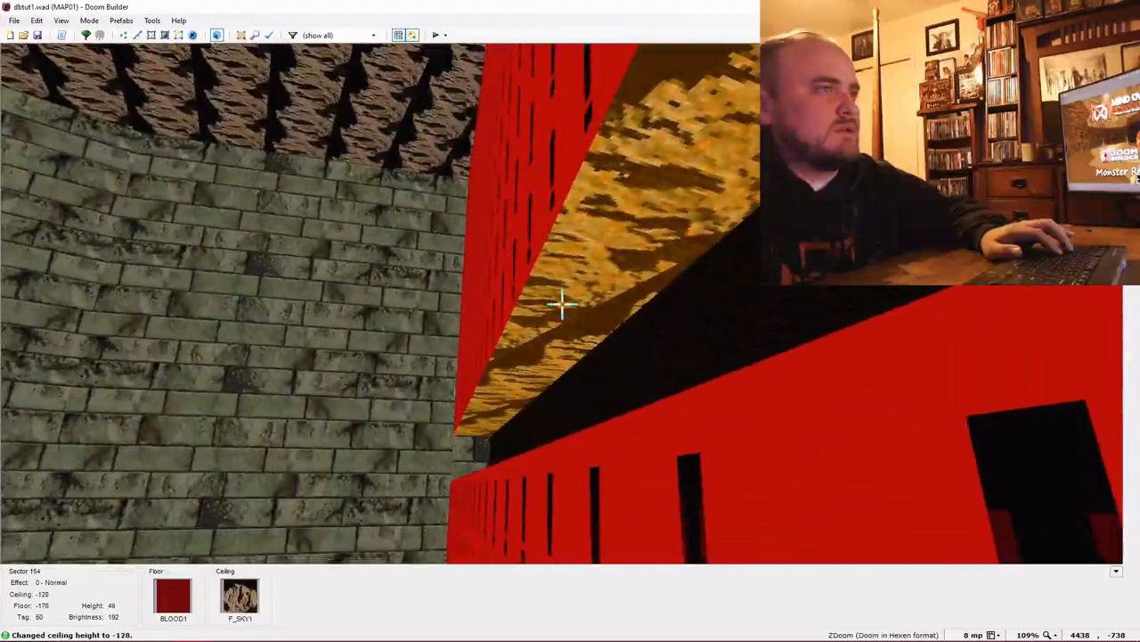
{"action": "key", "text": "e"}
{"action": "key", "text": "e"}
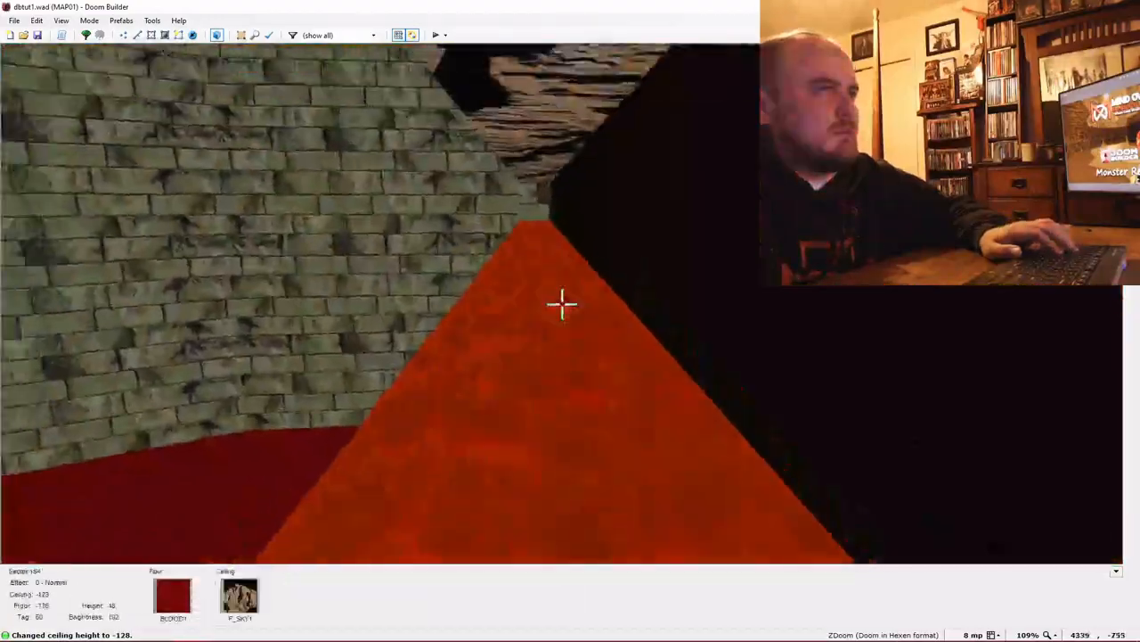
Paste ASHWALL3 onto the northern strip's floor, ceiling, outer walls and end faces, and set the strip's brightness to 112
{"action": "key", "text": "ctrl+v"}
{"action": "key", "text": "ctrl+v"}
{"action": "key", "text": "f"}
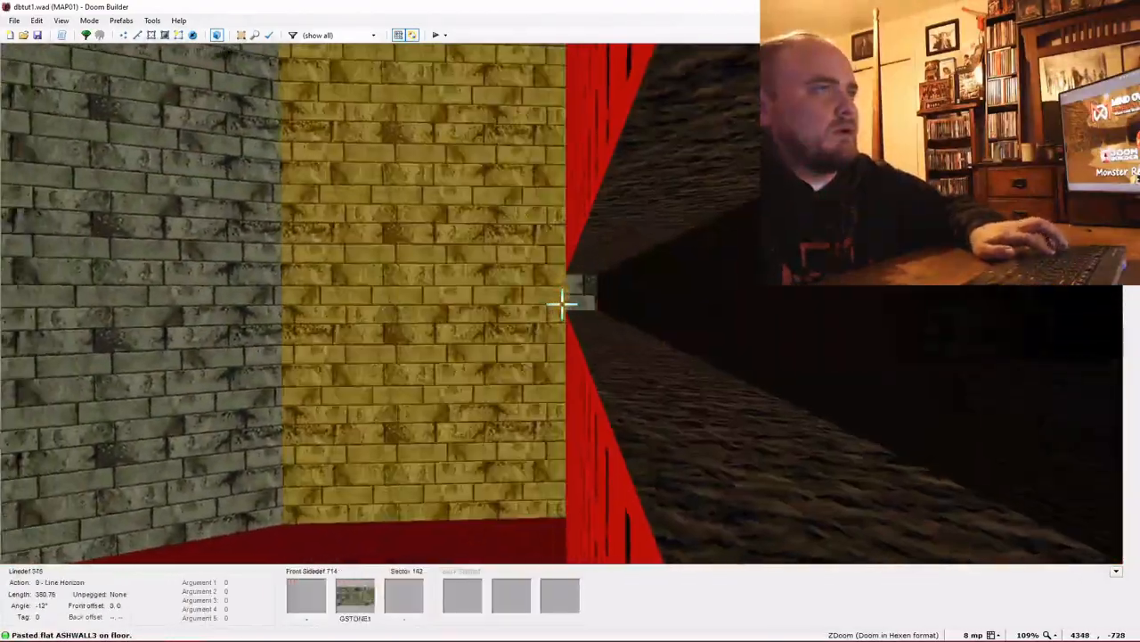
{"action": "key", "text": "ctrl+v"}
{"action": "key", "text": "s"}
{"action": "key", "text": "ctrl+v"}
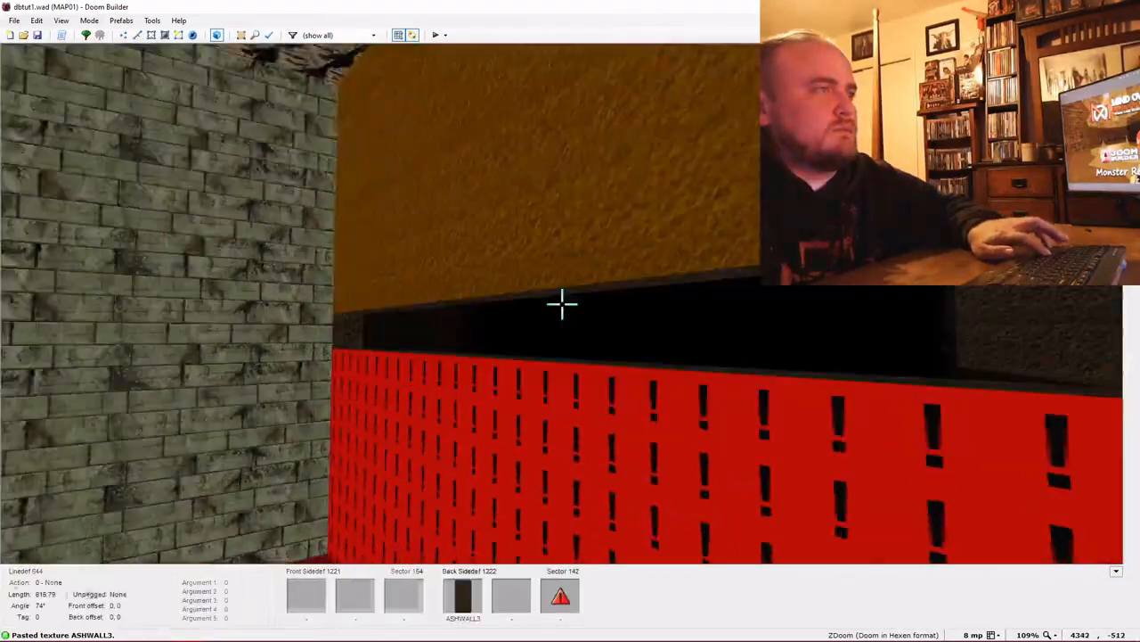
{"action": "key", "text": "ctrl+v"}
{"action": "key", "text": "f"}
{"action": "key", "text": "ctrl+v"}
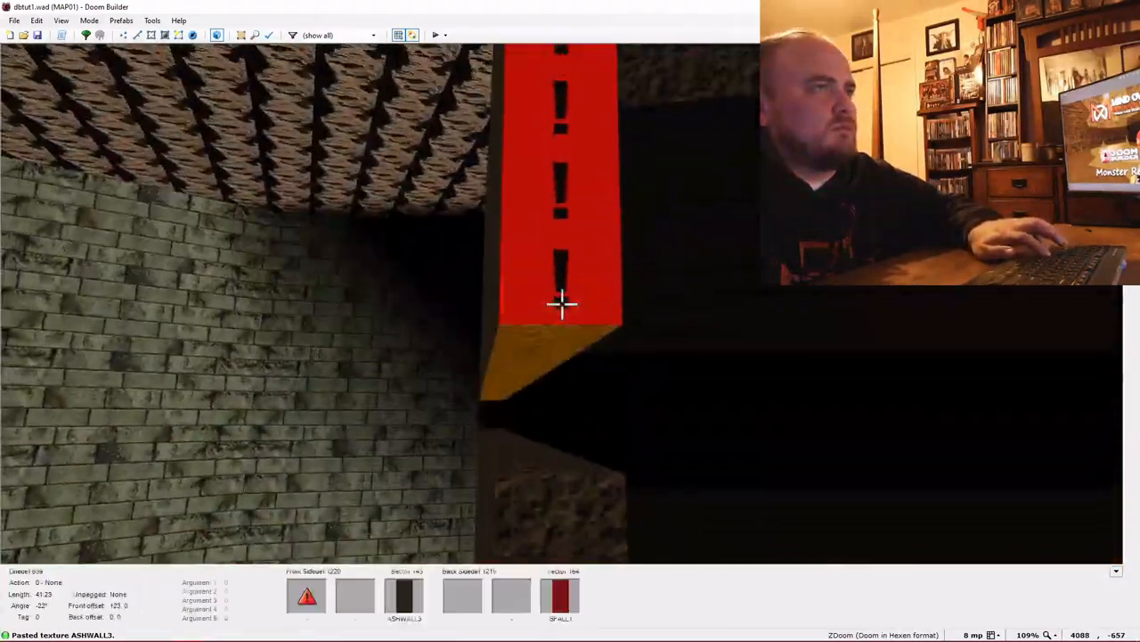
{"action": "key", "text": "ctrl+v"}
{"action": "key", "text": "d"}
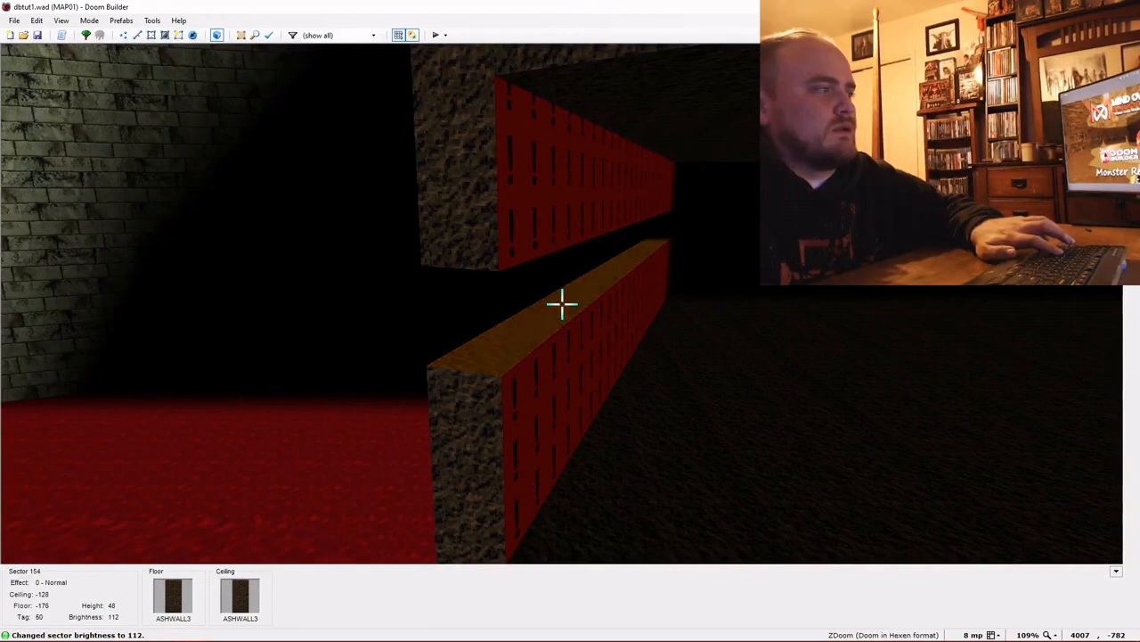
Paste ASHWALL3 onto the northern strip's cave-facing walls above and below the window opening
{"action": "key", "text": "q"}
{"action": "key", "text": "q"}
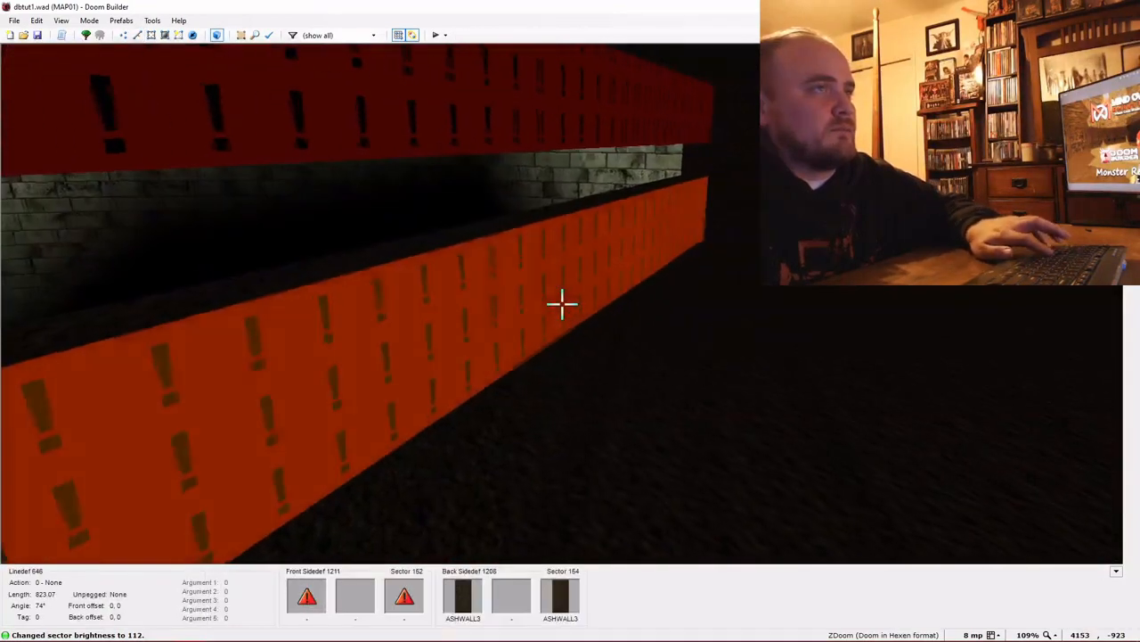
{"action": "key", "text": "ctrl+v"}
{"action": "key", "text": "s"}
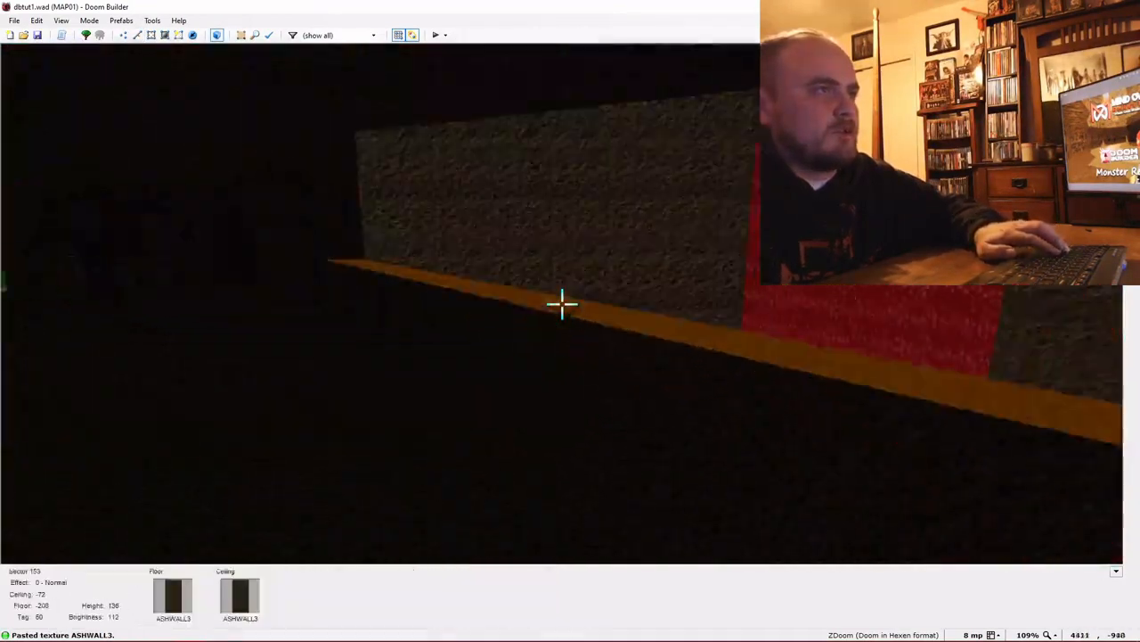
{"action": "key", "text": "e"}
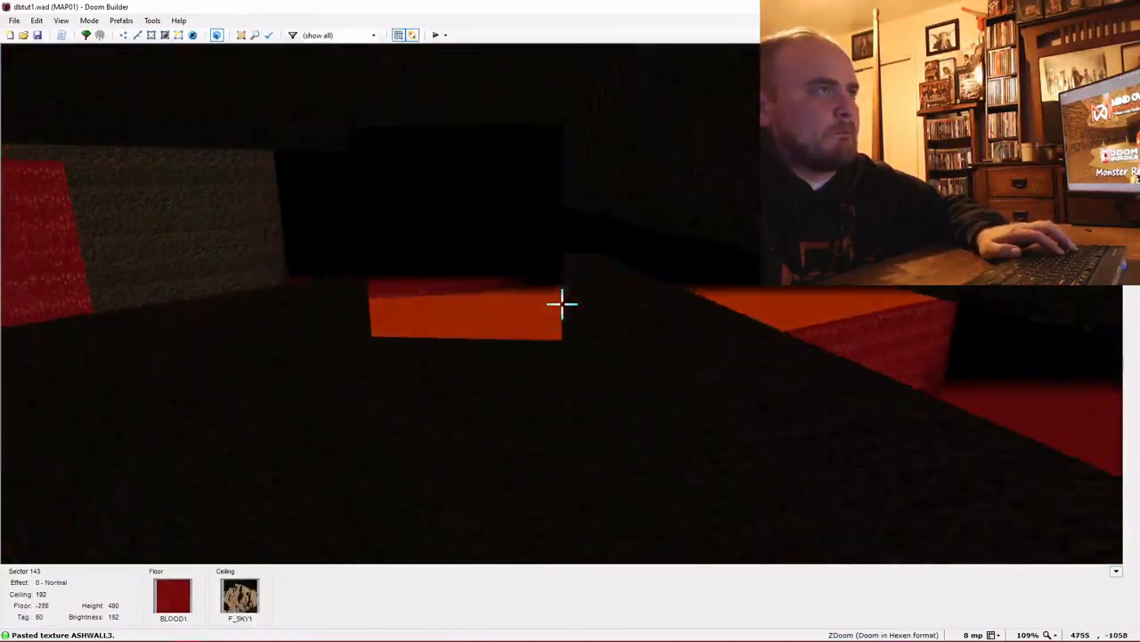
Select both narrow ledge sectors in Sectors Mode and change their shared tag
{"action": "key", "text": "q"}
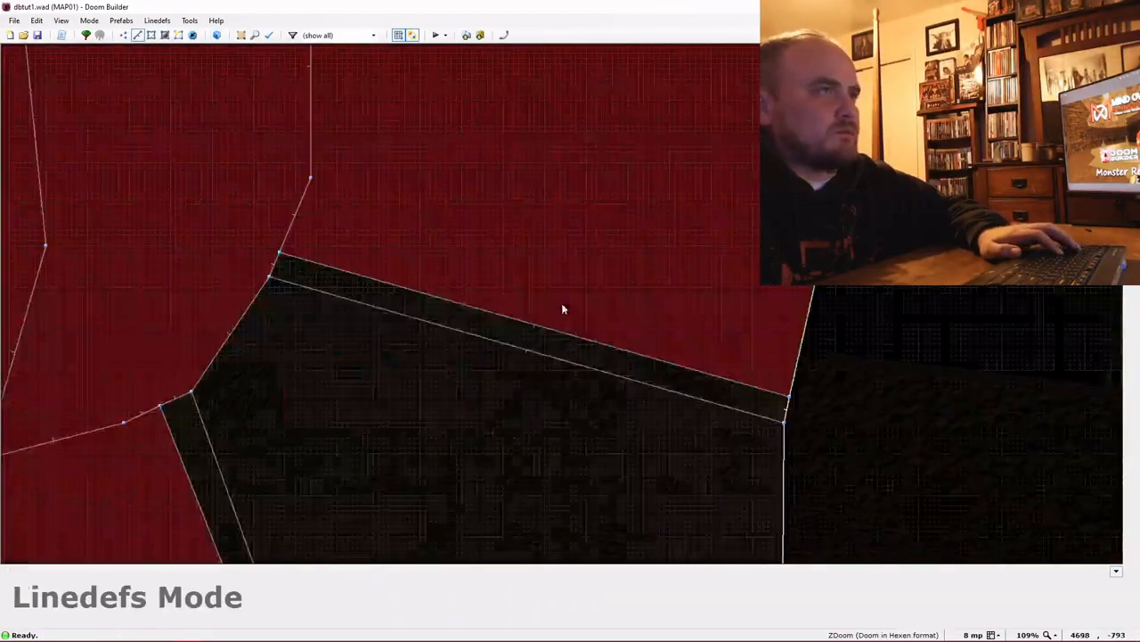
{"action": "scroll", "coordinate": [415, 336], "scroll_direction": "down", "scroll_amount": 1}
{"action": "key", "text": "s"}
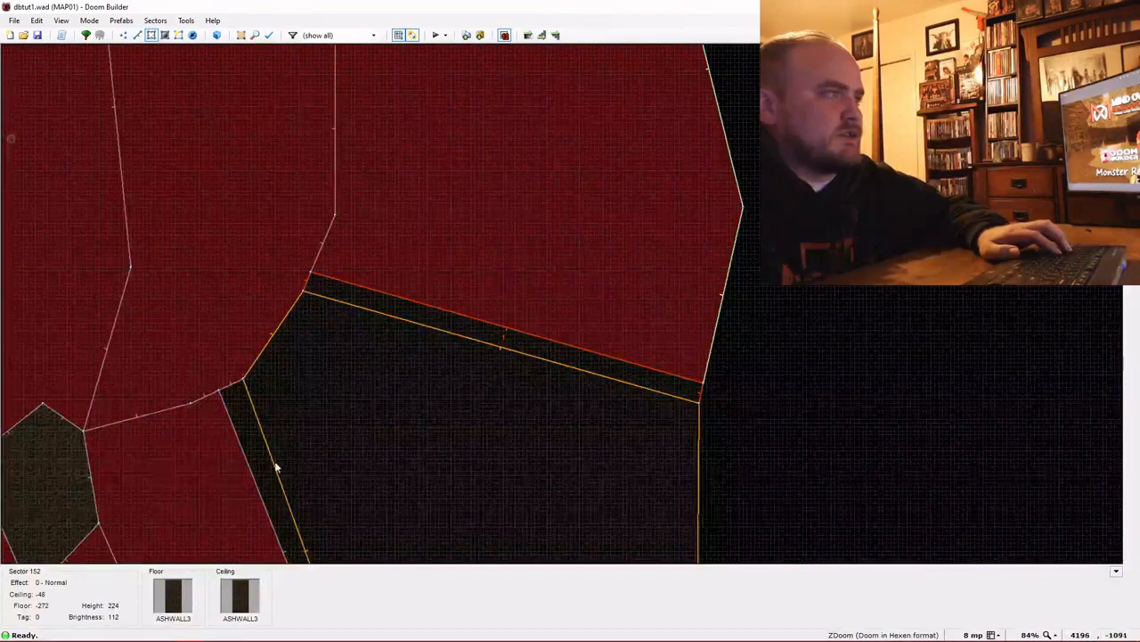
{"action": "right_click", "coordinate": [422, 407]}
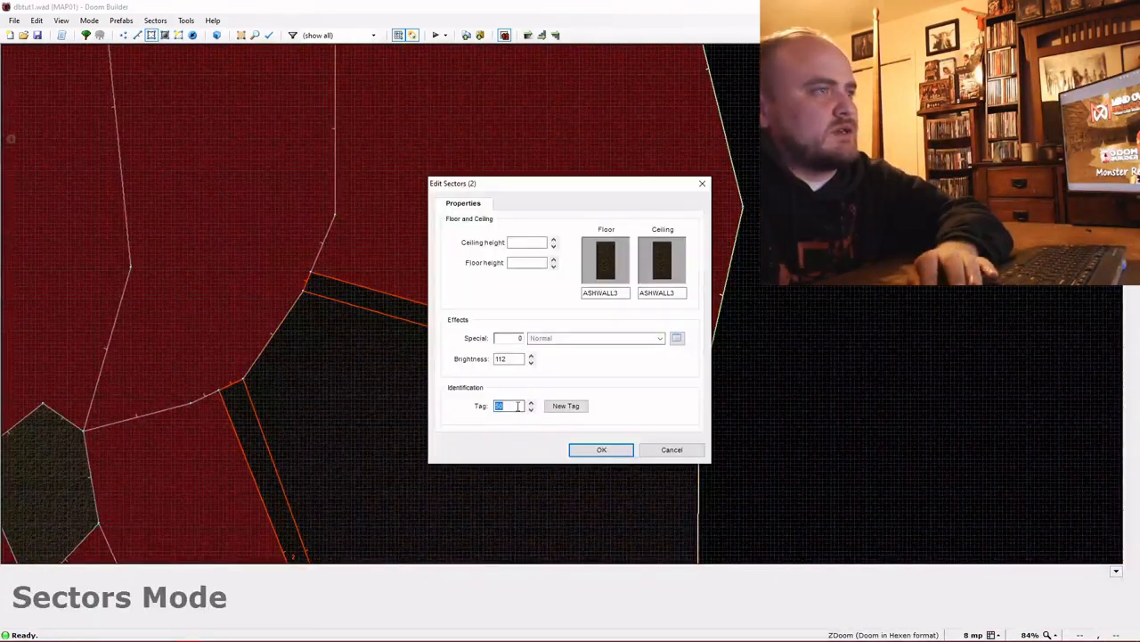
{"action": "left_click", "coordinate": [604, 450]}
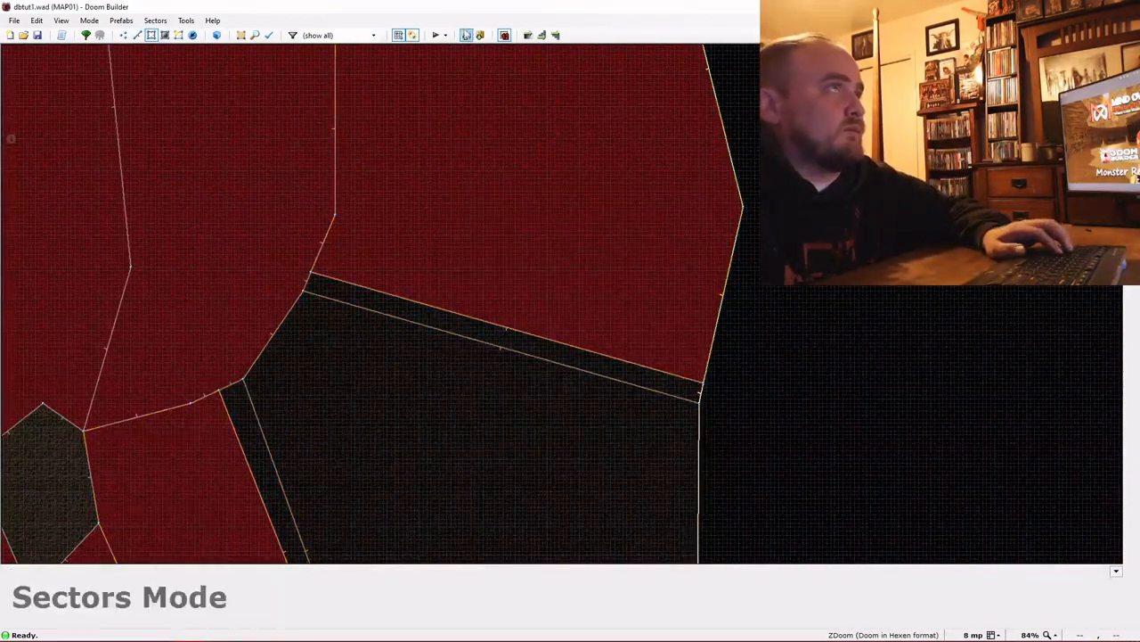
Test the map by walking through the dark cave to look out over both window ledges, and quit the game
{"action": "left_click", "coordinate": [437, 35]}
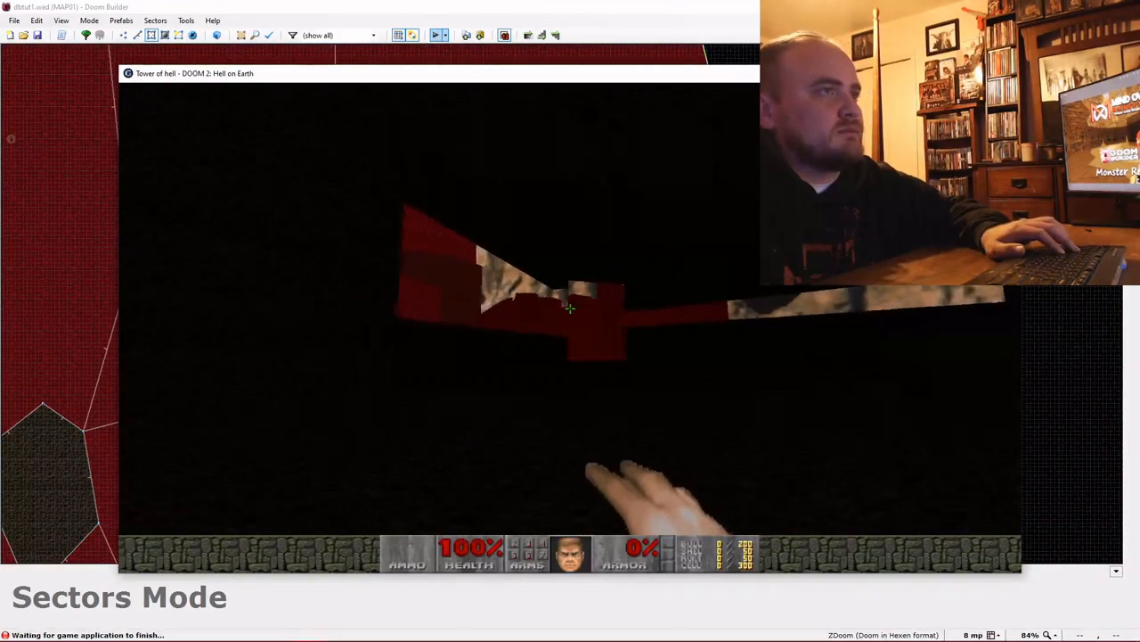
{"action": "key", "text": "w"}
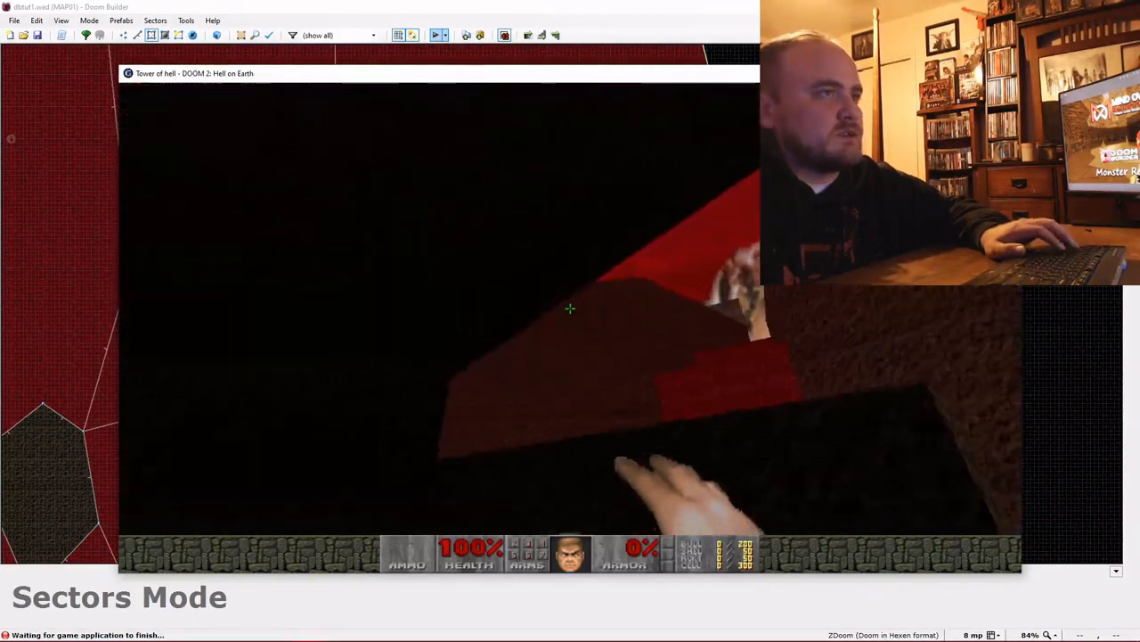
{"action": "key", "text": "w"}
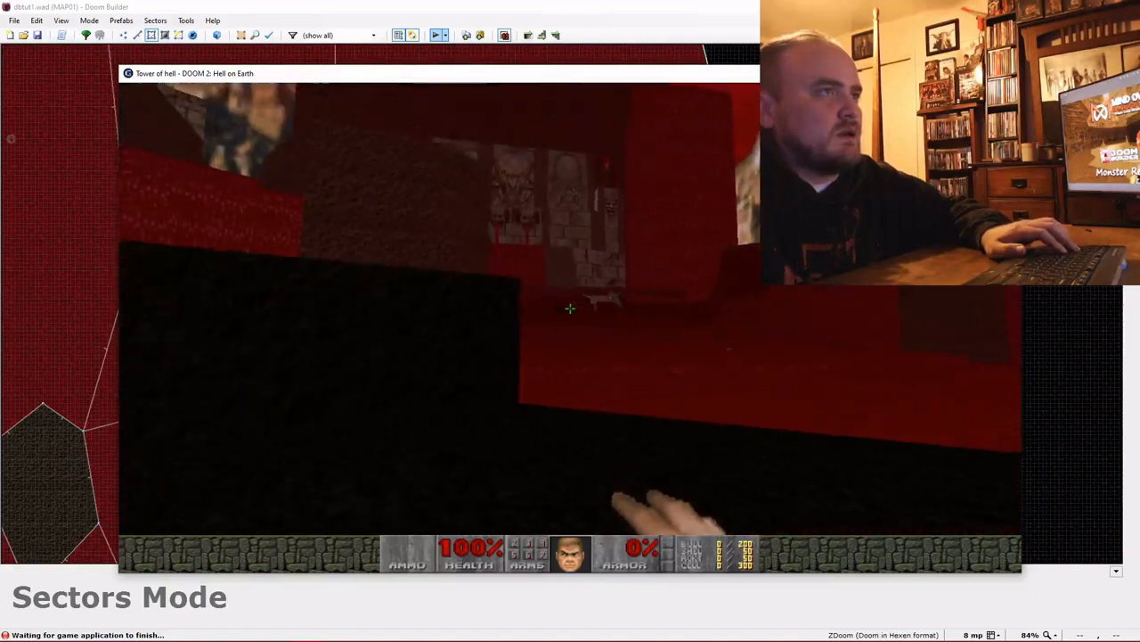
{"action": "key", "text": "w"}
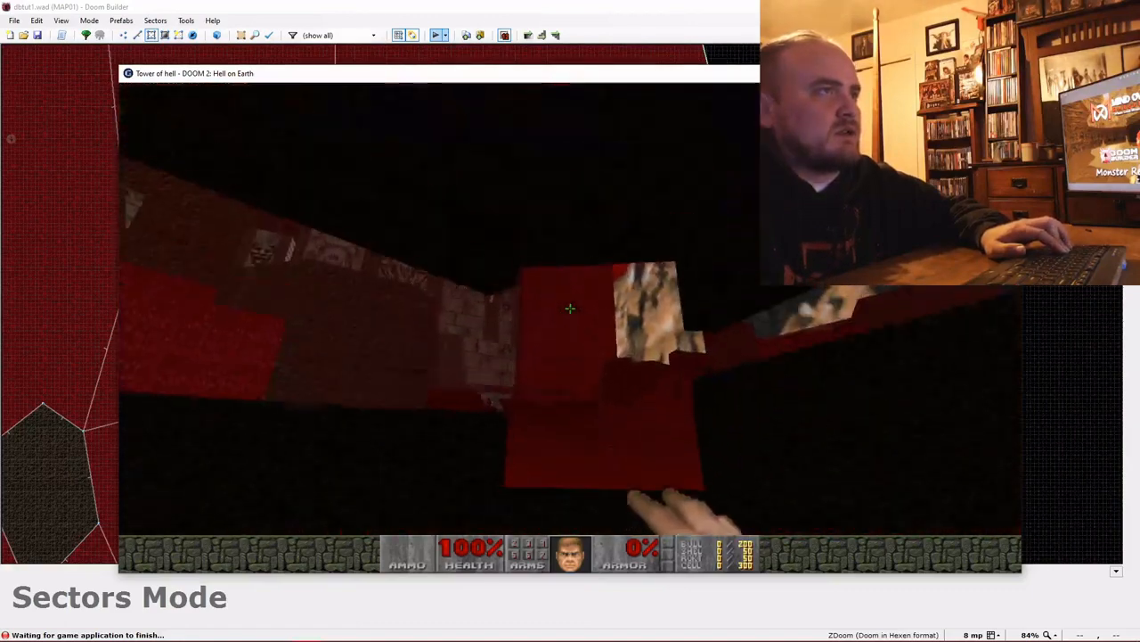
{"action": "key", "text": "Escape"}
{"action": "key", "text": "Return"}
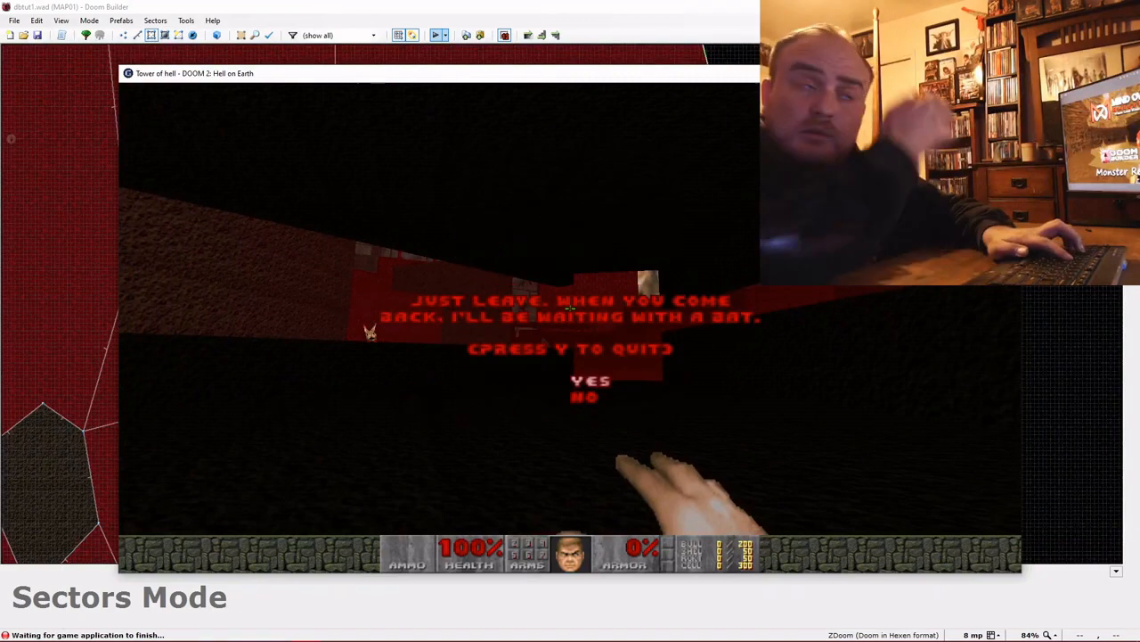
{"action": "key", "text": "y"}
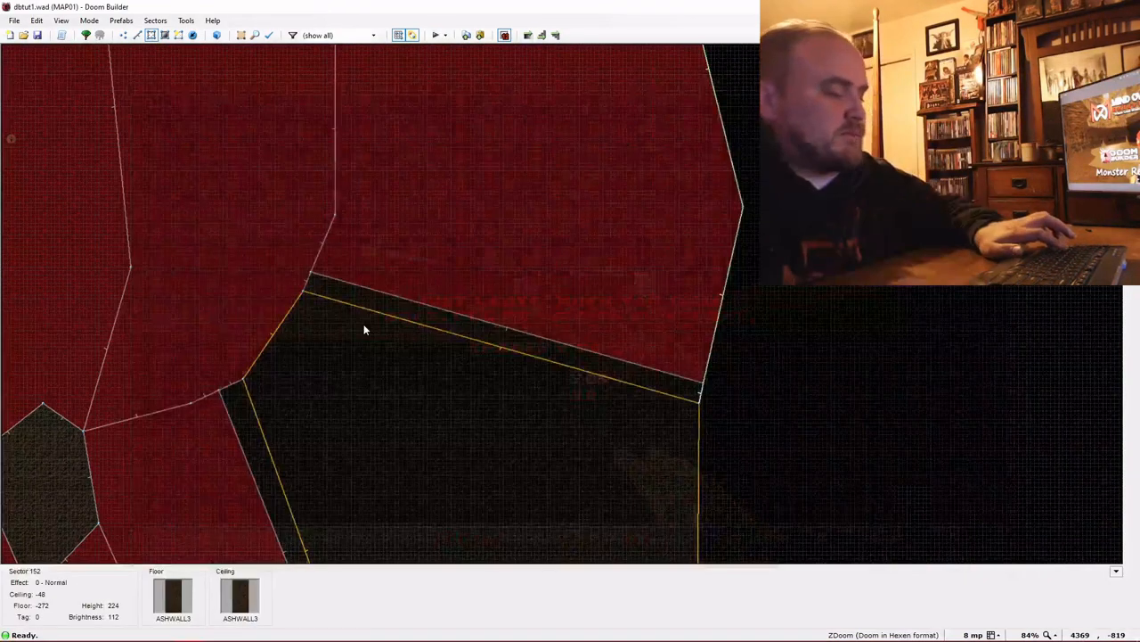
Draw a closed irregular outline inside the cave sector, roughly following its northern, eastern, southern and western walls
{"action": "mouse_move", "coordinate": [428, 398]}
{"action": "middle_mouse_down"}
{"action": "mouse_move", "coordinate": [375, 383]}
{"action": "mouse_move", "coordinate": [308, 181]}
{"action": "middle_mouse_up"}
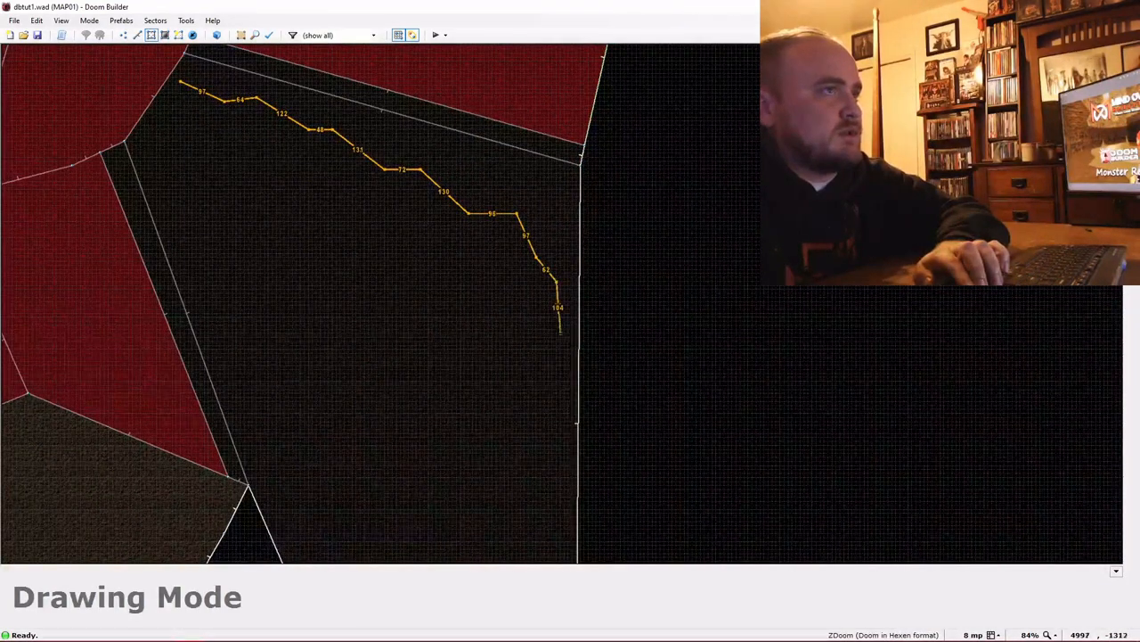
{"action": "left_click", "coordinate": [517, 457]}
{"action": "key", "text": "Down"}
{"action": "key", "text": "Down"}
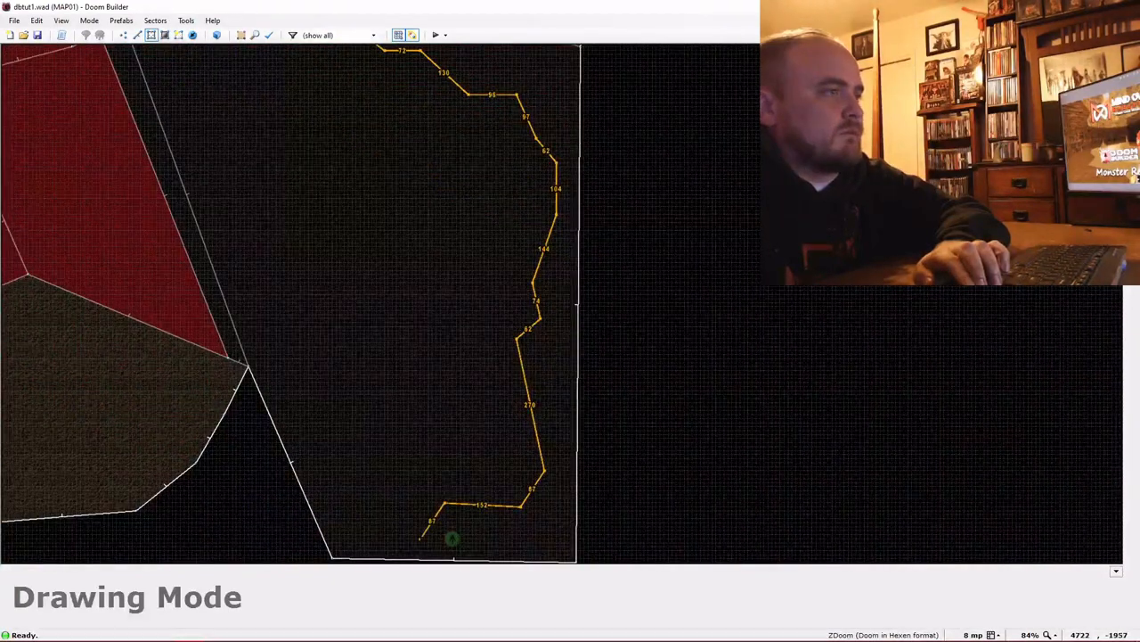
{"action": "left_click", "coordinate": [348, 494]}
{"action": "key", "text": "Up"}
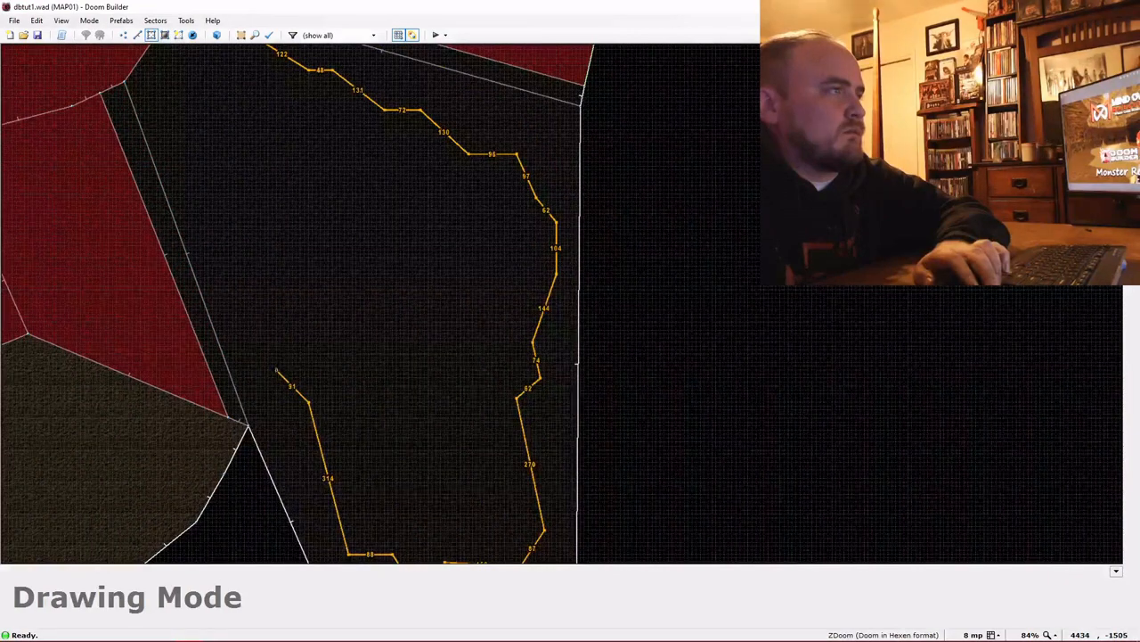
{"action": "left_click", "coordinate": [276, 370]}
{"action": "left_click", "coordinate": [262, 313]}
{"action": "key", "text": "Up"}
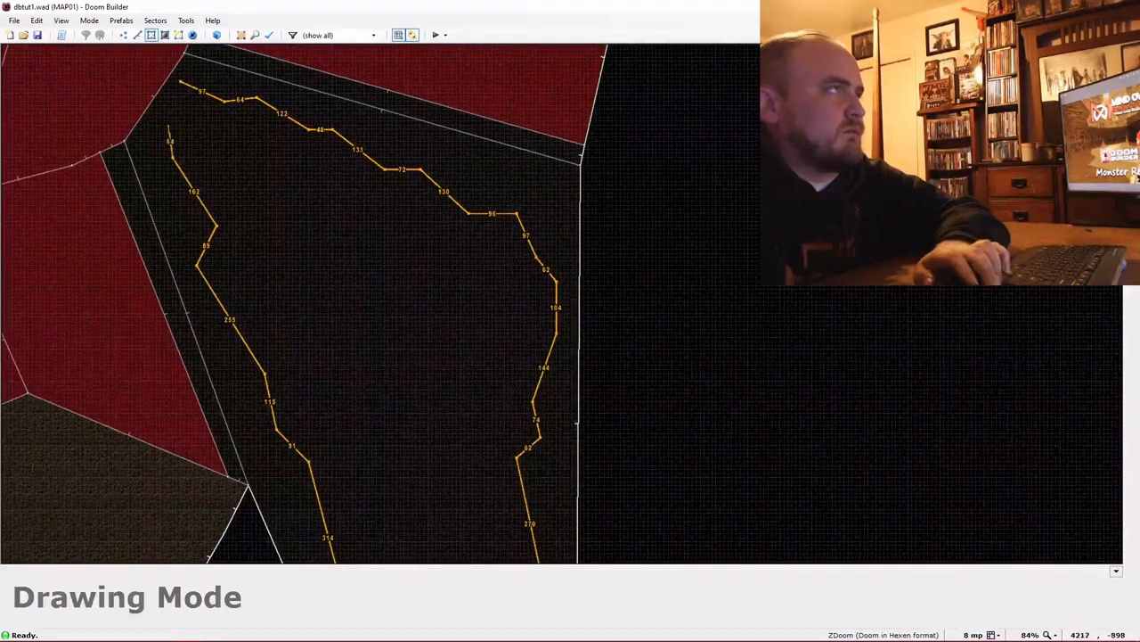
{"action": "left_click", "coordinate": [181, 81]}
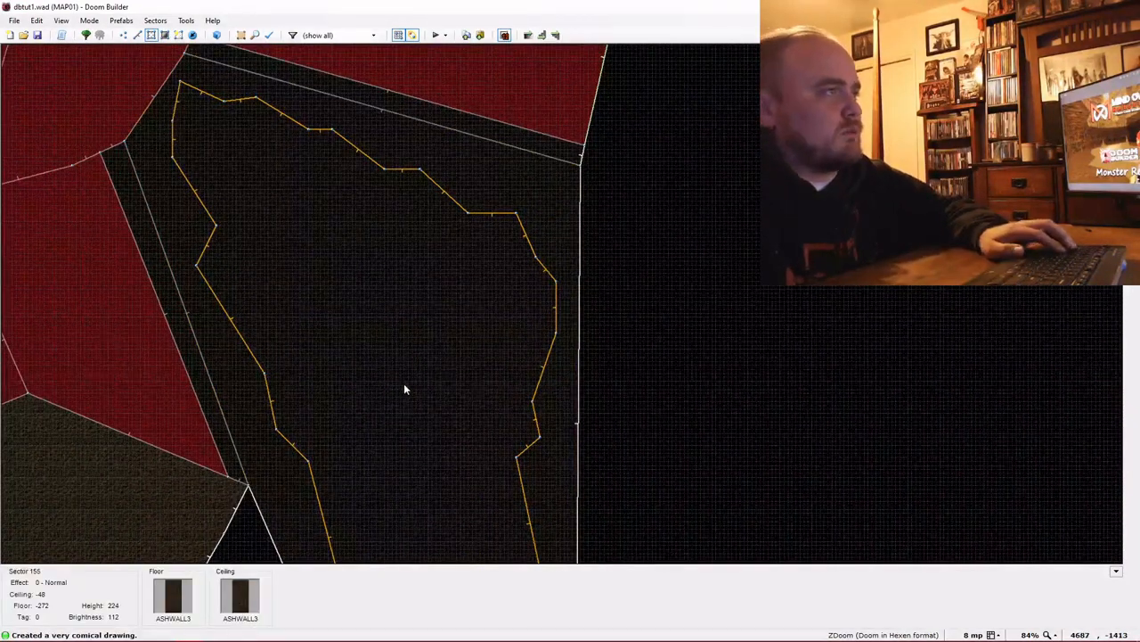
Draw a second, smaller closed outline inside the first one, and move the outer outline's southernmost vertex slightly north
{"action": "scroll", "coordinate": [404, 391], "scroll_direction": "down", "scroll_amount": 2}
{"action": "scroll", "coordinate": [418, 510], "scroll_direction": "up", "scroll_amount": 3}
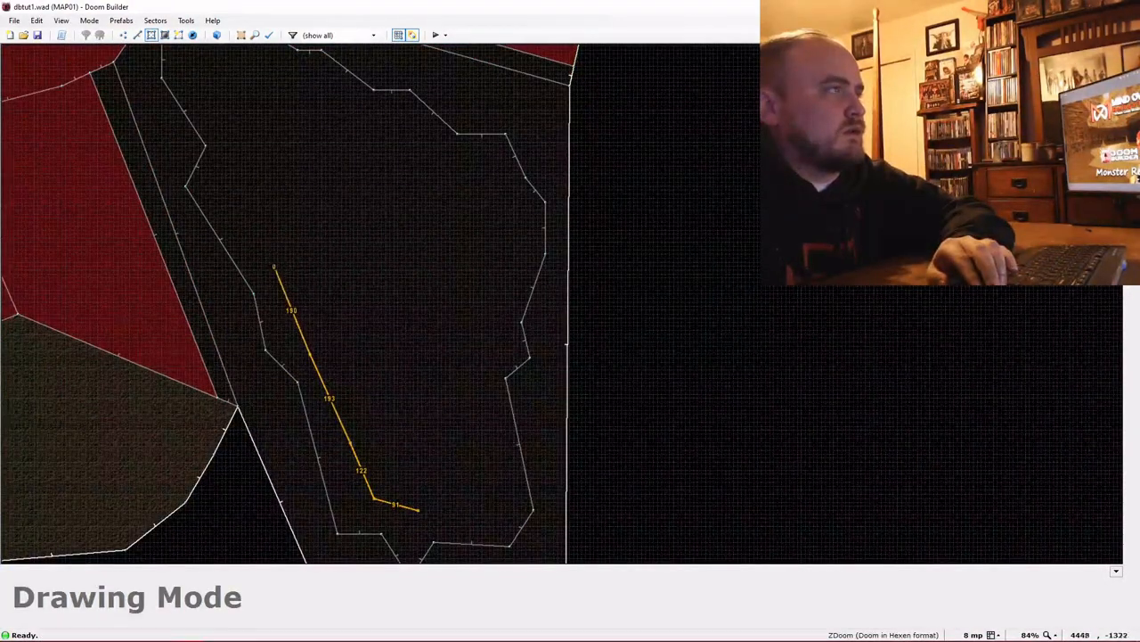
{"action": "key", "text": "Up"}
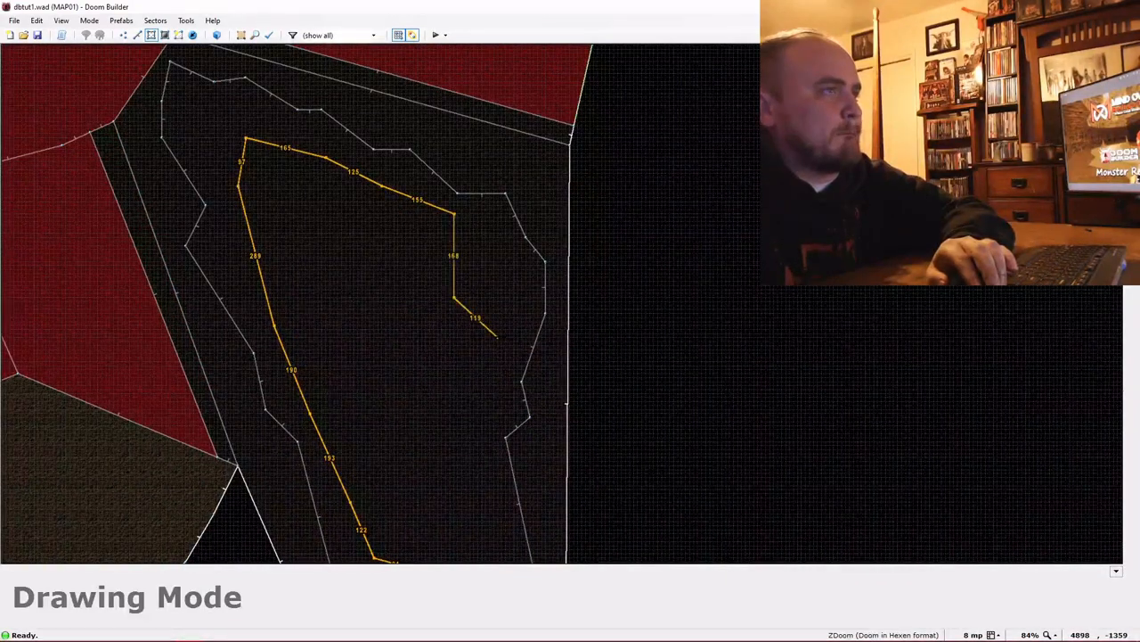
{"action": "left_click", "coordinate": [497, 336]}
{"action": "key", "text": "Down"}
{"action": "key", "text": "Down"}
{"action": "left_click", "coordinate": [419, 450]}
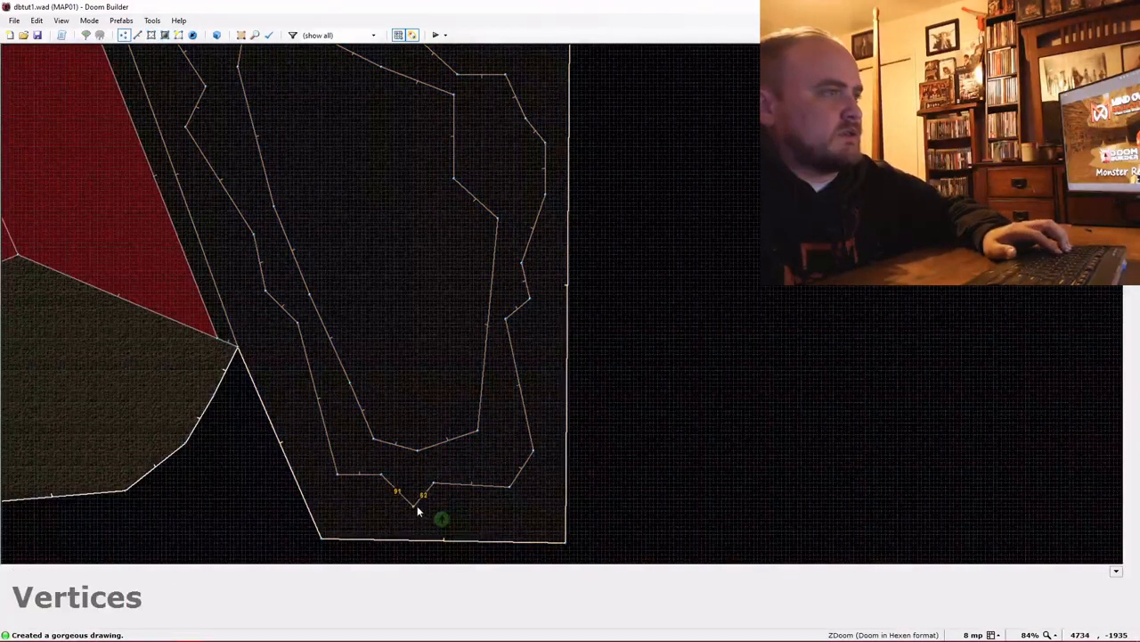
{"action": "key", "text": "w"}
{"action": "key", "text": "w"}
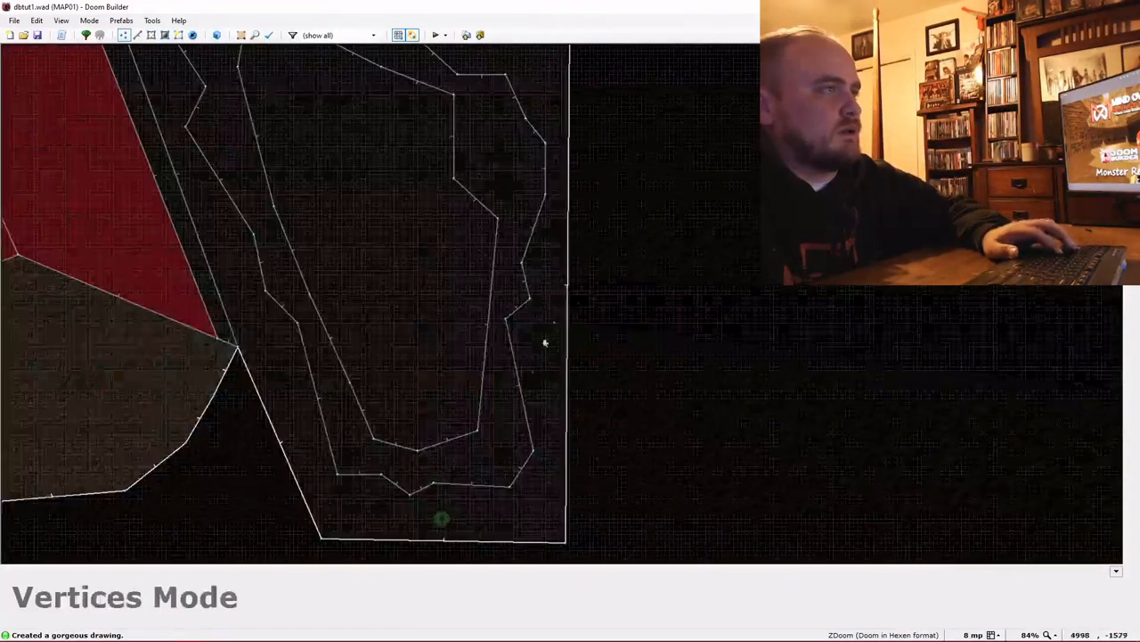
Draw a third, narrower closed outline inside the second one to form the cave's innermost sector
{"action": "key", "text": "Up"}
{"action": "key", "text": "Up"}
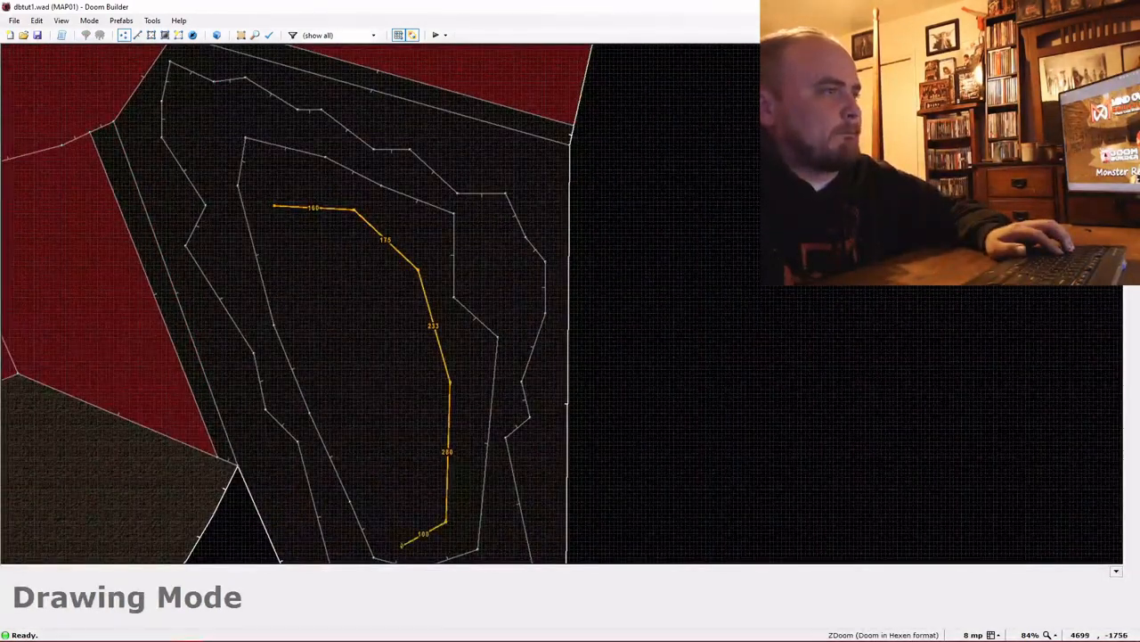
{"action": "left_click", "coordinate": [366, 471]}
{"action": "left_click", "coordinate": [313, 339]}
{"action": "left_click", "coordinate": [274, 205]}
In Visual Mode, step the nested cave floors down to -280 for the outer ring, -288 for the middle ring and -296 for the innermost sector
{"action": "key", "text": "w"}
{"action": "scroll", "coordinate": [561, 304], "scroll_direction": "up", "scroll_amount": 1}
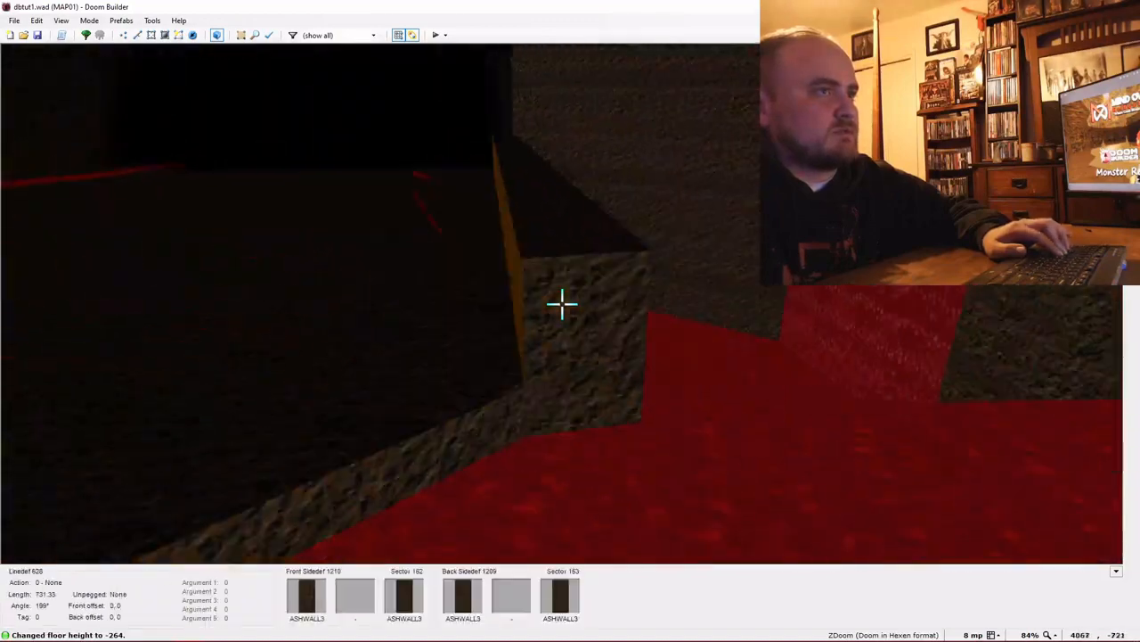
{"action": "scroll", "coordinate": [562, 303], "scroll_direction": "down", "scroll_amount": 1}
{"action": "key", "text": "w"}
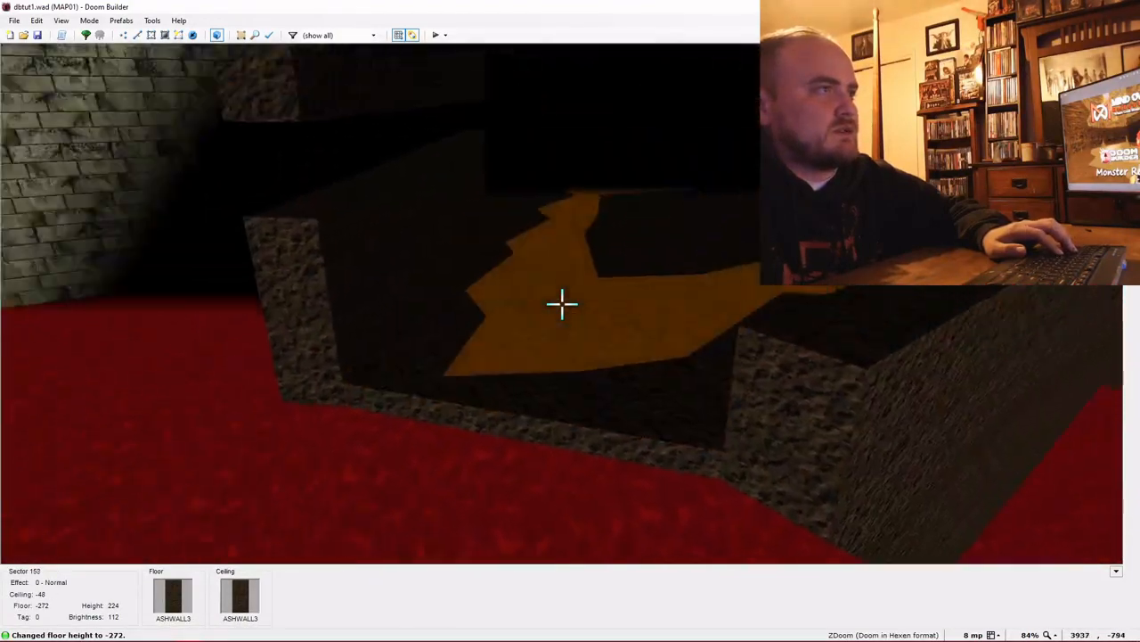
{"action": "key", "text": "w"}
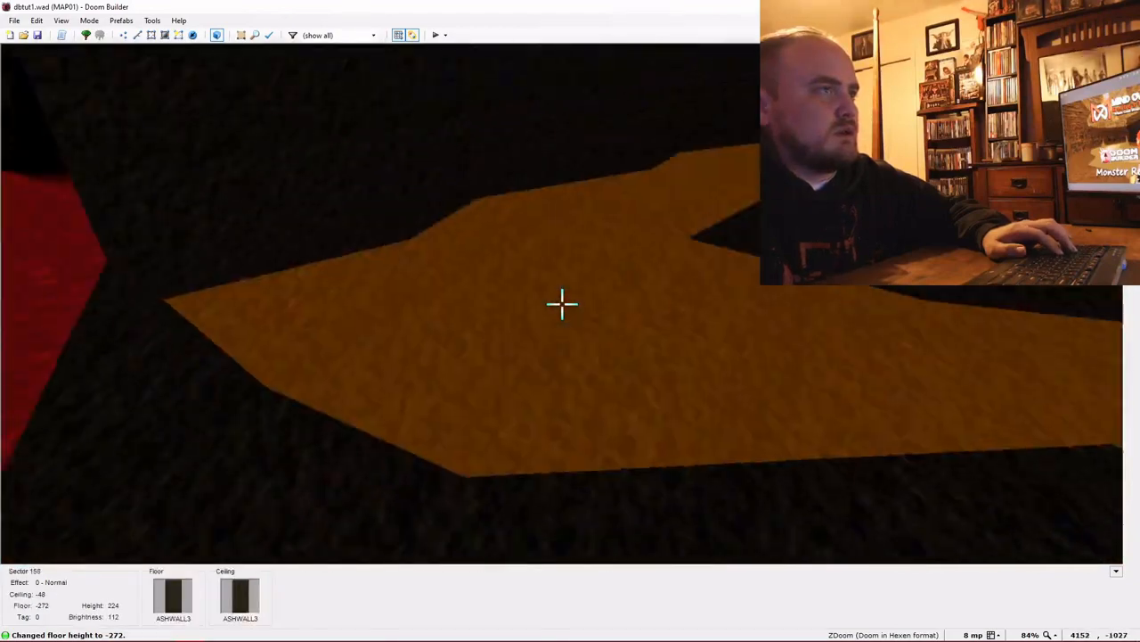
{"action": "scroll", "coordinate": [562, 304], "scroll_direction": "down", "scroll_amount": 1}
{"action": "key", "text": "w"}
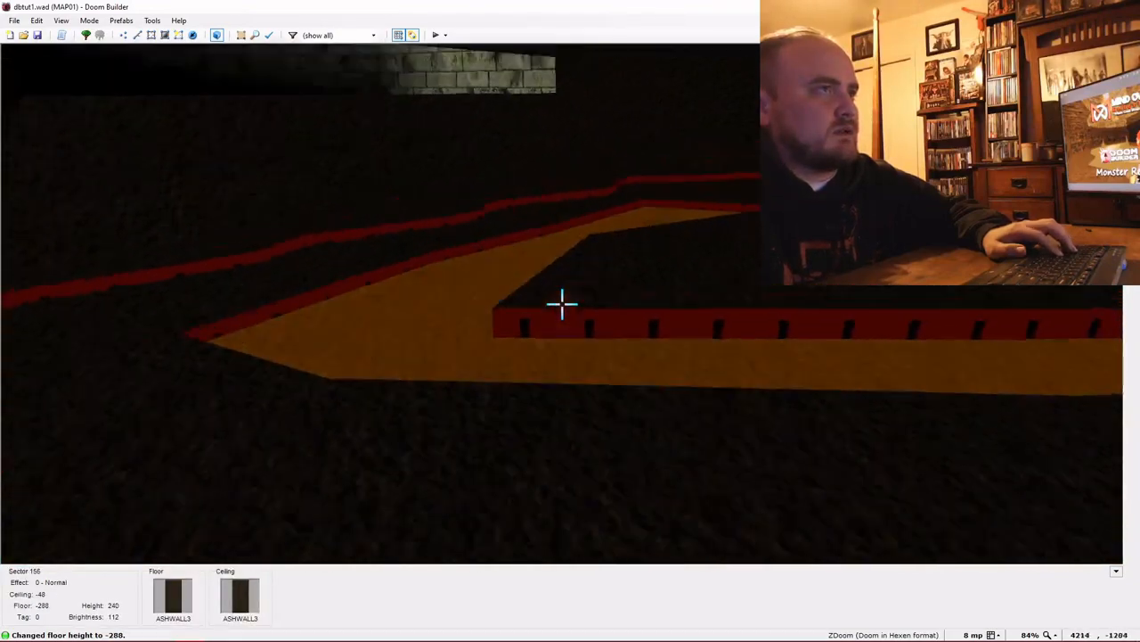
{"action": "scroll", "coordinate": [562, 304], "scroll_direction": "down", "scroll_amount": 1}
{"action": "key", "text": "w"}
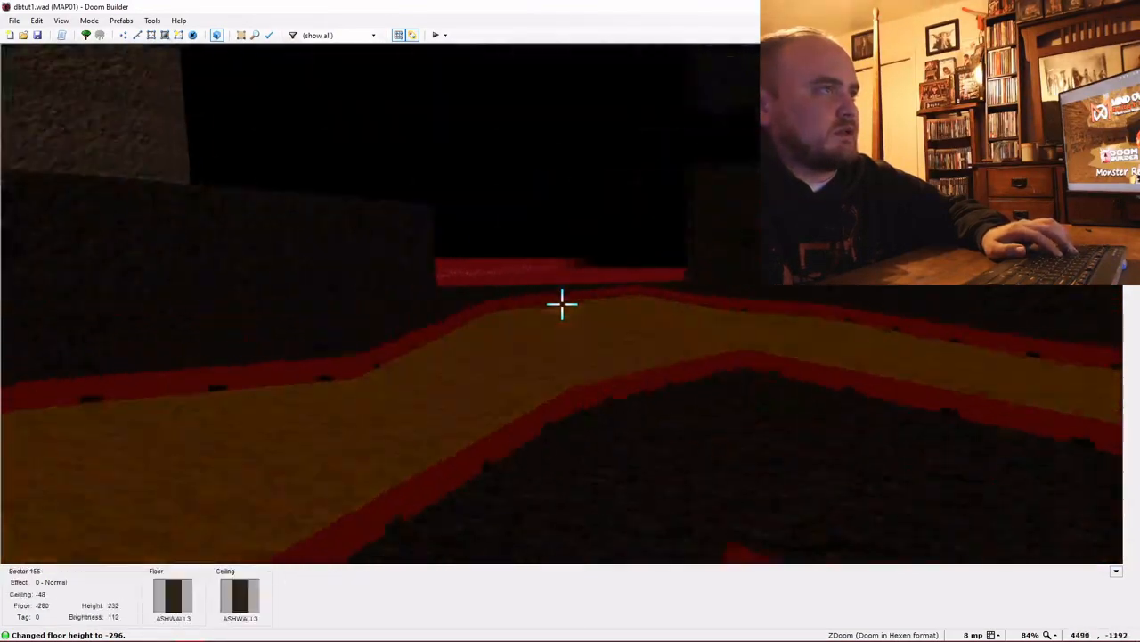
{"action": "key", "text": "w"}
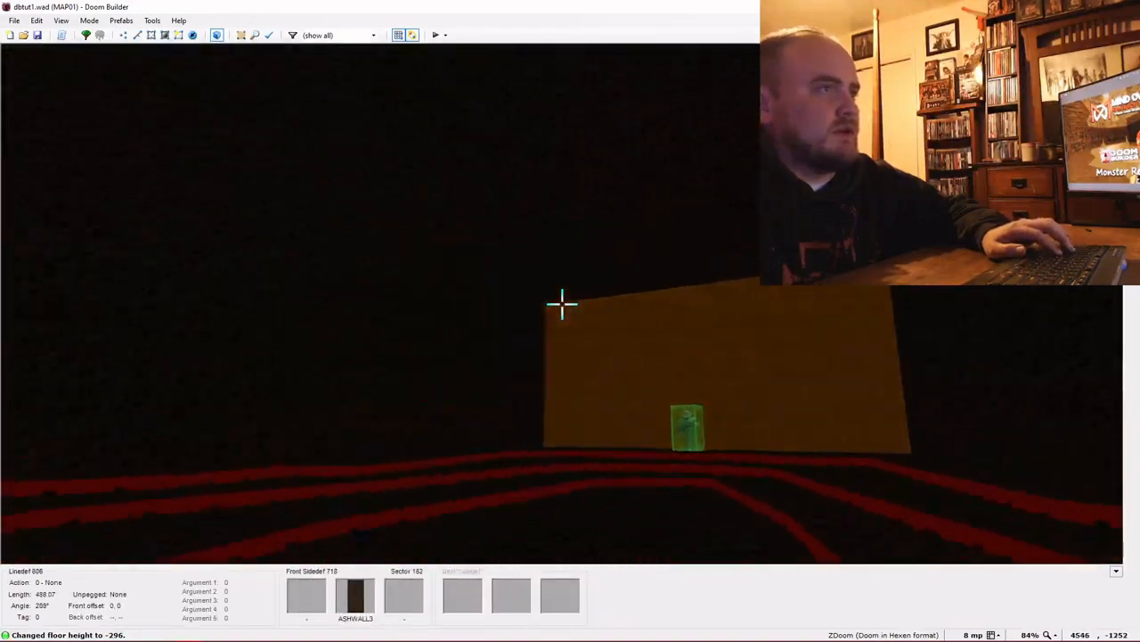
Step the nested cave ceilings up to -40 for the outer ring, -32 for the middle ring and -24 for the innermost sector
{"action": "scroll", "coordinate": [561, 304], "scroll_direction": "up", "scroll_amount": 1}
{"action": "key", "text": "w"}
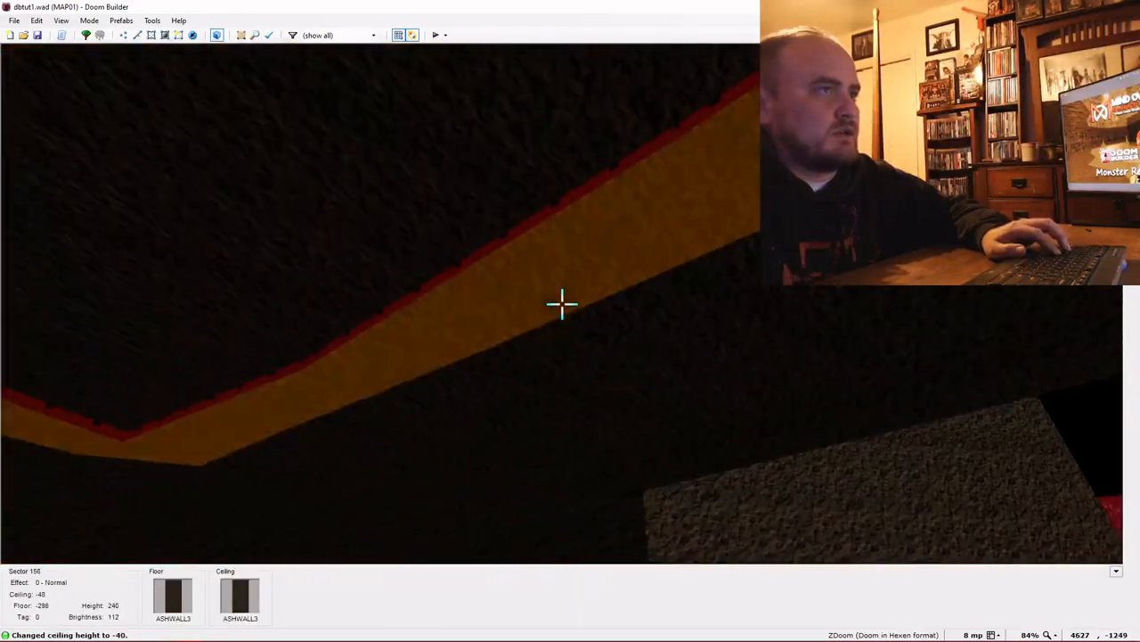
{"action": "key", "text": "w"}
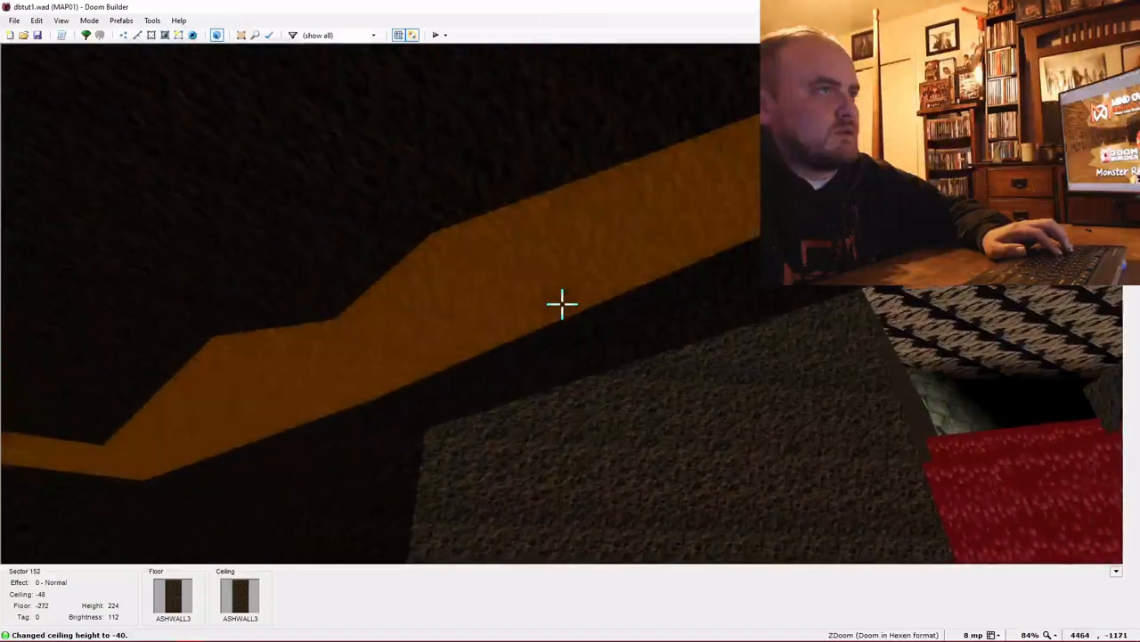
{"action": "key", "text": "w"}
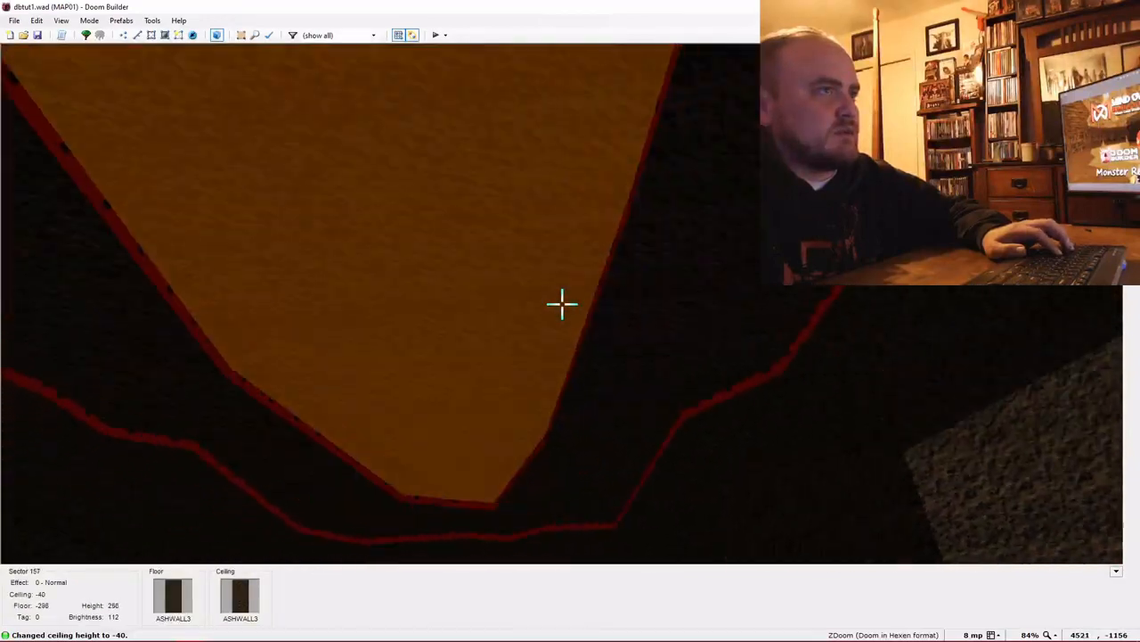
{"action": "key", "text": "w"}
{"action": "scroll", "coordinate": [561, 303], "scroll_direction": "up", "scroll_amount": 1}
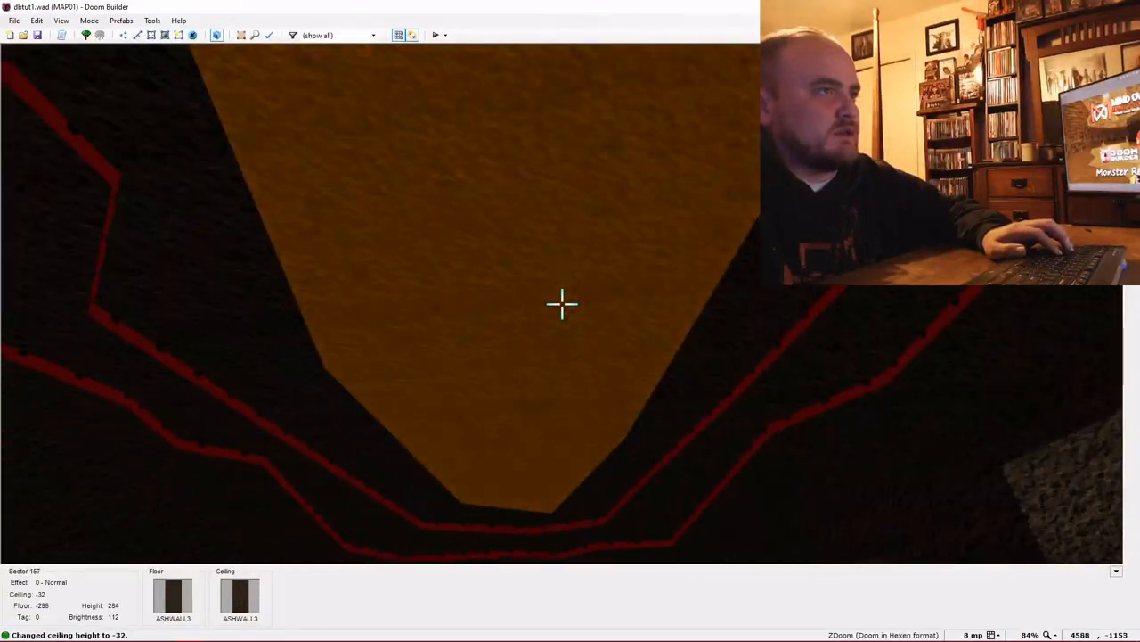
{"action": "key", "text": "w"}
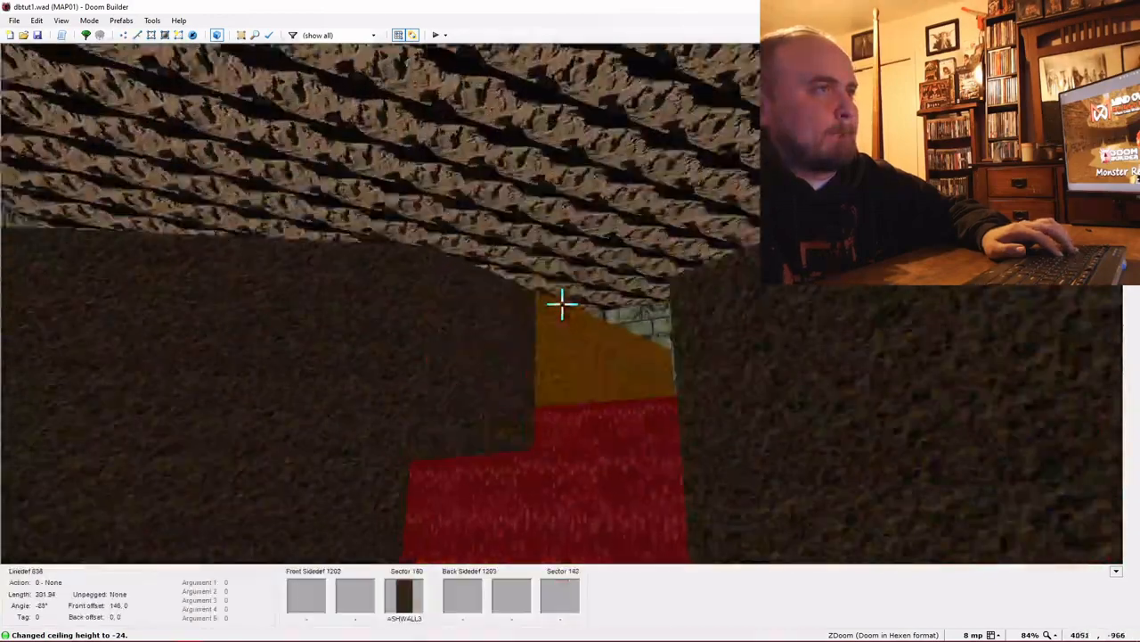
Copy the F_SKY1 flat from the outdoor ceiling and paste it onto the innermost cave sector's ceiling
{"action": "key", "text": "ctrl+c"}
{"action": "key", "text": "w"}
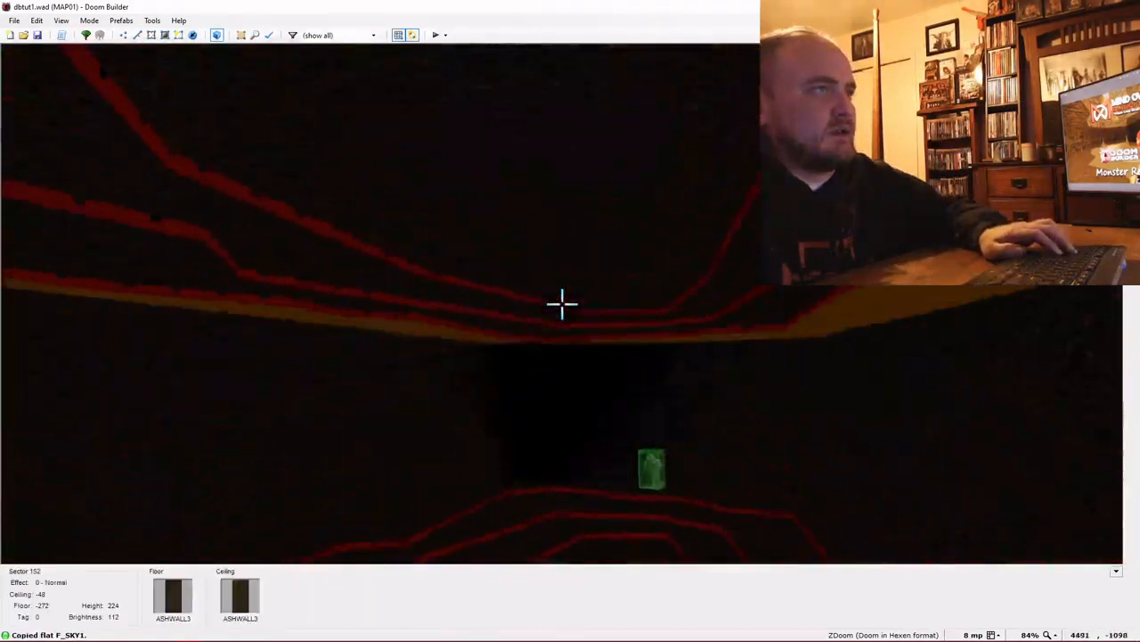
{"action": "key", "text": "w"}
{"action": "key", "text": "w"}
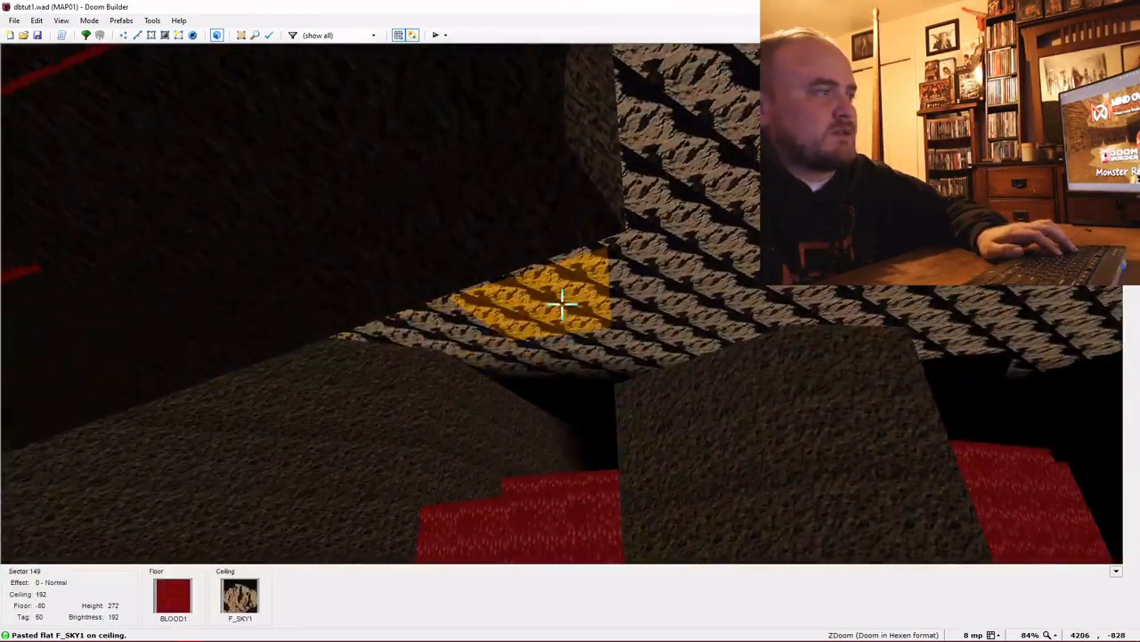
{"action": "key", "text": "w"}
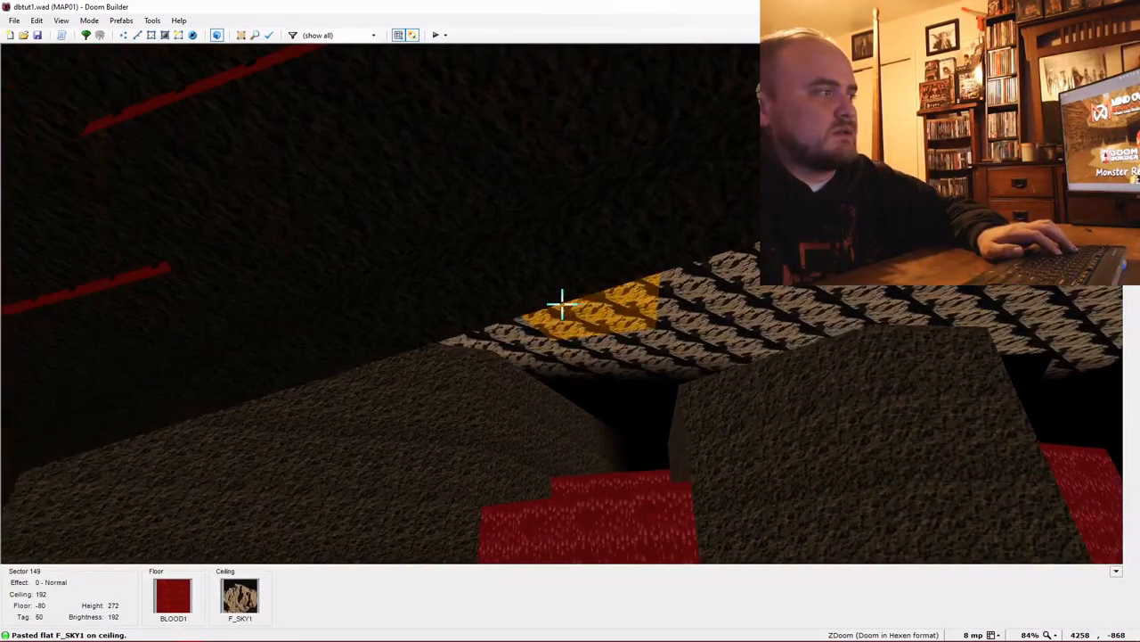
Raise the innermost cave sector's sky ceiling to a height of 64
{"action": "scroll", "coordinate": [561, 304], "scroll_direction": "up", "scroll_amount": 4}
{"action": "key", "text": "w"}
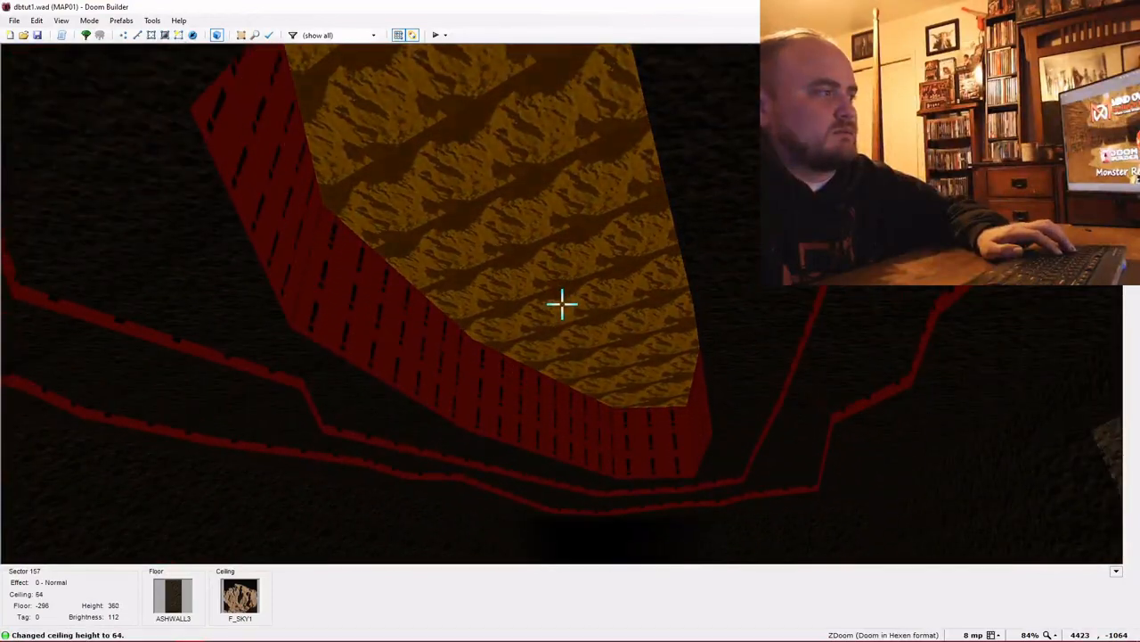
{"action": "scroll", "coordinate": [561, 304], "scroll_direction": "up", "scroll_amount": 2}
{"action": "key", "text": "w"}
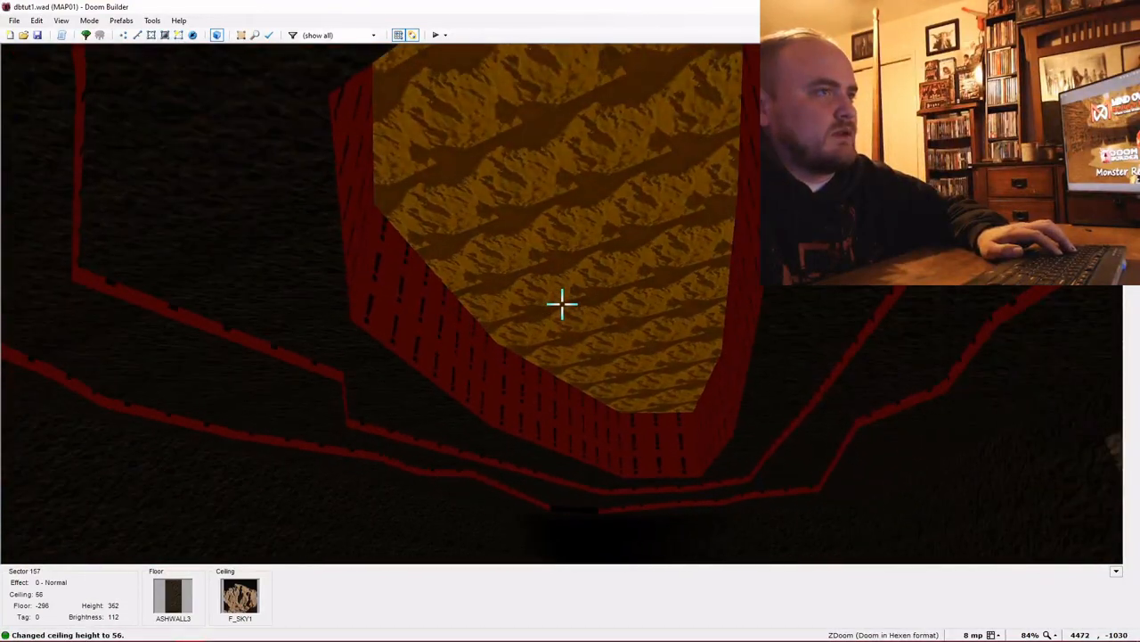
{"action": "key", "text": "e"}
Set the brightness of the innermost sector under the sky opening to 192
{"action": "scroll", "coordinate": [563, 304], "scroll_direction": "up", "scroll_amount": 2, "text": "ctrl"}
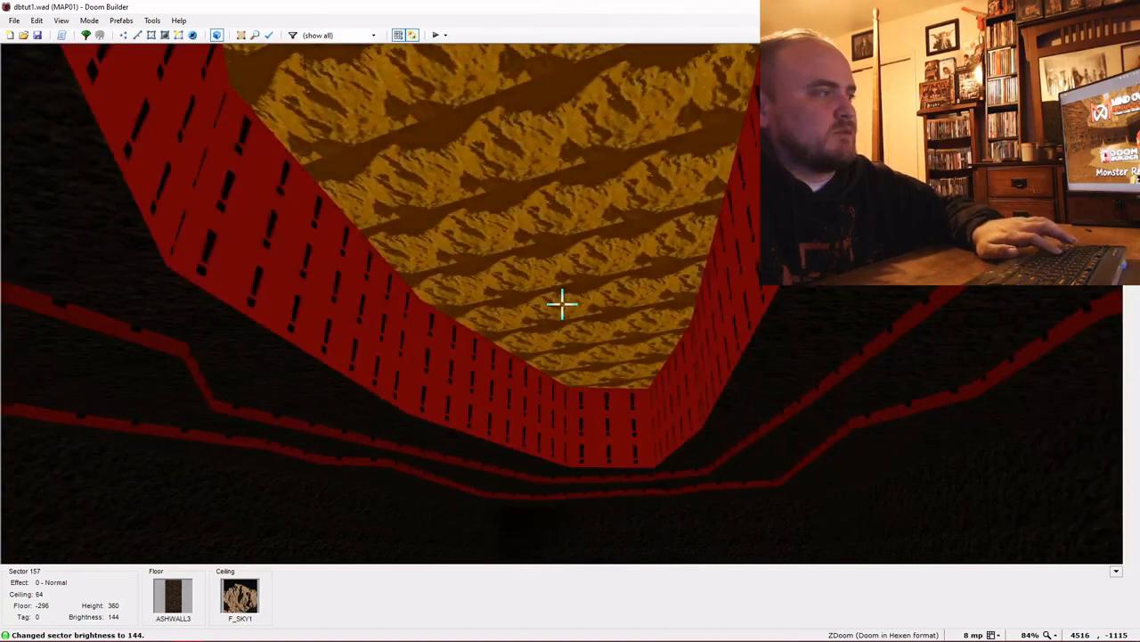
{"action": "scroll", "coordinate": [562, 303], "scroll_direction": "up", "scroll_amount": 2, "text": "ctrl"}
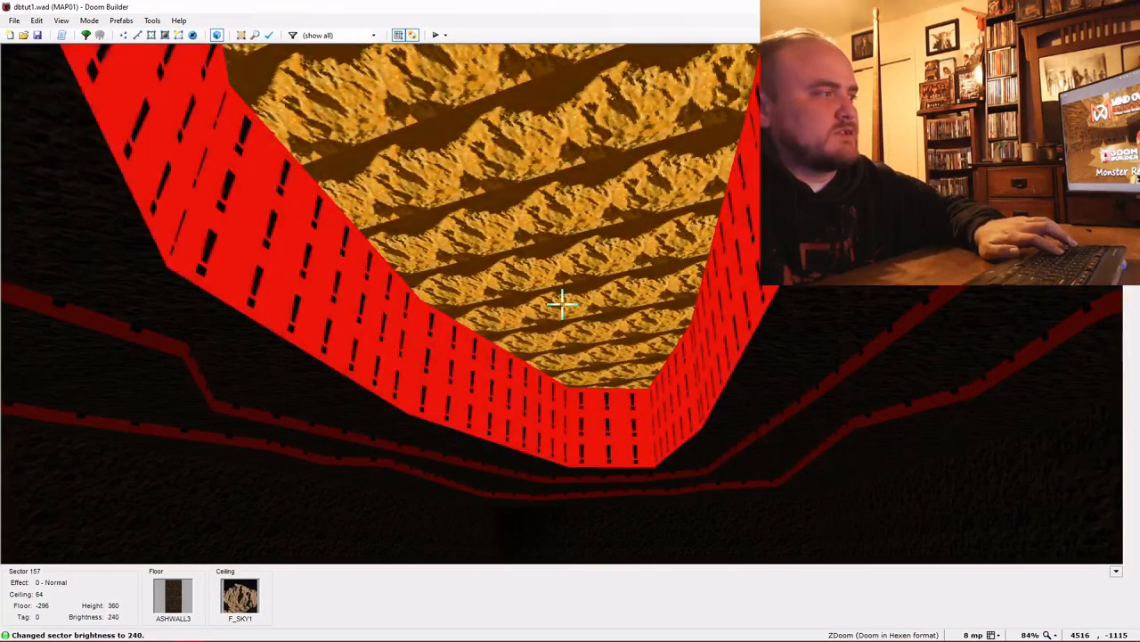
{"action": "key", "text": "e"}
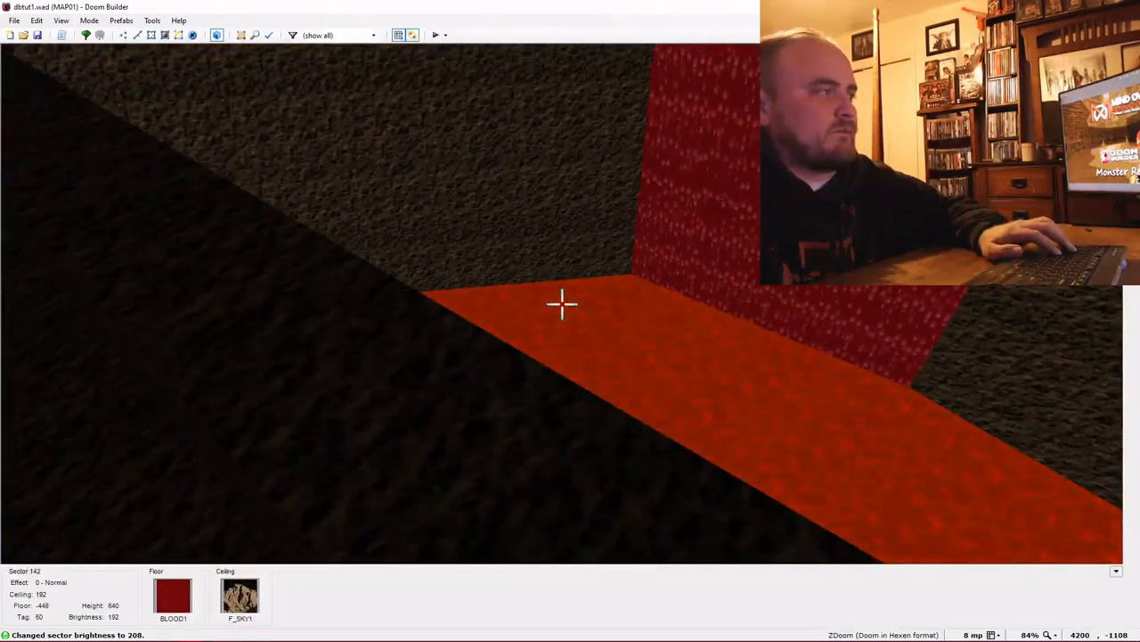
{"action": "key", "text": "e"}
{"action": "key", "text": "e"}
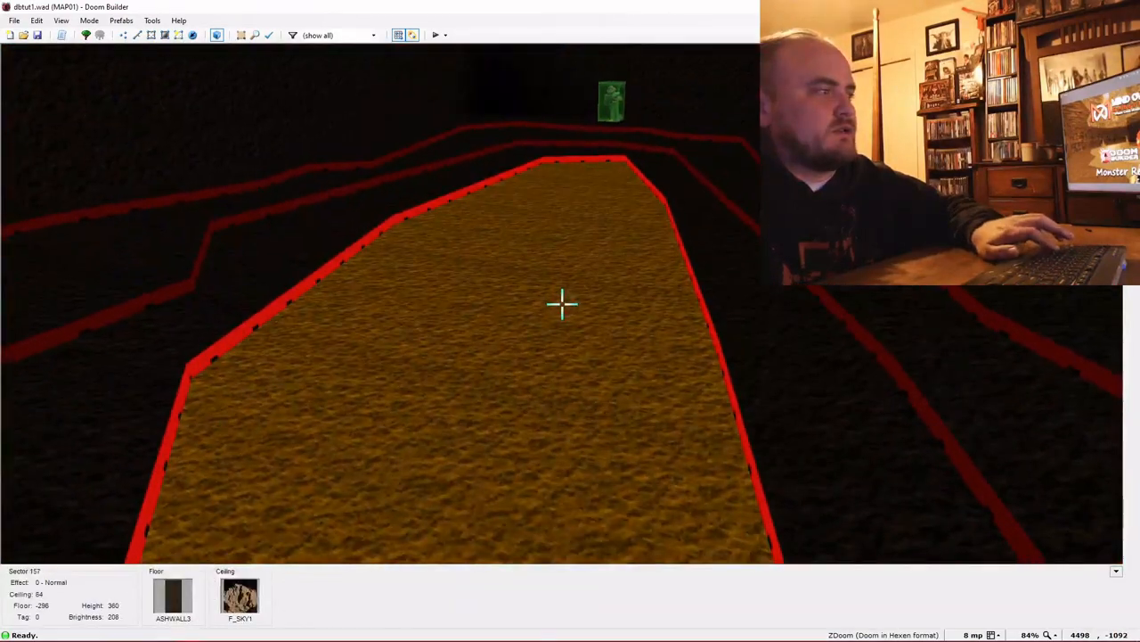
{"action": "scroll", "coordinate": [562, 304], "scroll_direction": "down", "scroll_amount": 2, "text": "ctrl"}
{"action": "scroll", "coordinate": [562, 304], "scroll_direction": "up", "scroll_amount": 1, "text": "ctrl"}
{"action": "key", "text": "d"}
{"action": "key", "text": "e"}
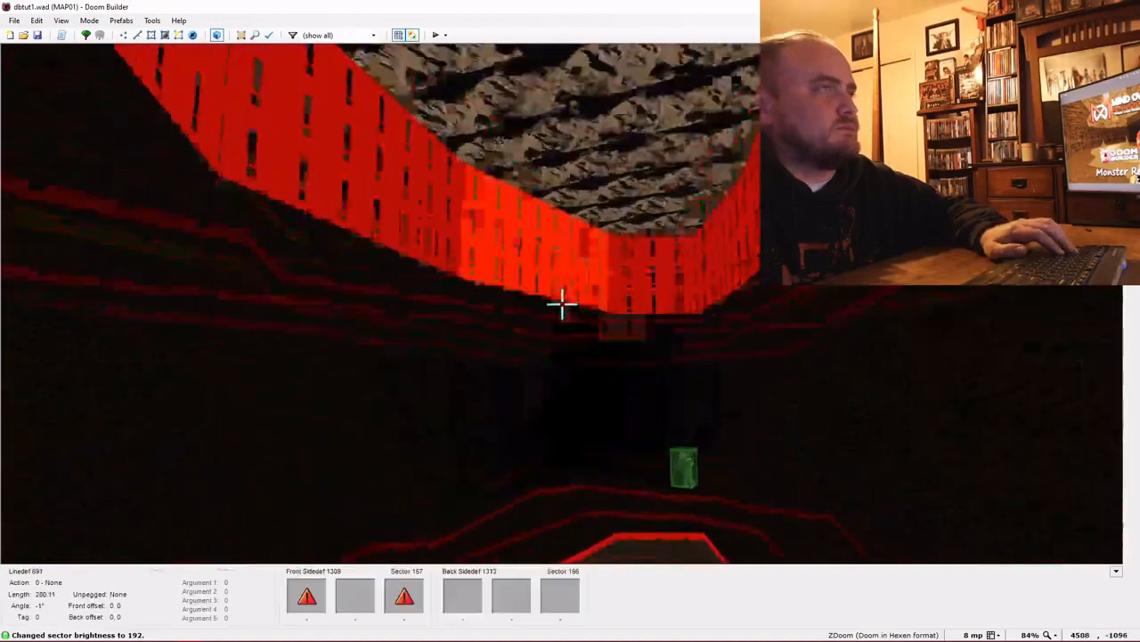
Paste the ASHWALL3 texture onto the untextured upper walls of the skylight shaft and the stepped cave ceiling rings
{"action": "key", "text": "s"}
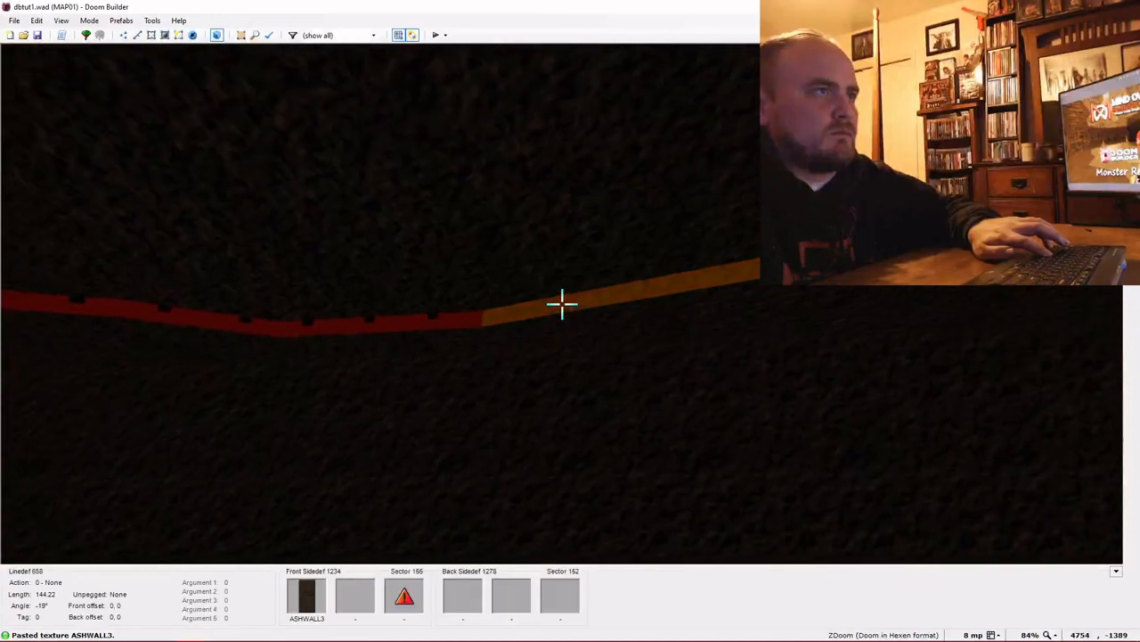
{"action": "key", "text": "ctrl+v"}
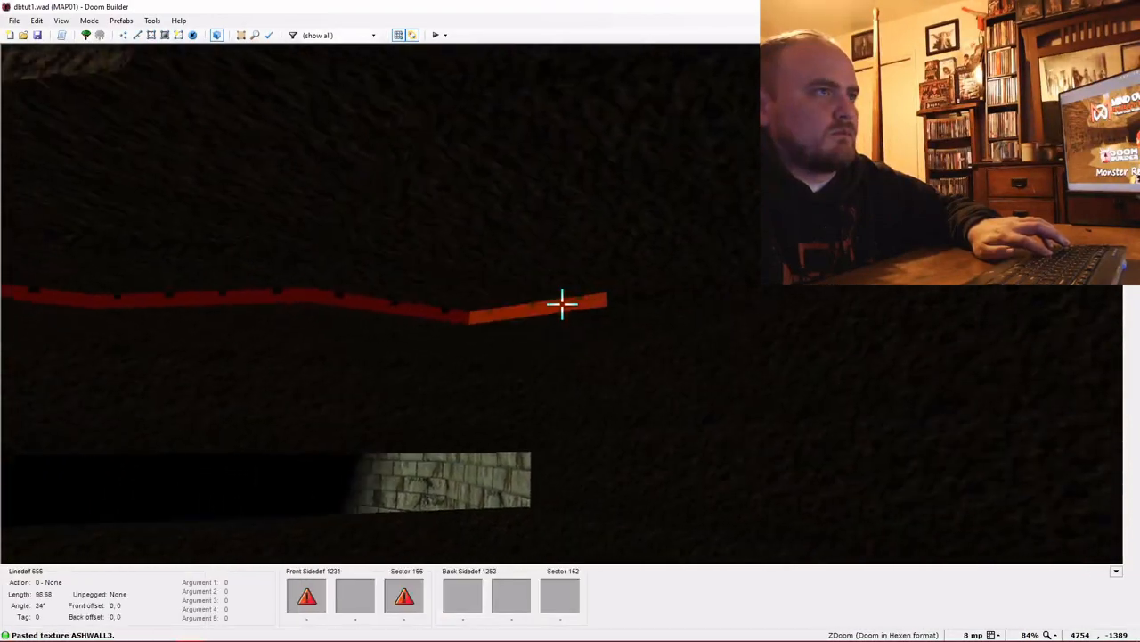
{"action": "key", "text": "ctrl+v"}
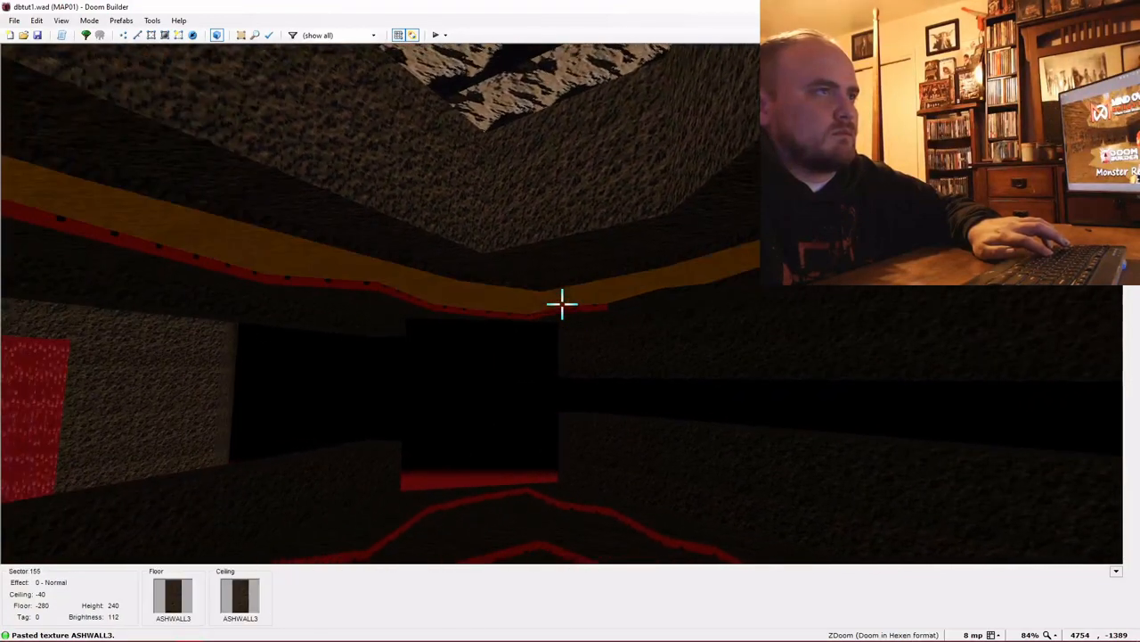
{"action": "key", "text": "e"}
{"action": "key", "text": "e"}
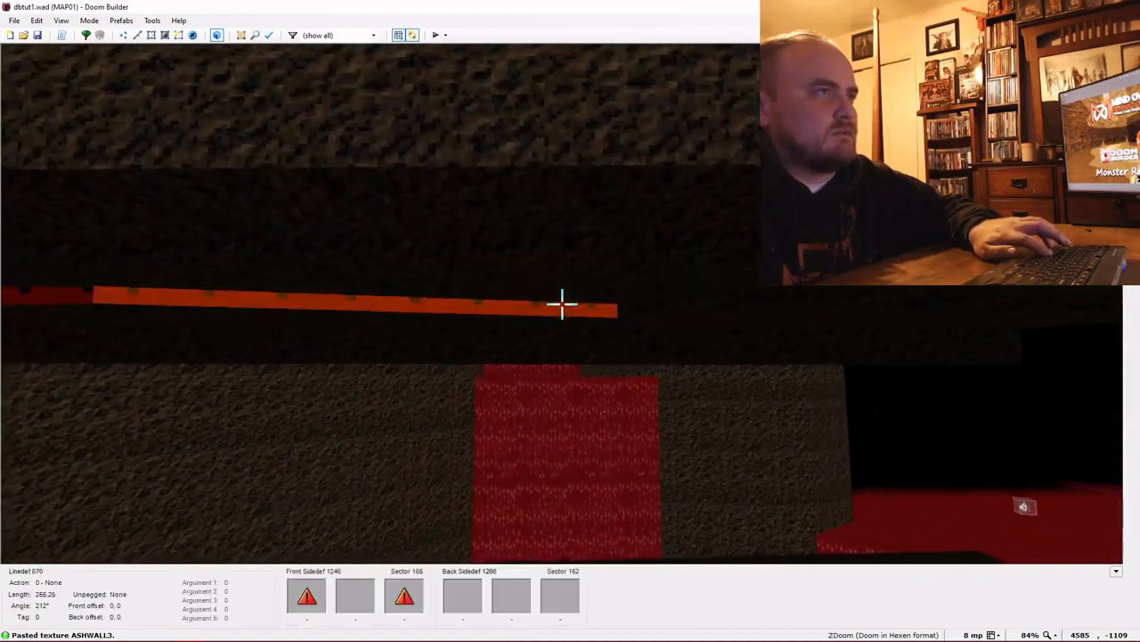
{"action": "key", "text": "w"}
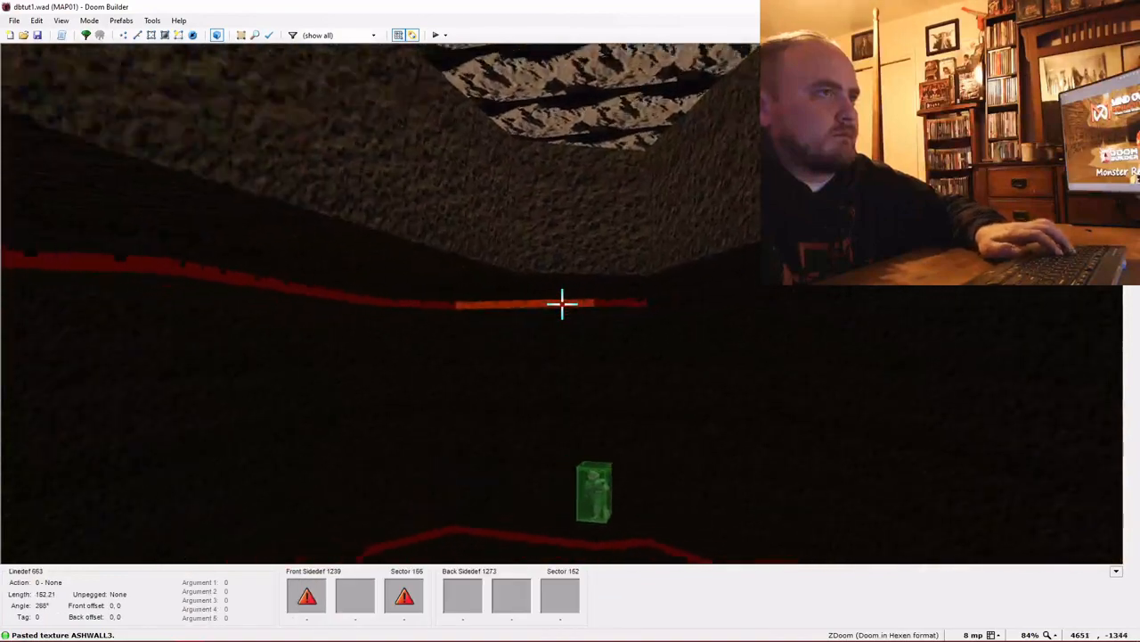
{"action": "key", "text": "w"}
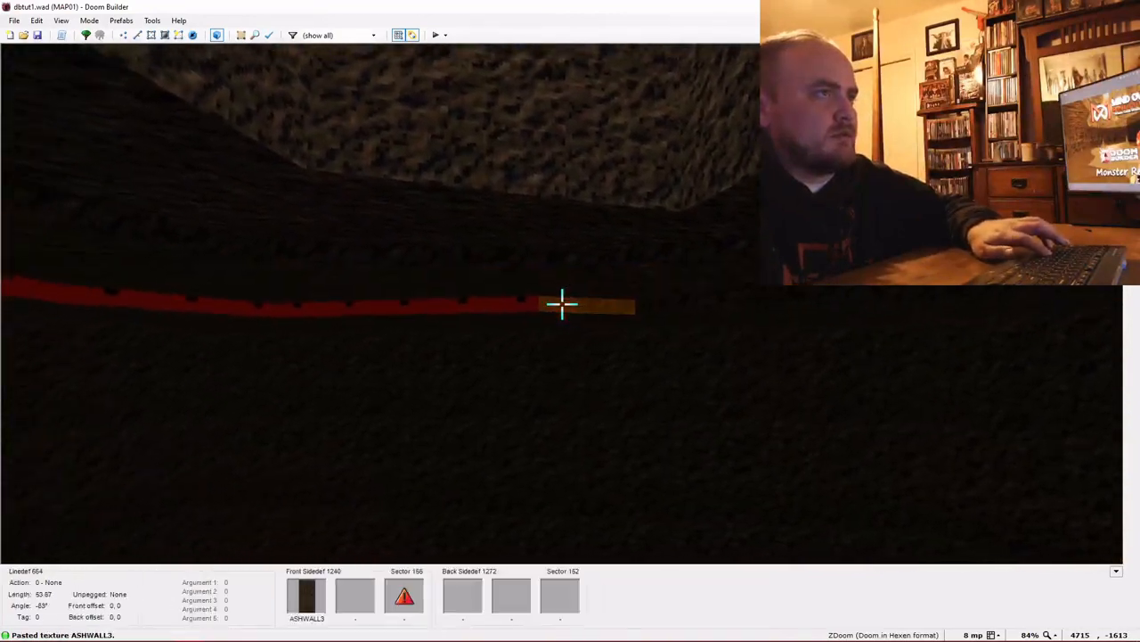
{"action": "key", "text": "ctrl+v"}
{"action": "key", "text": "ctrl+v"}
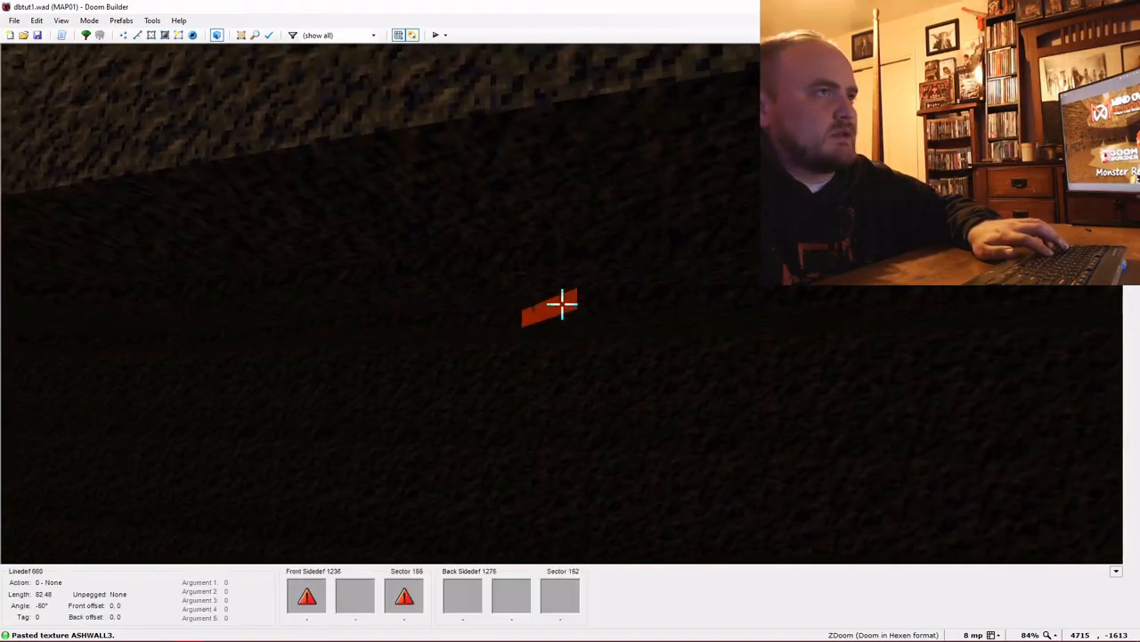
{"action": "key", "text": "w"}
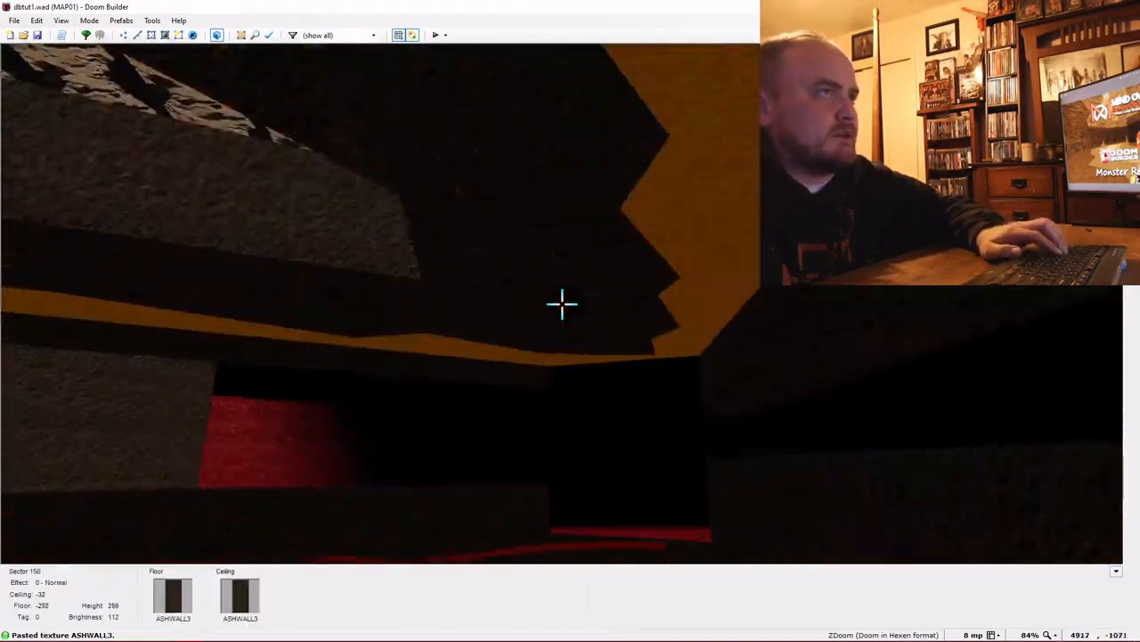
Lower the ceiling of the cave sector surrounding the nested rings to -64
{"action": "key", "text": "s"}
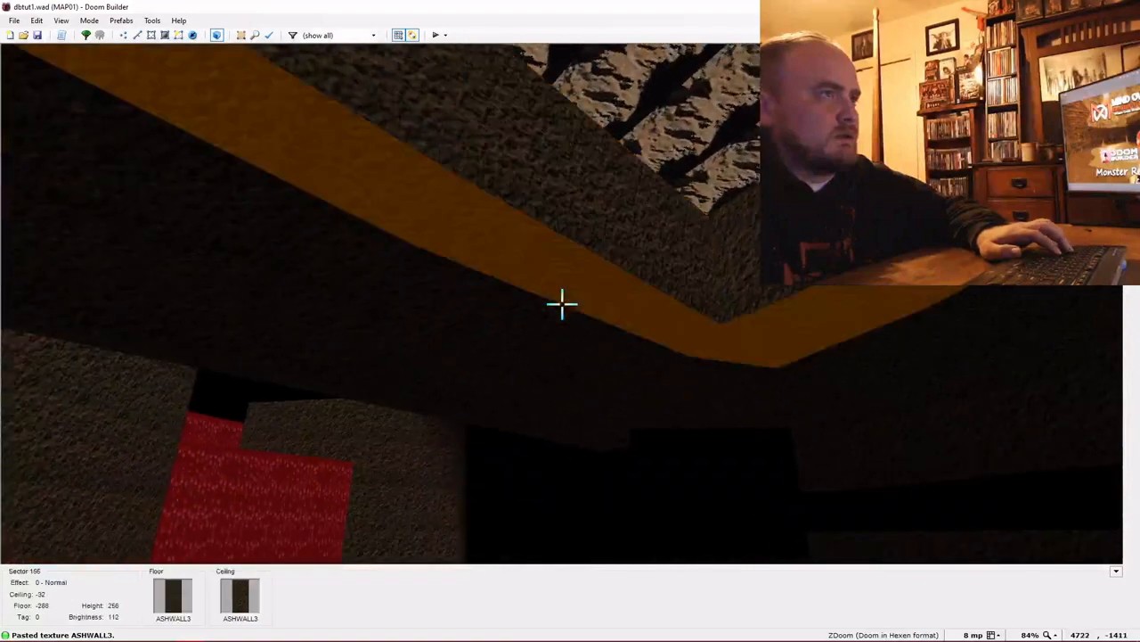
{"action": "key", "text": "d"}
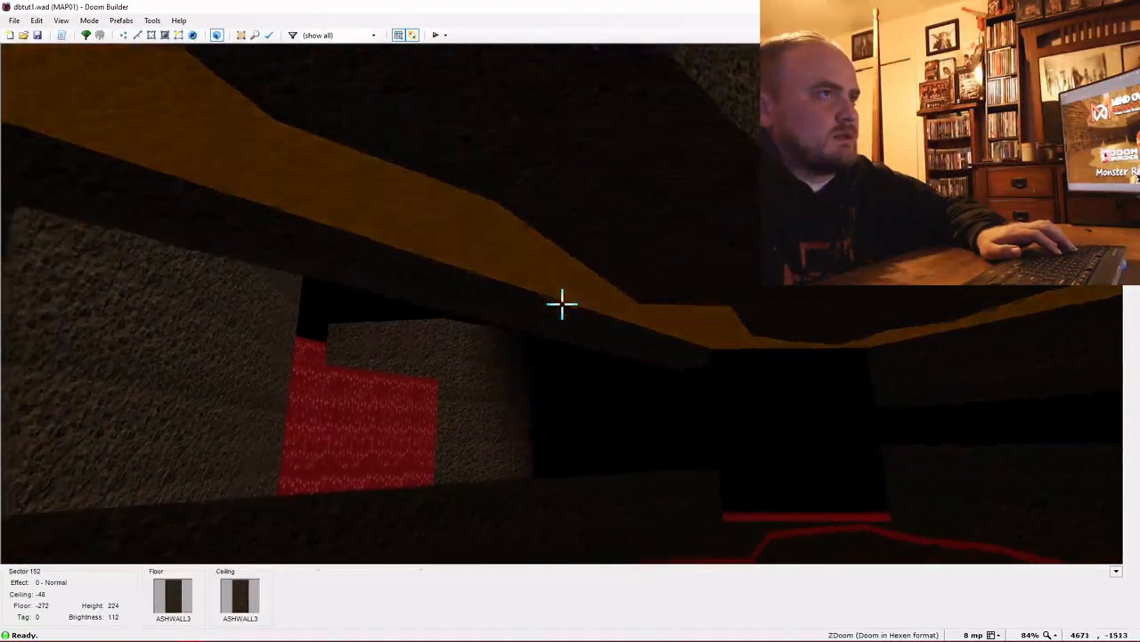
{"action": "key", "text": "a"}
{"action": "scroll", "coordinate": [562, 304], "scroll_direction": "down", "scroll_amount": 1}
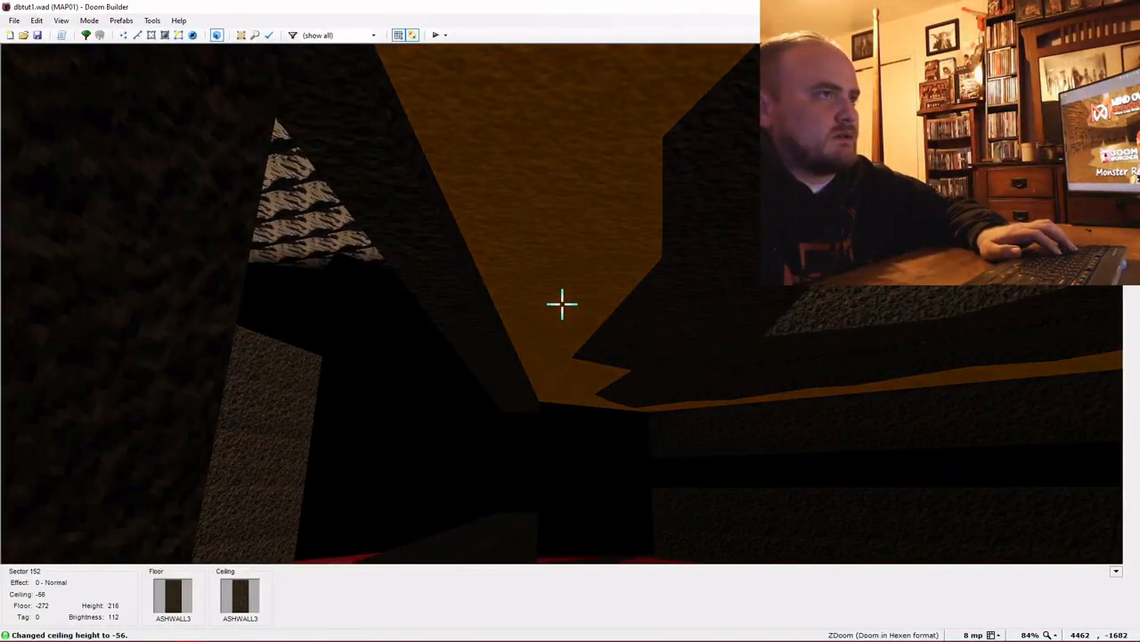
{"action": "scroll", "coordinate": [562, 303], "scroll_direction": "down", "scroll_amount": 1}
{"action": "key", "text": "w"}
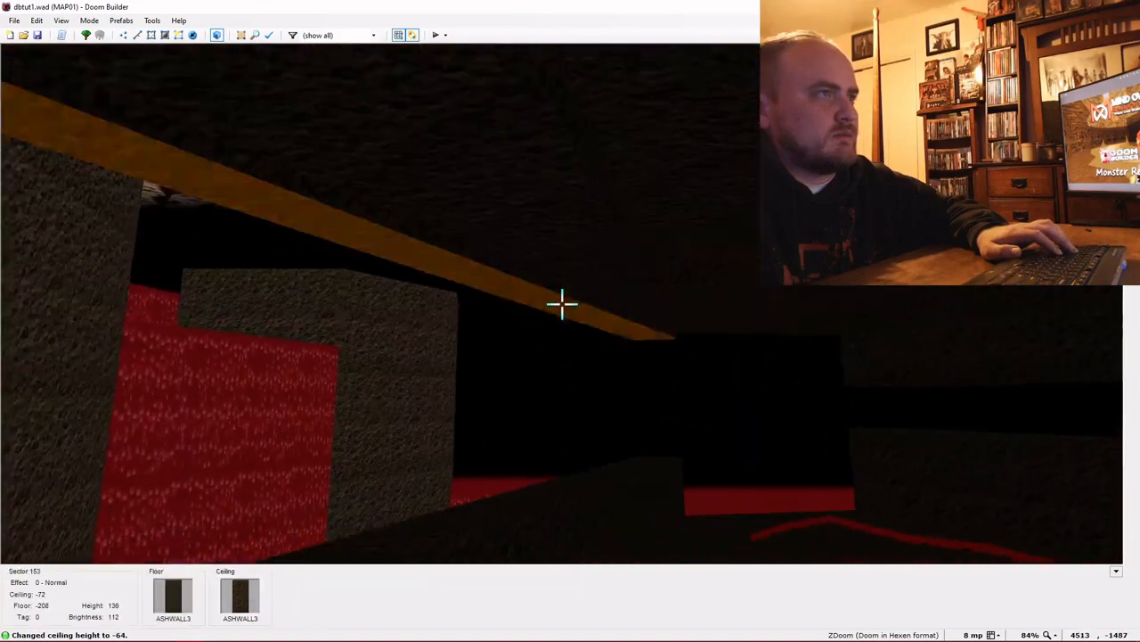
Lower the nested cave ceilings to -56 for the outer ring and -40 for the middle ring
{"action": "key", "text": "e"}
{"action": "scroll", "coordinate": [562, 303], "scroll_direction": "down", "scroll_amount": 1}
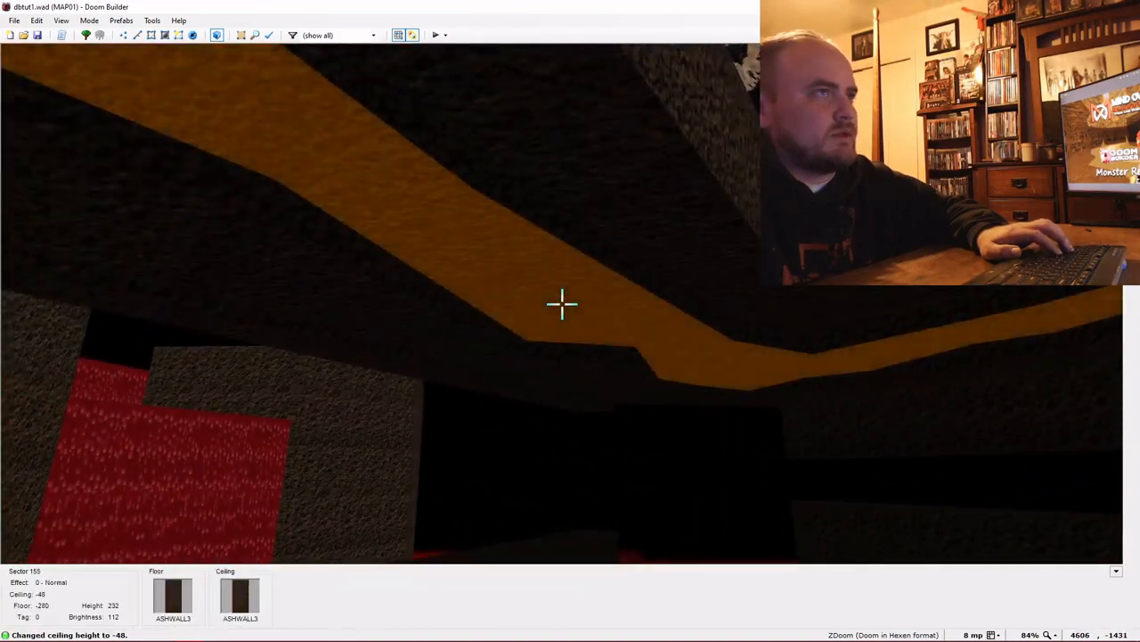
{"action": "scroll", "coordinate": [562, 304], "scroll_direction": "up", "scroll_amount": 1}
{"action": "key", "text": "w"}
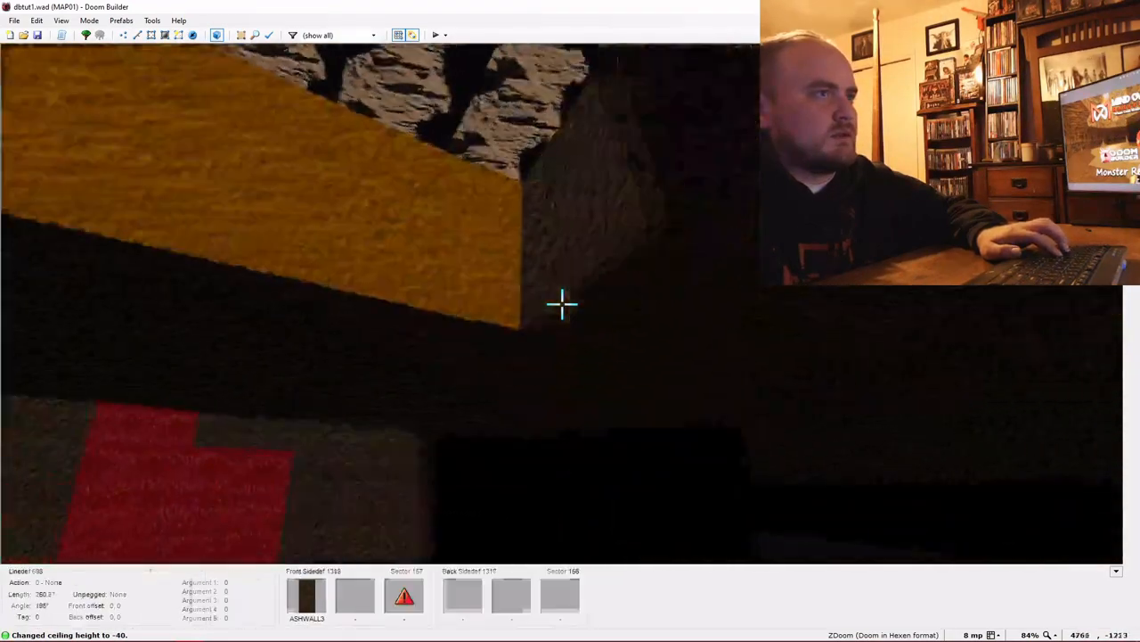
Widen the innermost sector under the skylight in Vertices Mode by pulling its outline vertices outward toward the middle ring
{"action": "key", "text": "e"}
{"action": "key", "text": "w"}
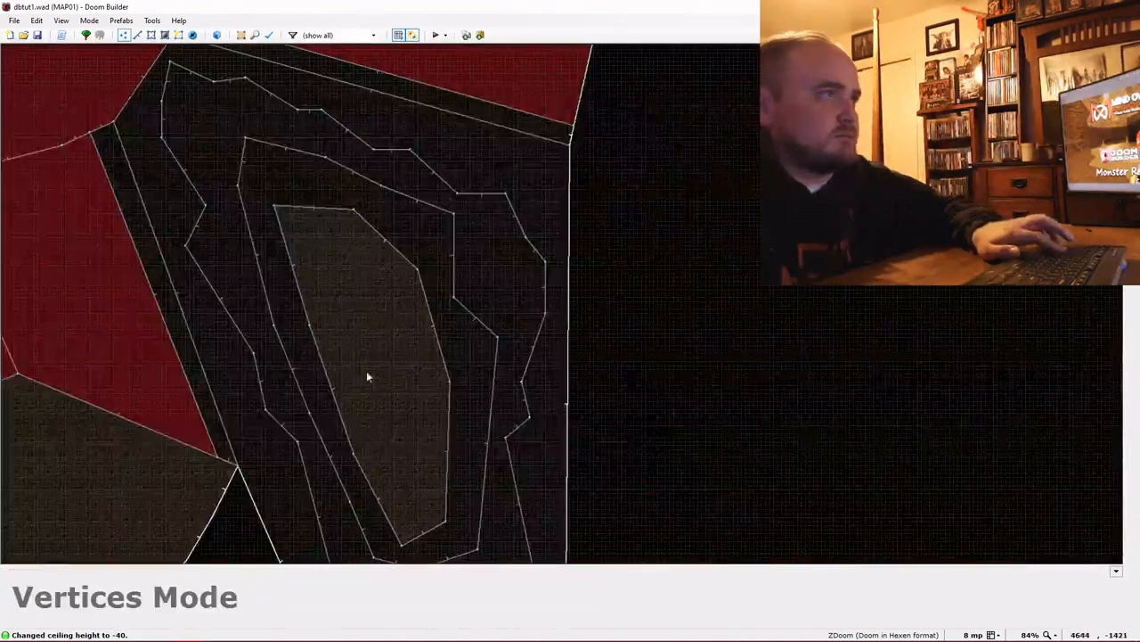
{"action": "right_click", "coordinate": [333, 393]}
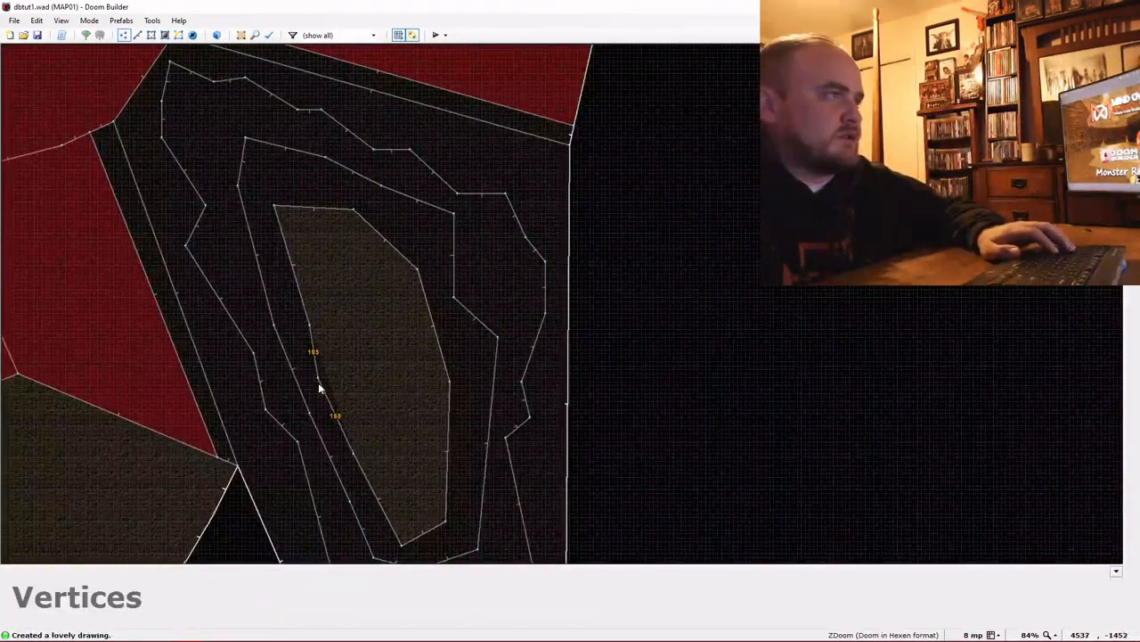
{"action": "left_click_drag", "start_coordinate": [319, 388], "coordinate": [289, 312]}
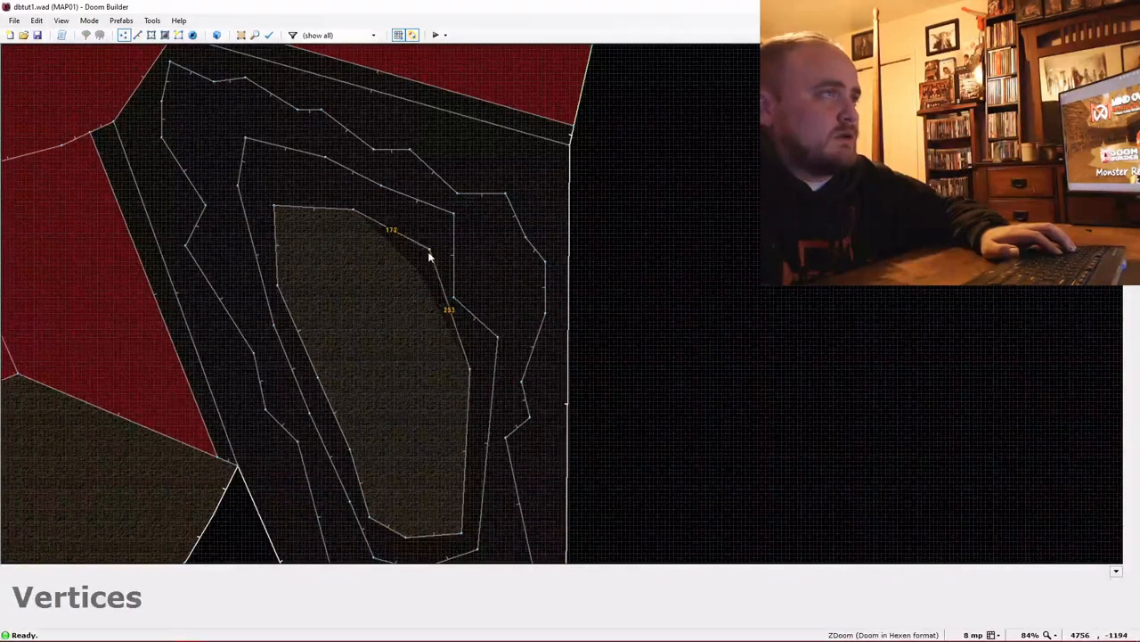
Copy the BLOOD1 flat and paste it onto the innermost cave sector's floor
{"action": "key", "text": "w"}
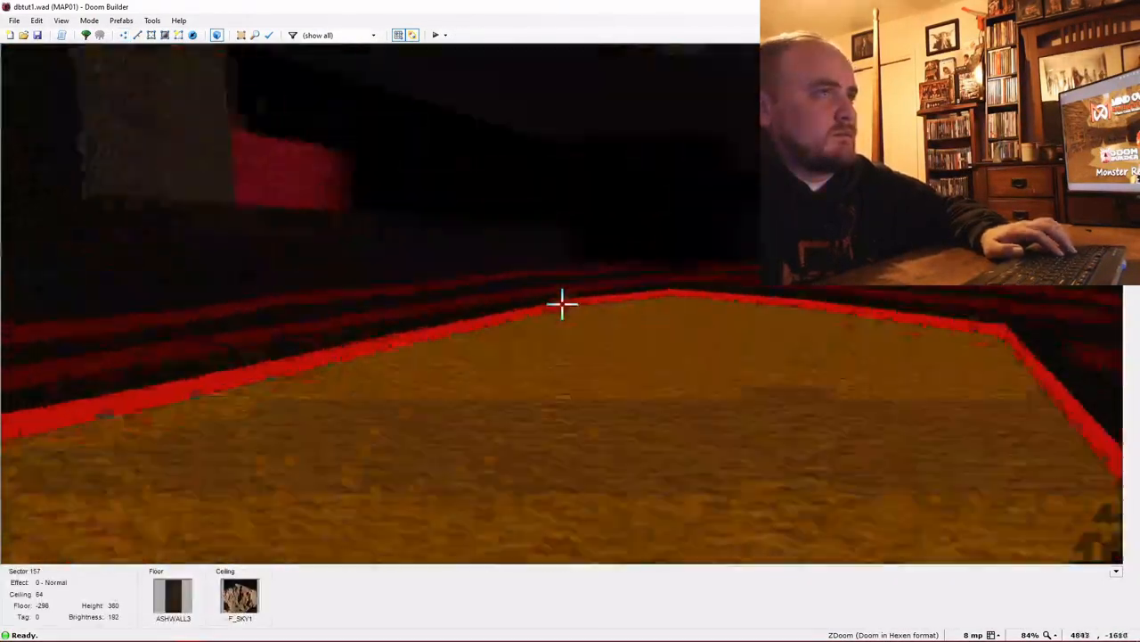
{"action": "key", "text": "e"}
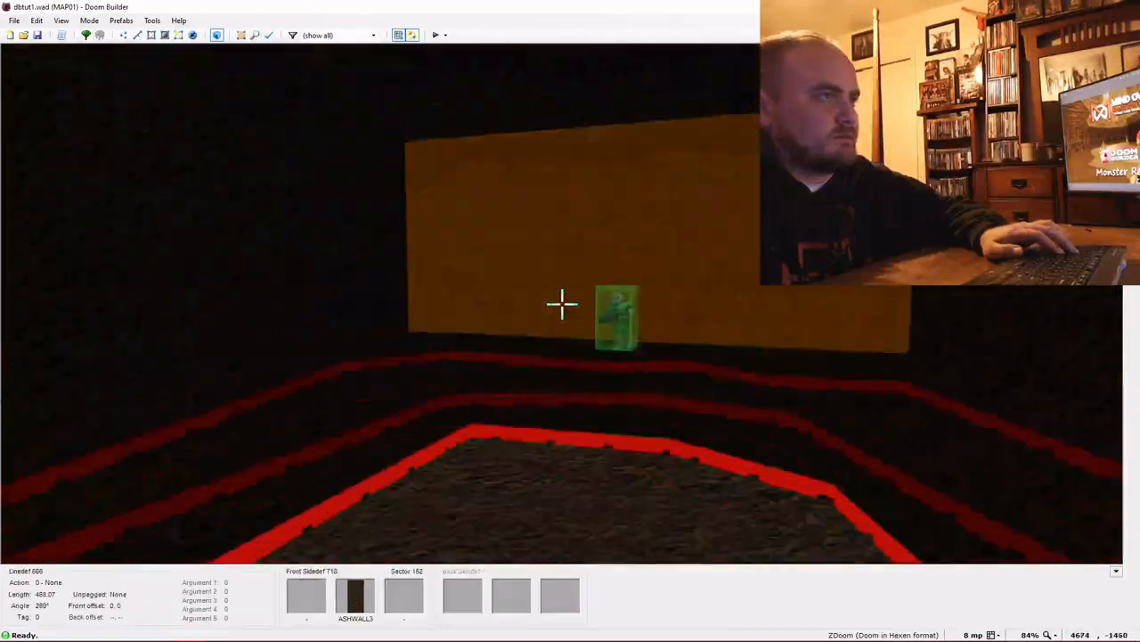
{"action": "key", "text": "f"}
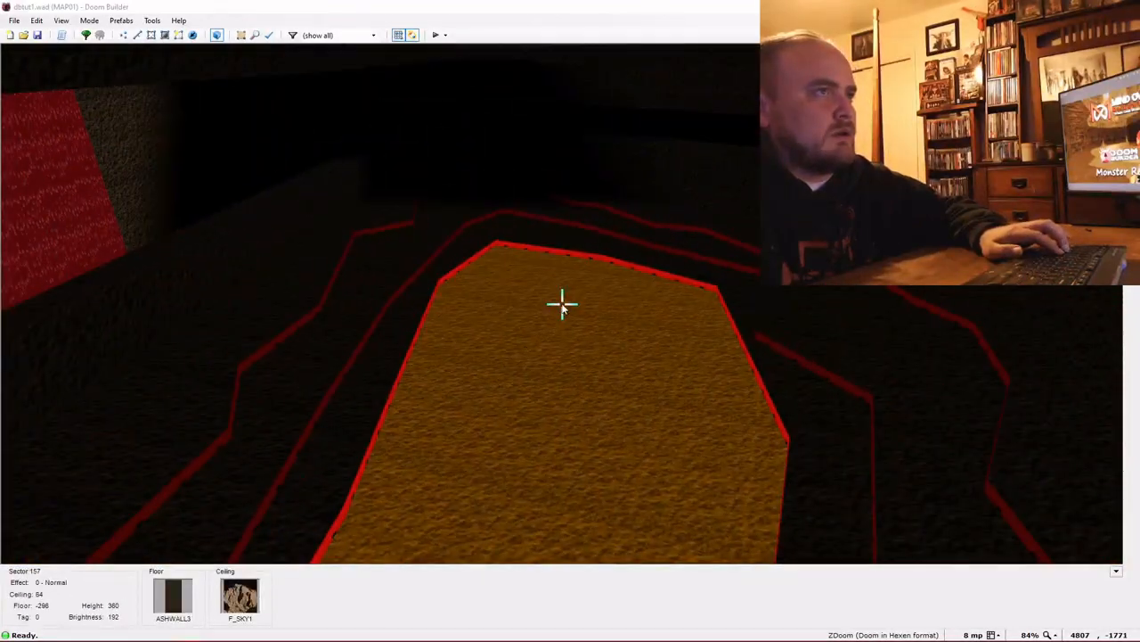
{"action": "right_click", "coordinate": [563, 304]}
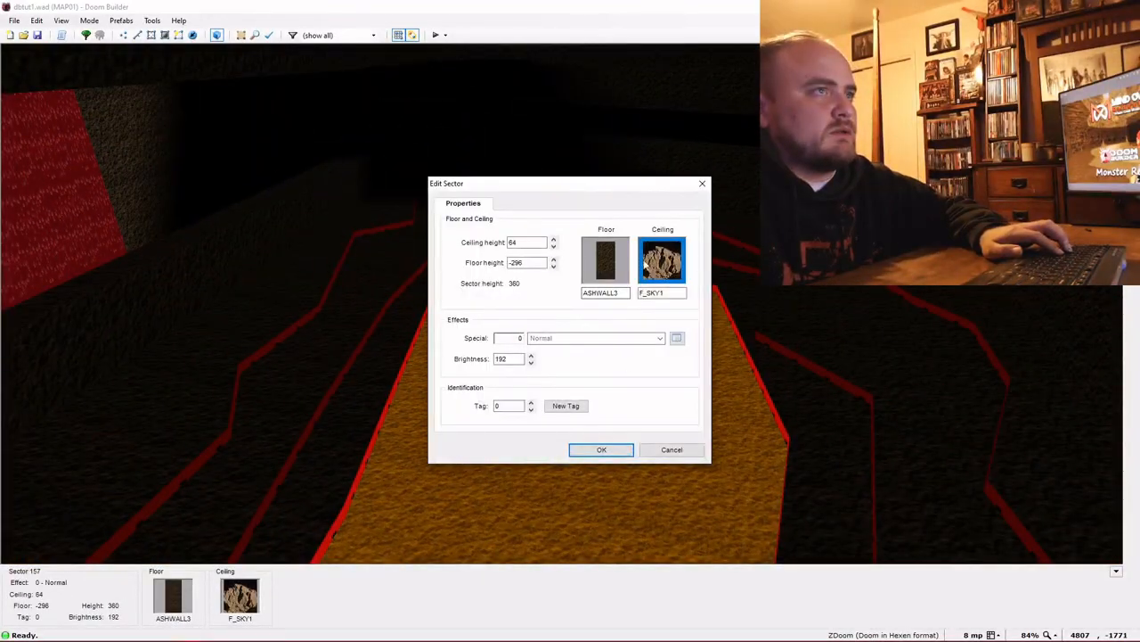
{"action": "left_click", "coordinate": [672, 449]}
{"action": "key", "text": "ctrl+c"}
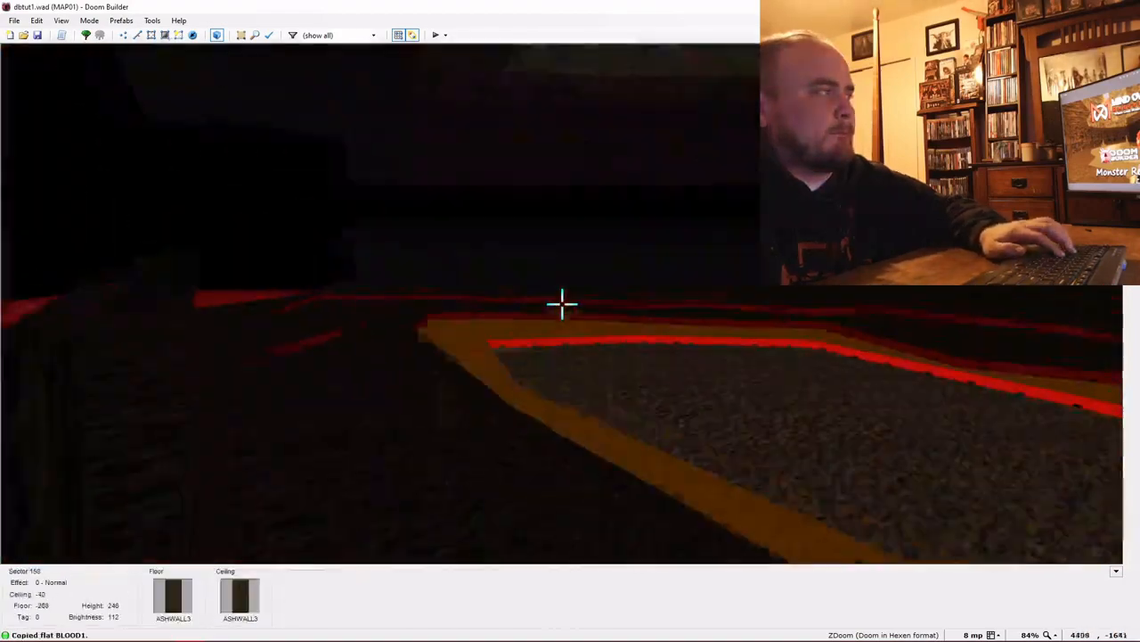
{"action": "key", "text": "ctrl+v"}
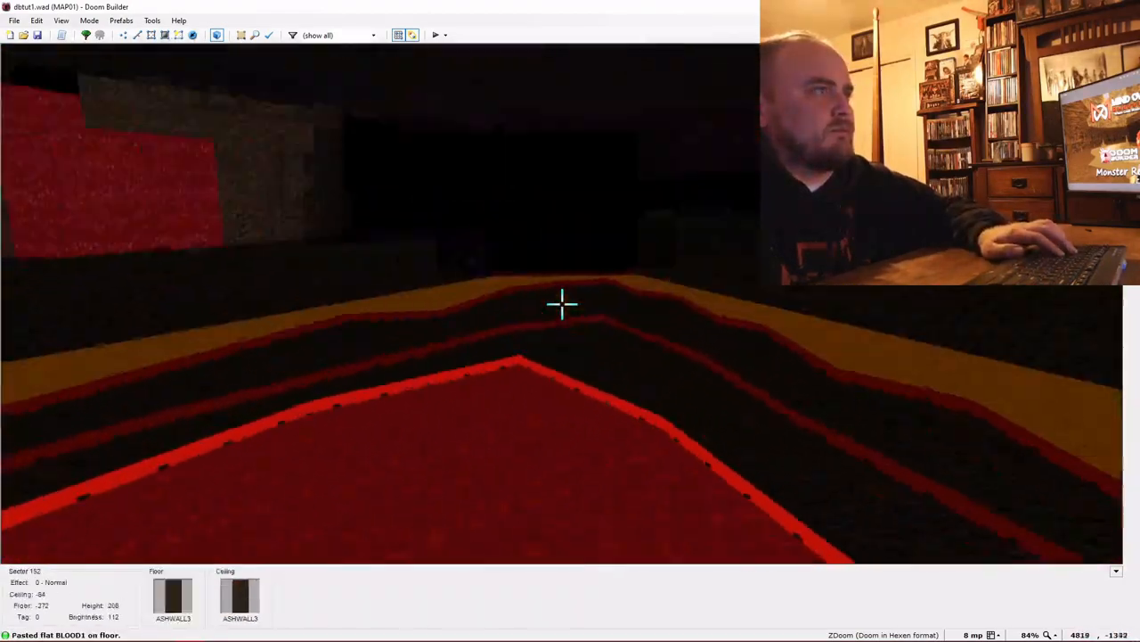
Set the floor flat of the middle ring around the blood pool to SLIME09 from the Rock textures
{"action": "key", "text": "e"}
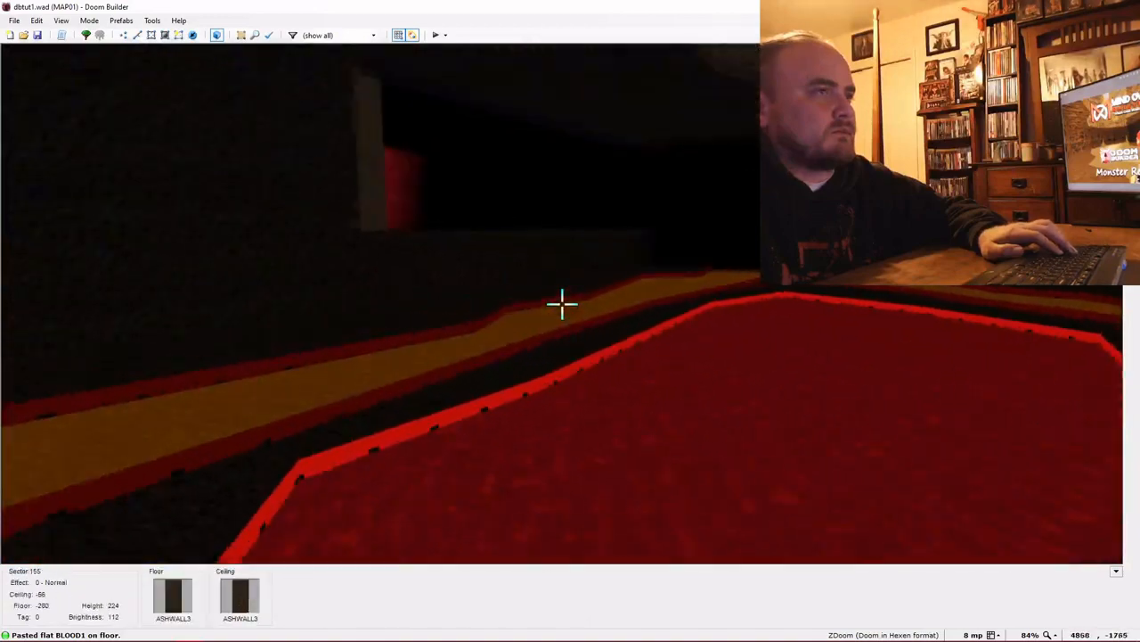
{"action": "key", "text": "e"}
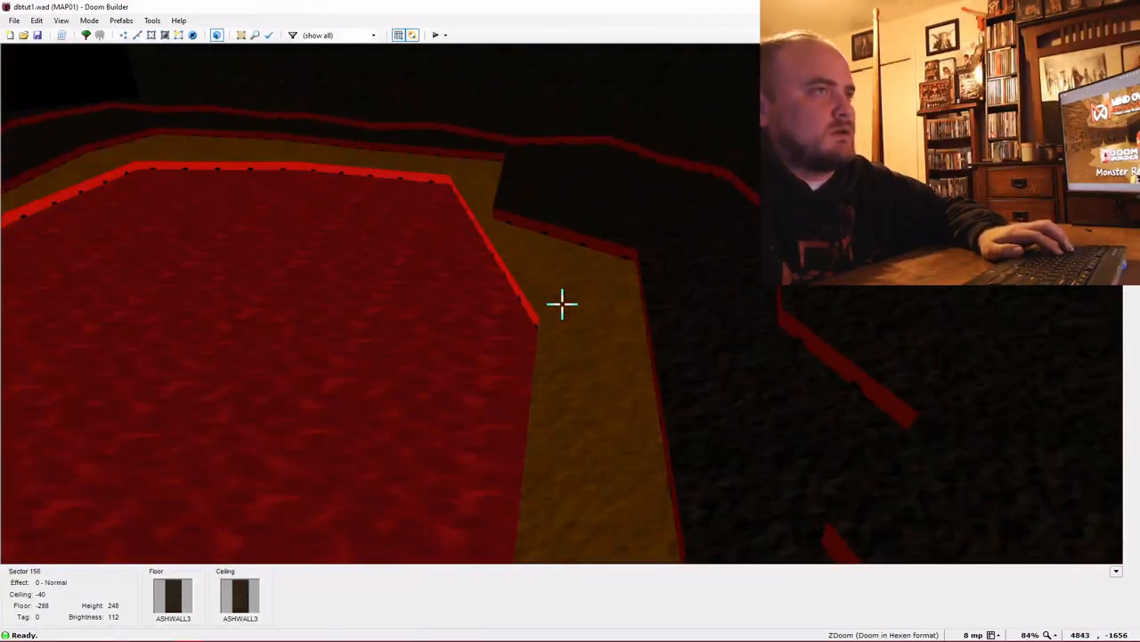
{"action": "right_click", "coordinate": [561, 302]}
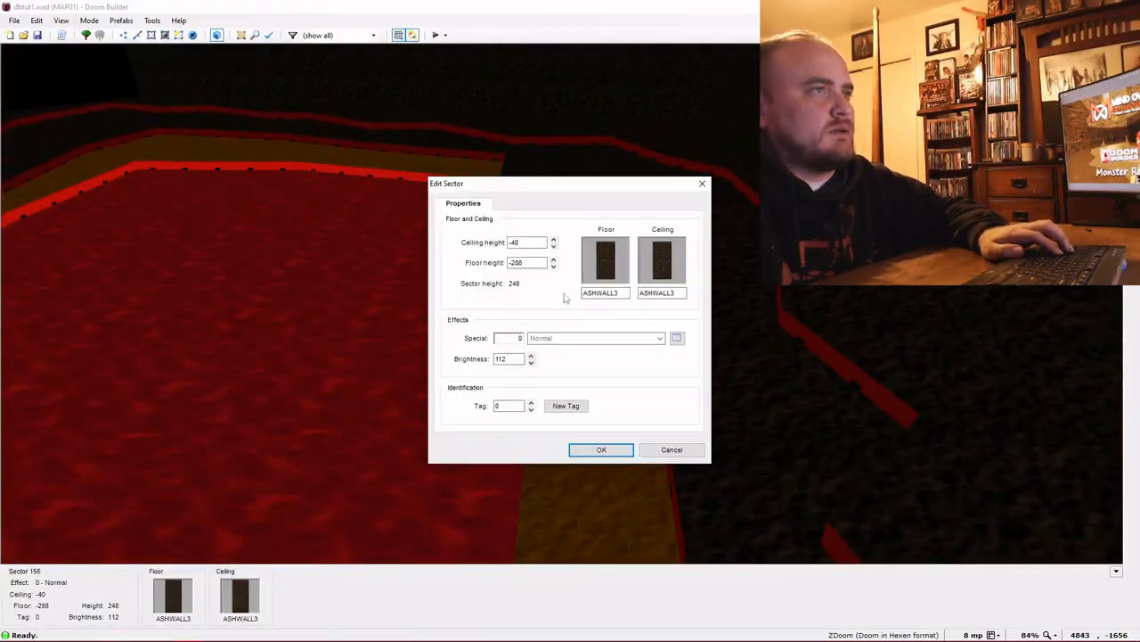
{"action": "left_click", "coordinate": [606, 263]}
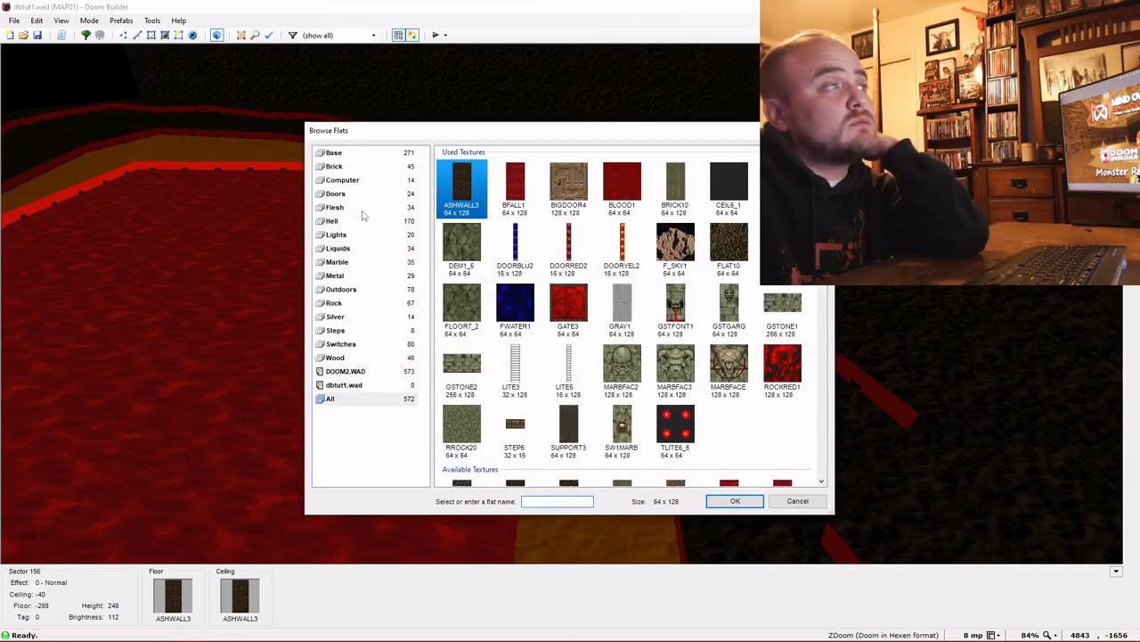
{"action": "left_click", "coordinate": [347, 304]}
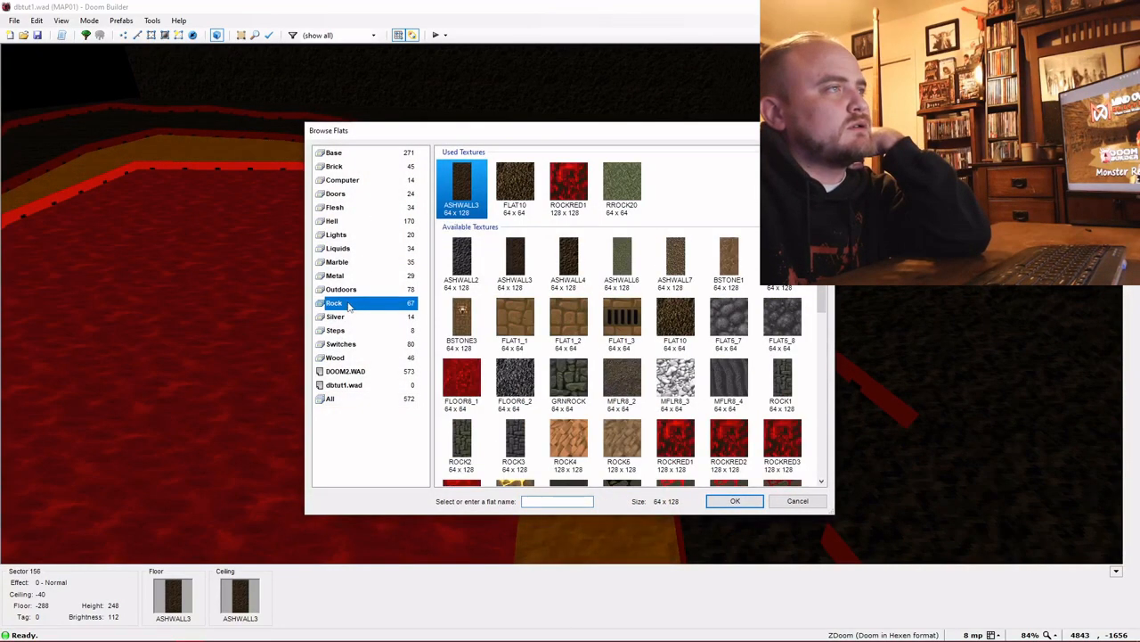
{"action": "scroll", "coordinate": [546, 288], "scroll_direction": "down", "scroll_amount": 3}
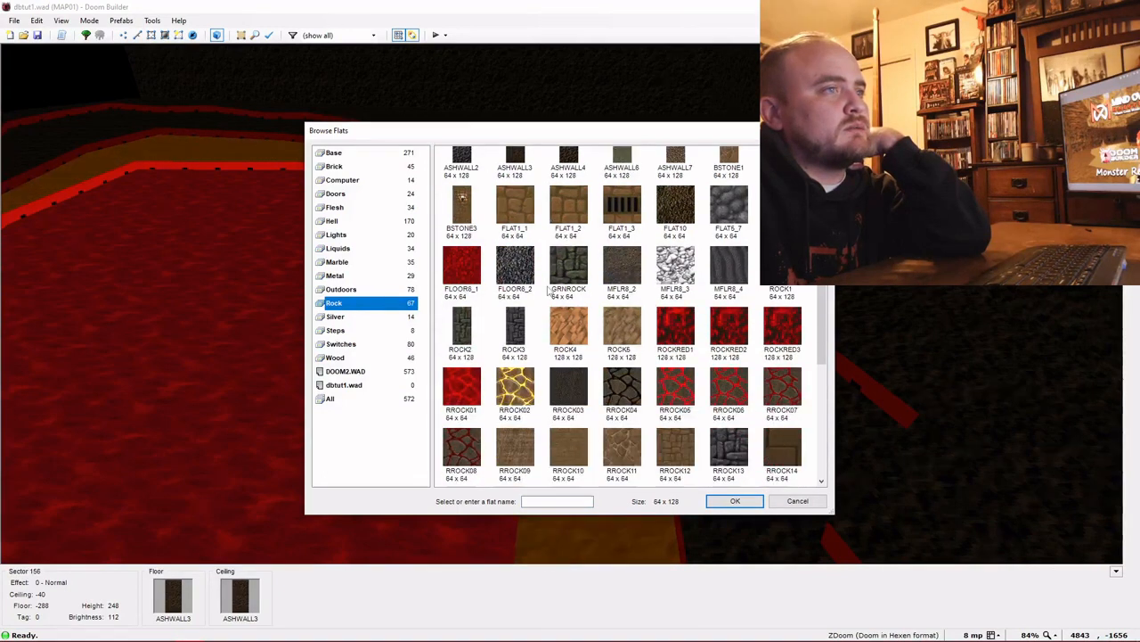
{"action": "scroll", "coordinate": [549, 287], "scroll_direction": "down", "scroll_amount": 1}
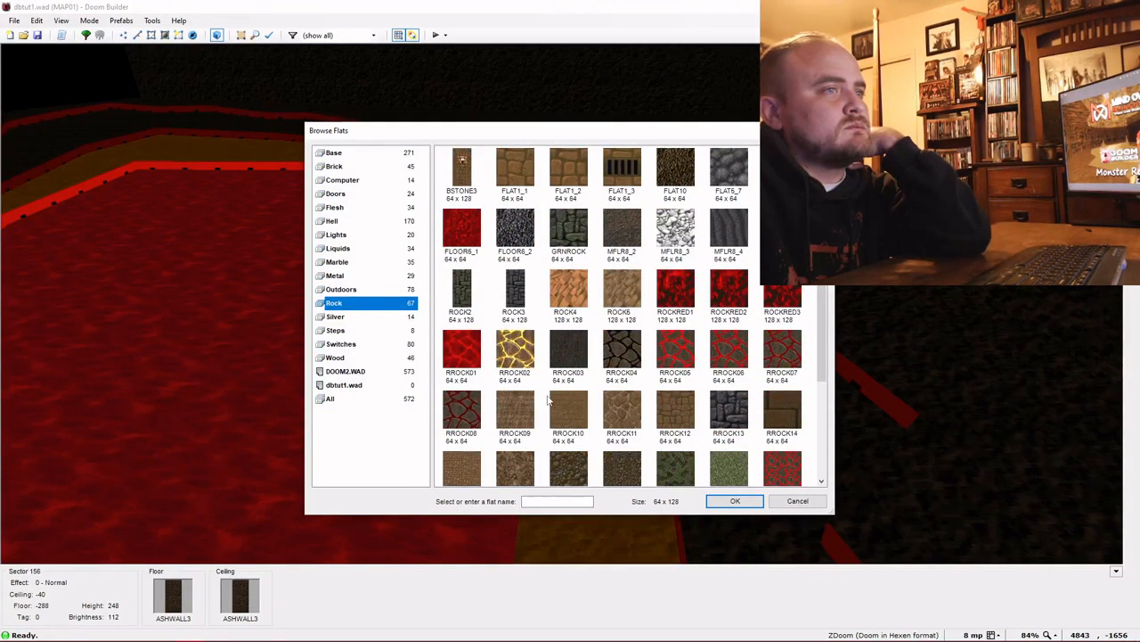
{"action": "scroll", "coordinate": [549, 402], "scroll_direction": "down", "scroll_amount": 1}
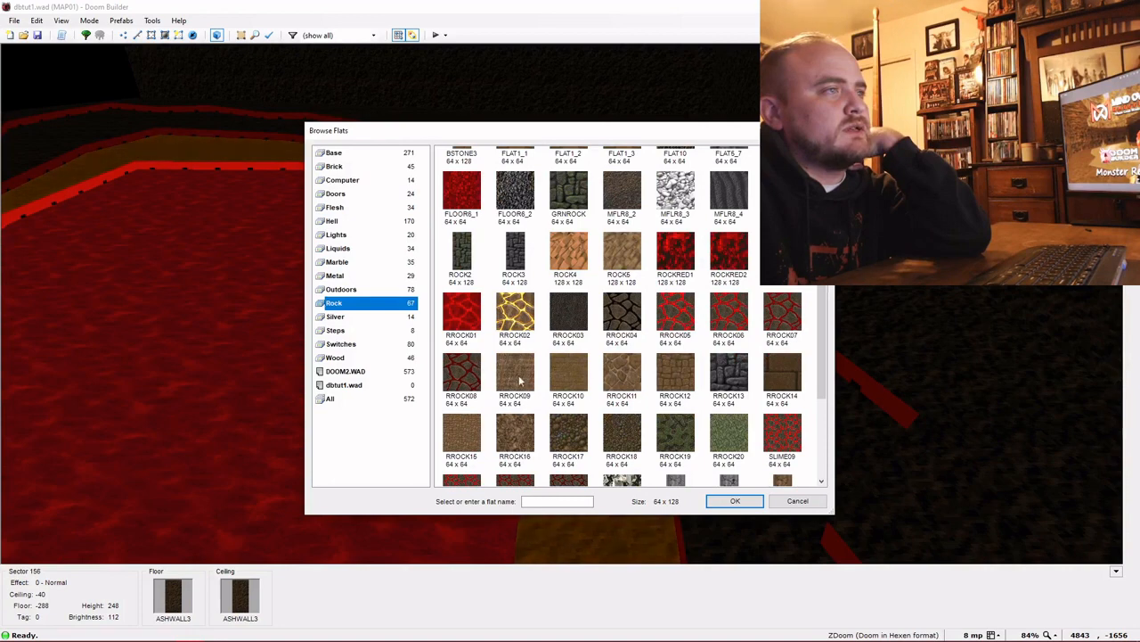
{"action": "scroll", "coordinate": [520, 381], "scroll_direction": "down", "scroll_amount": 1}
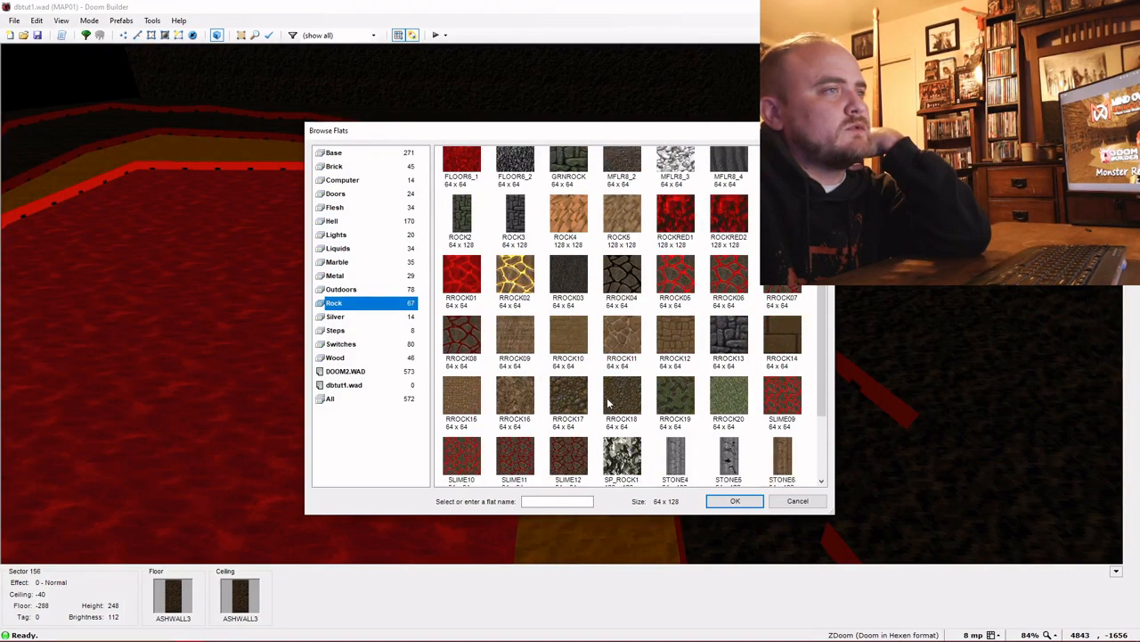
{"action": "scroll", "coordinate": [724, 402], "scroll_direction": "down", "scroll_amount": 1}
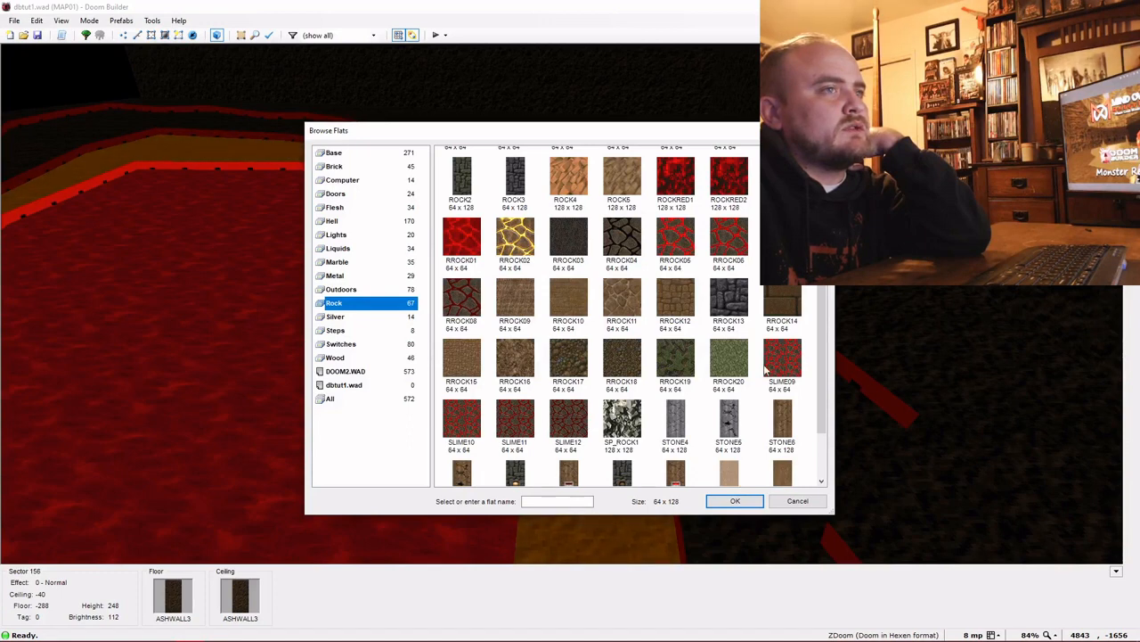
{"action": "scroll", "coordinate": [721, 382], "scroll_direction": "down", "scroll_amount": 2}
{"action": "scroll", "coordinate": [613, 372], "scroll_direction": "up", "scroll_amount": 1}
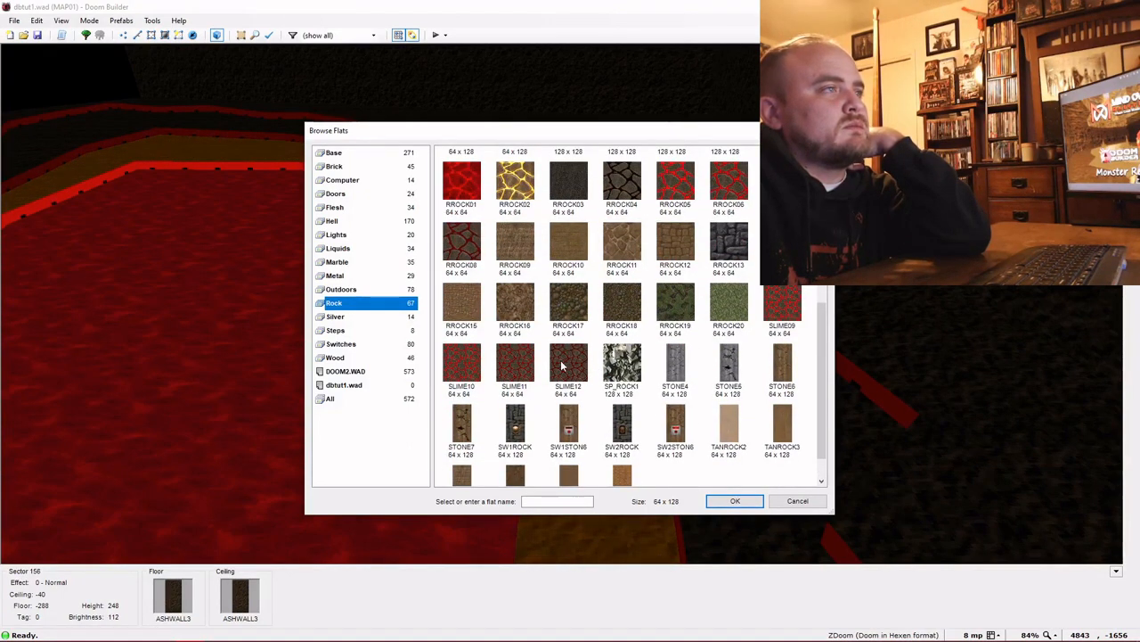
{"action": "scroll", "coordinate": [615, 354], "scroll_direction": "up", "scroll_amount": 1}
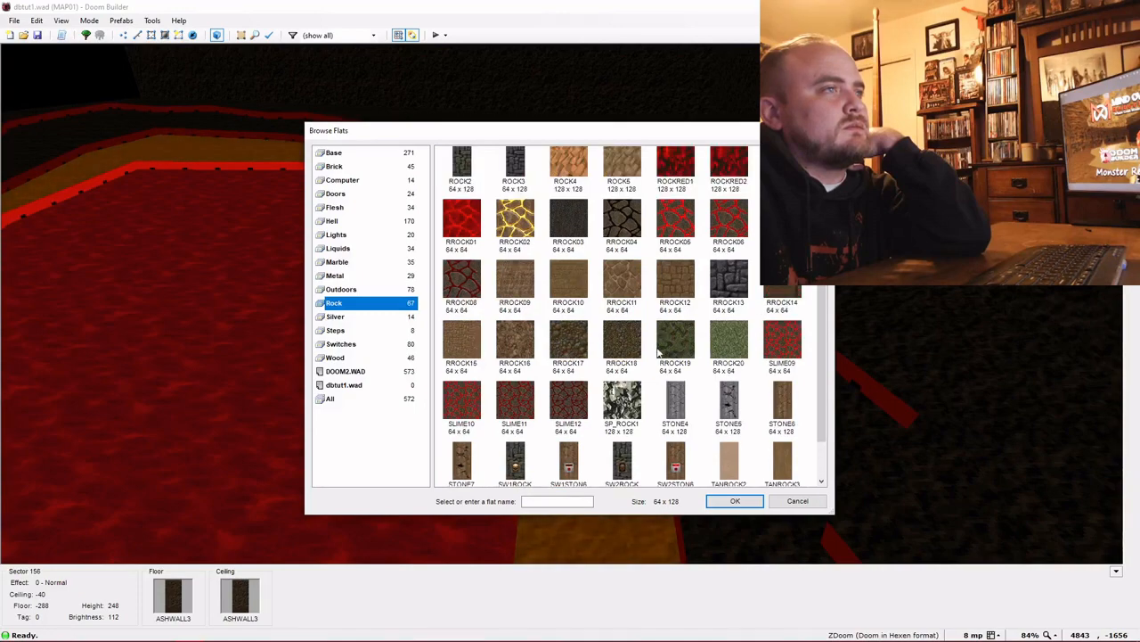
{"action": "double_click", "coordinate": [782, 343]}
{"action": "key", "text": "Return"}
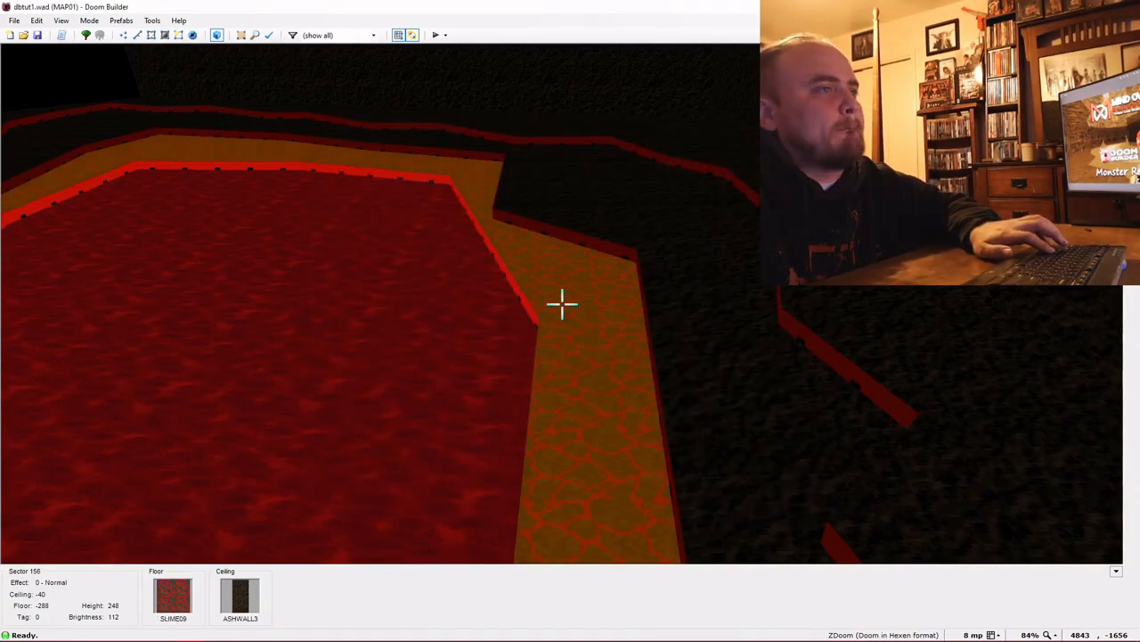
Copy the SLIME09 flat from the middle ring's floor and paste it onto the outer ring's floor
{"action": "key", "text": "f"}
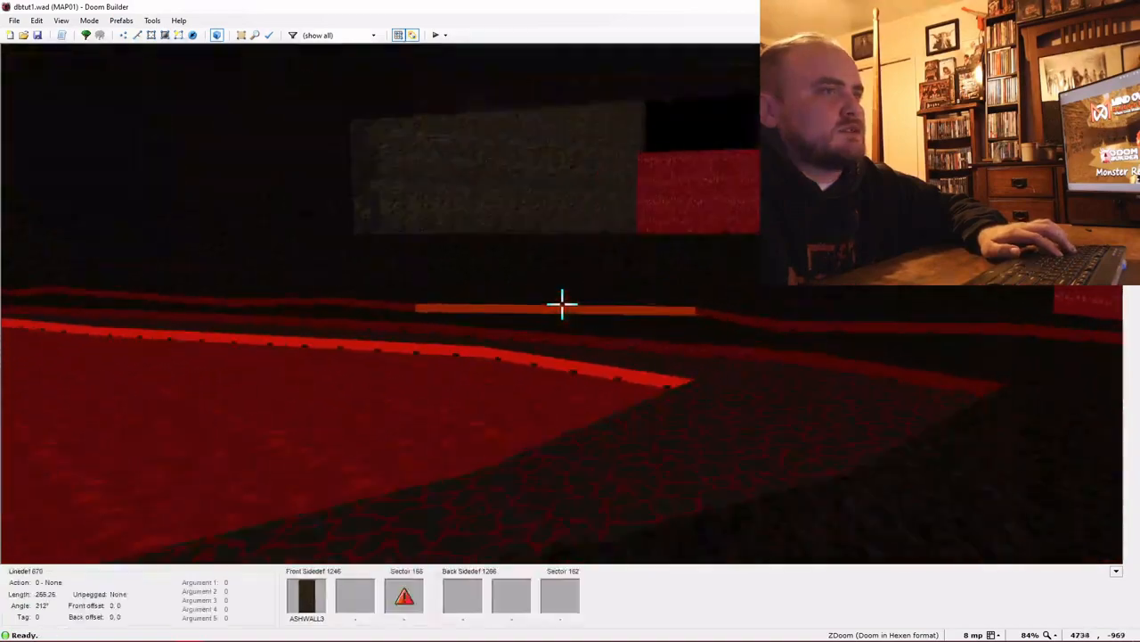
{"action": "key", "text": "d"}
{"action": "key", "text": "e"}
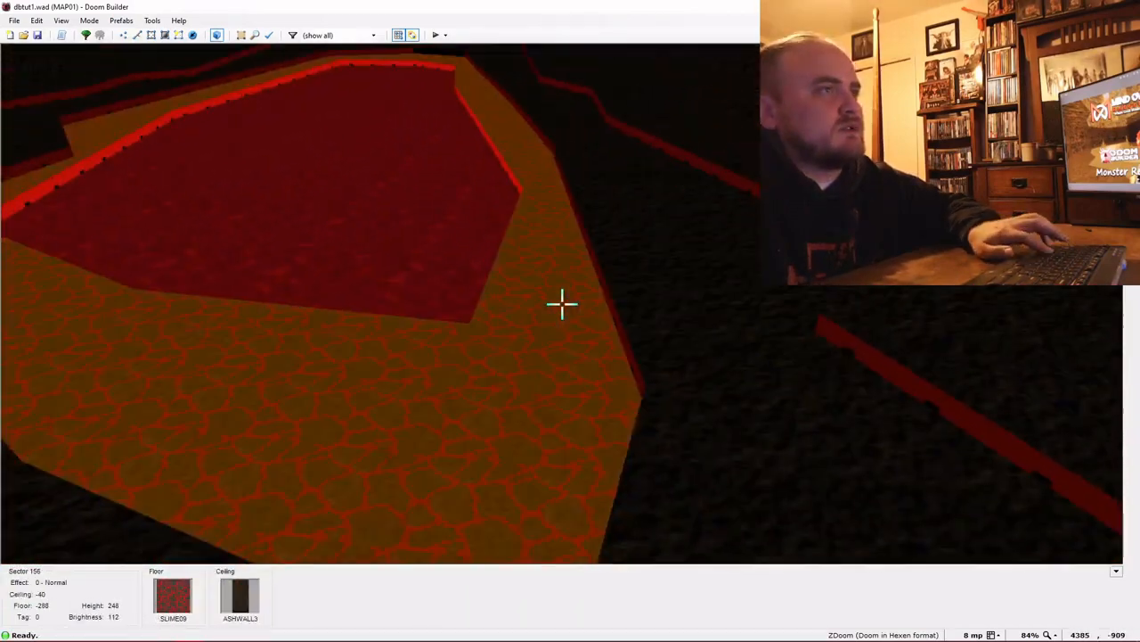
{"action": "key", "text": "ctrl+c"}
{"action": "key", "text": "ctrl+v"}
Set the outer ring's floor flat to RROCK05
{"action": "right_click", "coordinate": [562, 303]}
{"action": "left_click", "coordinate": [611, 278]}
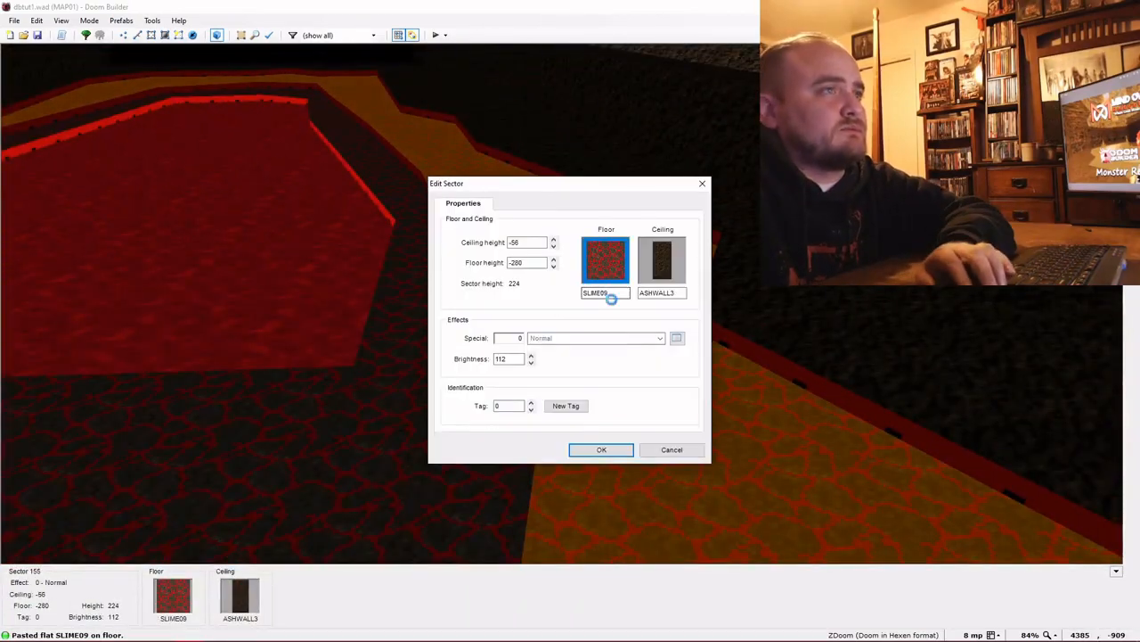
{"action": "scroll", "coordinate": [802, 335], "scroll_direction": "down", "scroll_amount": 5}
{"action": "scroll", "coordinate": [802, 335], "scroll_direction": "up", "scroll_amount": 2}
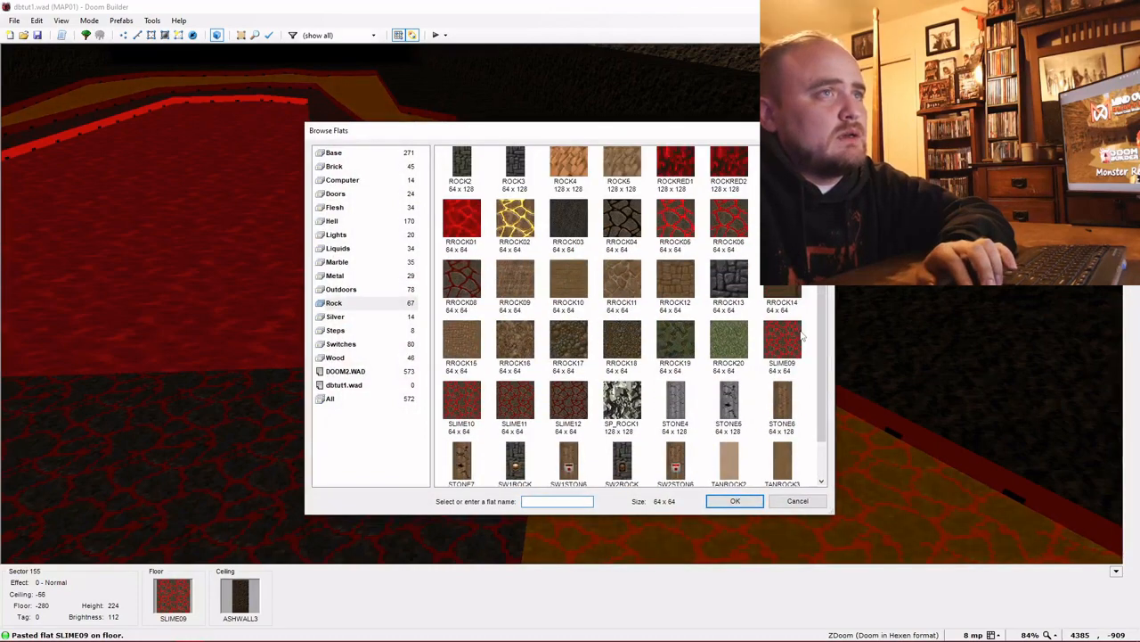
{"action": "scroll", "coordinate": [822, 308], "scroll_direction": "up", "scroll_amount": 2}
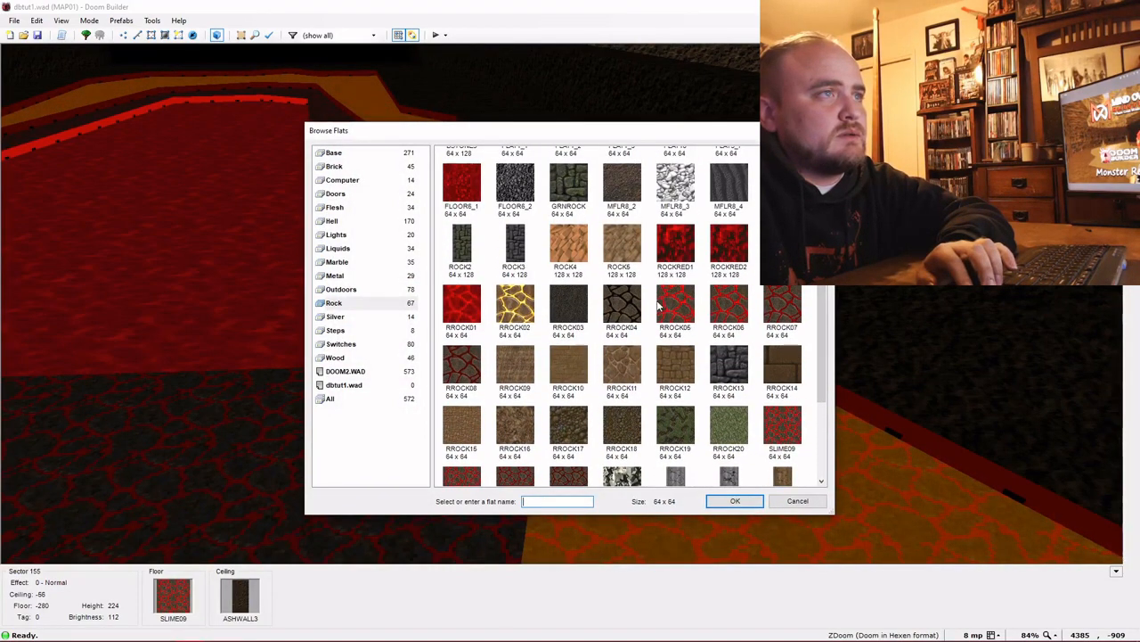
{"action": "double_click", "coordinate": [686, 307]}
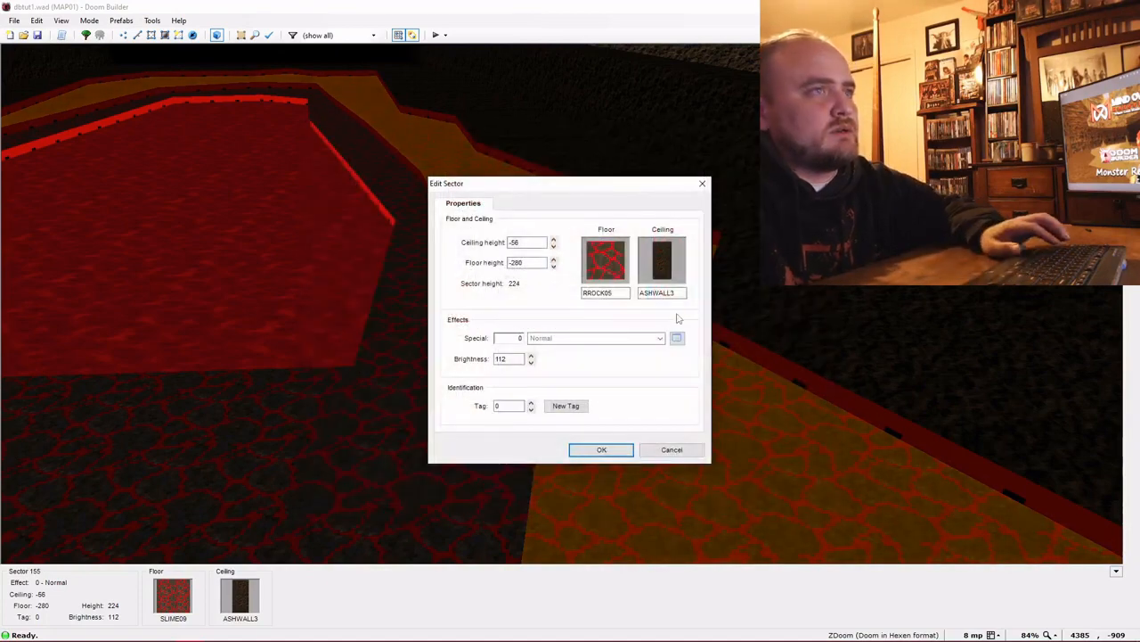
{"action": "left_click", "coordinate": [601, 449]}
Copy the RROCK05 flat and paste it onto the floors of the middle ring and the surrounding cave sector
{"action": "key", "text": "ctrl+c"}
{"action": "key", "text": "ctrl+v"}
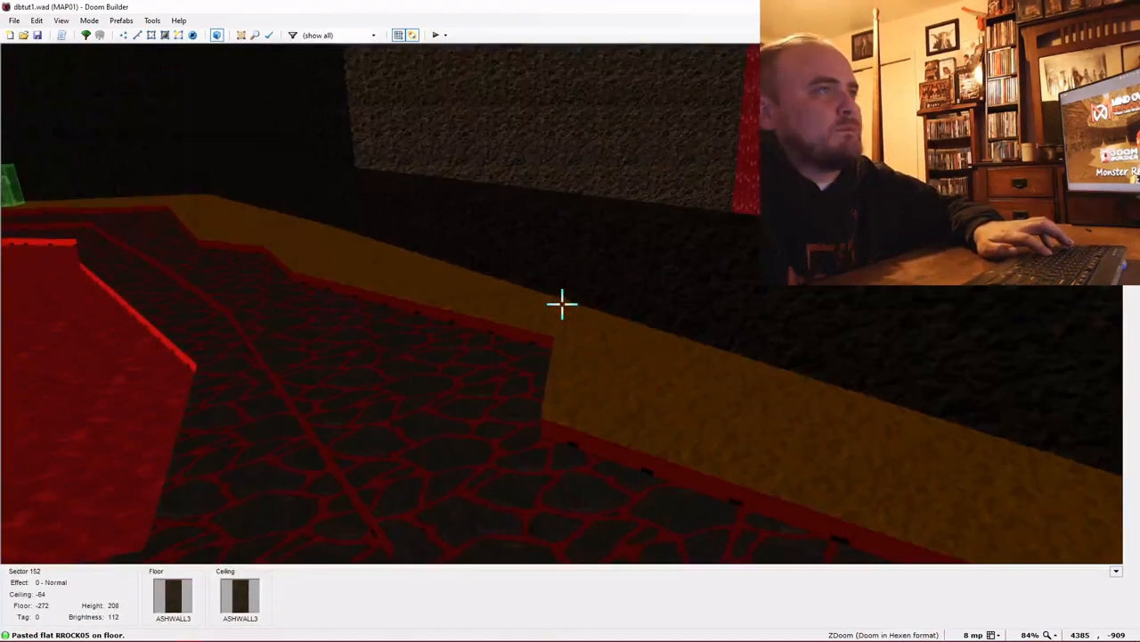
{"action": "key", "text": "ctrl+v"}
Copy RROCK05 from the outer ring's floor and paste it onto the low step walls between that ring and the surrounding cave
{"action": "key", "text": "s"}
{"action": "key", "text": "e"}
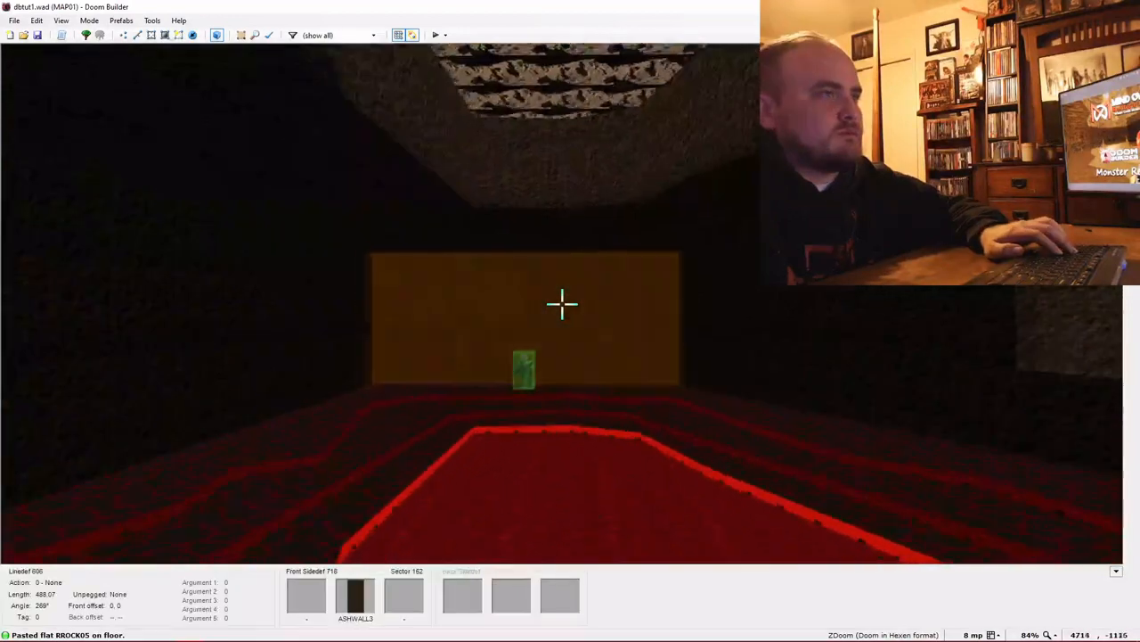
{"action": "key", "text": "e"}
{"action": "key", "text": "ctrl+c"}
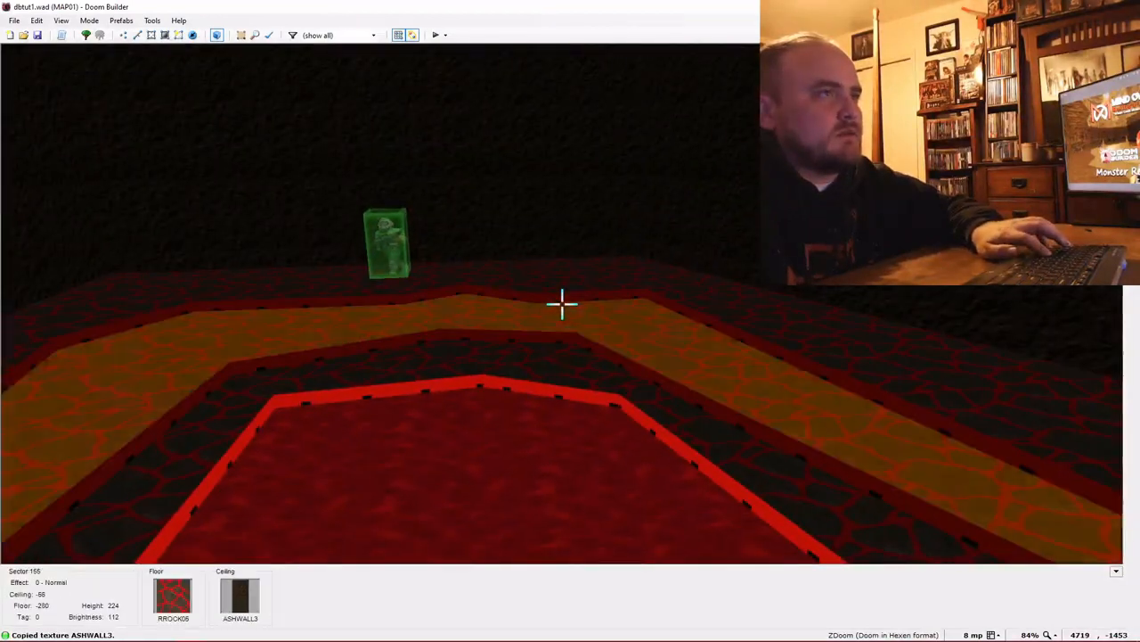
{"action": "key", "text": "ctrl+c"}
{"action": "key", "text": "ctrl+v"}
{"action": "key", "text": "ctrl+v"}
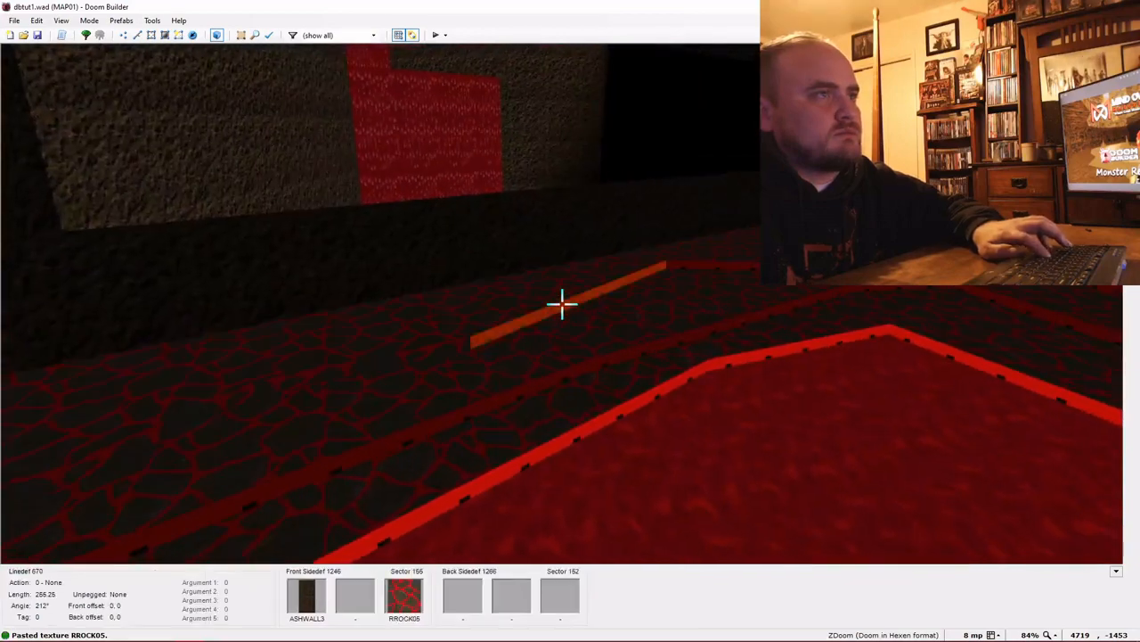
{"action": "key", "text": "e"}
{"action": "key", "text": "ctrl+v"}
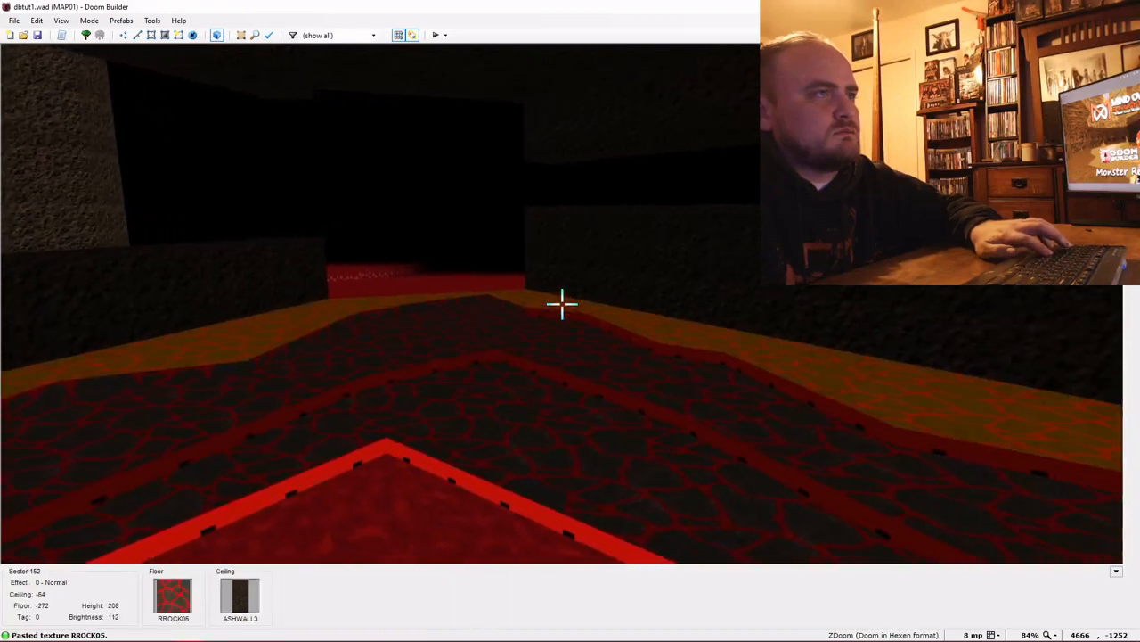
{"action": "key", "text": "ctrl+v"}
{"action": "key", "text": "ctrl+v"}
{"action": "key", "text": "ctrl+v"}
{"action": "key", "text": "ctrl+v"}
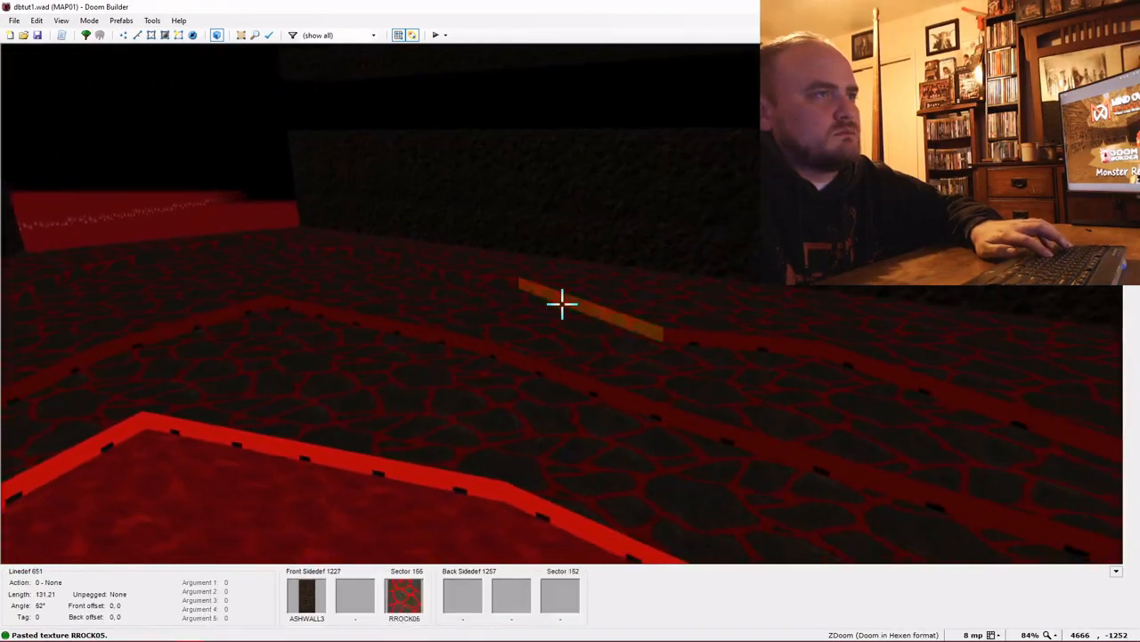
{"action": "key", "text": "ctrl+v"}
{"action": "key", "text": "ctrl+v"}
{"action": "key", "text": "ctrl+v"}
{"action": "key", "text": "ctrl+v"}
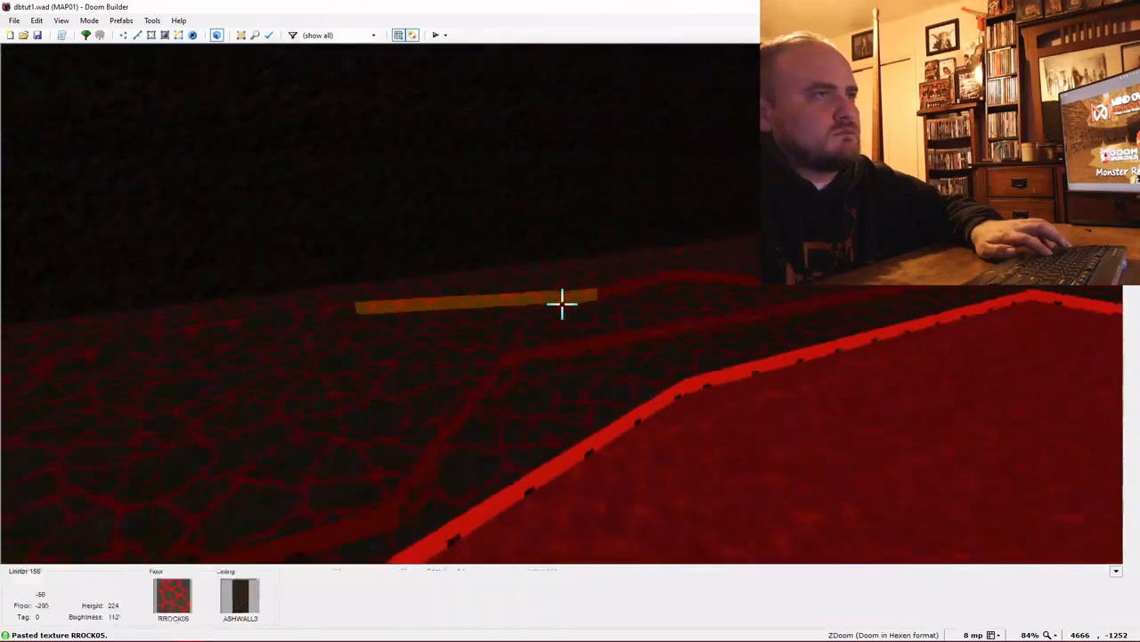
{"action": "key", "text": "ctrl+v"}
{"action": "key", "text": "ctrl+v"}
Paste RROCK05 onto the remaining untextured step walls of the outer ring and auto-align the textures
{"action": "key", "text": "f"}
{"action": "key", "text": "d"}
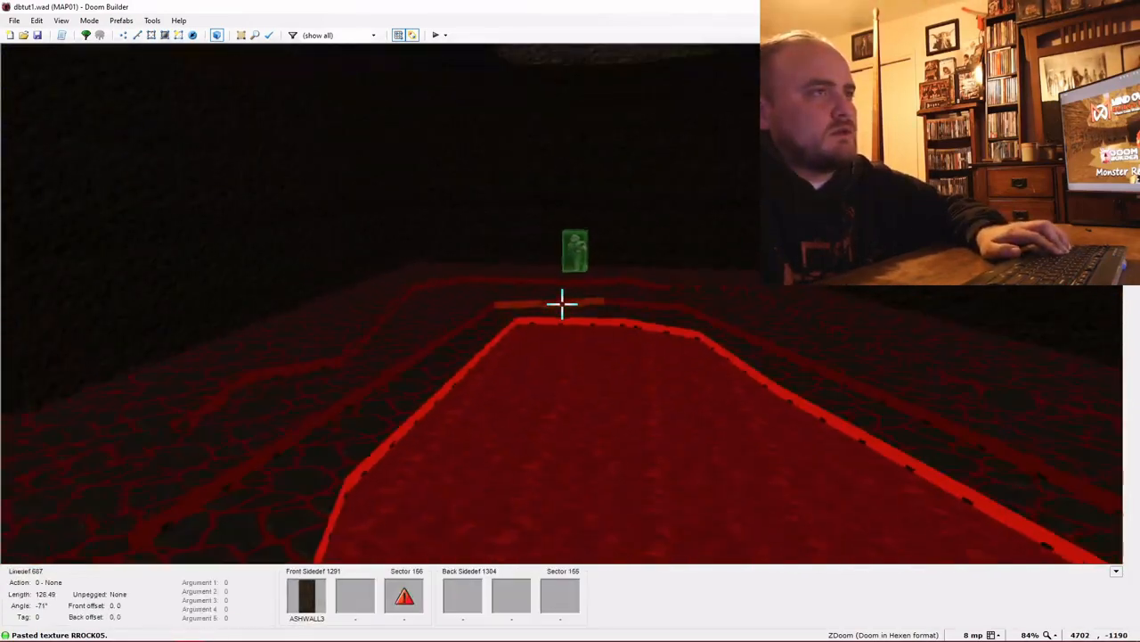
{"action": "key", "text": "ctrl+v"}
{"action": "key", "text": "s"}
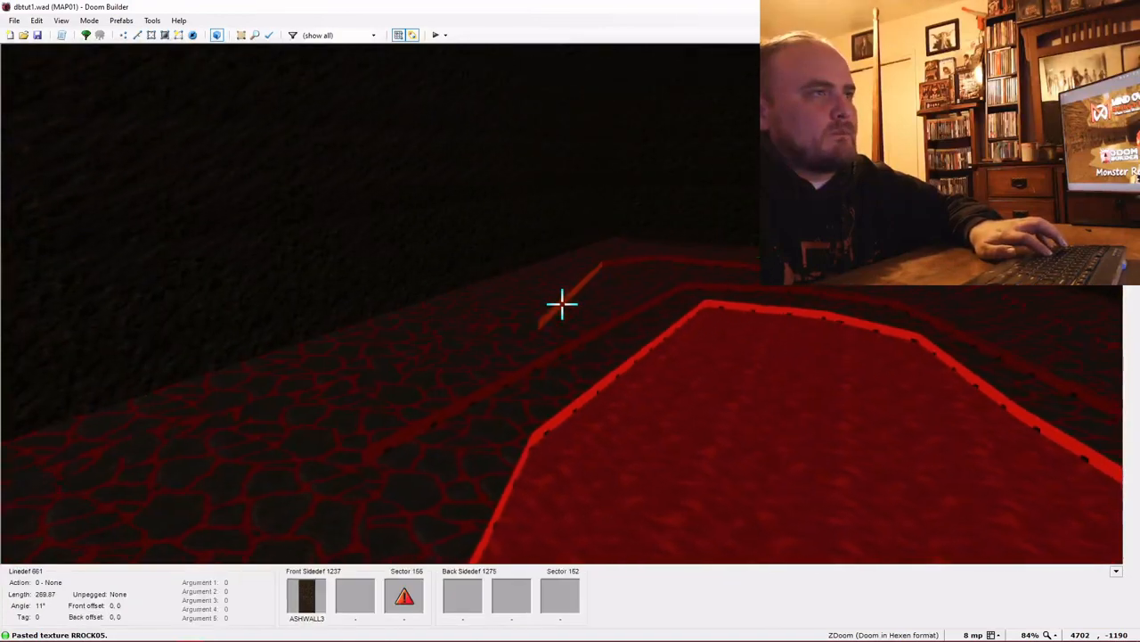
{"action": "key", "text": "s"}
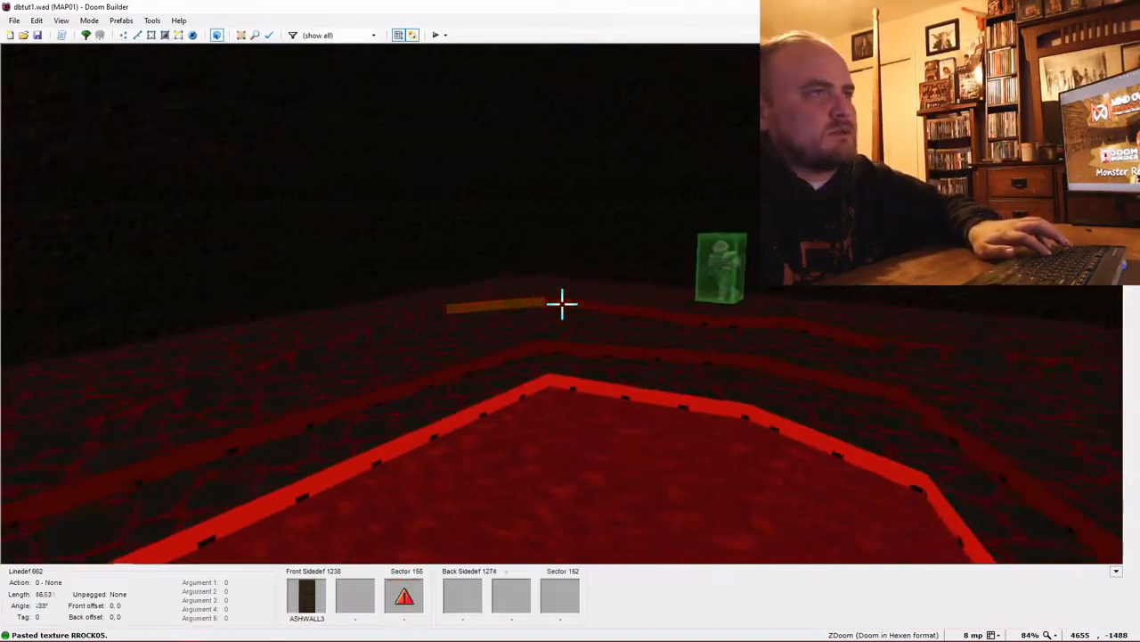
{"action": "key", "text": "d"}
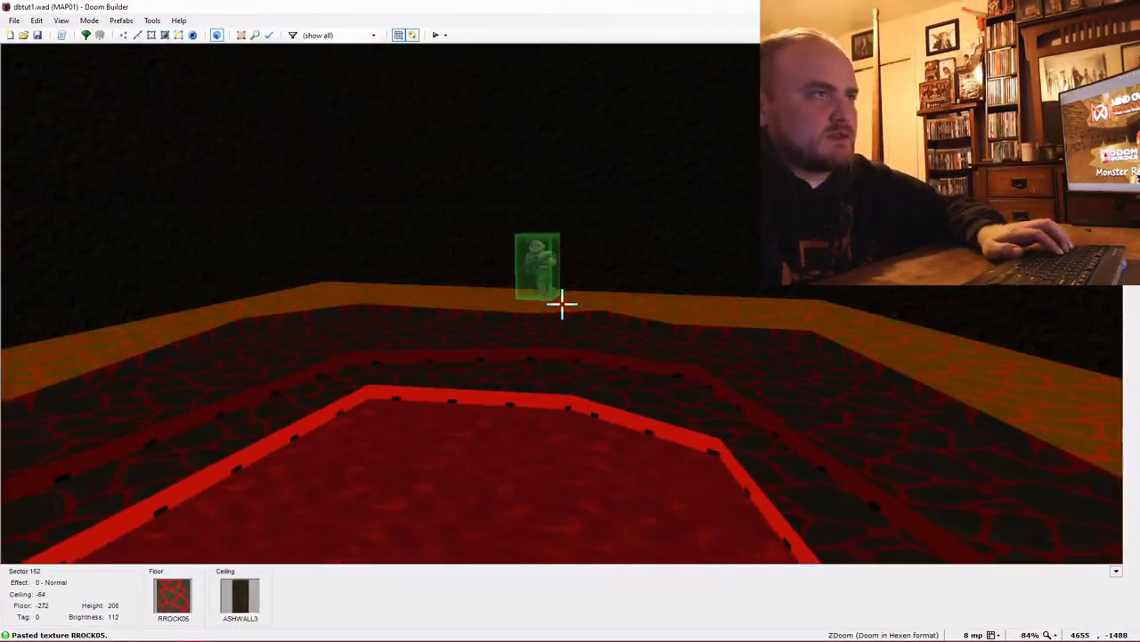
{"action": "key", "text": "shift+a"}
{"action": "key", "text": "w"}
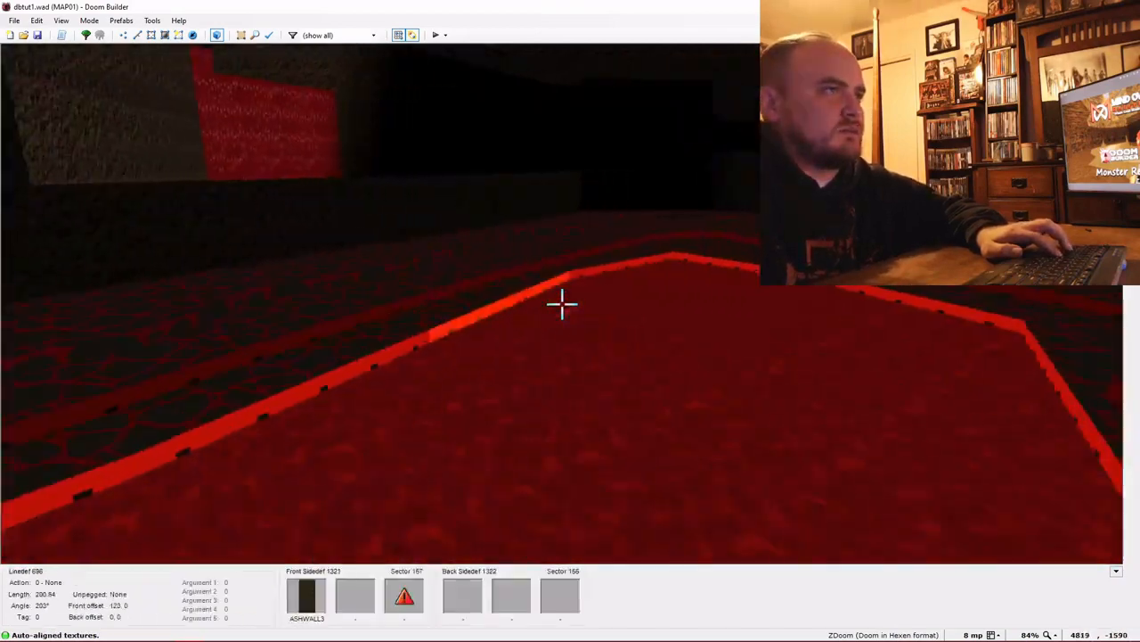
Select all linedefs outlining the blood pool and the ring around it, and set their front lower texture to ASHWALL3
{"action": "key", "text": "q"}
{"action": "key", "text": "l"}
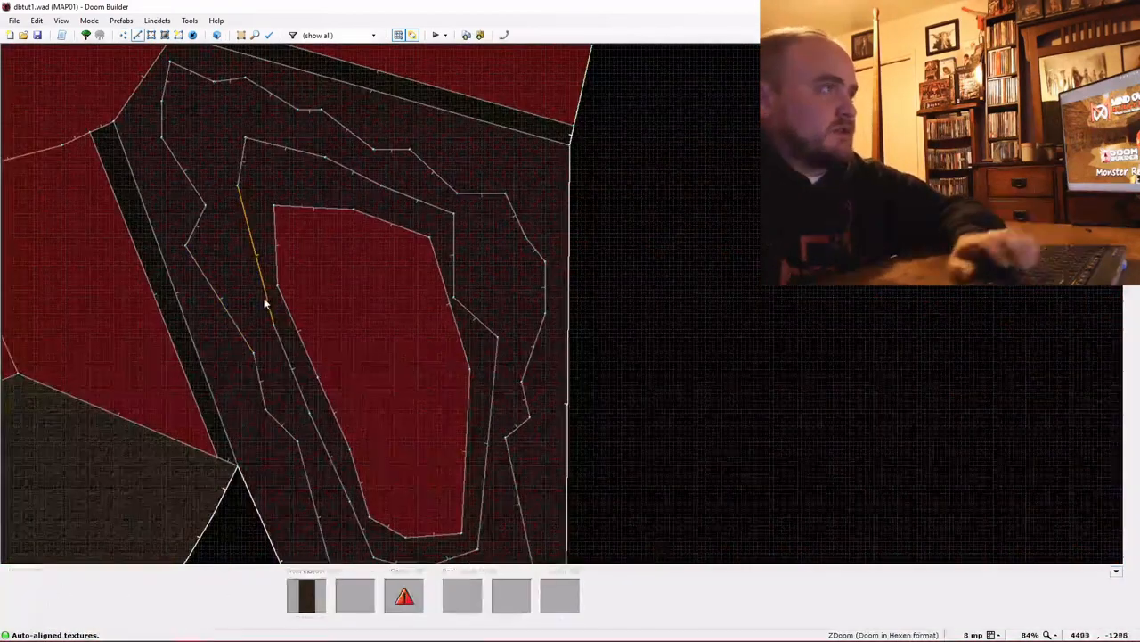
{"action": "left_click", "coordinate": [279, 154]}
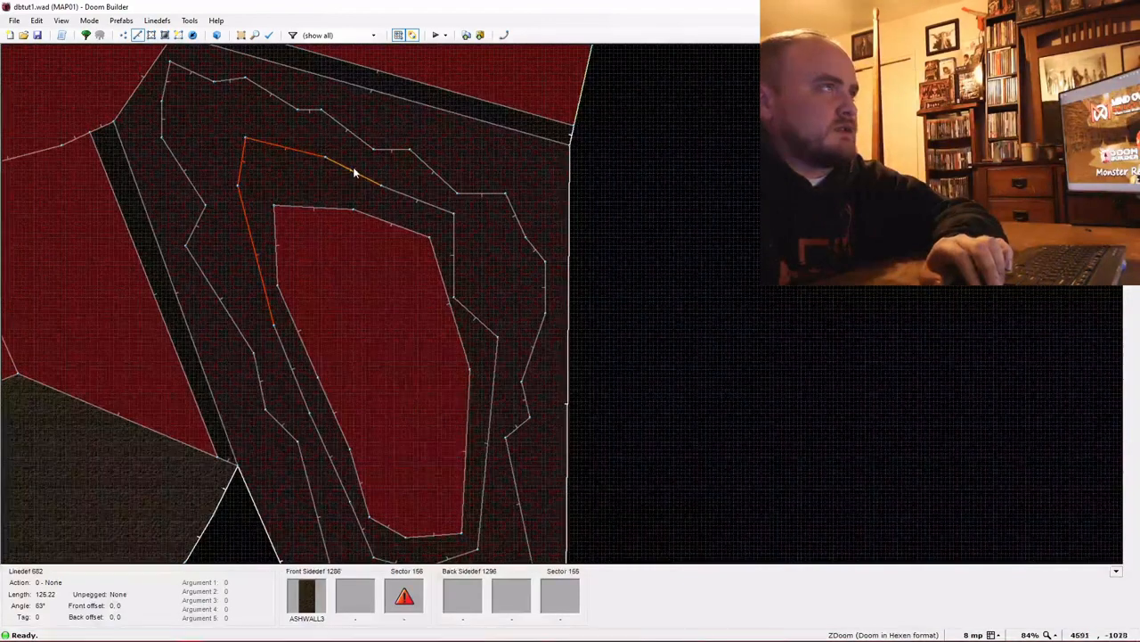
{"action": "left_click", "coordinate": [472, 316]}
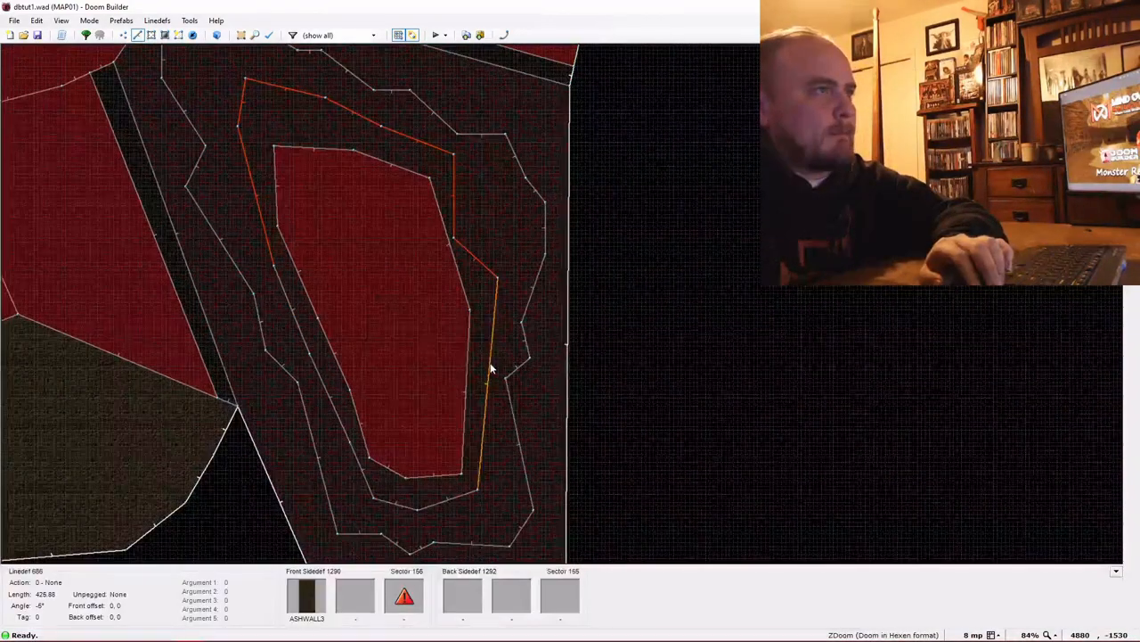
{"action": "left_click", "coordinate": [490, 369]}
{"action": "left_click", "coordinate": [453, 501]}
{"action": "left_click", "coordinate": [371, 484]}
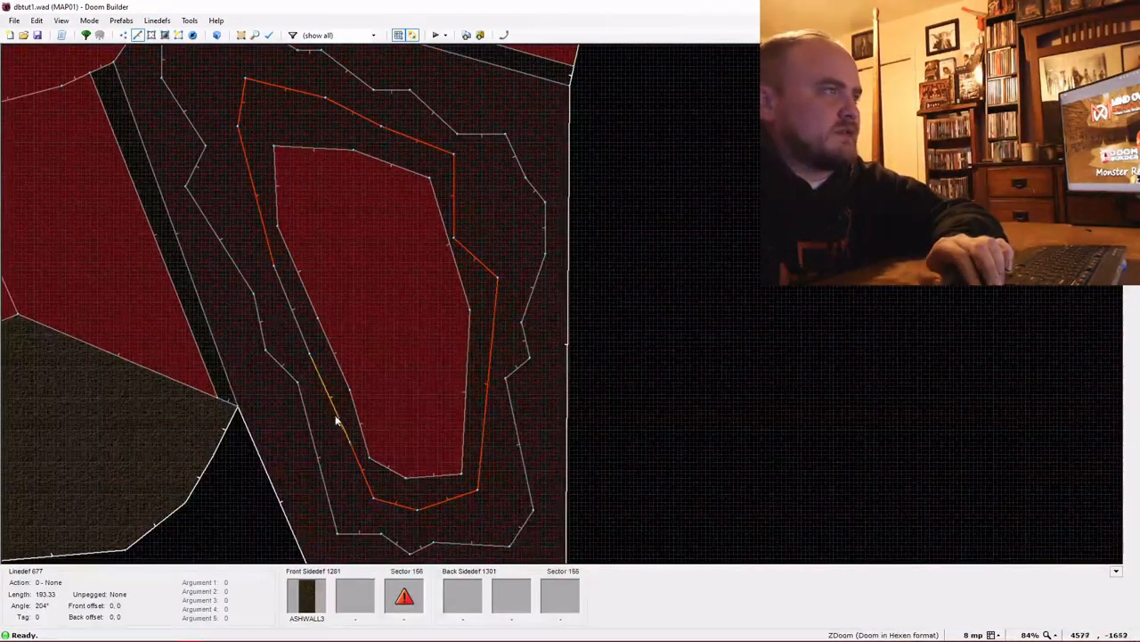
{"action": "left_click", "coordinate": [328, 400]}
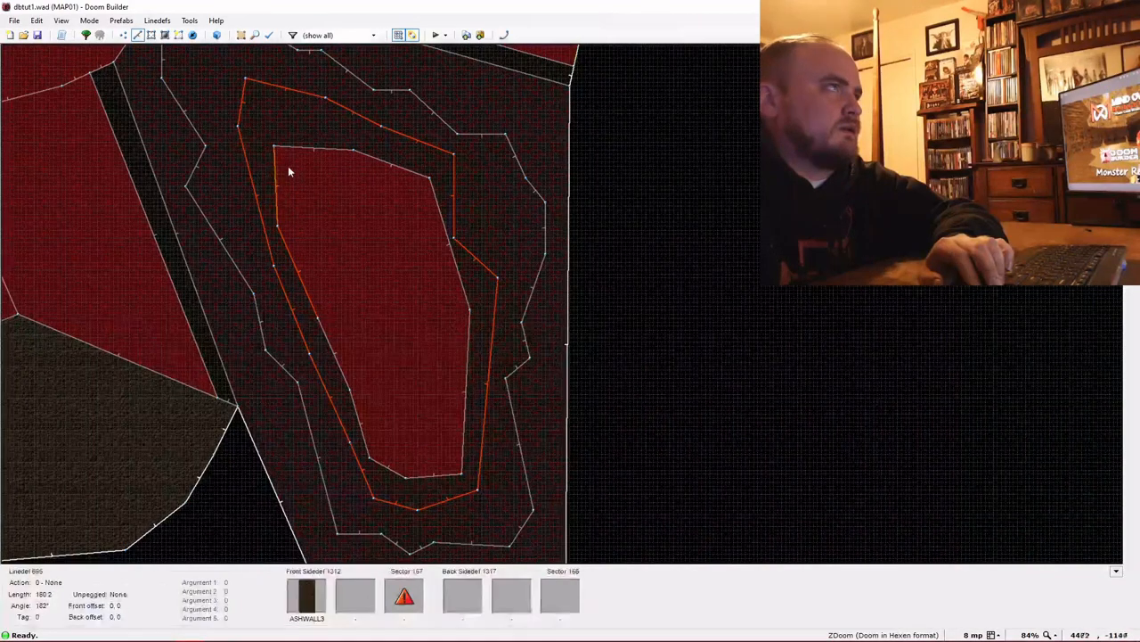
{"action": "left_click", "coordinate": [441, 240]}
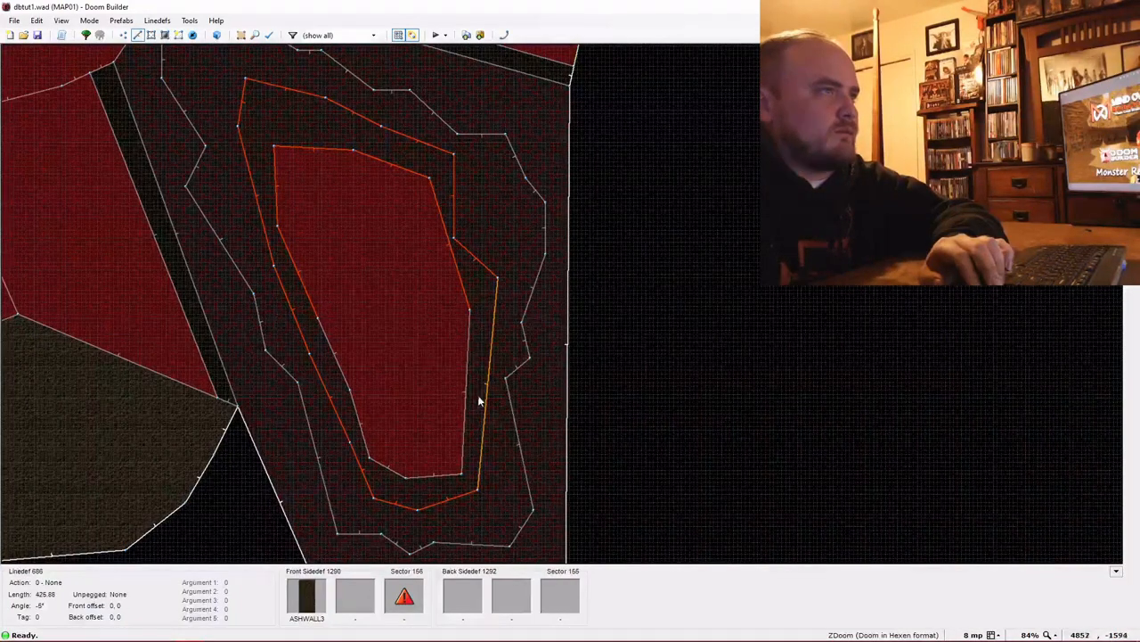
{"action": "left_click", "coordinate": [467, 398]}
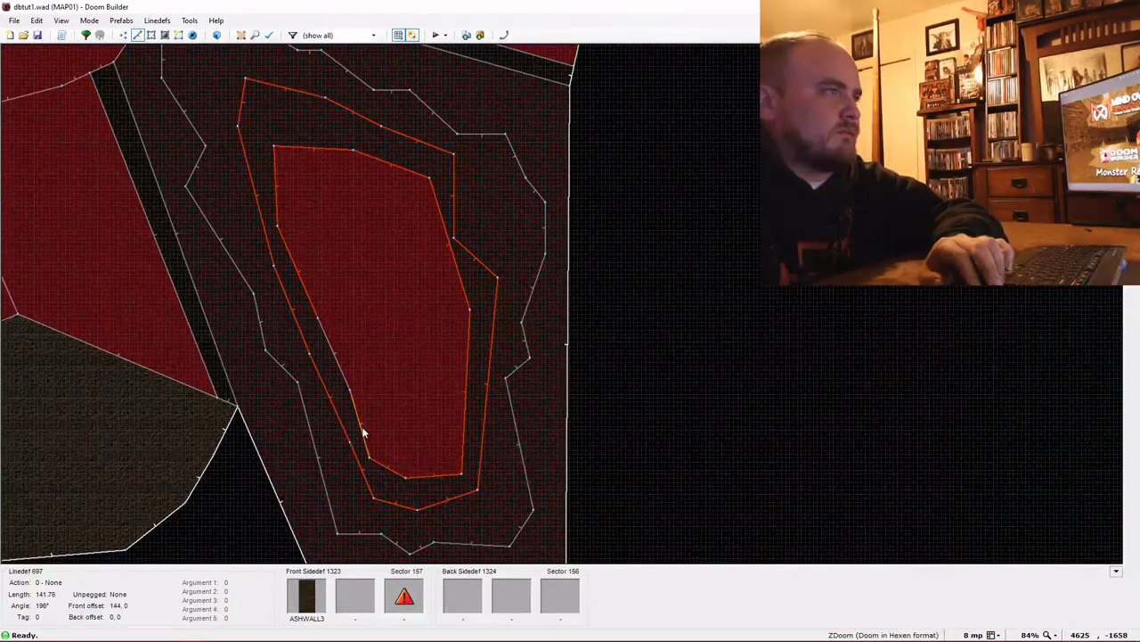
{"action": "right_click", "coordinate": [341, 369]}
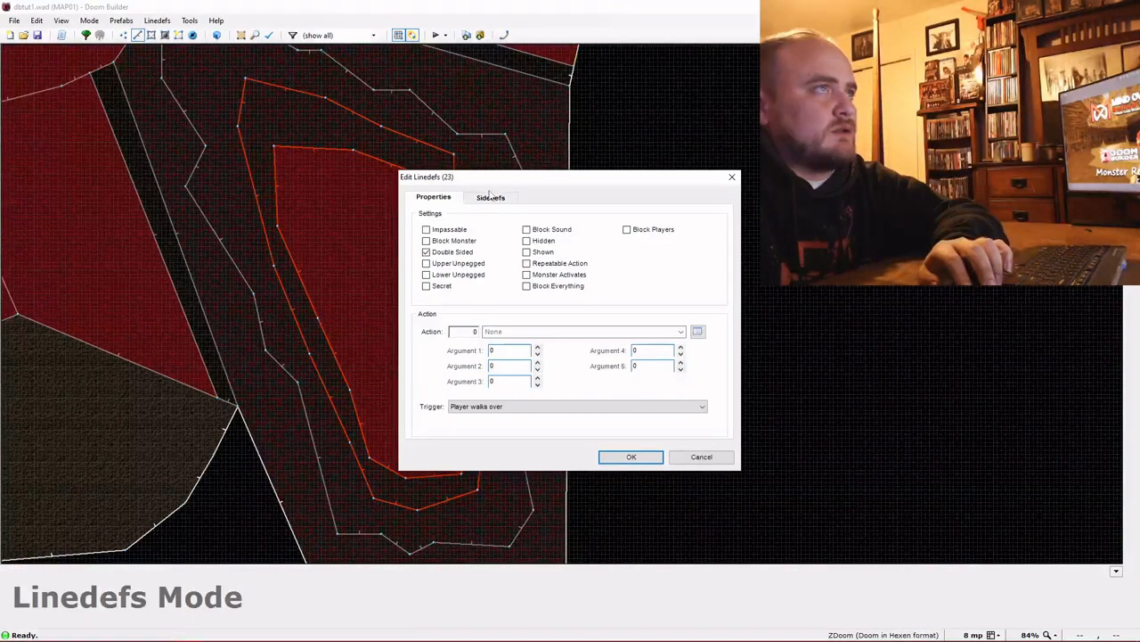
{"action": "left_click", "coordinate": [490, 197]}
{"action": "left_click", "coordinate": [690, 258]}
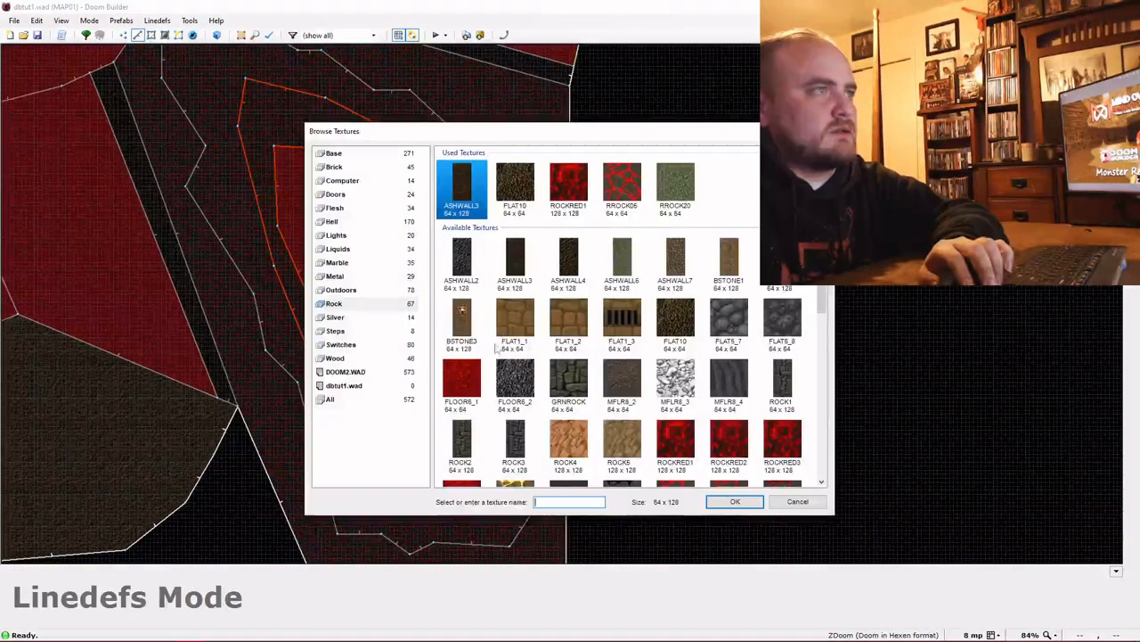
{"action": "double_click", "coordinate": [473, 192]}
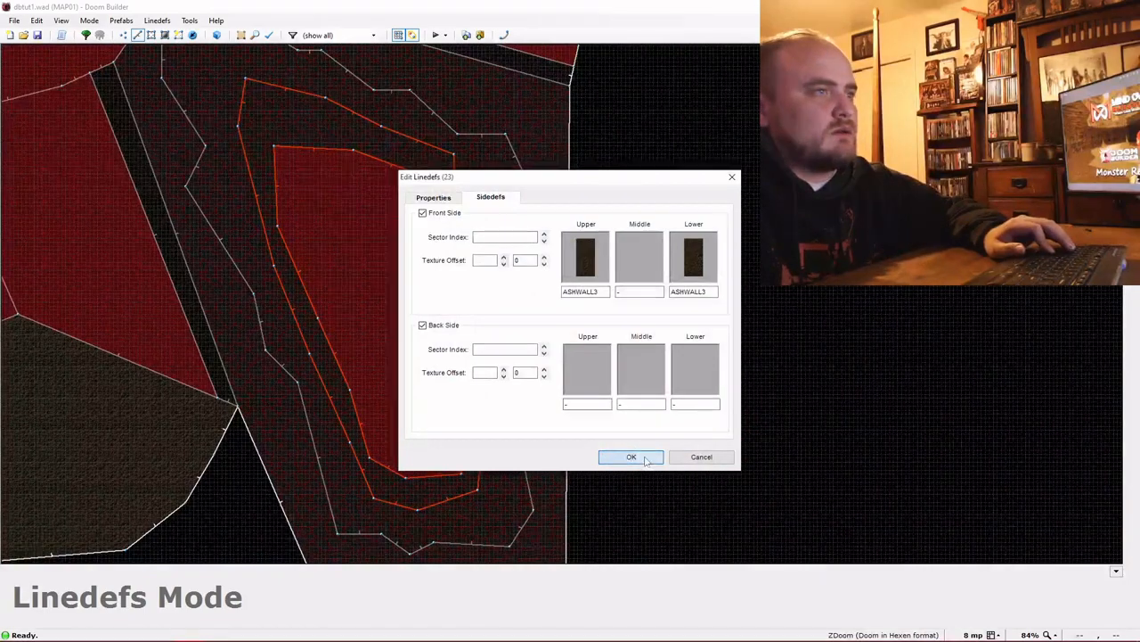
{"action": "left_click", "coordinate": [631, 457]}
Inspect the retextured low step walls around the blood pool in the 3D view
{"action": "key", "text": "w"}
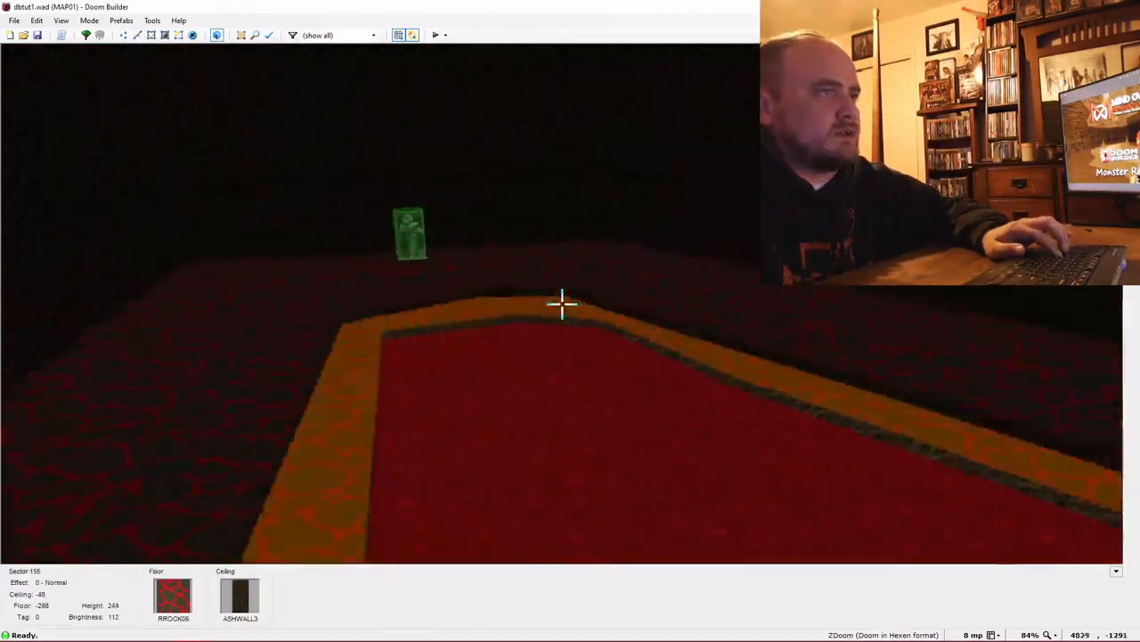
{"action": "key", "text": "e"}
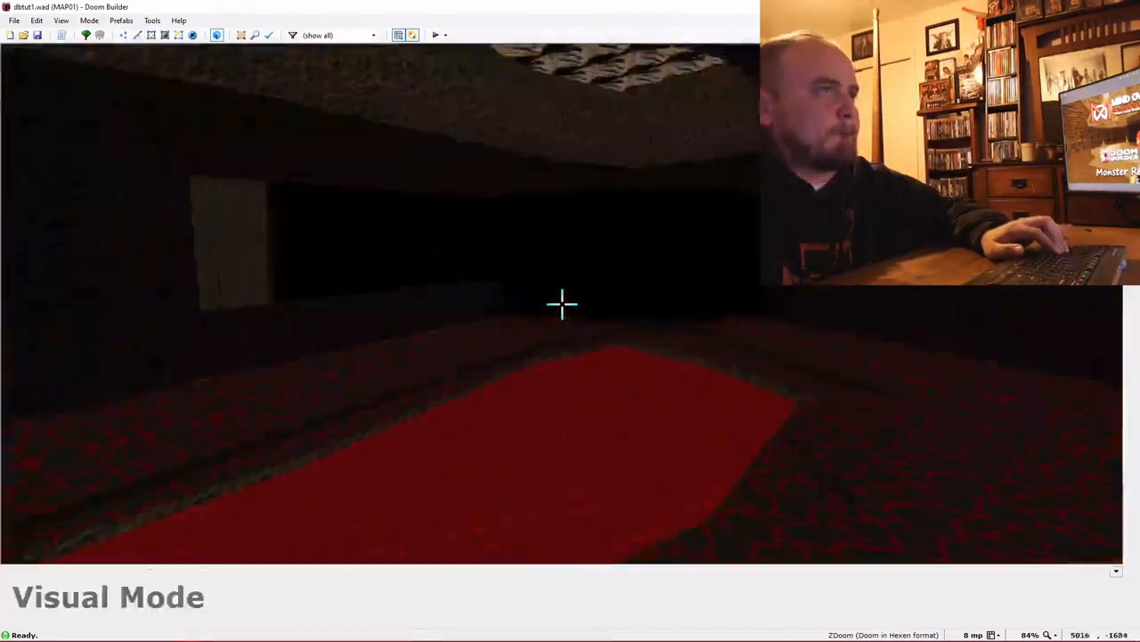
{"action": "key", "text": "w"}
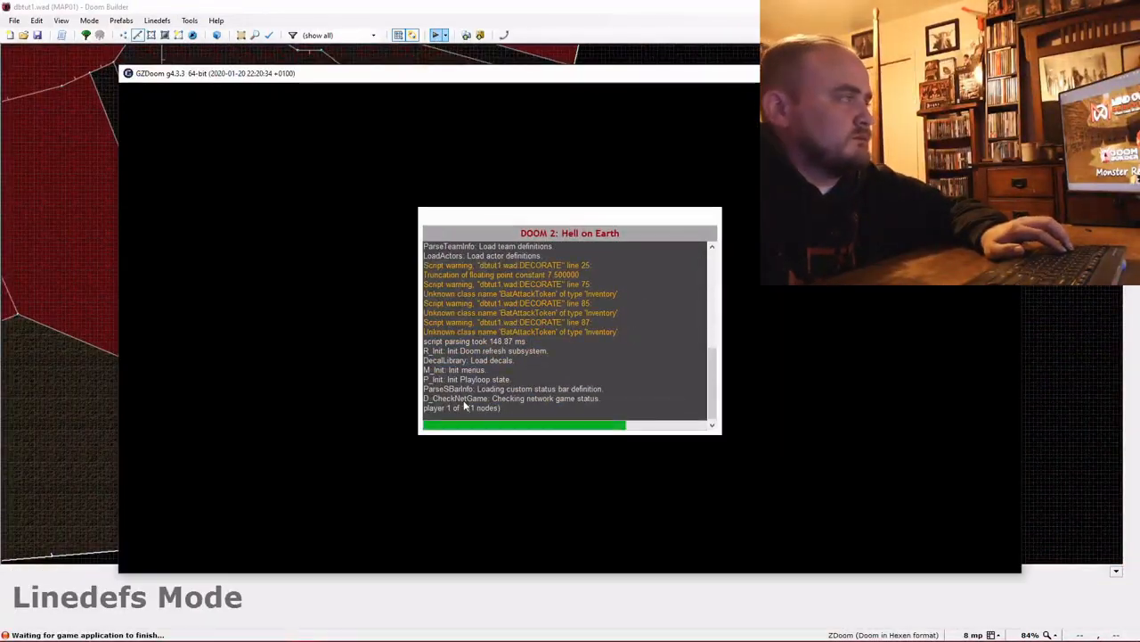
Play-test the map in GZDoom, walking around the blood pool and fighting with fists, and quit the game
{"action": "key", "text": "w"}
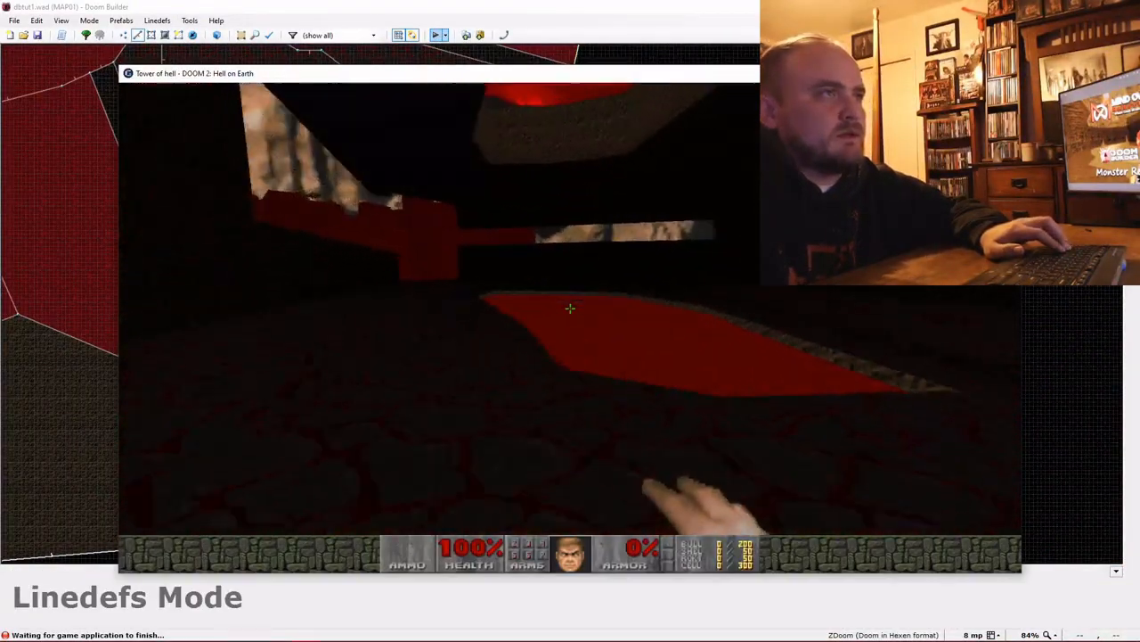
{"action": "key", "text": "w"}
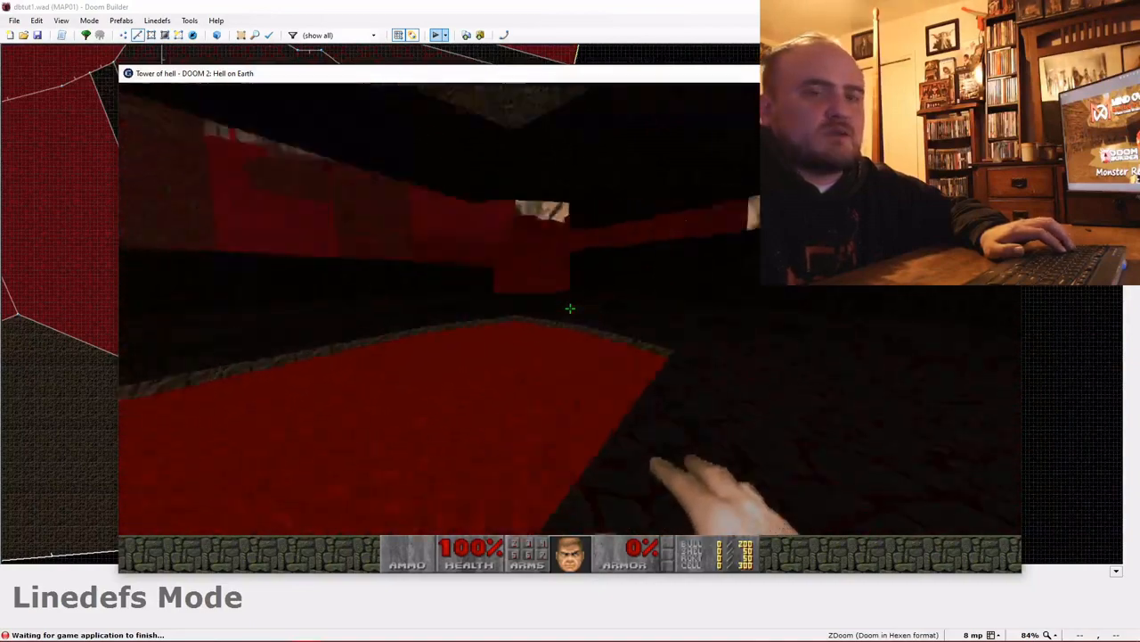
{"action": "key", "text": "w"}
{"action": "key", "text": "w"}
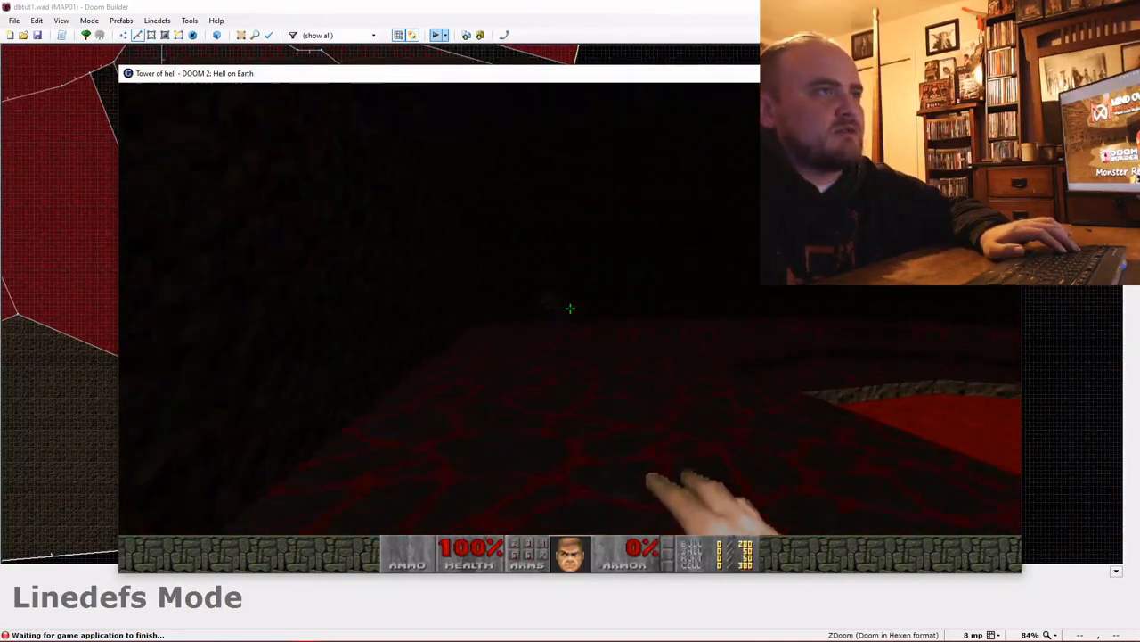
{"action": "key", "text": "ctrl"}
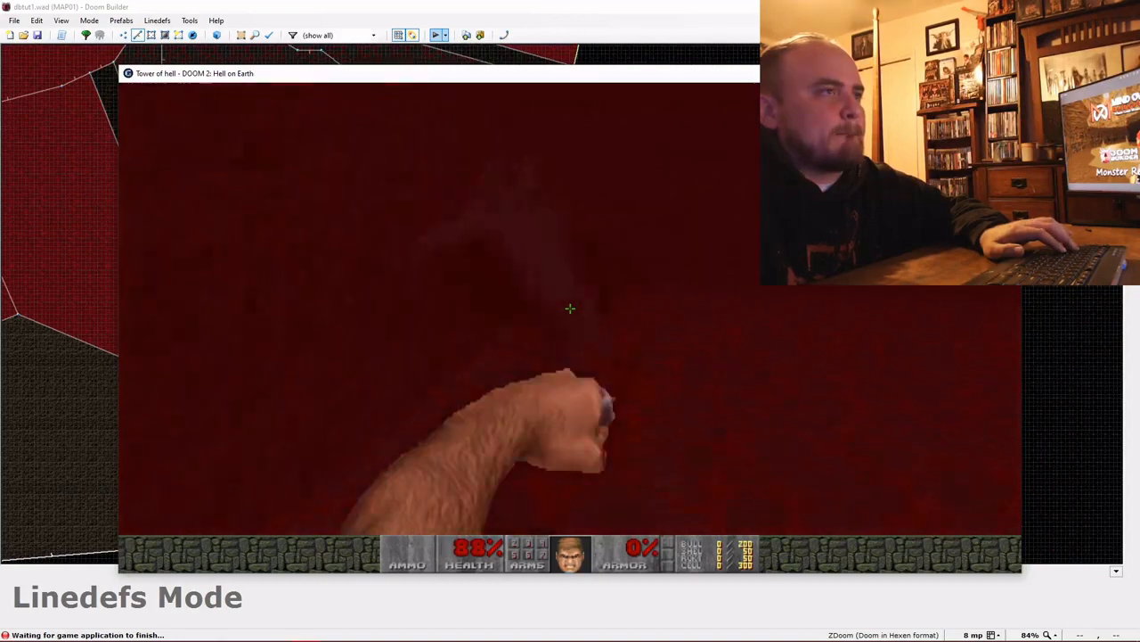
{"action": "key", "text": "ctrl"}
{"action": "key", "text": "w"}
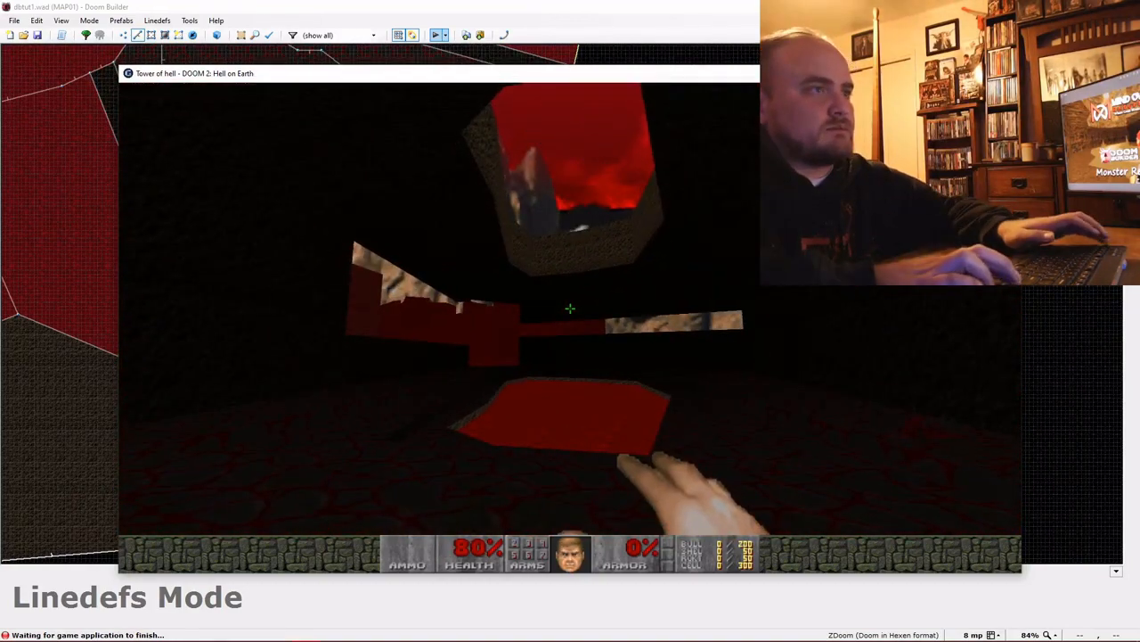
{"action": "key", "text": "F10"}
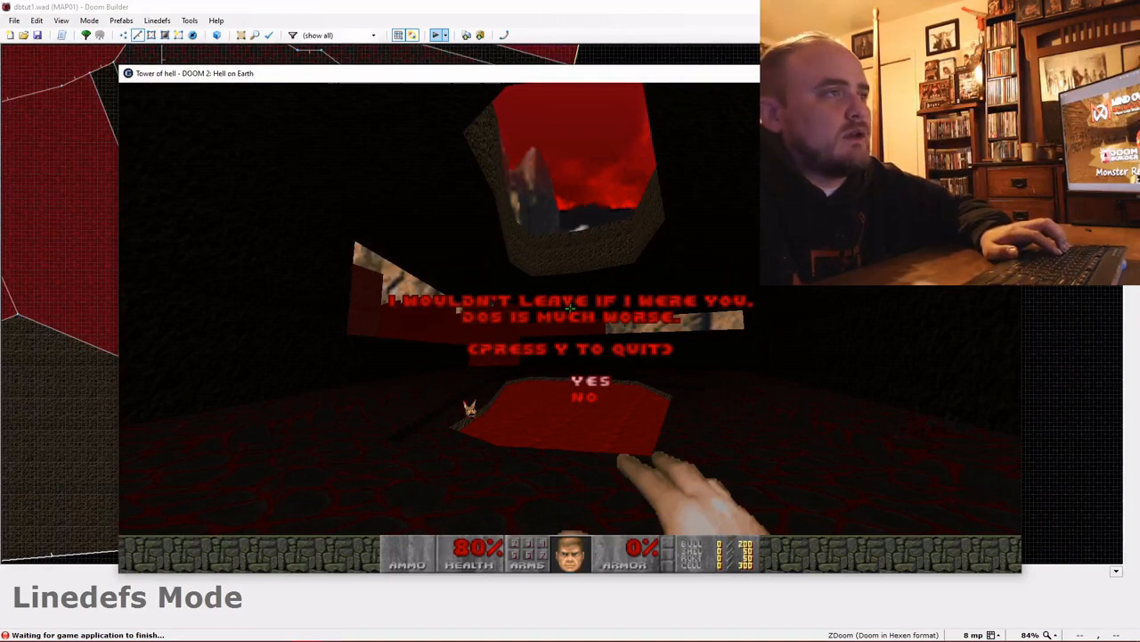
{"action": "key", "text": "y"}
Move the ImpBat from the central arena into the cave, onto the ledge just south of the blood pool, with its angle at 270
{"action": "key", "text": "t"}
{"action": "scroll", "coordinate": [377, 308], "scroll_direction": "down", "scroll_amount": 5}
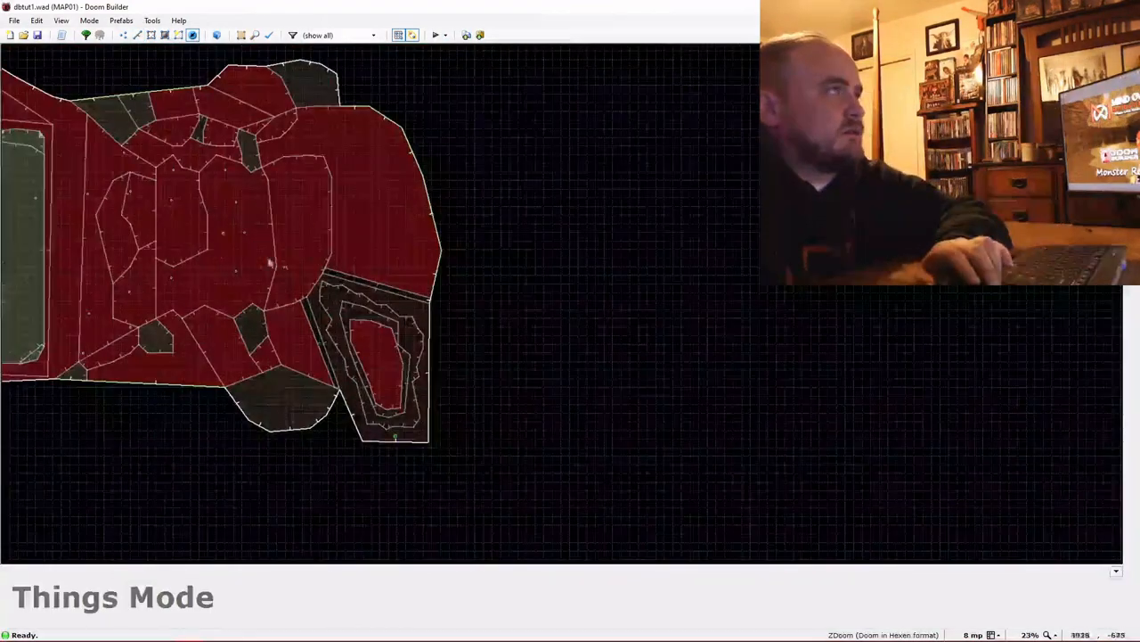
{"action": "scroll", "coordinate": [270, 262], "scroll_direction": "up", "scroll_amount": 4}
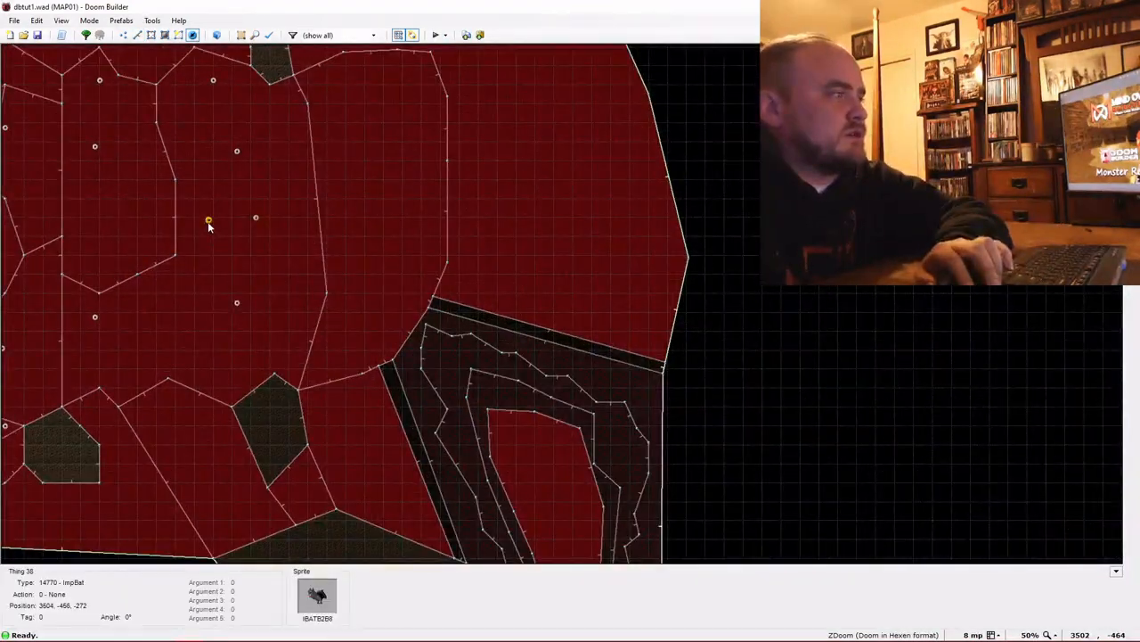
{"action": "key", "text": "Down"}
{"action": "key", "text": "Down"}
{"action": "key", "text": "Down"}
{"action": "right_click_drag", "start_coordinate": [215, 223], "coordinate": [503, 370]}
{"action": "key", "text": "Right"}
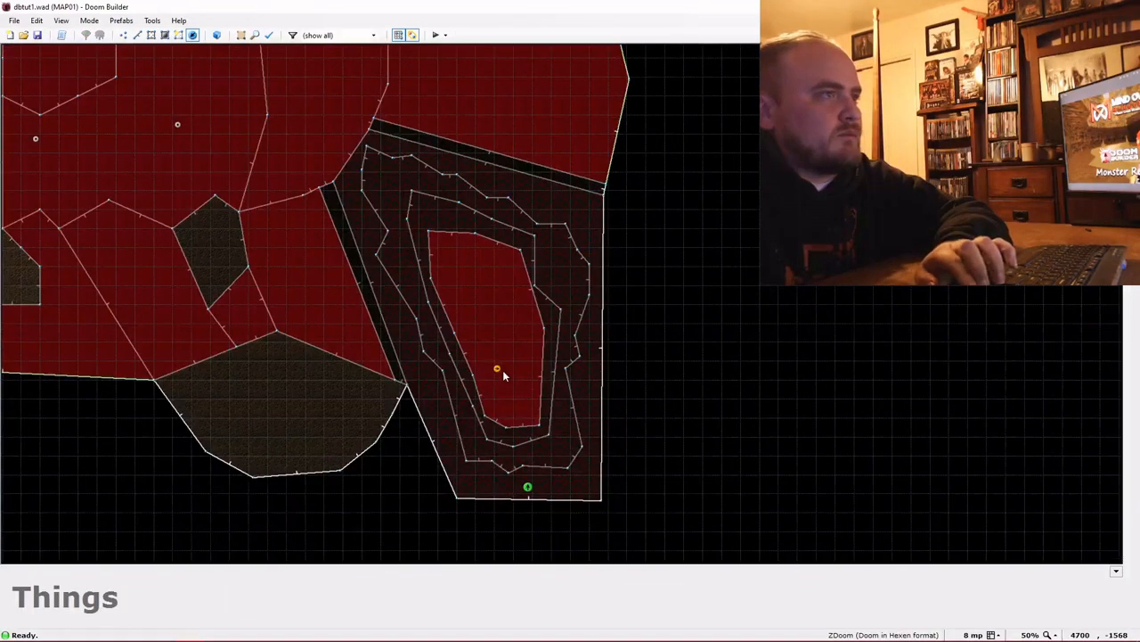
{"action": "right_click", "coordinate": [523, 433]}
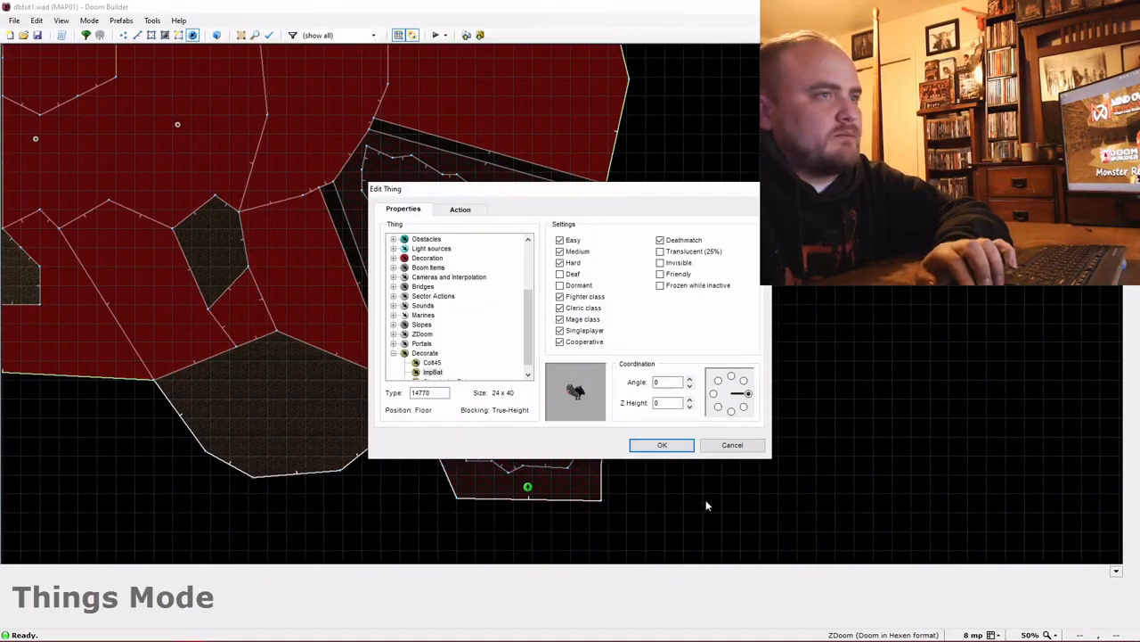
{"action": "left_click", "coordinate": [693, 445]}
Place a SleepingImpBat on the ring east of the blood pool and paste copies of it around the pool's surrounding ledges
{"action": "scroll", "coordinate": [571, 459], "scroll_direction": "up", "scroll_amount": 3}
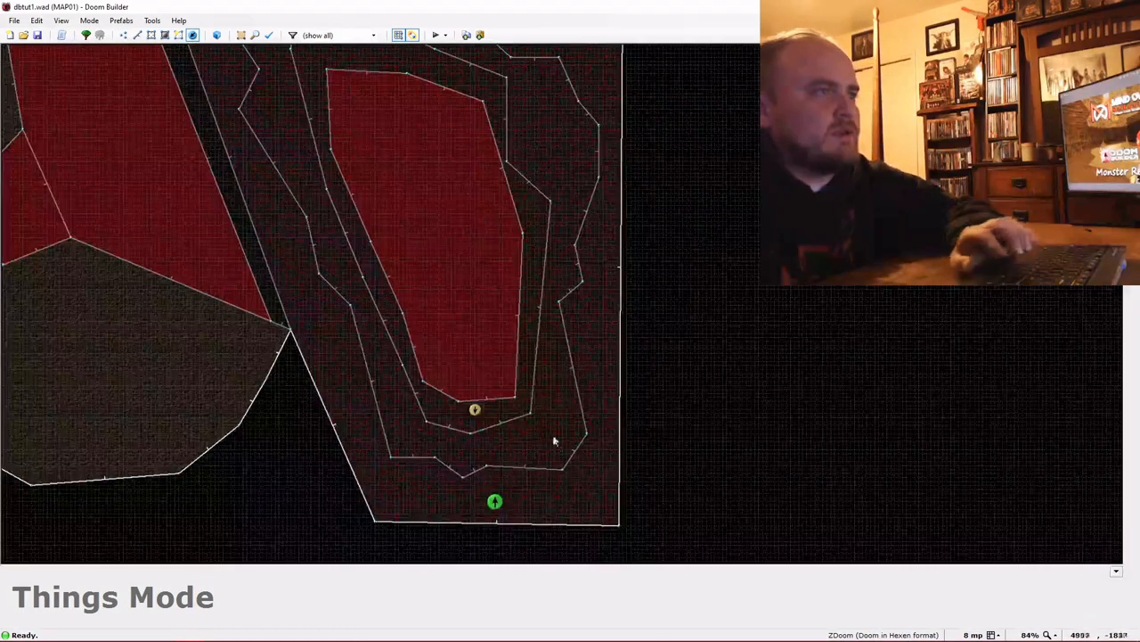
{"action": "right_click", "coordinate": [547, 356]}
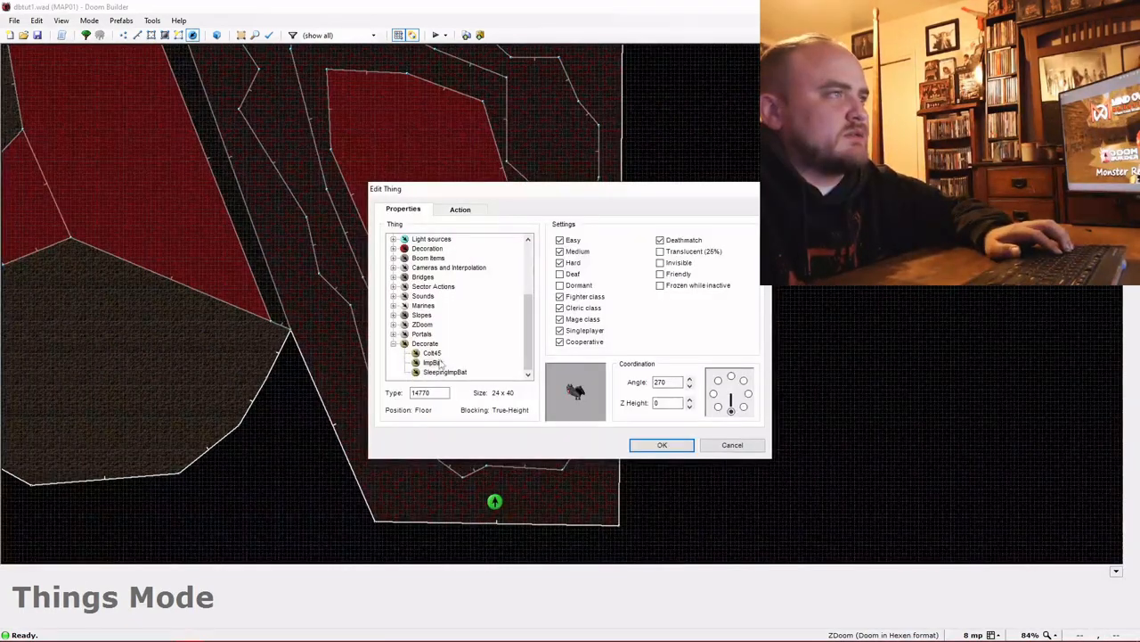
{"action": "left_click", "coordinate": [631, 444]}
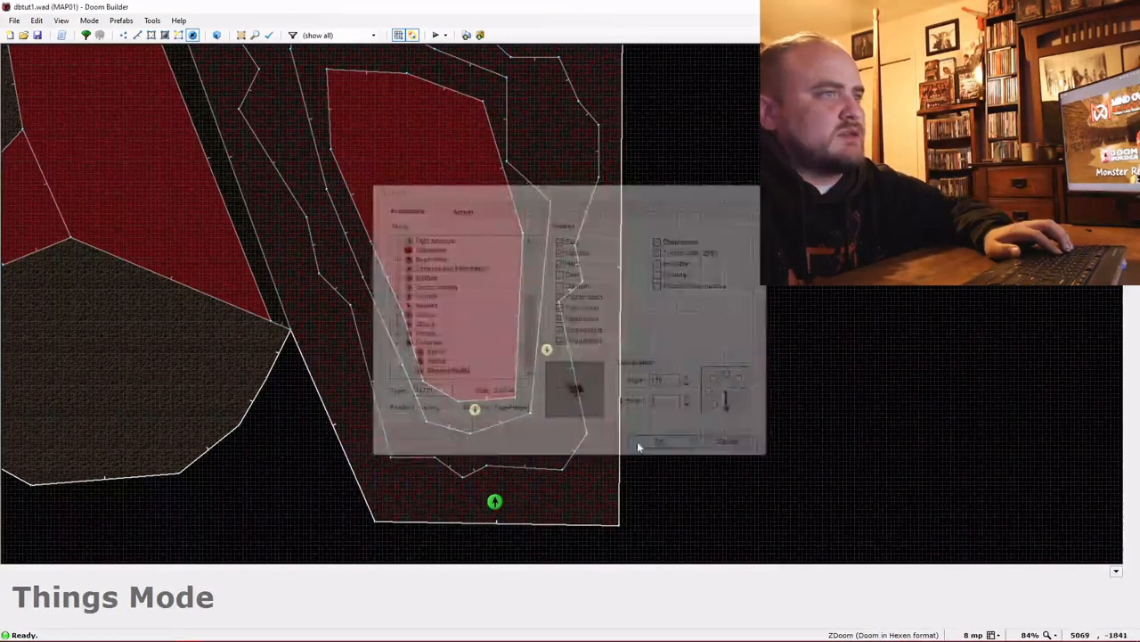
{"action": "key", "text": "ctrl+v"}
{"action": "scroll", "coordinate": [400, 297], "scroll_direction": "down", "scroll_amount": 1}
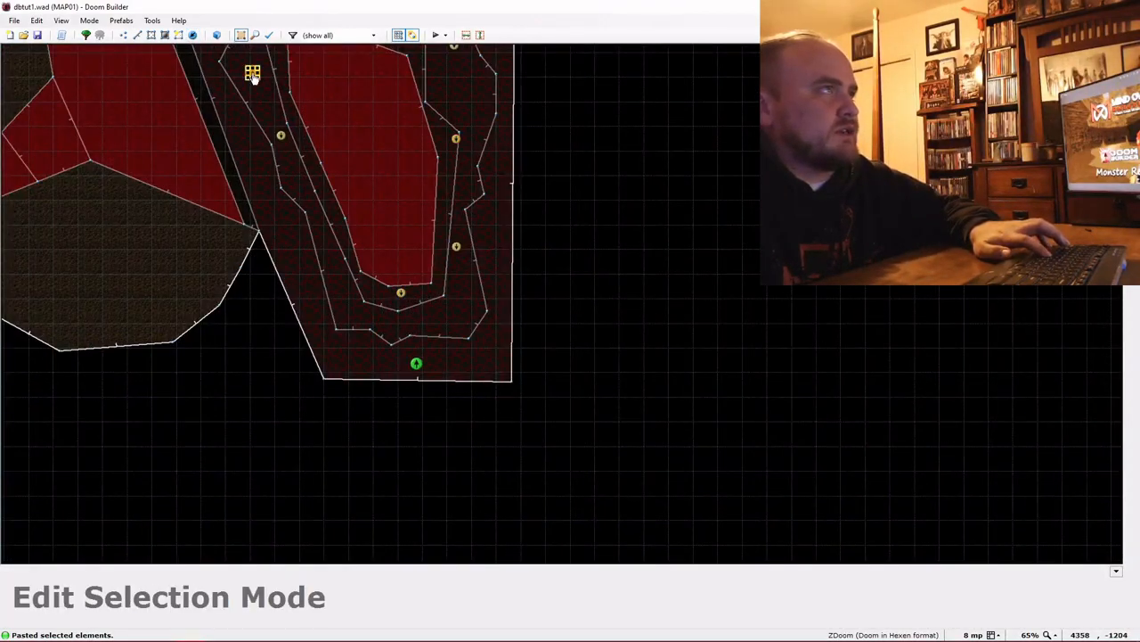
{"action": "scroll", "coordinate": [322, 243], "scroll_direction": "down", "scroll_amount": 1}
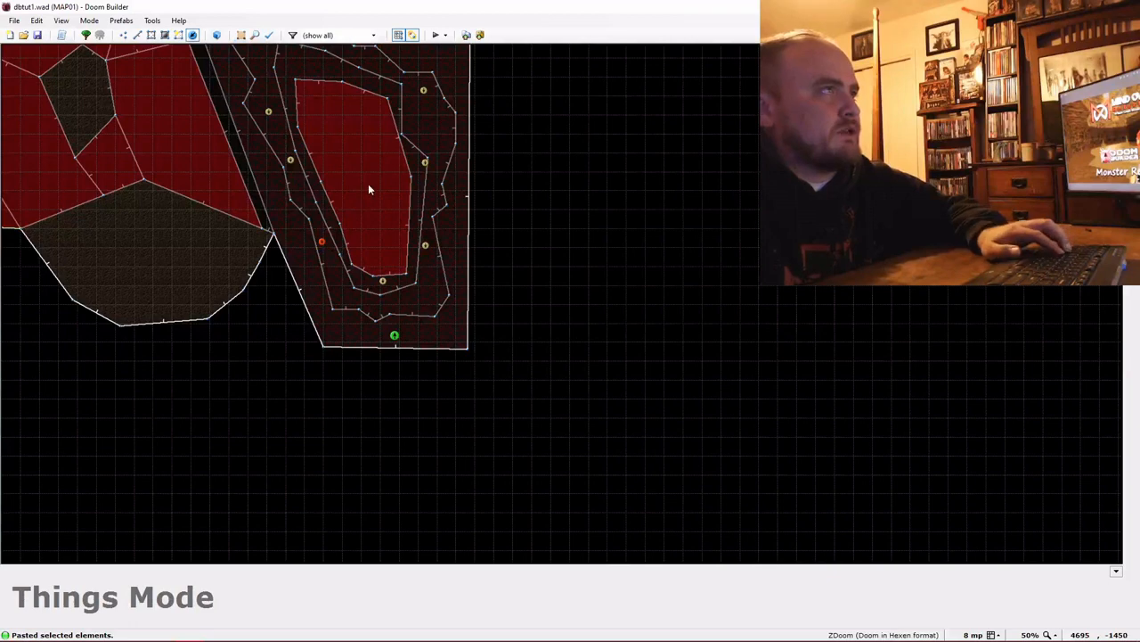
Insert a Dead player decoration in the middle of the blood pool
{"action": "right_click", "coordinate": [368, 183]}
{"action": "scroll", "coordinate": [436, 317], "scroll_direction": "up", "scroll_amount": 1}
{"action": "left_click", "coordinate": [393, 305]}
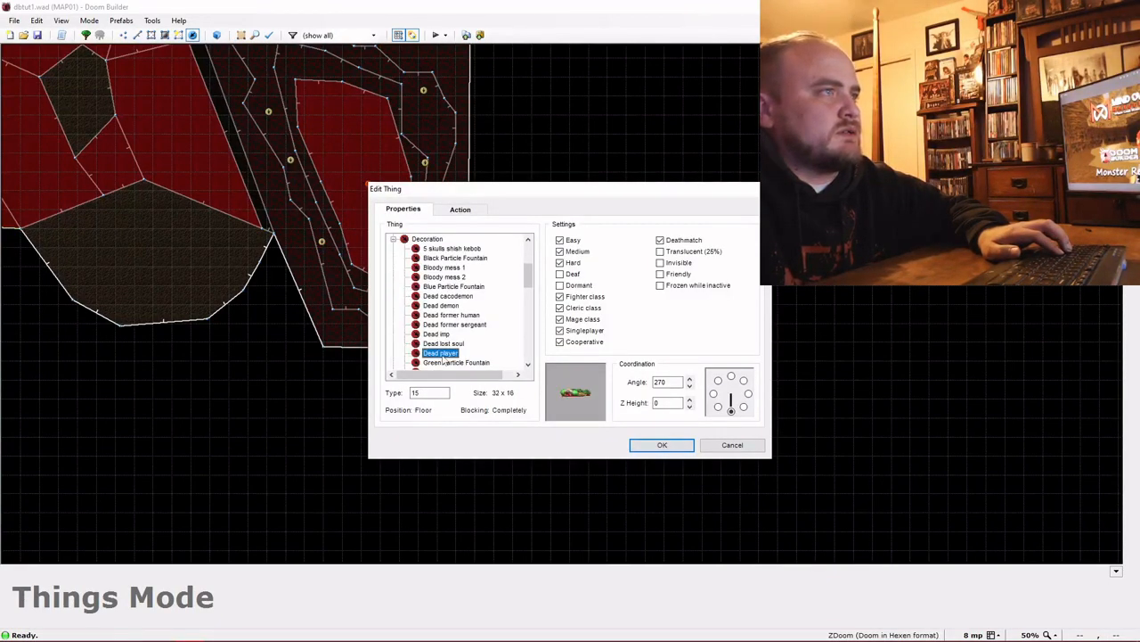
{"action": "left_click", "coordinate": [661, 445]}
Move the Colt45 from the central arena into the blood pool, right beside the dead player
{"action": "scroll", "coordinate": [385, 239], "scroll_direction": "up", "scroll_amount": 2}
{"action": "scroll", "coordinate": [357, 236], "scroll_direction": "down", "scroll_amount": 3}
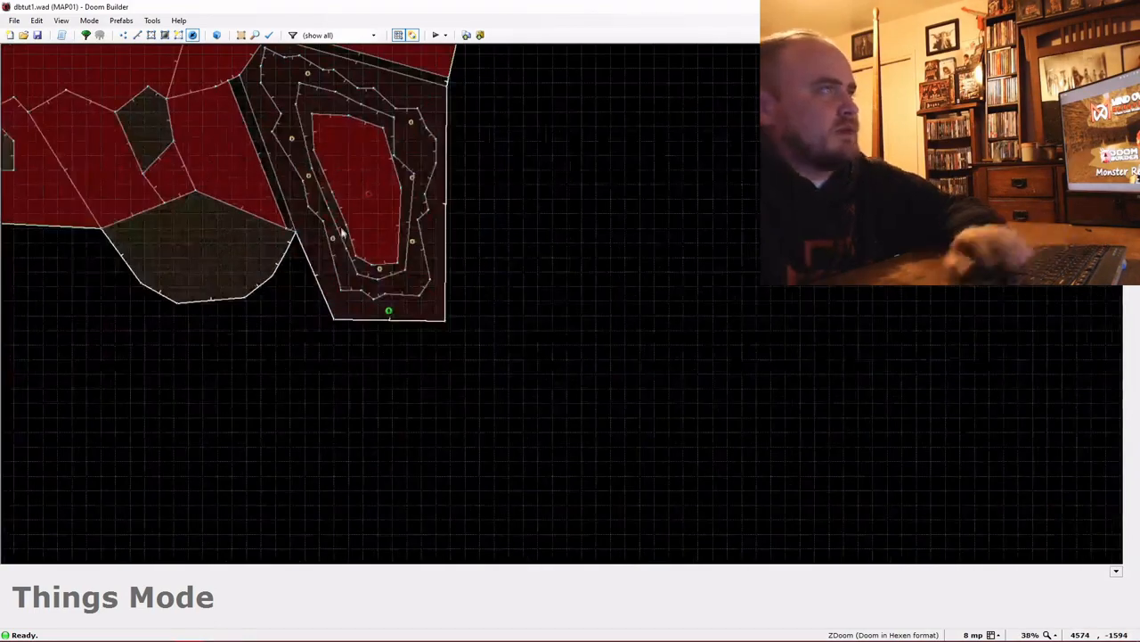
{"action": "scroll", "coordinate": [347, 236], "scroll_direction": "up", "scroll_amount": 1}
{"action": "key", "text": "Up"}
{"action": "key", "text": "Up"}
{"action": "key", "text": "Up"}
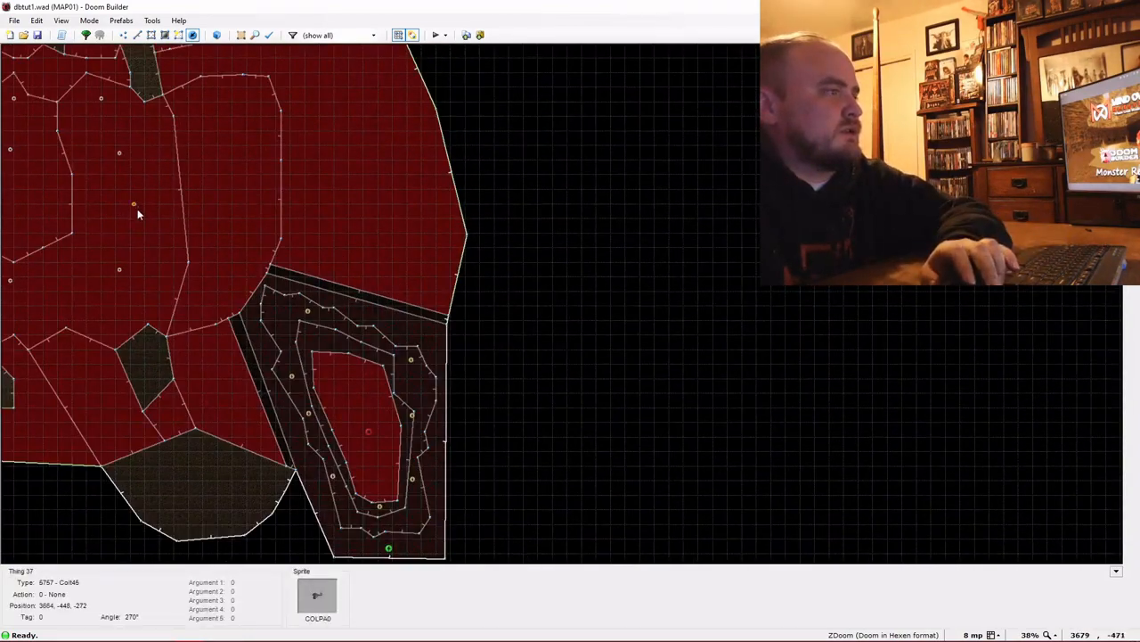
{"action": "scroll", "coordinate": [364, 436], "scroll_direction": "up", "scroll_amount": 4}
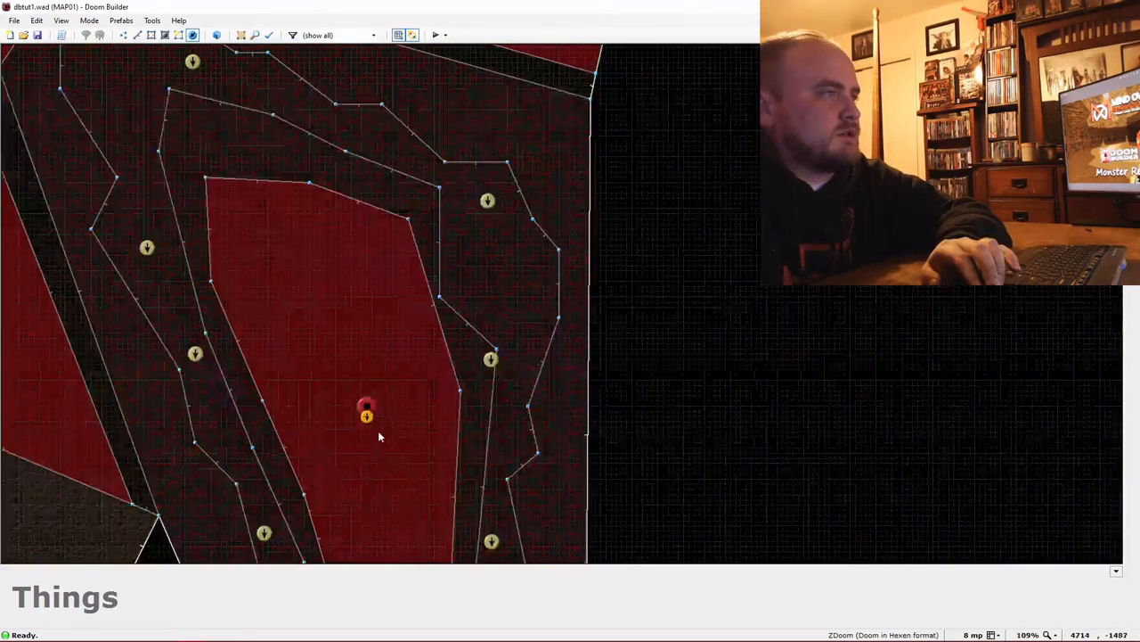
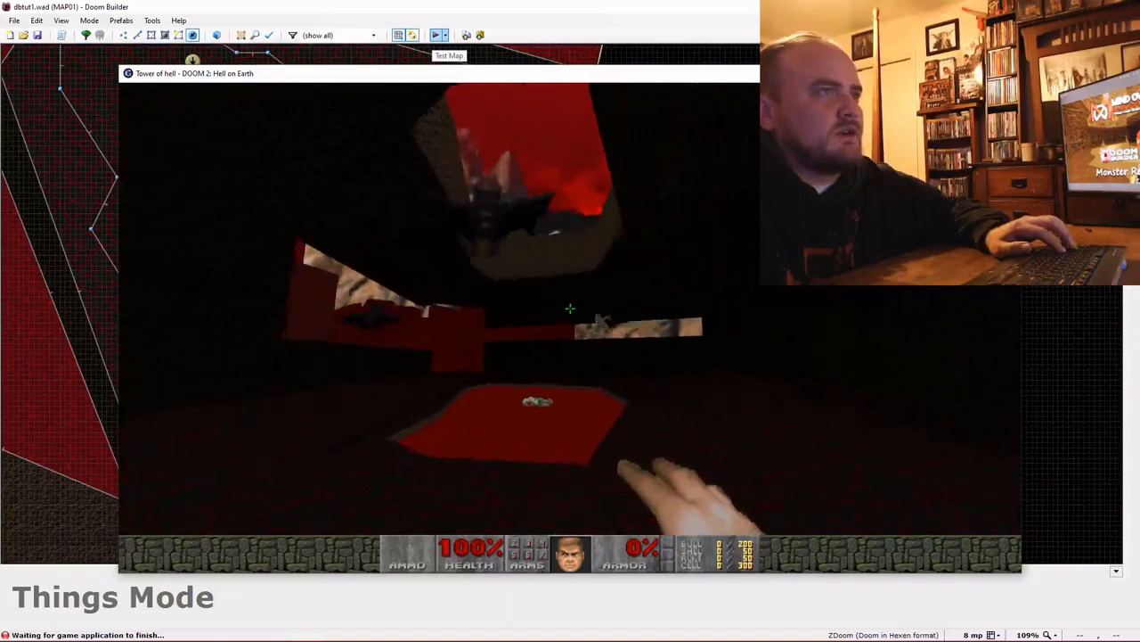
Walk into the blood pool in the play-test and pick up the Colt45 beside the dead player
{"action": "left_click", "coordinate": [570, 308]}
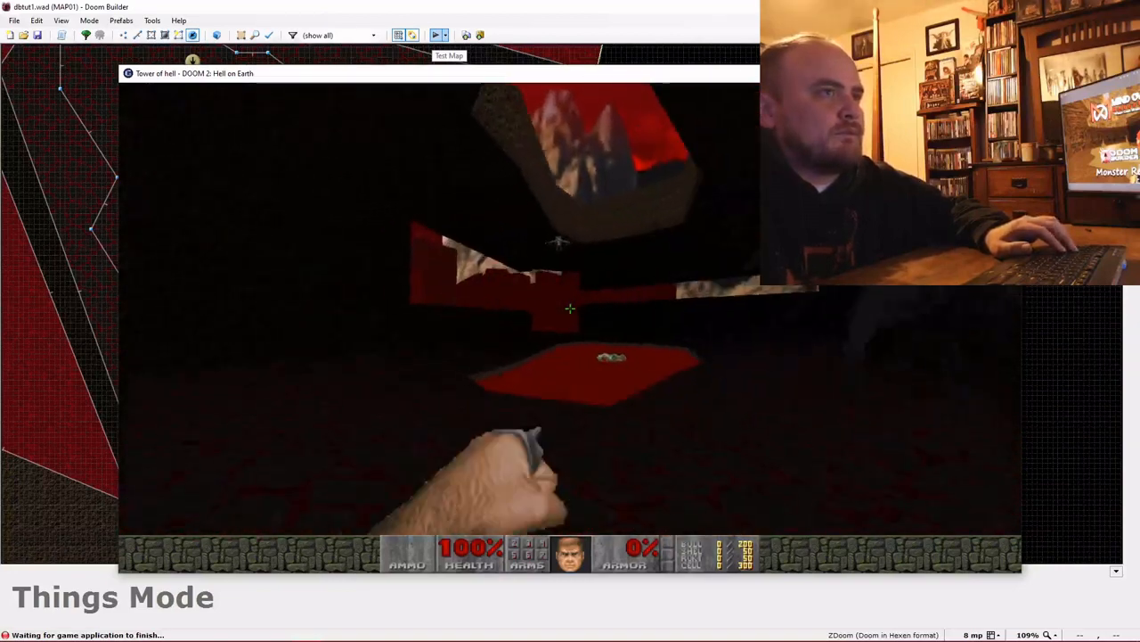
{"action": "key", "text": "w"}
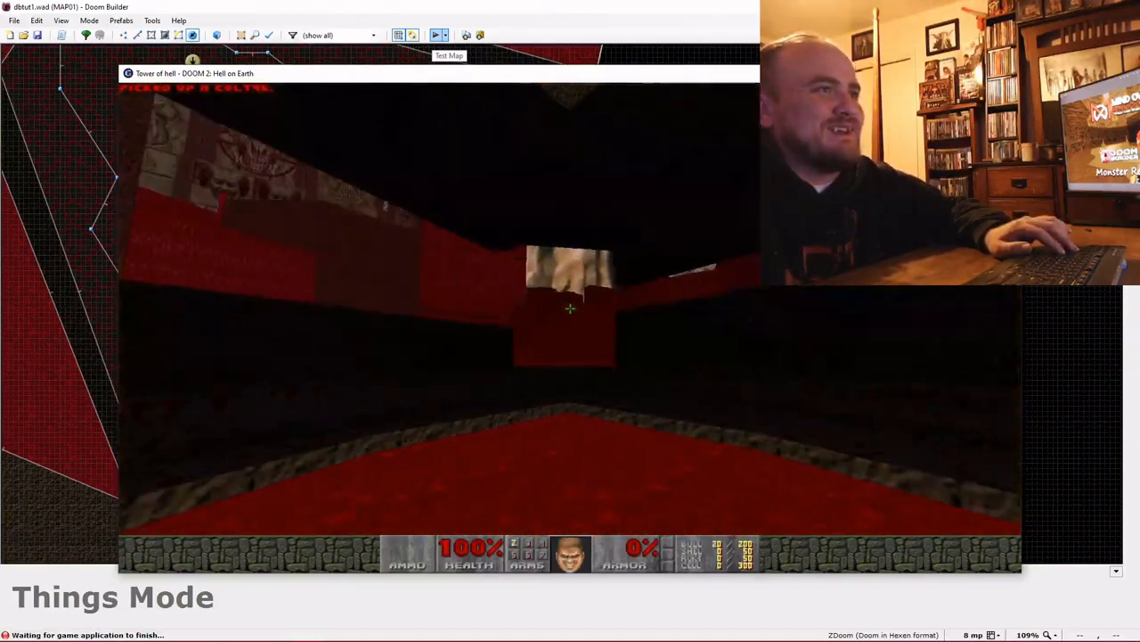
{"action": "key", "text": "Left"}
Fight the attacking Imp Bats around the blood pool, firing the Colt45 until its ammo is used up
{"action": "key", "text": "ctrl"}
{"action": "key", "text": "ctrl"}
{"action": "key", "text": "ctrl"}
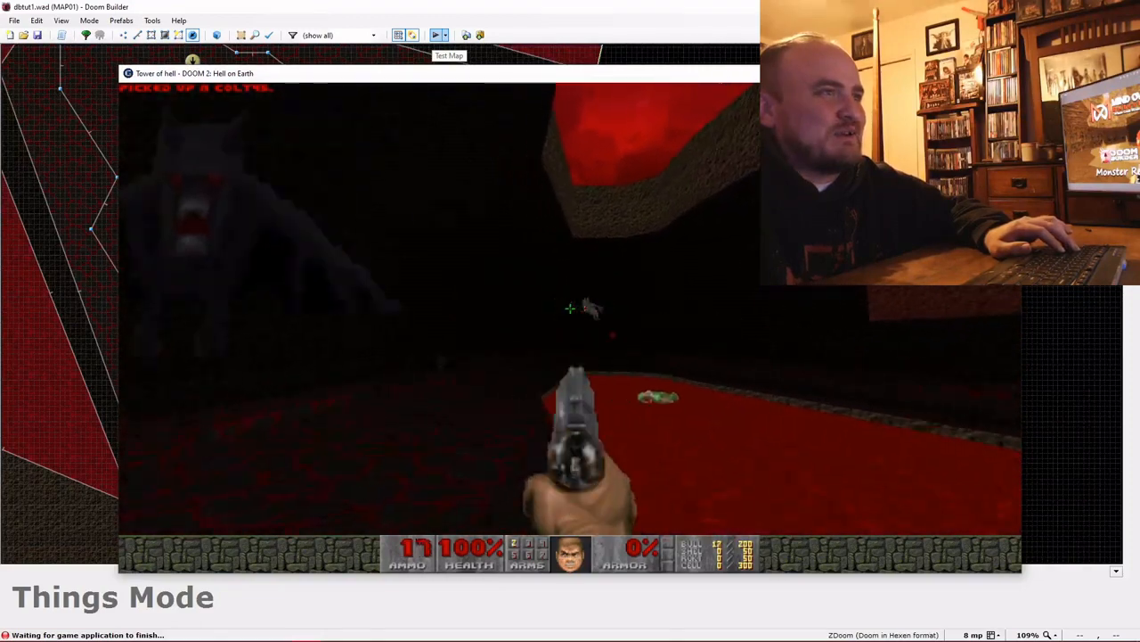
{"action": "left_click", "coordinate": [570, 308]}
{"action": "key", "text": "w"}
{"action": "left_click", "coordinate": [570, 308]}
{"action": "left_click", "coordinate": [570, 308]}
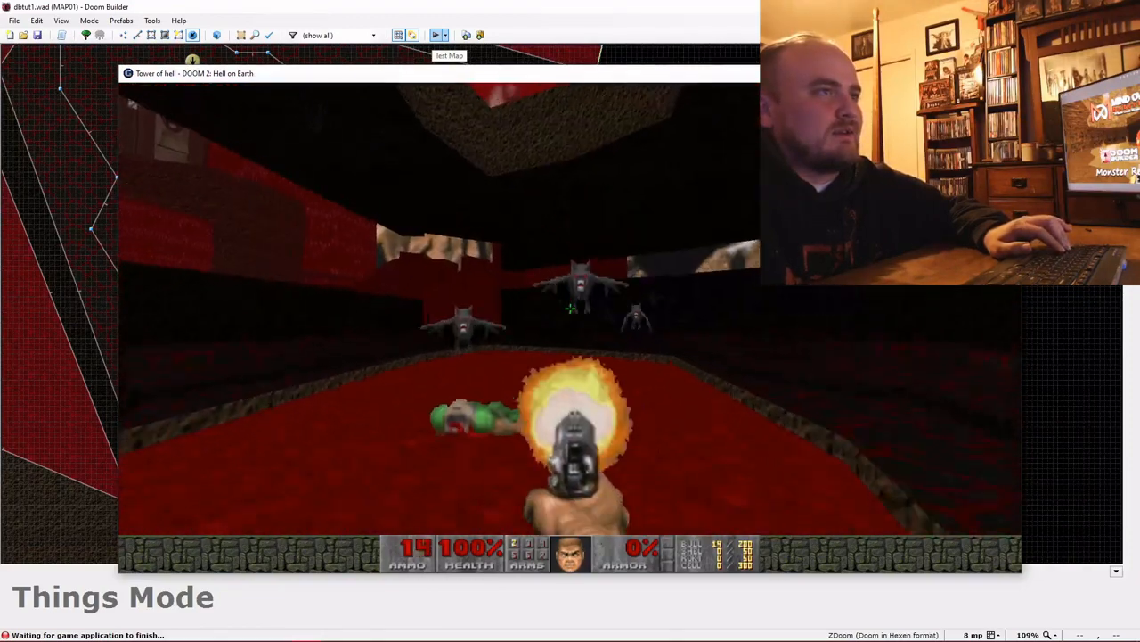
{"action": "key", "text": "s"}
{"action": "left_click", "coordinate": [570, 309]}
{"action": "left_click", "coordinate": [570, 308]}
{"action": "left_click", "coordinate": [570, 308]}
{"action": "left_click", "coordinate": [571, 308]}
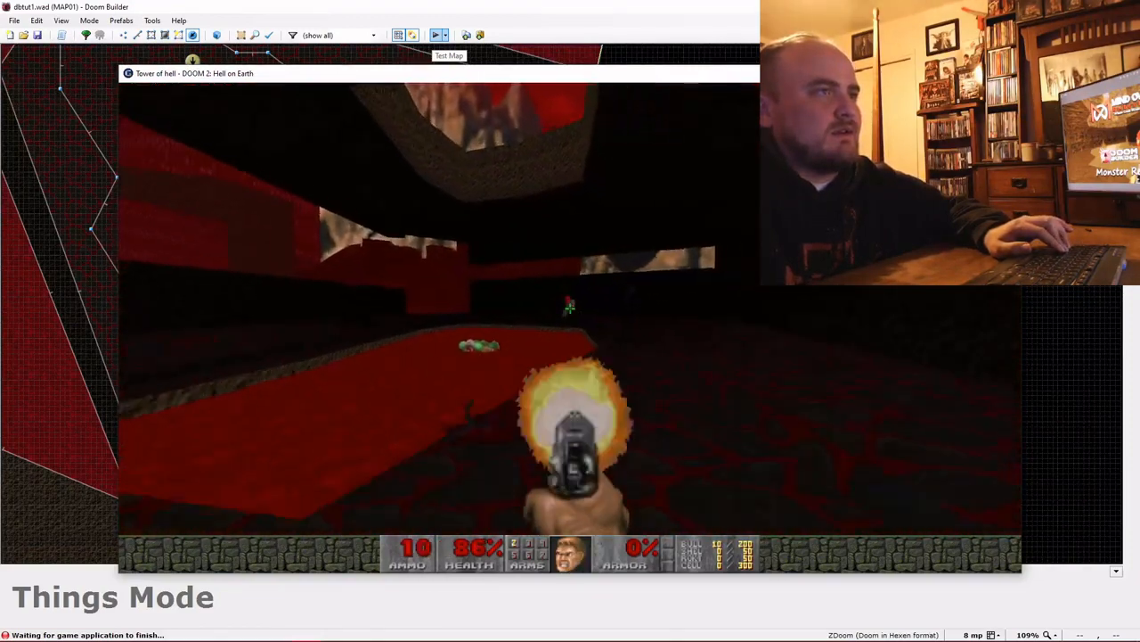
{"action": "key", "text": "s"}
{"action": "key", "text": "ctrl"}
{"action": "key", "text": "ctrl"}
{"action": "key", "text": "ctrl"}
{"action": "key", "text": "ctrl"}
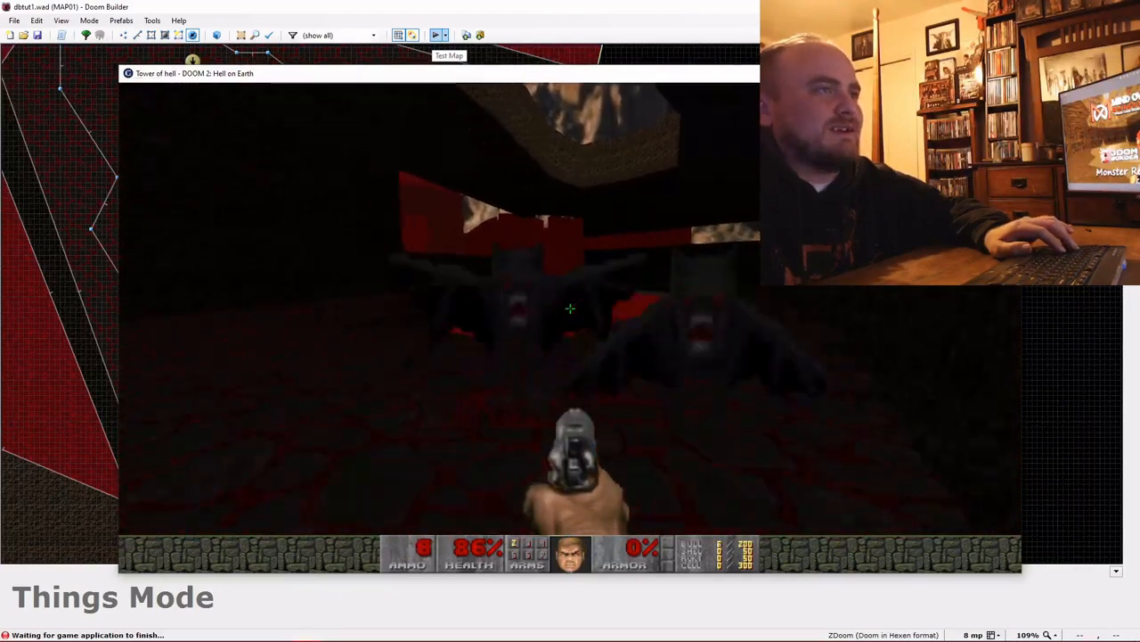
{"action": "key", "text": "s"}
{"action": "left_click", "coordinate": [570, 309]}
{"action": "left_click", "coordinate": [570, 308]}
{"action": "left_click", "coordinate": [570, 308]}
{"action": "left_click", "coordinate": [570, 308]}
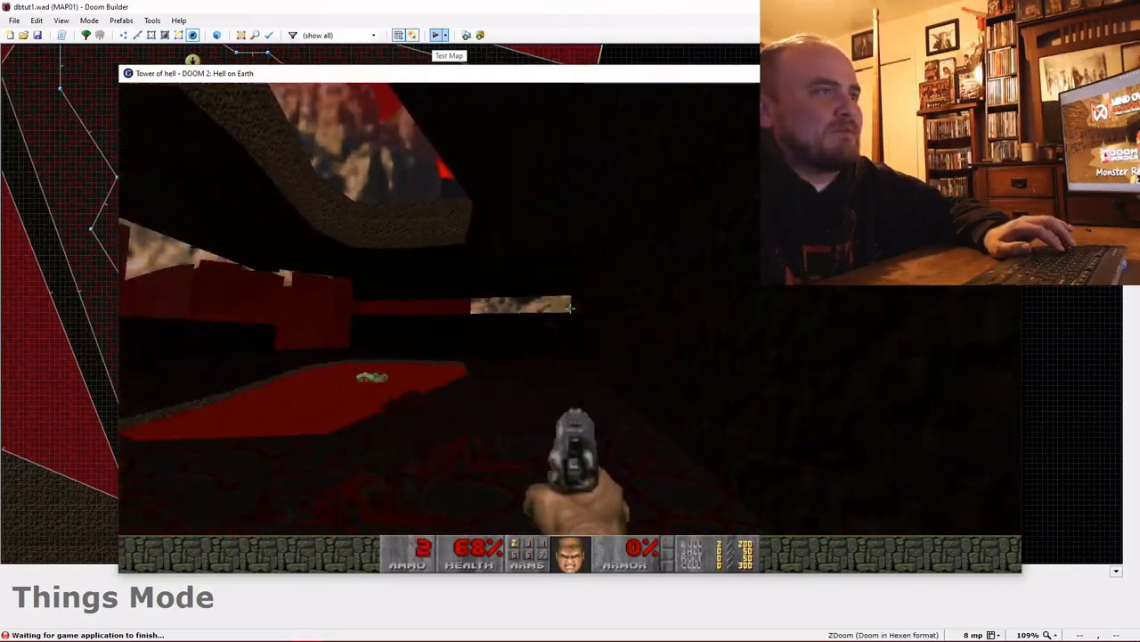
{"action": "key", "text": "s"}
{"action": "key", "text": "w"}
{"action": "left_click", "coordinate": [570, 309]}
{"action": "left_click", "coordinate": [571, 308]}
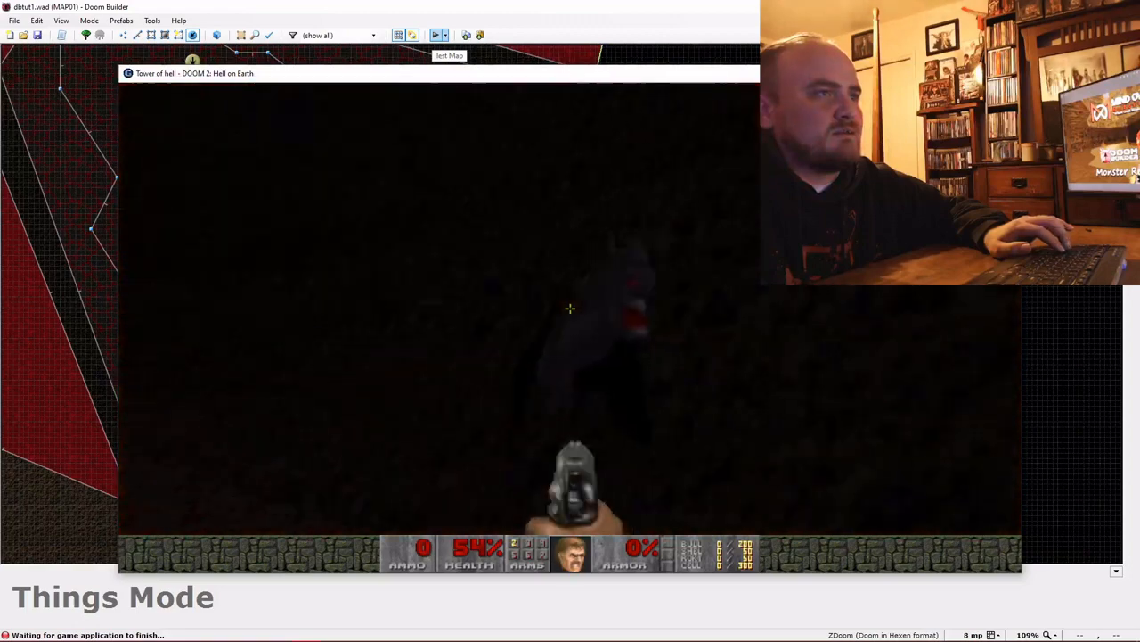
Roam the ledges around the blood pool to check the cave and the remaining bats in play
{"action": "key", "text": "s"}
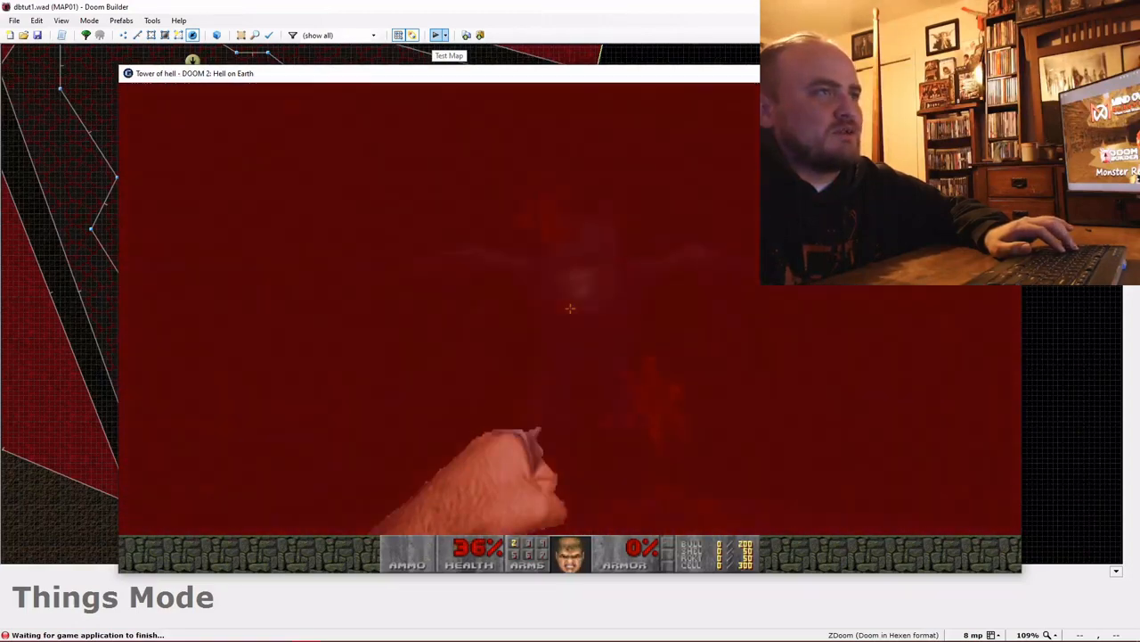
{"action": "key", "text": "w"}
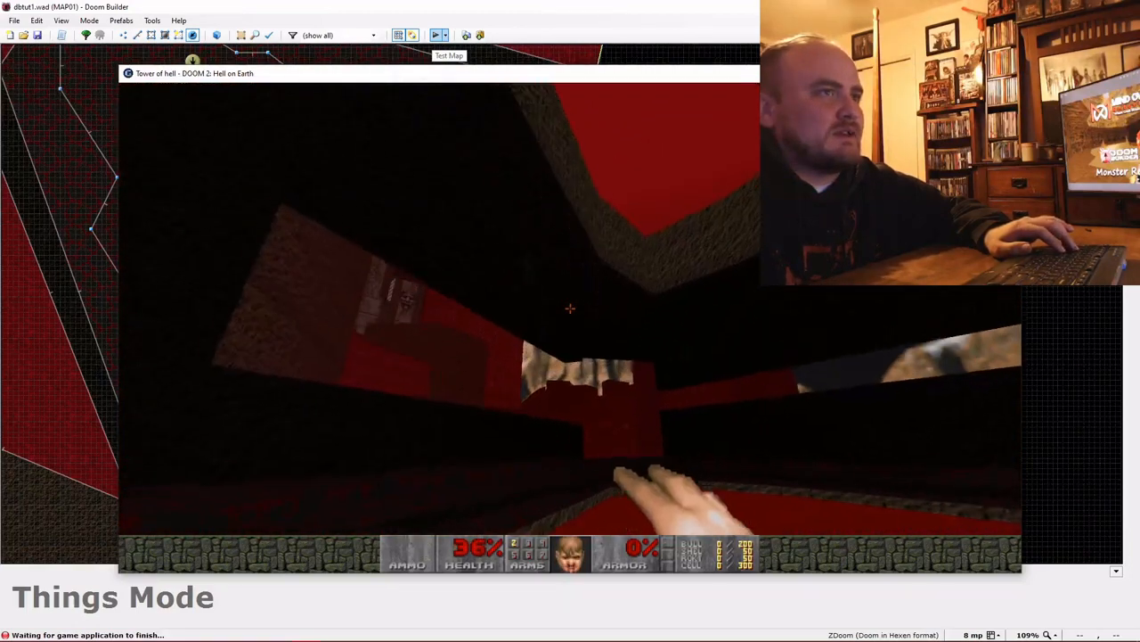
{"action": "key", "text": "w"}
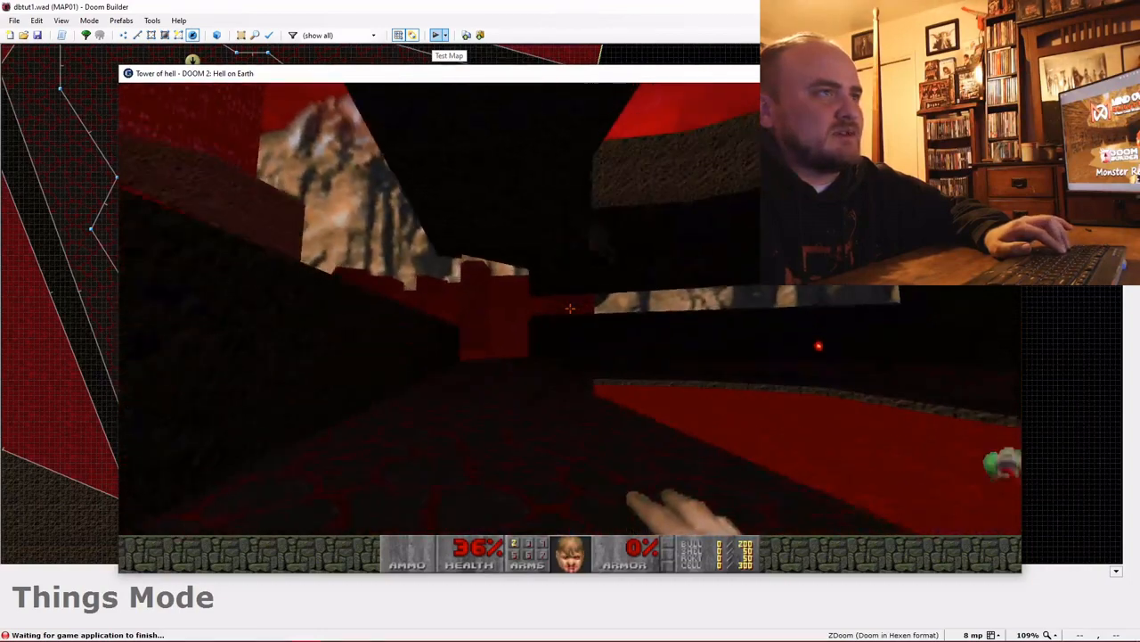
{"action": "key", "text": "w"}
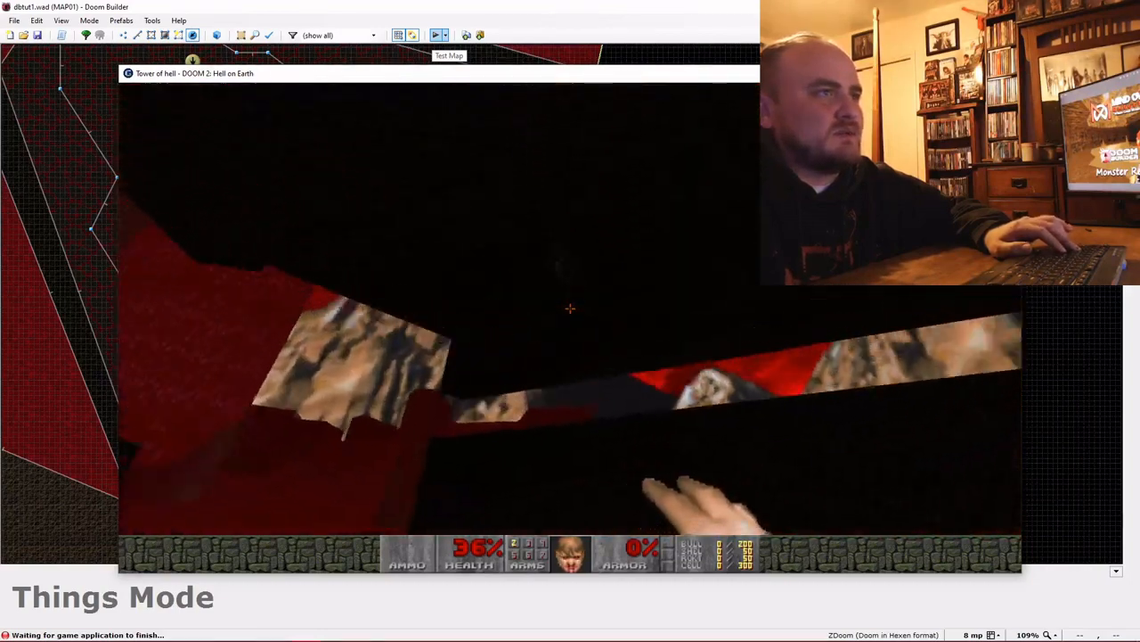
{"action": "key", "text": "w"}
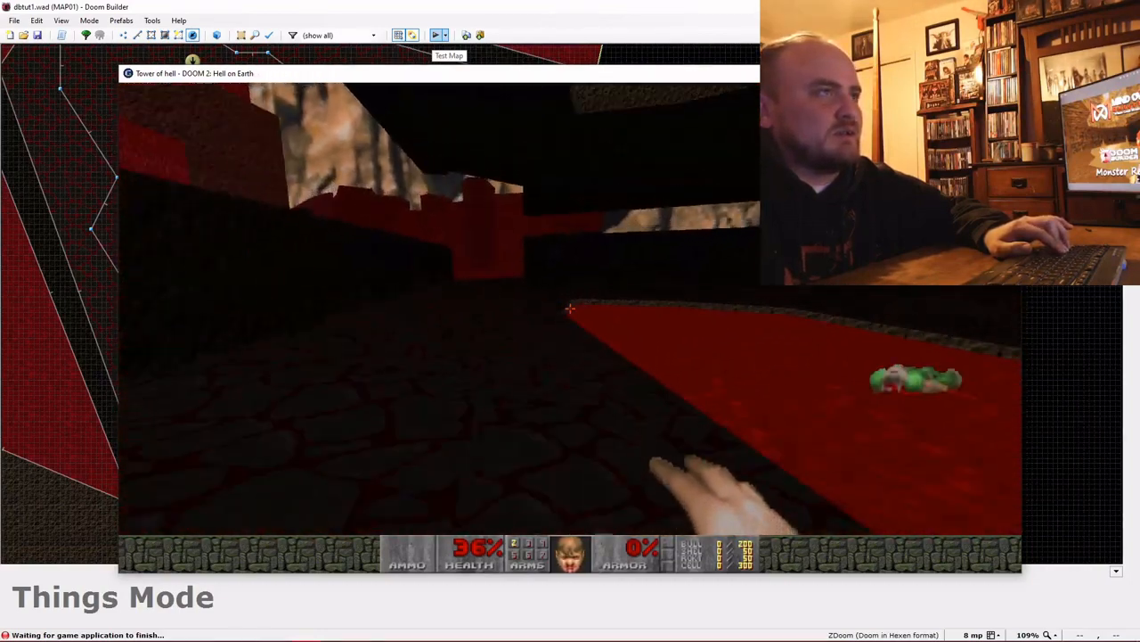
{"action": "key", "text": "s"}
Quit the play-test and return to the map editor
{"action": "key", "text": "Escape"}
{"action": "key", "text": "Up"}
{"action": "key", "text": "Return"}
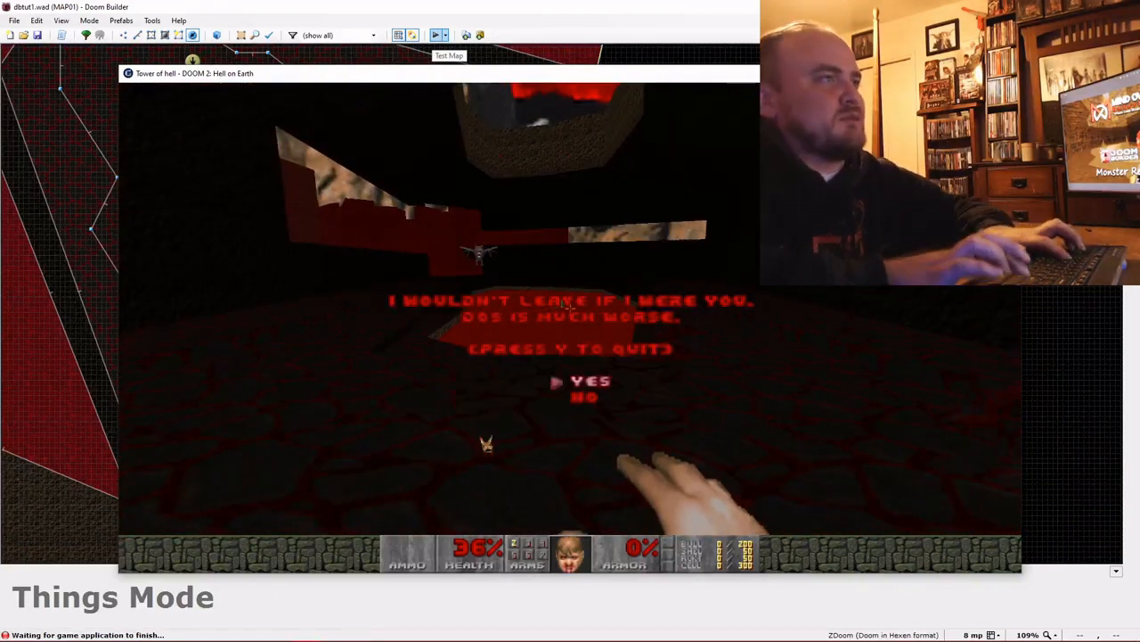
{"action": "key", "text": "y"}
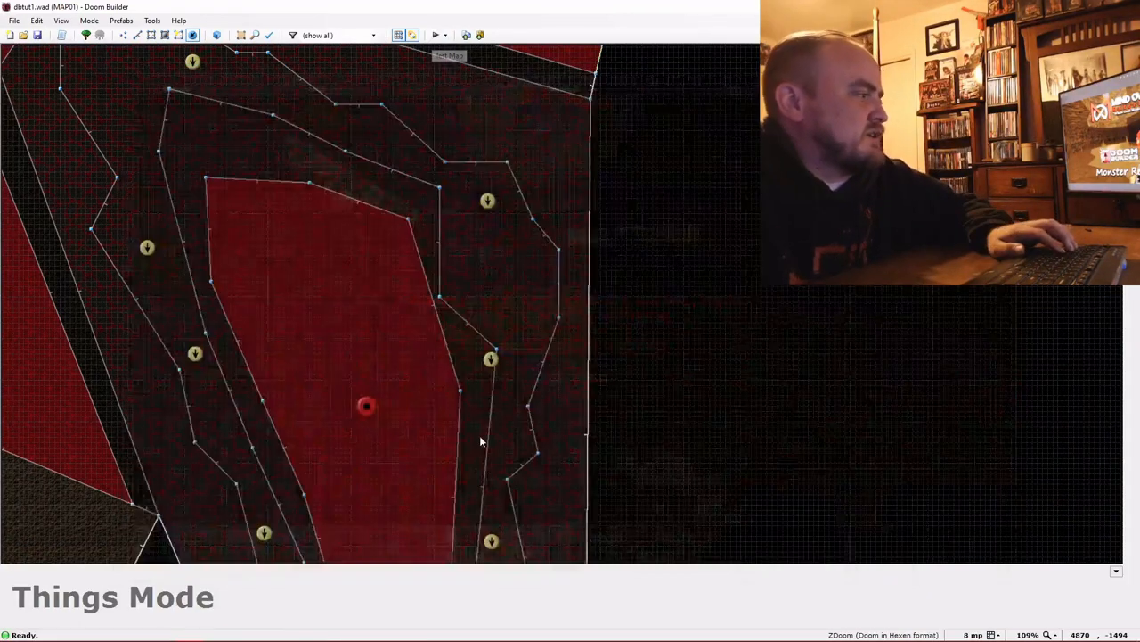
Draw a large irregular cave sector wrapping around the south and east sides of the blood pool cave, closing the outline on its east wall
{"action": "scroll", "coordinate": [481, 441], "scroll_direction": "down", "scroll_amount": 3}
{"action": "scroll", "coordinate": [655, 520], "scroll_direction": "up", "scroll_amount": 1}
{"action": "middle_click_drag", "start_coordinate": [654, 519], "coordinate": [549, 400]}
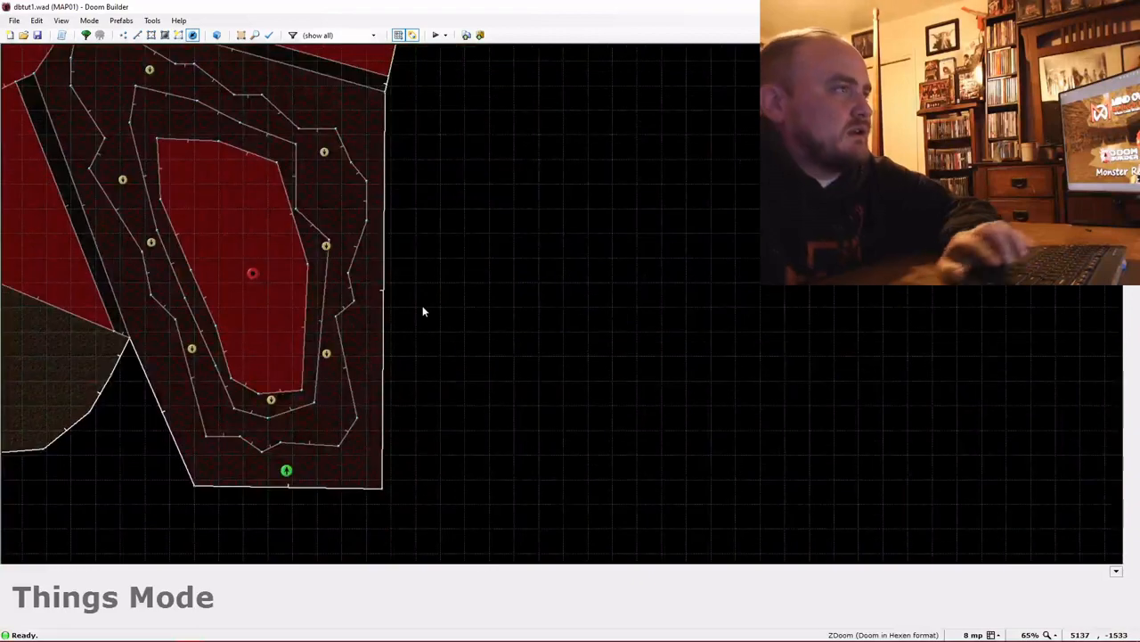
{"action": "scroll", "coordinate": [424, 311], "scroll_direction": "down", "scroll_amount": 1}
{"action": "key", "text": "d"}
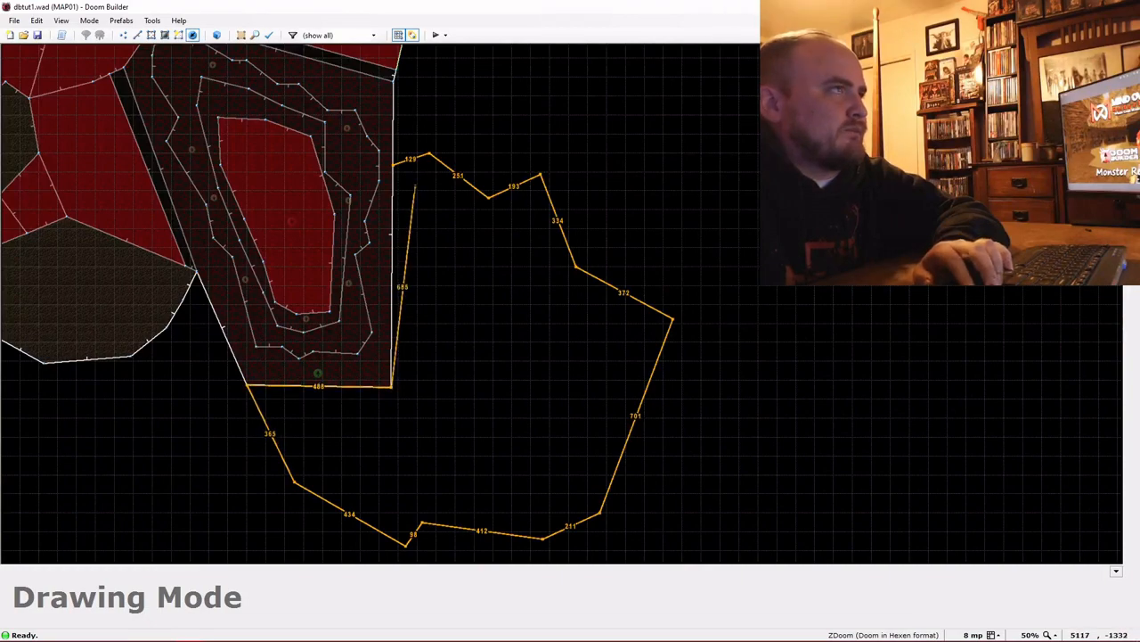
{"action": "left_click", "coordinate": [393, 165]}
Copy the ASHWALL3 texture in 3D view and paste it onto the new sector's floor and the step walls bordering the blood pool cave
{"action": "key", "text": "w"}
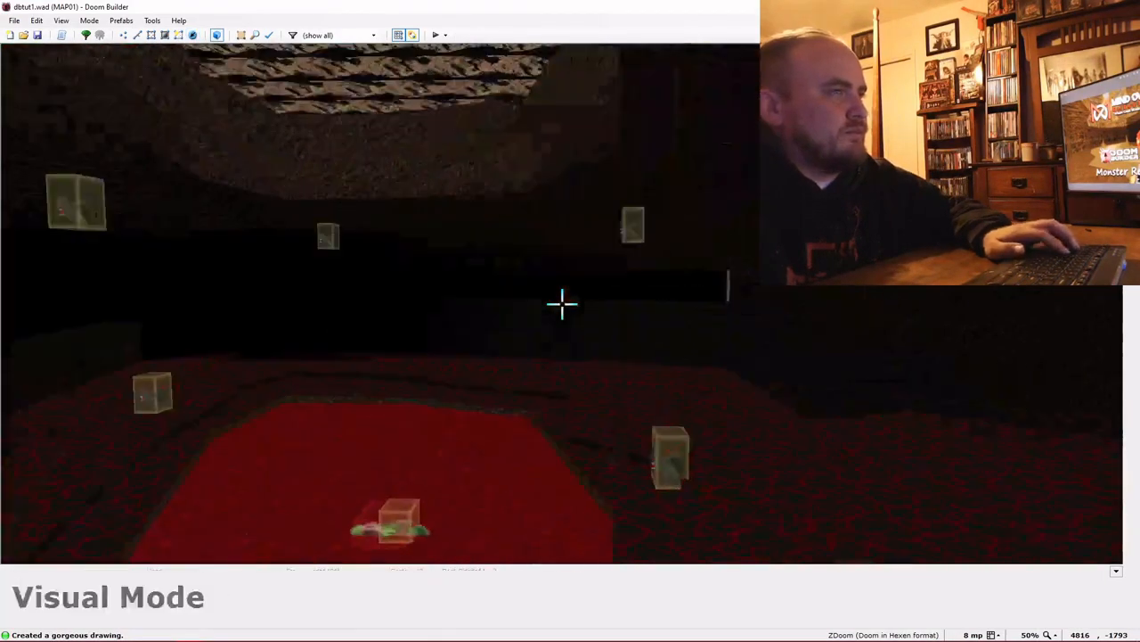
{"action": "key", "text": "e"}
{"action": "key", "text": "e"}
{"action": "scroll", "coordinate": [562, 304], "scroll_direction": "up", "scroll_amount": 2}
{"action": "key", "text": "ctrl+c"}
{"action": "key", "text": "e"}
{"action": "key", "text": "ctrl+v"}
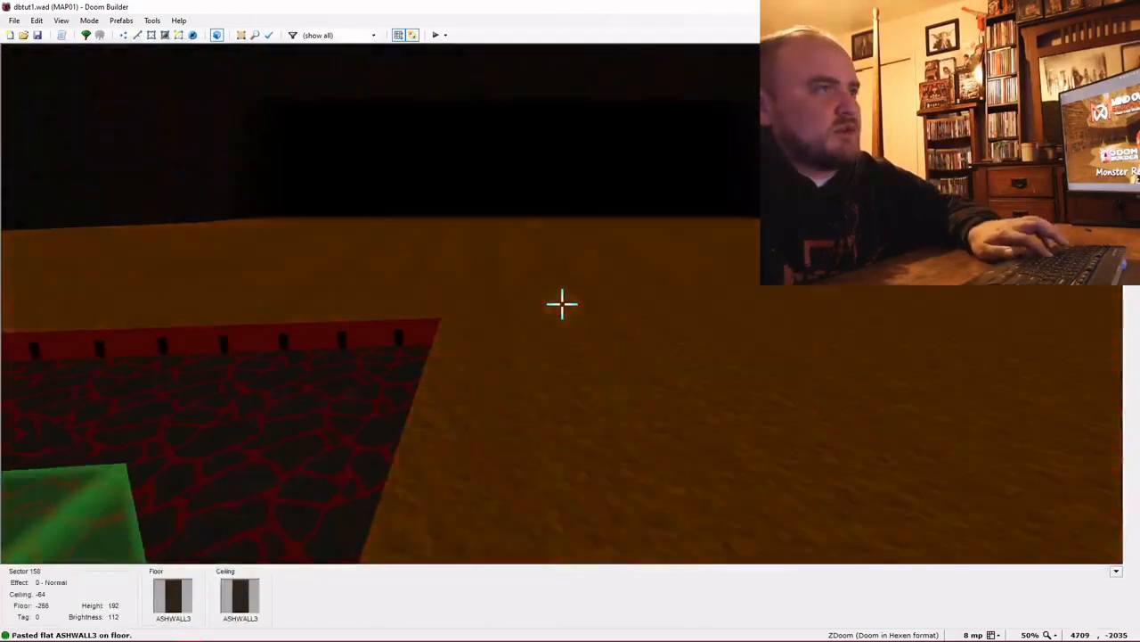
{"action": "key", "text": "ctrl+v"}
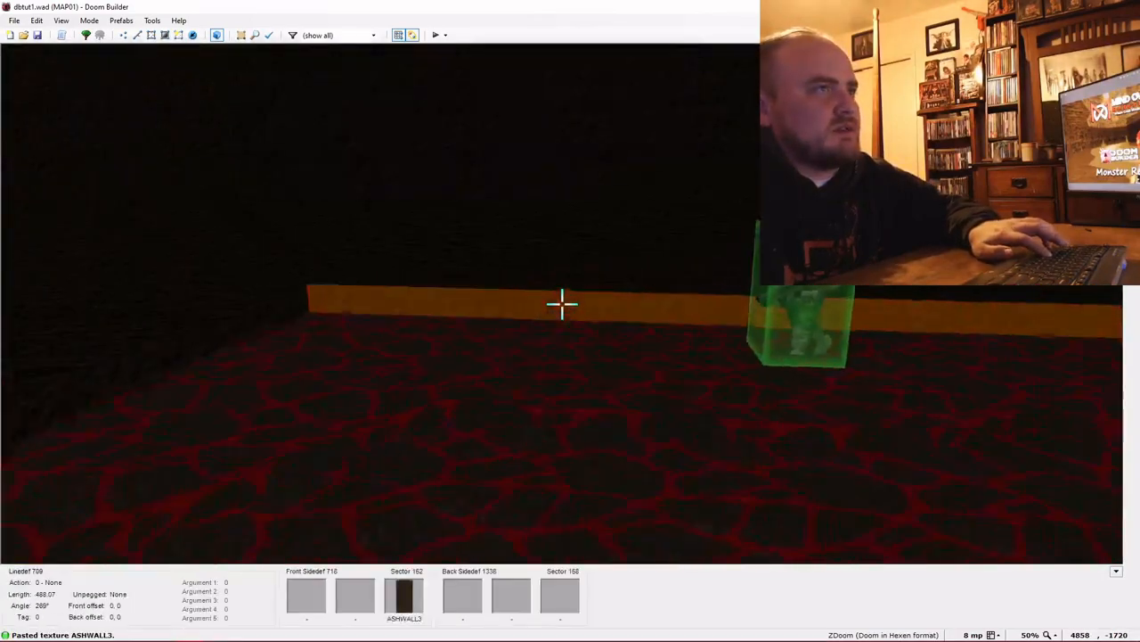
{"action": "key", "text": "q"}
{"action": "key", "text": "q"}
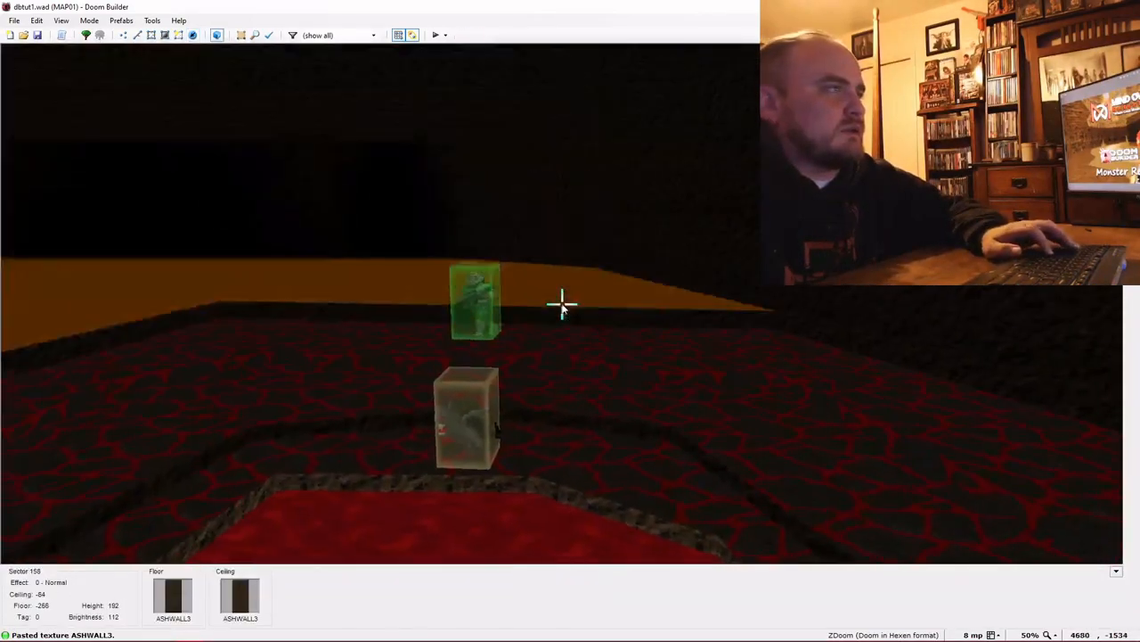
{"action": "key", "text": "q"}
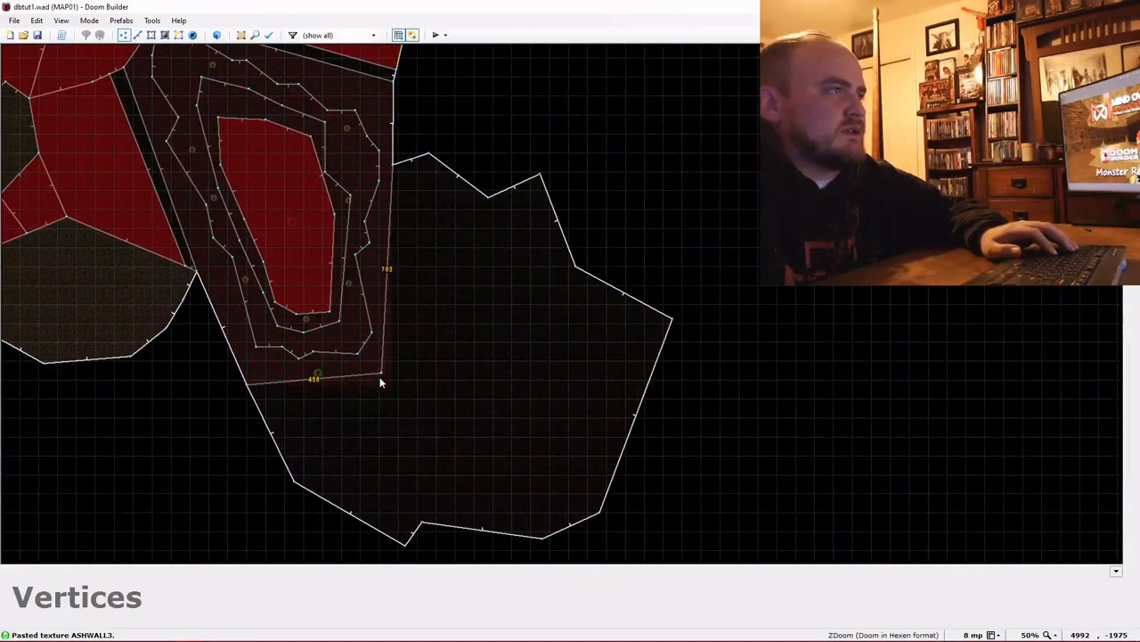
Pull the blood pool cave's southeast corner vertex inward and add vertices near it to make the shared border irregular
{"action": "right_click_drag", "start_coordinate": [379, 382], "coordinate": [379, 380]}
{"action": "right_click", "coordinate": [362, 375]}
{"action": "right_click", "coordinate": [364, 375]}
{"action": "right_click", "coordinate": [382, 362]}
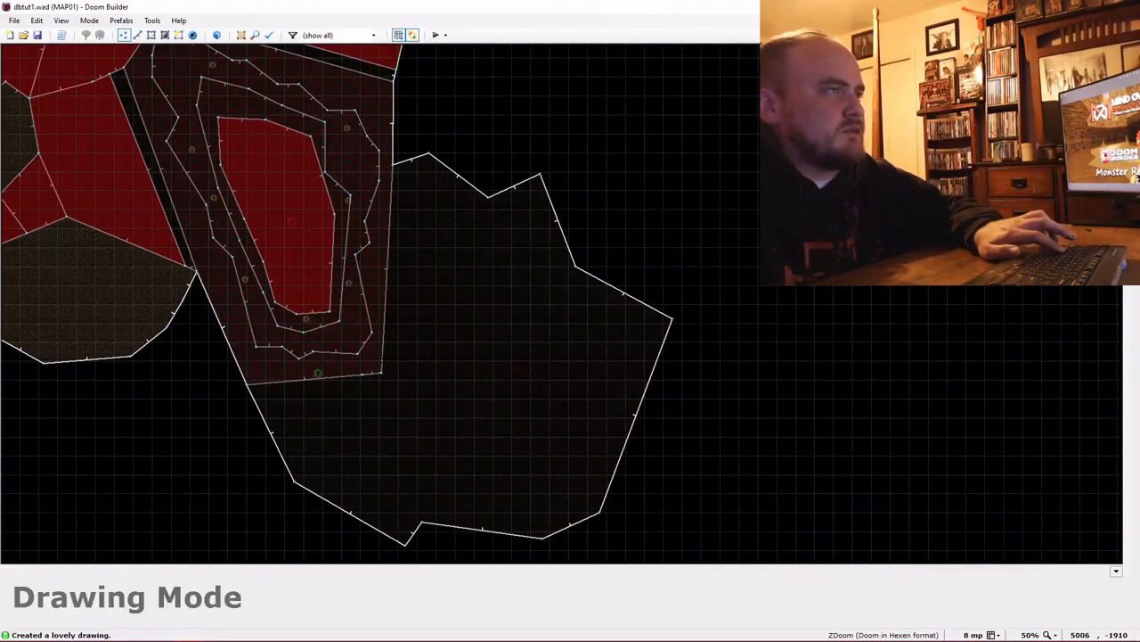
{"action": "scroll", "coordinate": [383, 376], "scroll_direction": "up", "scroll_amount": 4}
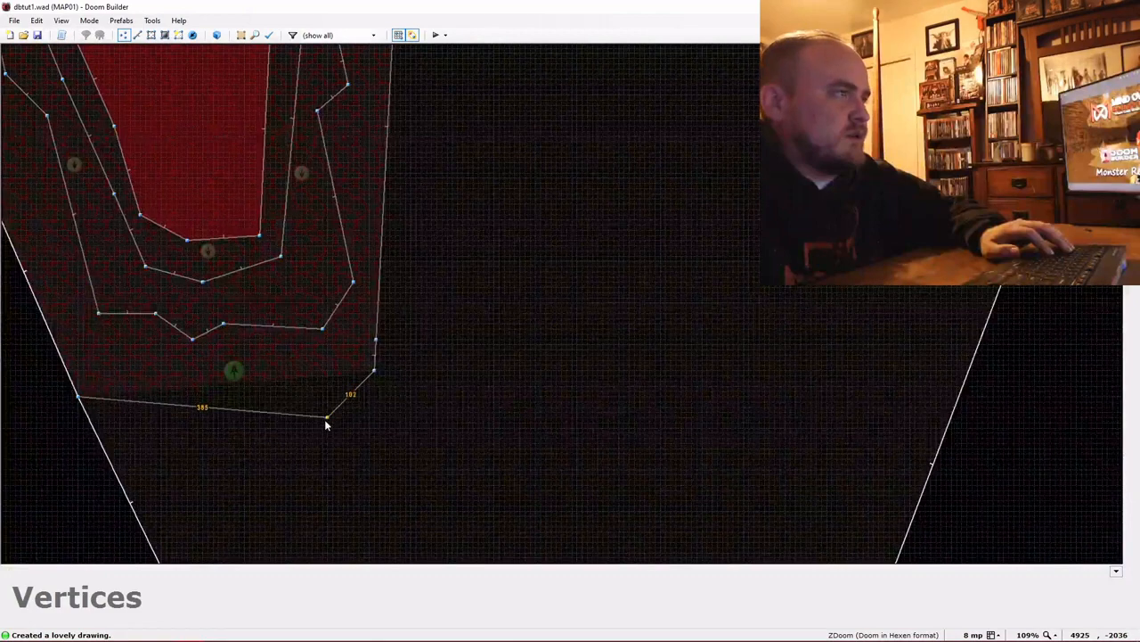
Widen the dark red ledge around the blood pool by moving its outer vertices outward along the lower-right edge
{"action": "right_click_drag", "start_coordinate": [374, 377], "coordinate": [422, 251]}
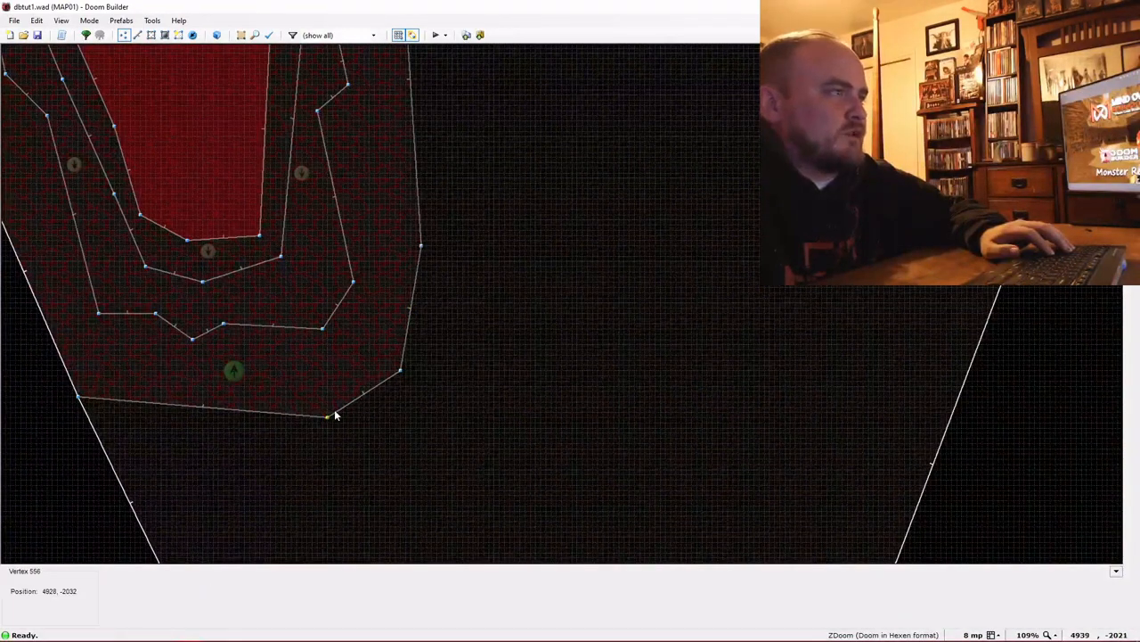
{"action": "right_click_drag", "start_coordinate": [335, 415], "coordinate": [322, 430]}
{"action": "key", "text": "w"}
{"action": "key", "text": "e"}
{"action": "key", "text": "w"}
{"action": "key", "text": "t"}
Reshape the large dark cave sector by pulling the vertices of its right and lower outer walls inward
{"action": "scroll", "coordinate": [459, 349], "scroll_direction": "down", "scroll_amount": 2}
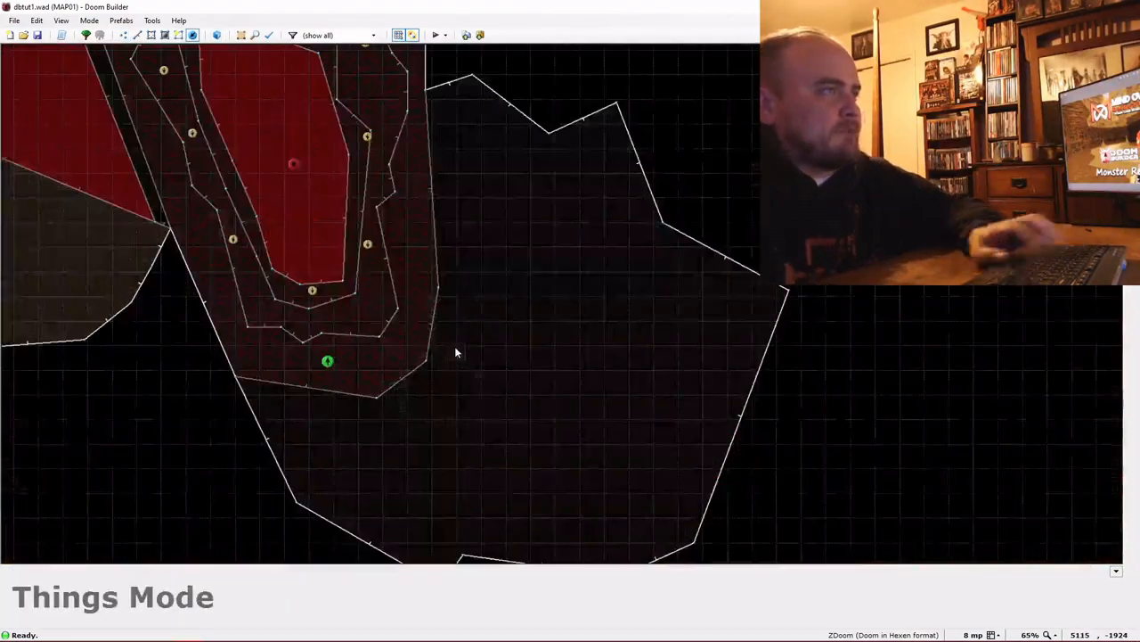
{"action": "key", "text": "Down"}
{"action": "scroll", "coordinate": [688, 178], "scroll_direction": "up", "scroll_amount": 1}
{"action": "scroll", "coordinate": [626, 151], "scroll_direction": "down", "scroll_amount": 3}
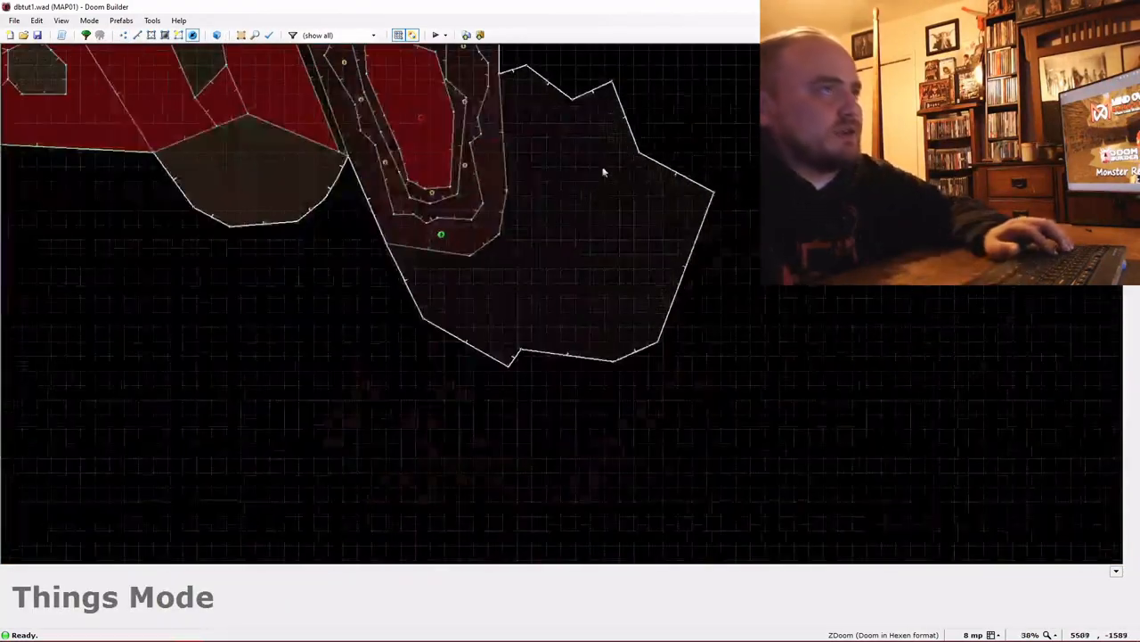
{"action": "key", "text": "v"}
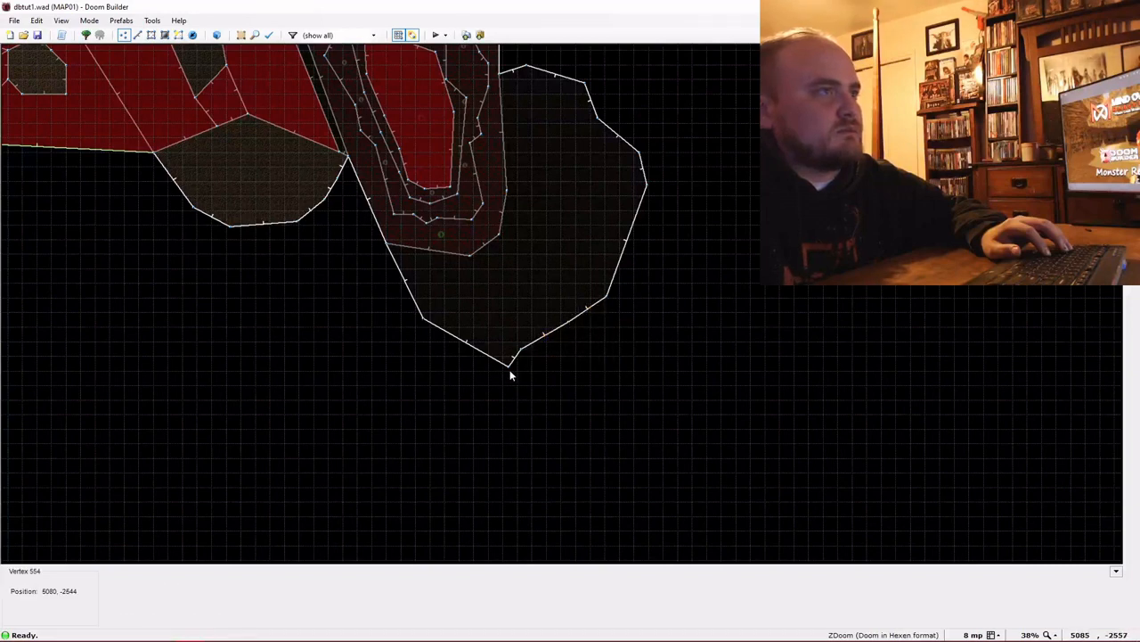
{"action": "left_click_drag", "start_coordinate": [521, 357], "coordinate": [554, 285]}
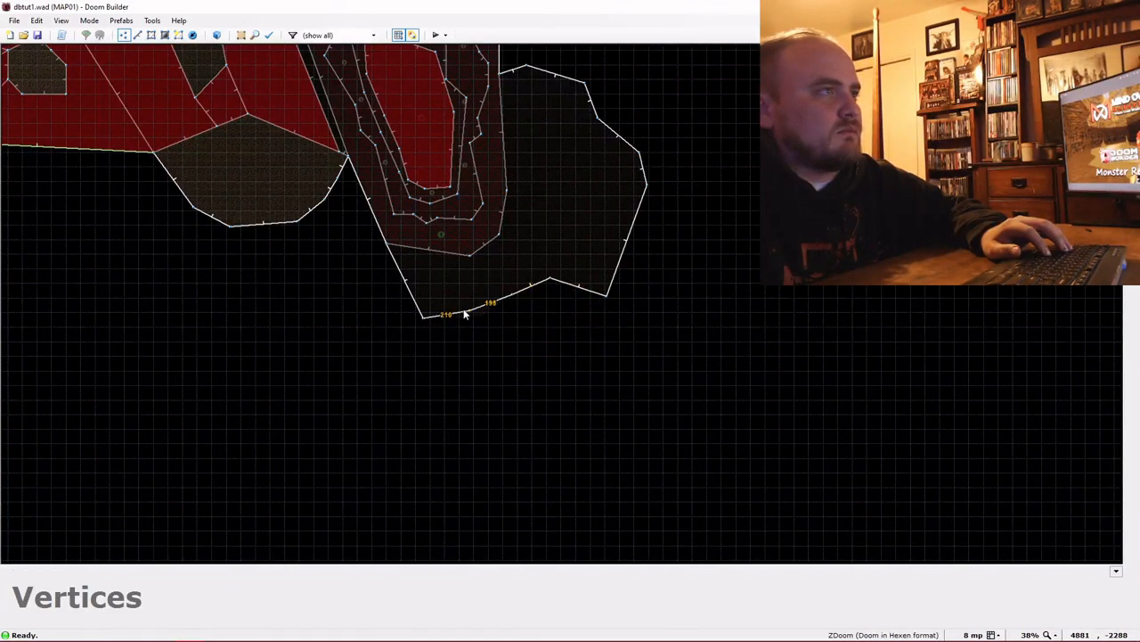
{"action": "scroll", "coordinate": [453, 272], "scroll_direction": "up", "scroll_amount": 3}
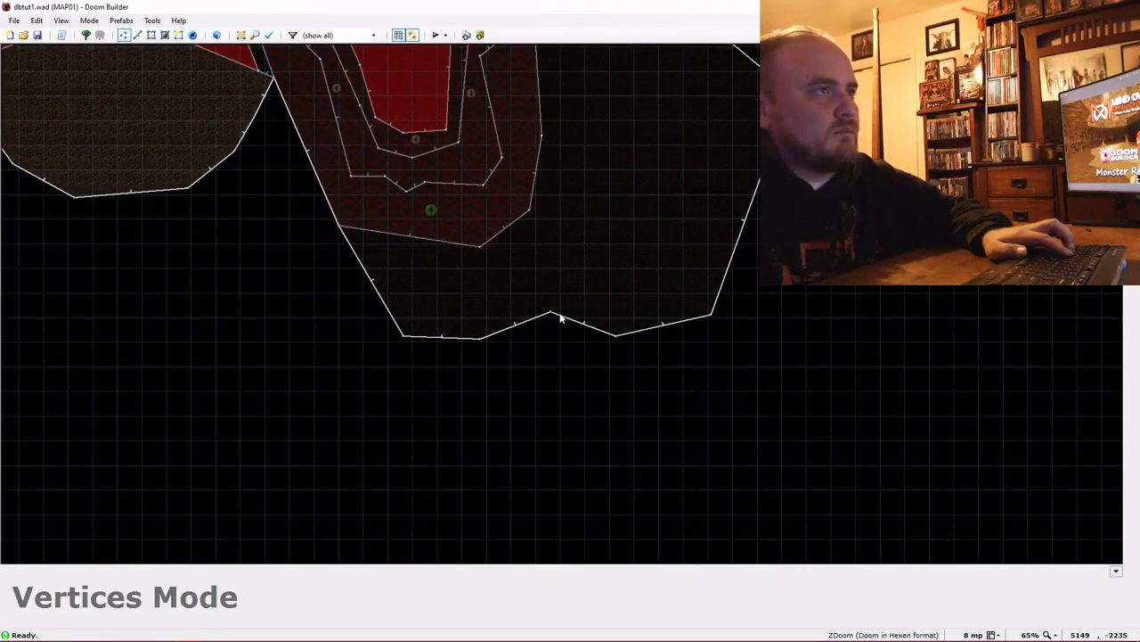
Move the Player 1 start from the red ledge into the lower part of the large dark cave sector
{"action": "left_click_drag", "start_coordinate": [439, 229], "coordinate": [596, 257]}
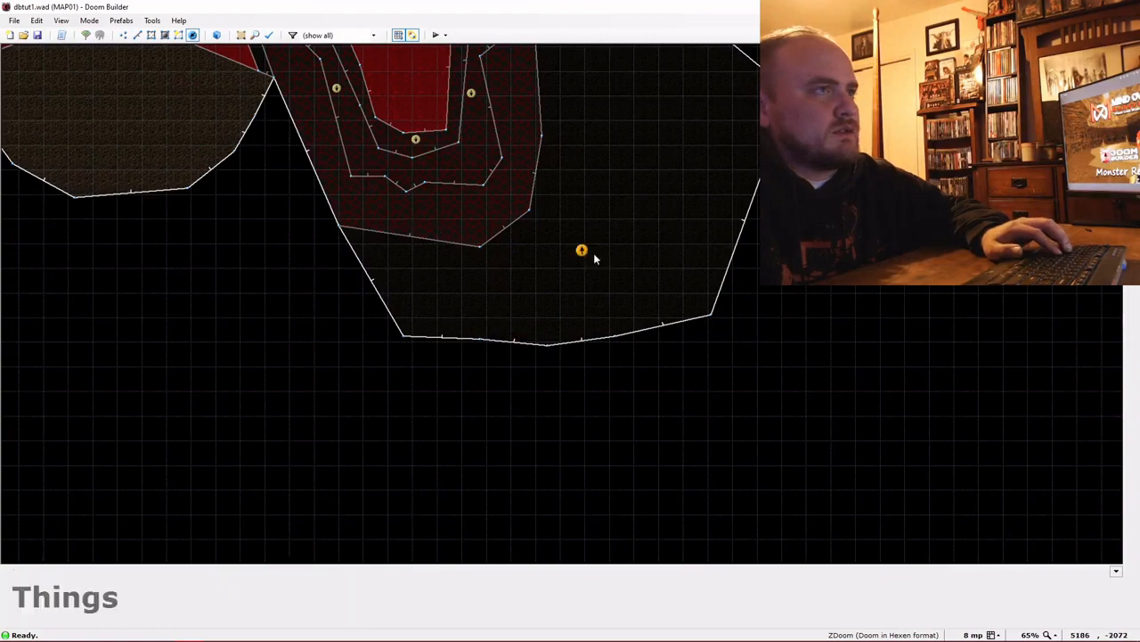
{"action": "scroll", "coordinate": [669, 250], "scroll_direction": "down", "scroll_amount": 2}
{"action": "middle_click_drag", "start_coordinate": [747, 200], "coordinate": [552, 320]}
{"action": "scroll", "coordinate": [552, 320], "scroll_direction": "up", "scroll_amount": 1}
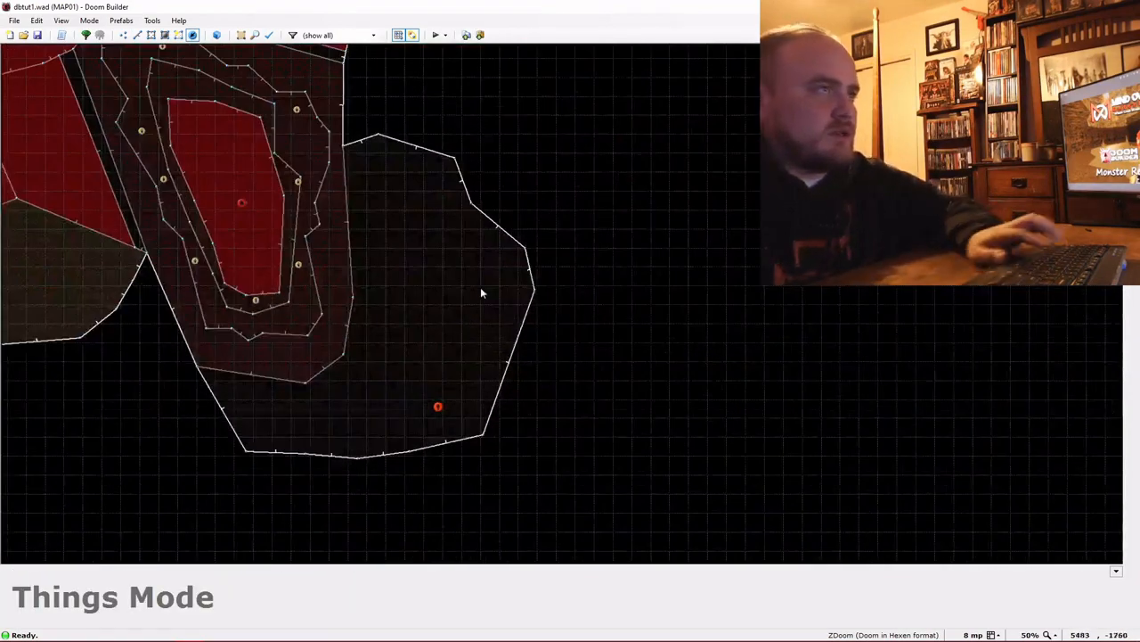
Examine the reshaped cave's walls, floor and player start in the 3D view
{"action": "scroll", "coordinate": [508, 253], "scroll_direction": "up", "scroll_amount": 3}
{"action": "key", "text": "w"}
{"action": "key", "text": "e"}
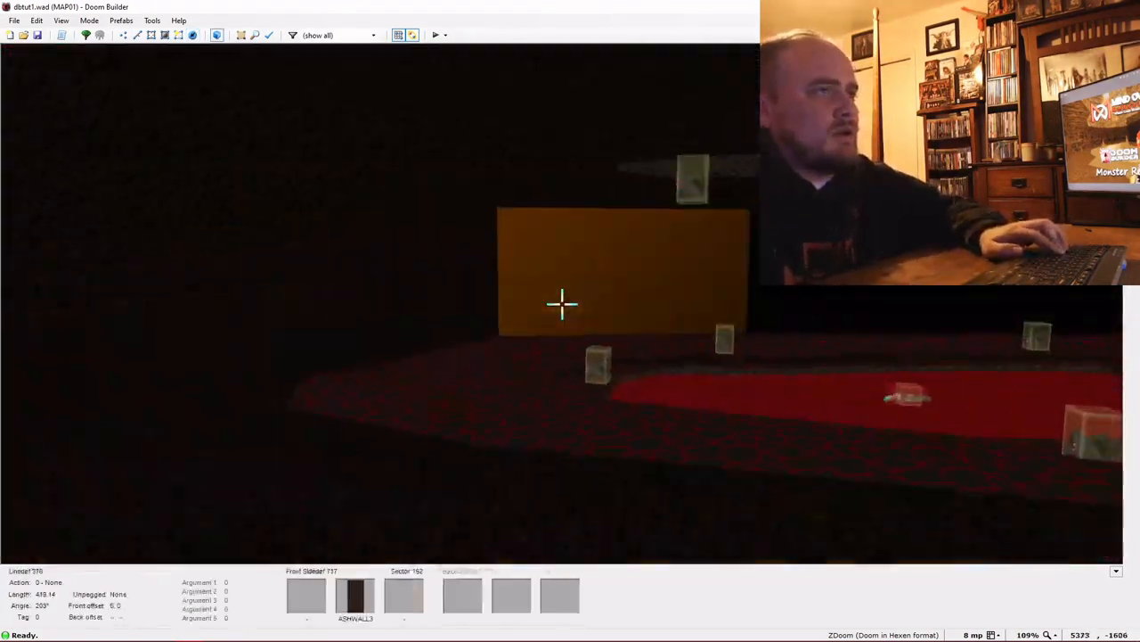
{"action": "key", "text": "e"}
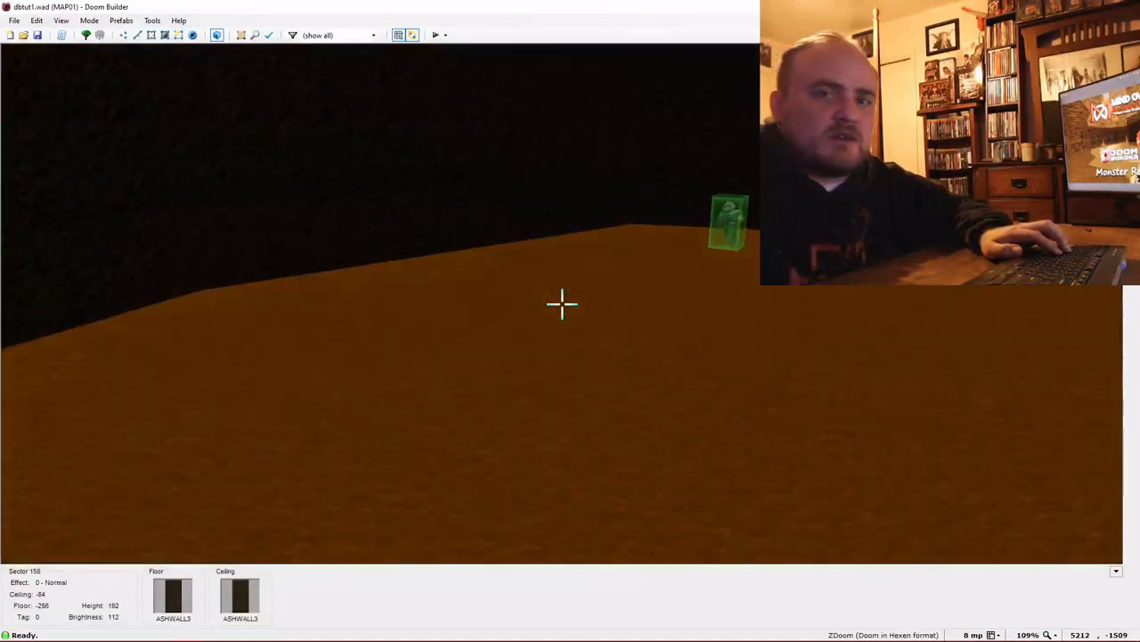
{"action": "key", "text": "s"}
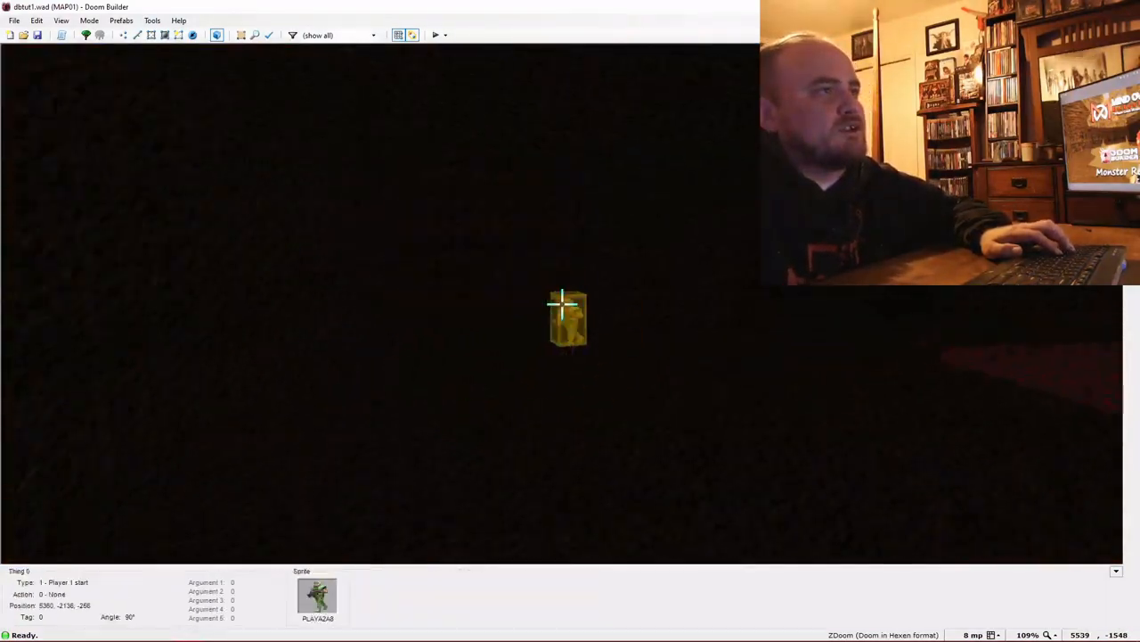
{"action": "key", "text": "e"}
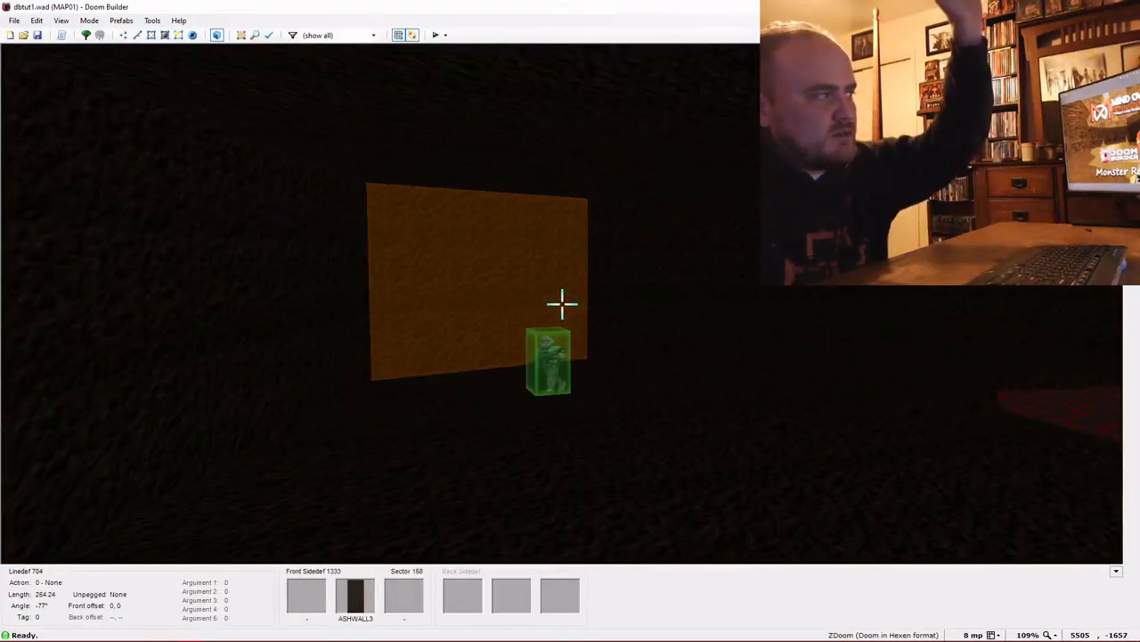
{"action": "key", "text": "s"}
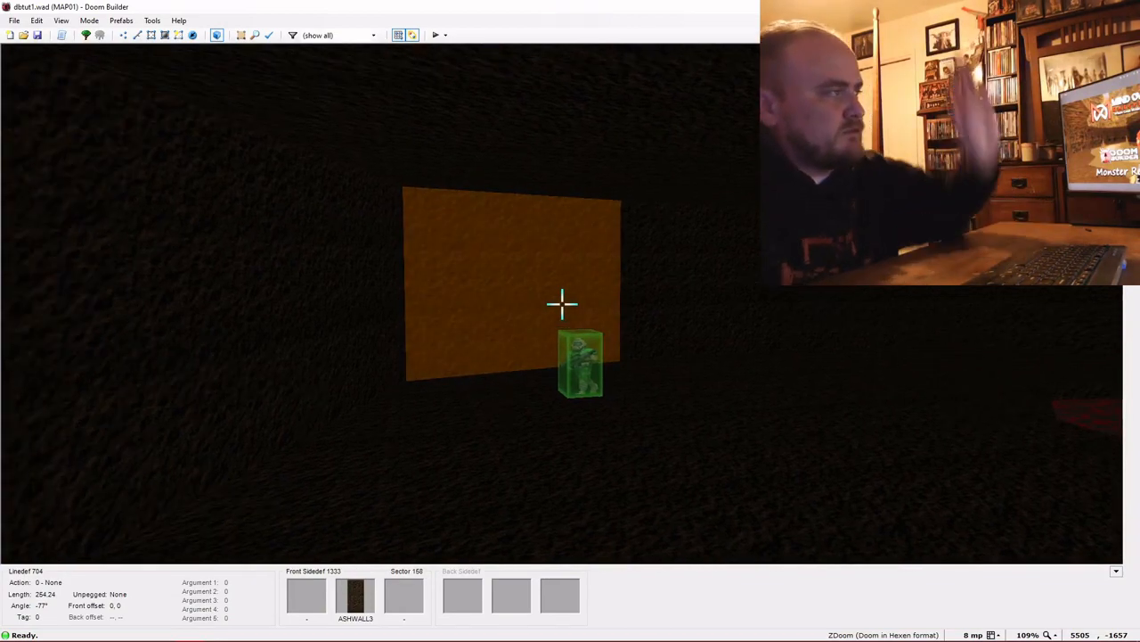
{"action": "key", "text": "w"}
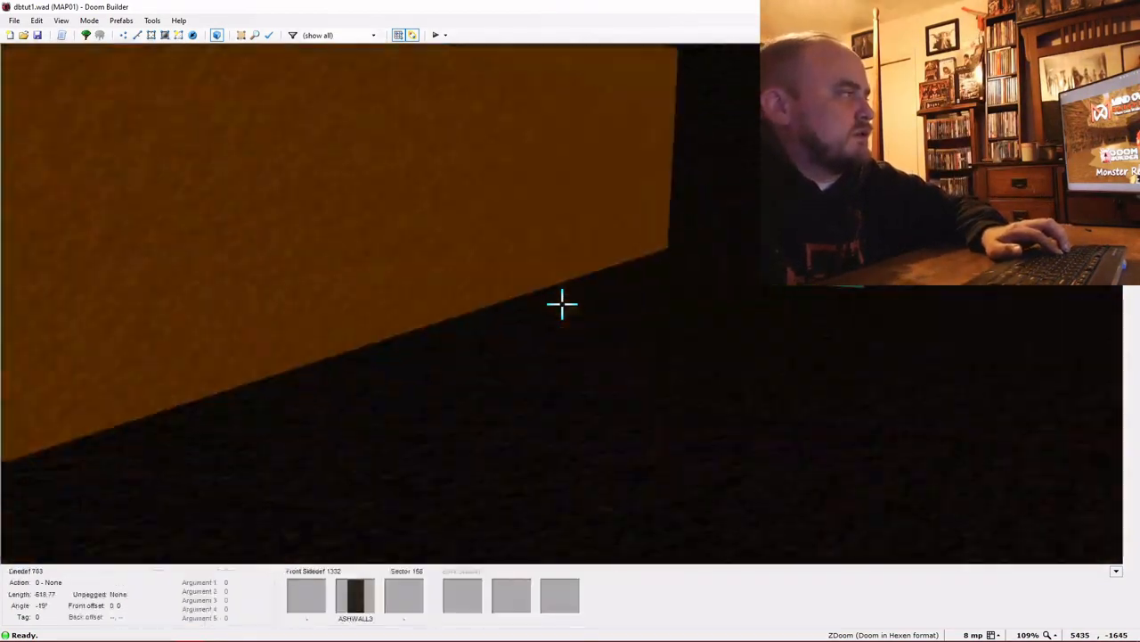
Draw a closed six-sided sector inside the cave along its right outer wall, spanning about 519 units of that wall
{"action": "key", "text": "q"}
{"action": "key", "text": "d"}
{"action": "scroll", "coordinate": [401, 302], "scroll_direction": "down", "scroll_amount": 2}
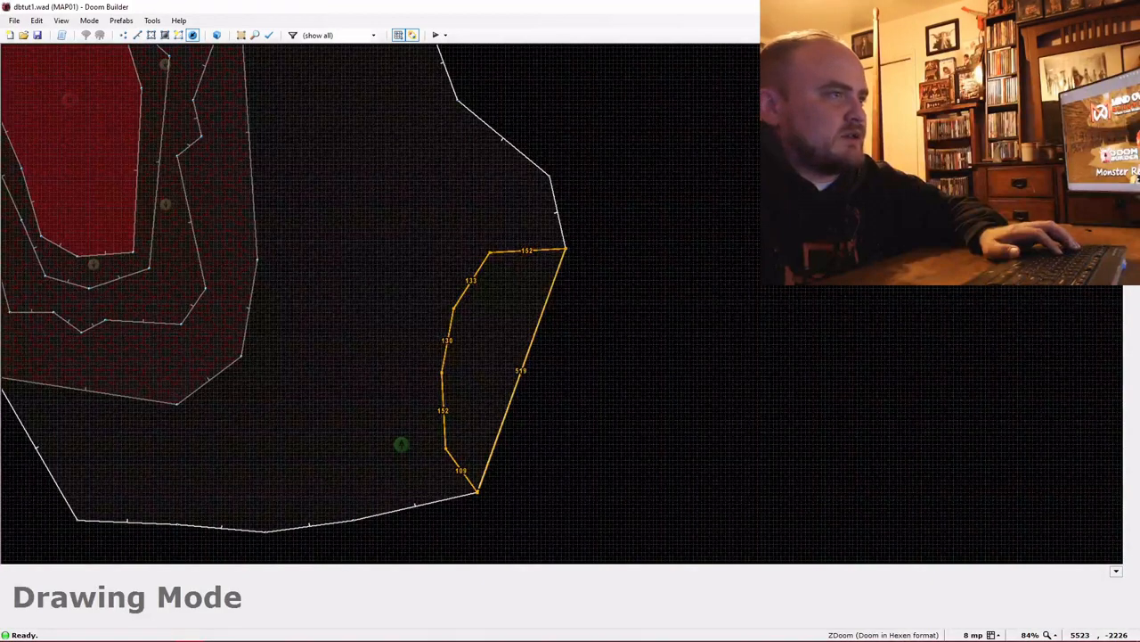
{"action": "left_click", "coordinate": [565, 249]}
Raise the ceiling of the new wall-side sector to 24
{"action": "key", "text": "q"}
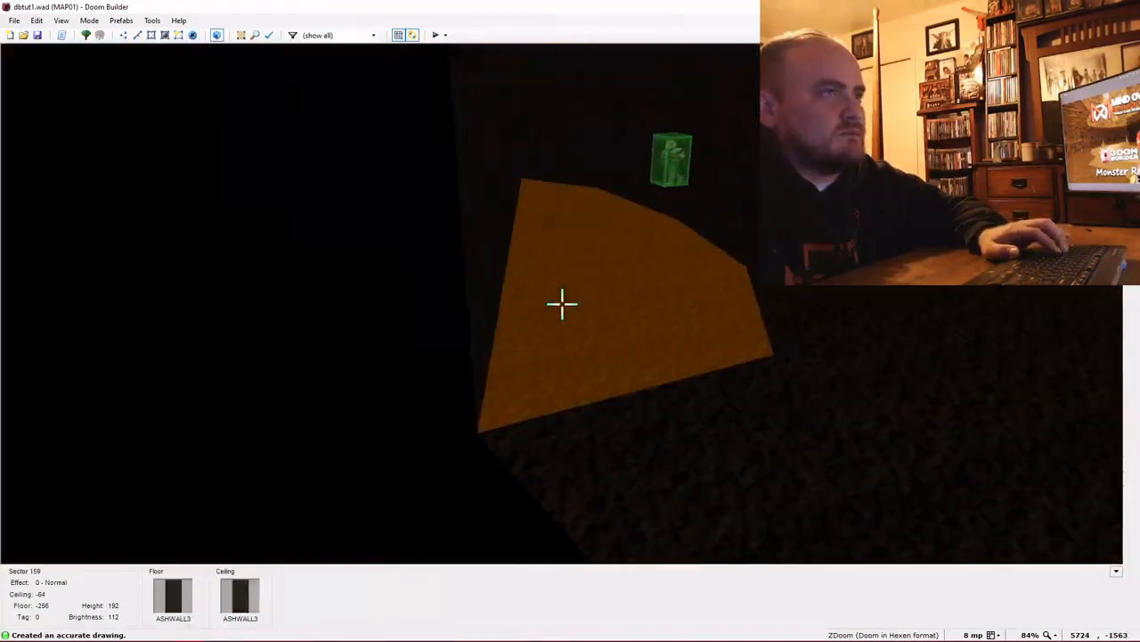
{"action": "scroll", "coordinate": [561, 304], "scroll_direction": "up", "scroll_amount": 10}
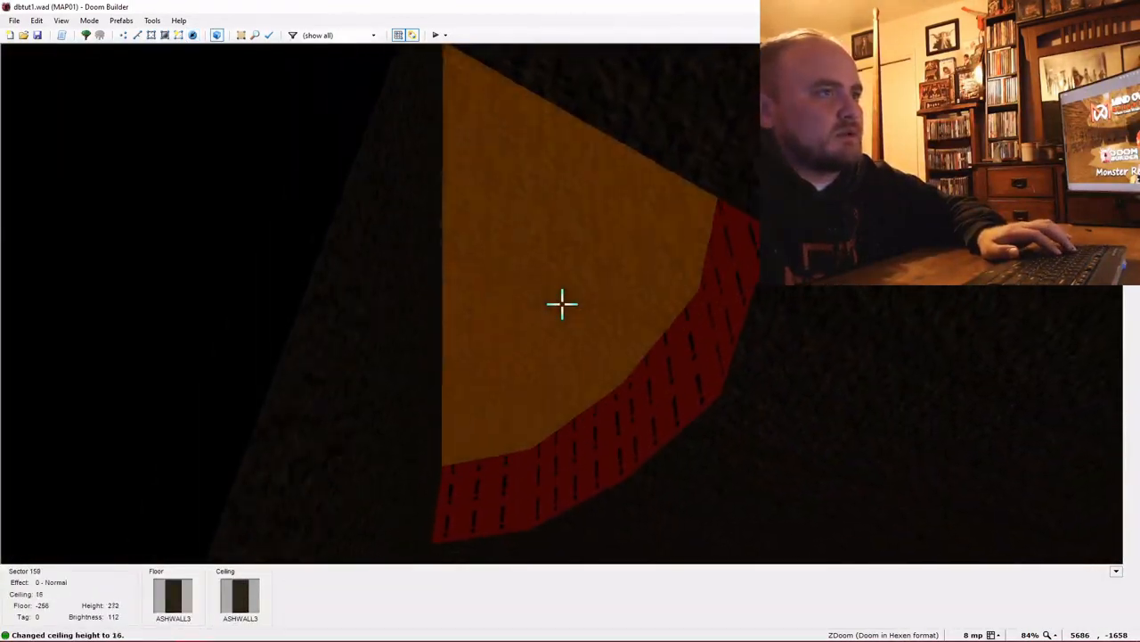
{"action": "scroll", "coordinate": [562, 304], "scroll_direction": "up", "scroll_amount": 1}
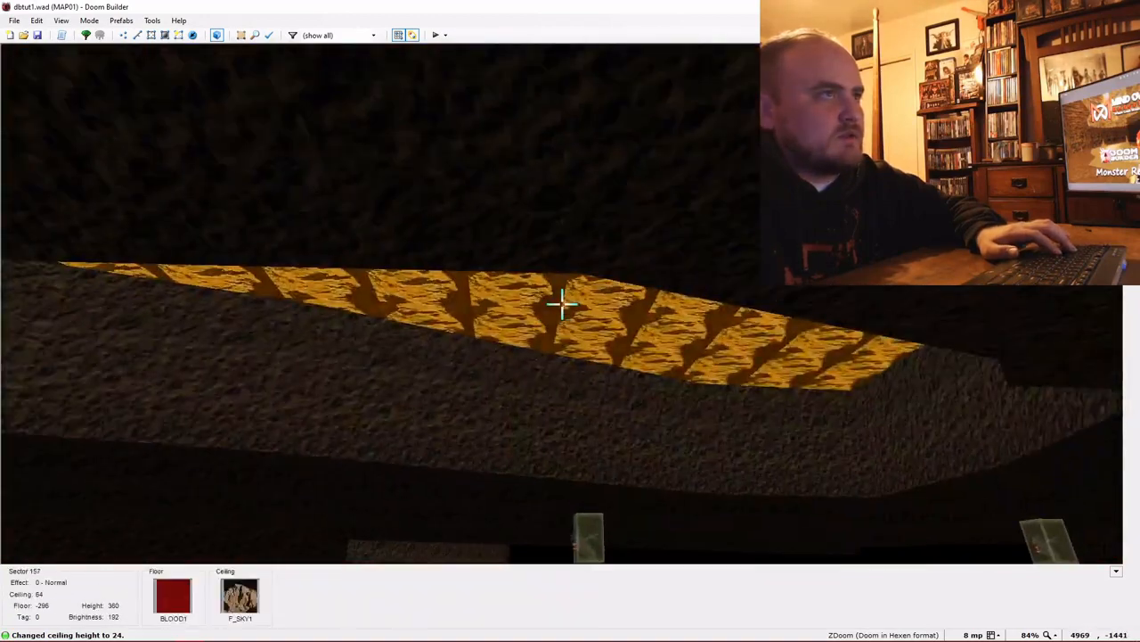
Copy the F_SKY1 flat from the blood pool's ceiling and paste it onto the new sector's ceiling
{"action": "key", "text": "d"}
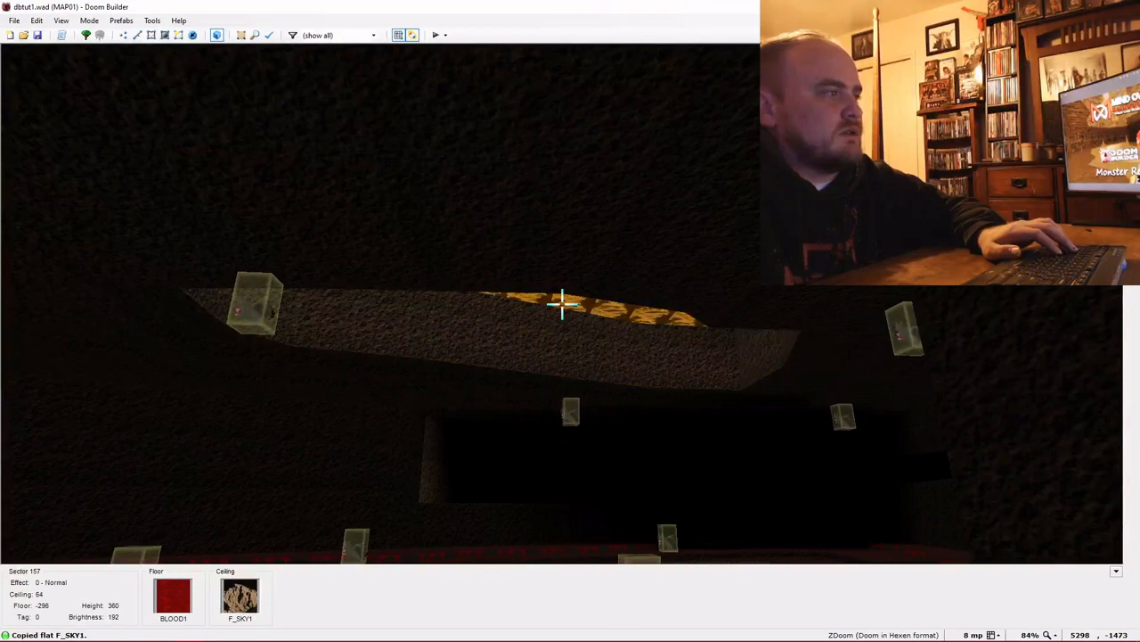
{"action": "key", "text": "e"}
{"action": "key", "text": "ctrl+v"}
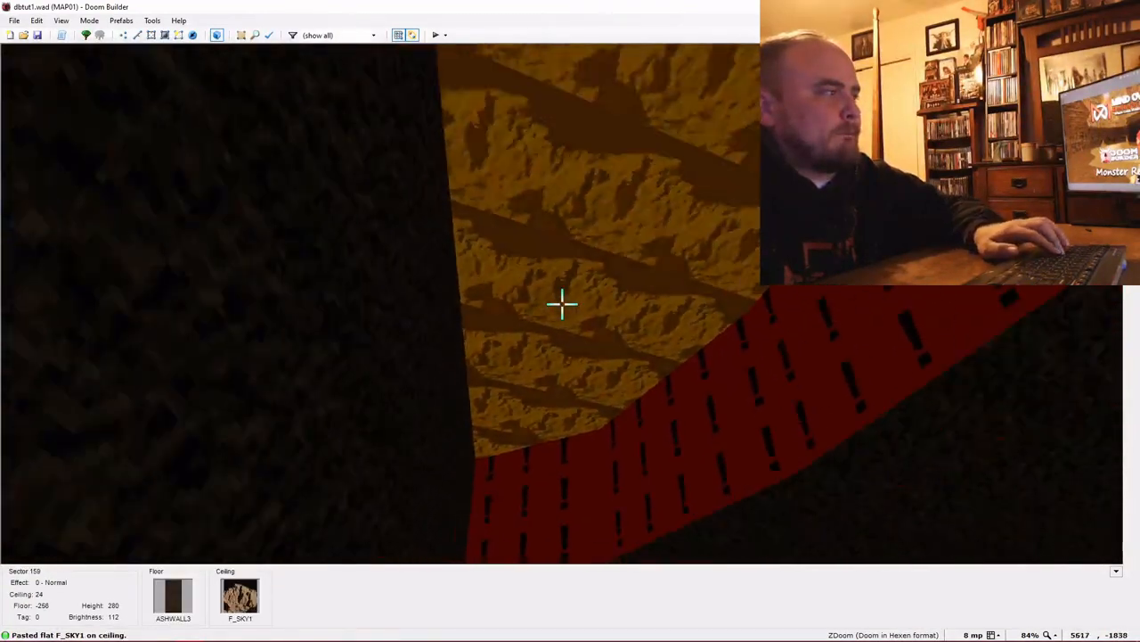
Set the sky sector's ceiling height to 64 and its brightness to 192
{"action": "scroll", "coordinate": [562, 303], "scroll_direction": "up", "scroll_amount": 8}
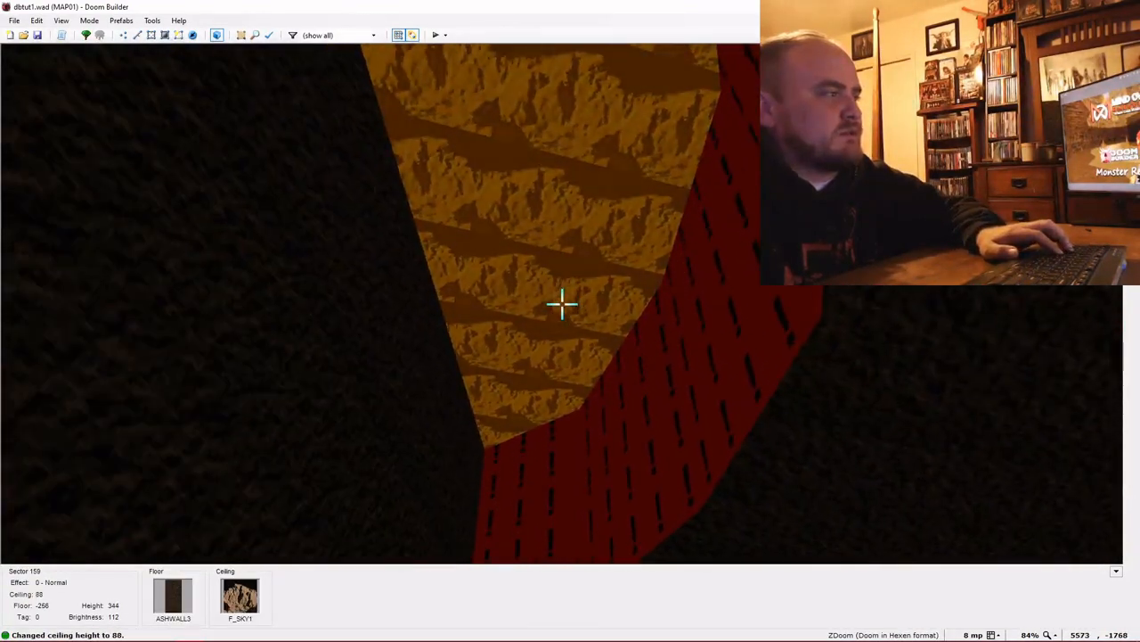
{"action": "scroll", "coordinate": [562, 304], "scroll_direction": "up", "scroll_amount": 1}
{"action": "scroll", "coordinate": [561, 304], "scroll_direction": "down", "scroll_amount": 4}
{"action": "scroll", "coordinate": [562, 304], "scroll_direction": "up", "scroll_amount": 6, "text": "ctrl"}
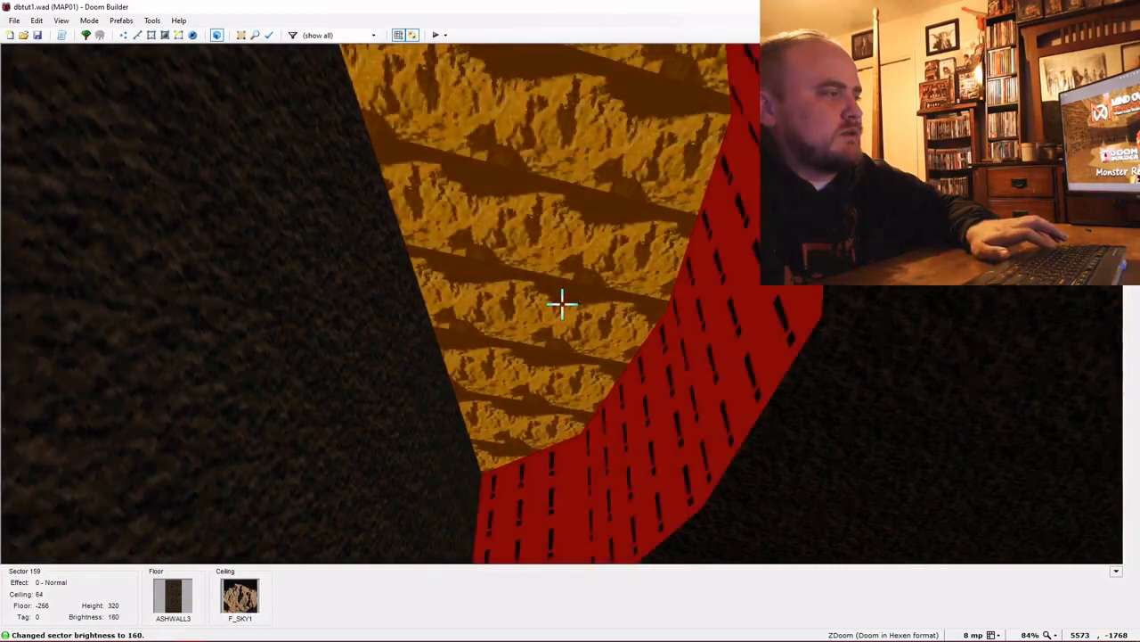
{"action": "scroll", "coordinate": [562, 304], "scroll_direction": "up", "scroll_amount": 4, "text": "ctrl"}
Copy the ASHWALL3 texture and paste it onto the missing upper walls around the sky opening
{"action": "key", "text": "w"}
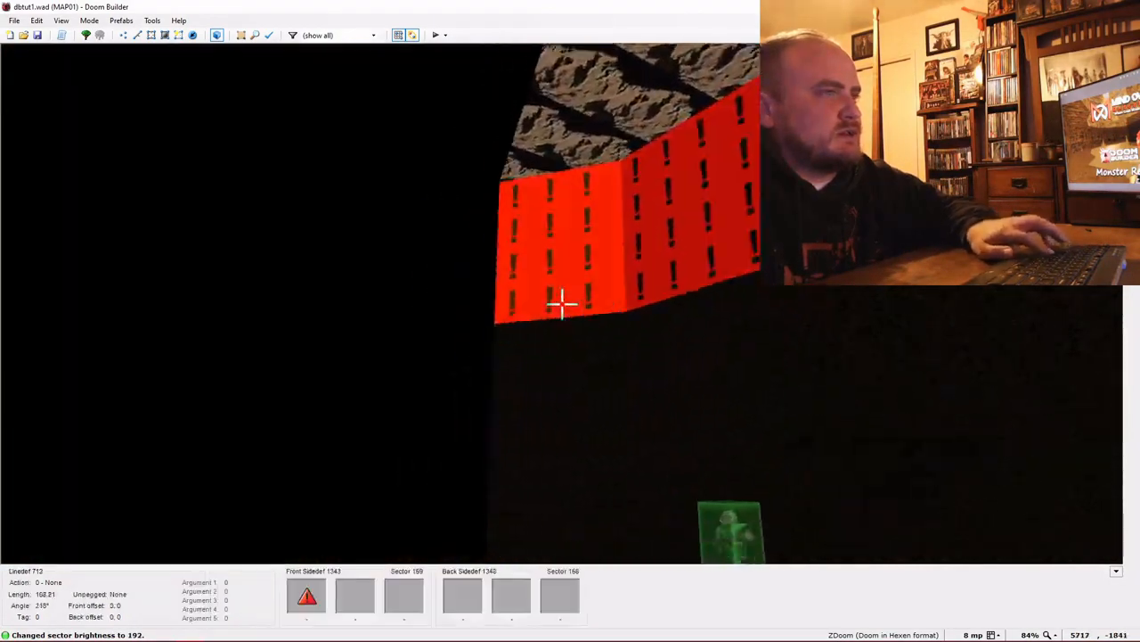
{"action": "key", "text": "ctrl+c"}
{"action": "key", "text": "ctrl+v"}
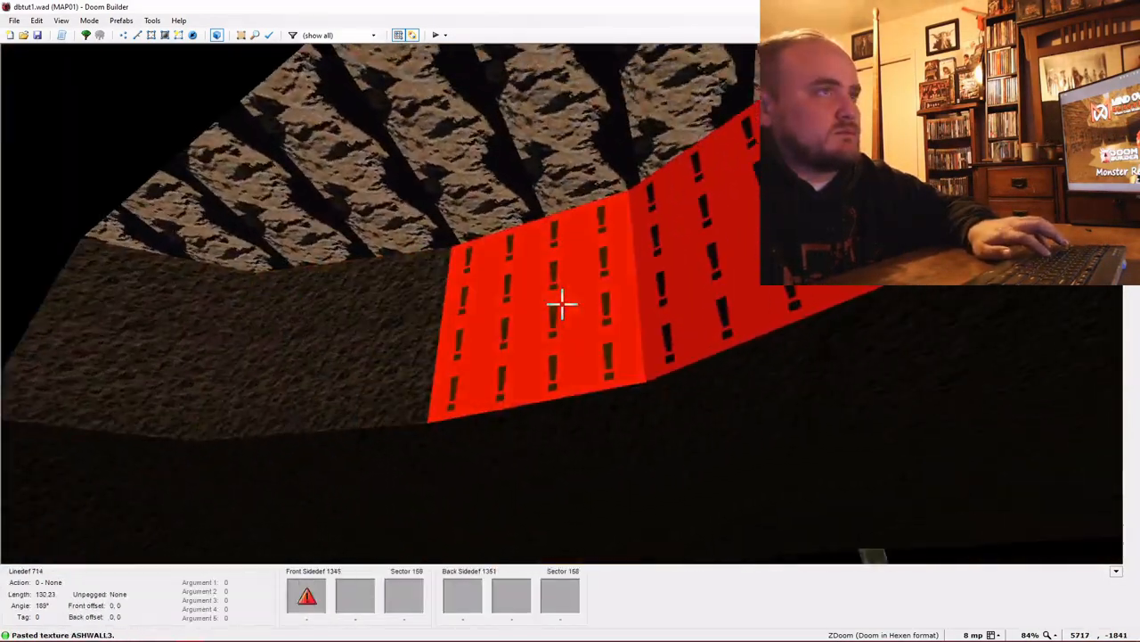
{"action": "key", "text": "w"}
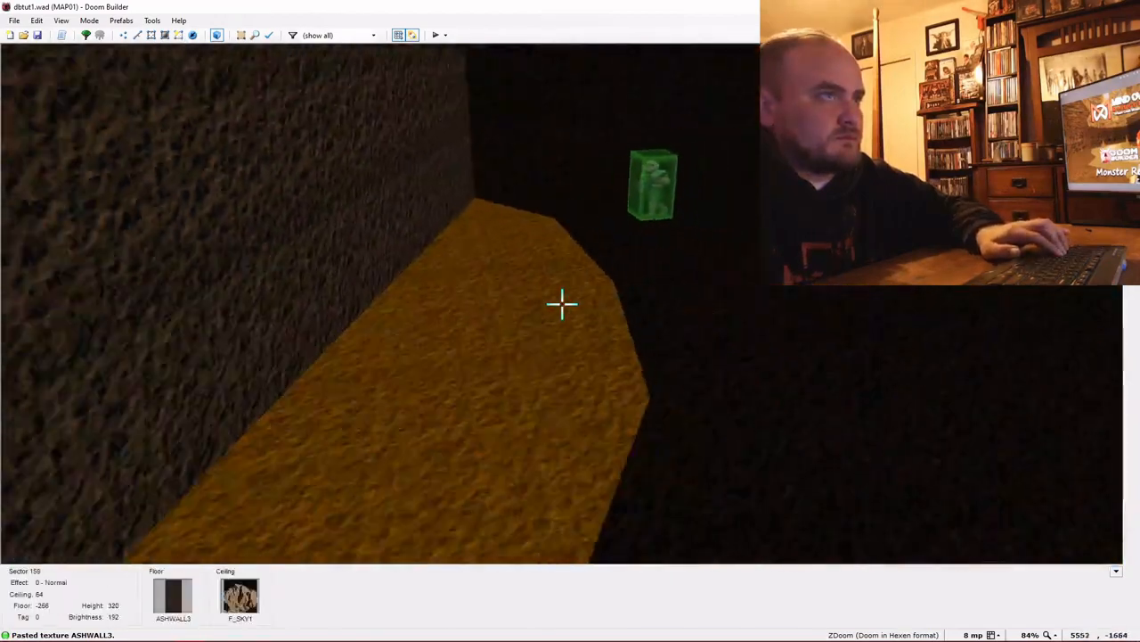
Enlarge the sky-lit sector by moving its inner vertices farther out into the cave, forming a wider rounded outline
{"action": "key", "text": "q"}
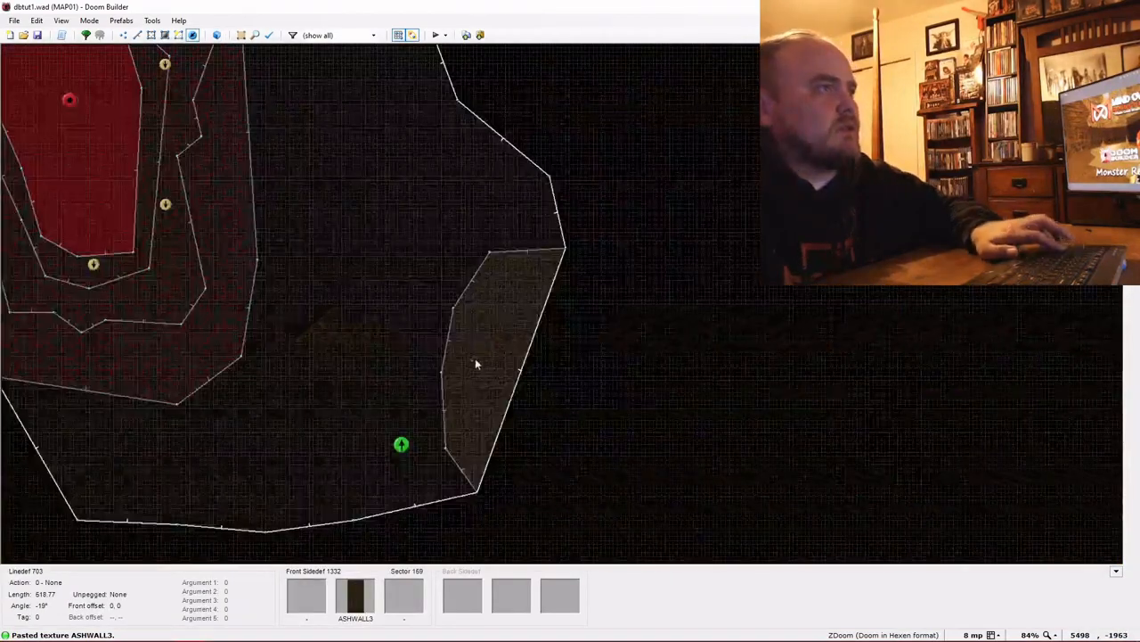
{"action": "key", "text": "d"}
{"action": "key", "text": "Escape"}
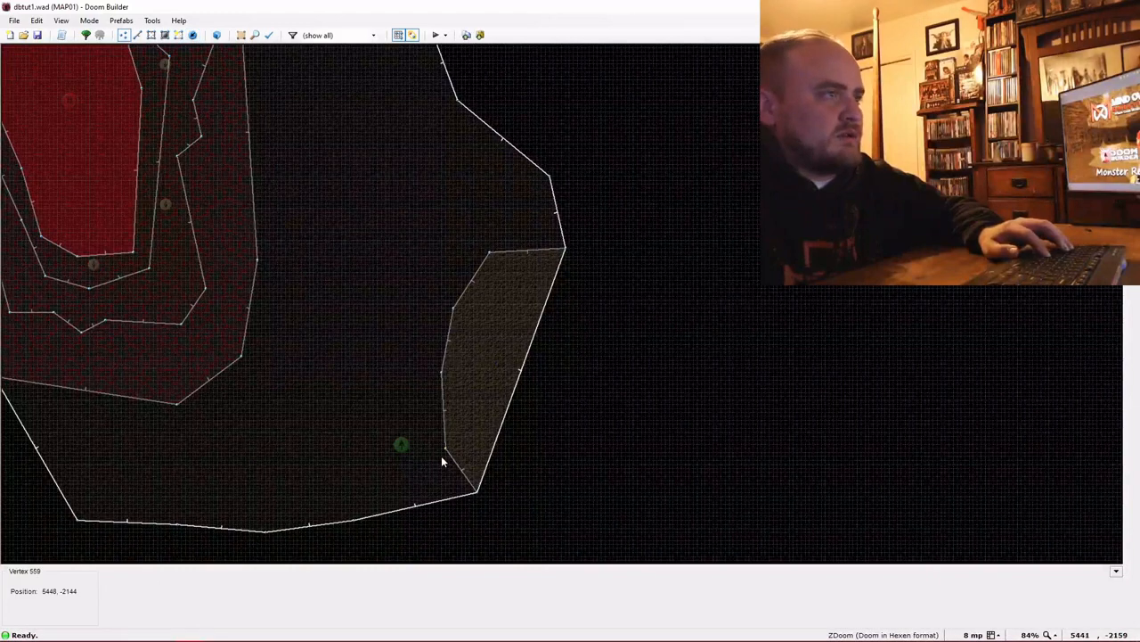
{"action": "left_click_drag", "start_coordinate": [410, 444], "coordinate": [397, 436]}
{"action": "left_click_drag", "start_coordinate": [412, 353], "coordinate": [357, 332]}
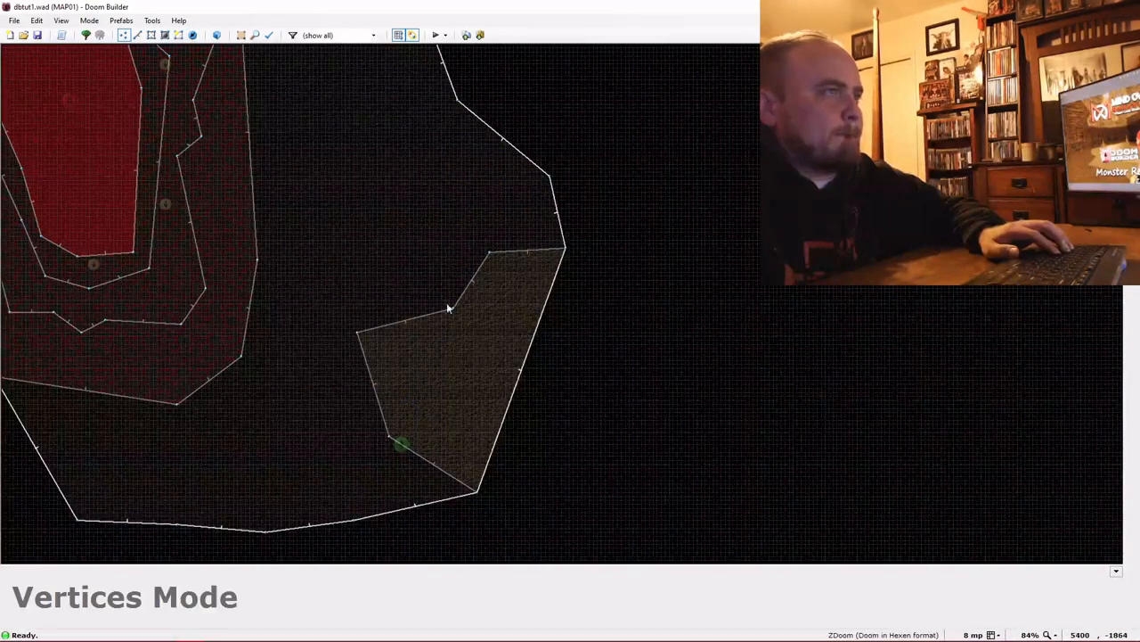
{"action": "left_click_drag", "start_coordinate": [416, 253], "coordinate": [412, 244]}
{"action": "left_click_drag", "start_coordinate": [487, 229], "coordinate": [489, 214]}
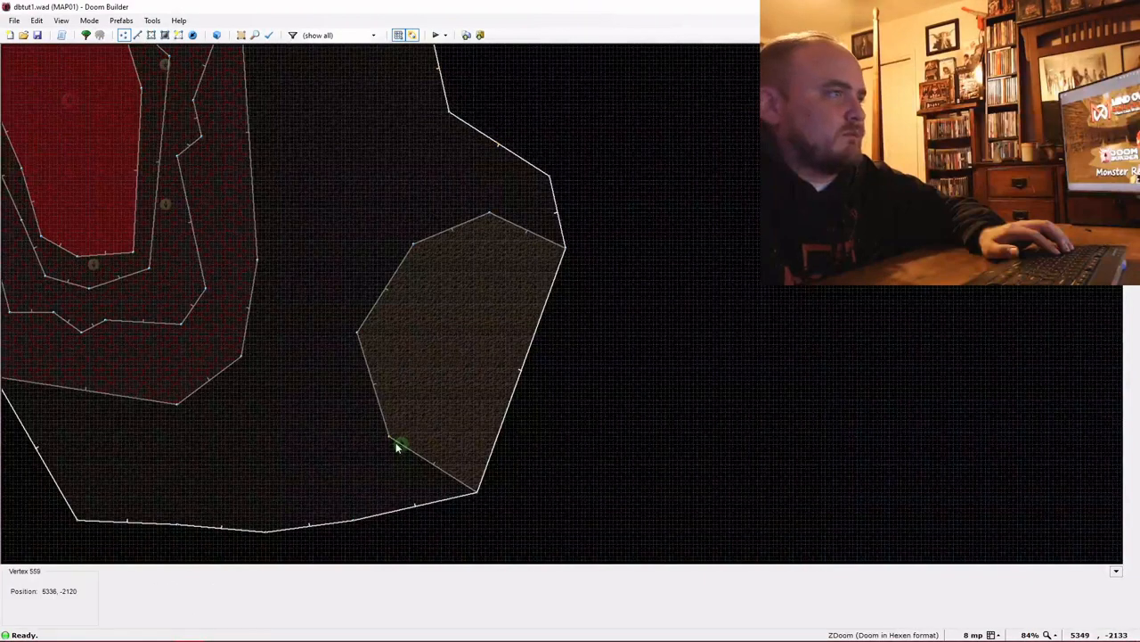
{"action": "left_click_drag", "start_coordinate": [396, 442], "coordinate": [386, 448]}
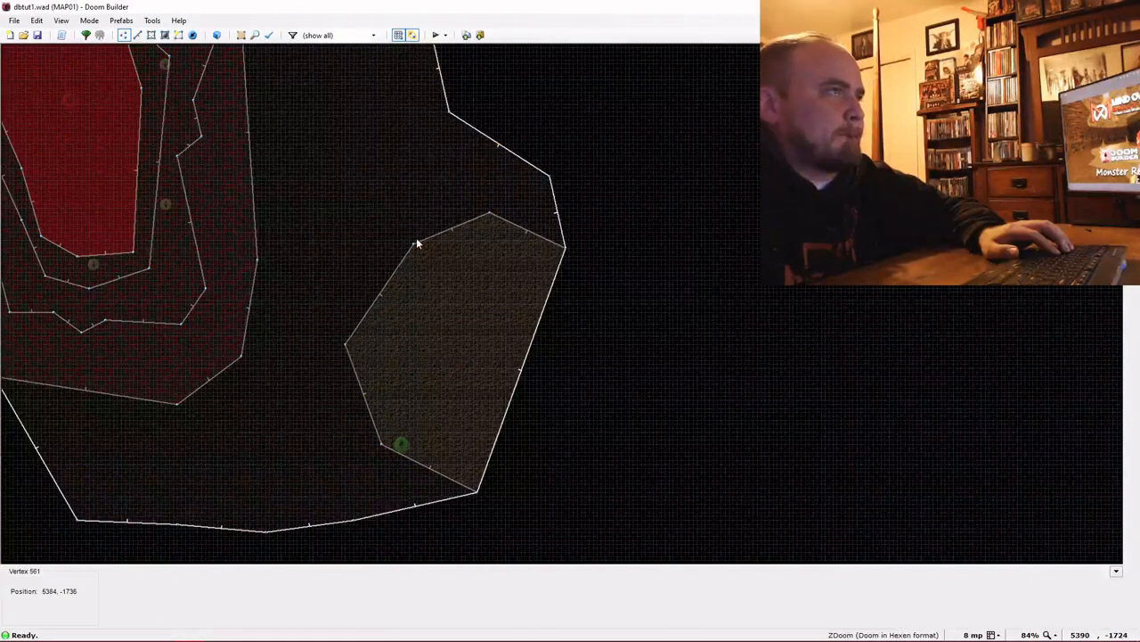
{"action": "key", "text": "w"}
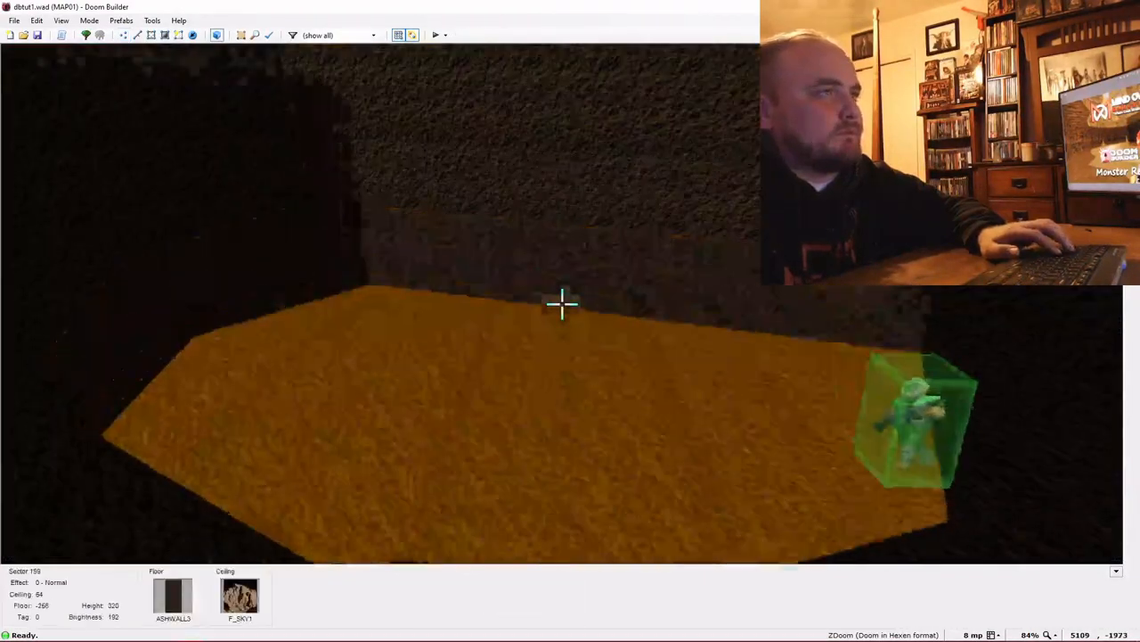
Draw a smaller curved sector inside the sky-lit sector, with both ends on the right outer wall
{"action": "key", "text": "w"}
{"action": "key", "text": "d"}
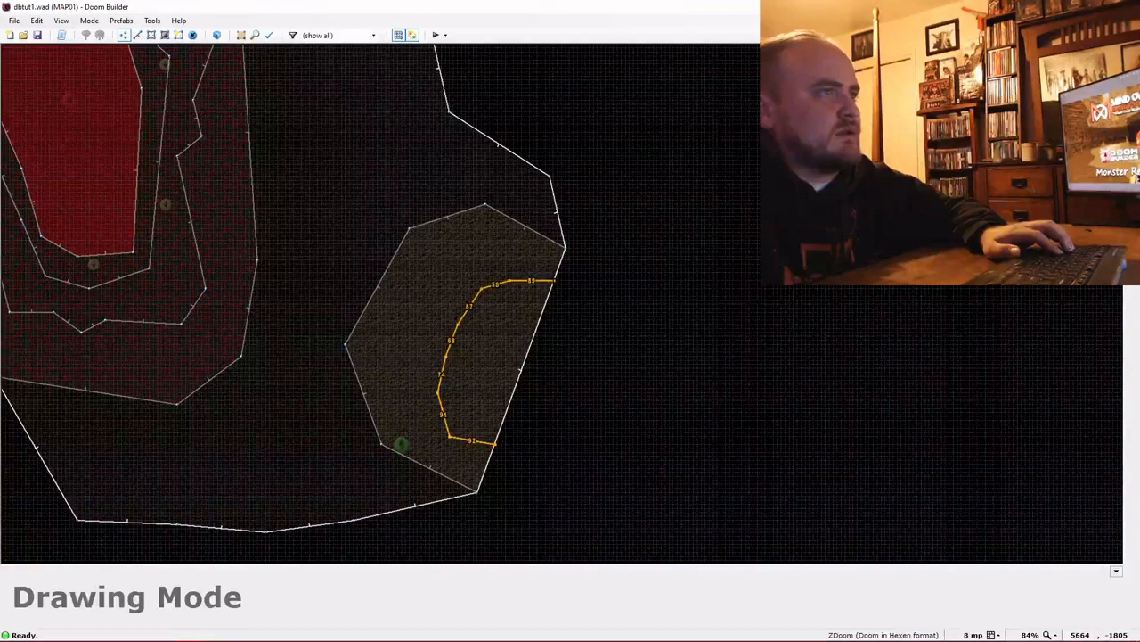
{"action": "left_click", "coordinate": [497, 444]}
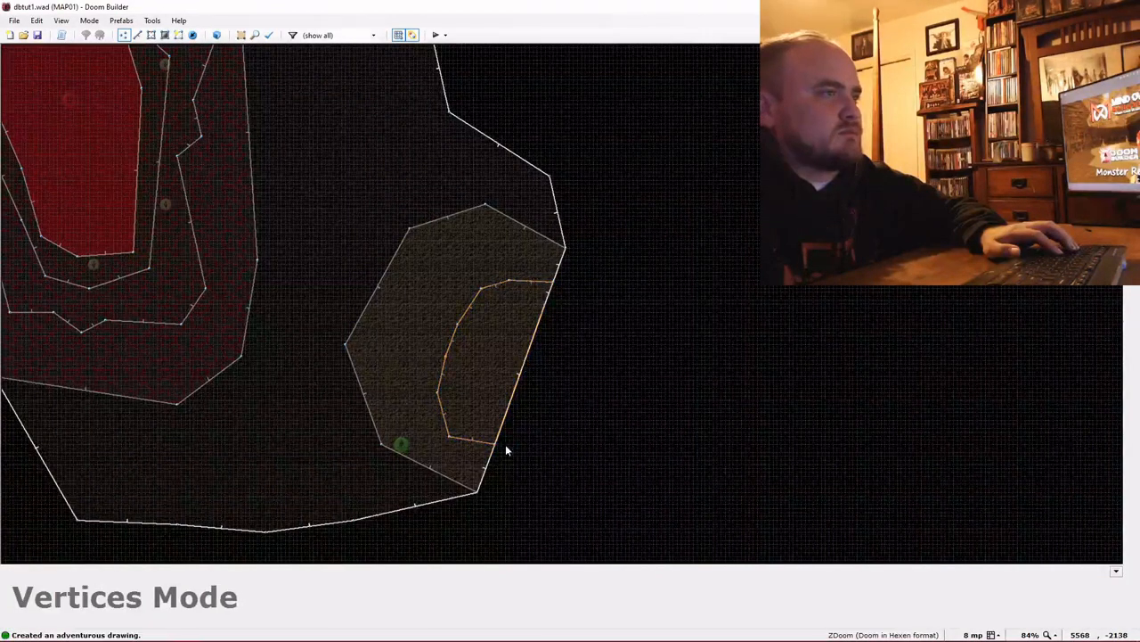
Raise the floor of the smaller inner sector to -192
{"action": "key", "text": "w"}
{"action": "scroll", "coordinate": [562, 304], "scroll_direction": "up", "scroll_amount": 4}
{"action": "scroll", "coordinate": [562, 304], "scroll_direction": "up", "scroll_amount": 4}
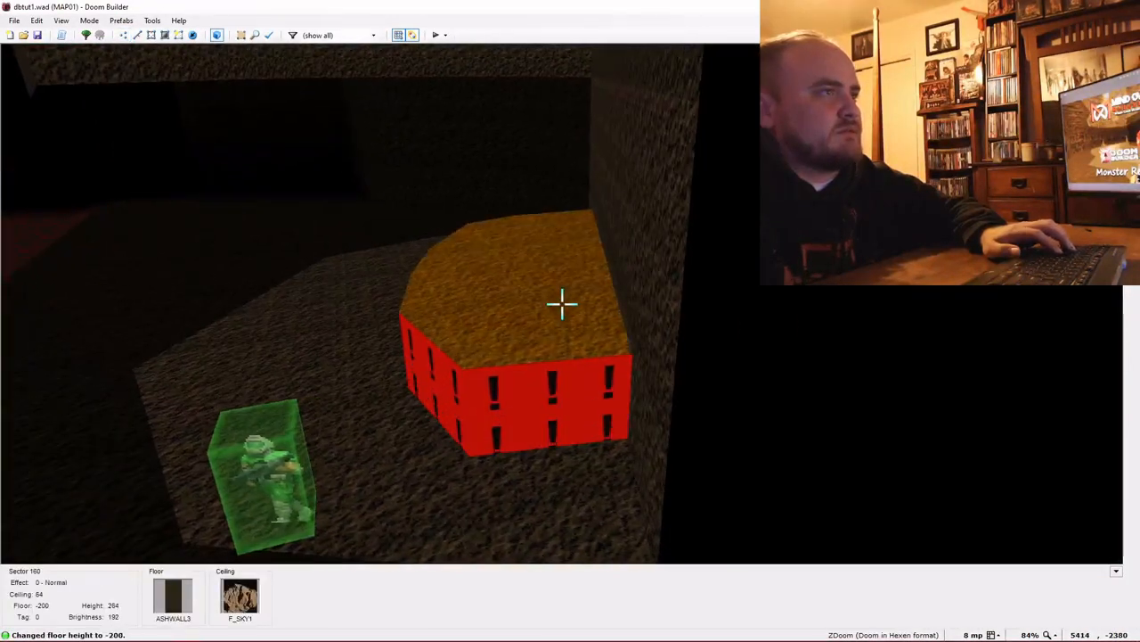
{"action": "key", "text": "s"}
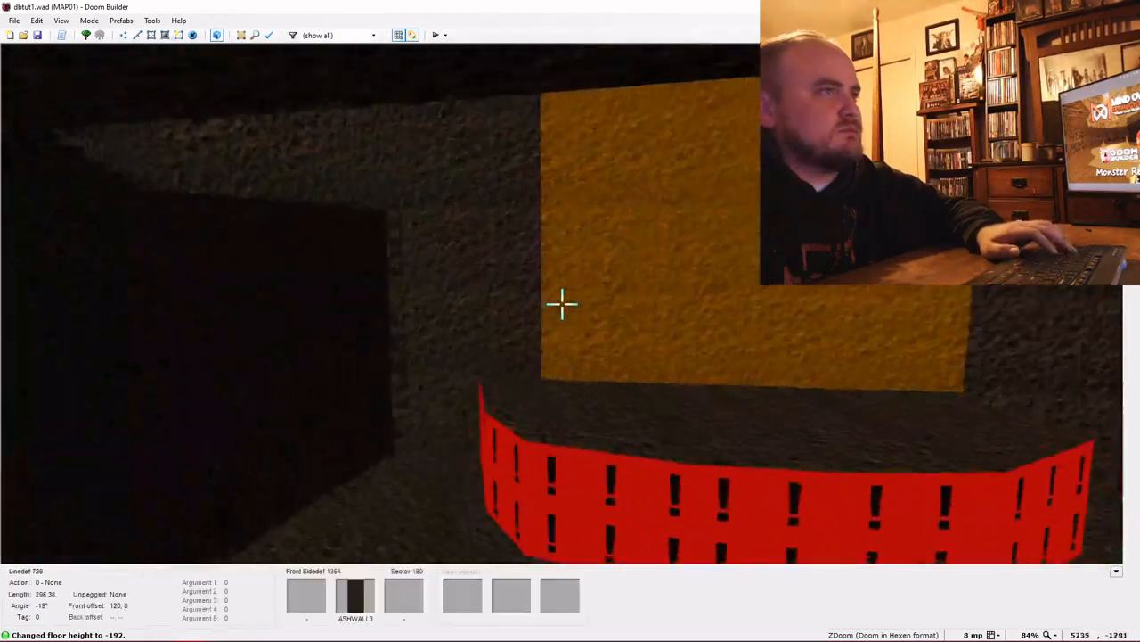
Copy the ASHWALL3 texture, paste it onto the missing lower walls around the raised ledge, and auto-align the textures
{"action": "key", "text": "ctrl+c"}
{"action": "key", "text": "ctrl+v"}
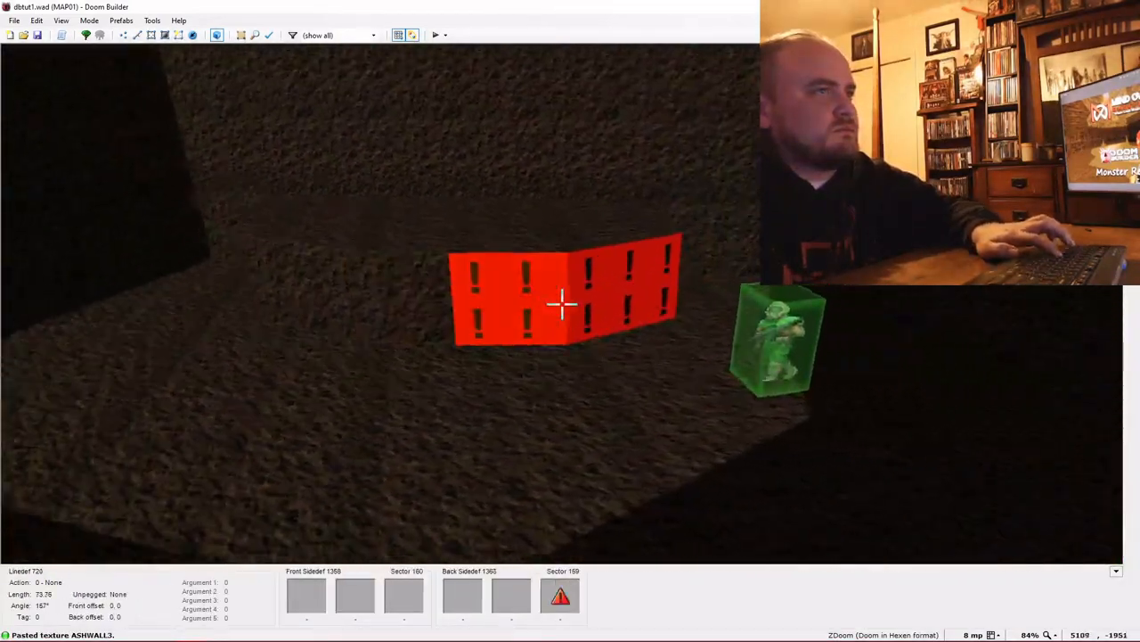
{"action": "key", "text": "ctrl+v"}
{"action": "key", "text": "ctrl+v"}
{"action": "key", "text": "f"}
{"action": "key", "text": "f"}
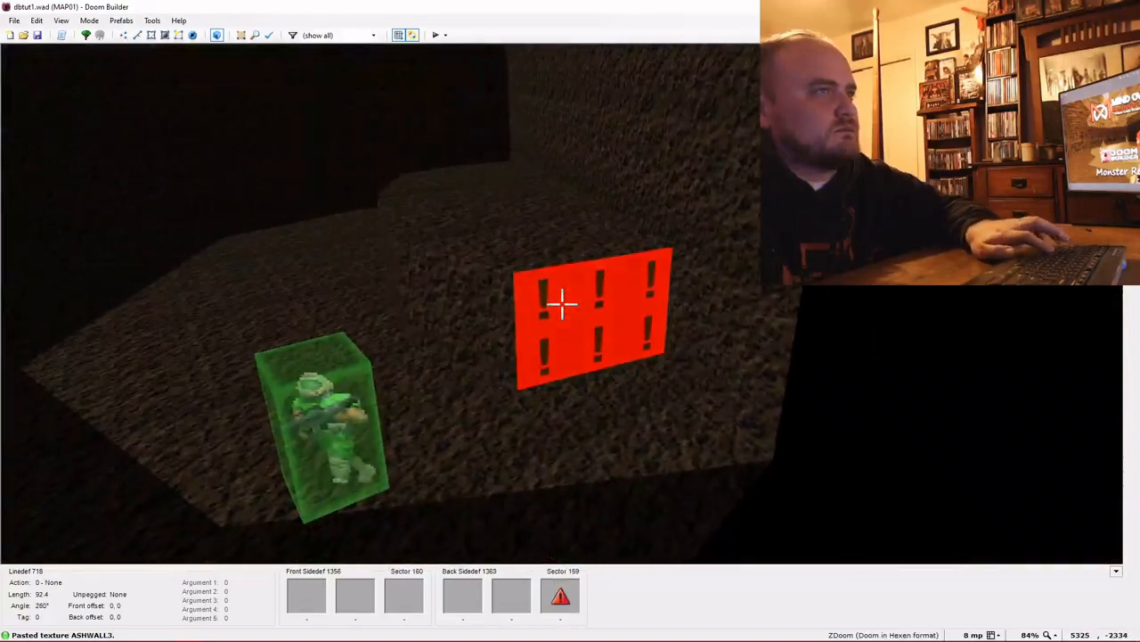
{"action": "key", "text": "ctrl+v"}
{"action": "key", "text": "d"}
{"action": "key", "text": "a"}
{"action": "key", "text": "e"}
{"action": "key", "text": "d"}
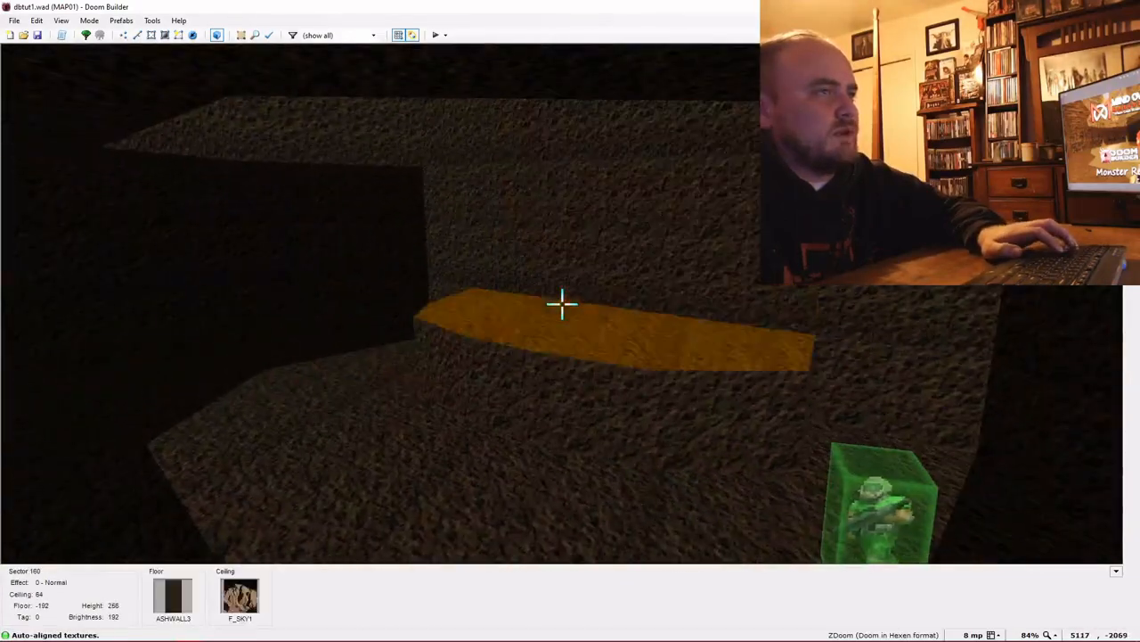
Draw a line across the raised ledge from its curved edge to the outer wall, splitting off its northern part as a separate sector
{"action": "key", "text": "w"}
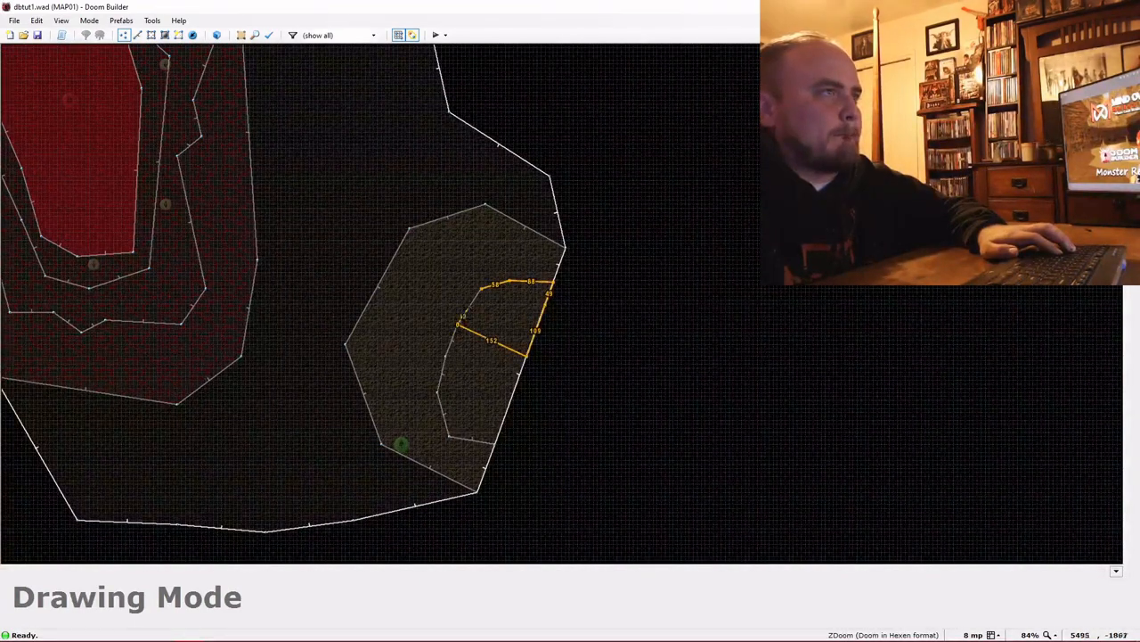
{"action": "left_click", "coordinate": [481, 290]}
{"action": "key", "text": "w"}
Raise the floor of the ledge's northern sector to -104
{"action": "key", "text": "e"}
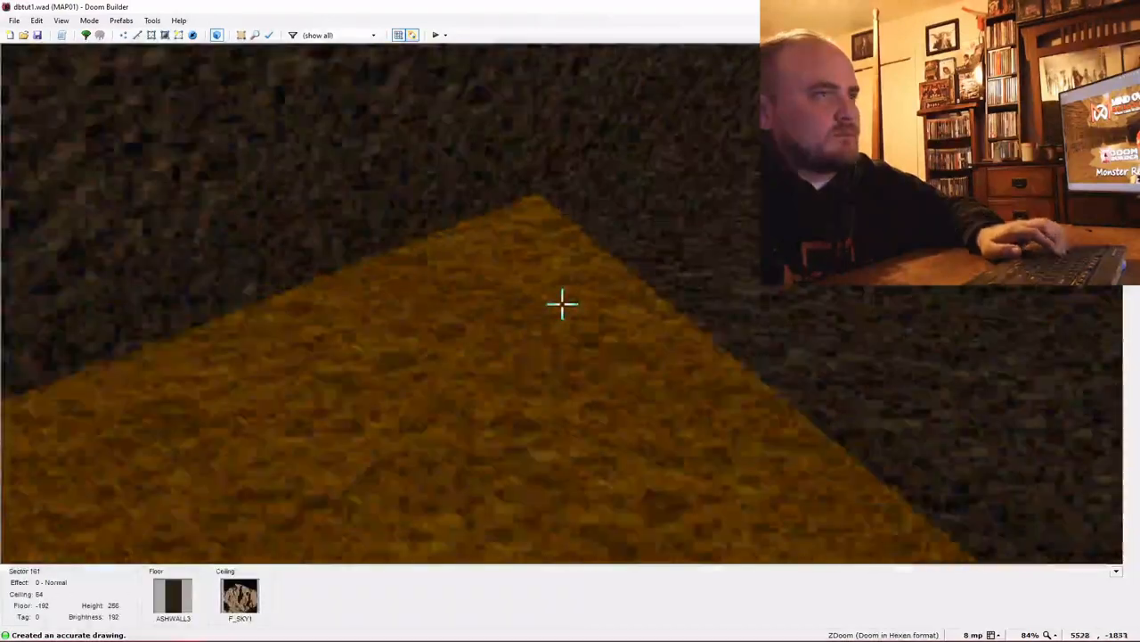
{"action": "key", "text": "s"}
{"action": "scroll", "coordinate": [563, 304], "scroll_direction": "up", "scroll_amount": 5}
{"action": "scroll", "coordinate": [561, 304], "scroll_direction": "up", "scroll_amount": 4}
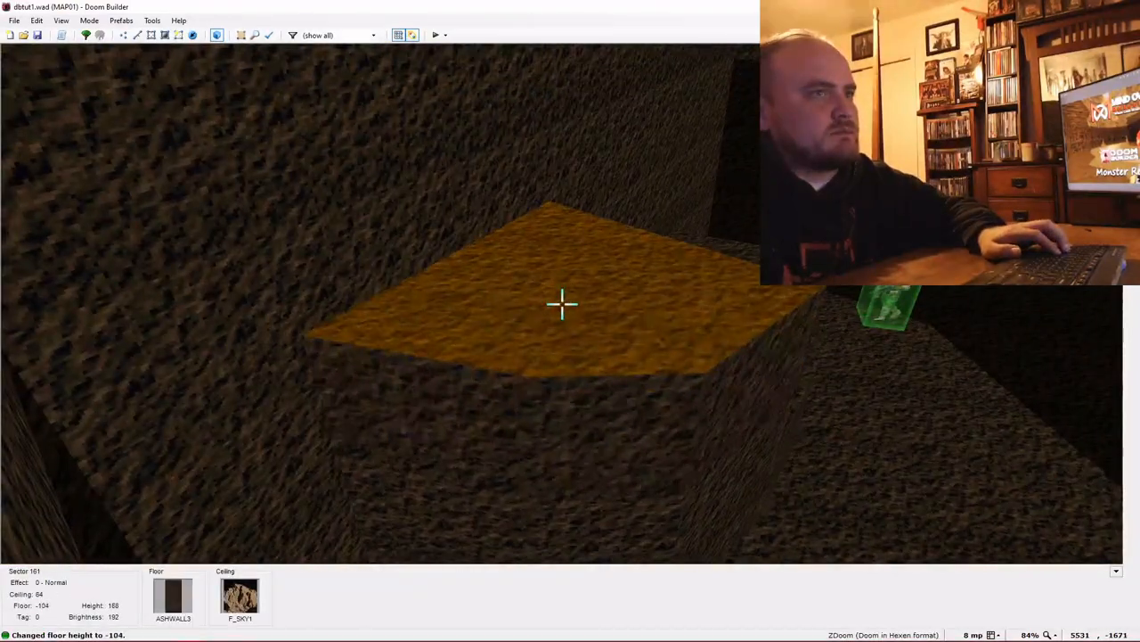
Paste ASHWALL3 onto the missing wall below the higher ledge section and set that section's floor to -120
{"action": "key", "text": "e"}
{"action": "key", "text": "ctrl+c"}
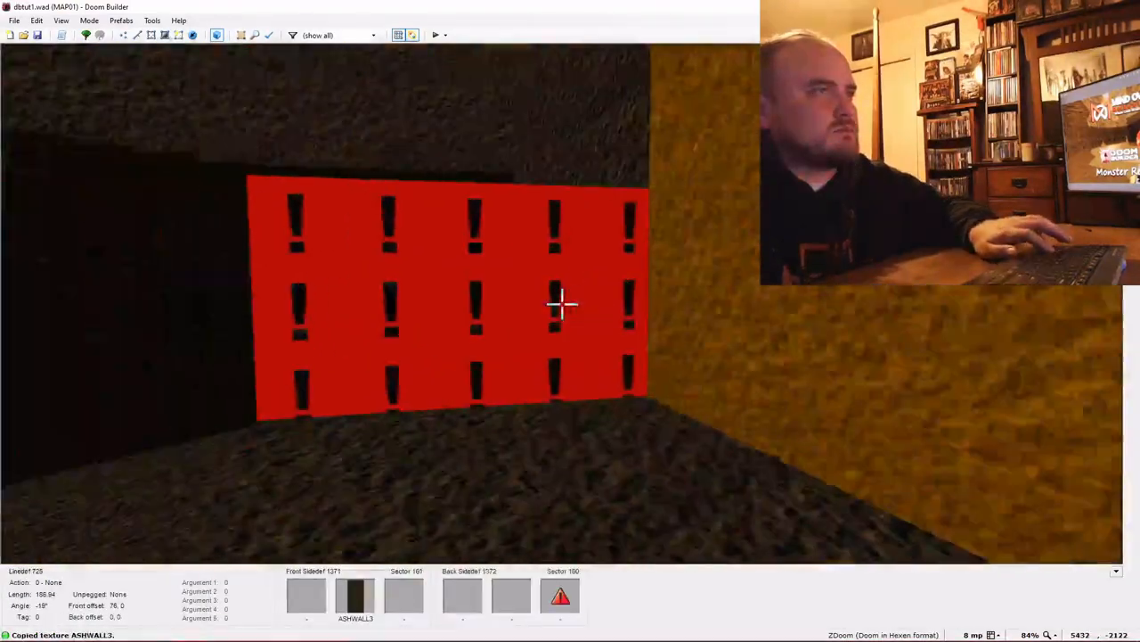
{"action": "key", "text": "ctrl+v"}
{"action": "key", "text": "d"}
{"action": "key", "text": "e"}
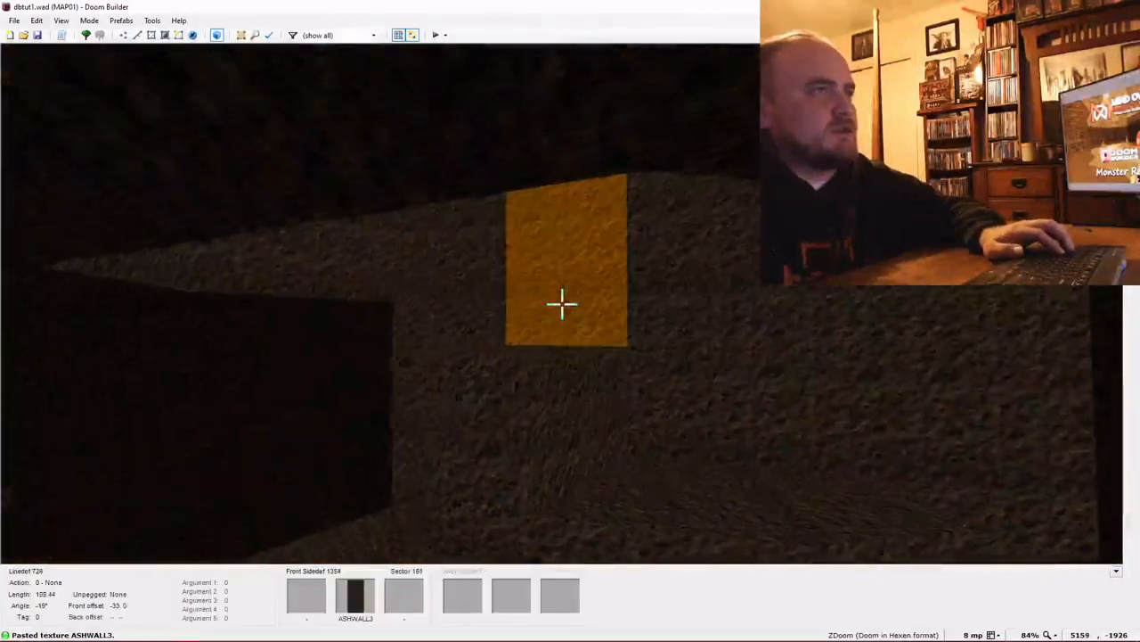
{"action": "key", "text": "s"}
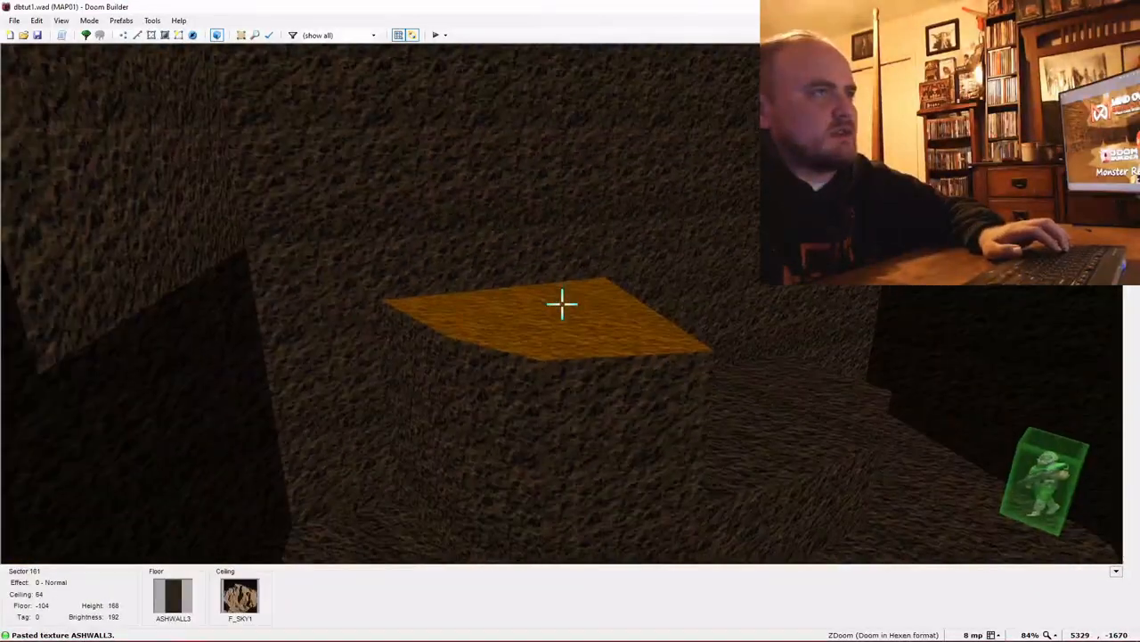
{"action": "scroll", "coordinate": [562, 303], "scroll_direction": "down", "scroll_amount": 2}
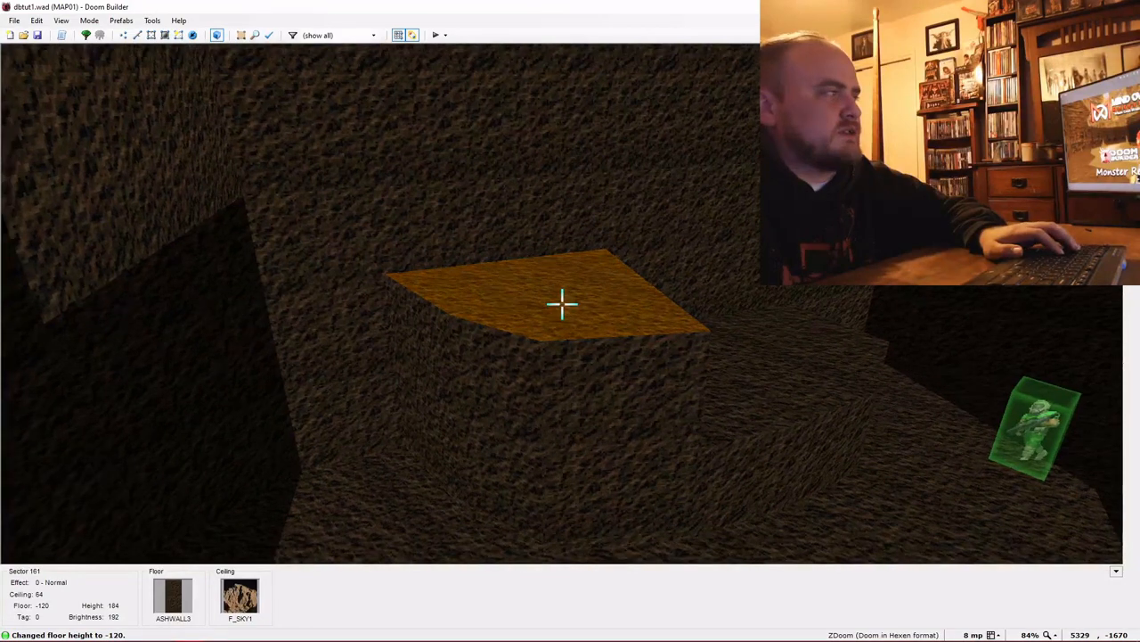
Place the Player 1 start on the higher ledge section, set its angle to 135, and increase its Z height
{"action": "key", "text": "q"}
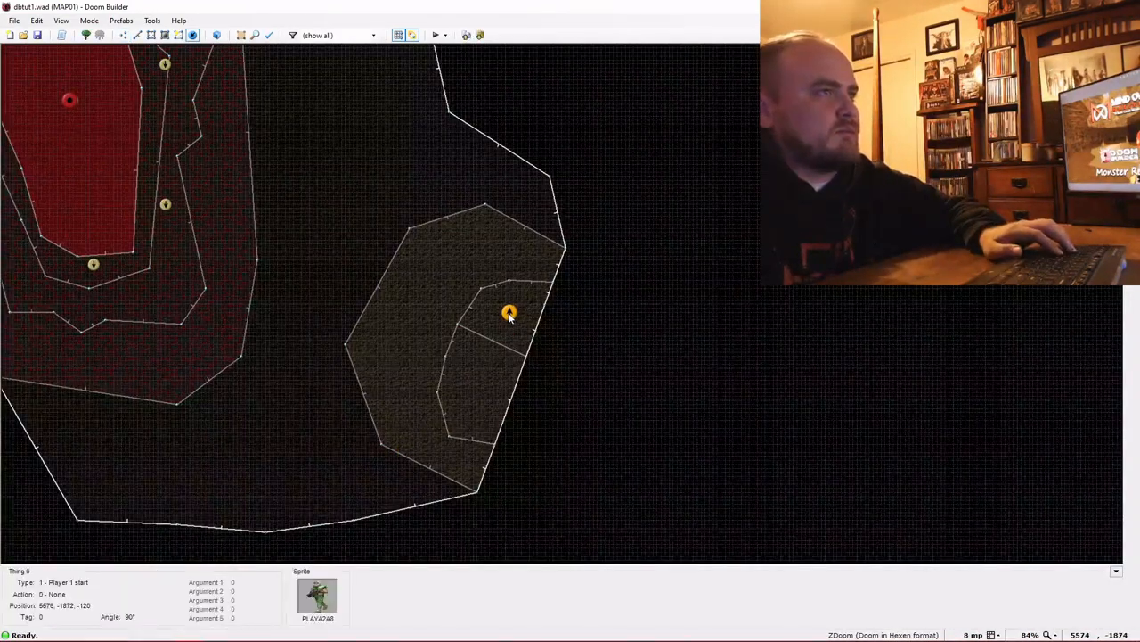
{"action": "right_click", "coordinate": [509, 314]}
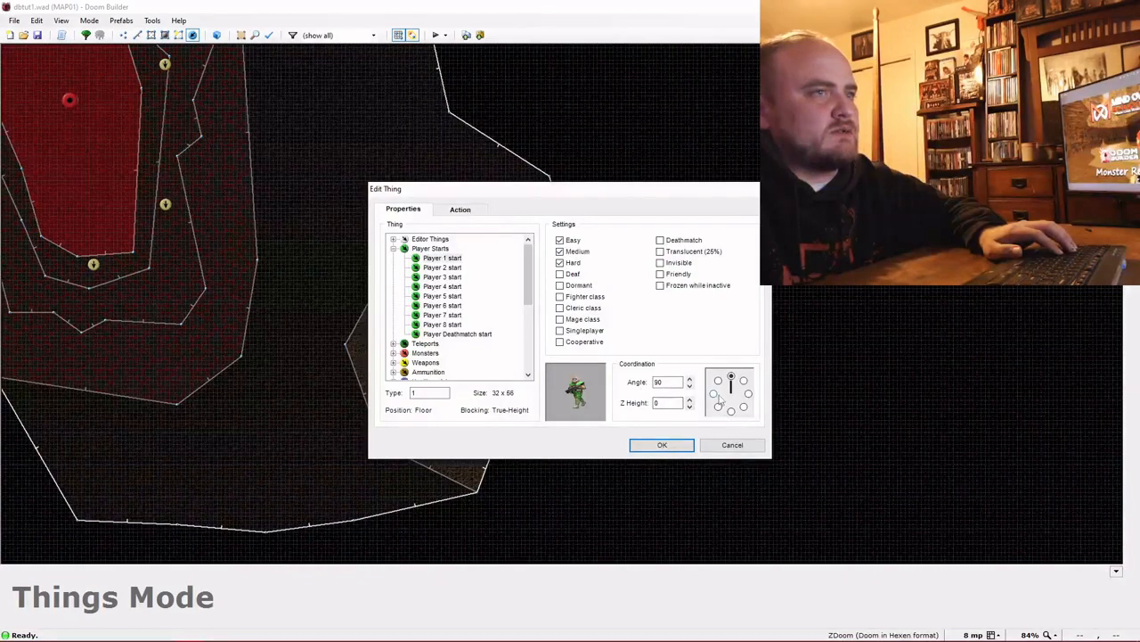
{"action": "left_click", "coordinate": [691, 447]}
{"action": "scroll", "coordinate": [606, 370], "scroll_direction": "down", "scroll_amount": 2}
{"action": "scroll", "coordinate": [599, 354], "scroll_direction": "up", "scroll_amount": 2}
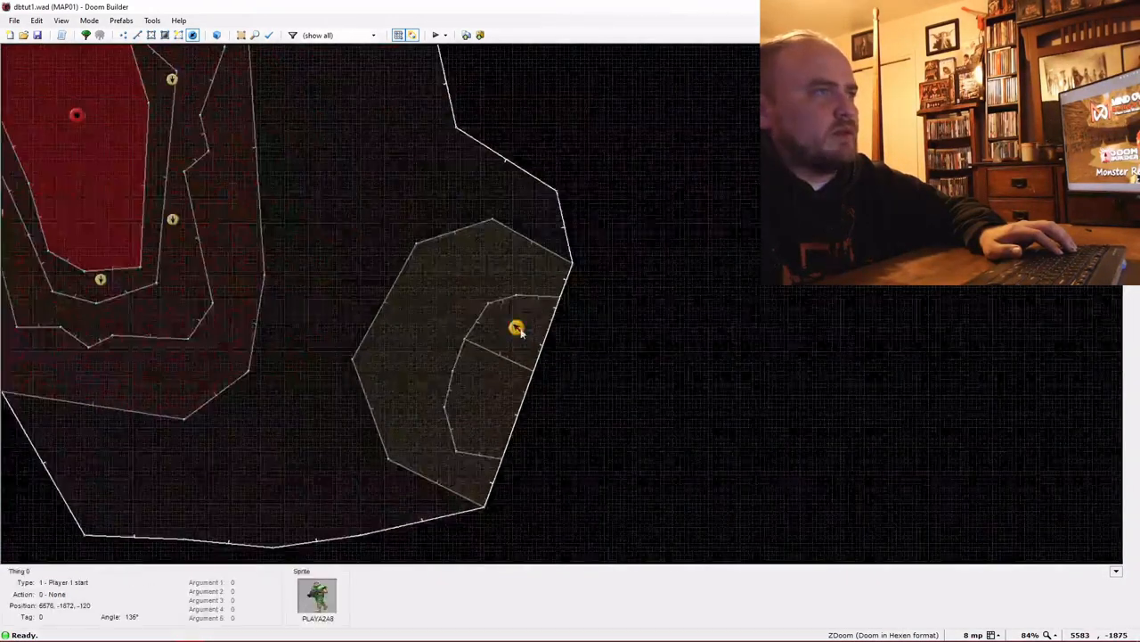
{"action": "right_click", "coordinate": [516, 328]}
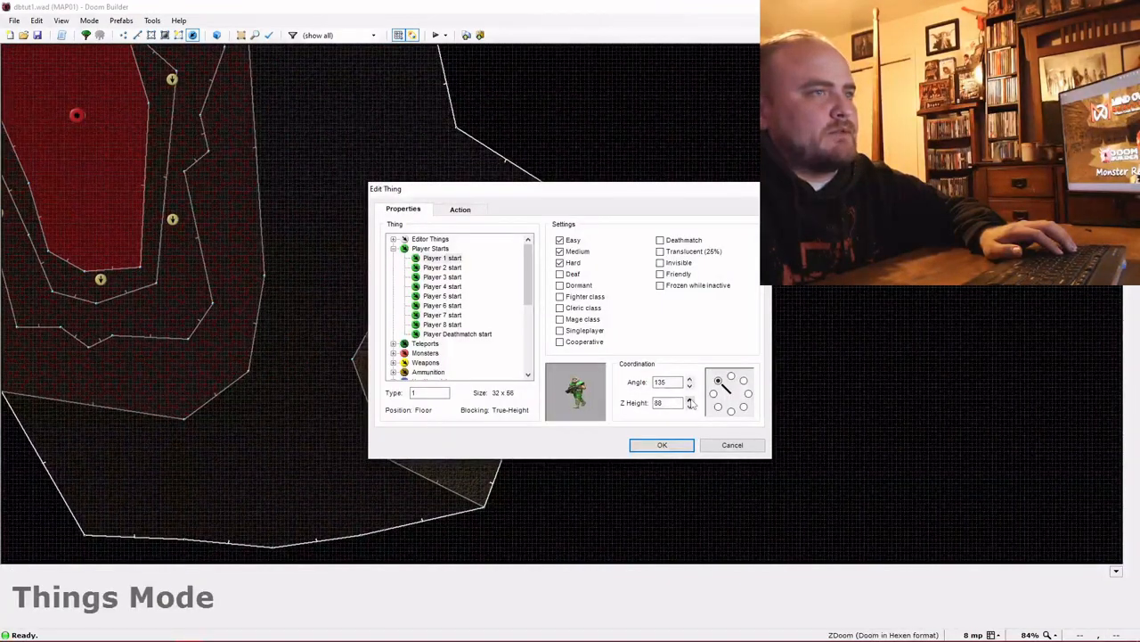
{"action": "left_click", "coordinate": [662, 445]}
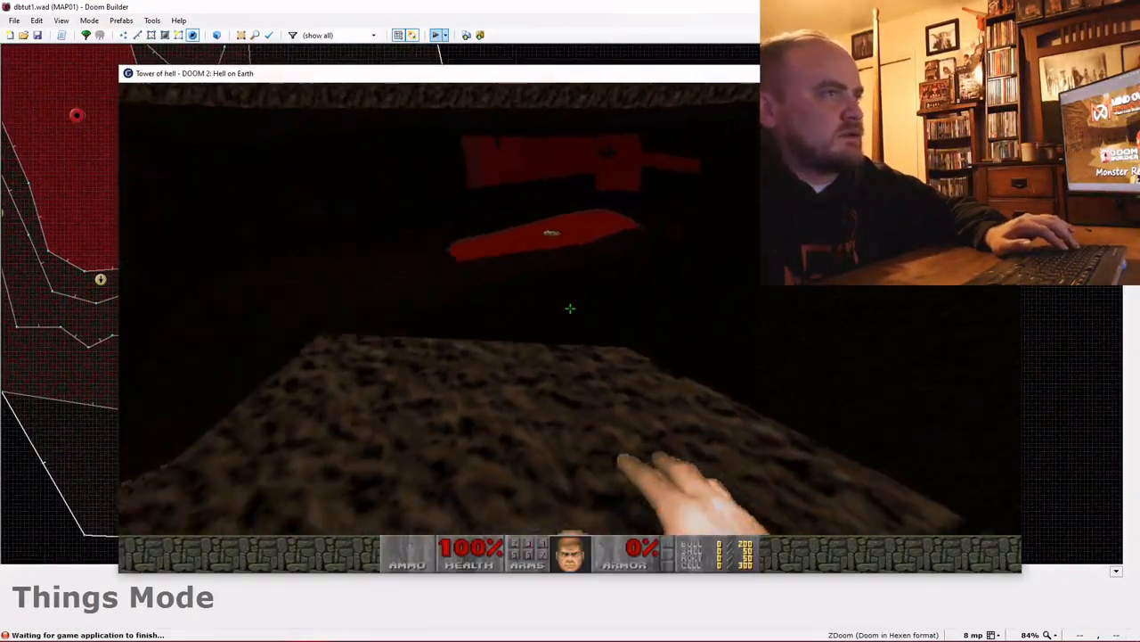
Playtest the map from the high ledge, fighting the bats while viewing the sky opening and surrounding cave
{"action": "key", "text": "Caps_Lock"}
{"action": "key", "text": "w"}
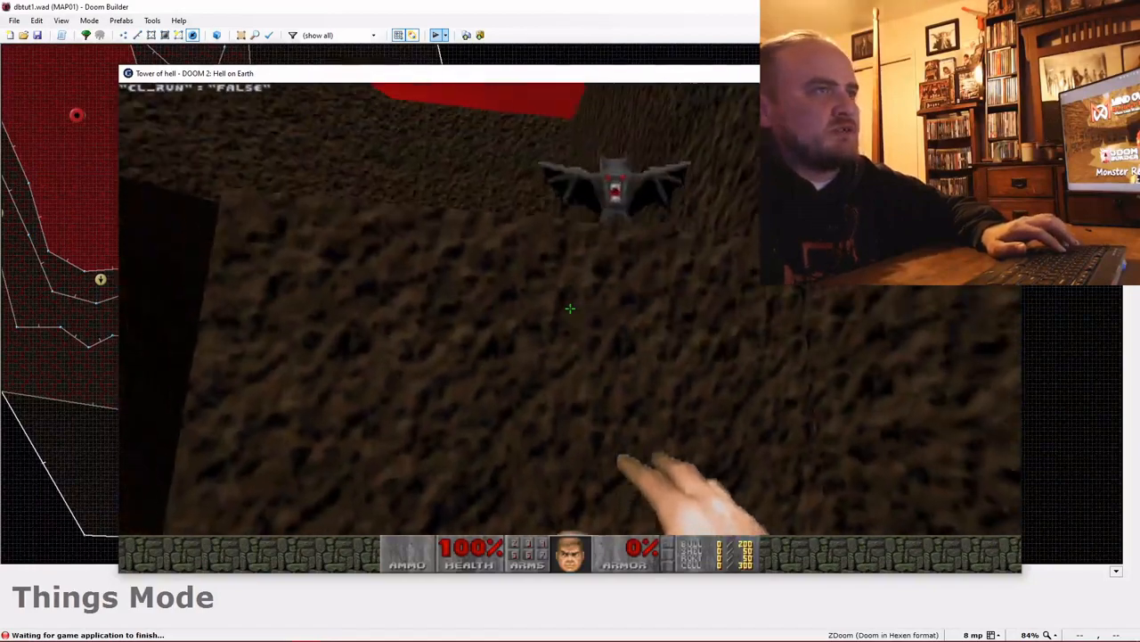
{"action": "left_click", "coordinate": [570, 309]}
{"action": "key", "text": "w"}
{"action": "left_click", "coordinate": [570, 308]}
{"action": "left_click", "coordinate": [570, 309]}
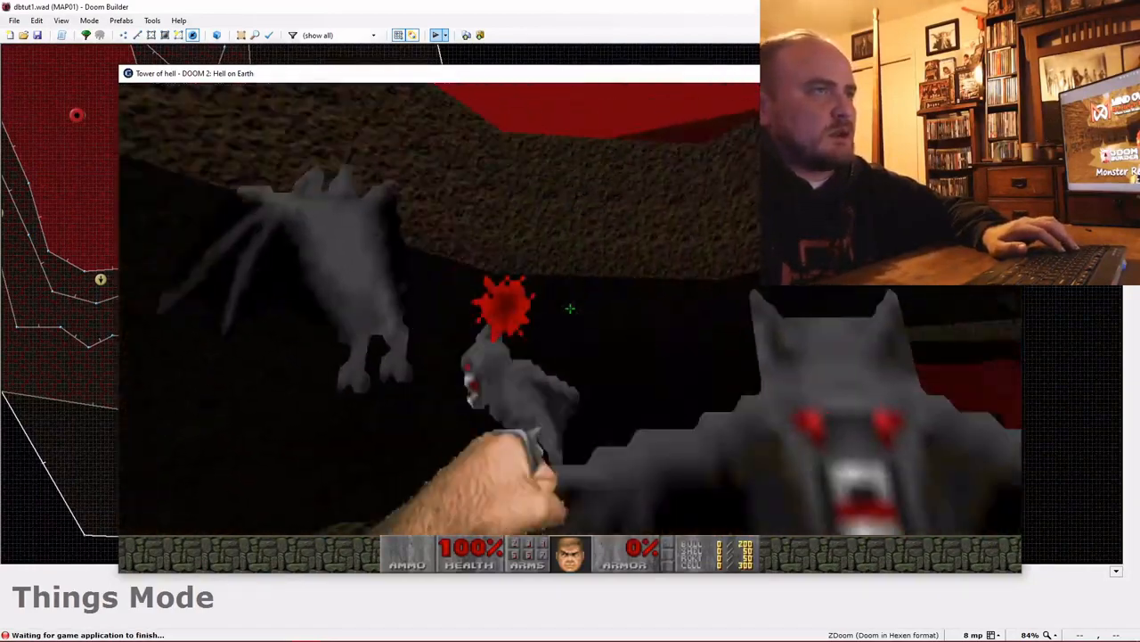
{"action": "left_click", "coordinate": [570, 308]}
{"action": "key", "text": "w"}
{"action": "left_click", "coordinate": [570, 308]}
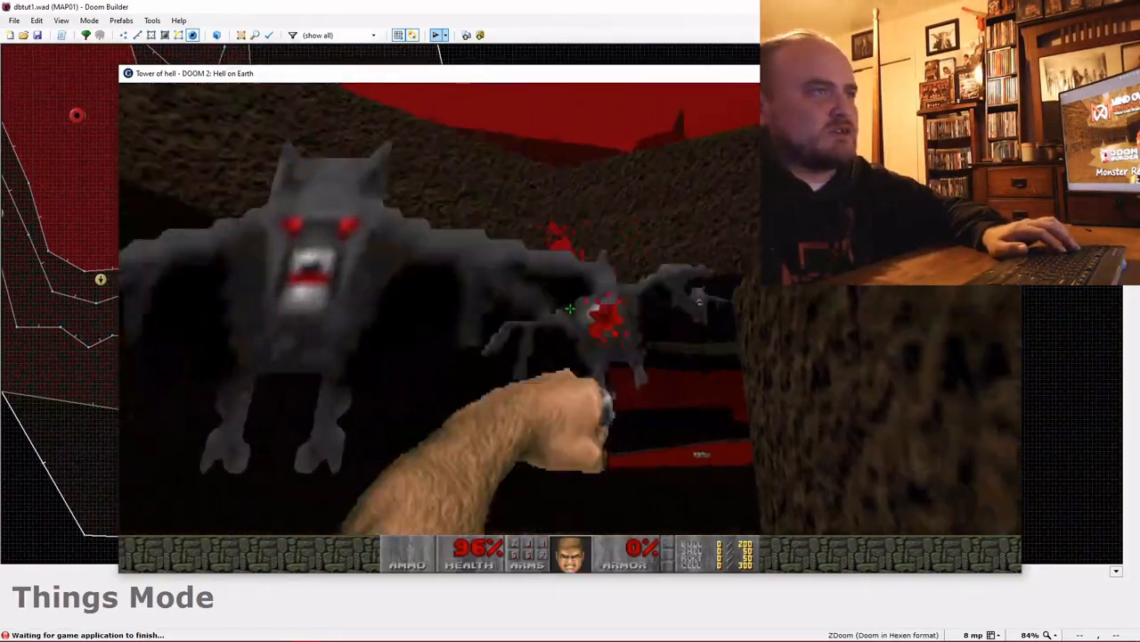
{"action": "left_click", "coordinate": [570, 308]}
{"action": "key", "text": "w"}
{"action": "left_click", "coordinate": [570, 309]}
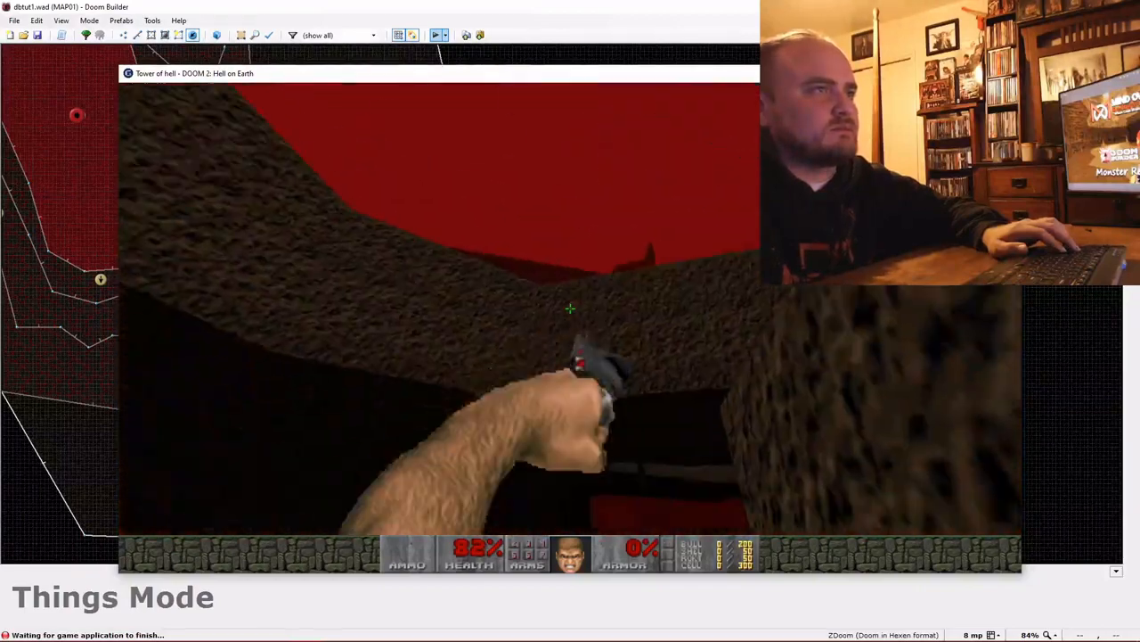
{"action": "key", "text": "w"}
{"action": "left_click", "coordinate": [571, 308]}
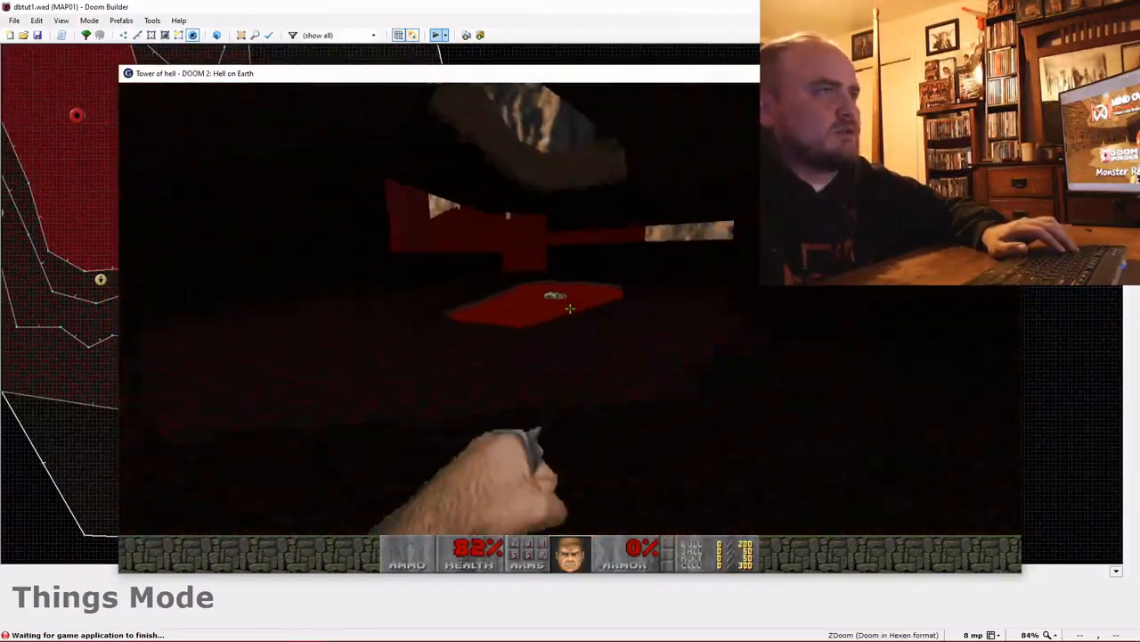
Explore the blood pool and the sky-lit ledge area in the running game, shooting at the bats
{"action": "key", "text": "w"}
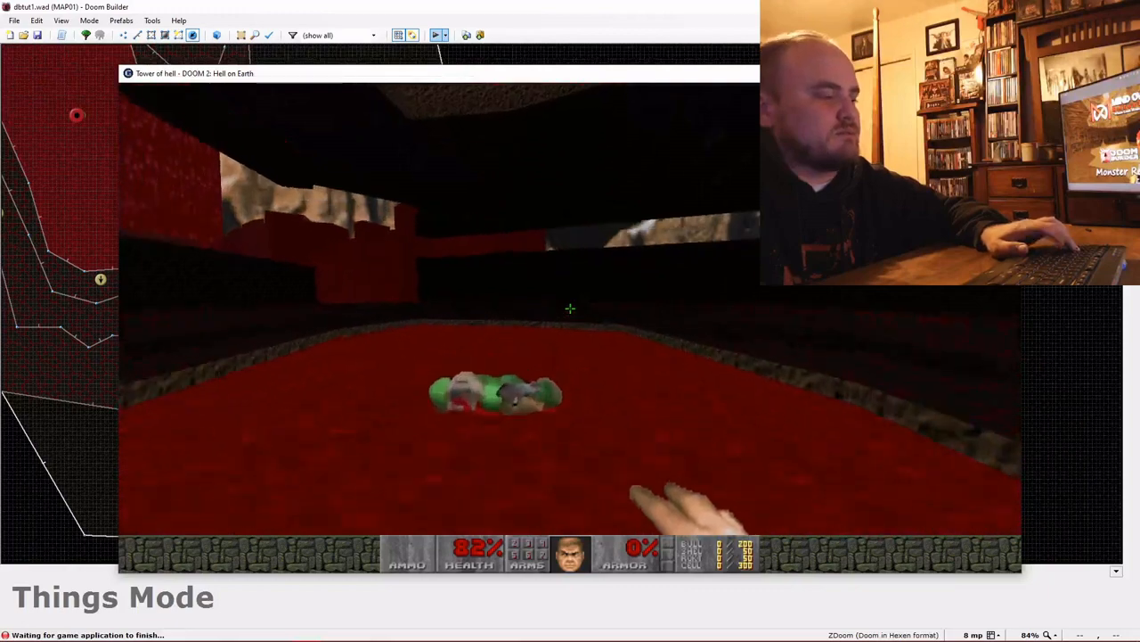
{"action": "key", "text": "w"}
{"action": "key", "text": "Caps_Lock"}
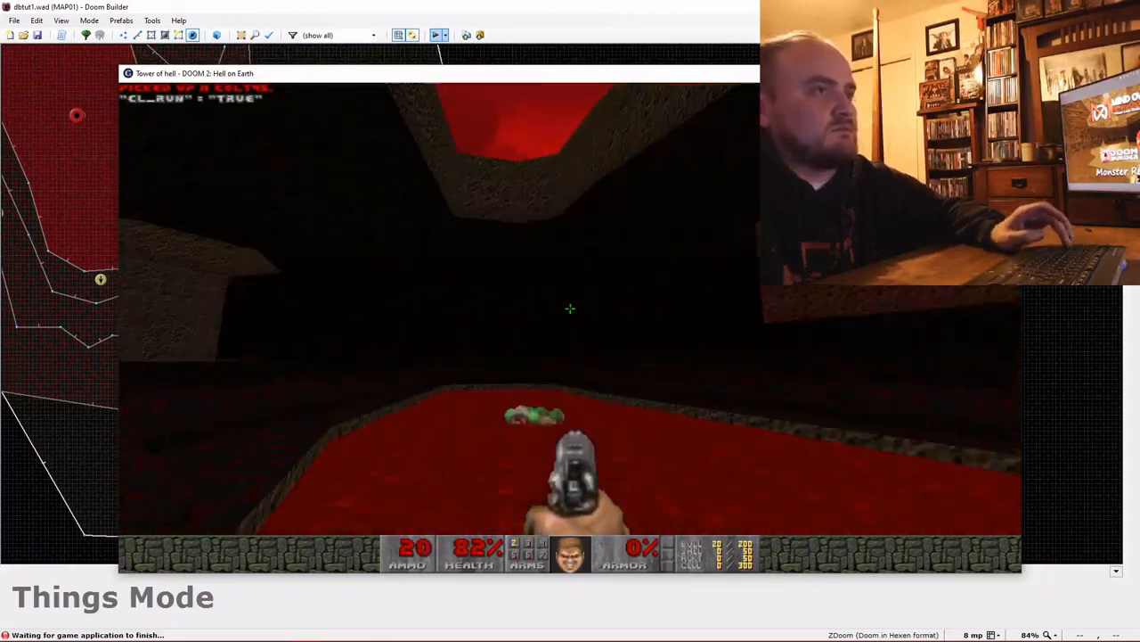
{"action": "left_click", "coordinate": [570, 308]}
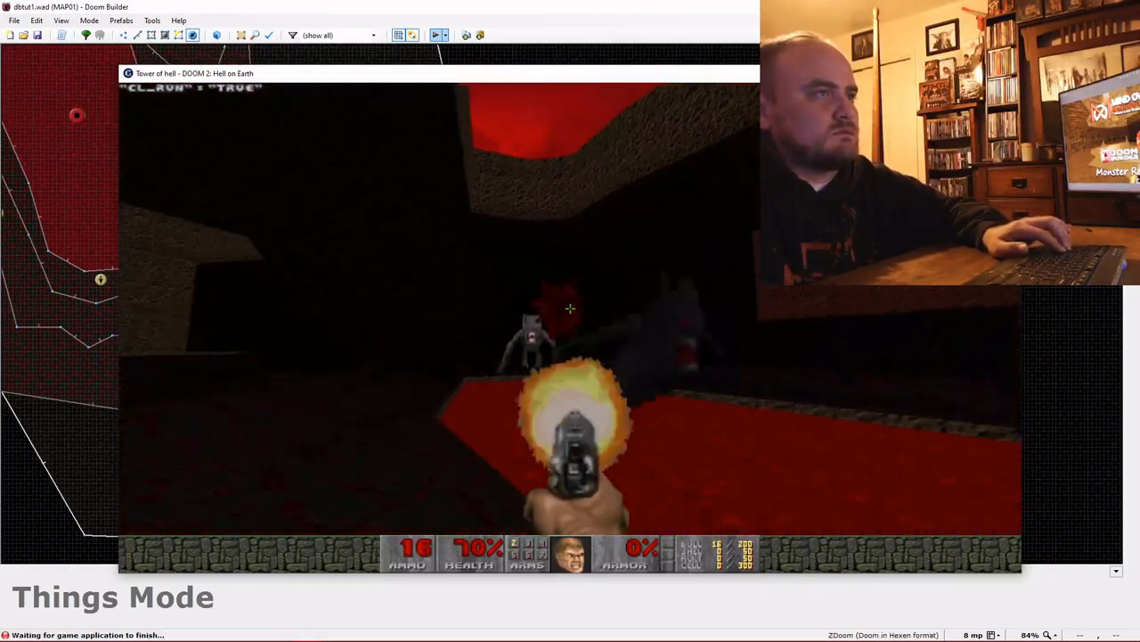
{"action": "key", "text": "Left"}
{"action": "key", "text": "ctrl"}
{"action": "key", "text": "Up"}
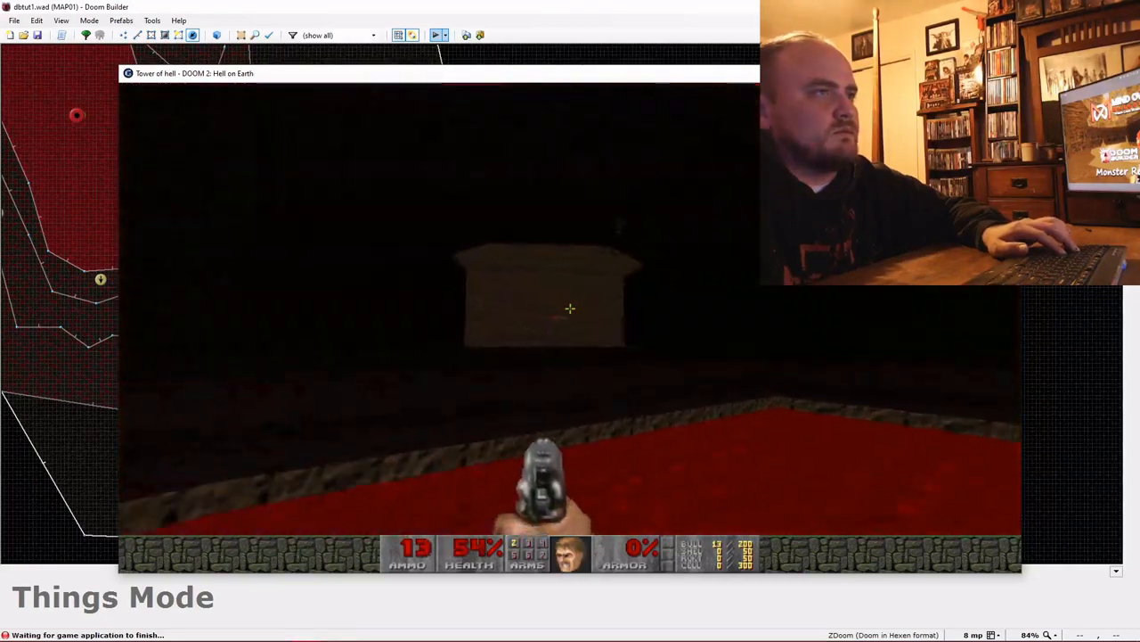
{"action": "key", "text": "Up"}
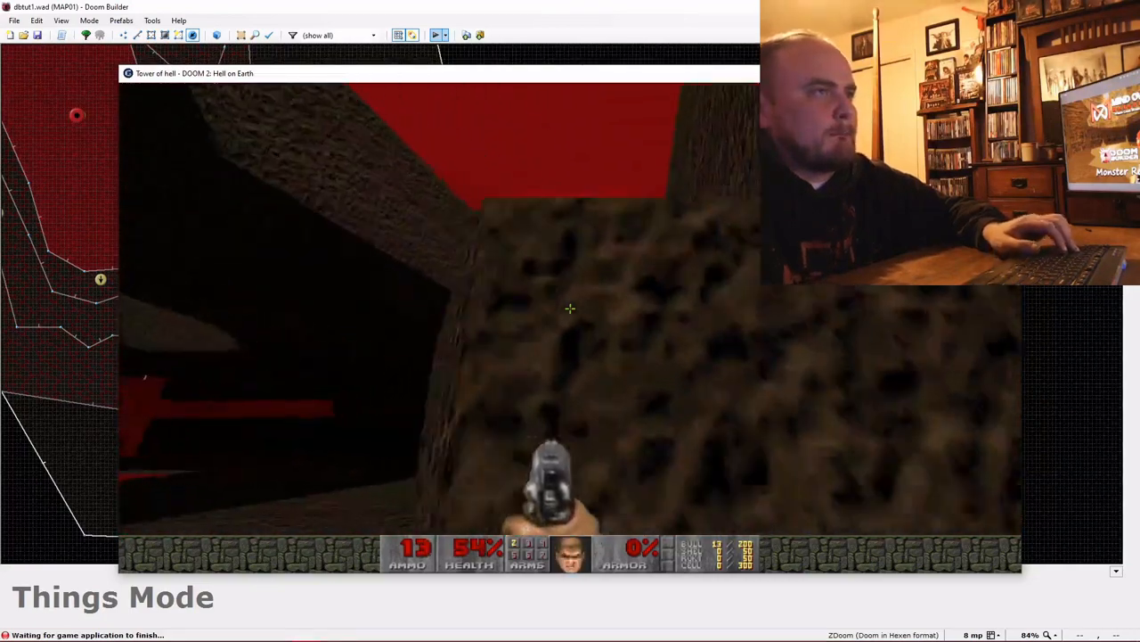
{"action": "key", "text": "w"}
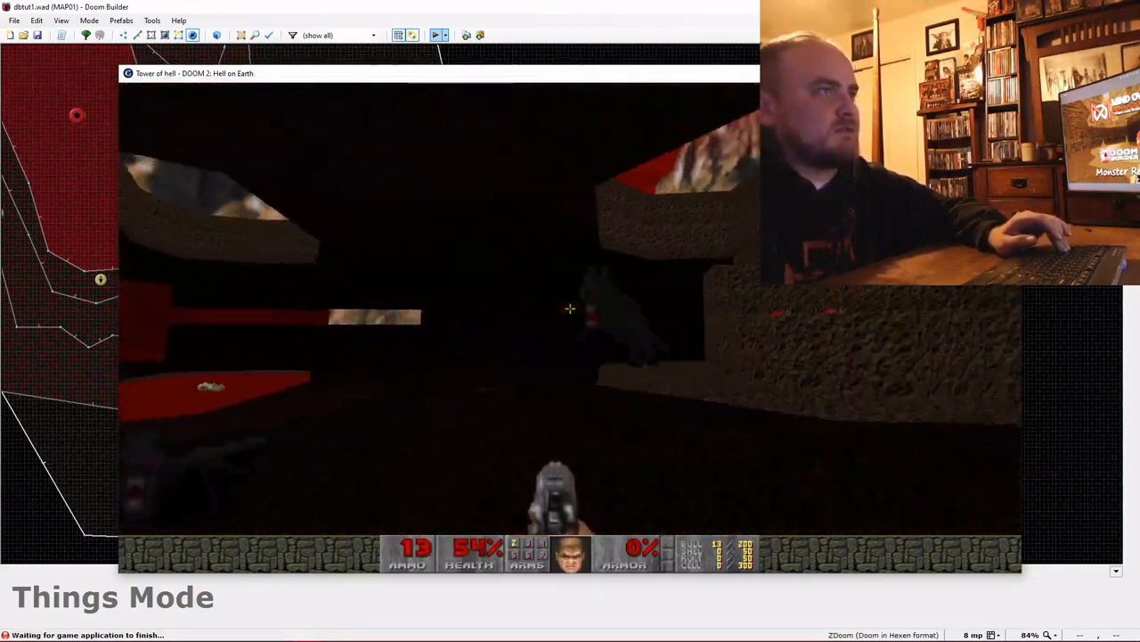
Quit the test game and return to the map editor
{"action": "key", "text": "Escape"}
{"action": "key", "text": "Up"}
{"action": "key", "text": "Return"}
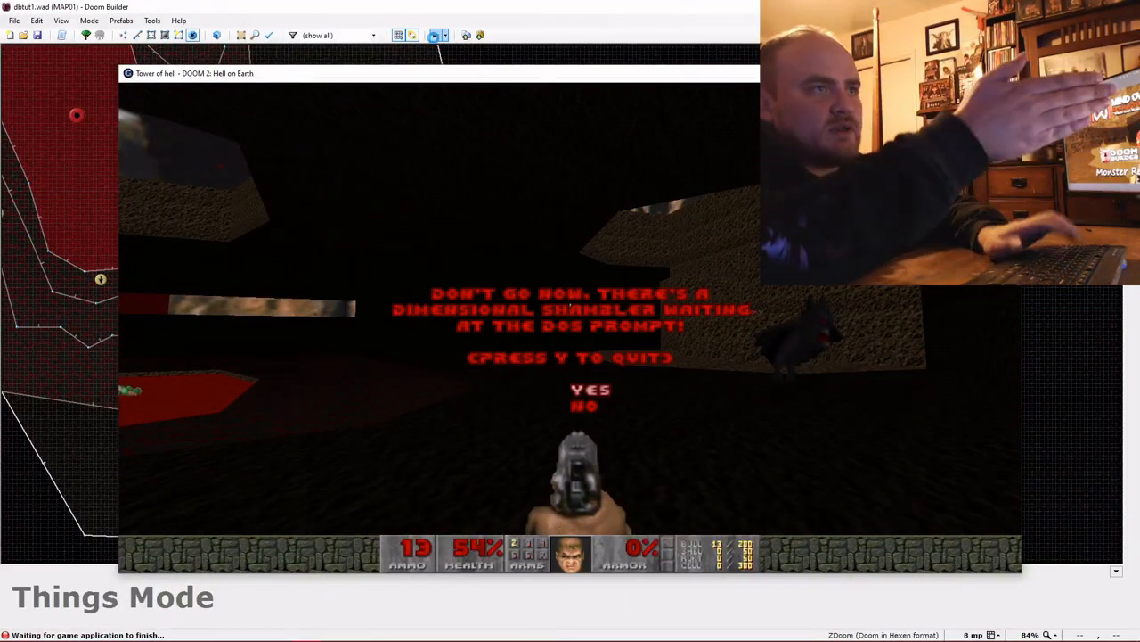
{"action": "key", "text": "y"}
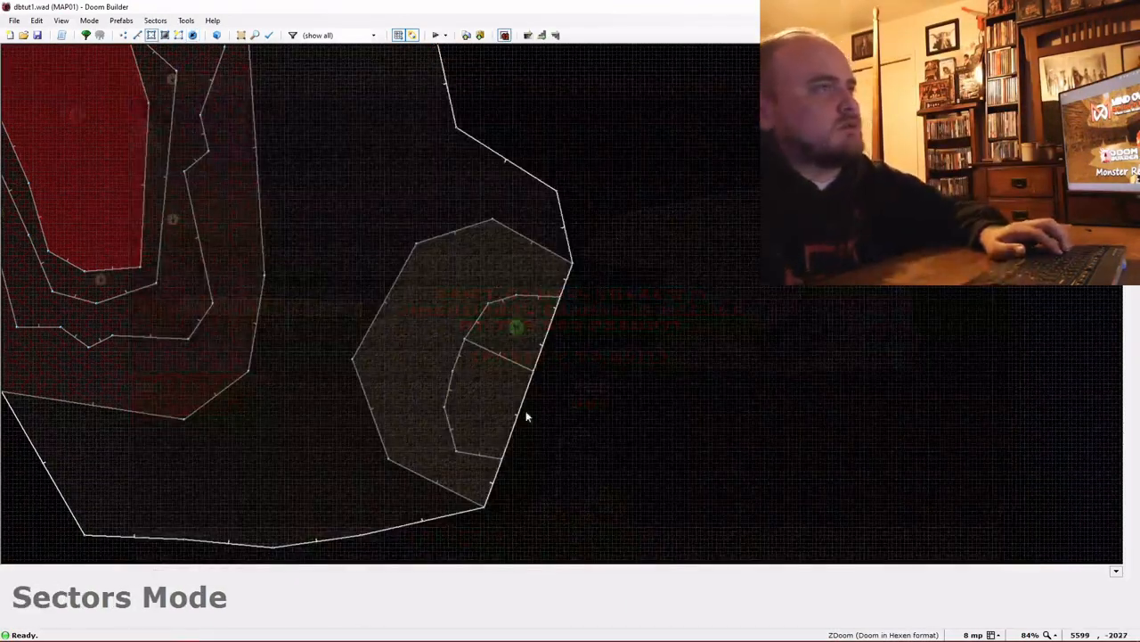
Draw a thin strip sector along the outside of the cave's northeastern wall, following its corners
{"action": "left_click_drag", "start_coordinate": [449, 326], "coordinate": [513, 335]}
{"action": "scroll", "coordinate": [538, 292], "scroll_direction": "down", "scroll_amount": 5}
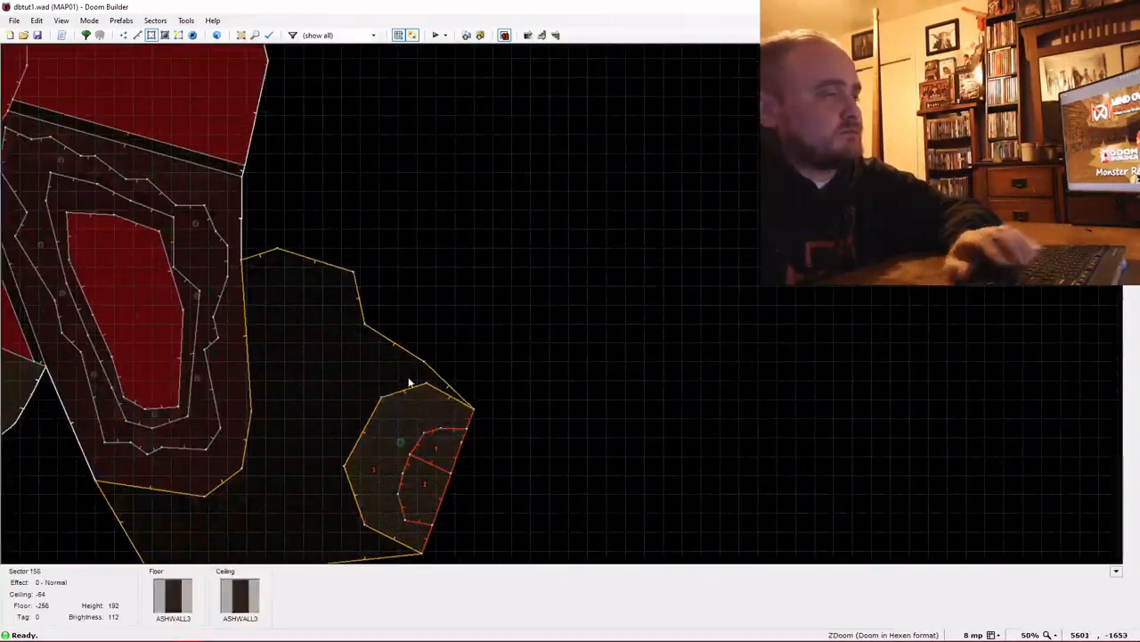
{"action": "scroll", "coordinate": [417, 374], "scroll_direction": "up", "scroll_amount": 2}
{"action": "key", "text": "d"}
{"action": "scroll", "coordinate": [500, 405], "scroll_direction": "up", "scroll_amount": 1}
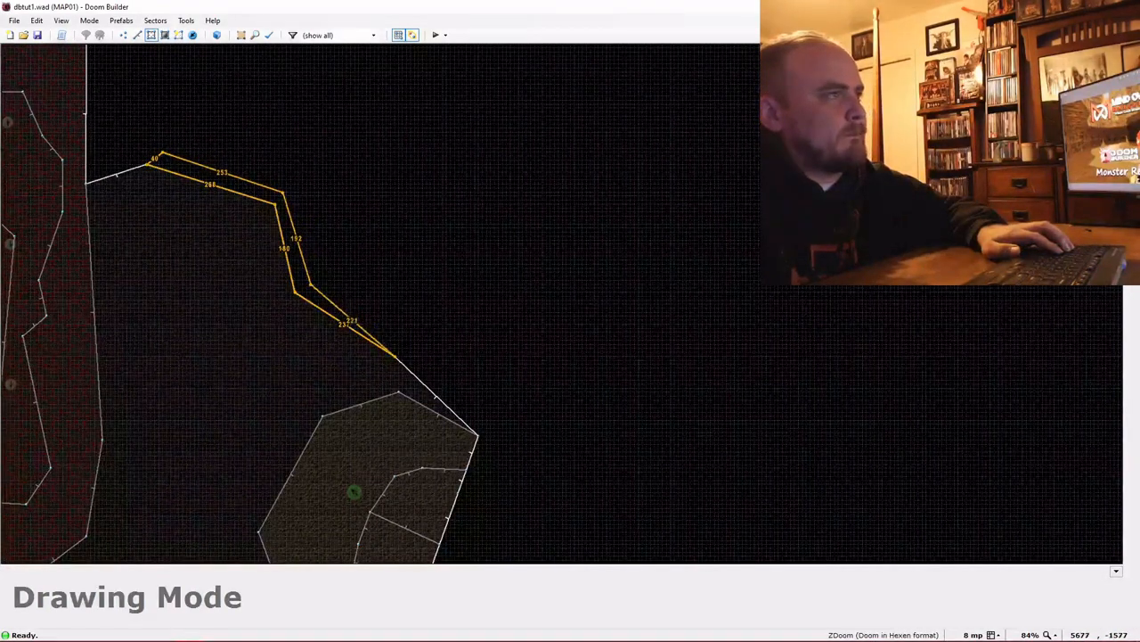
{"action": "scroll", "coordinate": [402, 338], "scroll_direction": "up", "scroll_amount": 4}
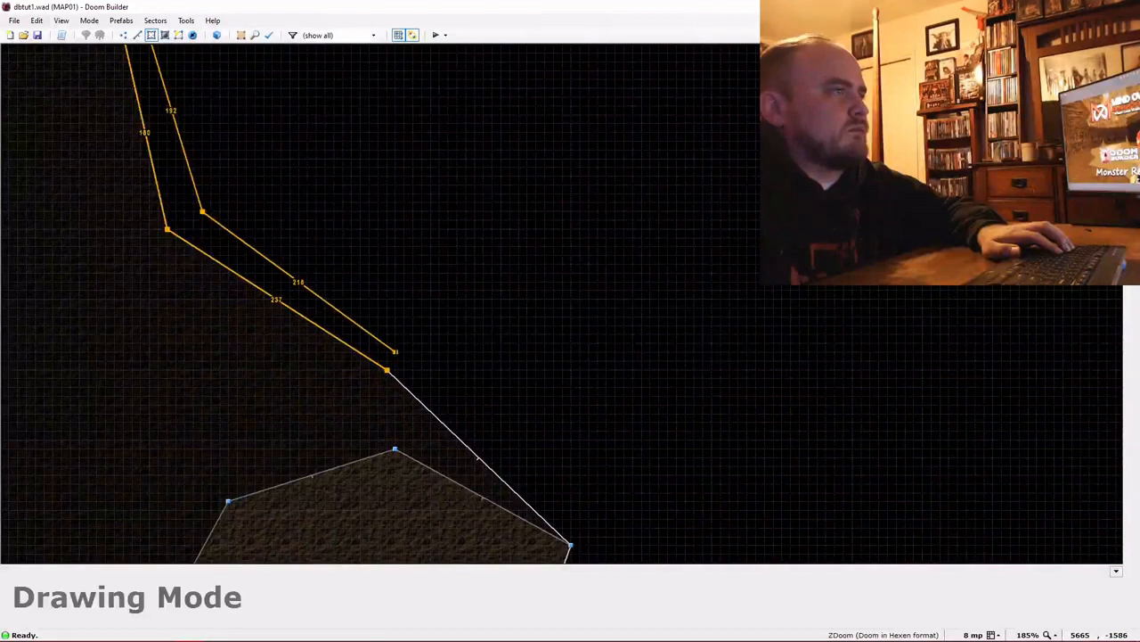
Draw a large rounded sector beyond the thin strip, closing its outline along the strip's outer edge
{"action": "scroll", "coordinate": [396, 327], "scroll_direction": "down", "scroll_amount": 4}
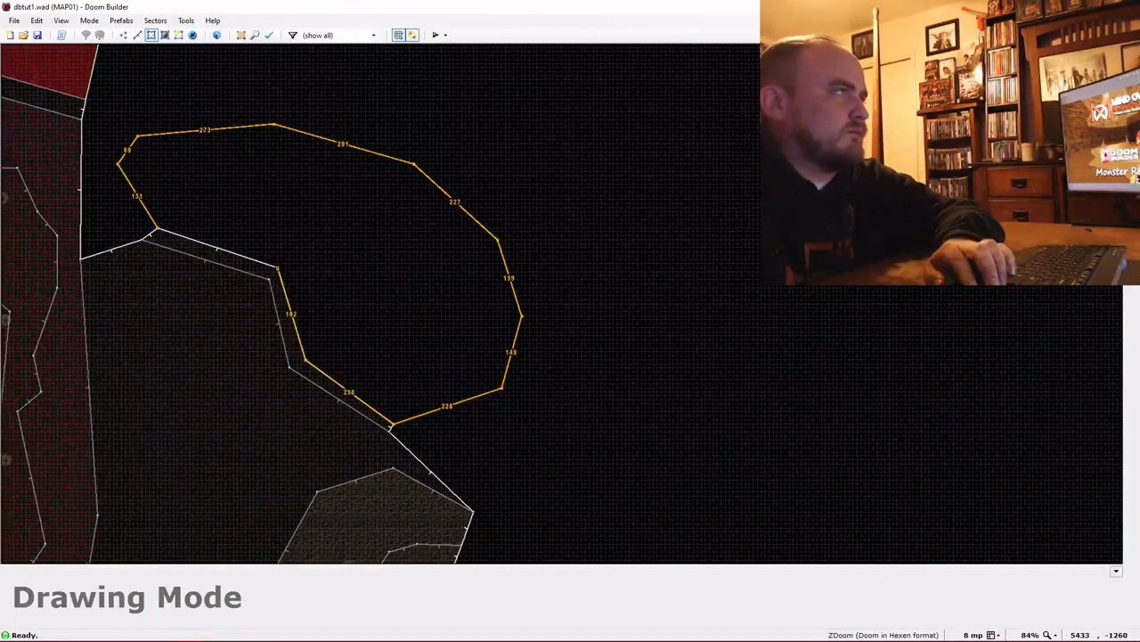
{"action": "left_click", "coordinate": [158, 228]}
{"action": "key", "text": "w"}
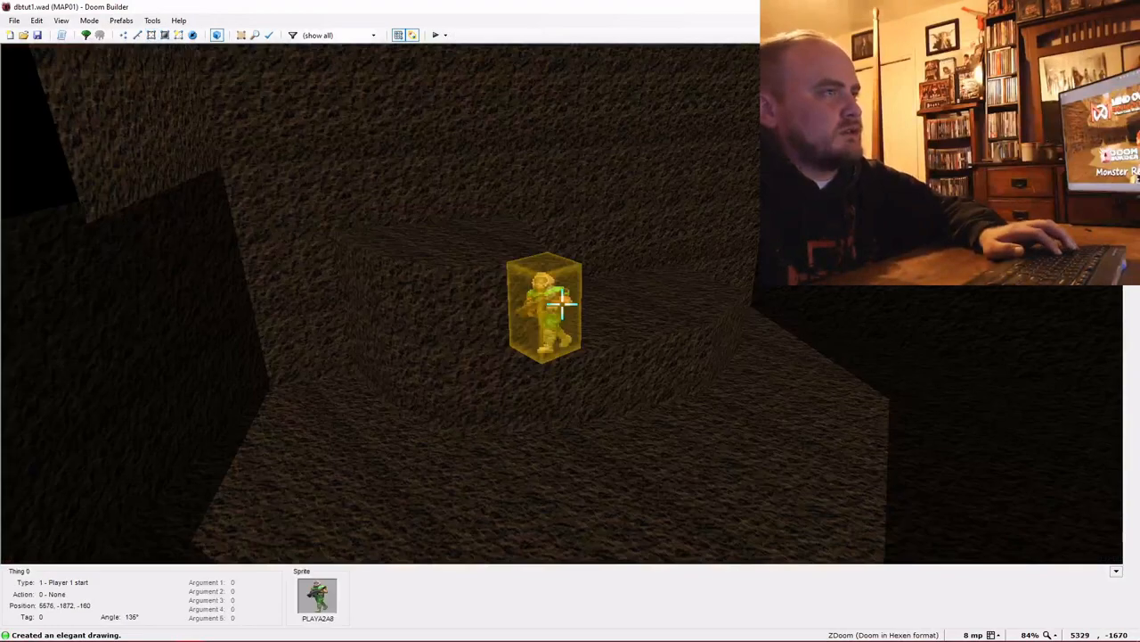
Lower the floor of the large rounded sector to -328
{"action": "key", "text": "e"}
{"action": "key", "text": "e"}
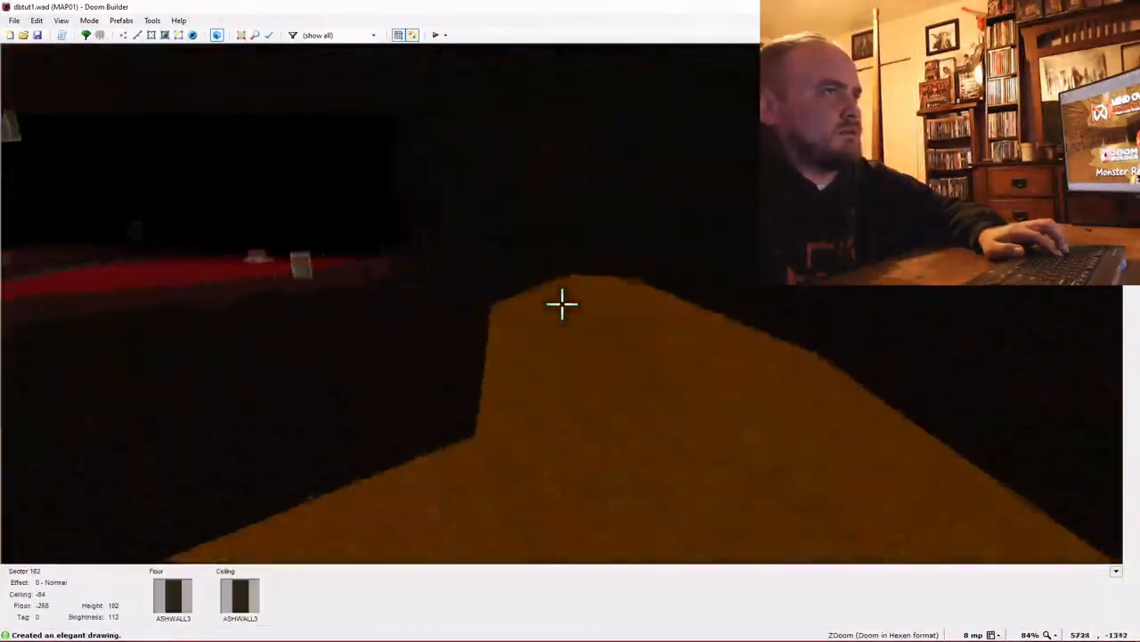
{"action": "scroll", "coordinate": [562, 304], "scroll_direction": "down", "scroll_amount": 6}
{"action": "scroll", "coordinate": [562, 304], "scroll_direction": "down", "scroll_amount": 3}
{"action": "key", "text": "e"}
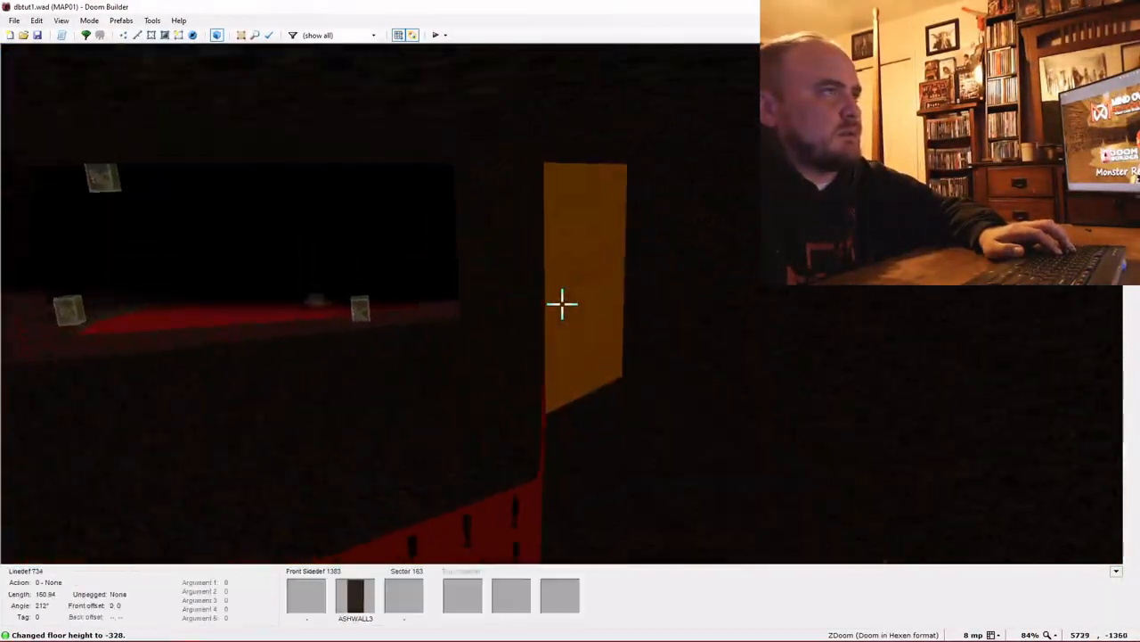
Raise the thin strip sector's floor to -200 and lower its ceiling to -120
{"action": "key", "text": "d"}
{"action": "scroll", "coordinate": [562, 304], "scroll_direction": "up", "scroll_amount": 3}
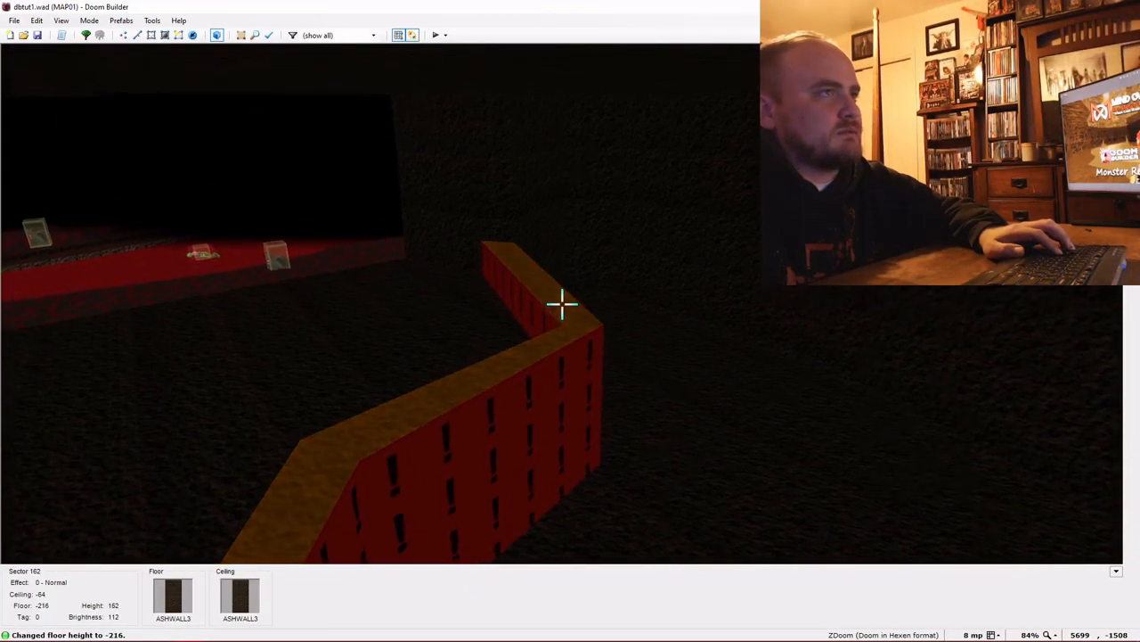
{"action": "scroll", "coordinate": [562, 303], "scroll_direction": "up", "scroll_amount": 5}
{"action": "key", "text": "e"}
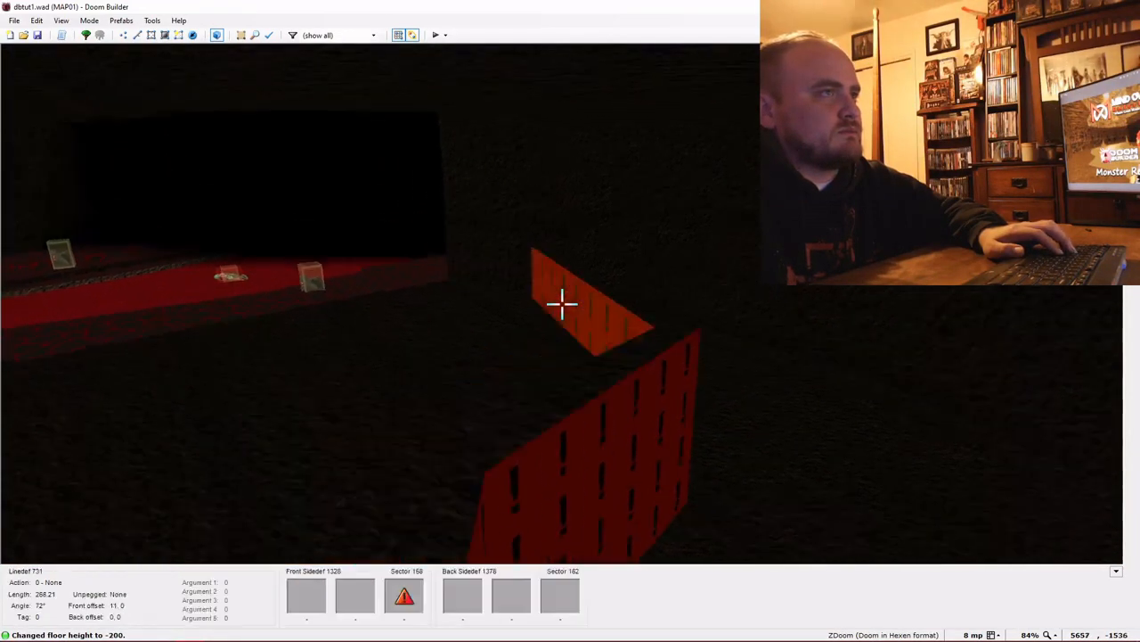
{"action": "scroll", "coordinate": [562, 303], "scroll_direction": "down", "scroll_amount": 4}
{"action": "scroll", "coordinate": [563, 304], "scroll_direction": "down", "scroll_amount": 3}
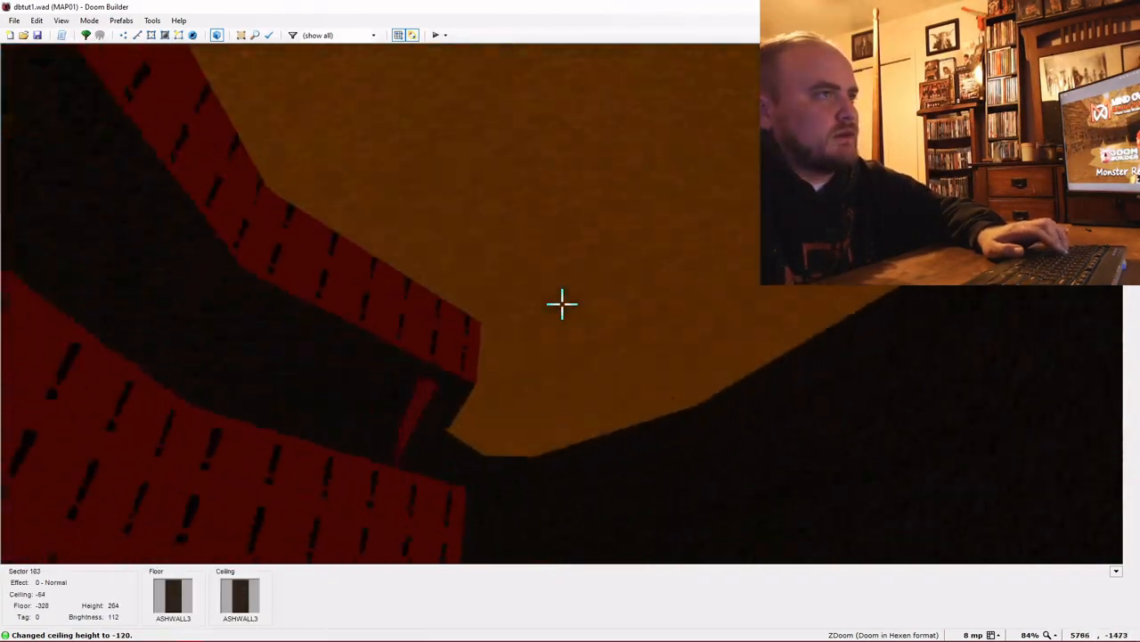
Raise the large rounded sector's ceiling to 96 and increase its brightness to 208
{"action": "scroll", "coordinate": [563, 303], "scroll_direction": "up", "scroll_amount": 13}
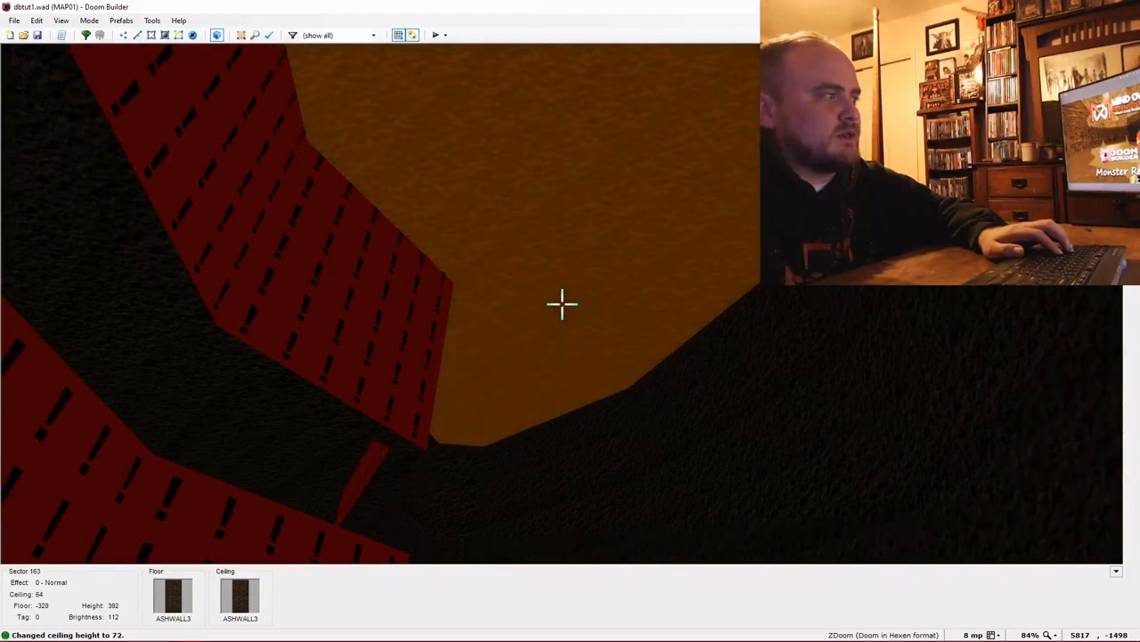
{"action": "scroll", "coordinate": [562, 304], "scroll_direction": "up", "scroll_amount": 6}
{"action": "scroll", "coordinate": [562, 304], "scroll_direction": "down", "scroll_amount": 3}
{"action": "scroll", "coordinate": [562, 303], "scroll_direction": "up", "scroll_amount": 1, "text": "ctrl"}
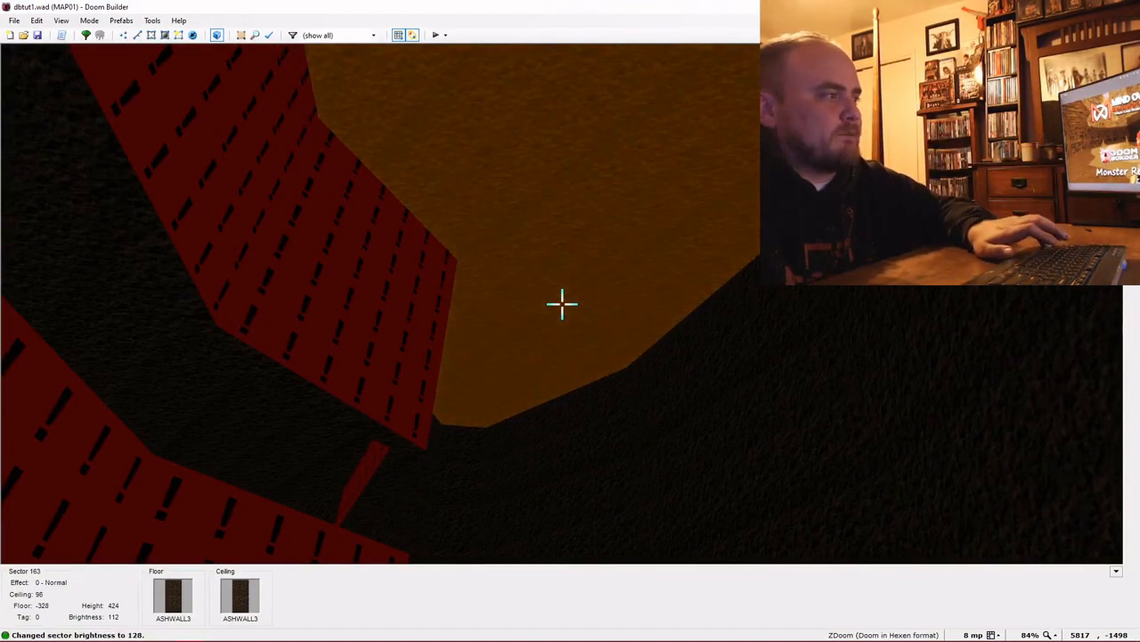
{"action": "scroll", "coordinate": [562, 303], "scroll_direction": "up", "scroll_amount": 5, "text": "ctrl"}
Set the large rounded sector's floor flat to BLOOD1, picked from the full texture collection
{"action": "key", "text": "e"}
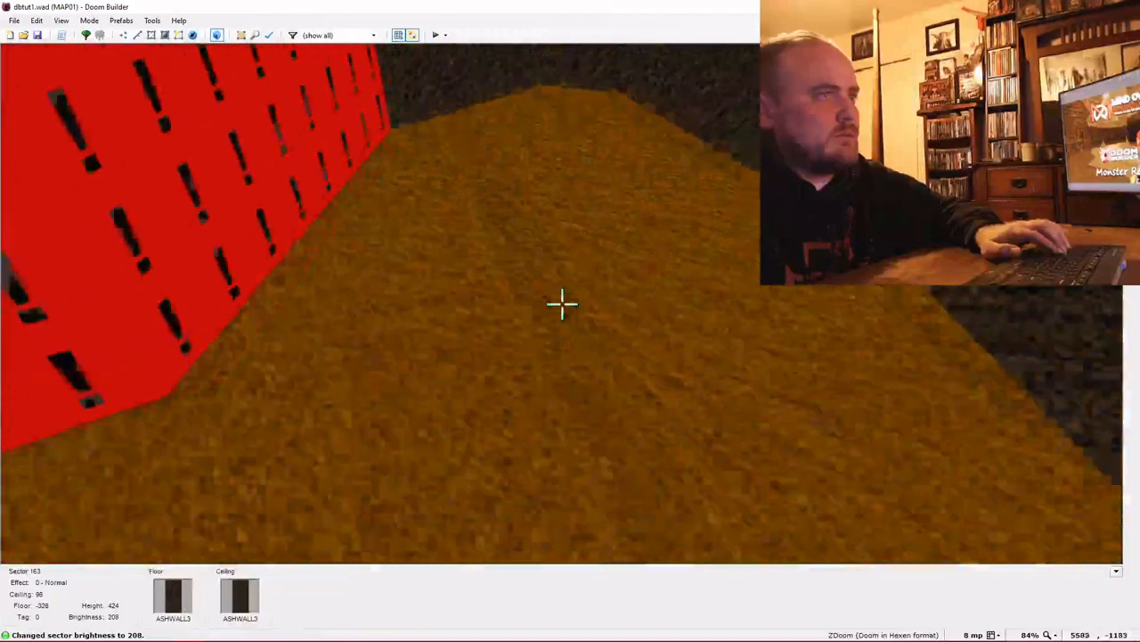
{"action": "right_click", "coordinate": [562, 304]}
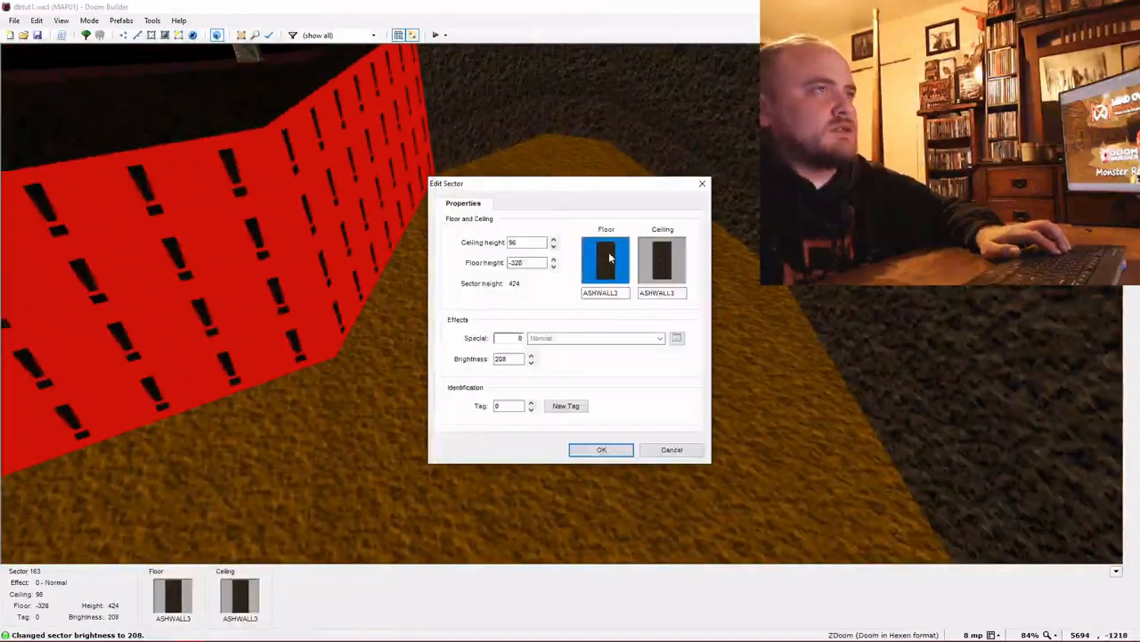
{"action": "left_click", "coordinate": [608, 259]}
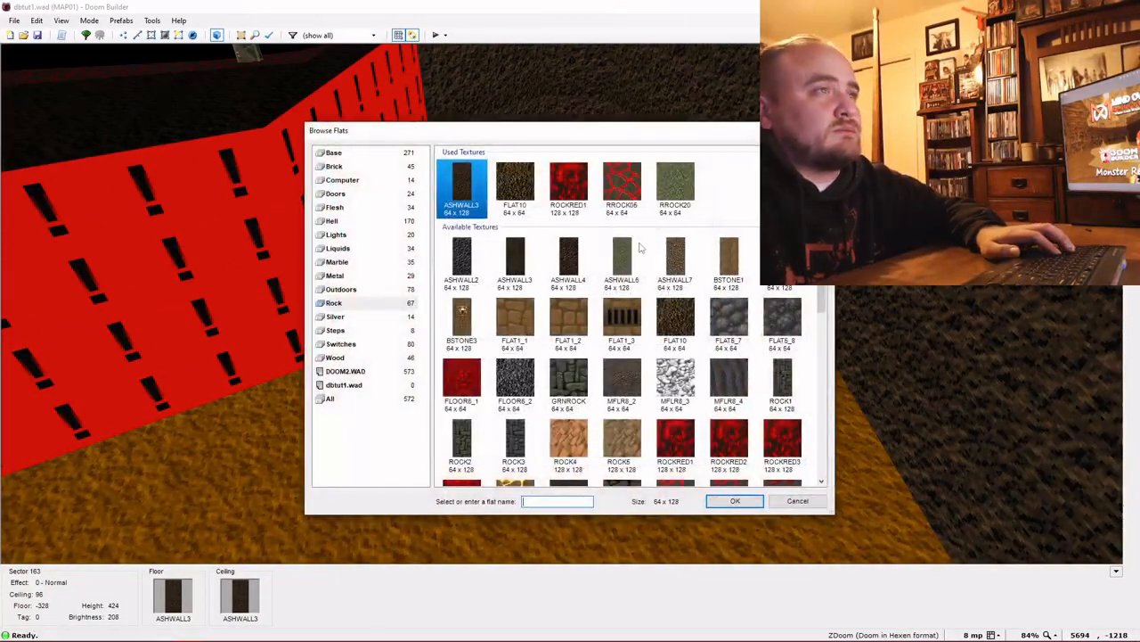
{"action": "scroll", "coordinate": [639, 248], "scroll_direction": "down", "scroll_amount": 5}
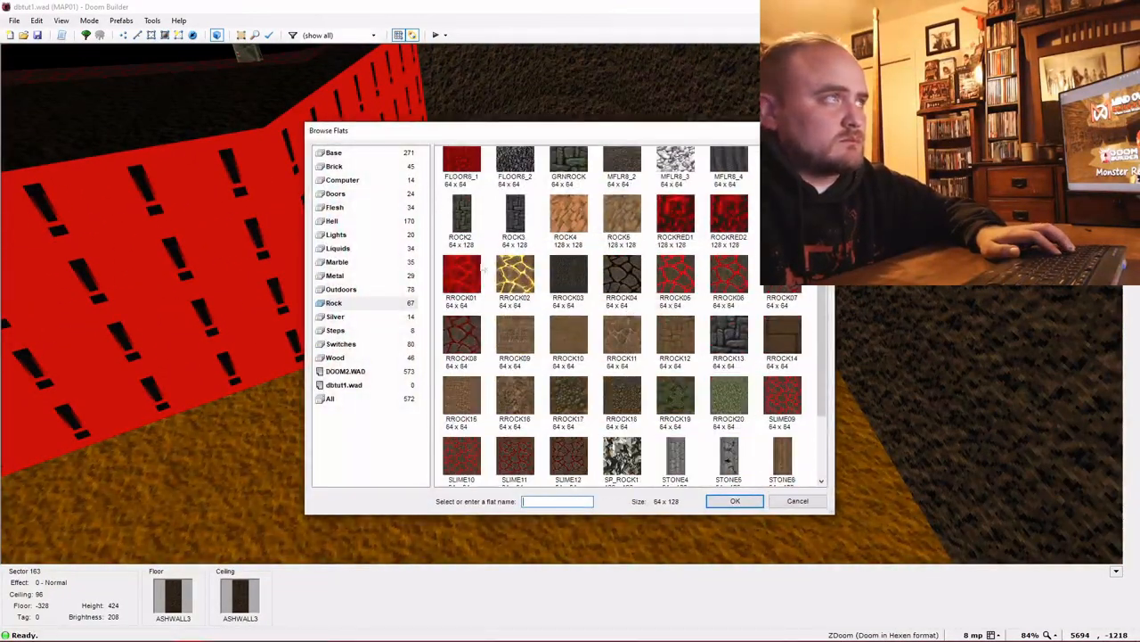
{"action": "scroll", "coordinate": [517, 272], "scroll_direction": "up", "scroll_amount": 5}
{"action": "left_click", "coordinate": [353, 400]}
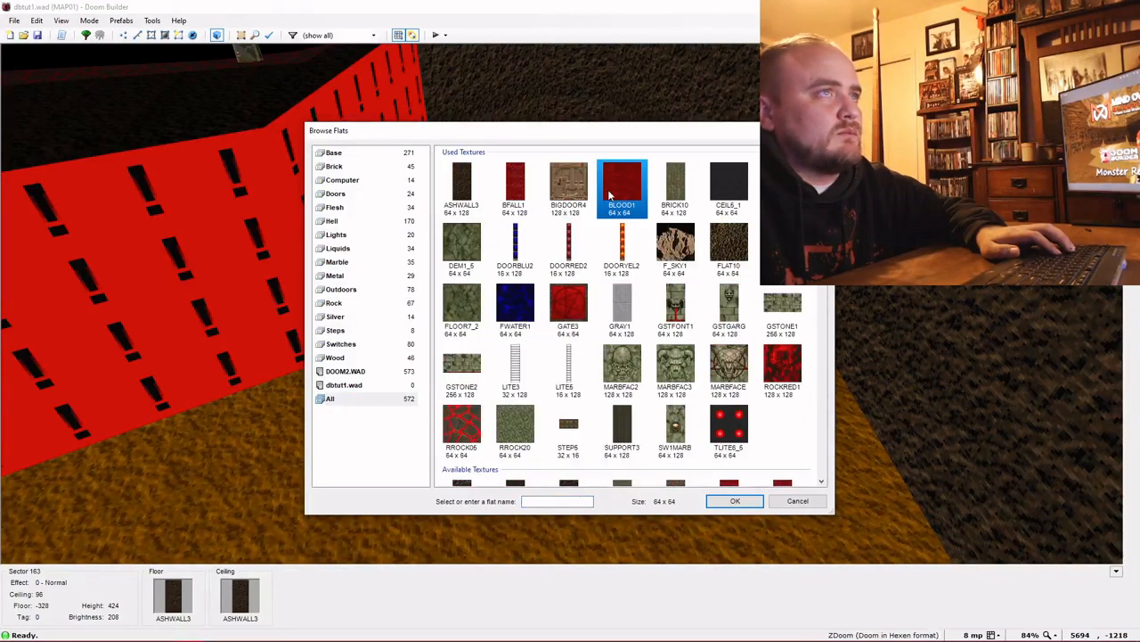
{"action": "double_click", "coordinate": [609, 195]}
{"action": "left_click", "coordinate": [598, 448]}
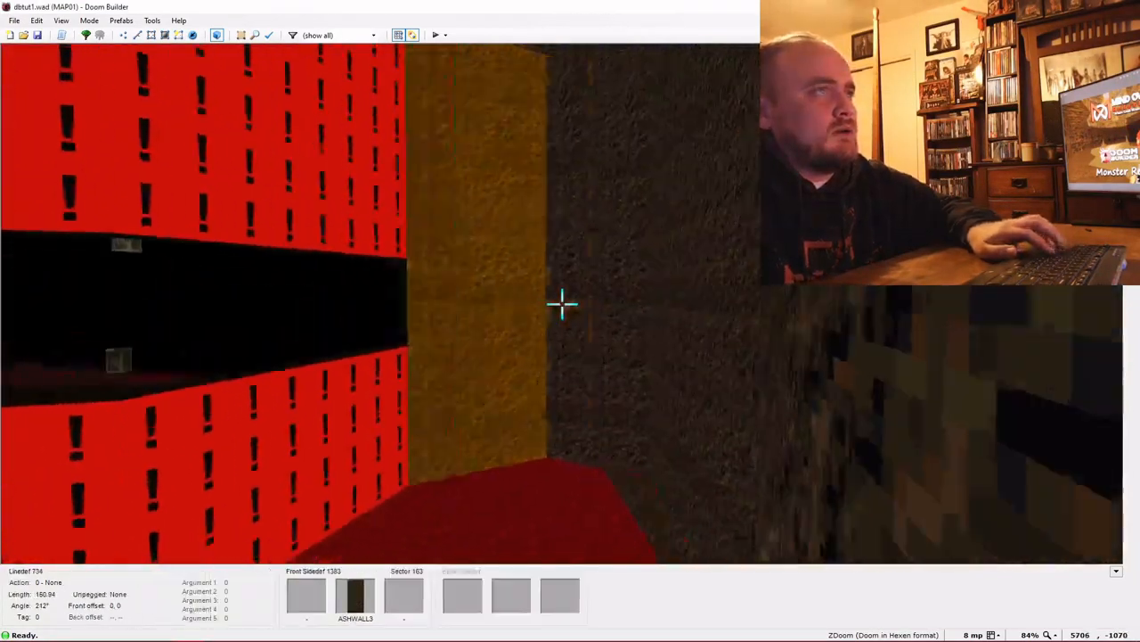
Paste the ASHWALL3 texture onto the untextured wall faces around the strip opening on both sides and auto-align the textures
{"action": "key", "text": "ctrl+v"}
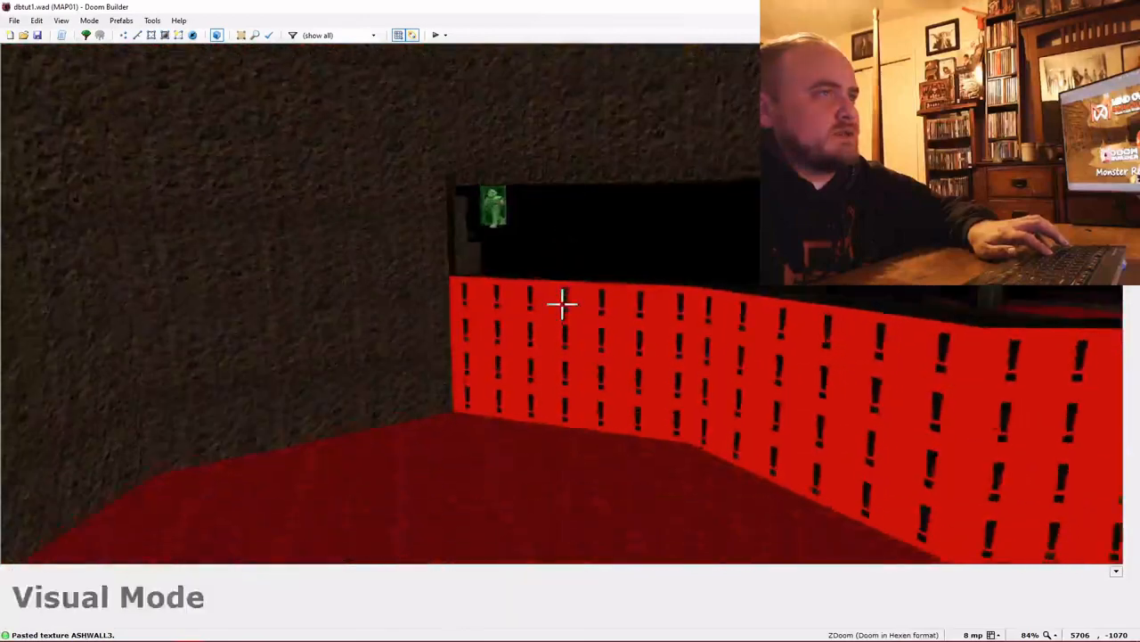
{"action": "key", "text": "w"}
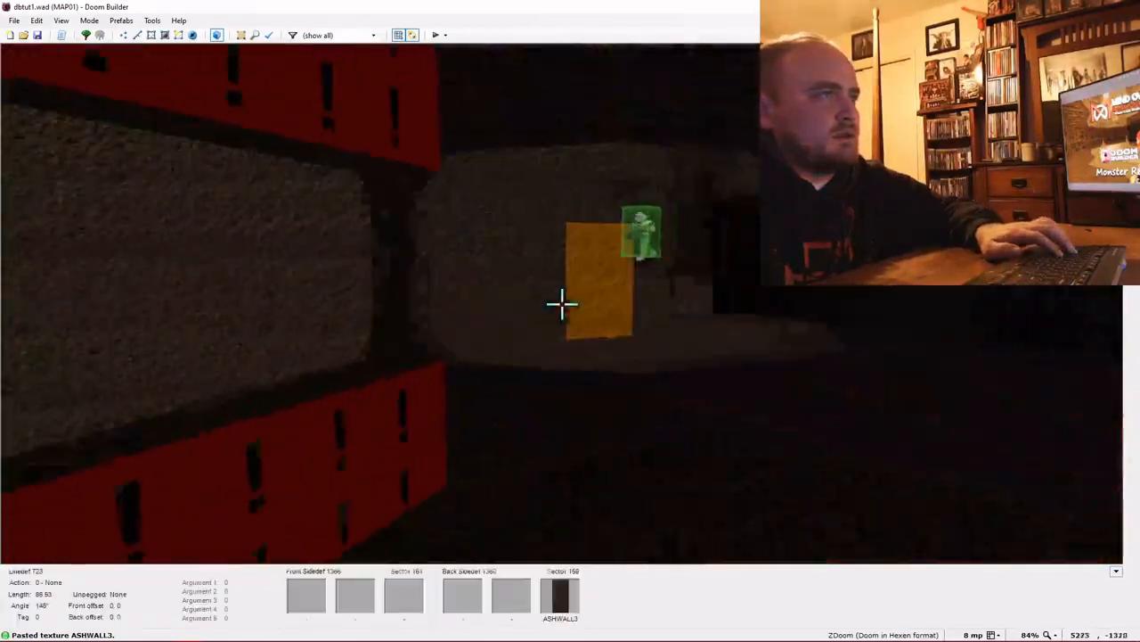
{"action": "key", "text": "w"}
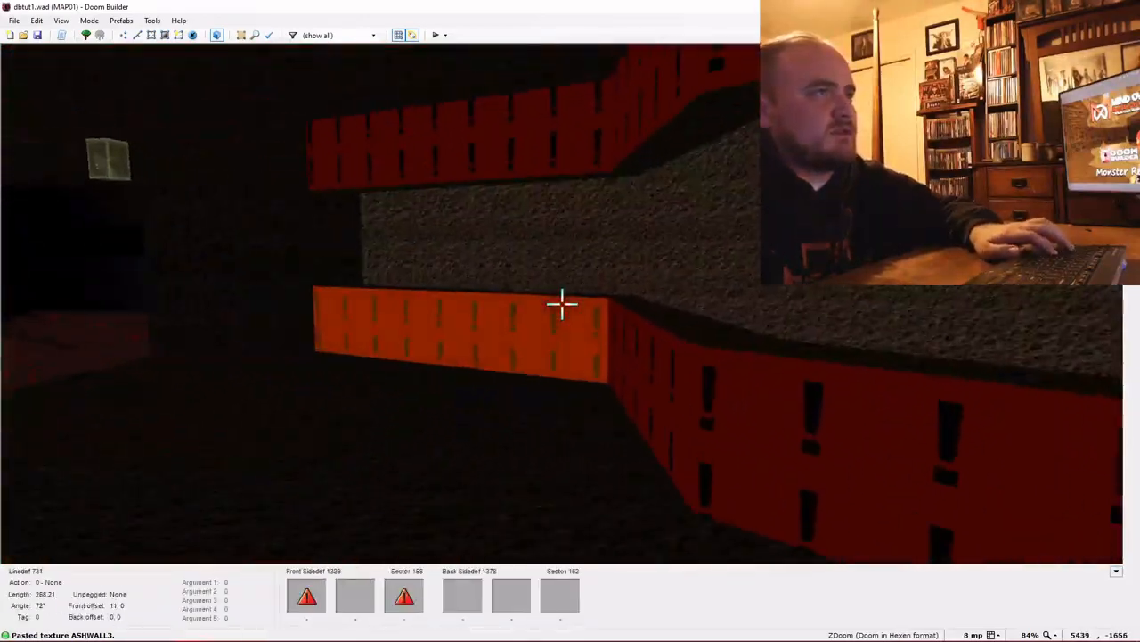
{"action": "key", "text": "ctrl+v"}
{"action": "key", "text": "ctrl+v"}
{"action": "key", "text": "ctrl+v"}
{"action": "key", "text": "ctrl+v"}
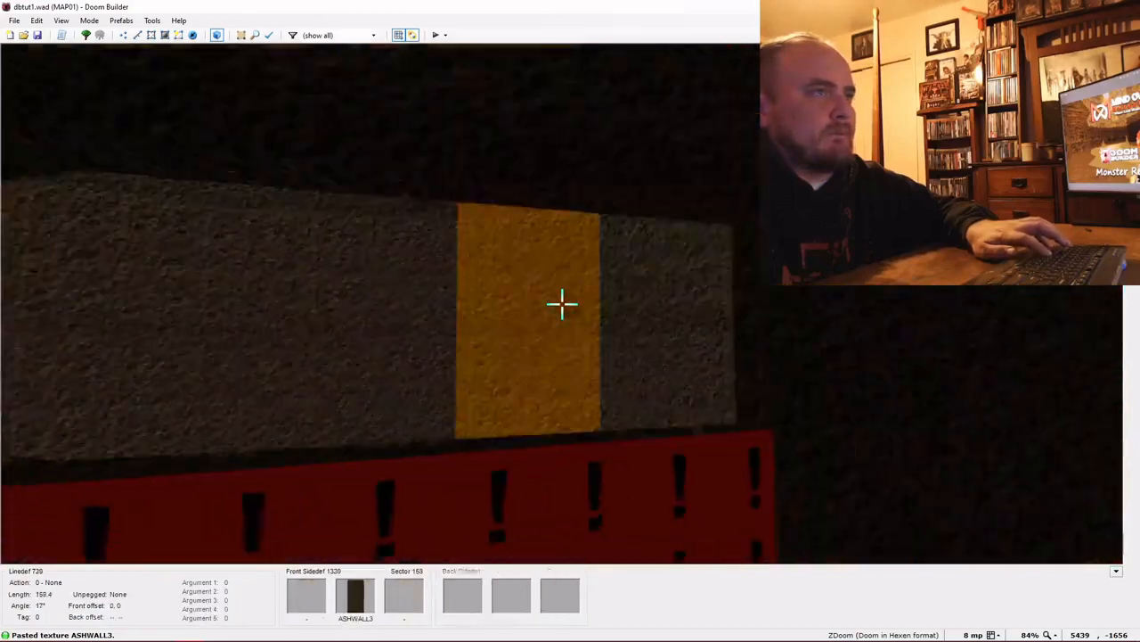
{"action": "key", "text": "a"}
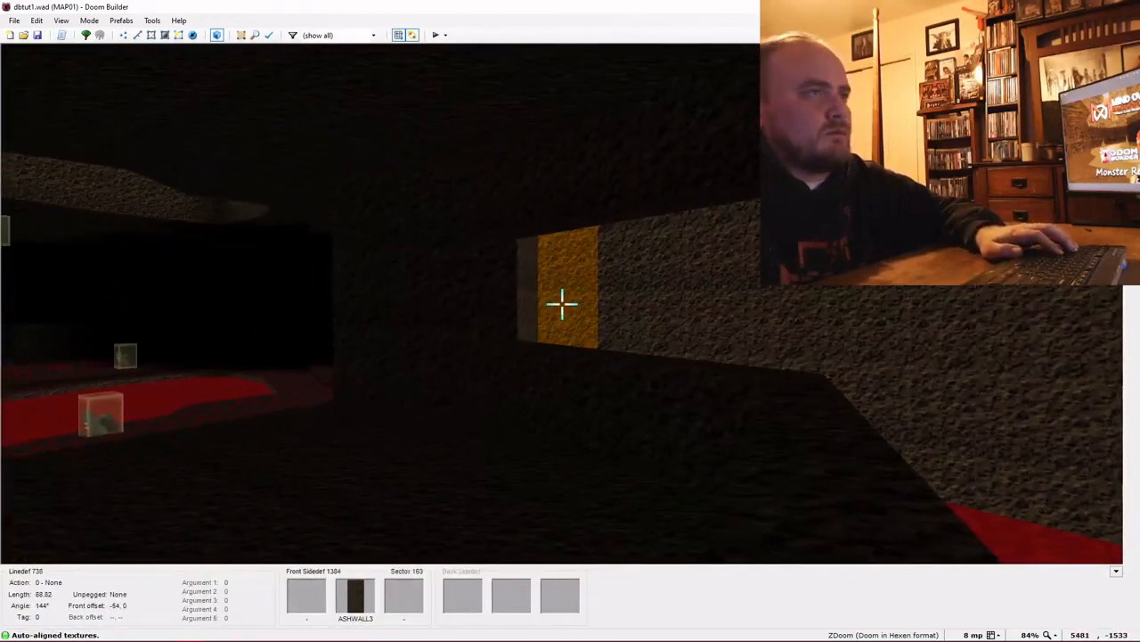
Reshape the large rounded sector's outline in the 2D map by moving its outer northwestern and eastern vertices inward
{"action": "key", "text": "w"}
{"action": "scroll", "coordinate": [191, 212], "scroll_direction": "up", "scroll_amount": 3}
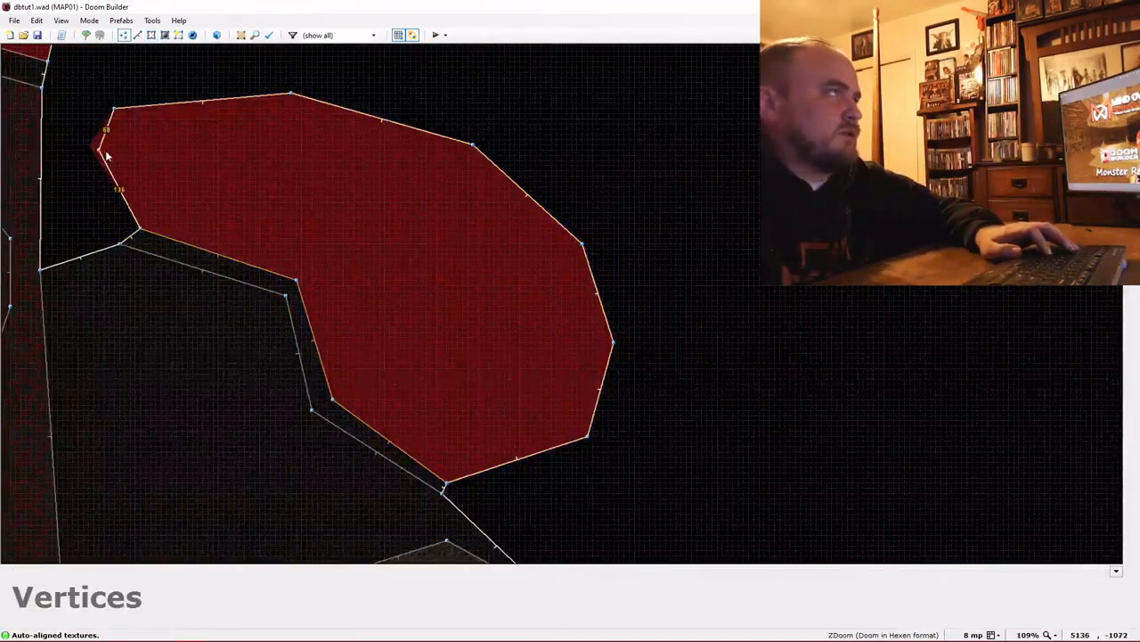
{"action": "left_click_drag", "start_coordinate": [106, 156], "coordinate": [150, 157]}
{"action": "left_click_drag", "start_coordinate": [114, 108], "coordinate": [160, 88]}
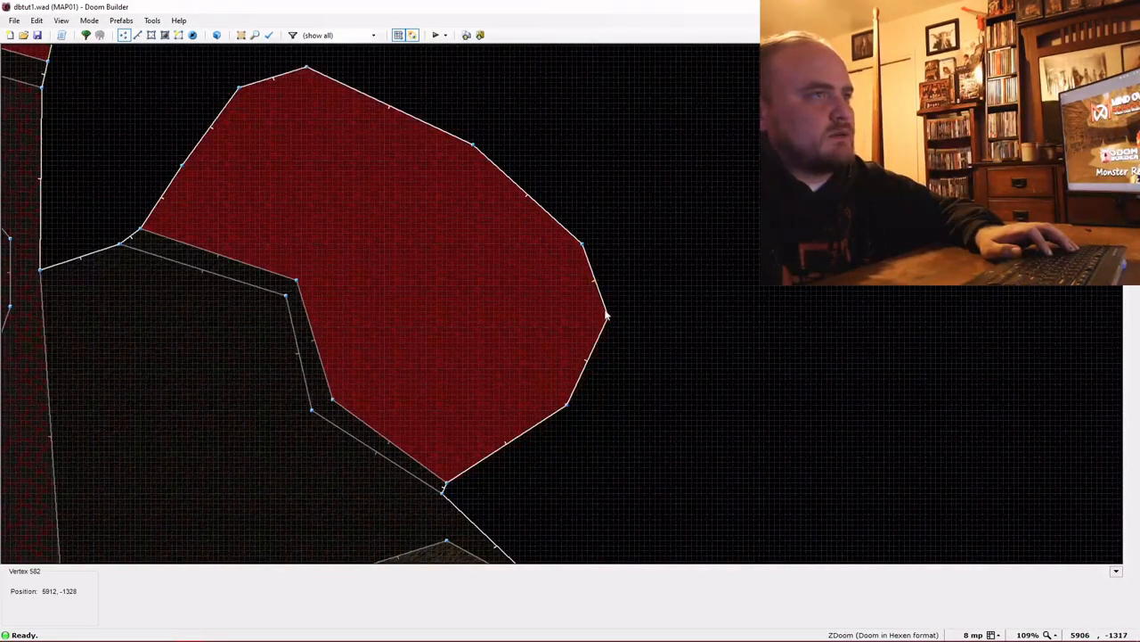
Select five outer walls of the large rounded sector and assign them action 9, Line Horizon
{"action": "key", "text": "w"}
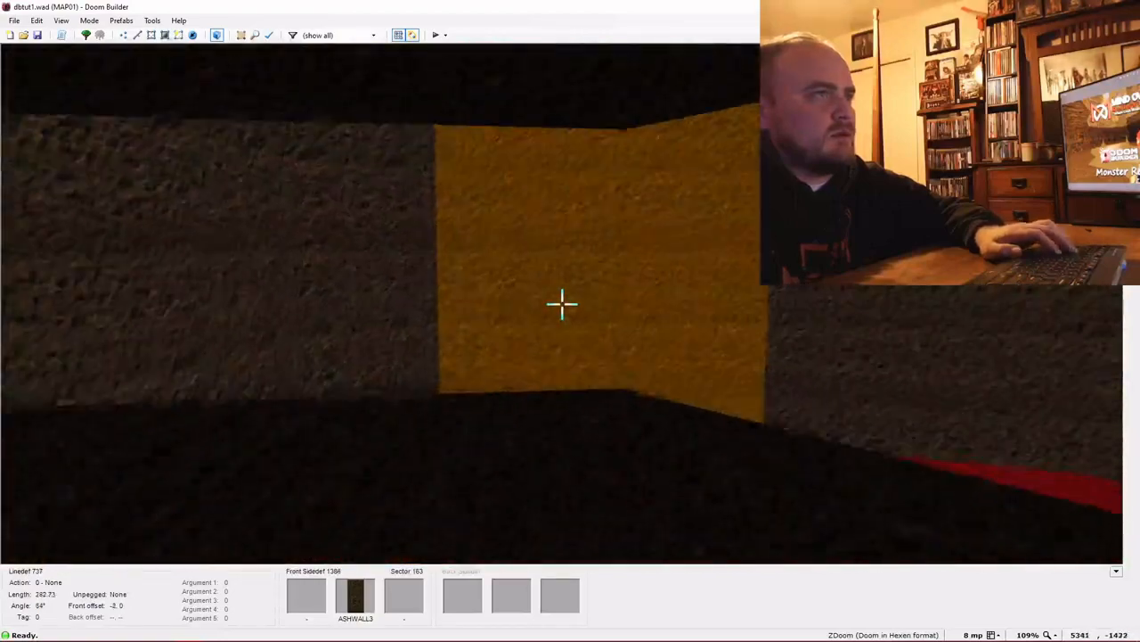
{"action": "key", "text": "e"}
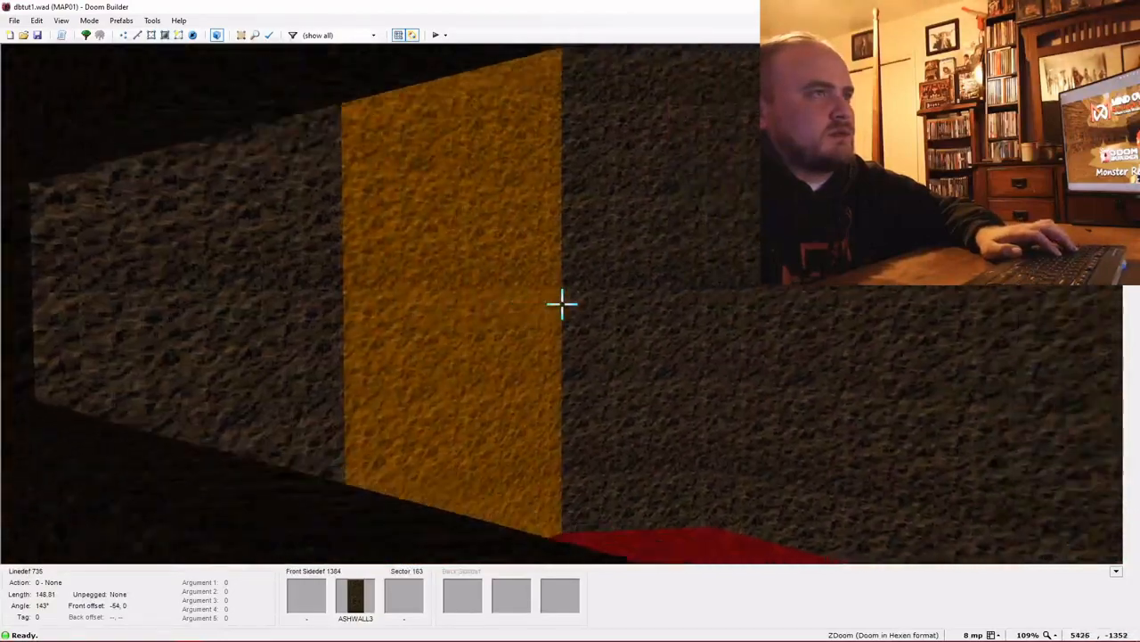
{"action": "key", "text": "e"}
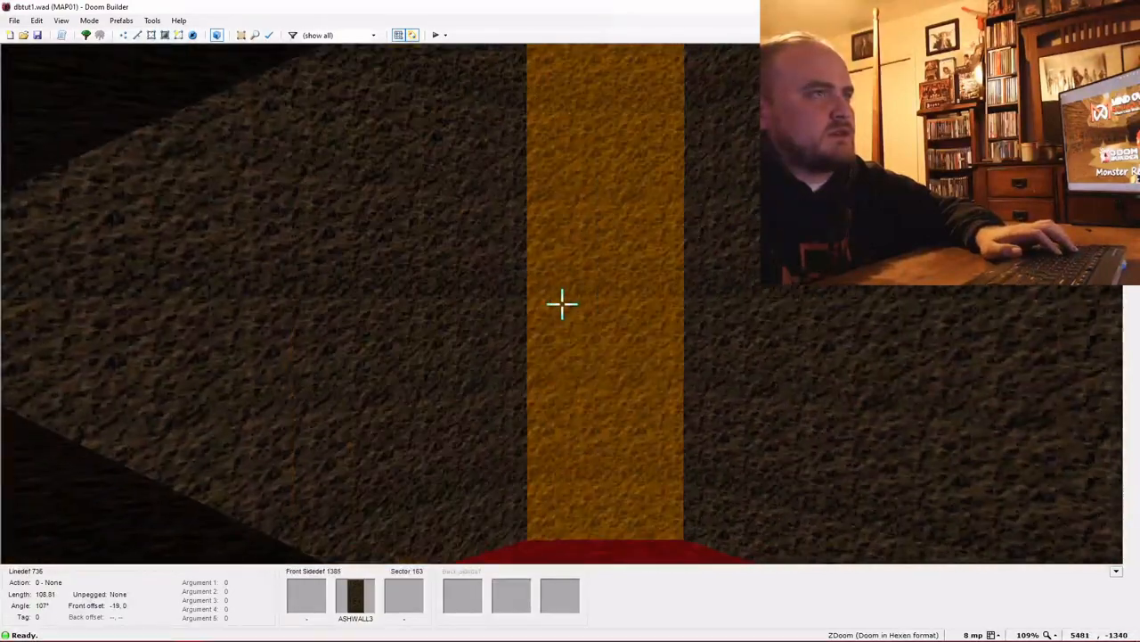
{"action": "left_click", "coordinate": [563, 304]}
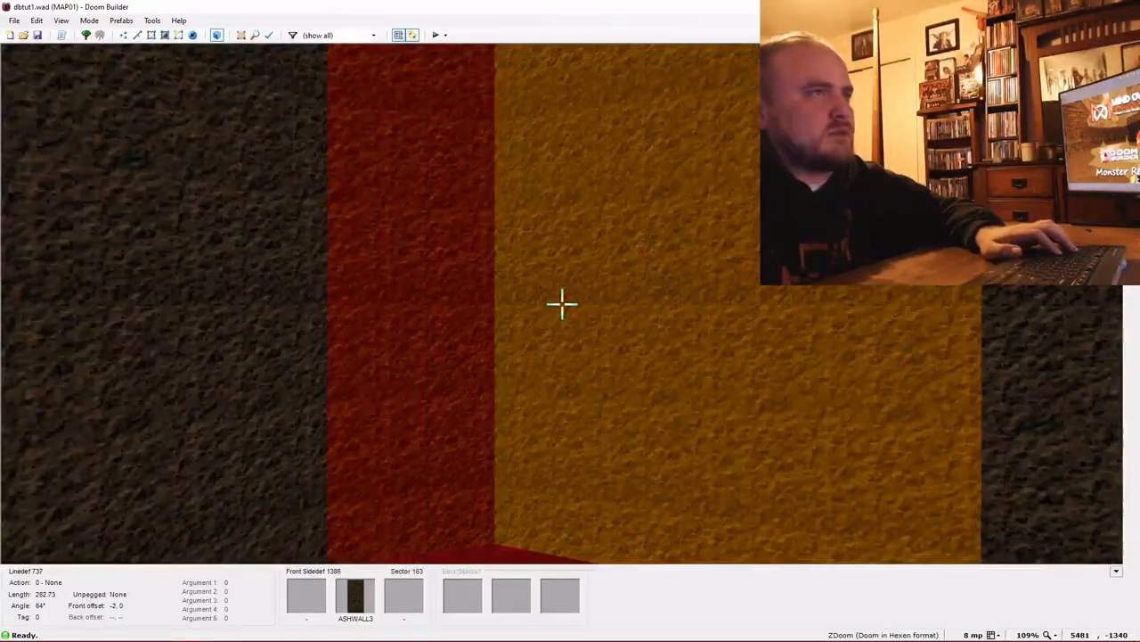
{"action": "left_click", "coordinate": [562, 304]}
{"action": "left_click", "coordinate": [562, 304]}
{"action": "left_click", "coordinate": [562, 303]}
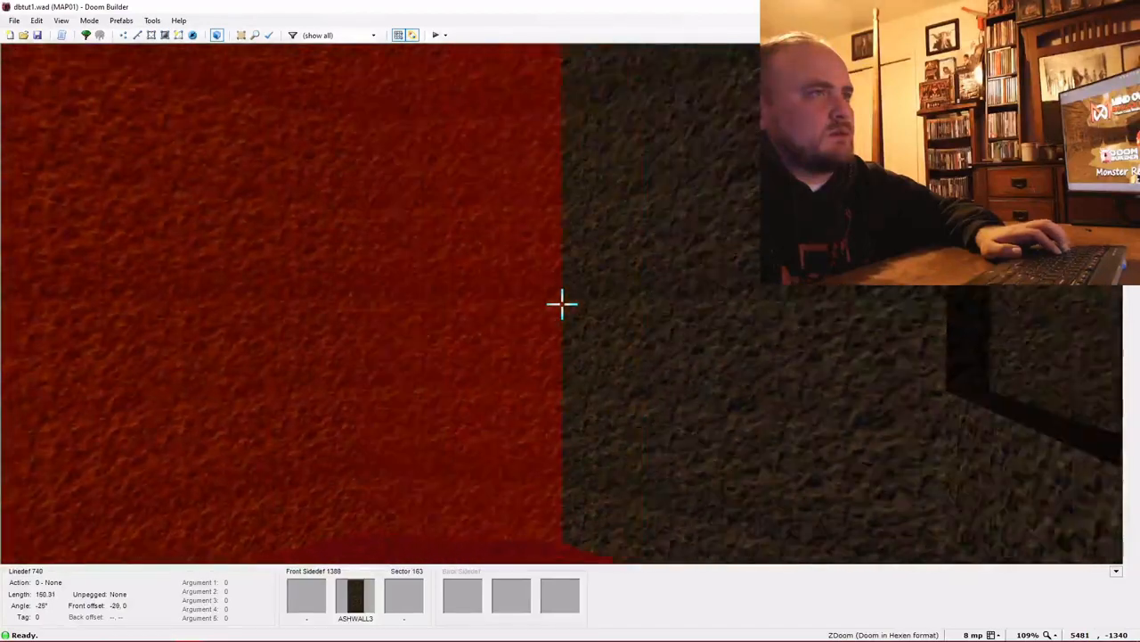
{"action": "key", "text": "d"}
{"action": "right_click", "coordinate": [562, 303]}
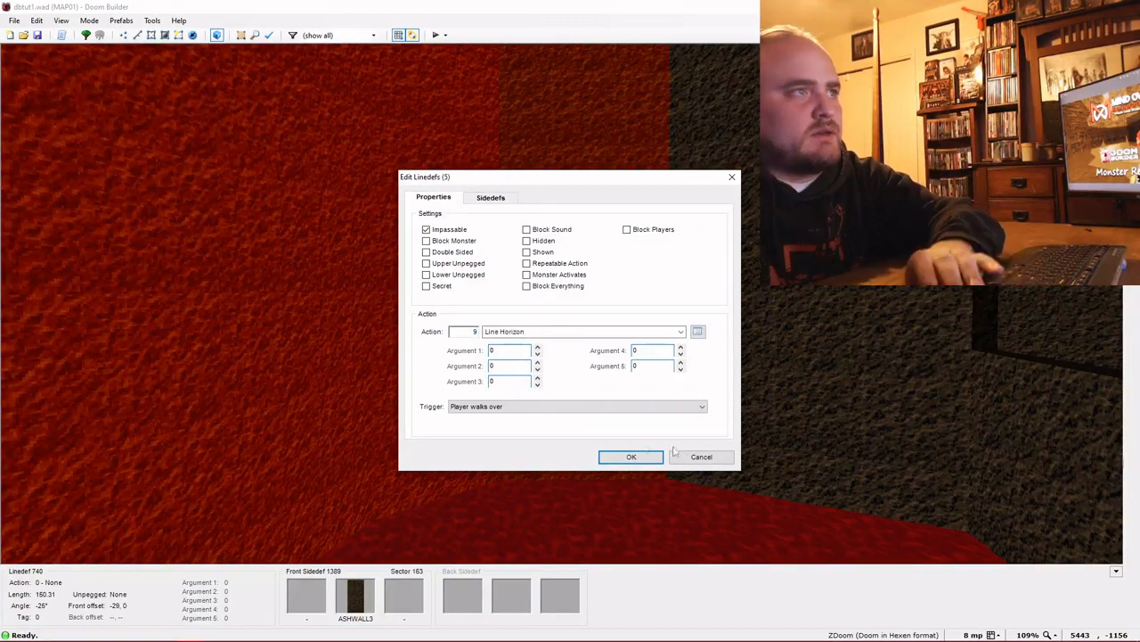
{"action": "left_click", "coordinate": [631, 457]}
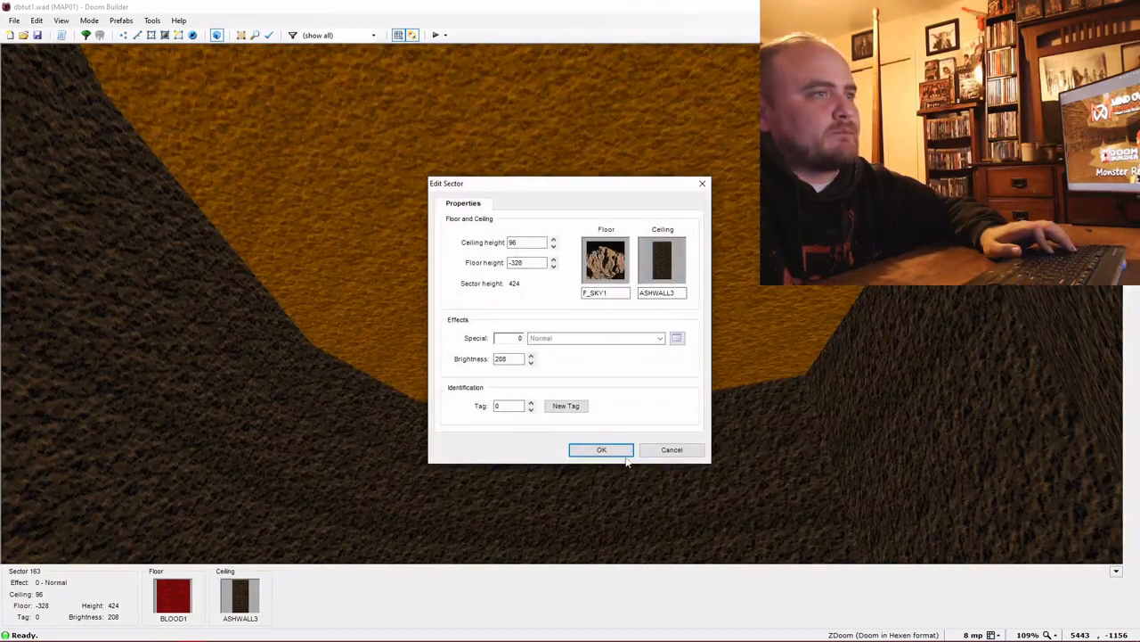
Apply the F_SKY1 flat to the large rounded sector's floor, copy it to the ceiling, and paste ASHWALL3 onto the floor
{"action": "left_click", "coordinate": [626, 456]}
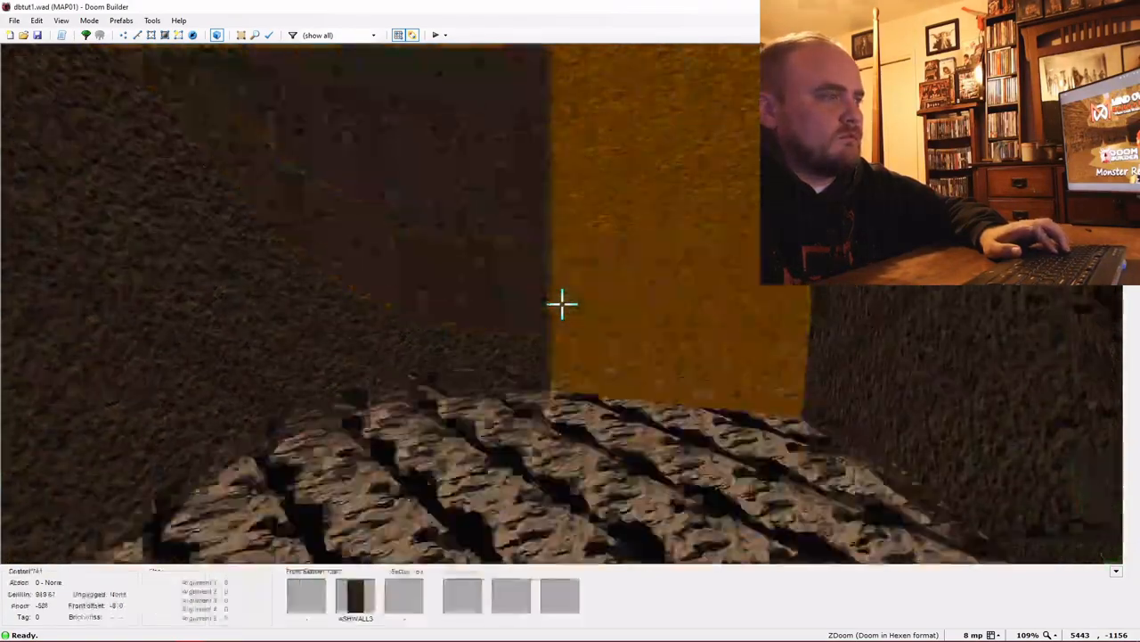
{"action": "key", "text": "ctrl+c"}
{"action": "key", "text": "ctrl+v"}
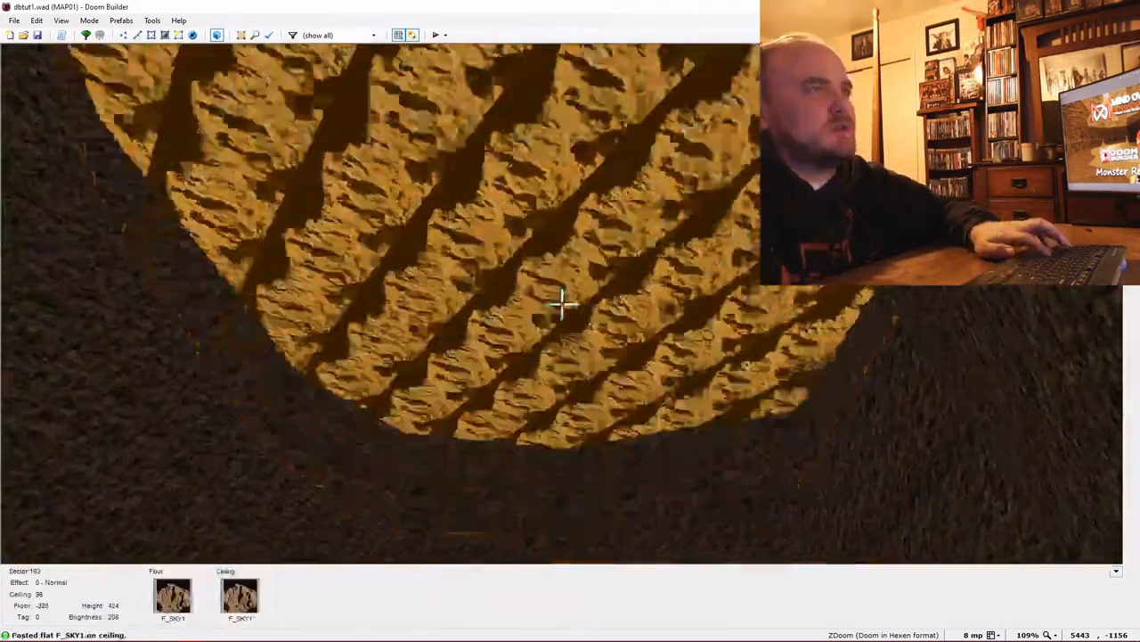
{"action": "key", "text": "ctrl+c"}
{"action": "key", "text": "ctrl+v"}
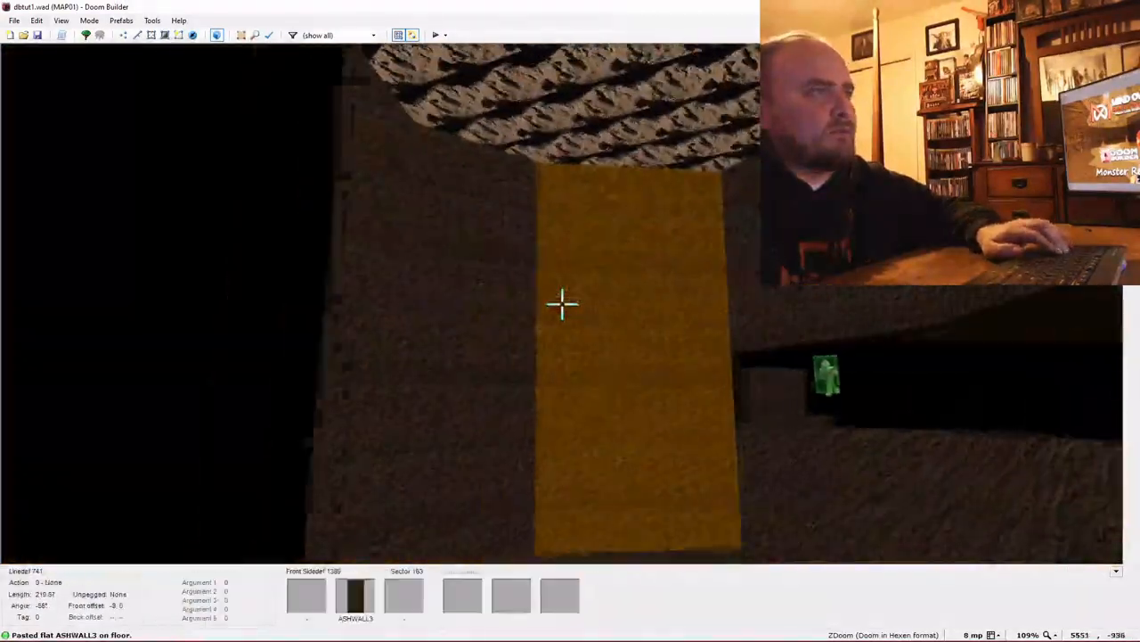
Change the large rounded sector's floor flat back to BLOOD1
{"action": "key", "text": "w"}
{"action": "key", "text": "w"}
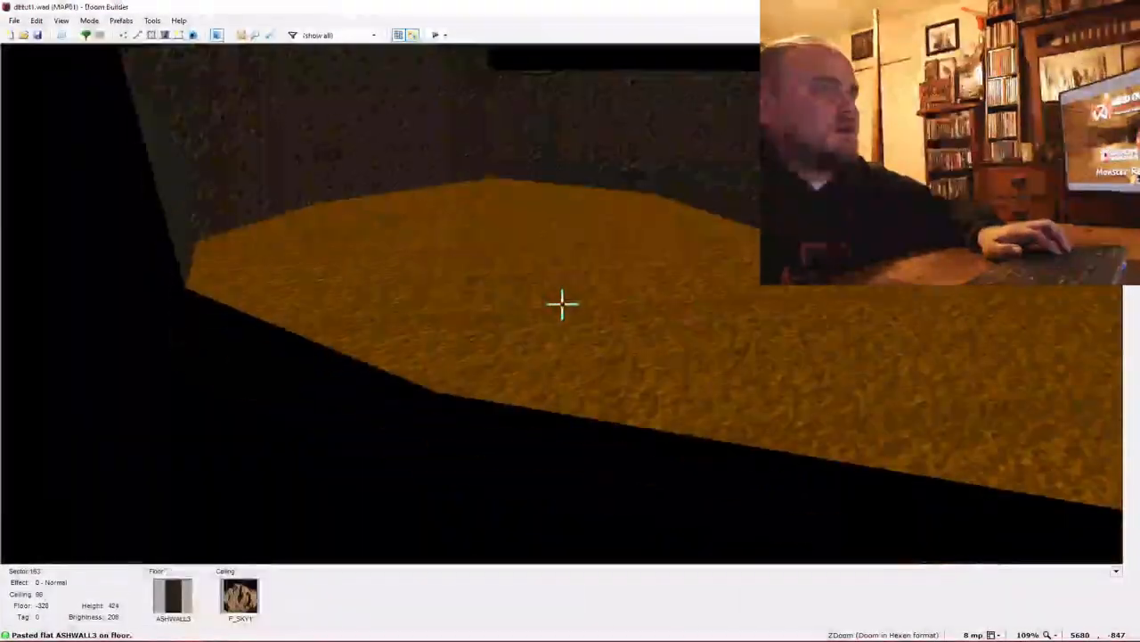
{"action": "right_click", "coordinate": [563, 305]}
{"action": "left_click", "coordinate": [600, 255]}
{"action": "double_click", "coordinate": [631, 198]}
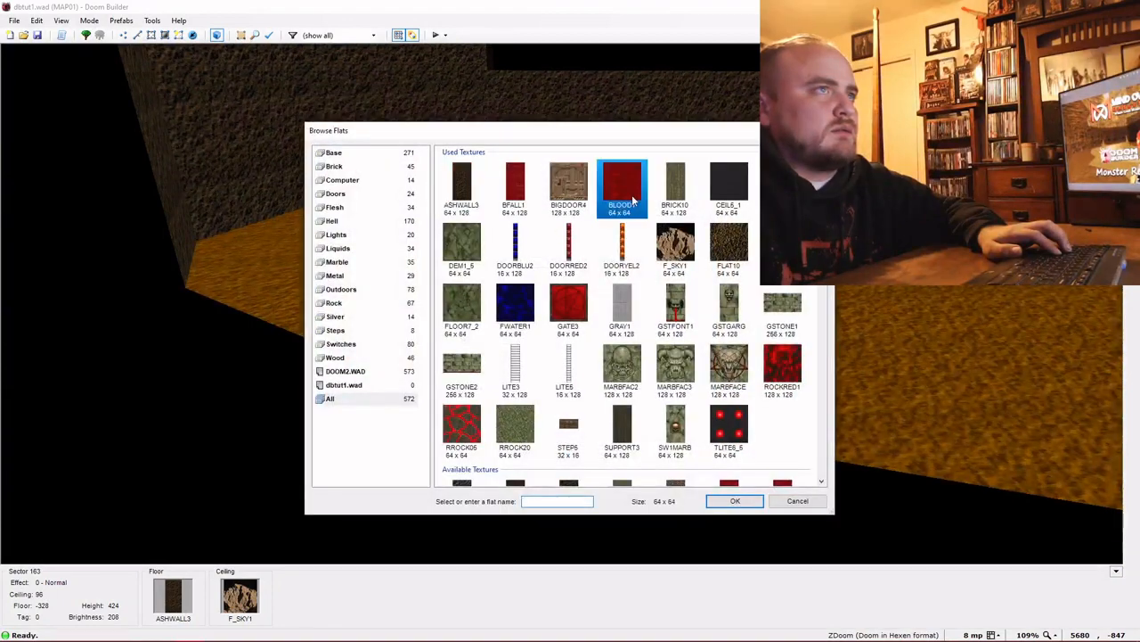
{"action": "left_click", "coordinate": [598, 454]}
Playtest the map in GZDoom, inspect the cave, the window opening and the blood horizon beyond it, and quit the game
{"action": "key", "text": "w"}
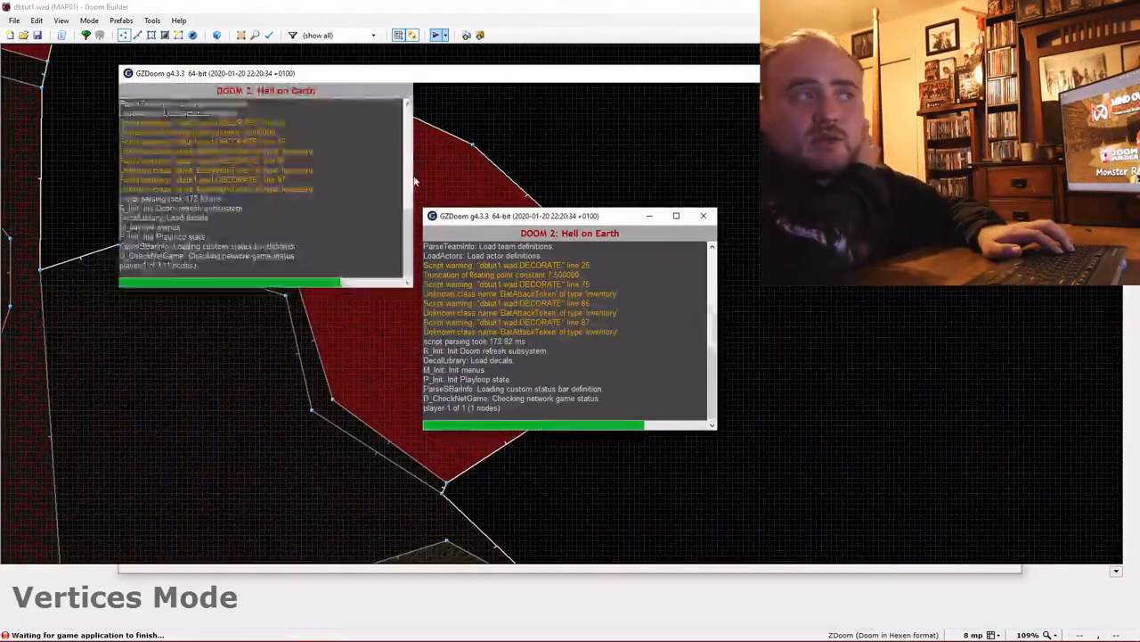
{"action": "key", "text": "w"}
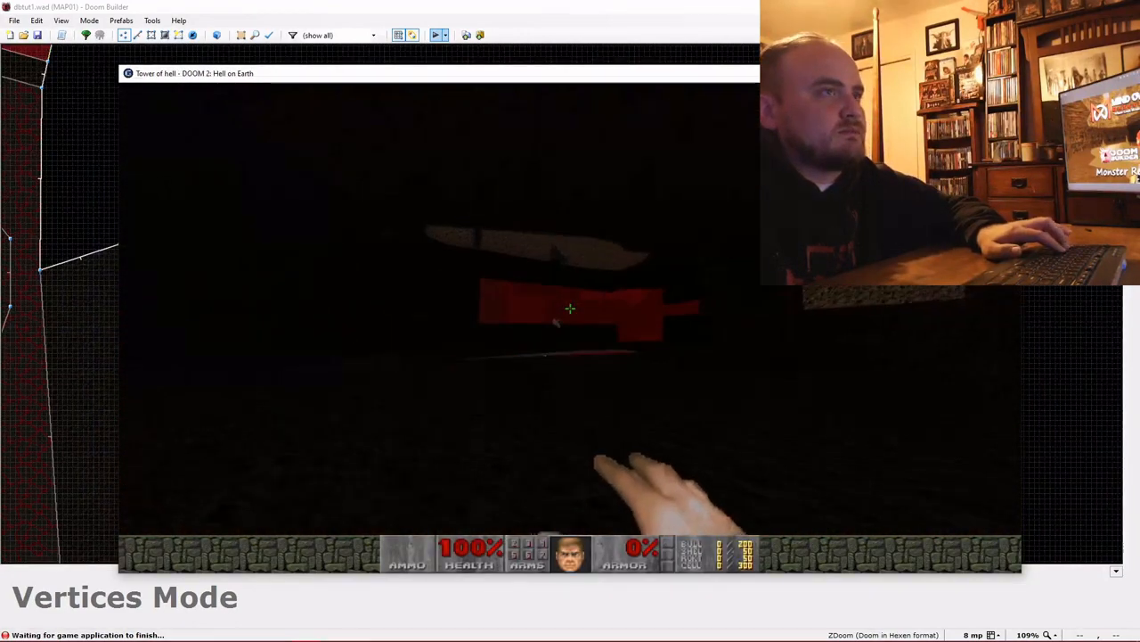
{"action": "key", "text": "w"}
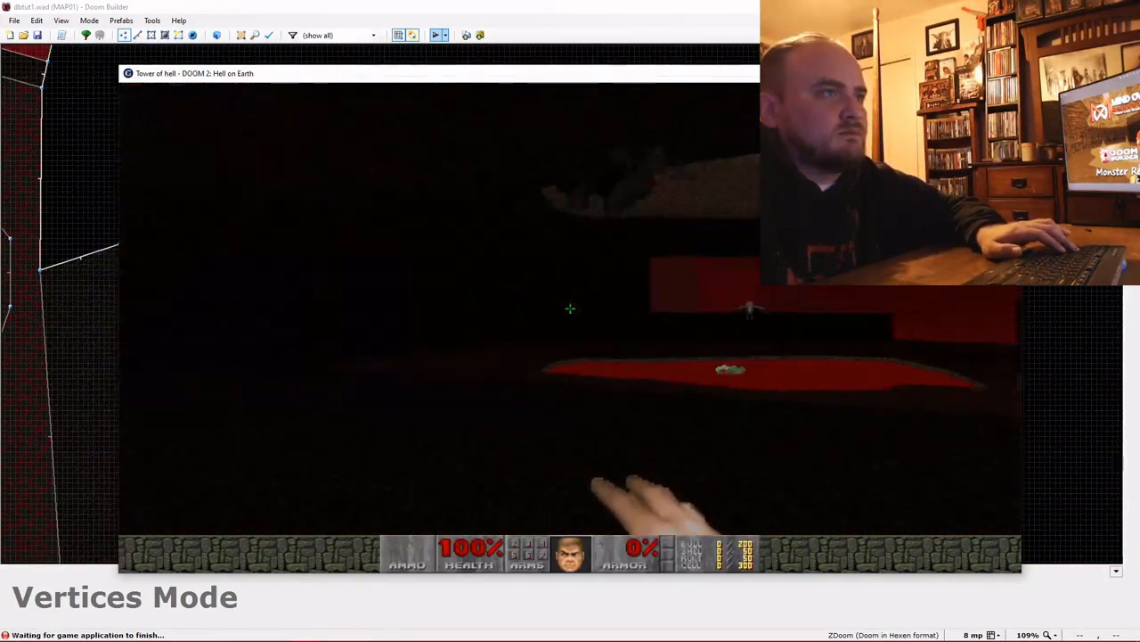
{"action": "key", "text": "w"}
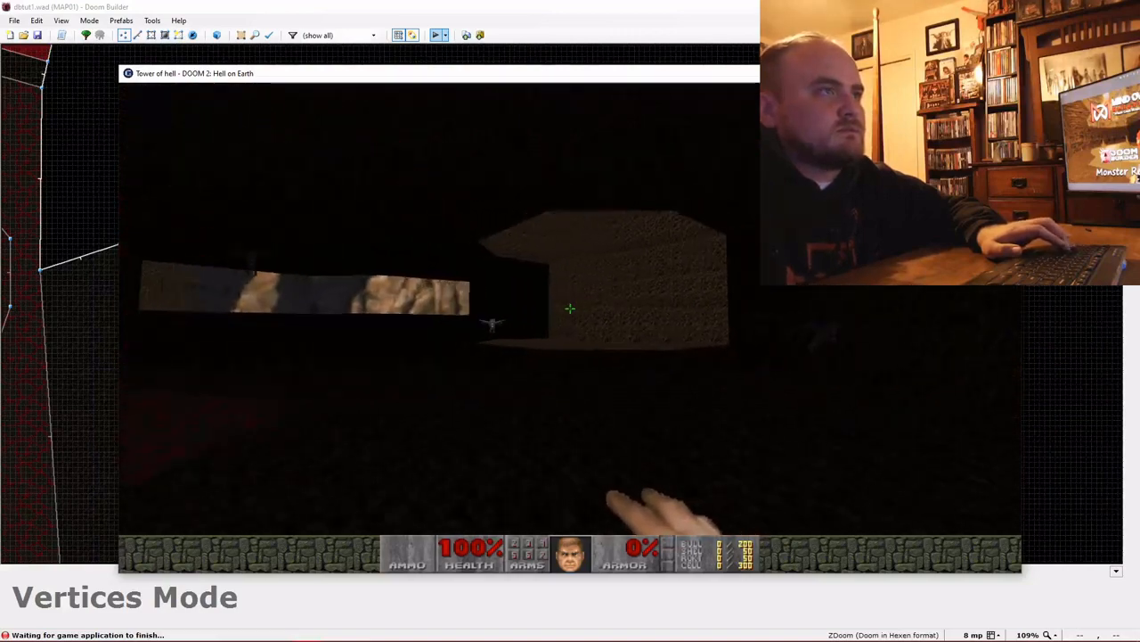
{"action": "key", "text": "w"}
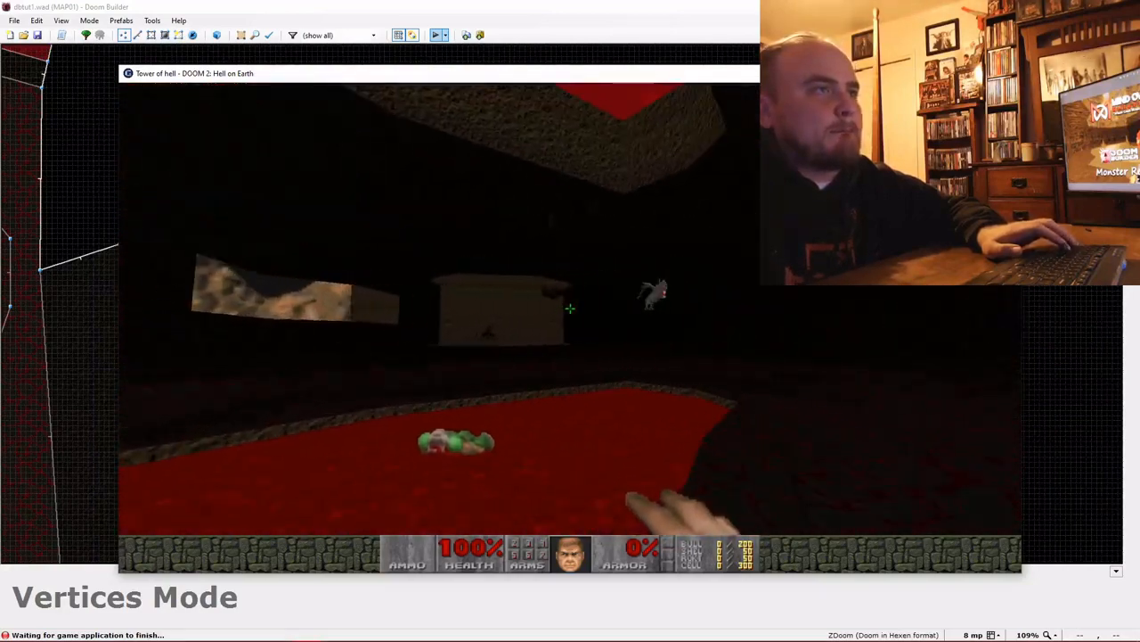
{"action": "key", "text": "w"}
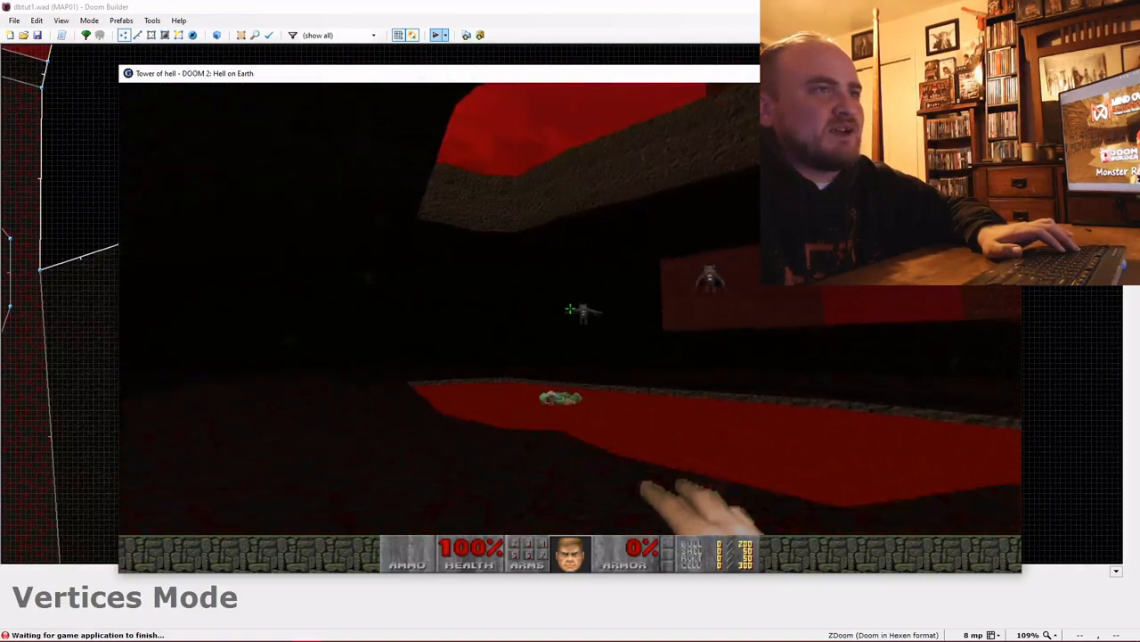
{"action": "key", "text": "w"}
{"action": "key", "text": "s"}
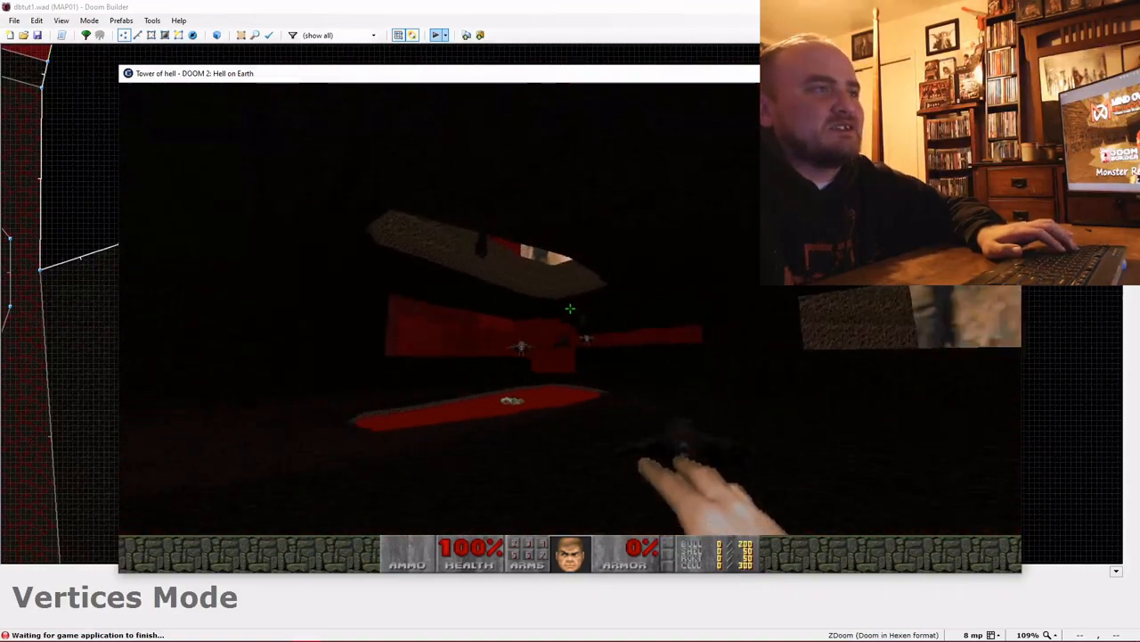
{"action": "key", "text": "w"}
{"action": "key", "text": "s"}
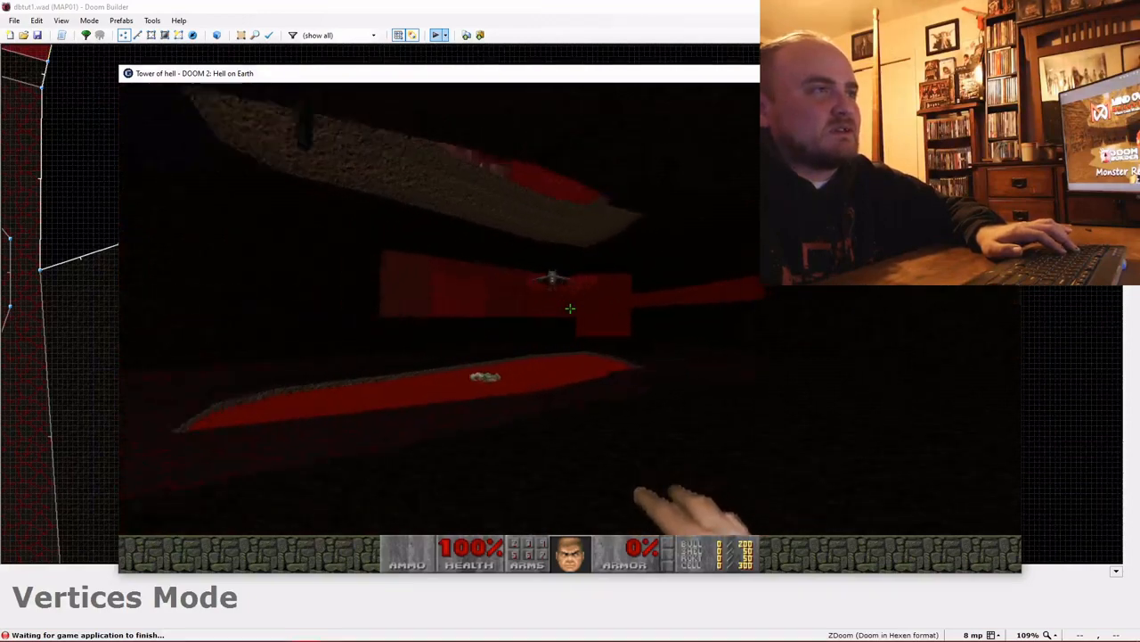
{"action": "key", "text": "w"}
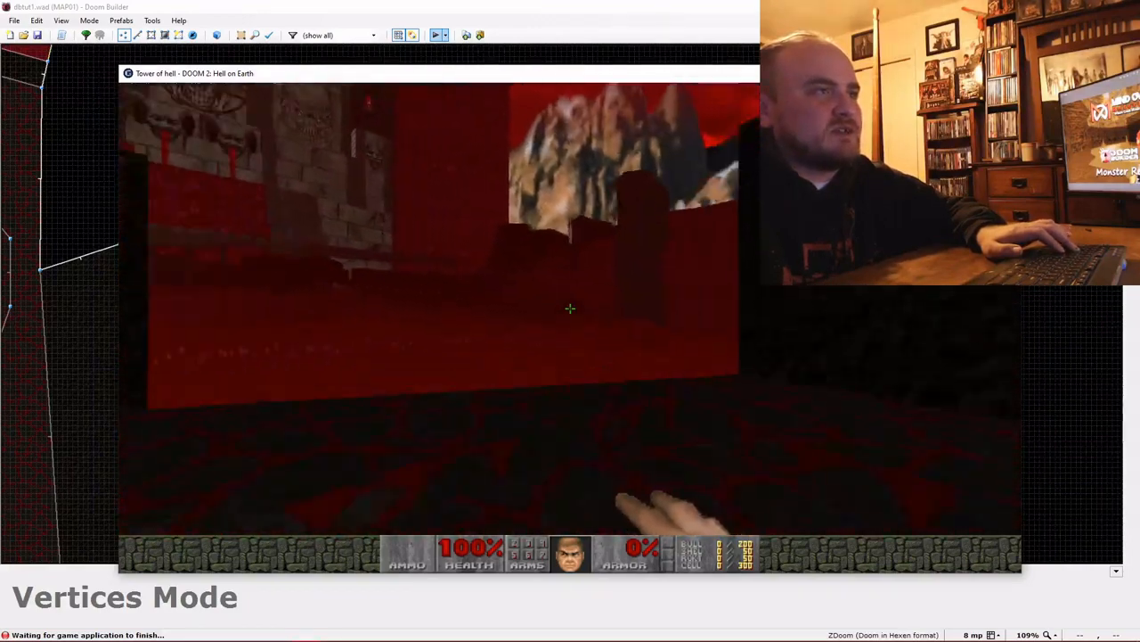
{"action": "key", "text": "w"}
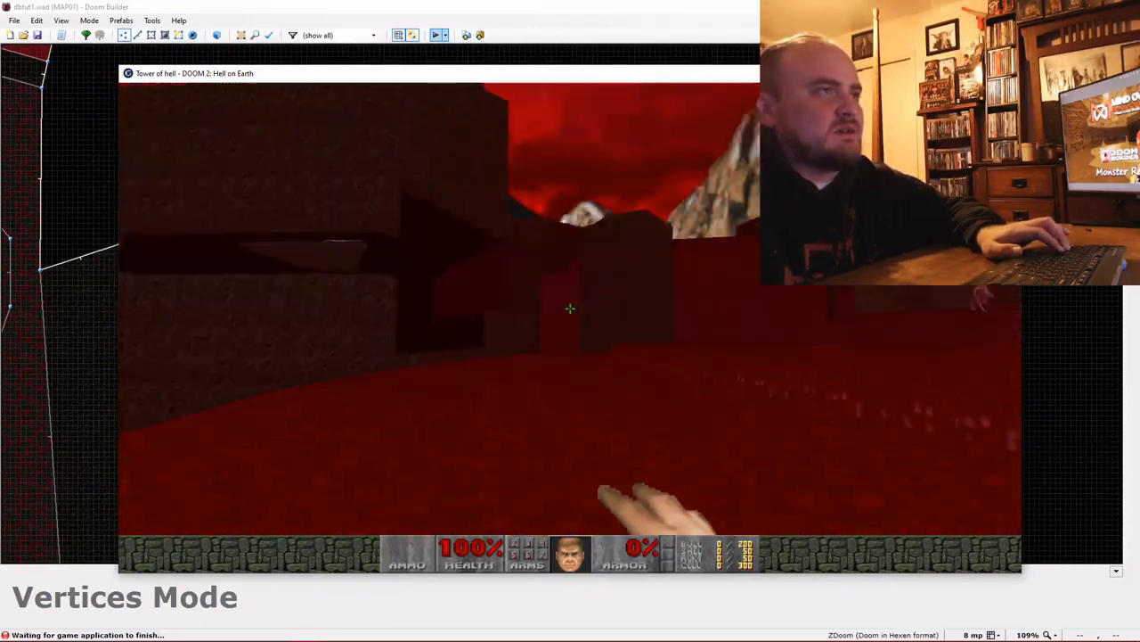
{"action": "key", "text": "w"}
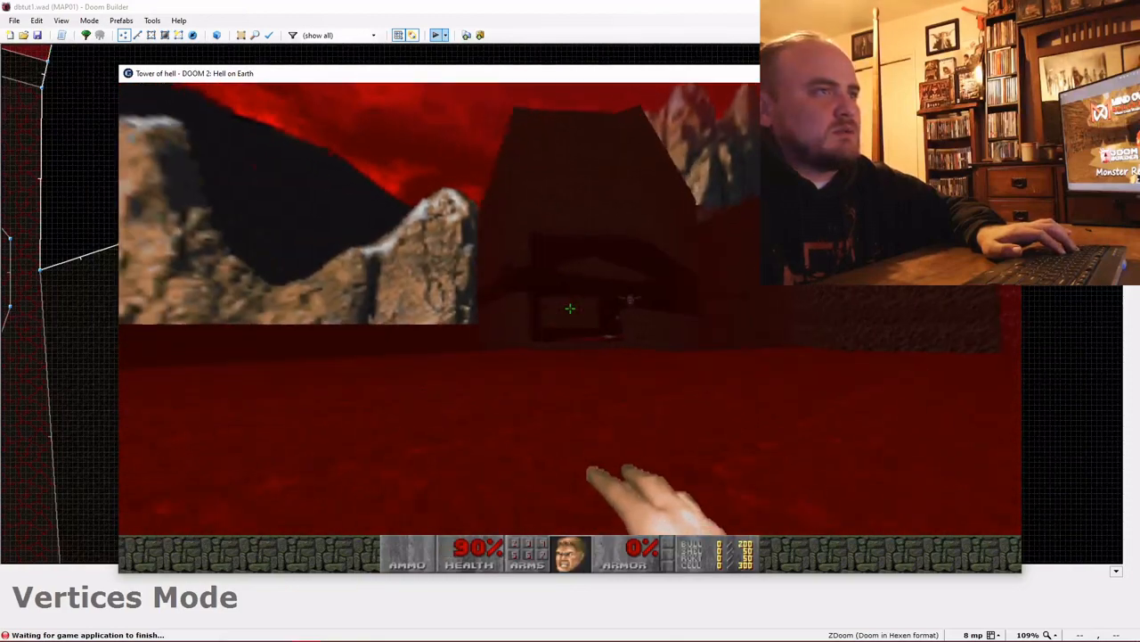
{"action": "key", "text": "w"}
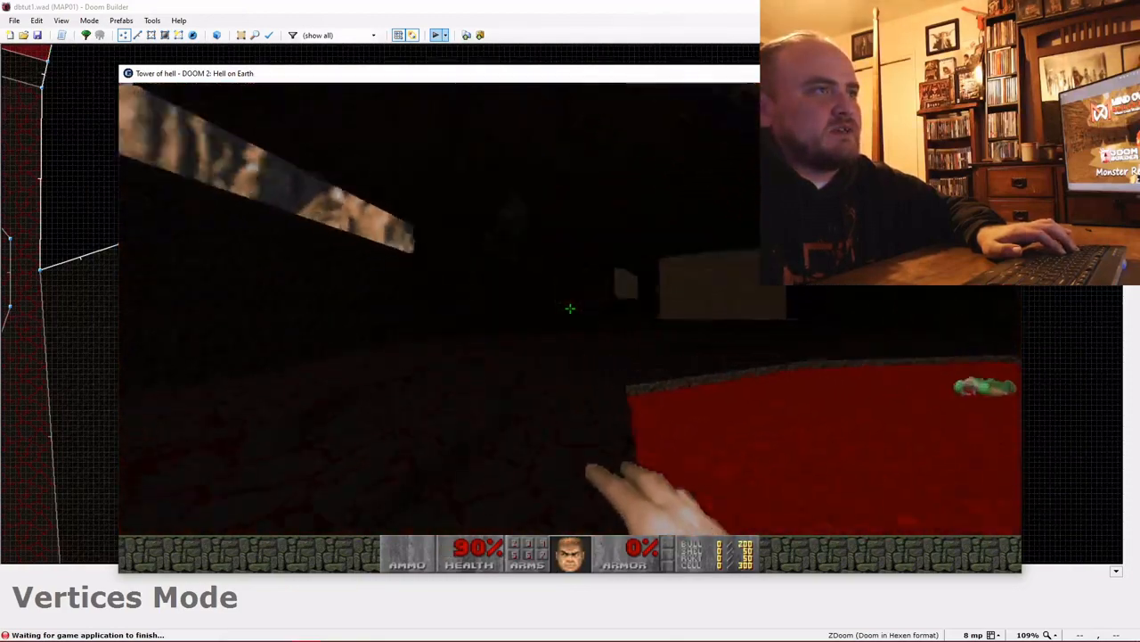
{"action": "key", "text": "w"}
{"action": "key", "text": "s"}
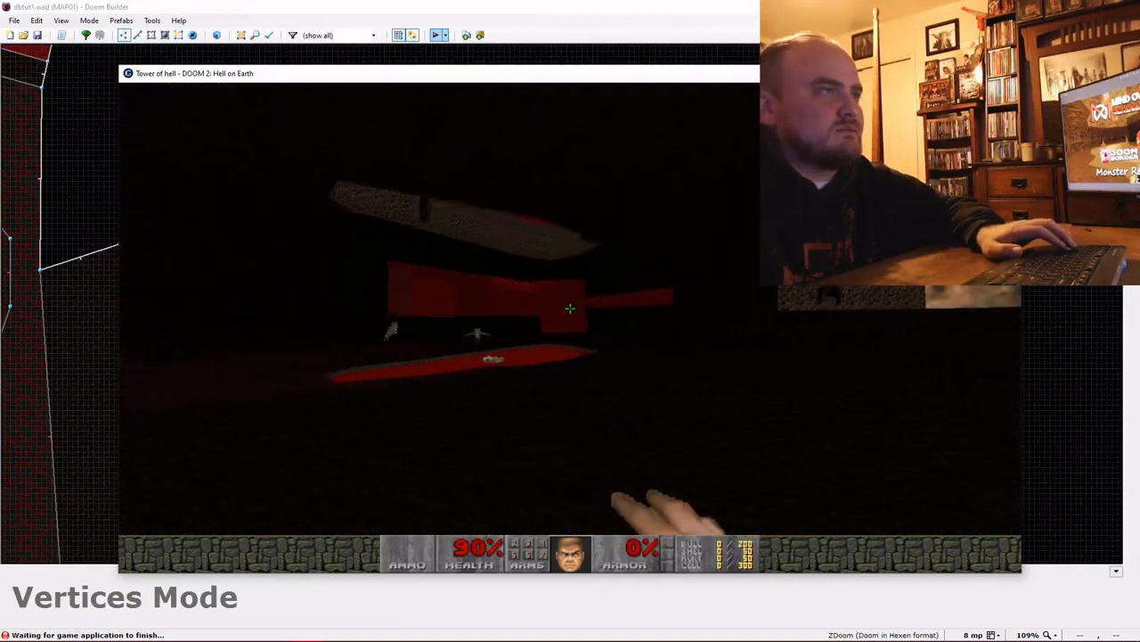
{"action": "key", "text": "Escape"}
{"action": "key", "text": "Up"}
{"action": "key", "text": "Return"}
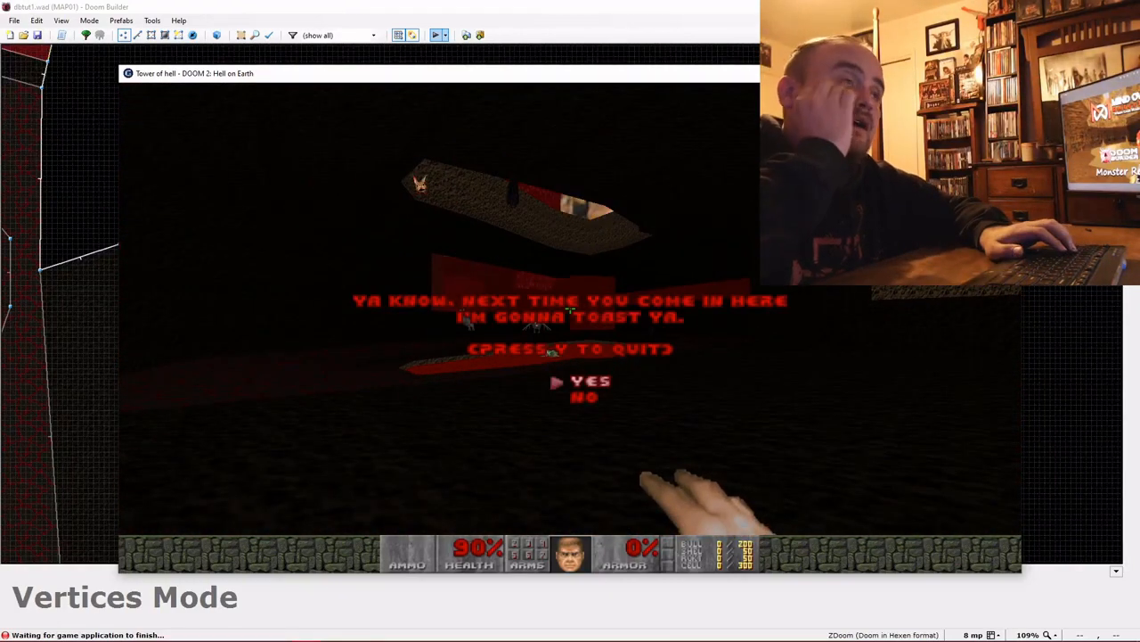
{"action": "key", "text": "y"}
Set the large rounded blood sector's floor height to -328
{"action": "key", "text": "w"}
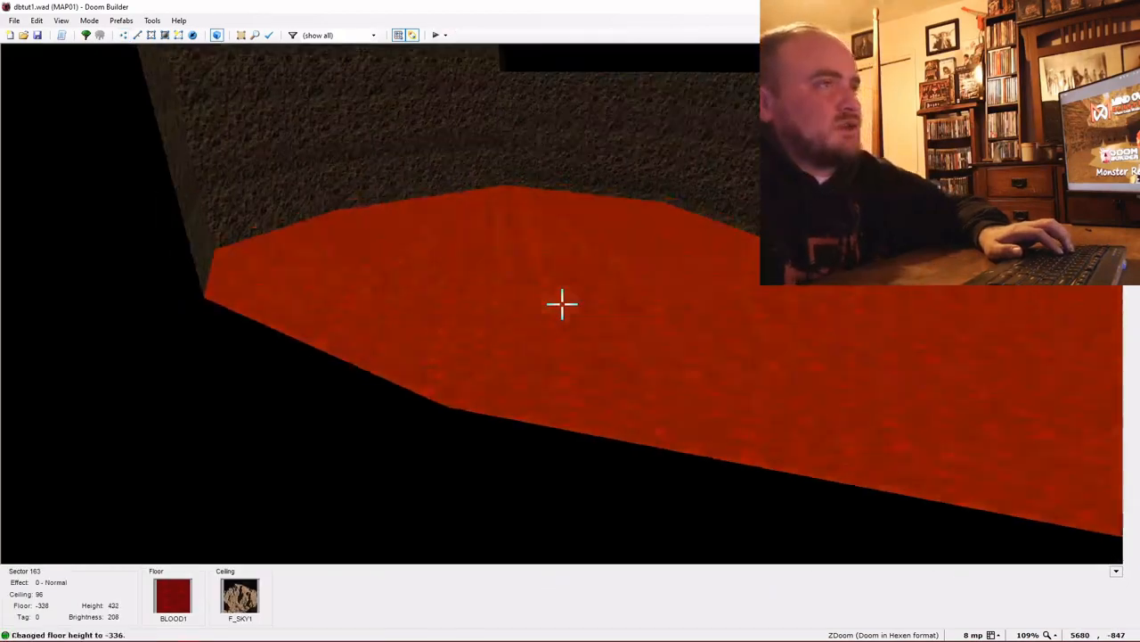
{"action": "scroll", "coordinate": [562, 304], "scroll_direction": "up", "scroll_amount": 1}
{"action": "key", "text": "w"}
Draw a jagged strip sector from the cave's northern wall to its southern wall, along the east edge of the cracked lava floor
{"action": "key", "text": "Down"}
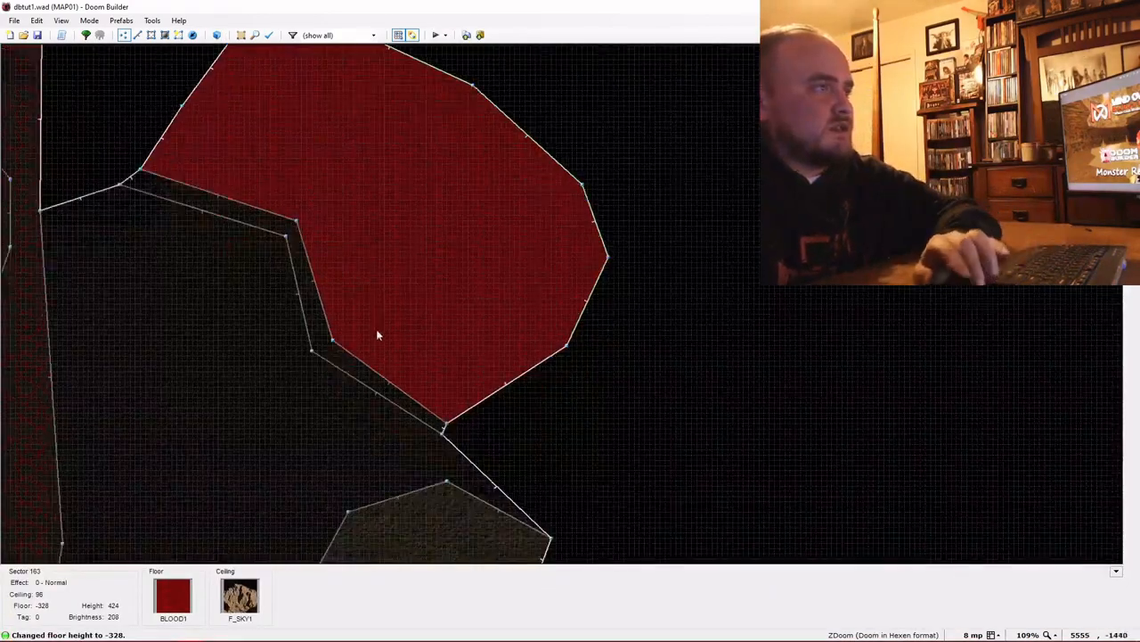
{"action": "key", "text": "Down"}
{"action": "key", "text": "Down"}
{"action": "key", "text": "Down"}
{"action": "key", "text": "Down"}
{"action": "key", "text": "Down"}
{"action": "key", "text": "Down"}
{"action": "scroll", "coordinate": [372, 339], "scroll_direction": "down", "scroll_amount": 2}
{"action": "key", "text": "Left"}
{"action": "key", "text": "Left"}
{"action": "key", "text": "Left"}
{"action": "key", "text": "Left"}
{"action": "key", "text": "Left"}
{"action": "key", "text": "Up"}
{"action": "scroll", "coordinate": [506, 284], "scroll_direction": "up", "scroll_amount": 1}
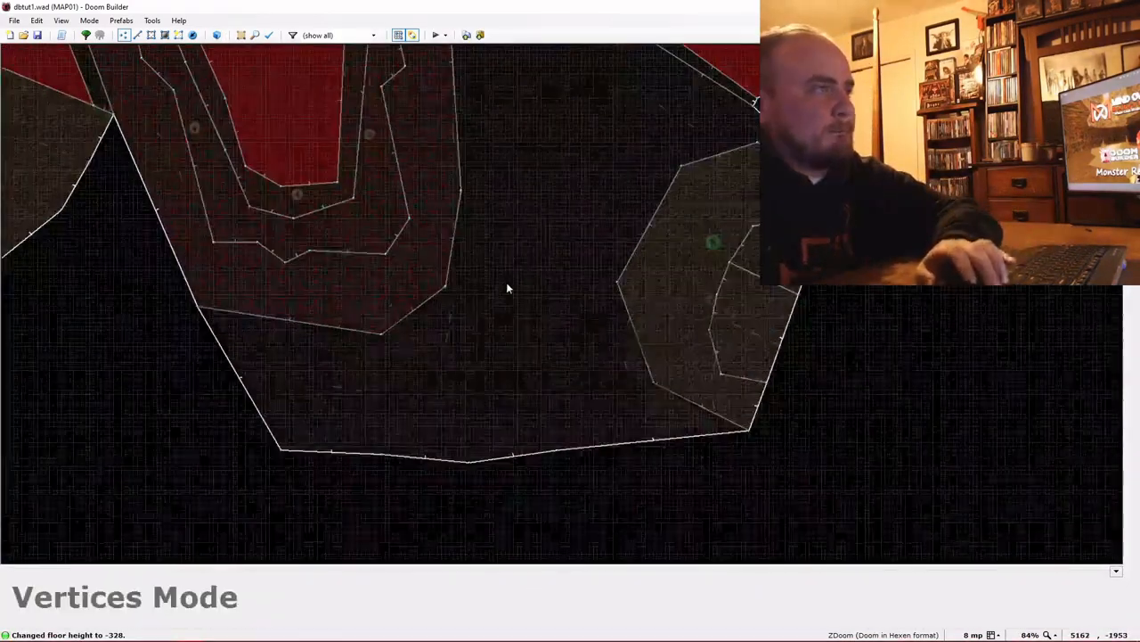
{"action": "scroll", "coordinate": [507, 285], "scroll_direction": "down", "scroll_amount": 1}
{"action": "key", "text": "d"}
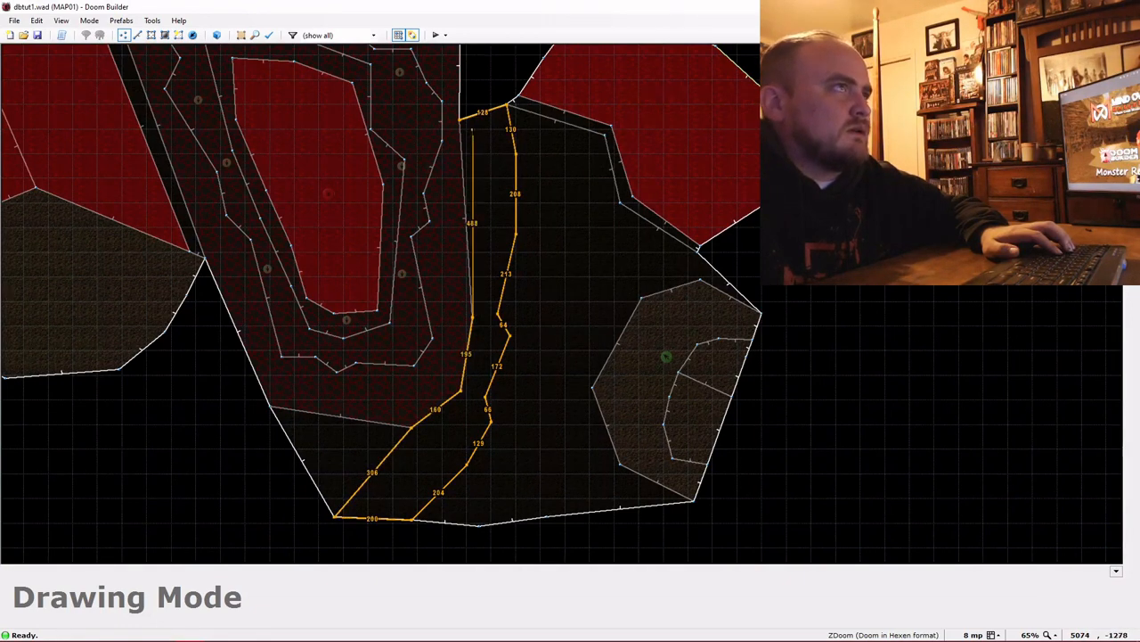
{"action": "left_click", "coordinate": [465, 125]}
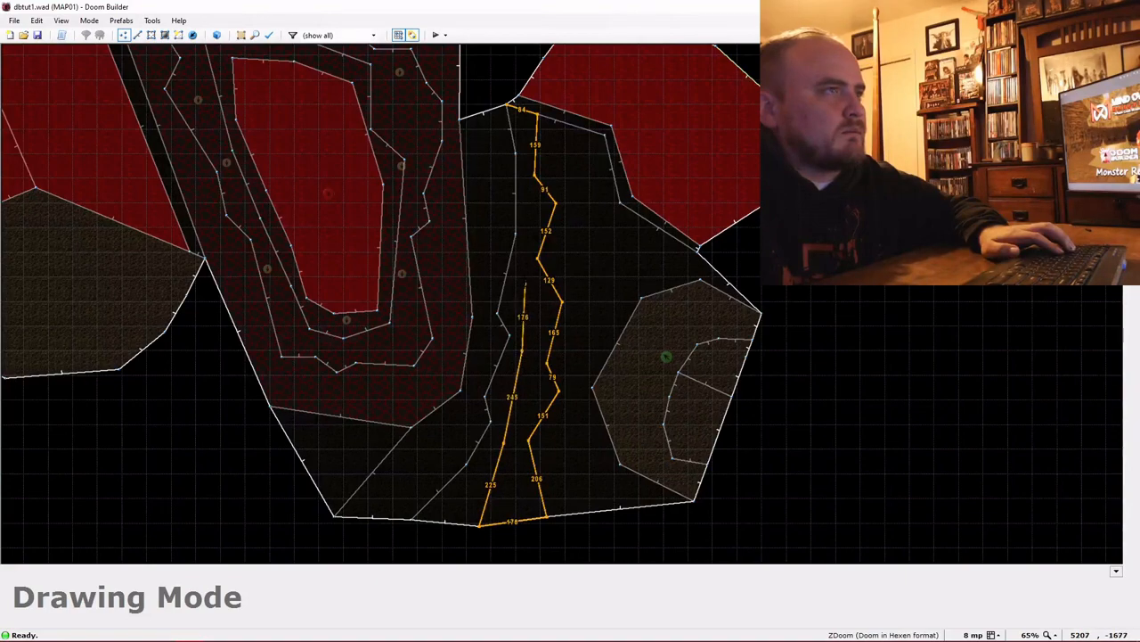
Draw a second narrow jagged strip sector just east of the first, running from the cave's northern corner to its southern wall
{"action": "scroll", "coordinate": [525, 142], "scroll_direction": "up", "scroll_amount": 3}
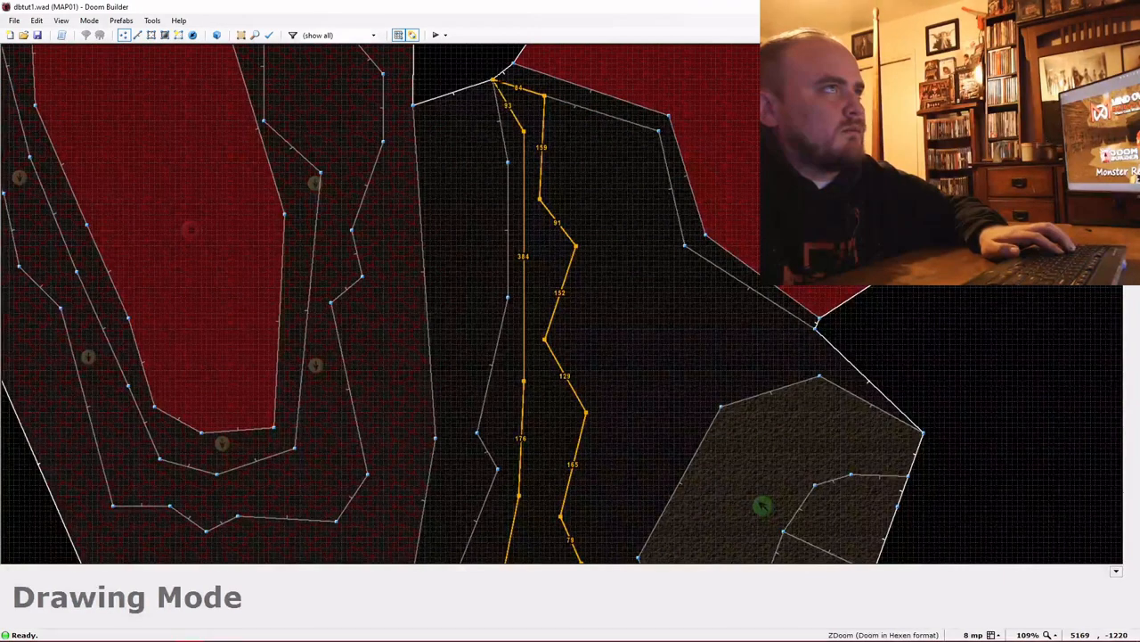
{"action": "left_click", "coordinate": [497, 80]}
{"action": "scroll", "coordinate": [561, 153], "scroll_direction": "down", "scroll_amount": 2}
{"action": "key", "text": "s"}
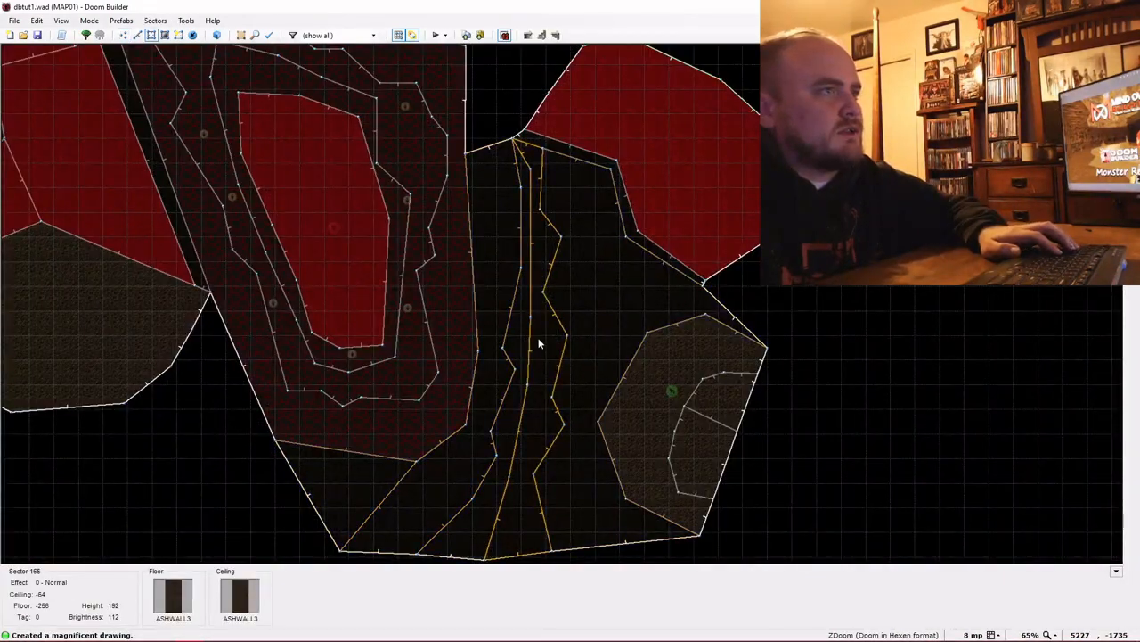
Raise the floor of the strip beside the lava floor to -248 in the 3D view
{"action": "key", "text": "q"}
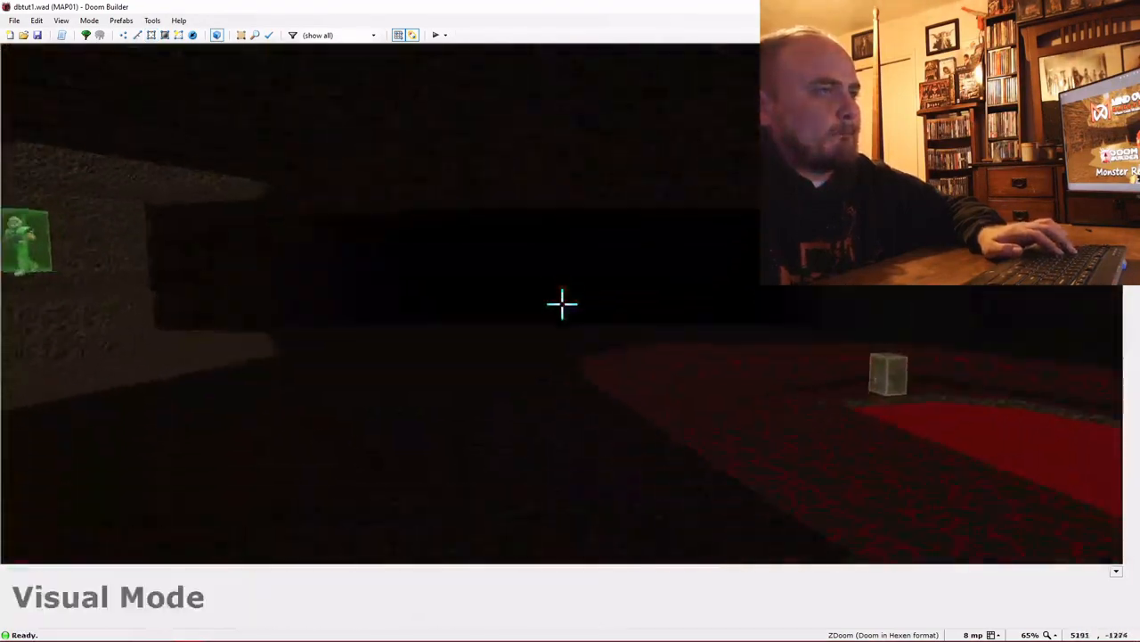
{"action": "key", "text": "e"}
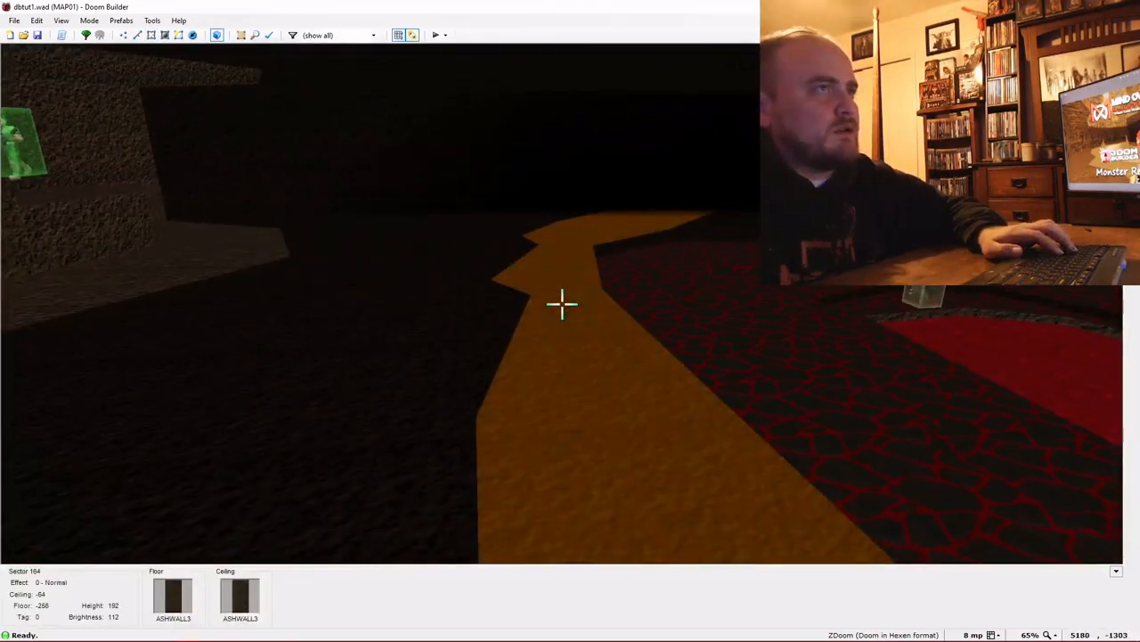
{"action": "scroll", "coordinate": [562, 304], "scroll_direction": "up", "scroll_amount": 1}
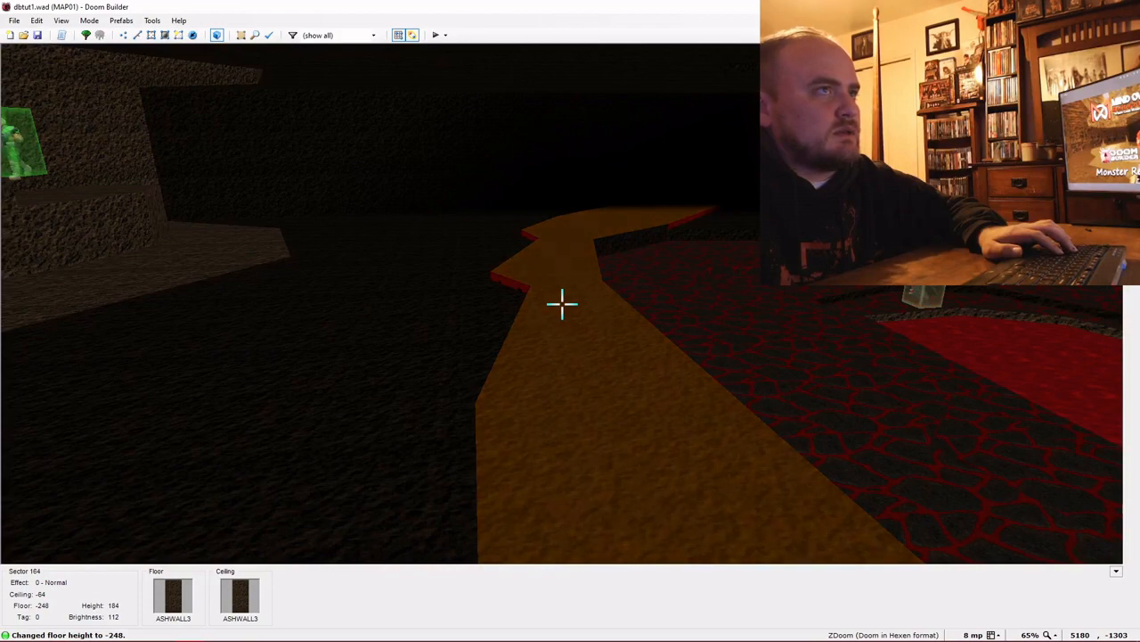
{"action": "key", "text": "e"}
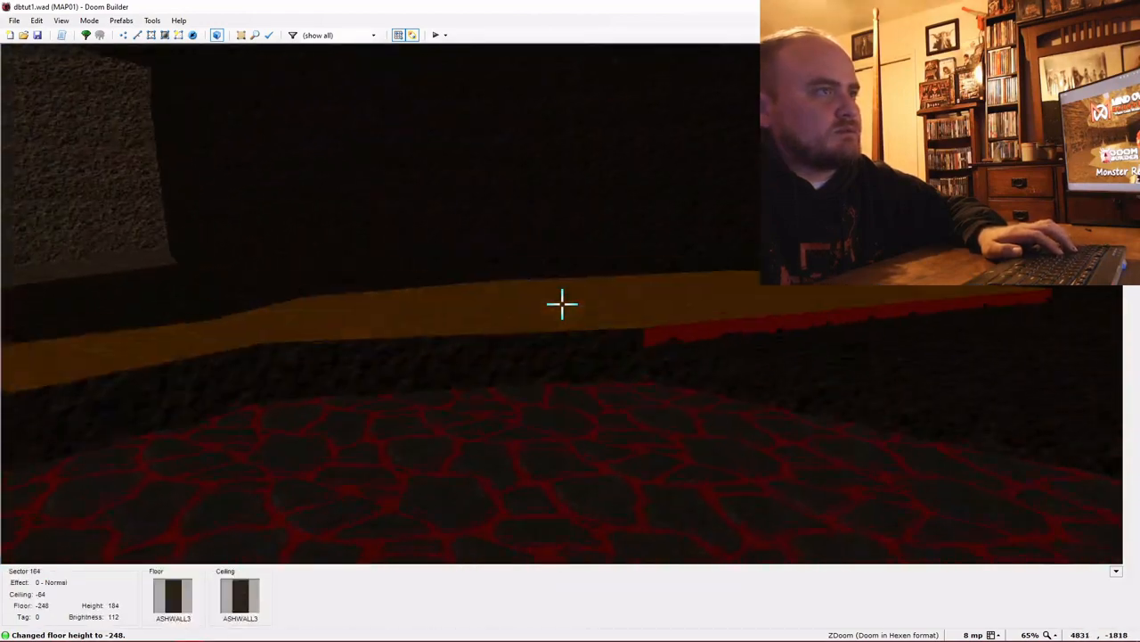
Lower the second strip's floor to -272 and the surrounding cave floor to -264
{"action": "key", "text": "e"}
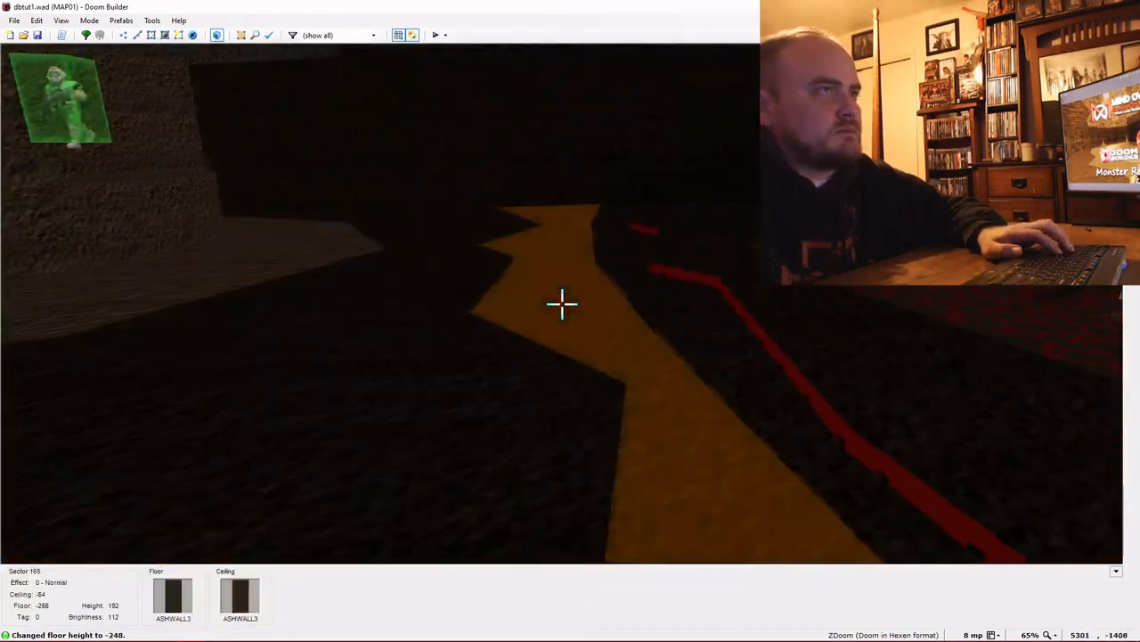
{"action": "scroll", "coordinate": [562, 304], "scroll_direction": "down", "scroll_amount": 2}
{"action": "key", "text": "e"}
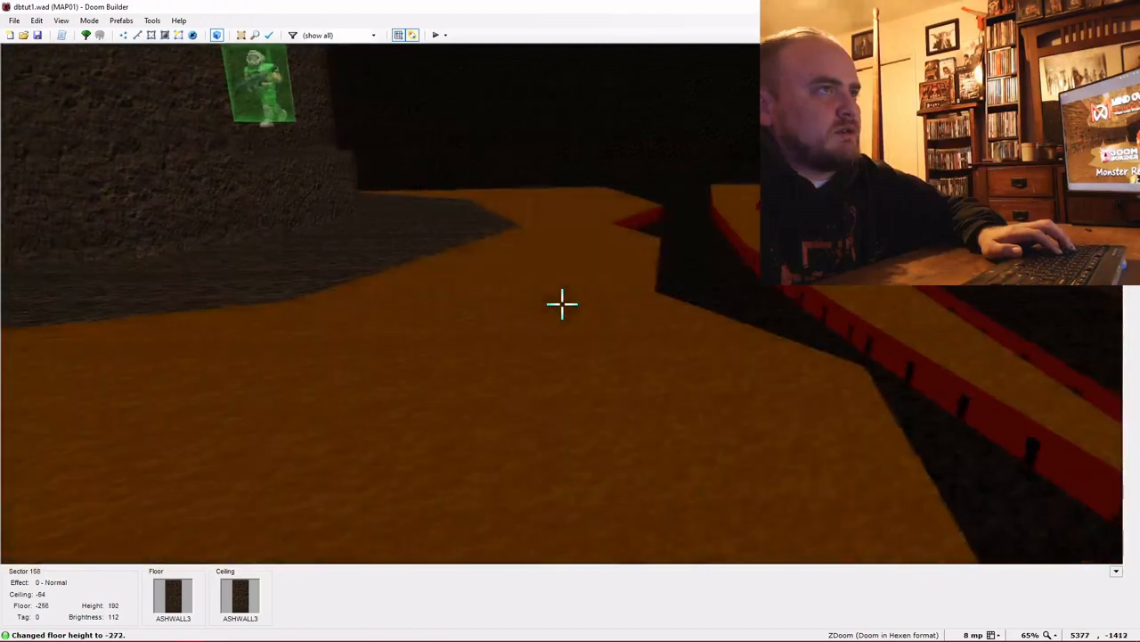
{"action": "scroll", "coordinate": [562, 304], "scroll_direction": "up", "scroll_amount": 1}
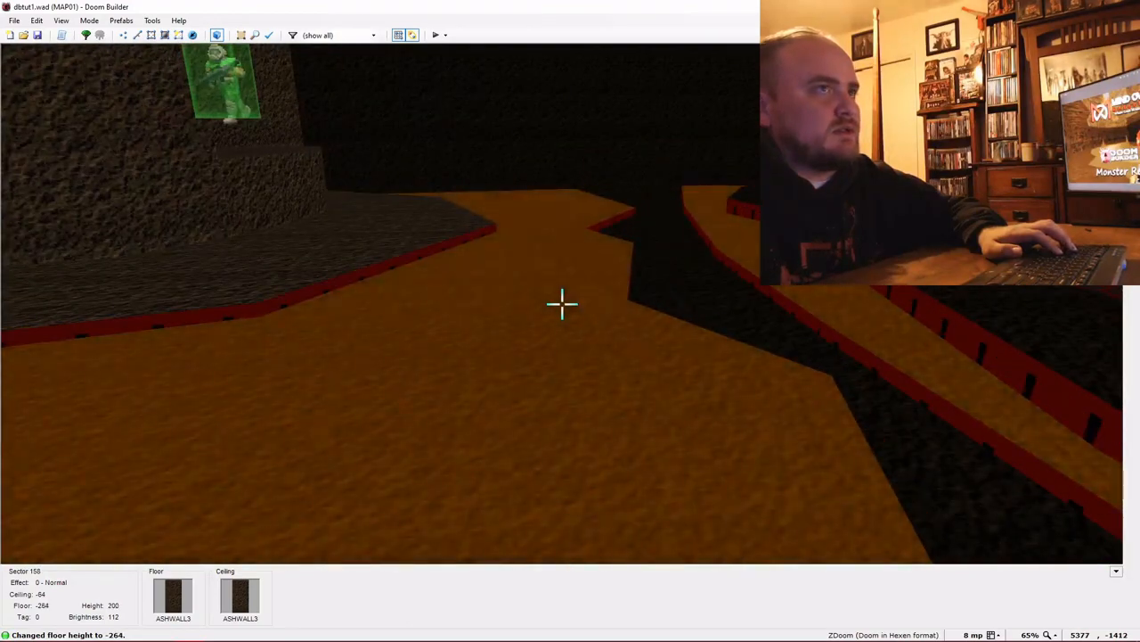
Paste the ASHWALL3 texture onto the untextured side faces of the raised strip
{"action": "key", "text": "e"}
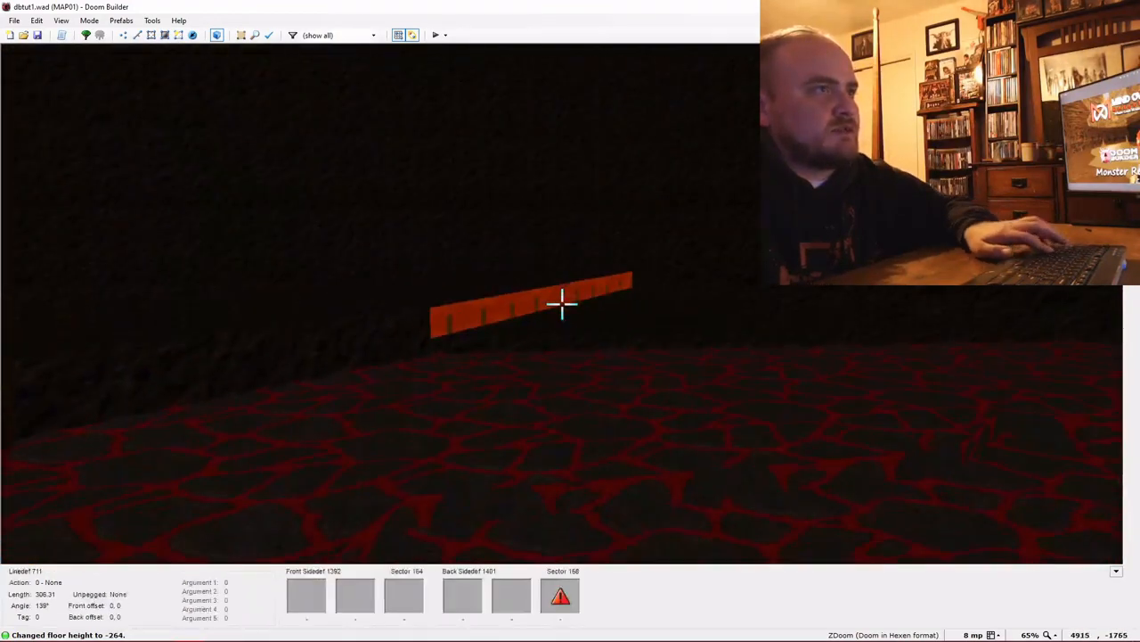
{"action": "key", "text": "e"}
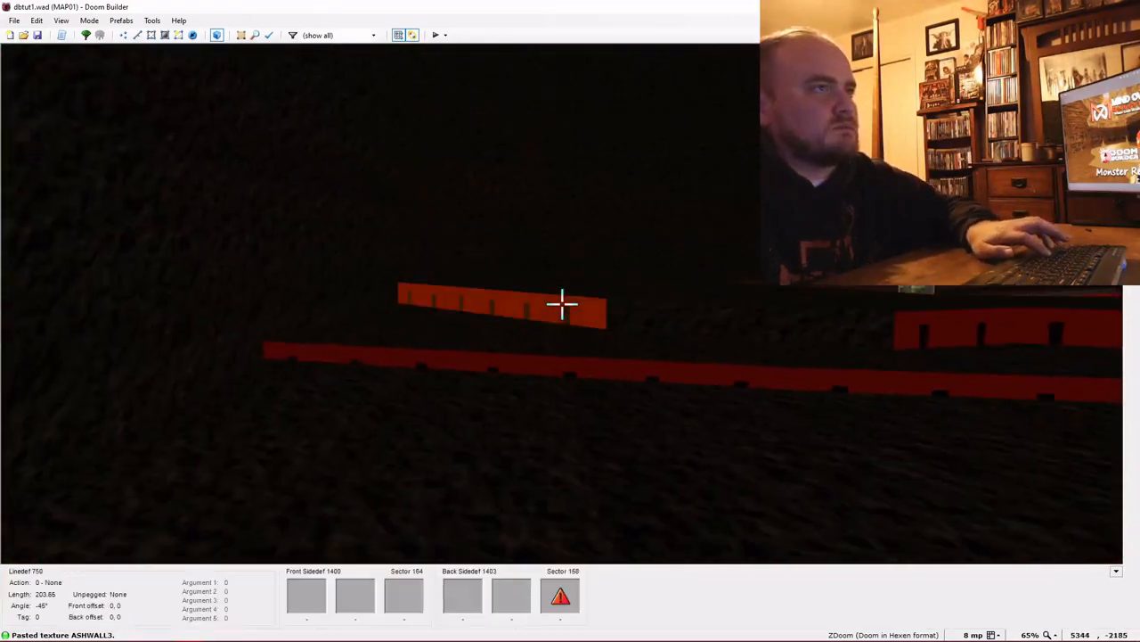
{"action": "key", "text": "ctrl+v"}
{"action": "key", "text": "f"}
{"action": "key", "text": "ctrl+v"}
{"action": "key", "text": "ctrl+v"}
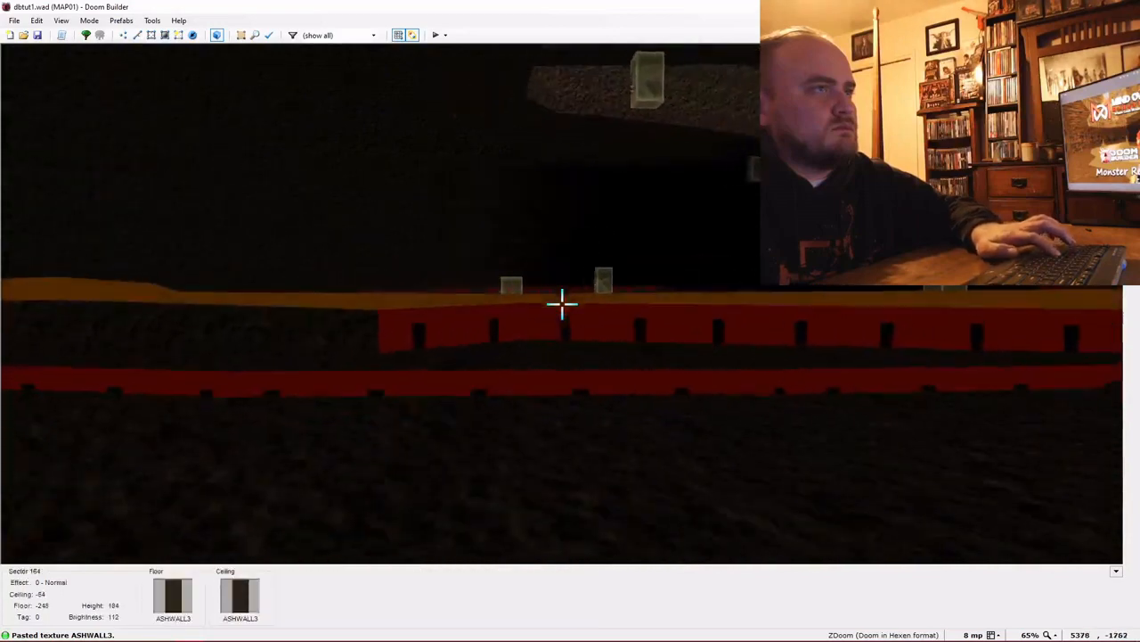
{"action": "key", "text": "ctrl+v"}
{"action": "key", "text": "ctrl+v"}
{"action": "key", "text": "ctrl+v"}
{"action": "key", "text": "f"}
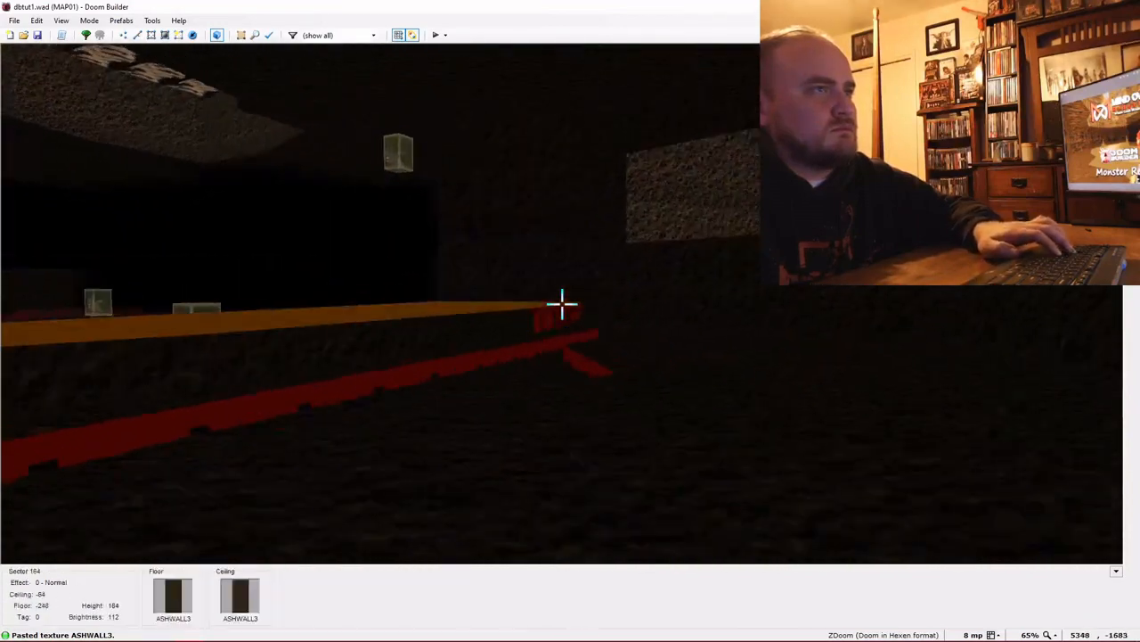
{"action": "key", "text": "f"}
{"action": "key", "text": "ctrl+v"}
{"action": "key", "text": "f"}
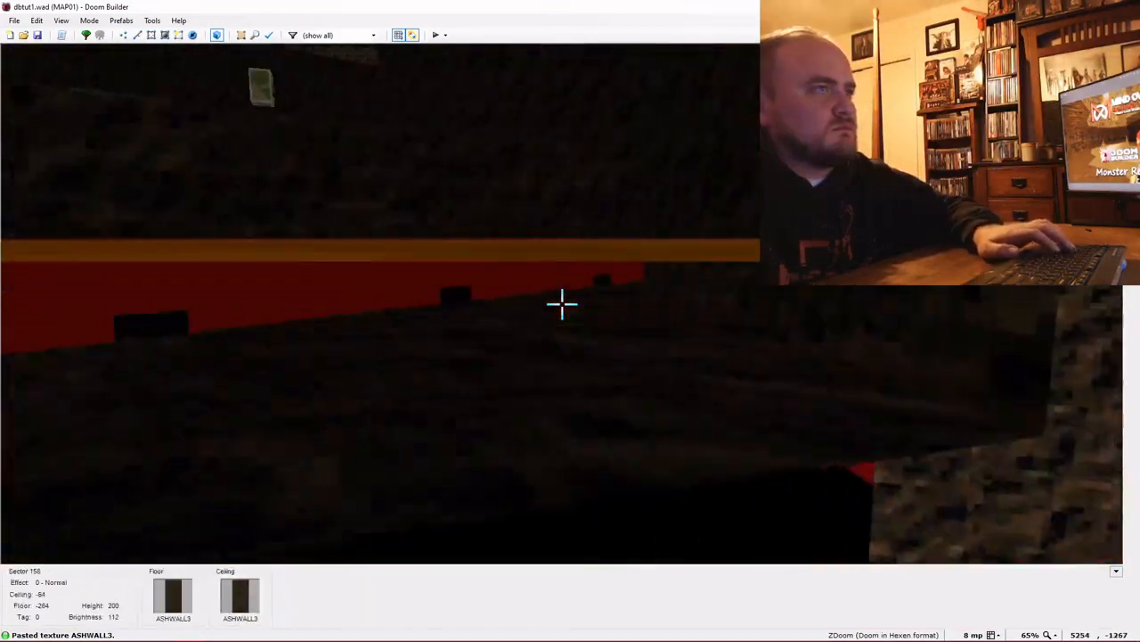
Paste the ASHWALL3 texture onto the untextured side faces along the raised strip and surrounding cave floor
{"action": "key", "text": "ctrl+v"}
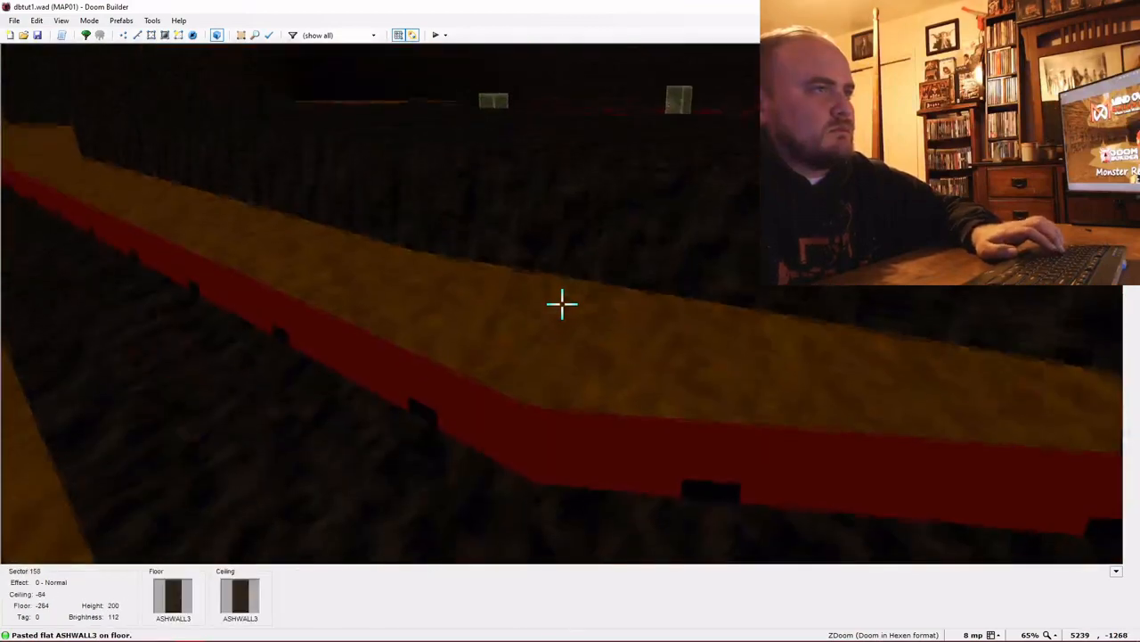
{"action": "key", "text": "f"}
{"action": "key", "text": "ctrl+v"}
{"action": "key", "text": "ctrl+v"}
{"action": "key", "text": "s"}
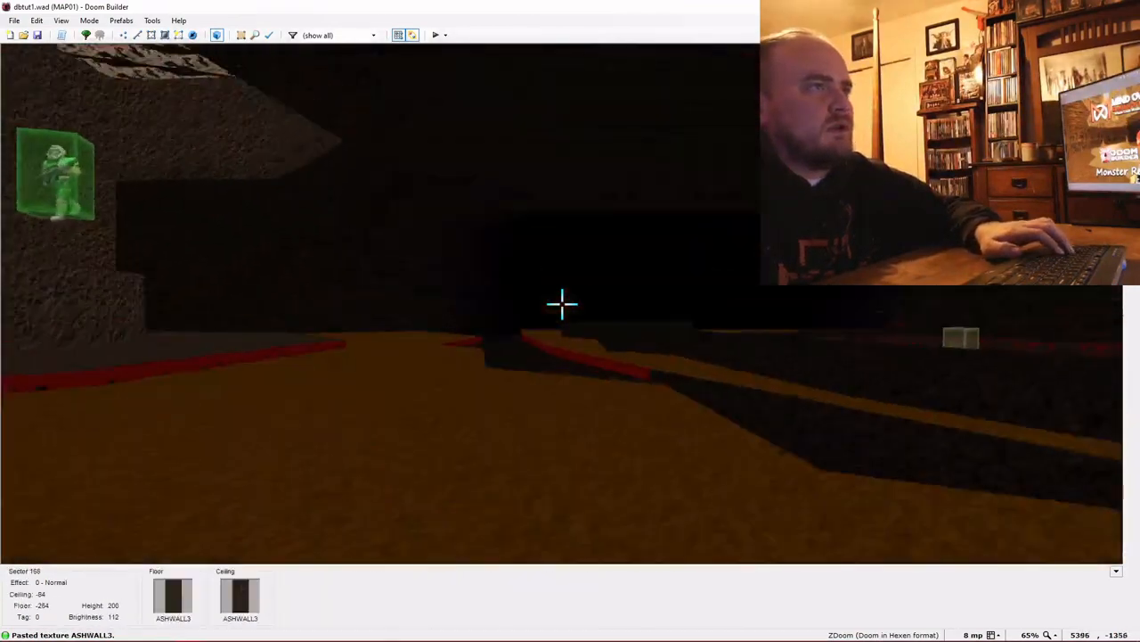
{"action": "key", "text": "e"}
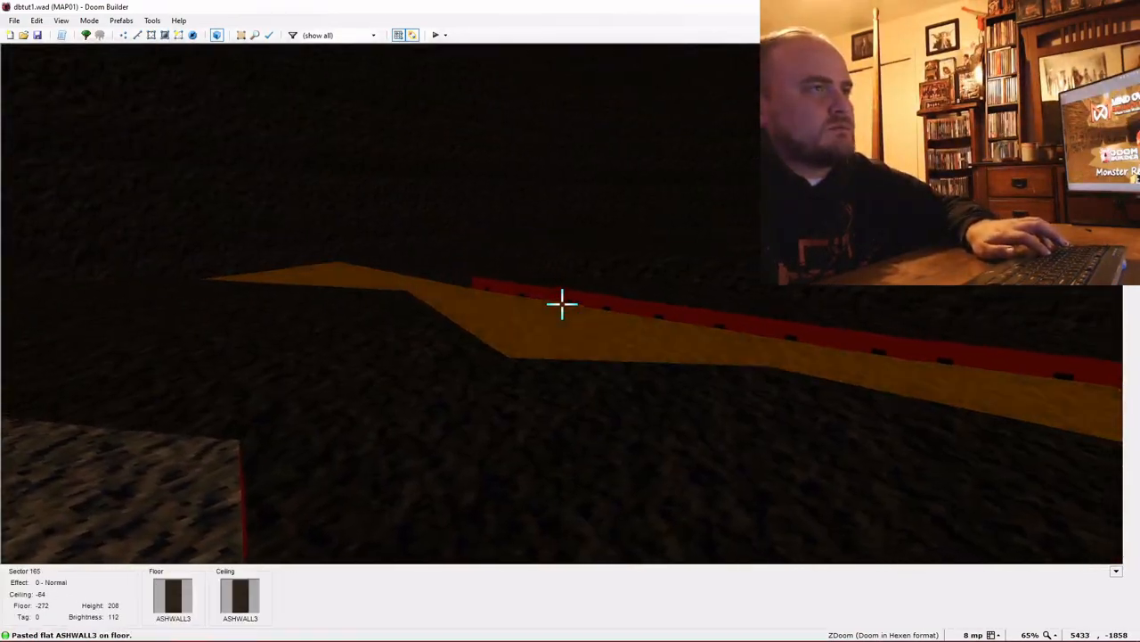
{"action": "key", "text": "ctrl+v"}
Copy the BLOOD1 flat from the blood pool and paste it onto the sunken second strip's floor
{"action": "key", "text": "e"}
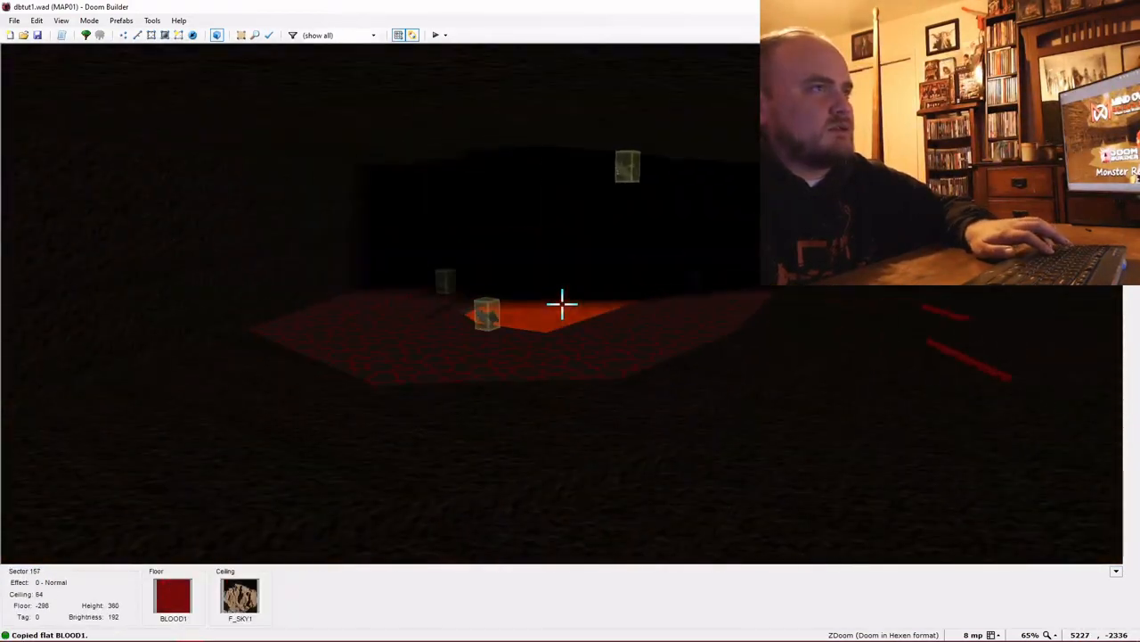
{"action": "key", "text": "ctrl+v"}
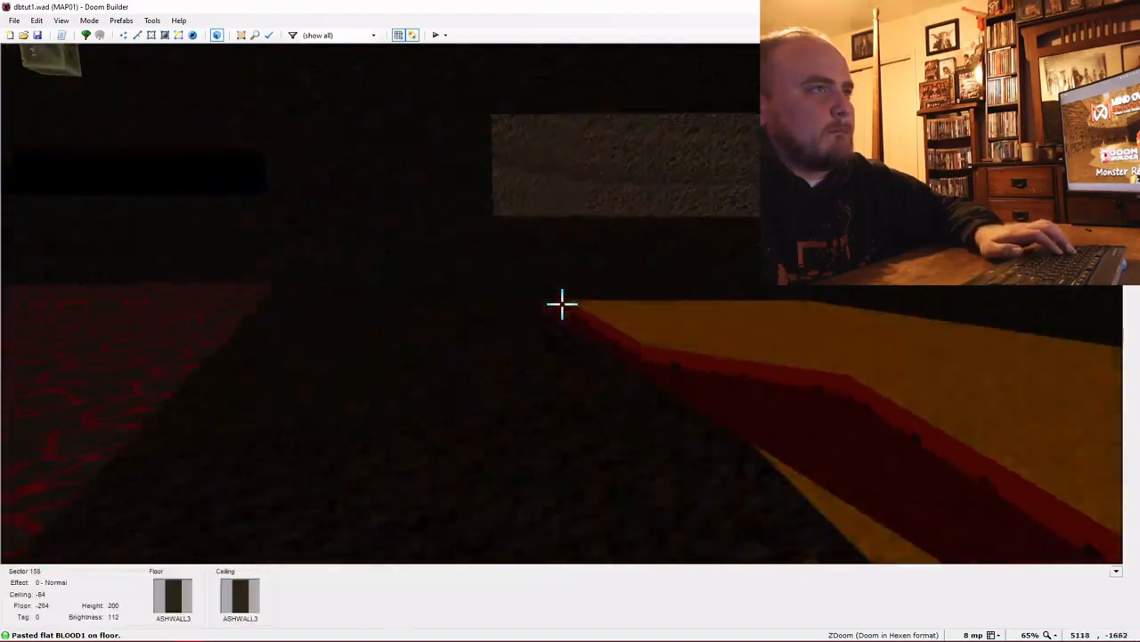
{"action": "key", "text": "e"}
Copy ASHWALL3 and paste it onto the untextured sides of the sunken blood channel
{"action": "key", "text": "ctrl+c"}
{"action": "key", "text": "ctrl+v"}
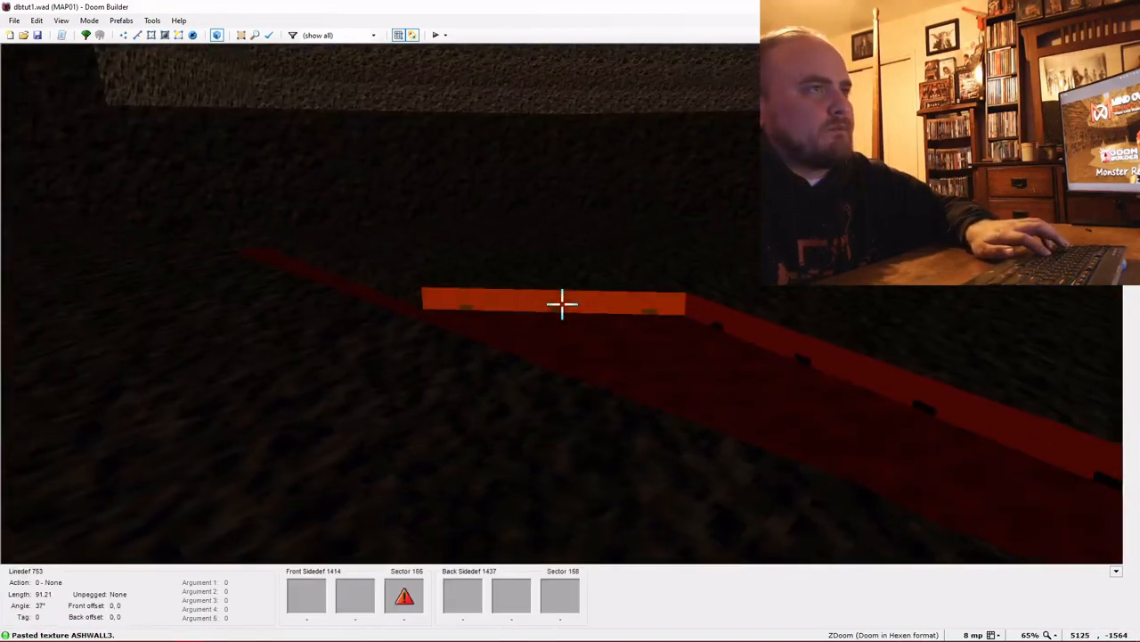
{"action": "key", "text": "ctrl+v"}
{"action": "key", "text": "ctrl+v"}
{"action": "key", "text": "f"}
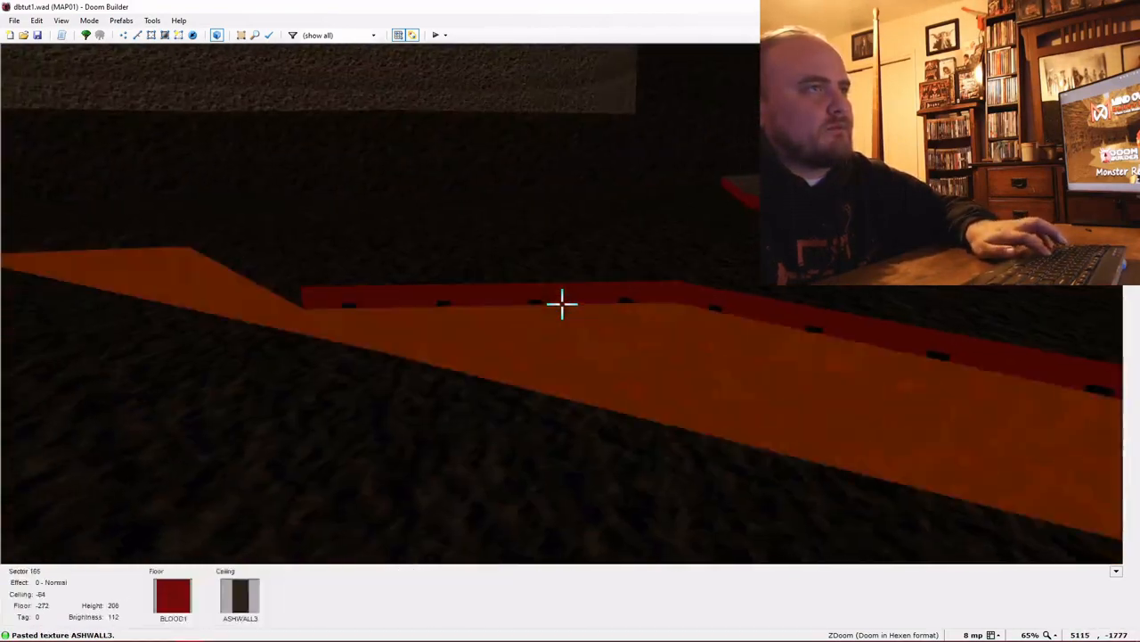
{"action": "key", "text": "ctrl+v"}
{"action": "key", "text": "ctrl+z"}
{"action": "key", "text": "ctrl+v"}
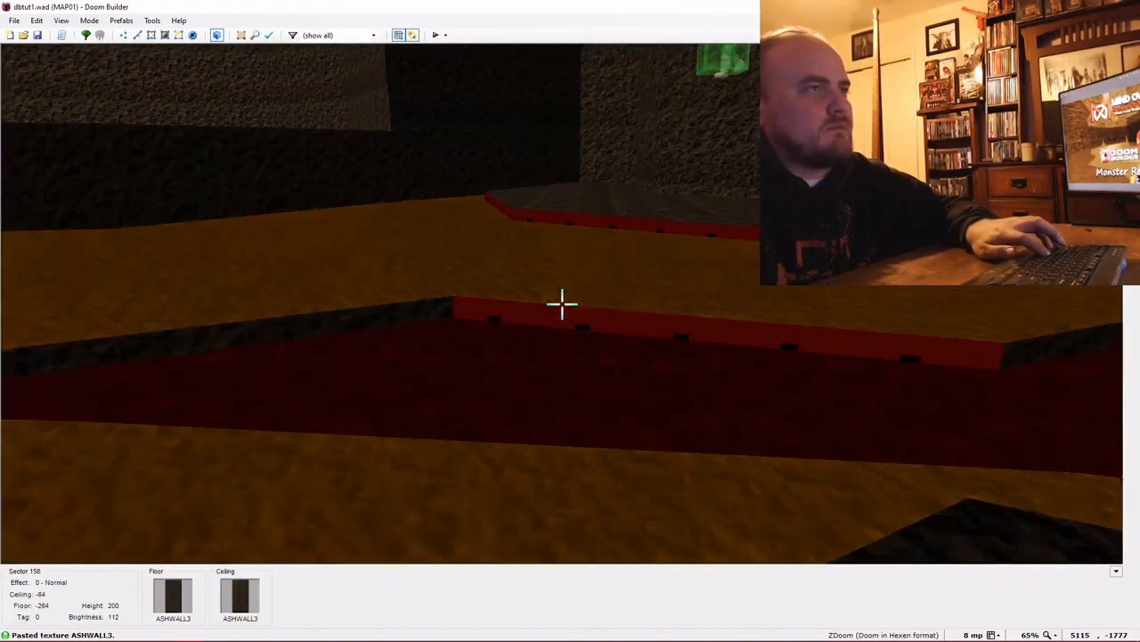
{"action": "key", "text": "ctrl+v"}
{"action": "key", "text": "ctrl+v"}
{"action": "key", "text": "e"}
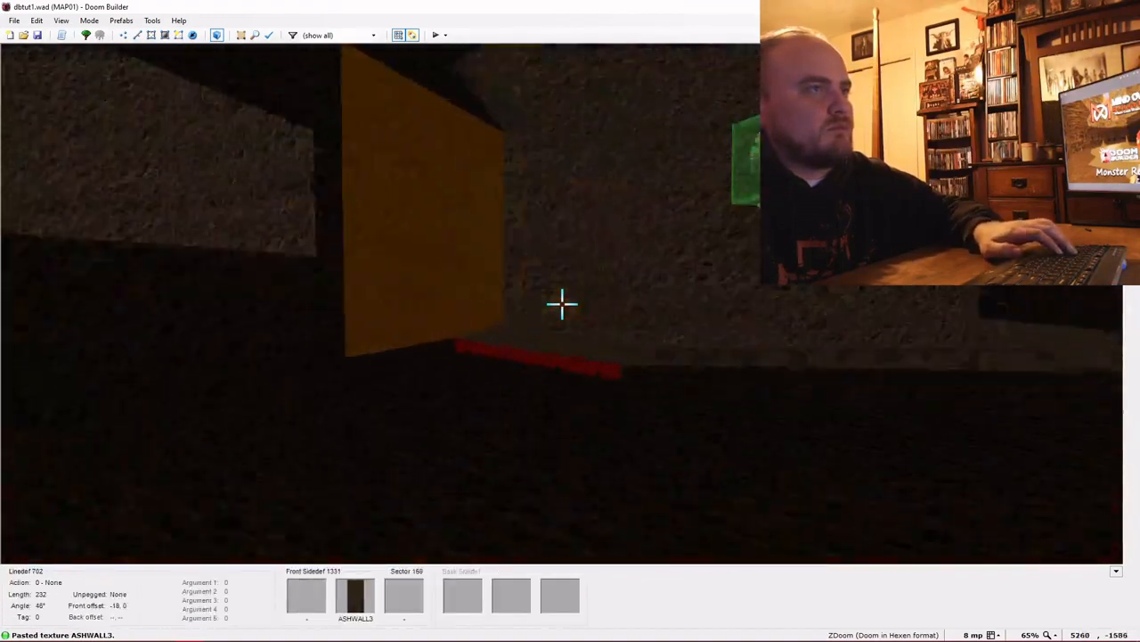
Paste ASHWALL3 onto the untextured faces at the base of the player-start ledge
{"action": "key", "text": "ctrl+v"}
{"action": "key", "text": "ctrl+v"}
{"action": "key", "text": "e"}
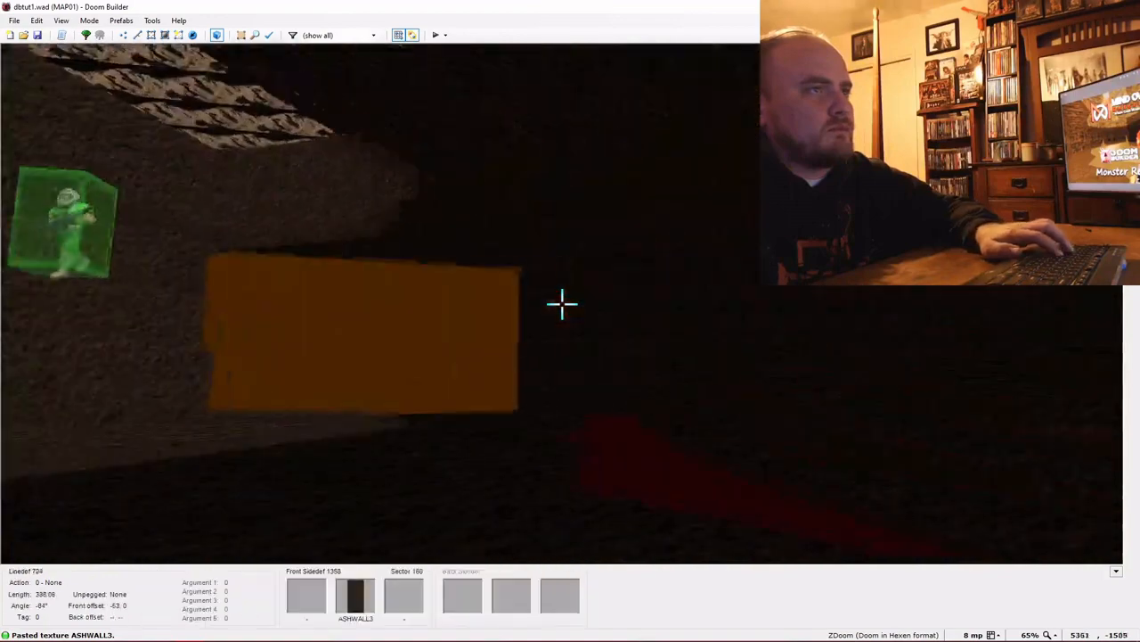
{"action": "key", "text": "e"}
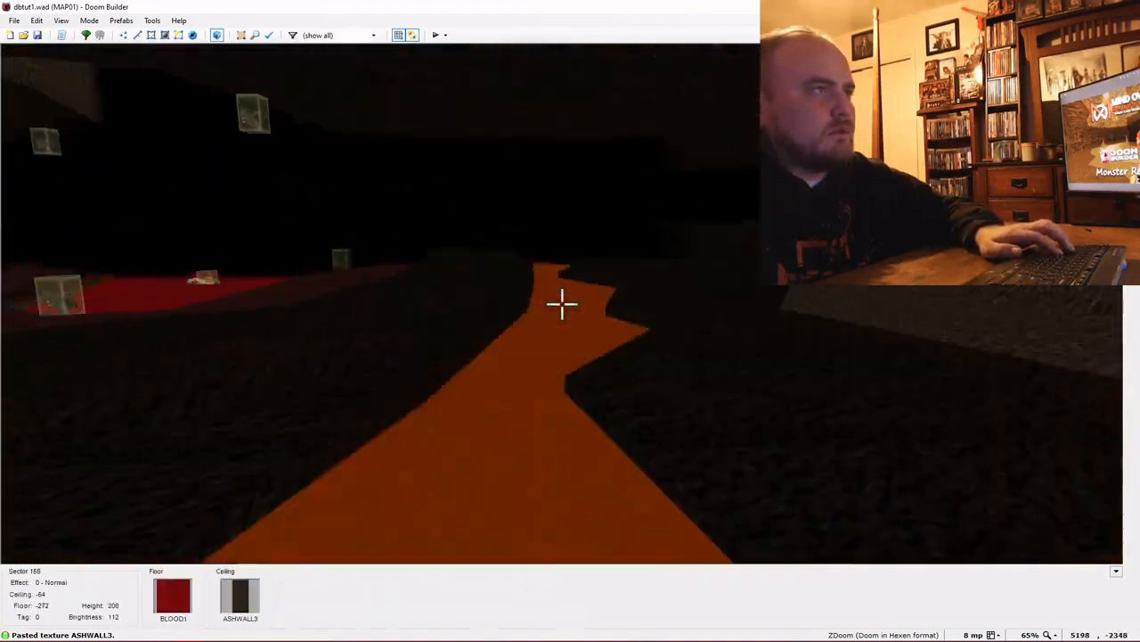
Move the vertices of the blood channel's eastern edge outward to form a wider, smoother channel
{"action": "key", "text": "e"}
{"action": "key", "text": "w"}
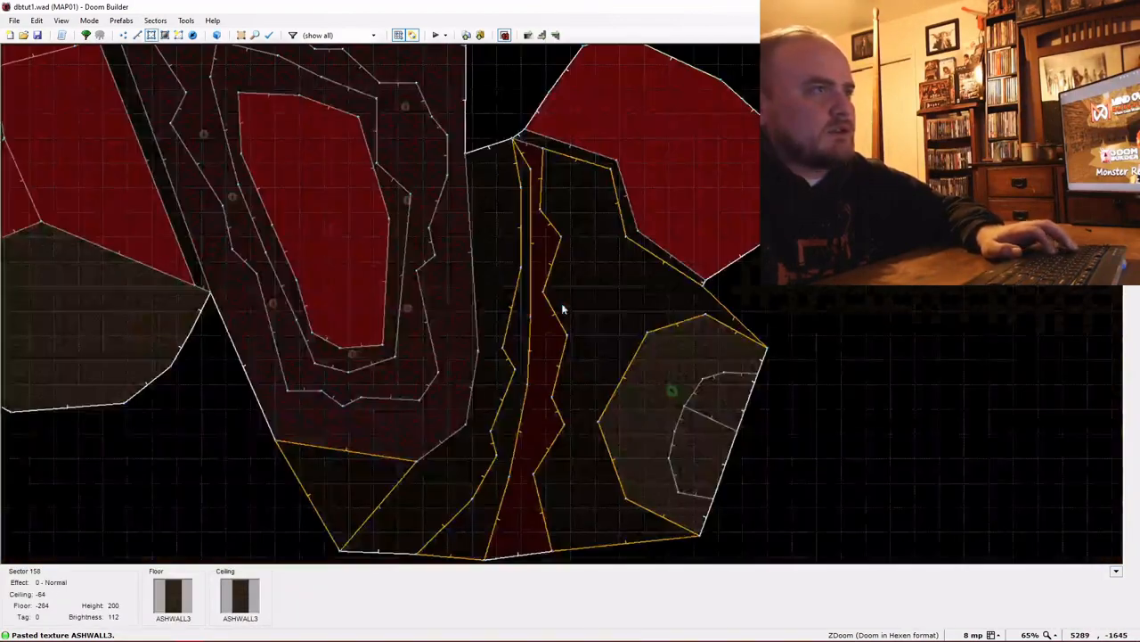
{"action": "key", "text": "v"}
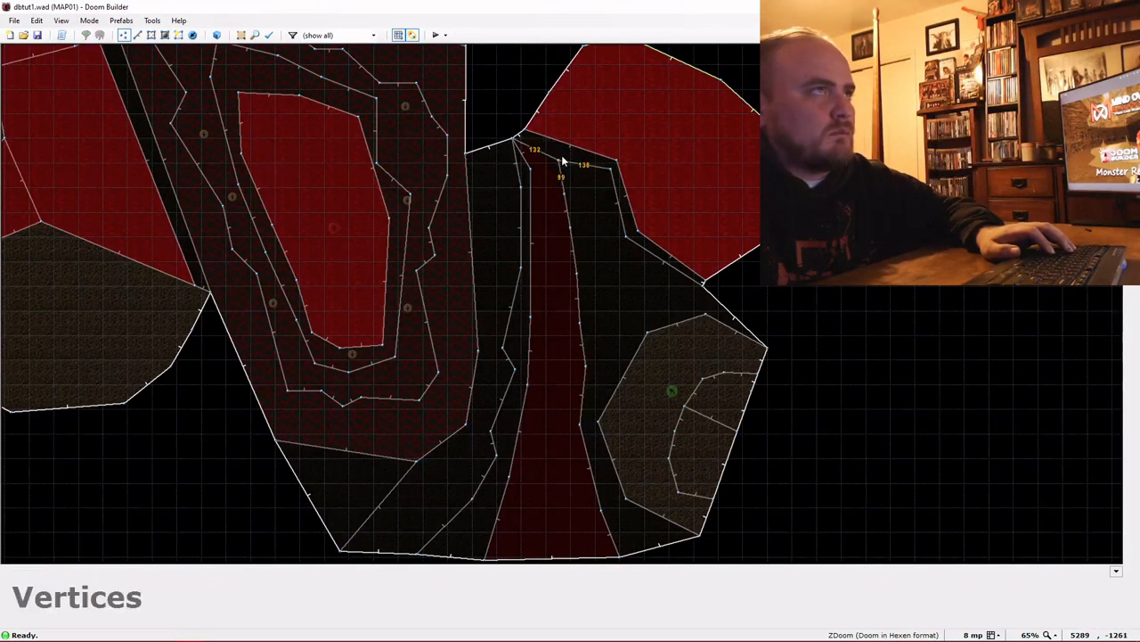
{"action": "left_click_drag", "start_coordinate": [562, 161], "coordinate": [576, 161]}
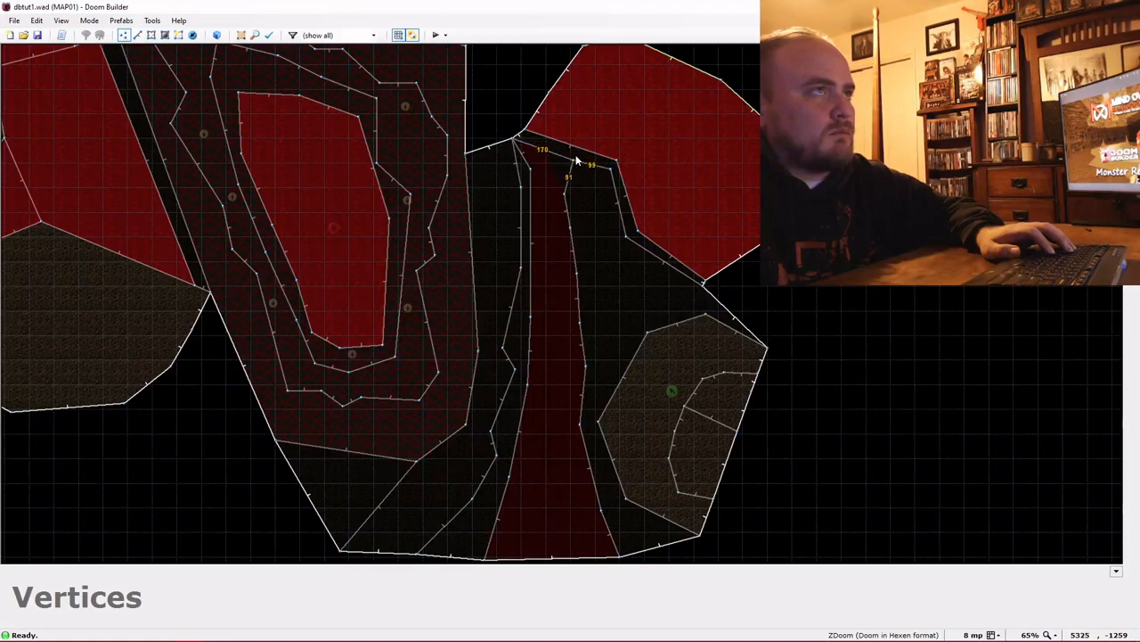
Check the channel's northern end in the 3D view, then draw a sector across the window ledge between the channel and the outer blood
{"action": "key", "text": "q"}
{"action": "key", "text": "w"}
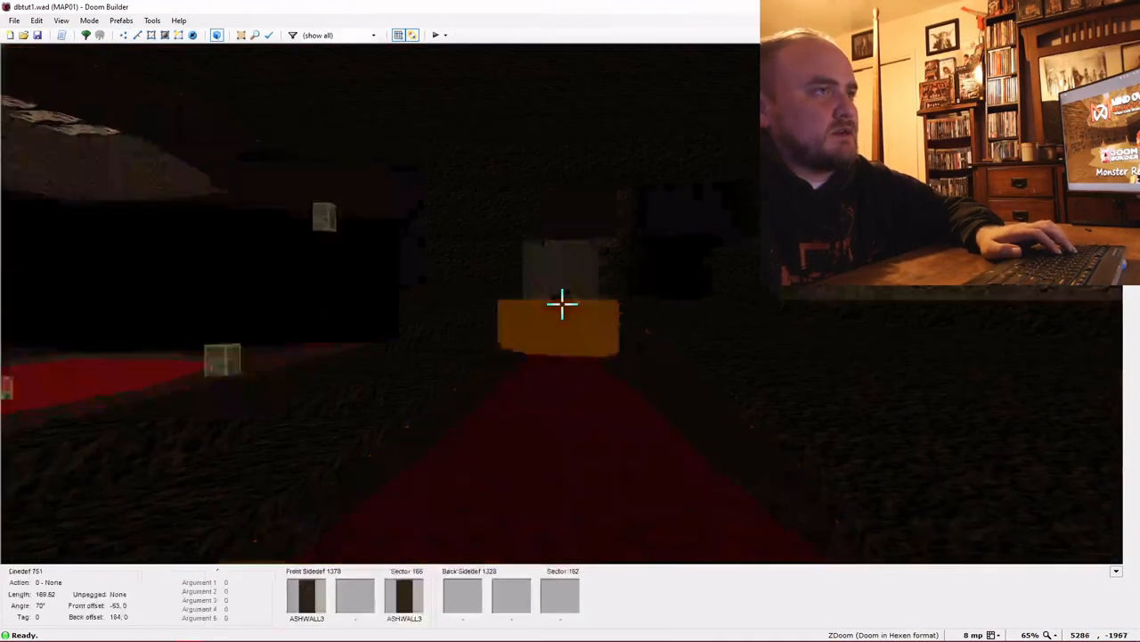
{"action": "key", "text": "w"}
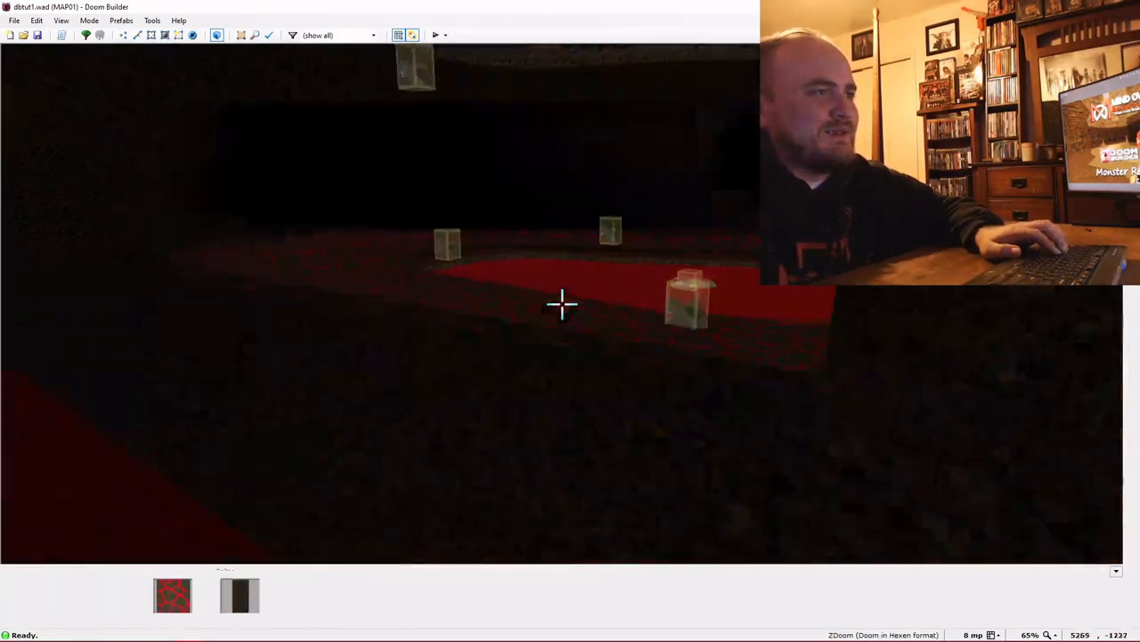
{"action": "key", "text": "q"}
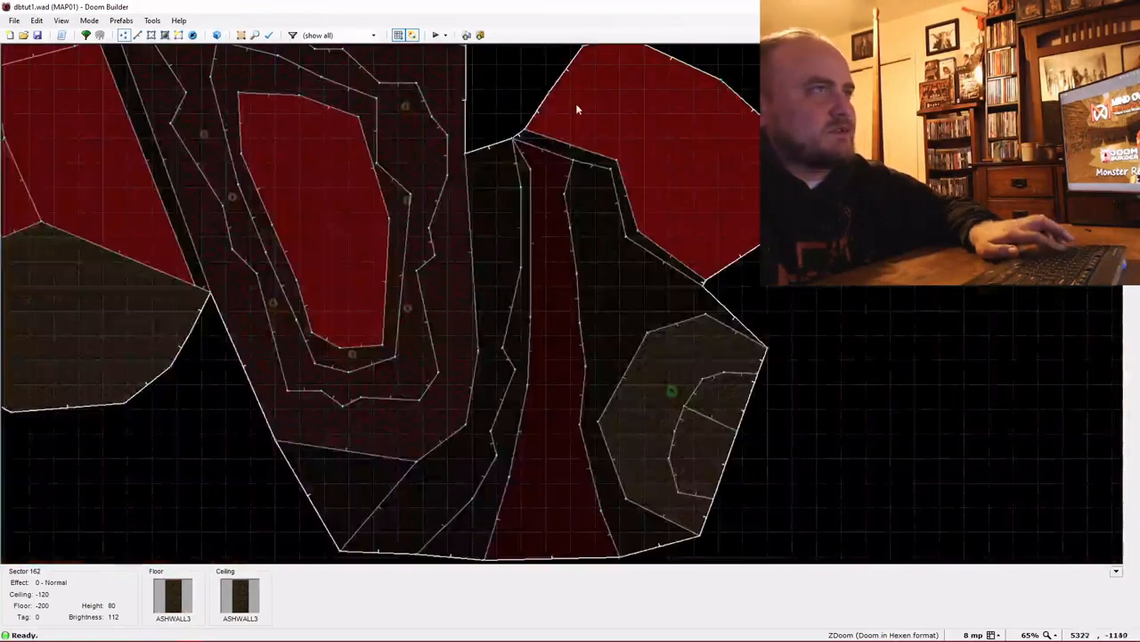
{"action": "scroll", "coordinate": [535, 127], "scroll_direction": "up", "scroll_amount": 1}
{"action": "scroll", "coordinate": [506, 141], "scroll_direction": "up", "scroll_amount": 1}
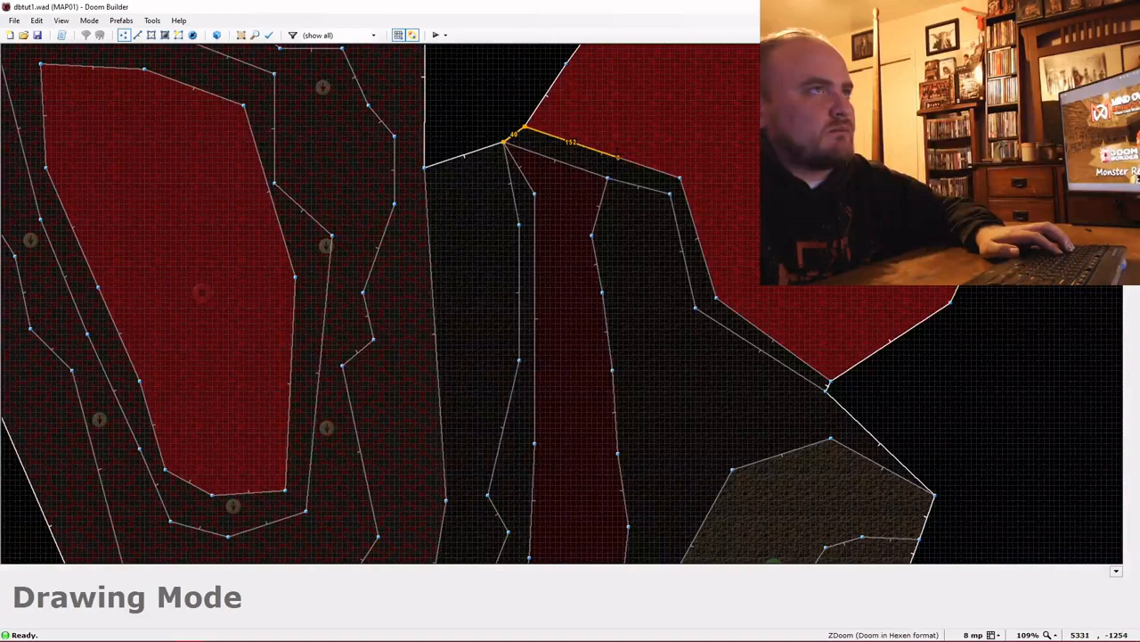
Lower the new window sector's floor to -272 and paste the BLOOD1 flat onto it
{"action": "key", "text": "q"}
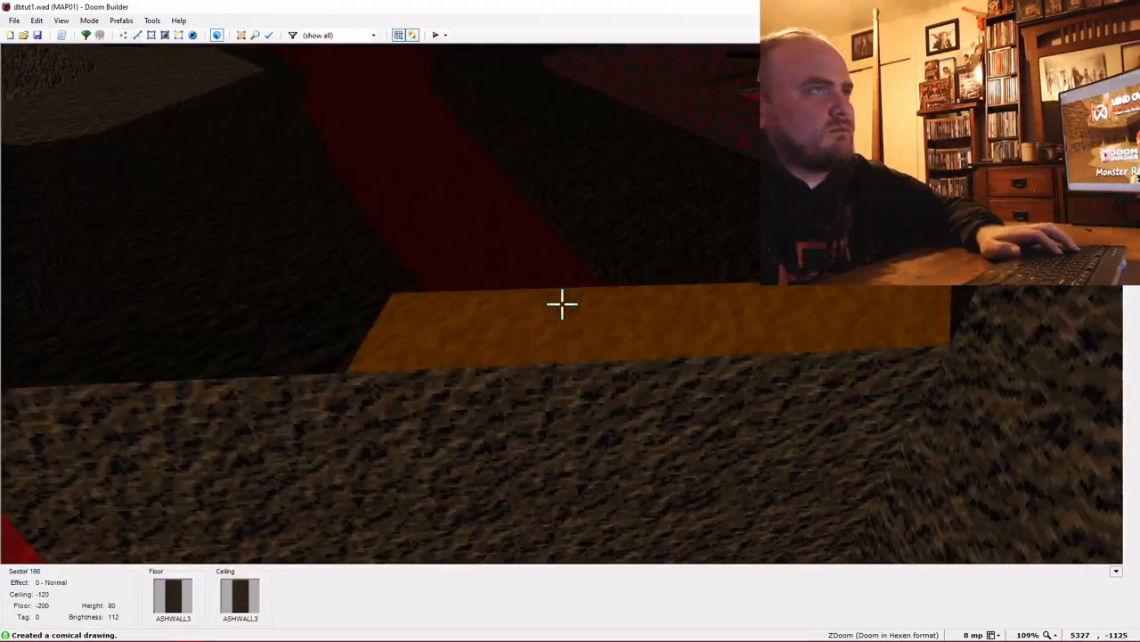
{"action": "scroll", "coordinate": [562, 304], "scroll_direction": "down", "scroll_amount": 9}
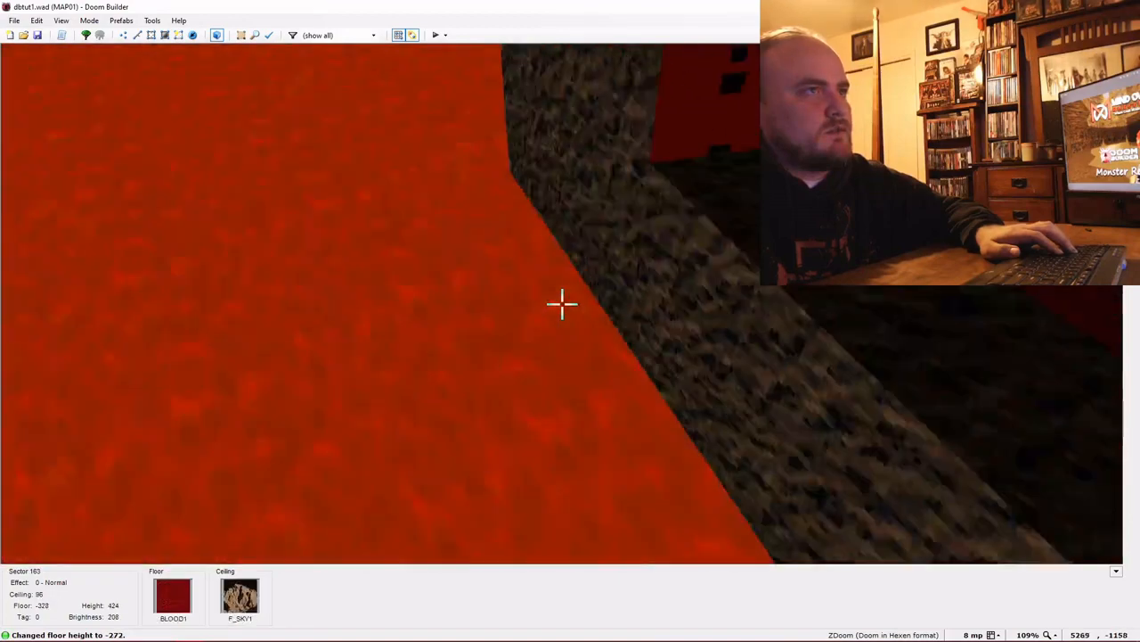
{"action": "key", "text": "ctrl+c"}
{"action": "key", "text": "ctrl+v"}
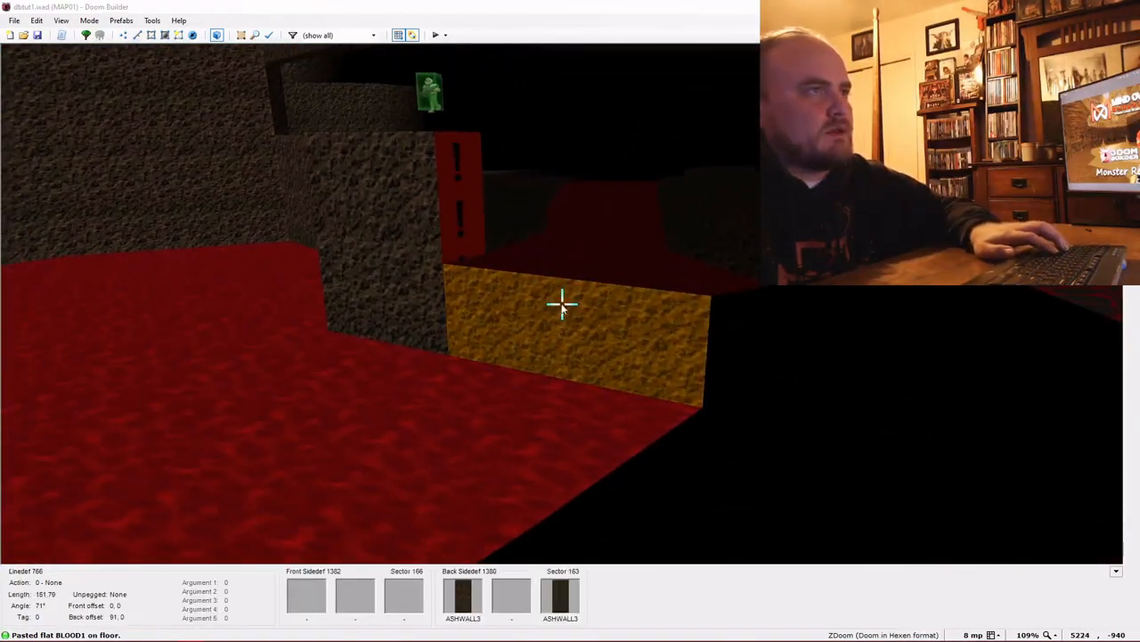
Set the lower texture of the drop from the channel mouth to the outer blood to BFALL1
{"action": "right_click", "coordinate": [561, 304]}
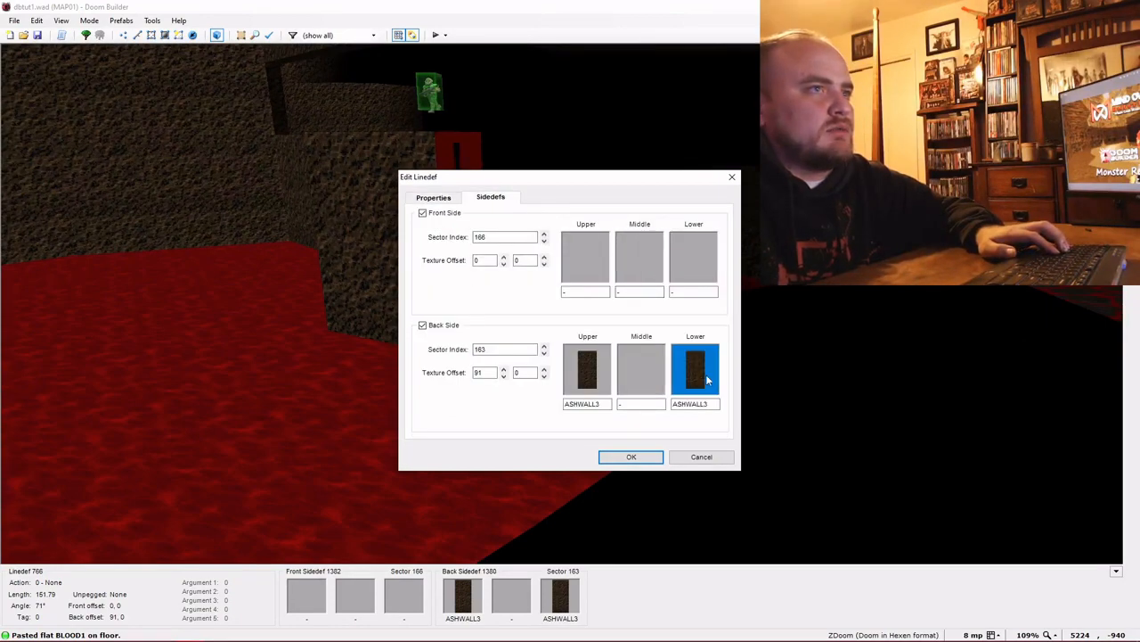
{"action": "left_click", "coordinate": [708, 380]}
{"action": "double_click", "coordinate": [523, 202]}
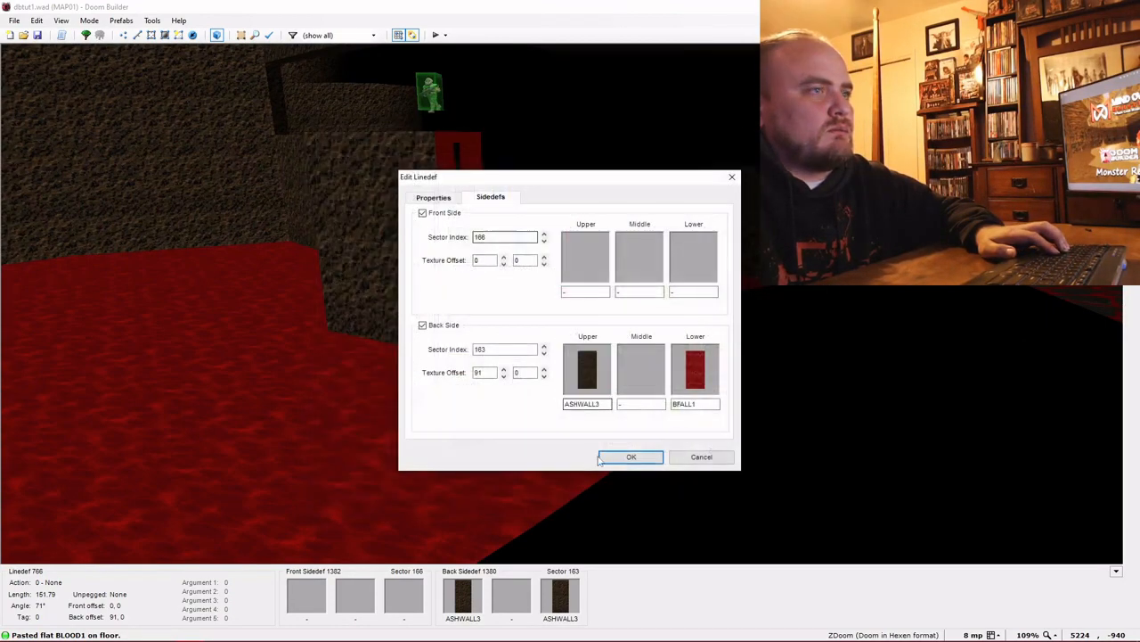
{"action": "left_click", "coordinate": [631, 456]}
Copy ASHWALL3 and paste it onto the untextured side walls of the channel mouth
{"action": "key", "text": "ctrl+c"}
{"action": "key", "text": "ctrl+v"}
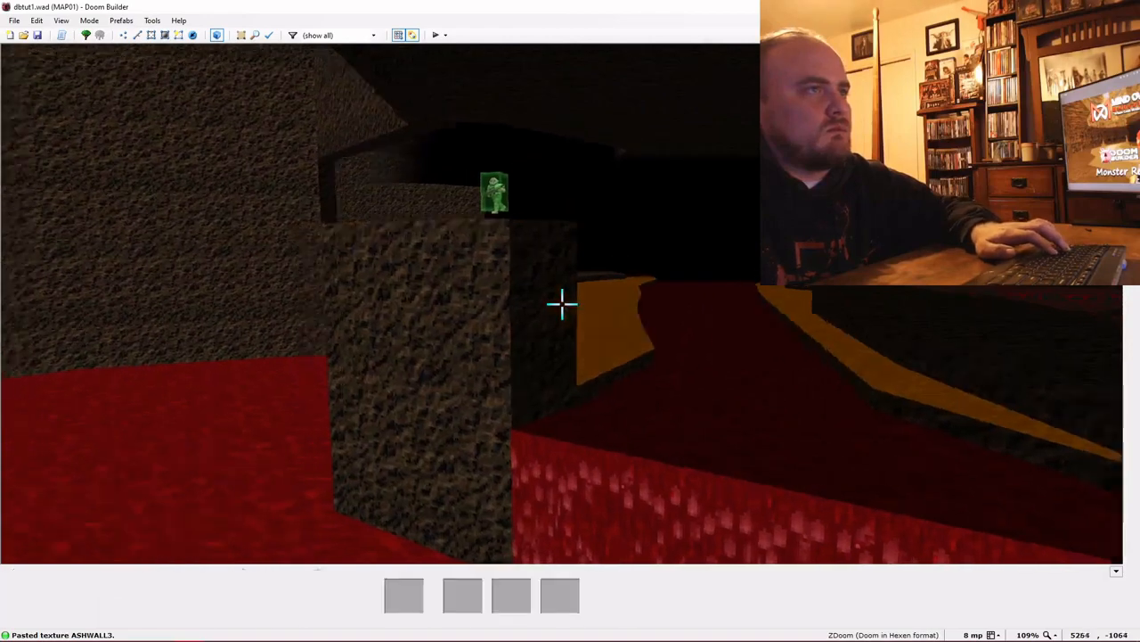
{"action": "key", "text": "e"}
{"action": "key", "text": "e"}
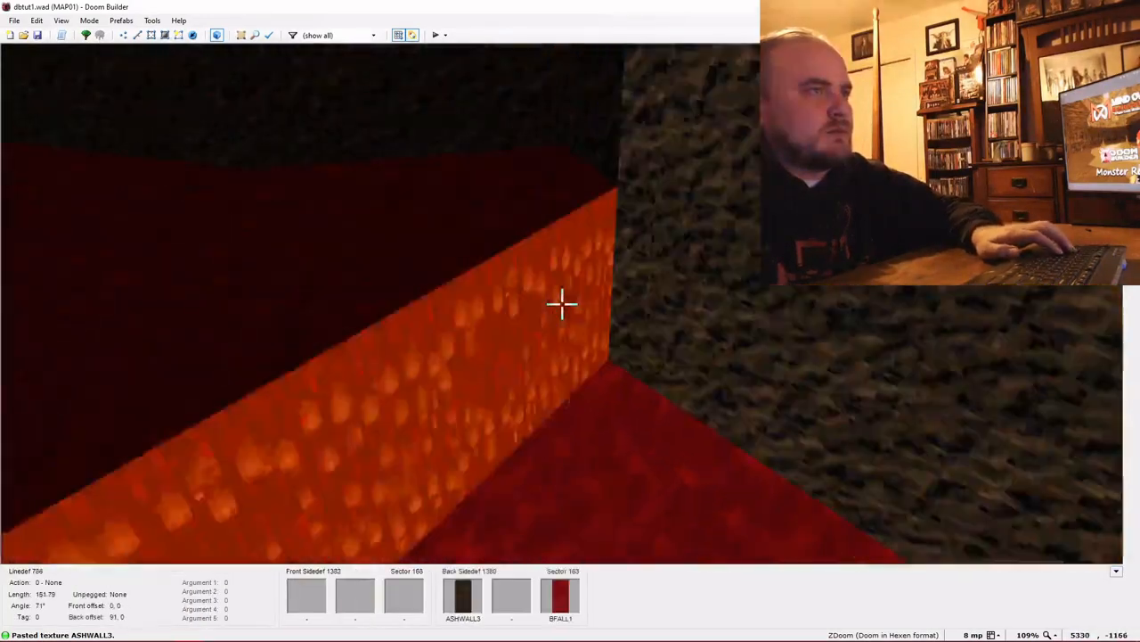
Lower the ceiling above the channel mouth to -248
{"action": "scroll", "coordinate": [563, 304], "scroll_direction": "down", "scroll_amount": 14}
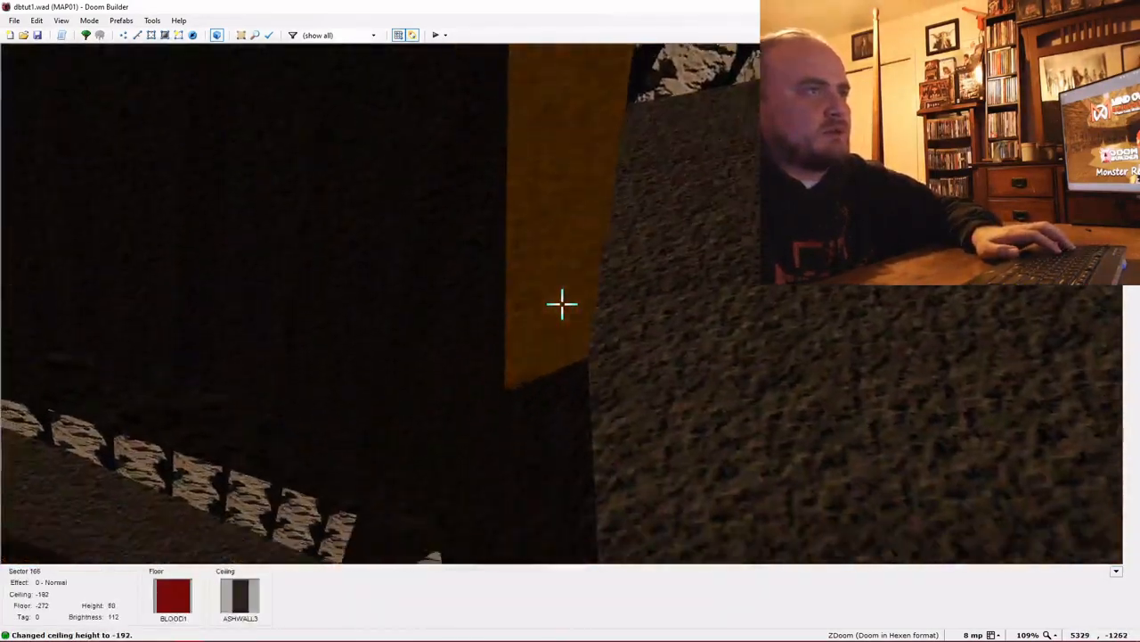
{"action": "scroll", "coordinate": [562, 304], "scroll_direction": "down", "scroll_amount": 2}
{"action": "key", "text": "e"}
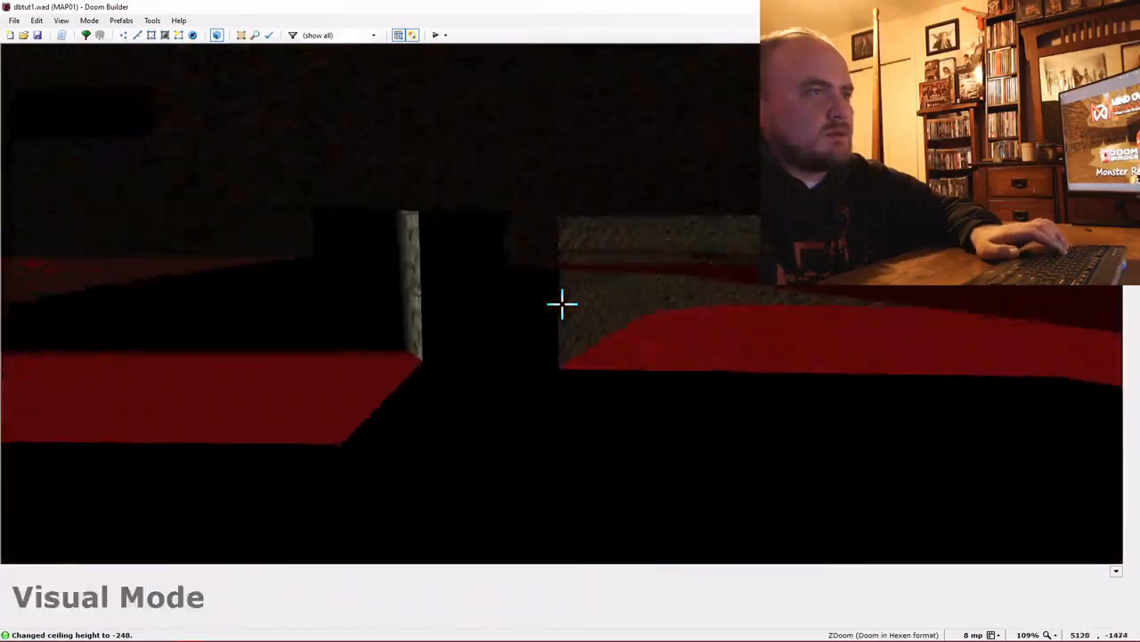
{"action": "key", "text": "e"}
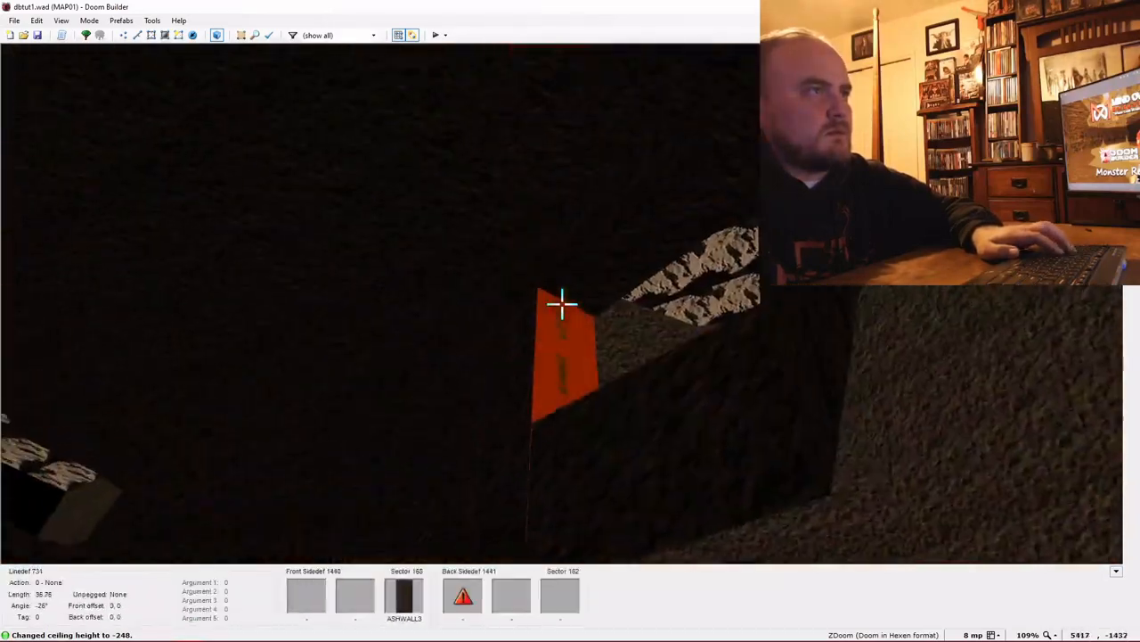
Paste ASHWALL3 onto the untextured upper face beside the lowered channel-mouth ceiling
{"action": "key", "text": "ctrl+v"}
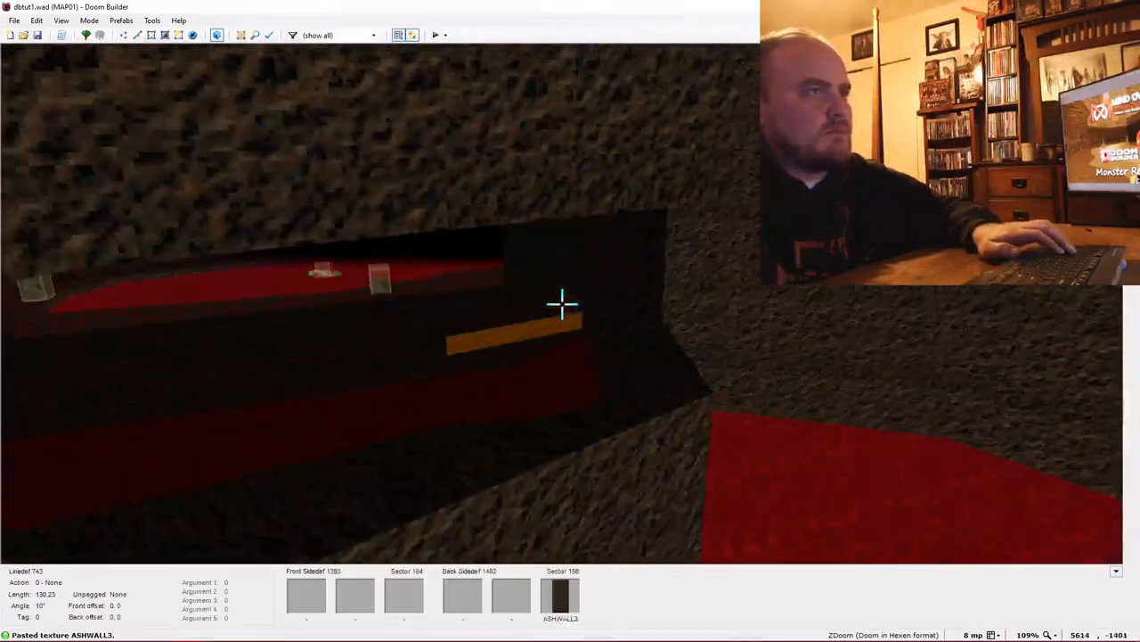
{"action": "key", "text": "e"}
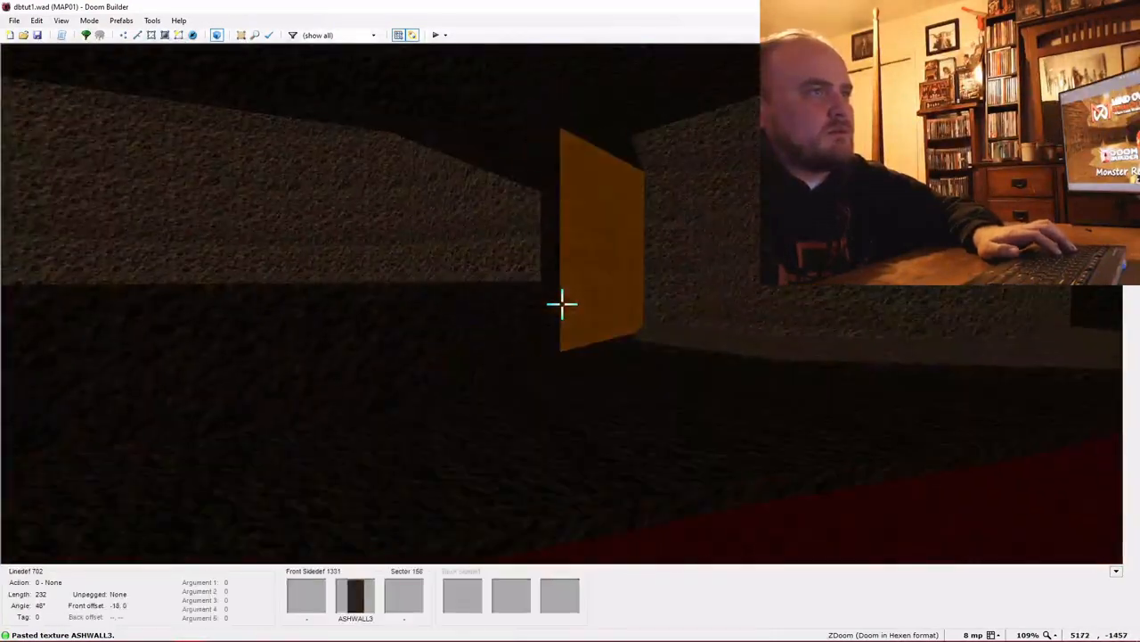
{"action": "key", "text": "e"}
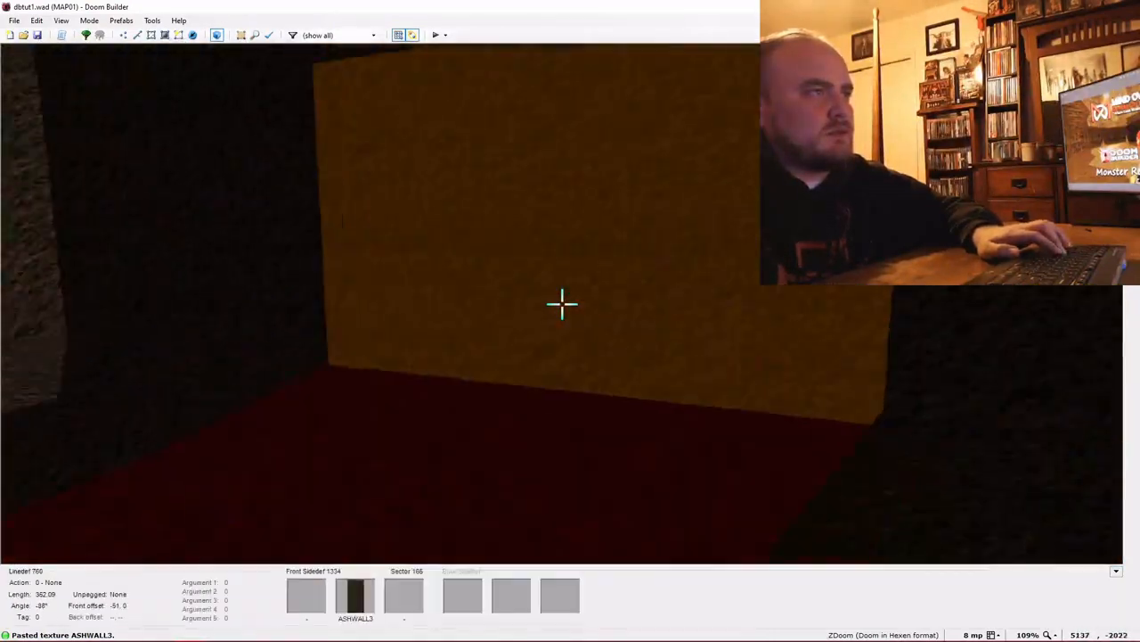
Draw an alcove extending the blood channel past the cave's southern wall, with a separate sector across its far end
{"action": "key", "text": "w"}
{"action": "scroll", "coordinate": [562, 308], "scroll_direction": "down", "scroll_amount": 3}
{"action": "key", "text": "Down"}
{"action": "key", "text": "Down"}
{"action": "key", "text": "Down"}
{"action": "key", "text": "Down"}
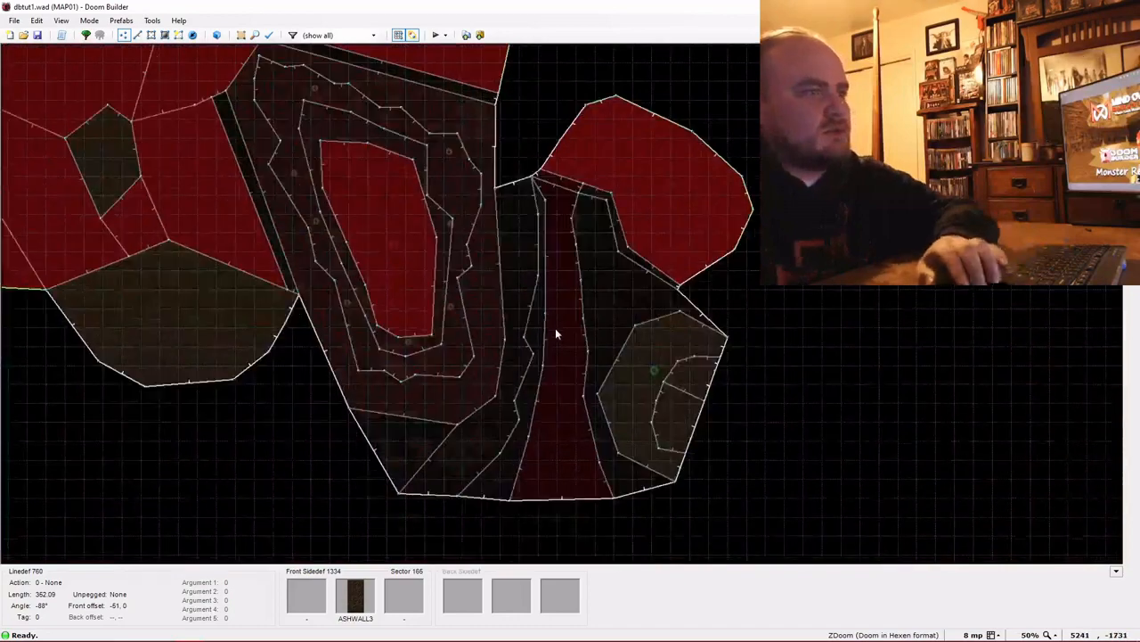
{"action": "scroll", "coordinate": [484, 330], "scroll_direction": "up", "scroll_amount": 3}
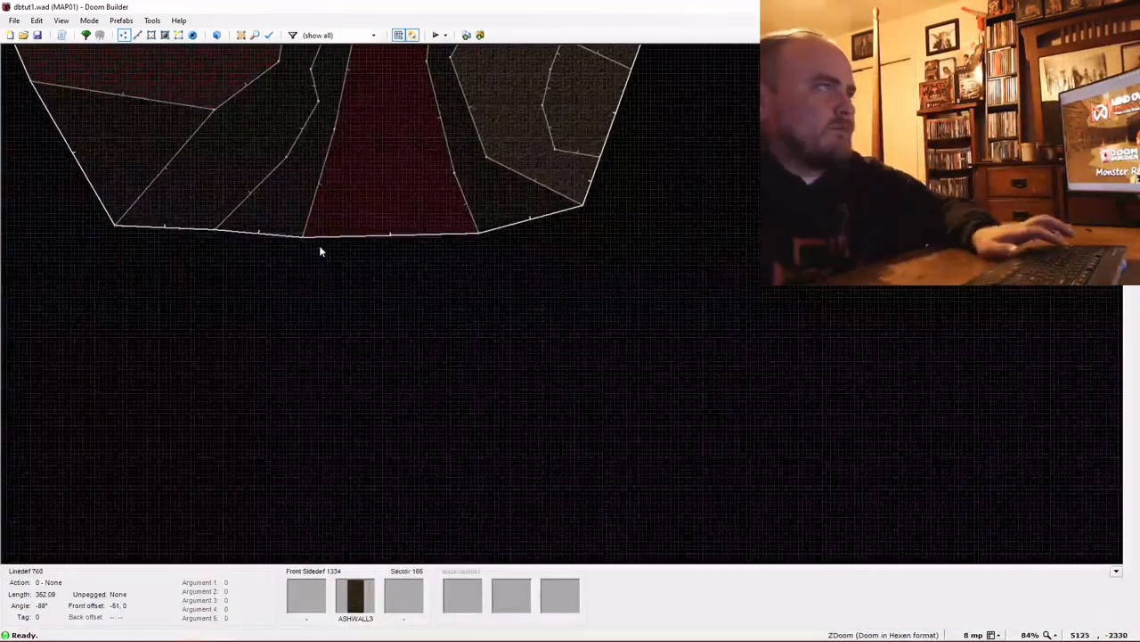
{"action": "key", "text": "d"}
{"action": "left_click", "coordinate": [302, 238]}
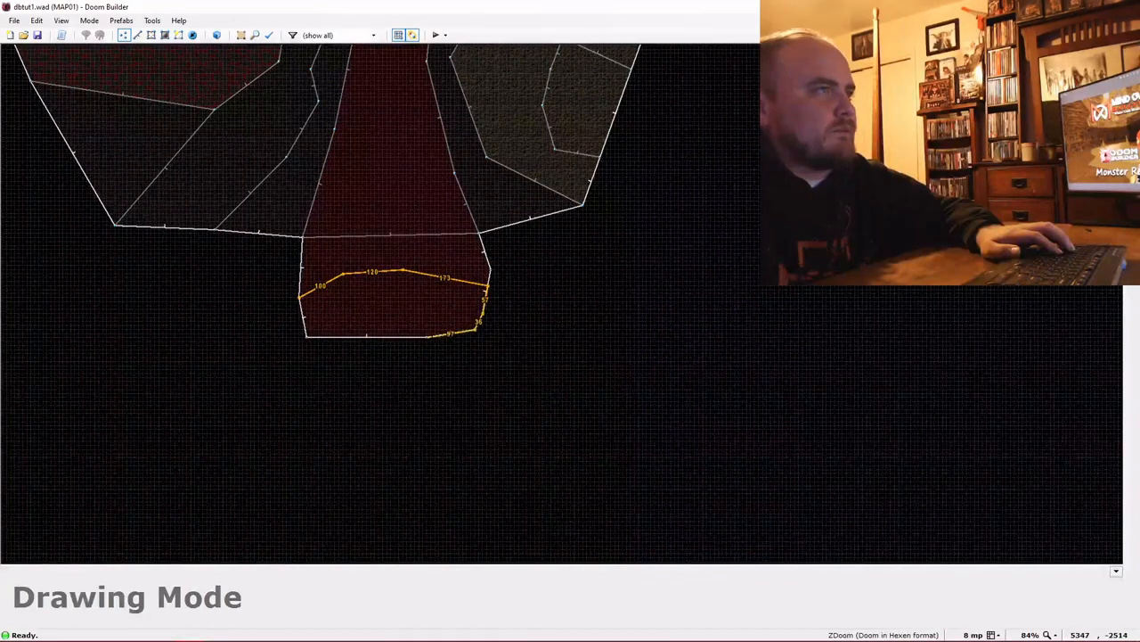
{"action": "key", "text": "q"}
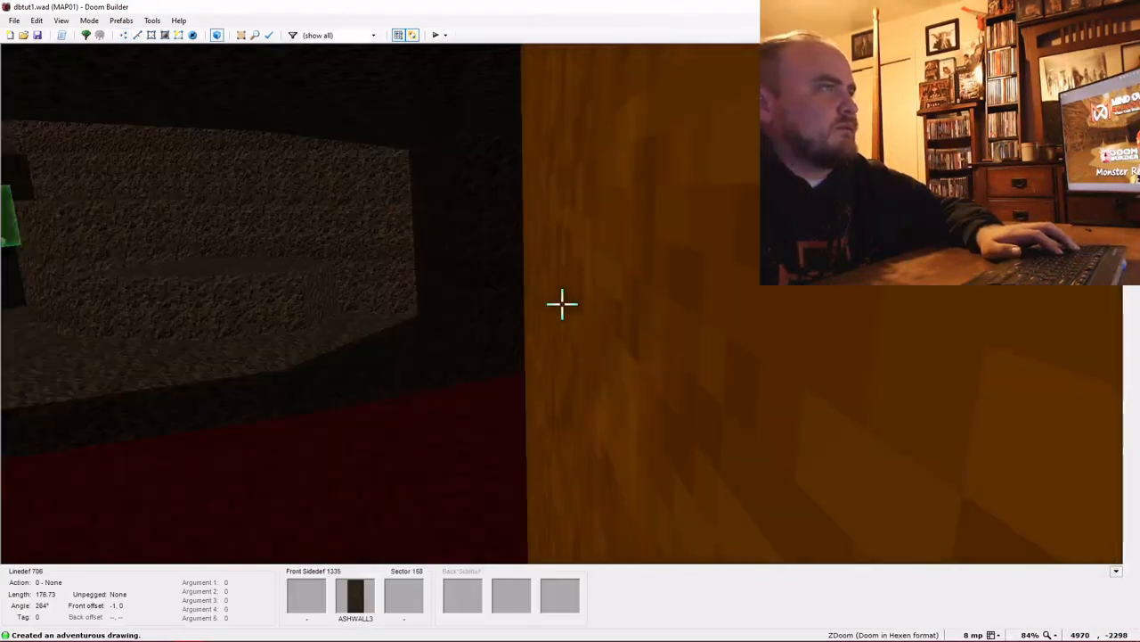
Raise the blood floor of the sector at the alcove's far end to -144
{"action": "scroll", "coordinate": [561, 304], "scroll_direction": "up", "scroll_amount": 6}
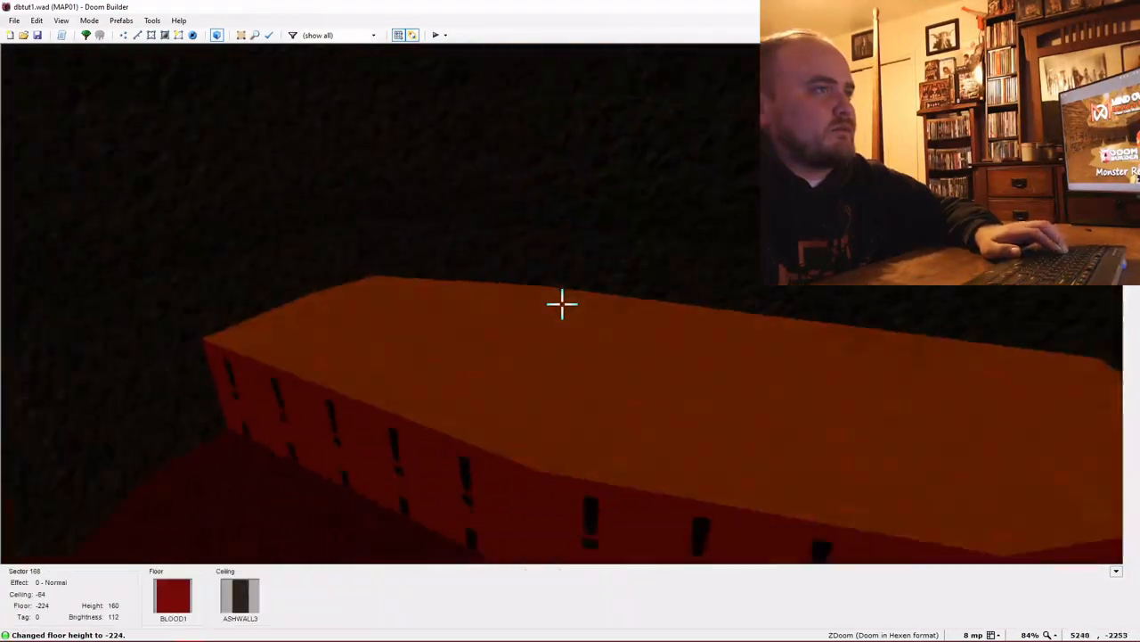
{"action": "scroll", "coordinate": [561, 304], "scroll_direction": "up", "scroll_amount": 5}
{"action": "scroll", "coordinate": [561, 304], "scroll_direction": "up", "scroll_amount": 5}
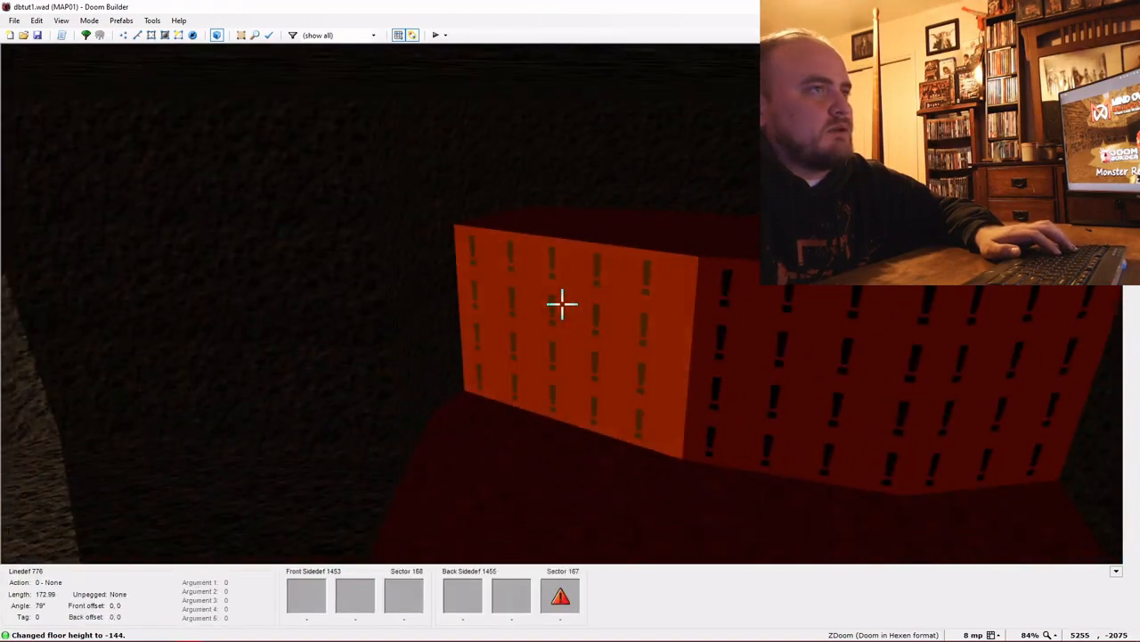
Apply BFALL1 to an untextured lower face in front of the raised blood floor and paste it onto the adjacent faces
{"action": "right_click", "coordinate": [562, 304]}
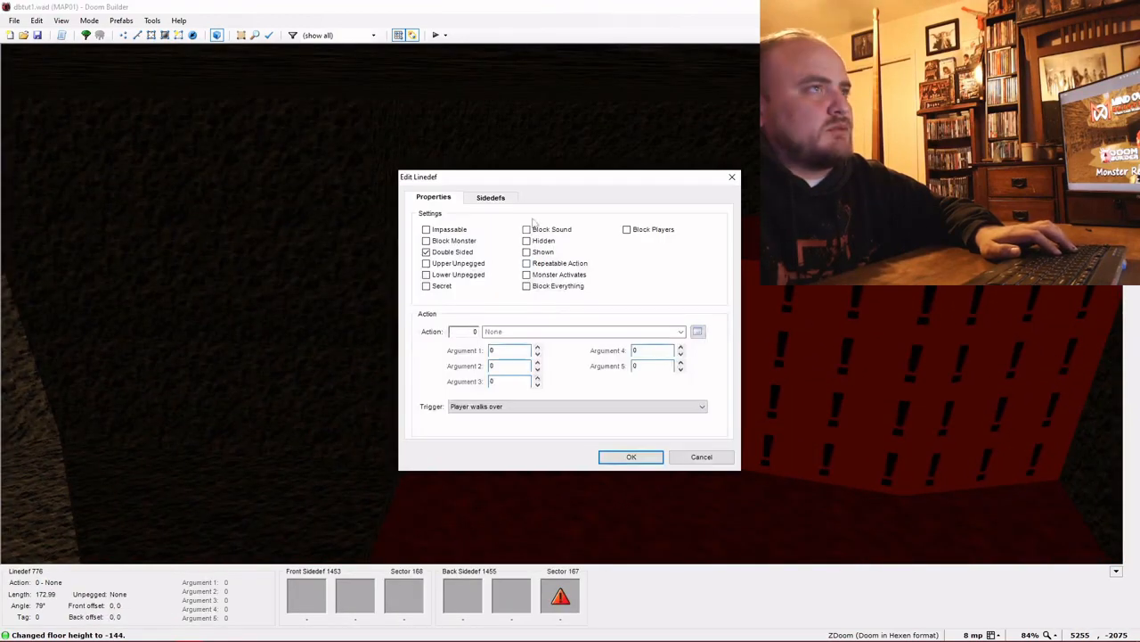
{"action": "left_click", "coordinate": [491, 198]}
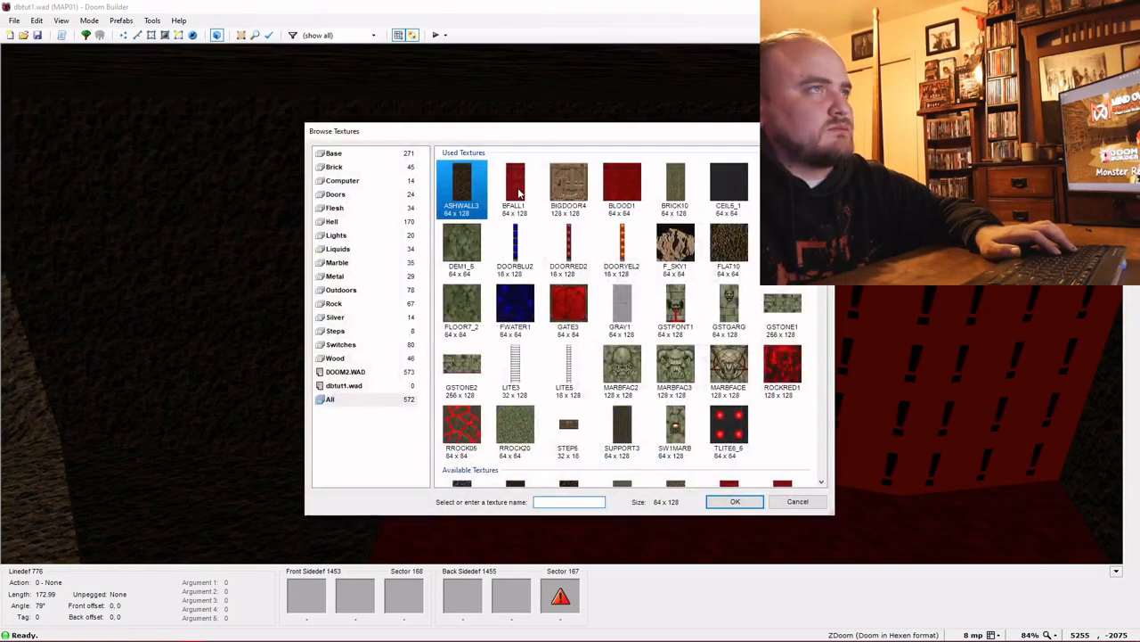
{"action": "double_click", "coordinate": [517, 188]}
{"action": "left_click", "coordinate": [630, 456]}
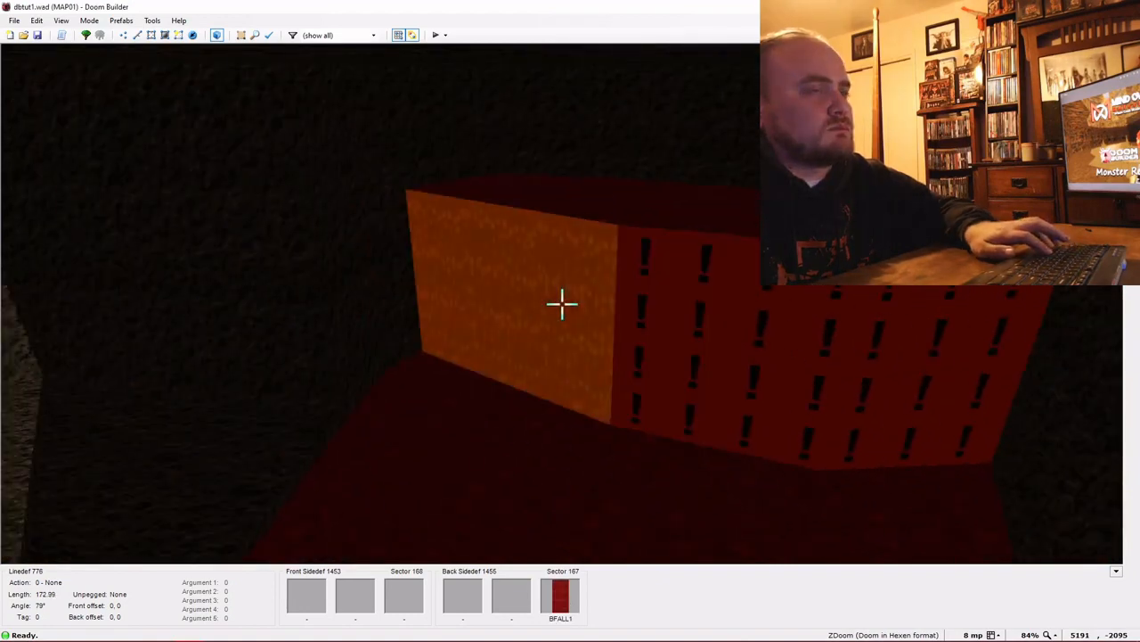
{"action": "key", "text": "ctrl+v"}
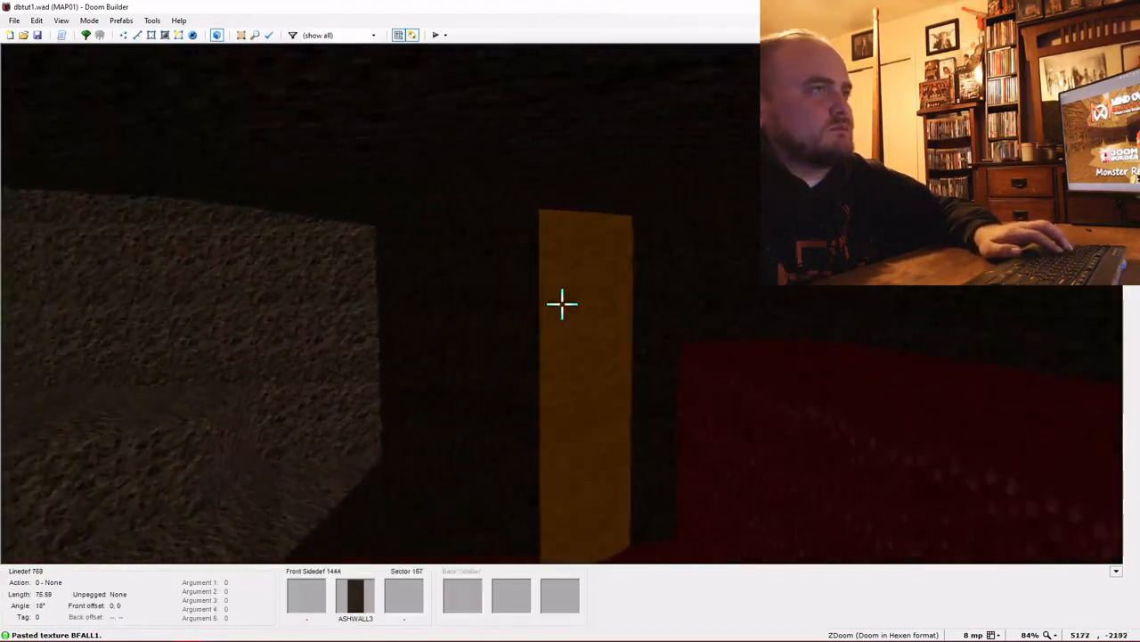
Draw a wider curved sector wrapping around the alcove's far end and raise its floor to -96
{"action": "key", "text": "w"}
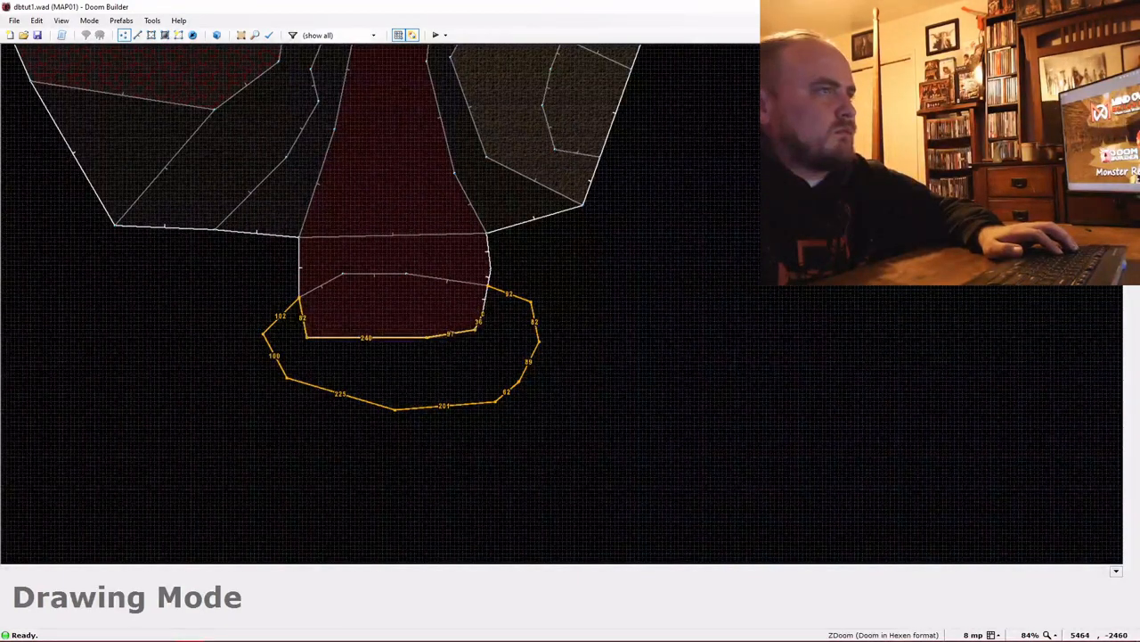
{"action": "left_click", "coordinate": [488, 285]}
{"action": "key", "text": "w"}
{"action": "key", "text": "d"}
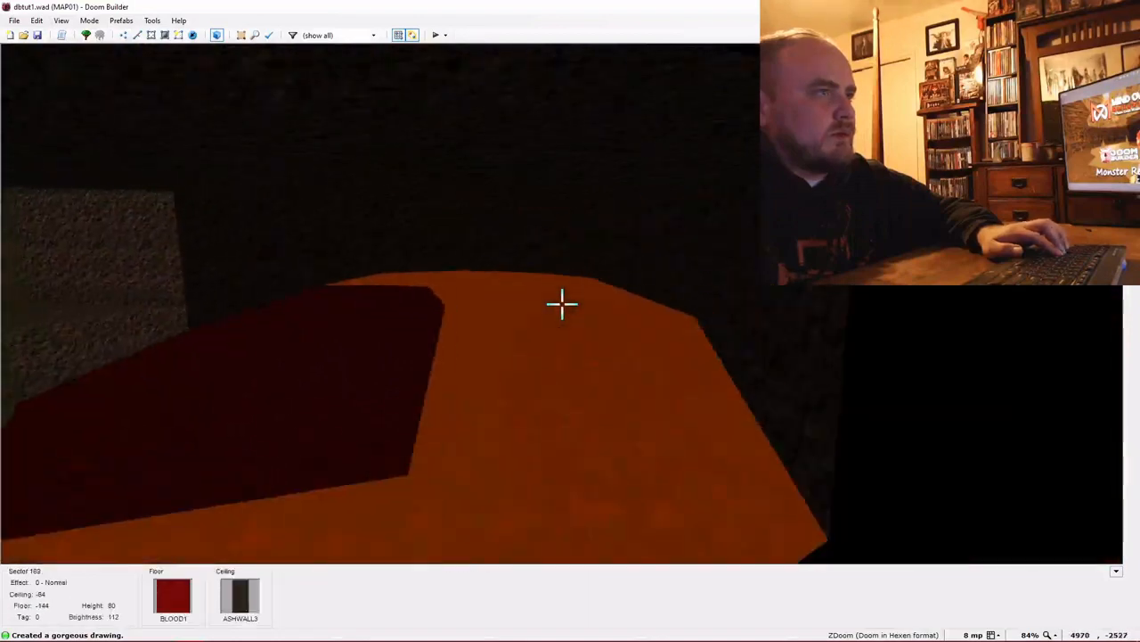
{"action": "scroll", "coordinate": [563, 304], "scroll_direction": "up", "scroll_amount": 5}
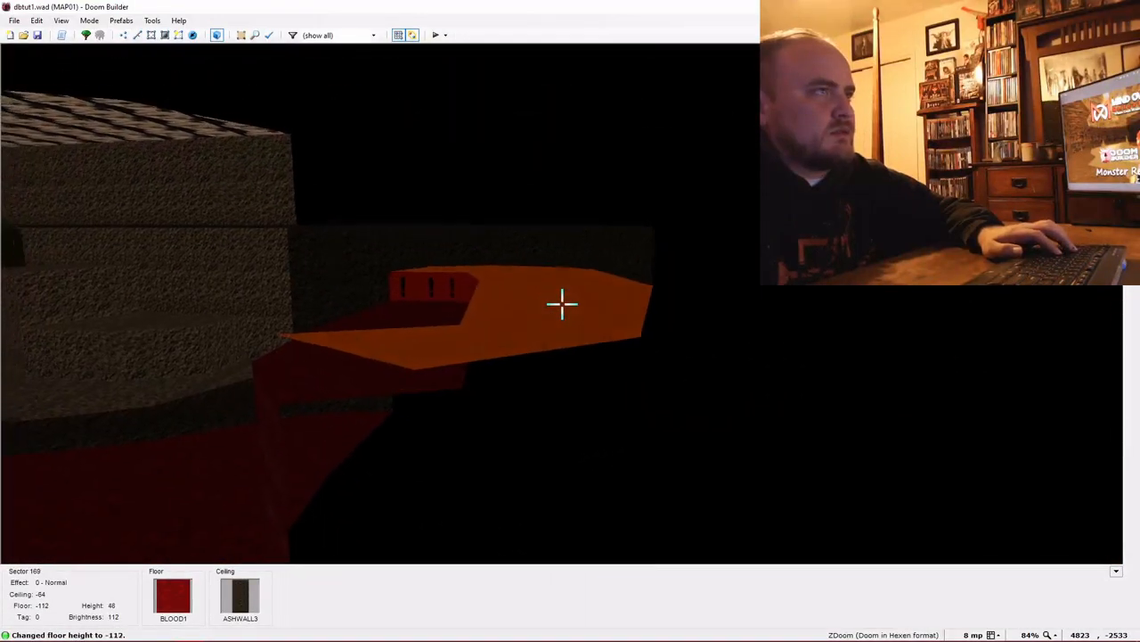
{"action": "scroll", "coordinate": [562, 303], "scroll_direction": "up", "scroll_amount": 1}
{"action": "key", "text": "e"}
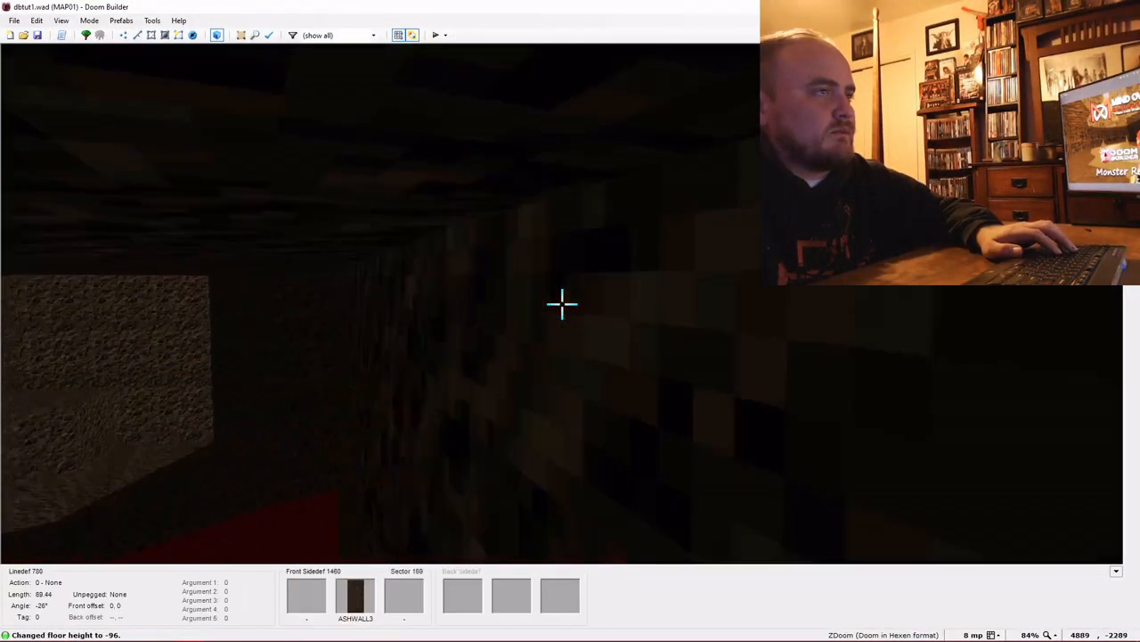
Paste BFALL1 onto the untextured lower faces along the inner edge of the outer curved sector
{"action": "key", "text": "ctrl+v"}
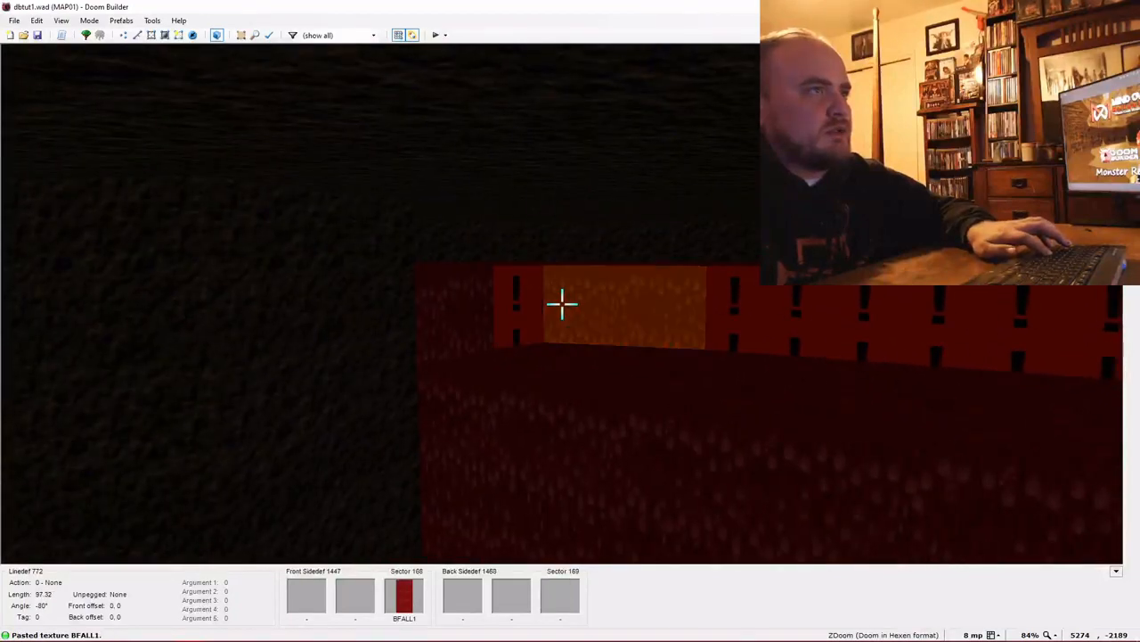
{"action": "key", "text": "ctrl+v"}
{"action": "key", "text": "ctrl+v"}
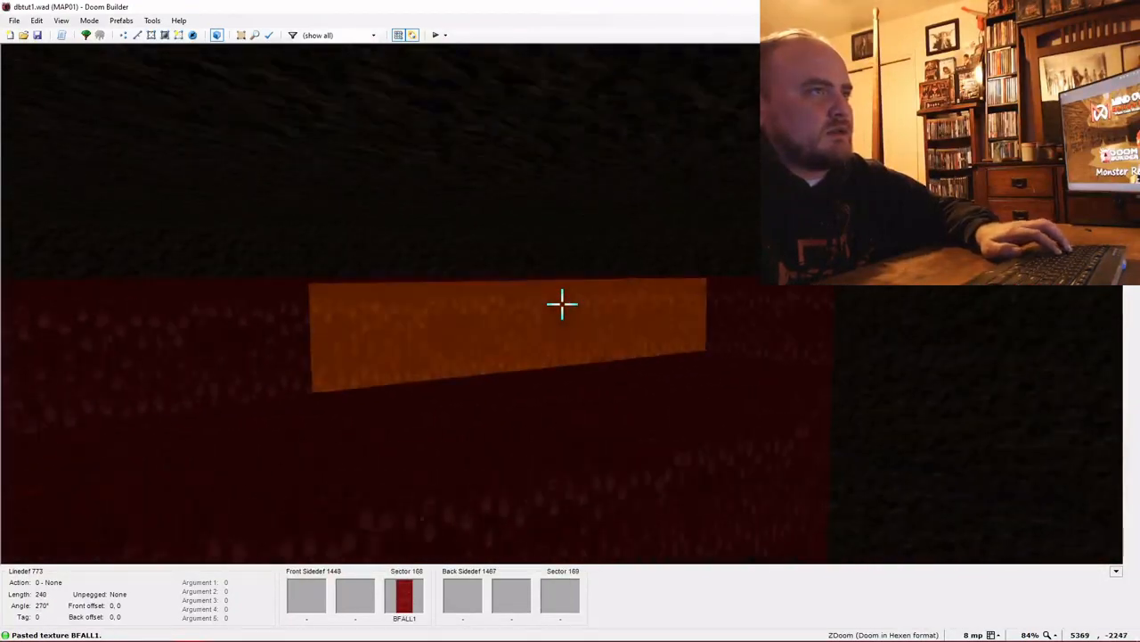
{"action": "key", "text": "w"}
{"action": "key", "text": "w"}
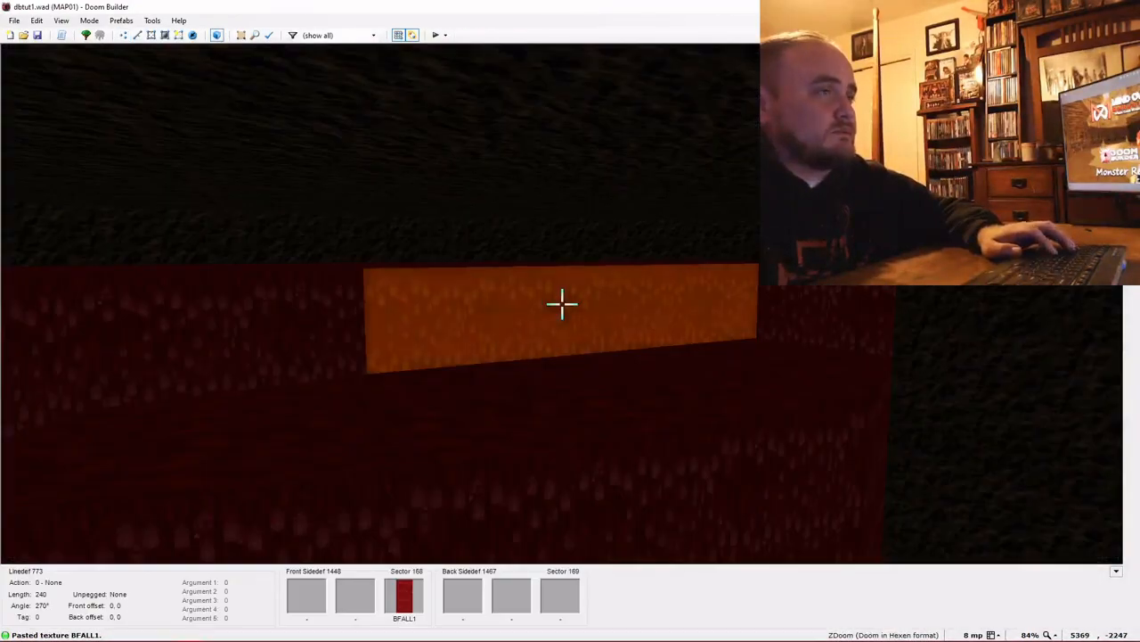
Raise the outer curved sector's ceiling to -40 and set its brightness to 192
{"action": "key", "text": "e"}
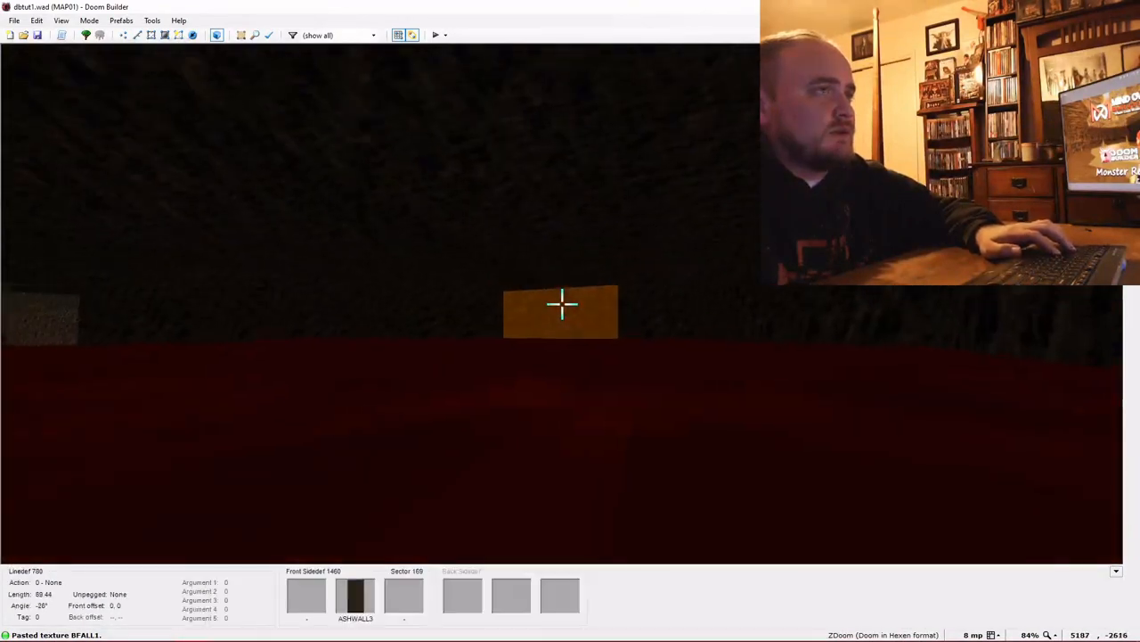
{"action": "scroll", "coordinate": [562, 304], "scroll_direction": "up", "scroll_amount": 3}
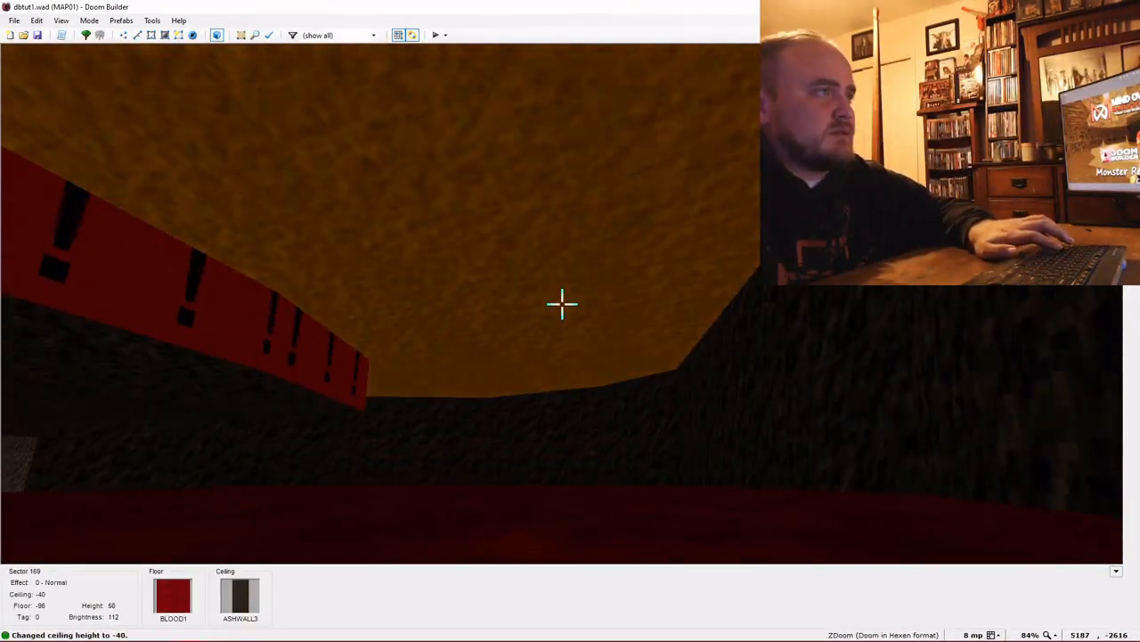
{"action": "scroll", "coordinate": [562, 303], "scroll_direction": "up", "scroll_amount": 3, "text": "ctrl"}
{"action": "scroll", "coordinate": [562, 304], "scroll_direction": "up", "scroll_amount": 3, "text": "ctrl"}
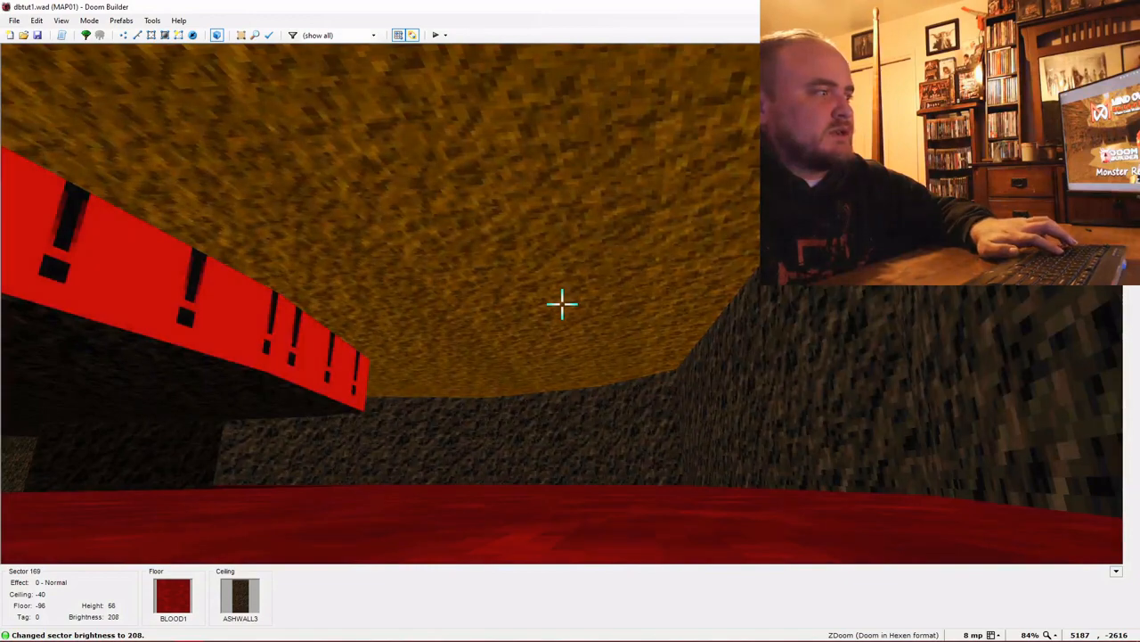
Change the outer curved sector's floor texture to F_SKY1
{"action": "right_click", "coordinate": [562, 304]}
{"action": "left_click", "coordinate": [605, 263]}
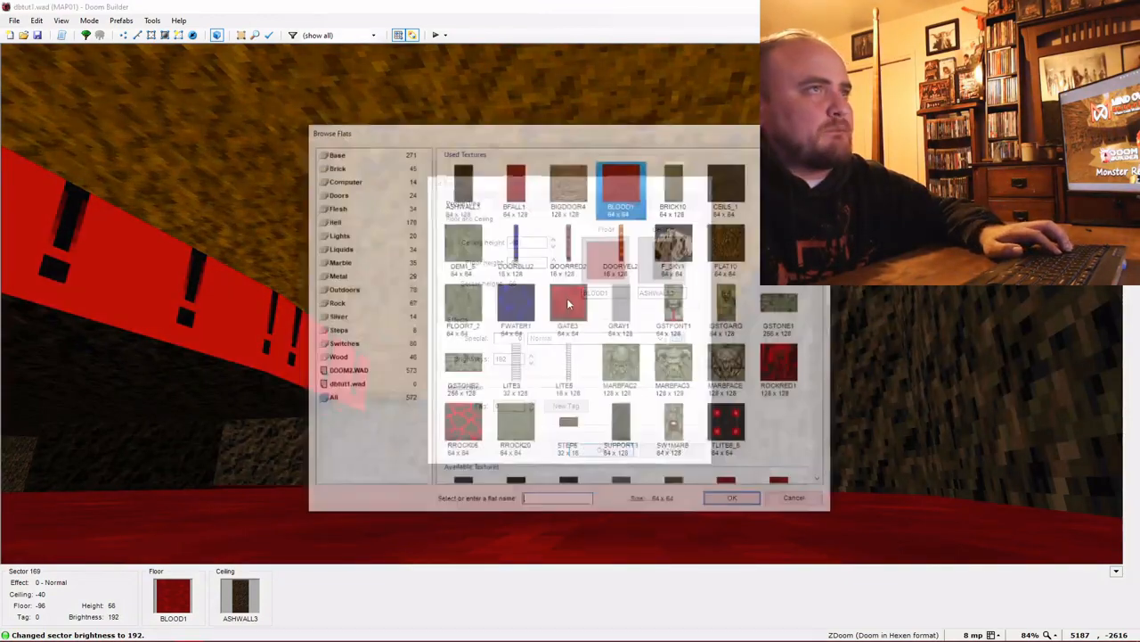
{"action": "double_click", "coordinate": [675, 250]}
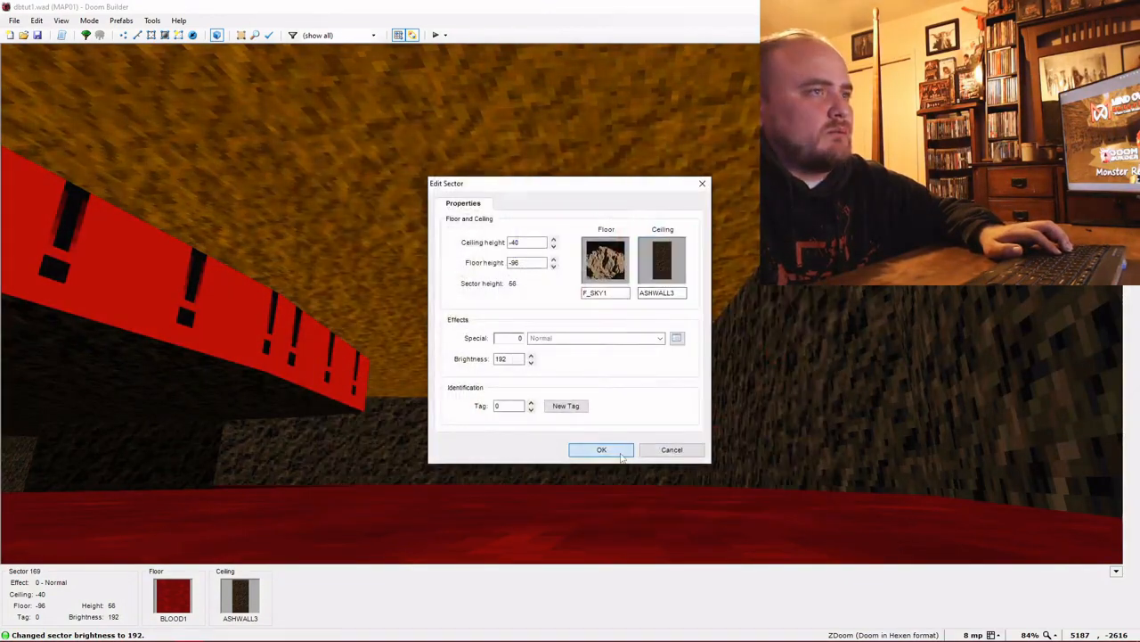
{"action": "left_click", "coordinate": [621, 455]}
{"action": "key", "text": "w"}
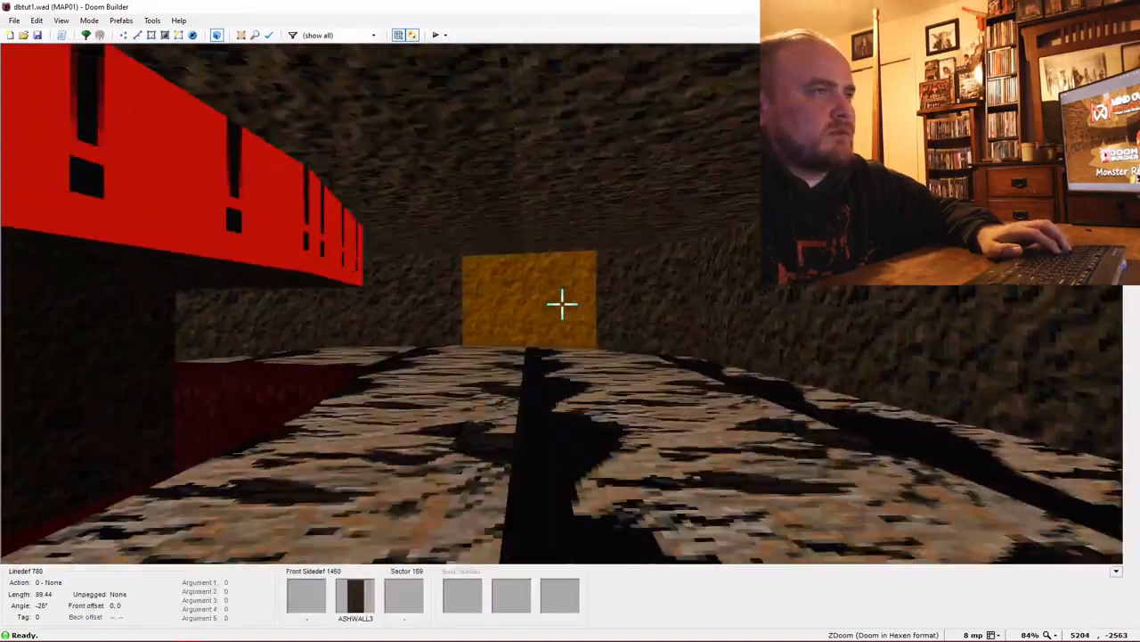
Set the outer curved sector's ceiling texture to F_SKY1 and paste ASHWALL3 onto its floor
{"action": "right_click", "coordinate": [562, 304]}
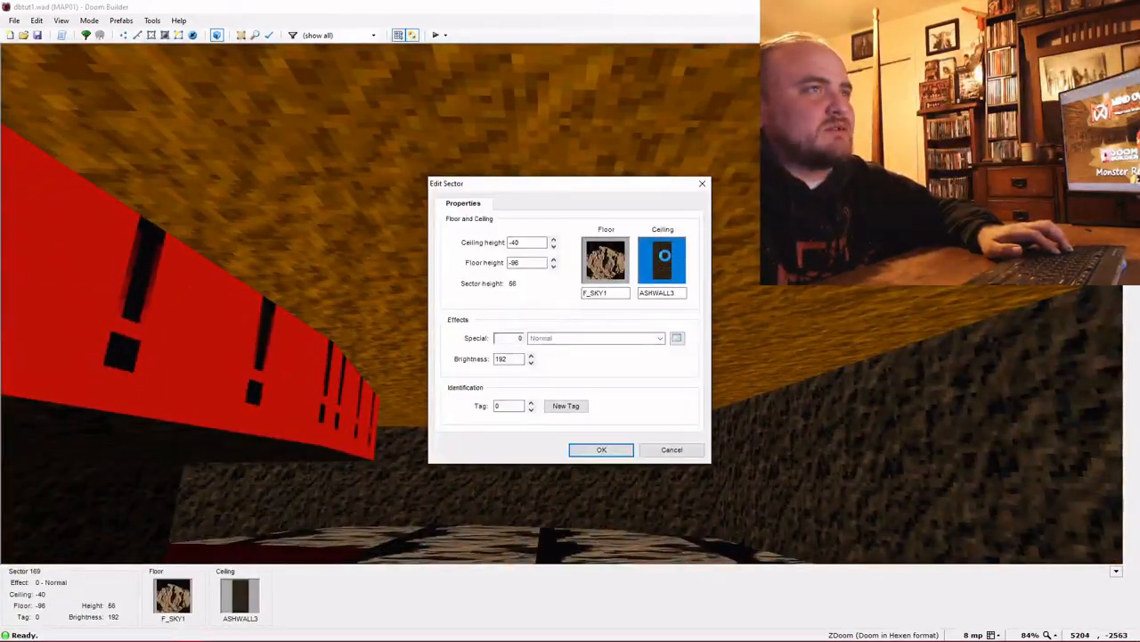
{"action": "left_click", "coordinate": [664, 256]}
{"action": "double_click", "coordinate": [679, 245]}
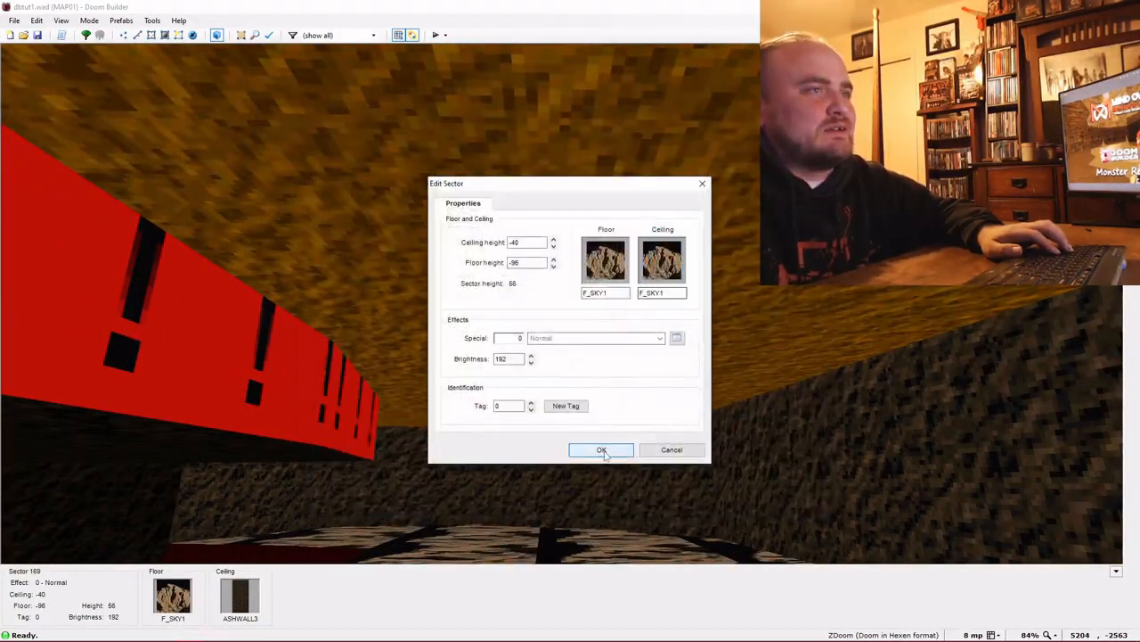
{"action": "left_click", "coordinate": [603, 450]}
{"action": "key", "text": "ctrl+v"}
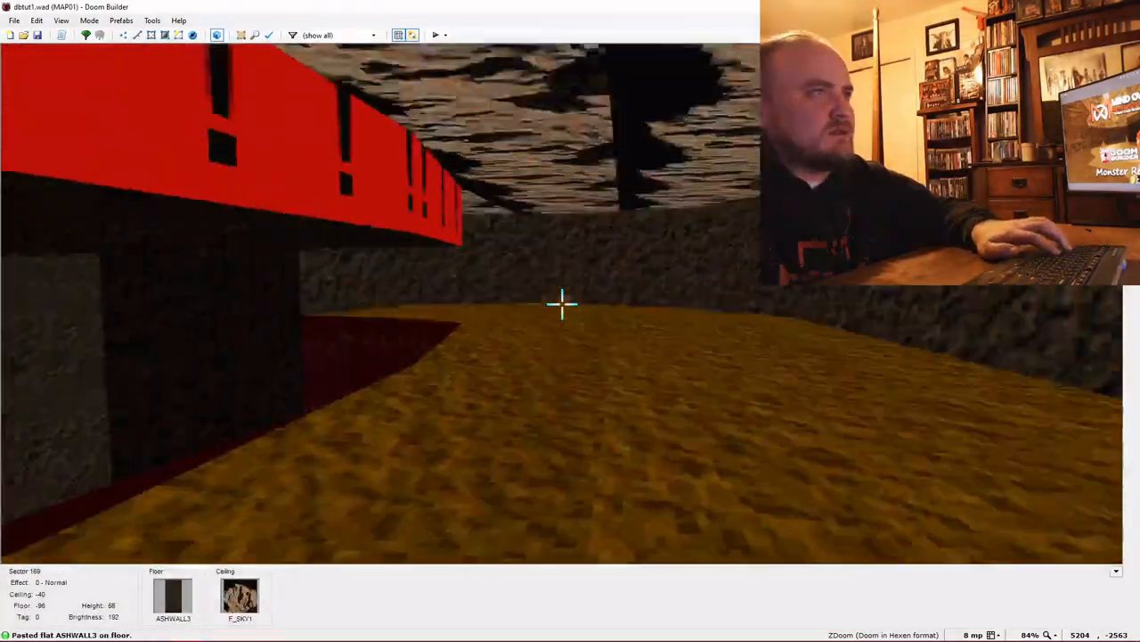
{"action": "key", "text": "d"}
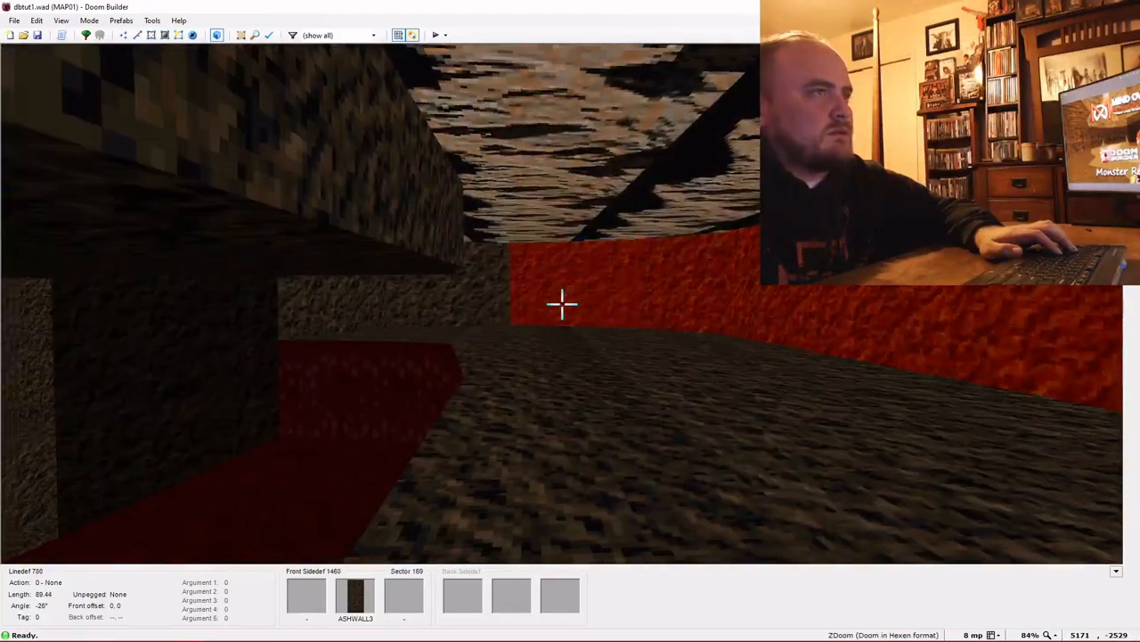
Limit the wall selection to the rear walls of the sky-ceiling sector and open their linedef properties
{"action": "left_click", "coordinate": [562, 304]}
{"action": "key", "text": "f"}
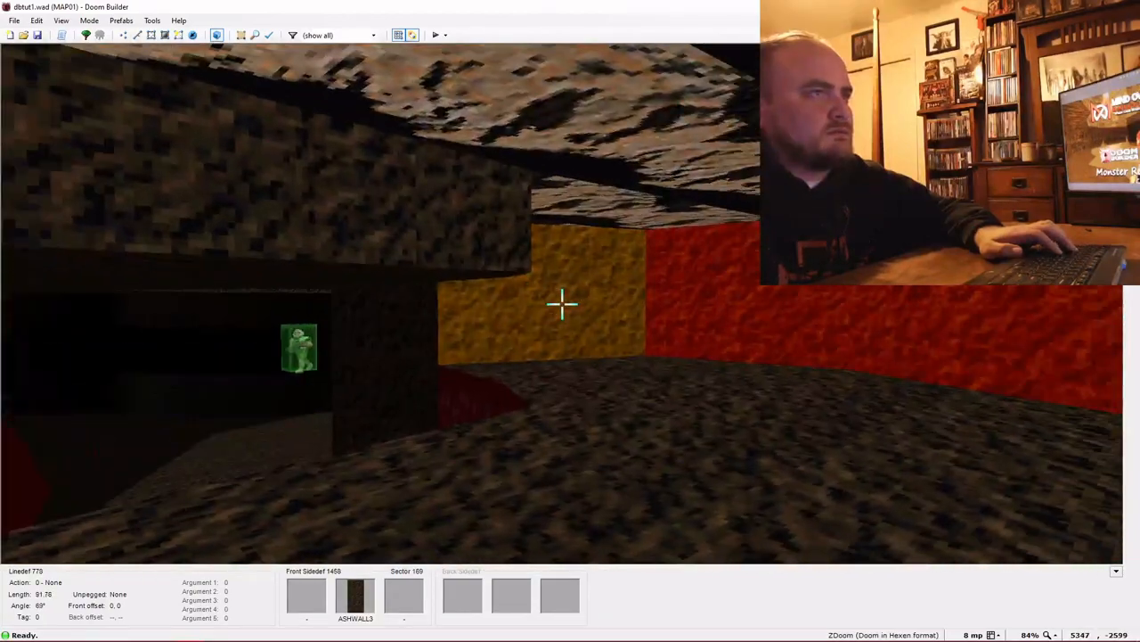
{"action": "left_click", "coordinate": [562, 304]}
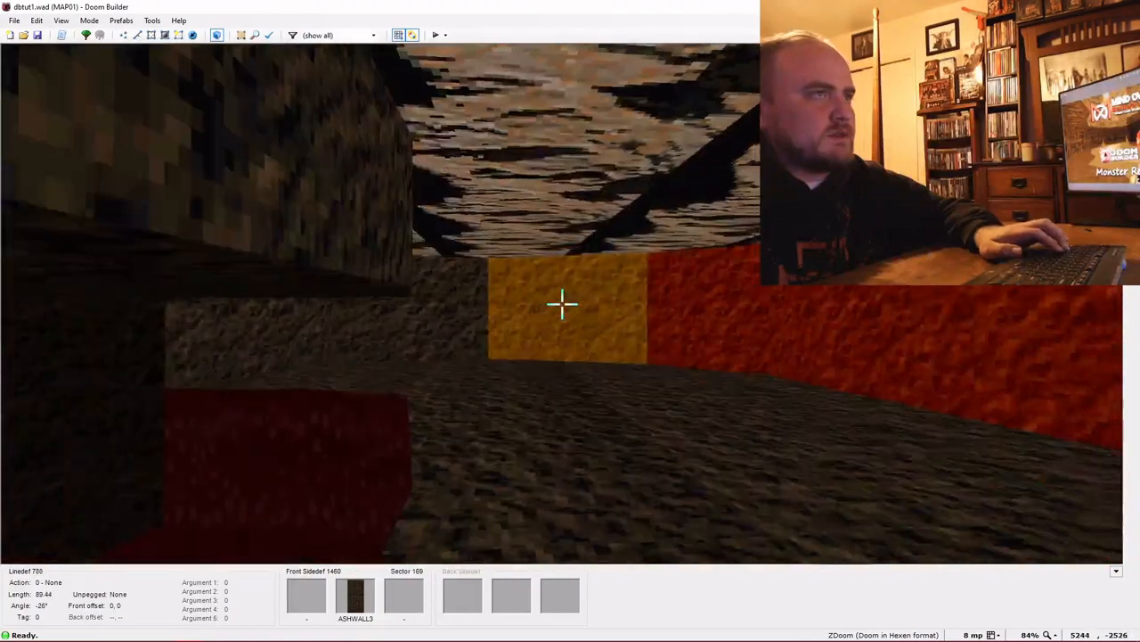
{"action": "left_click", "coordinate": [563, 304]}
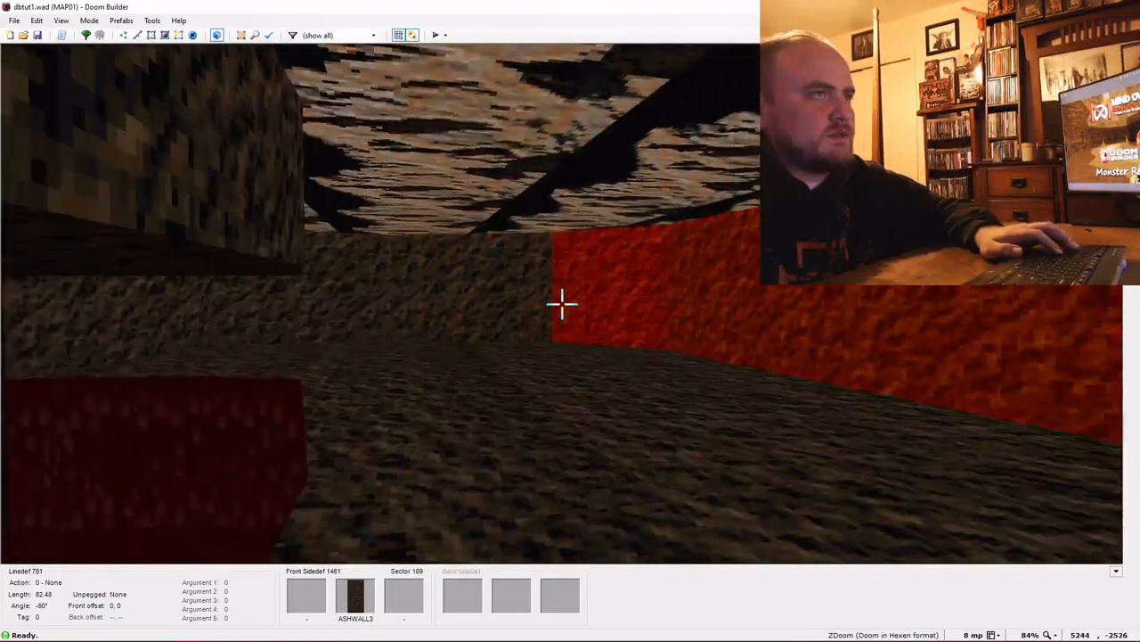
{"action": "key", "text": "s"}
{"action": "key", "text": "e"}
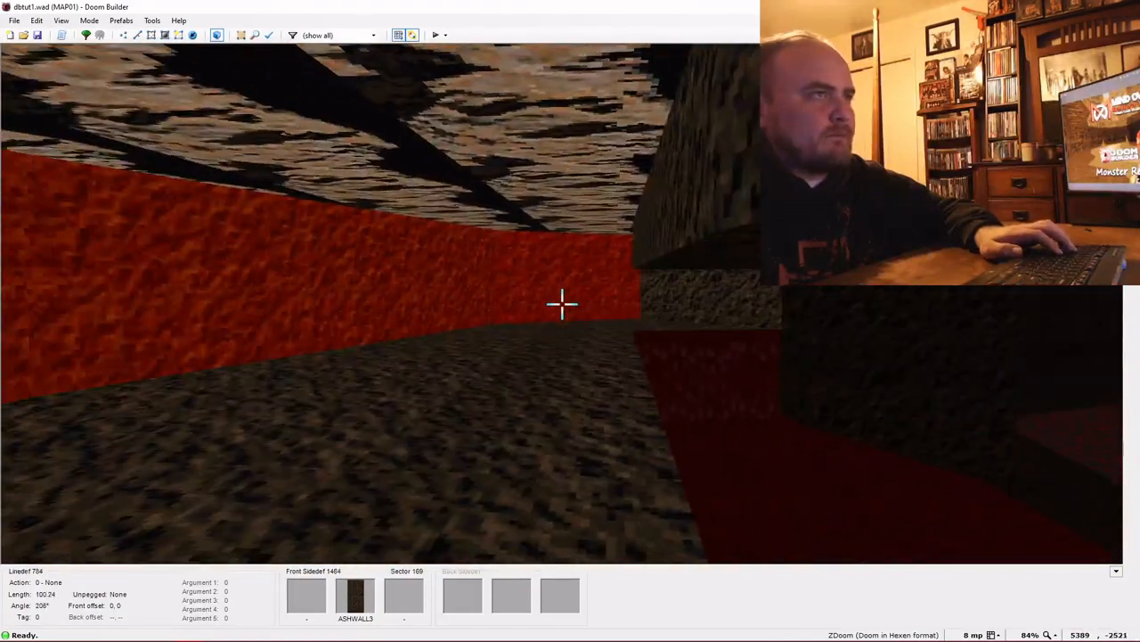
{"action": "left_click", "coordinate": [562, 304]}
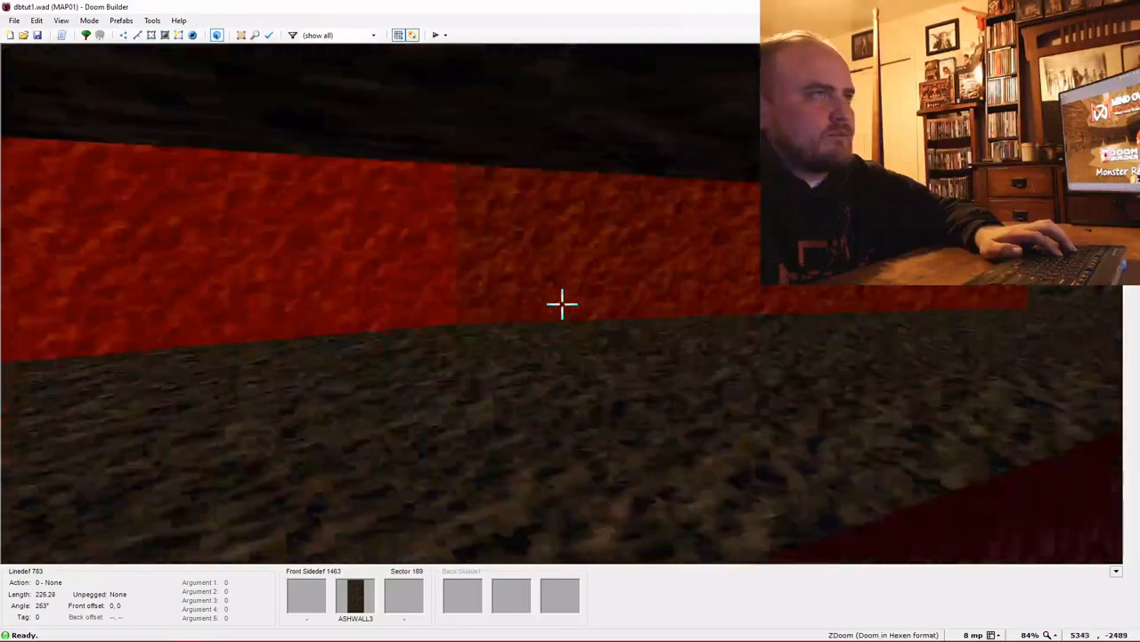
{"action": "key", "text": "d"}
{"action": "key", "text": "e"}
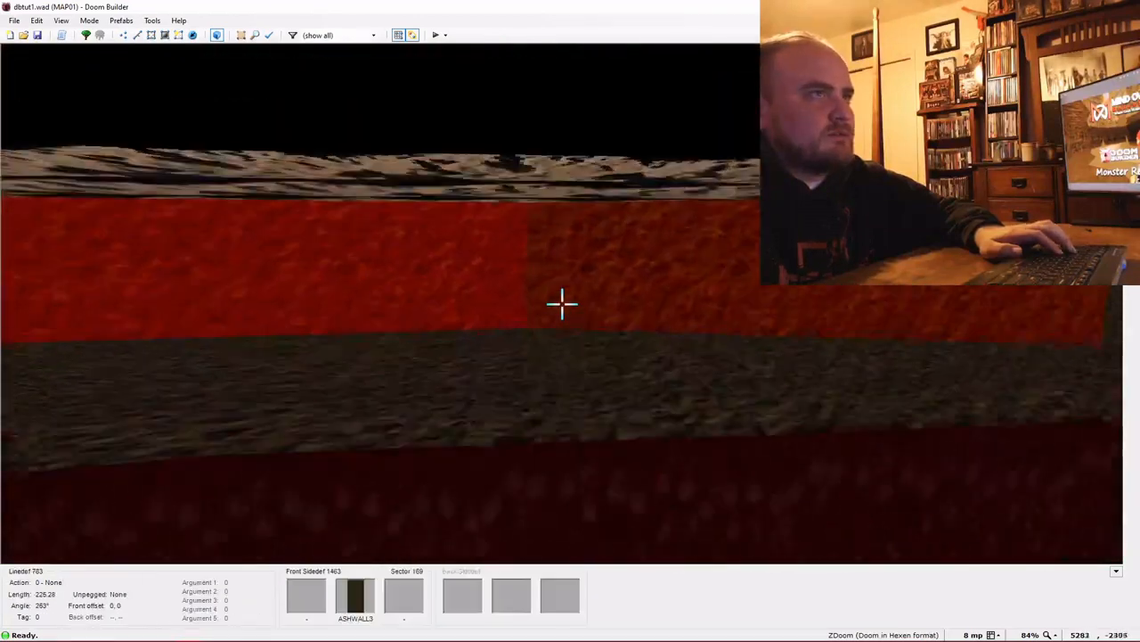
{"action": "right_click", "coordinate": [563, 304]}
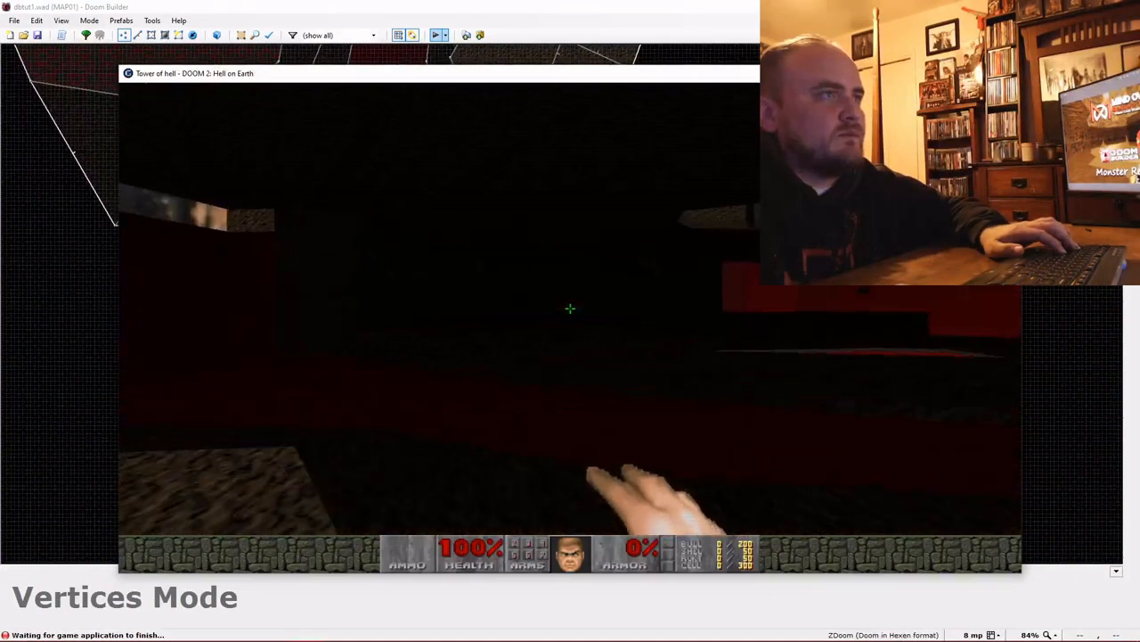
Walk through the dark cave in the playtest and examine the bloodfall and sky-lit alcove from the channel
{"action": "key", "text": "Left"}
{"action": "key", "text": "Up"}
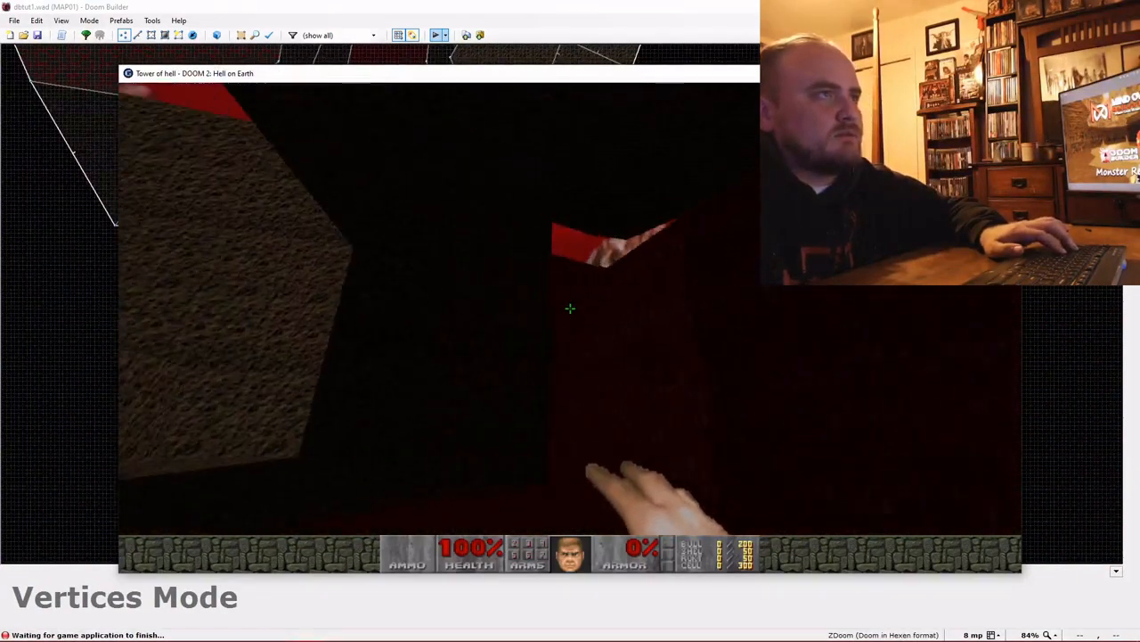
{"action": "key", "text": "Up"}
{"action": "key", "text": "Left"}
{"action": "key", "text": "Right"}
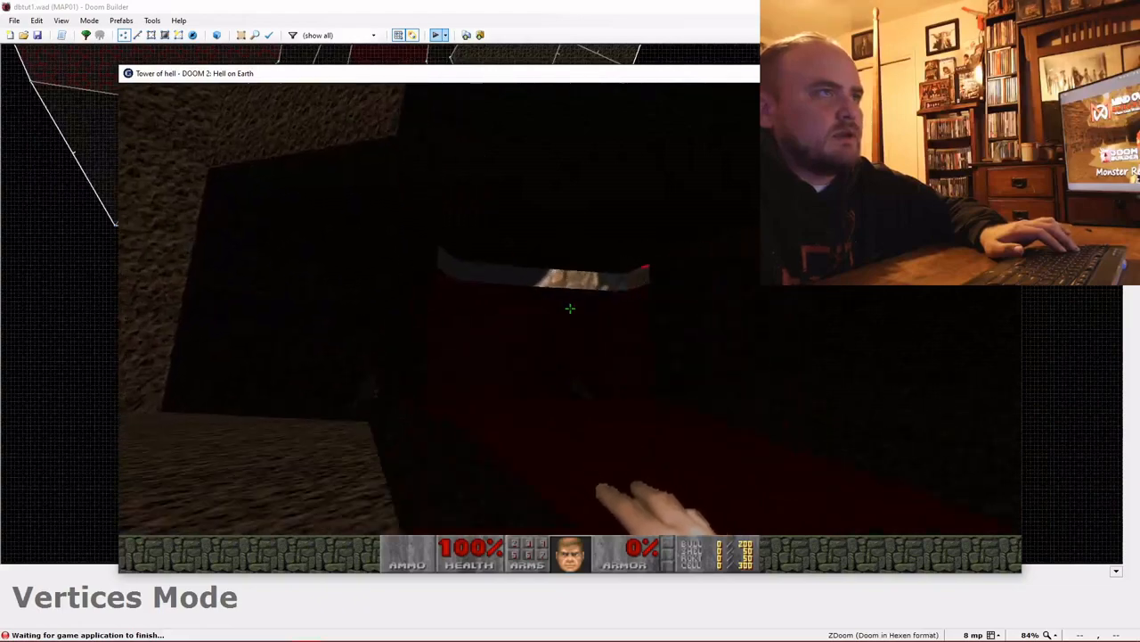
{"action": "key", "text": "Up"}
{"action": "key", "text": "w"}
Fight the attacking monsters with bare fists along the rocky ledge
{"action": "left_click", "coordinate": [570, 309]}
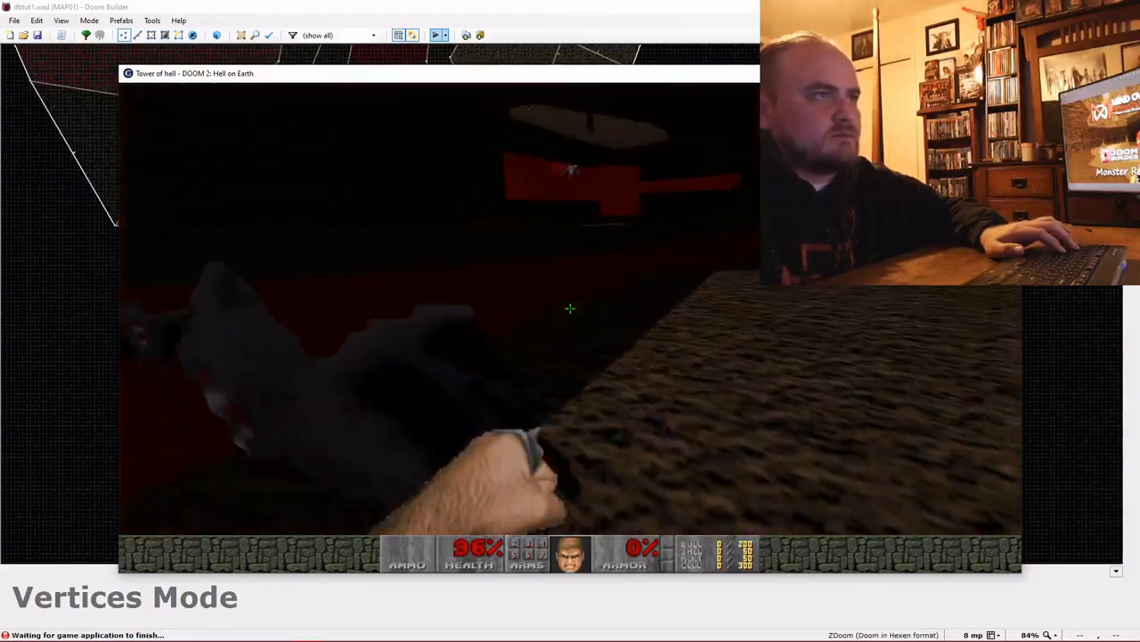
{"action": "key", "text": "Up"}
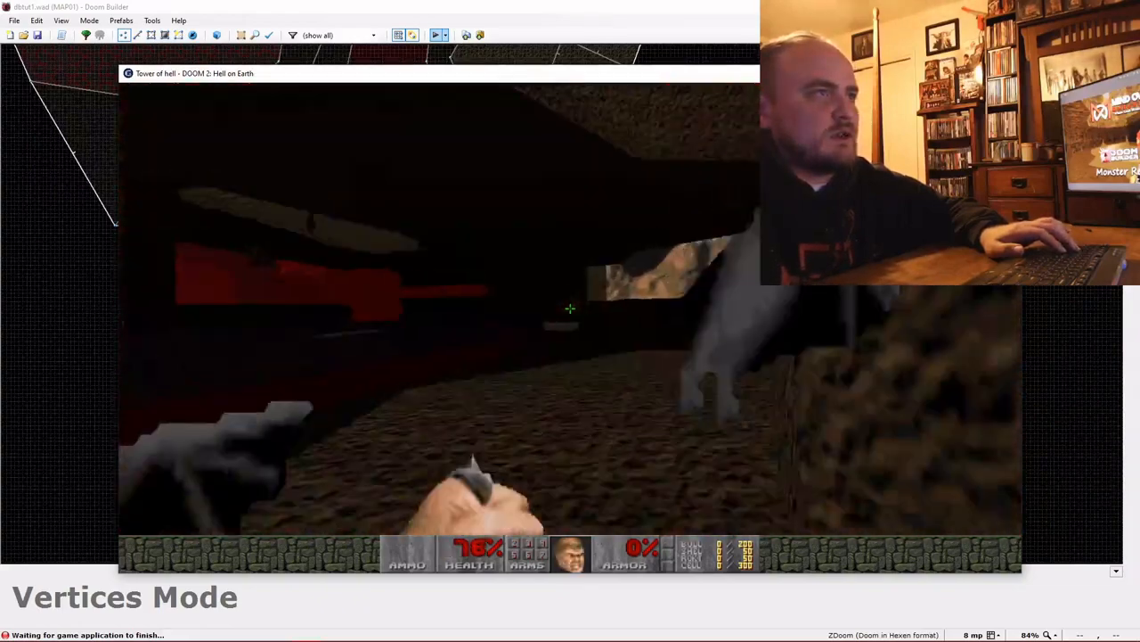
{"action": "key", "text": "Left"}
{"action": "key", "text": "Right"}
{"action": "key", "text": "Left"}
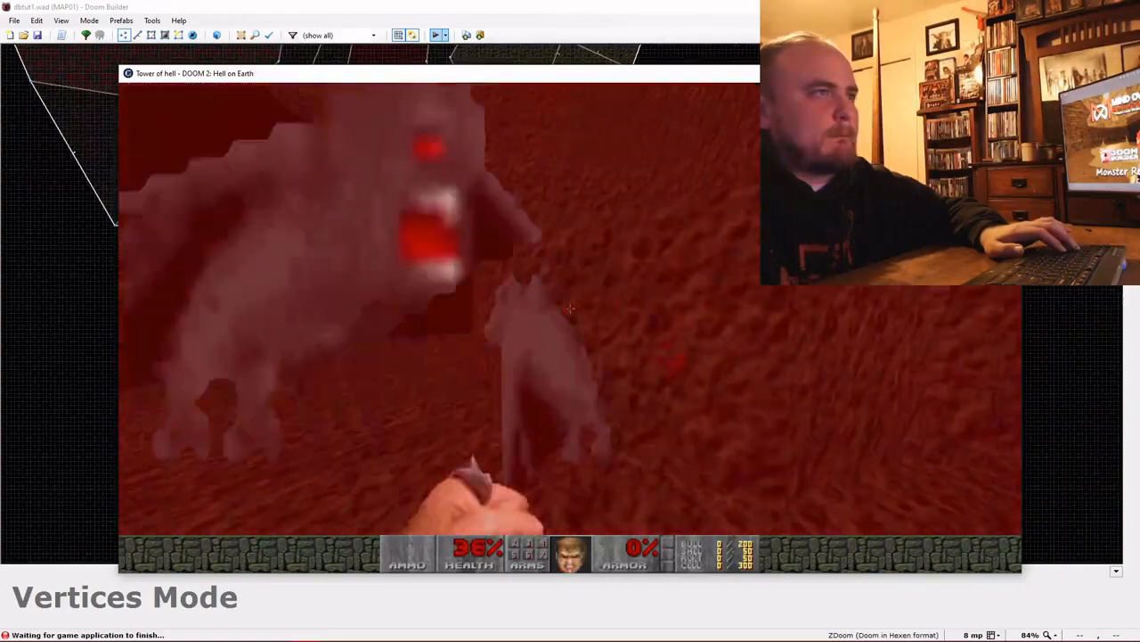
{"action": "key", "text": "ctrl"}
{"action": "key", "text": "Left"}
{"action": "key", "text": "Left"}
{"action": "key", "text": "ctrl"}
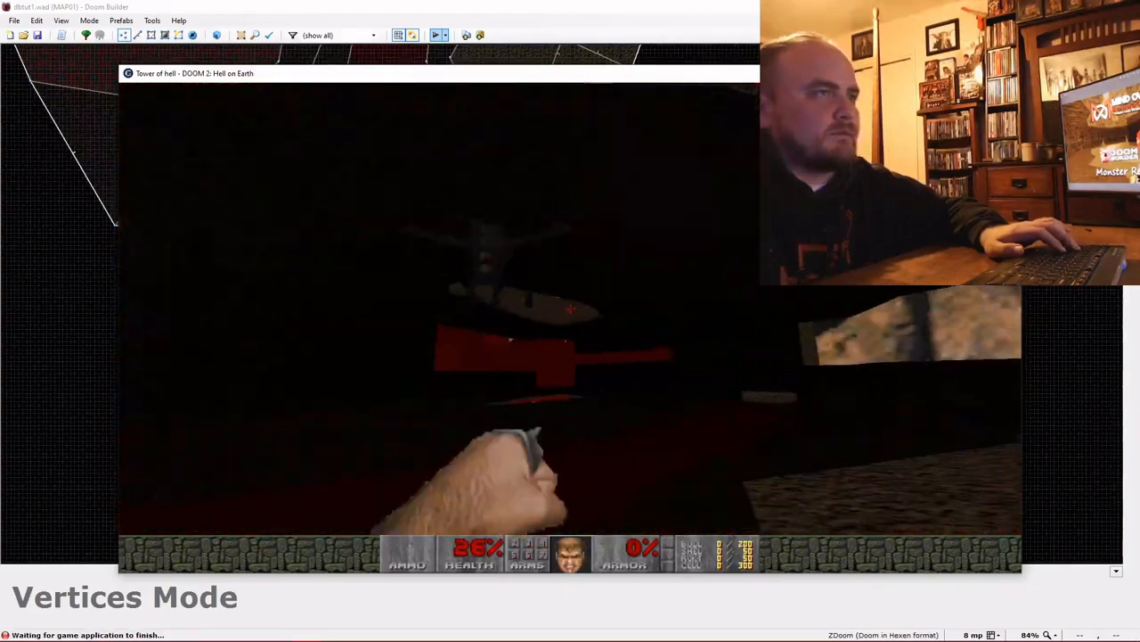
Run to the dead marine in the blood pool, pick up the Colt45 and shoot at the approaching monster
{"action": "key", "text": "Up"}
{"action": "key", "text": "Up"}
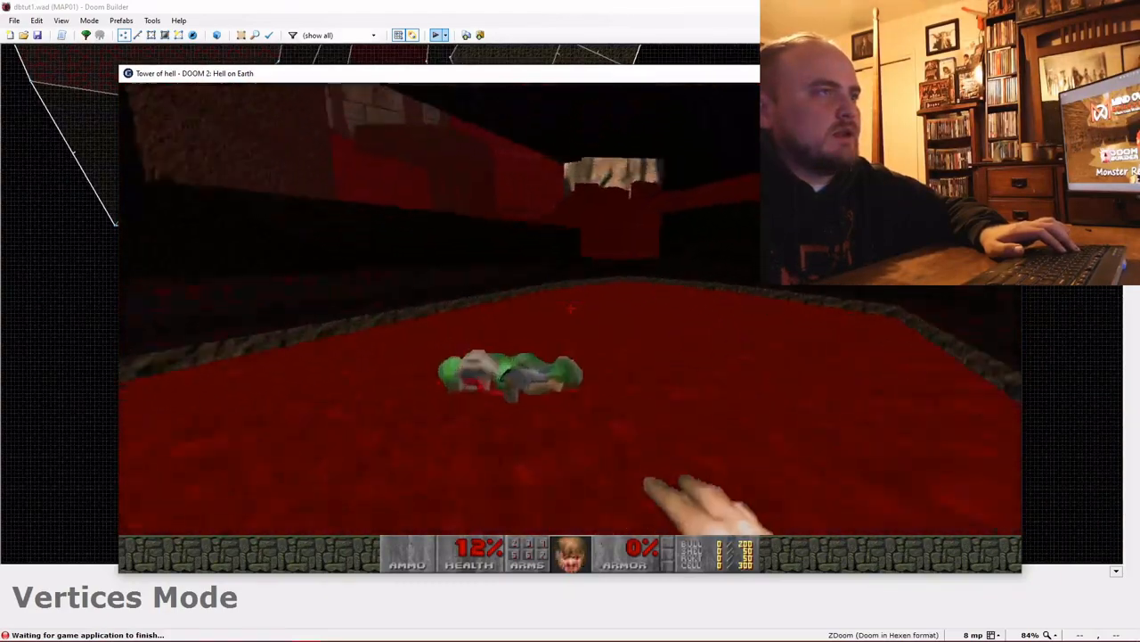
{"action": "key", "text": "Right"}
{"action": "key", "text": "ctrl"}
{"action": "key", "text": "Up"}
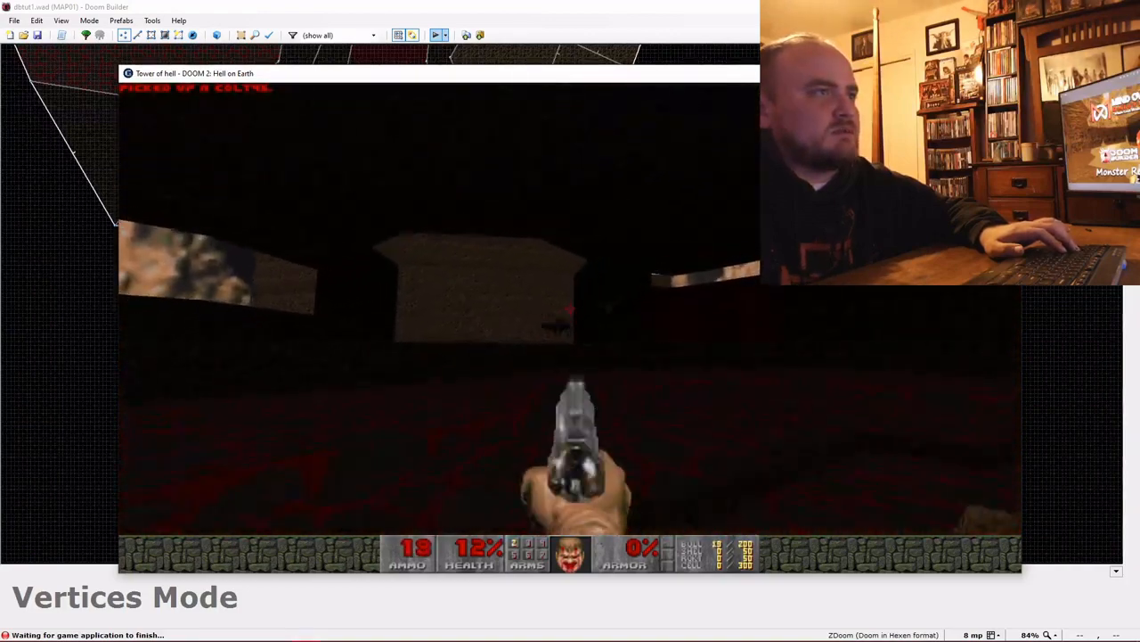
{"action": "key", "text": "ctrl"}
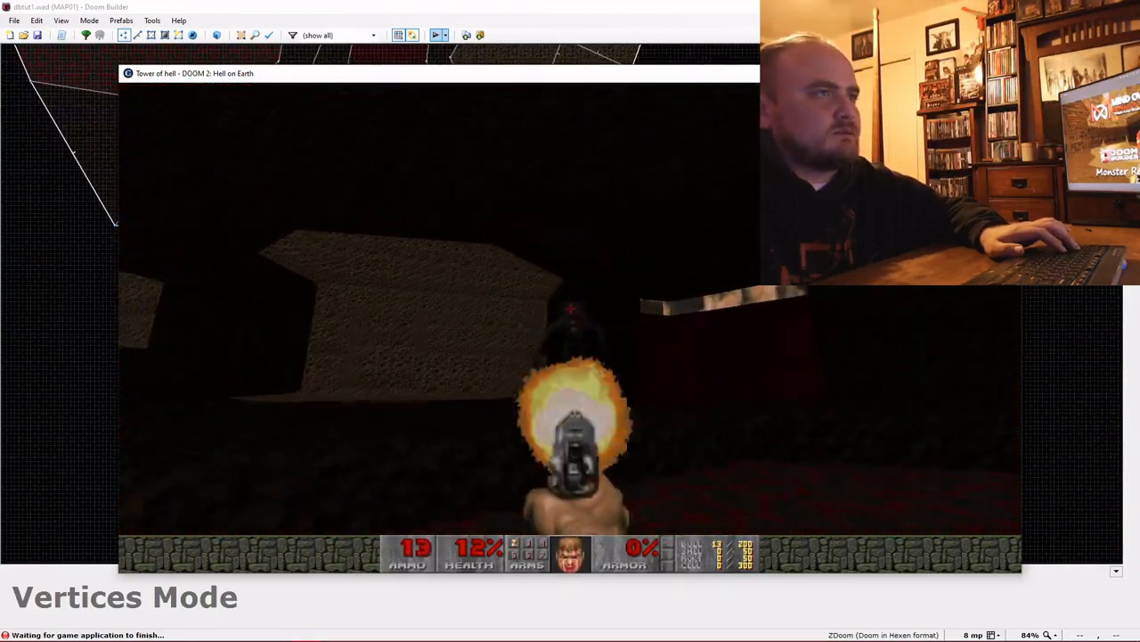
{"action": "key", "text": "Left"}
{"action": "key", "text": "Left"}
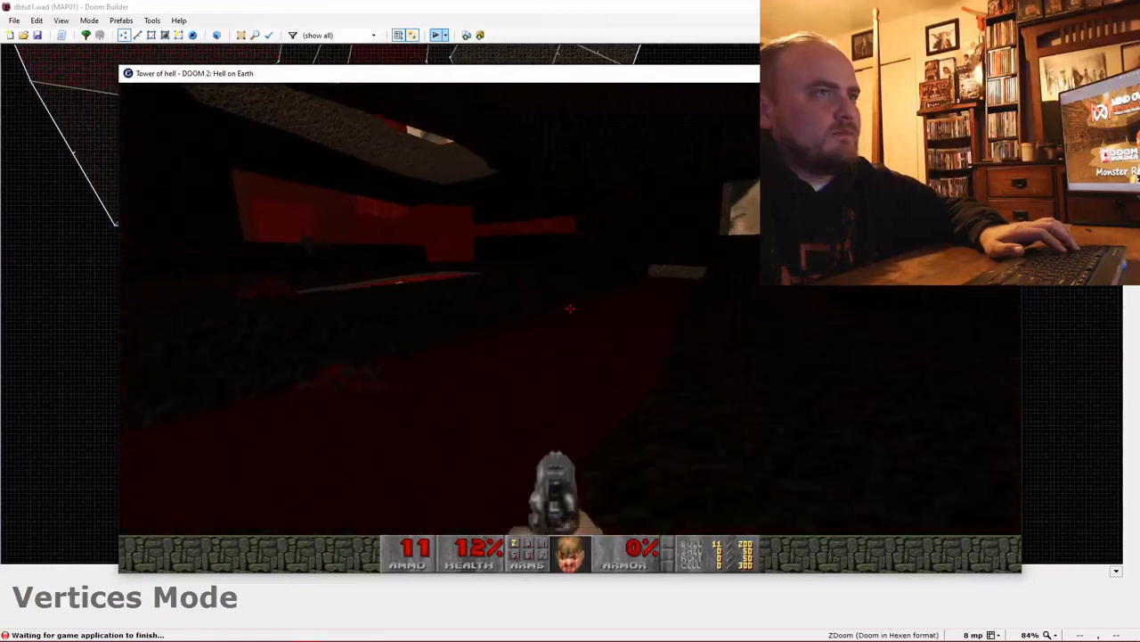
Quit the playtest and return to the map editor
{"action": "key", "text": "Escape"}
{"action": "key", "text": "Up"}
{"action": "key", "text": "Return"}
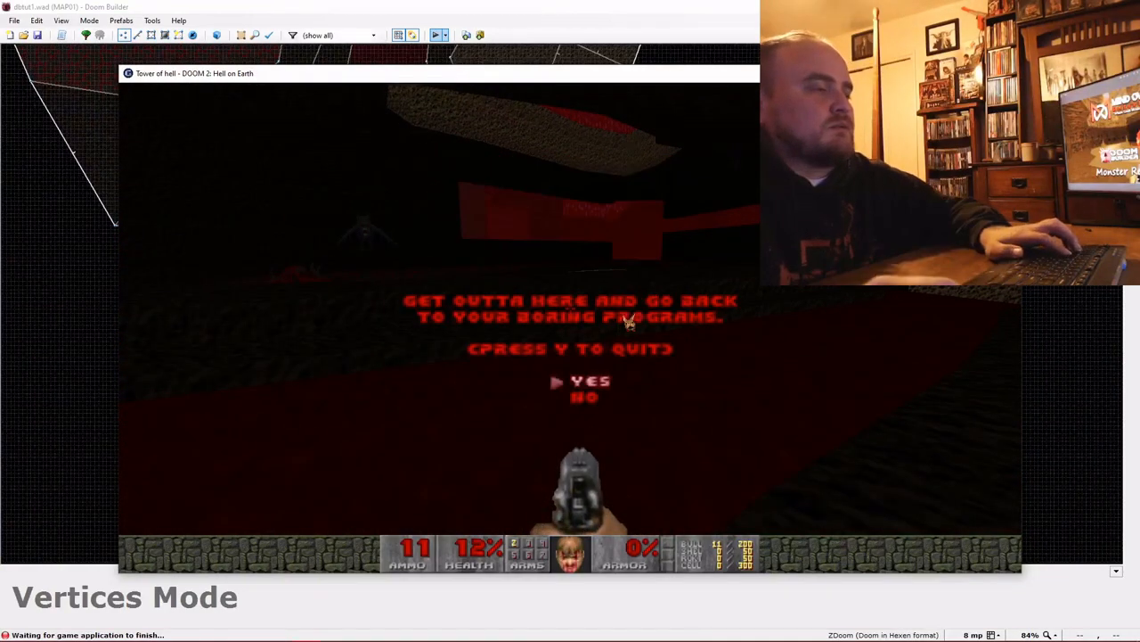
{"action": "key", "text": "Return"}
Inspect the southern alcove in 3D, try a higher ceiling on its BLOOD1-floored sector, and restore it to -64
{"action": "key", "text": "t"}
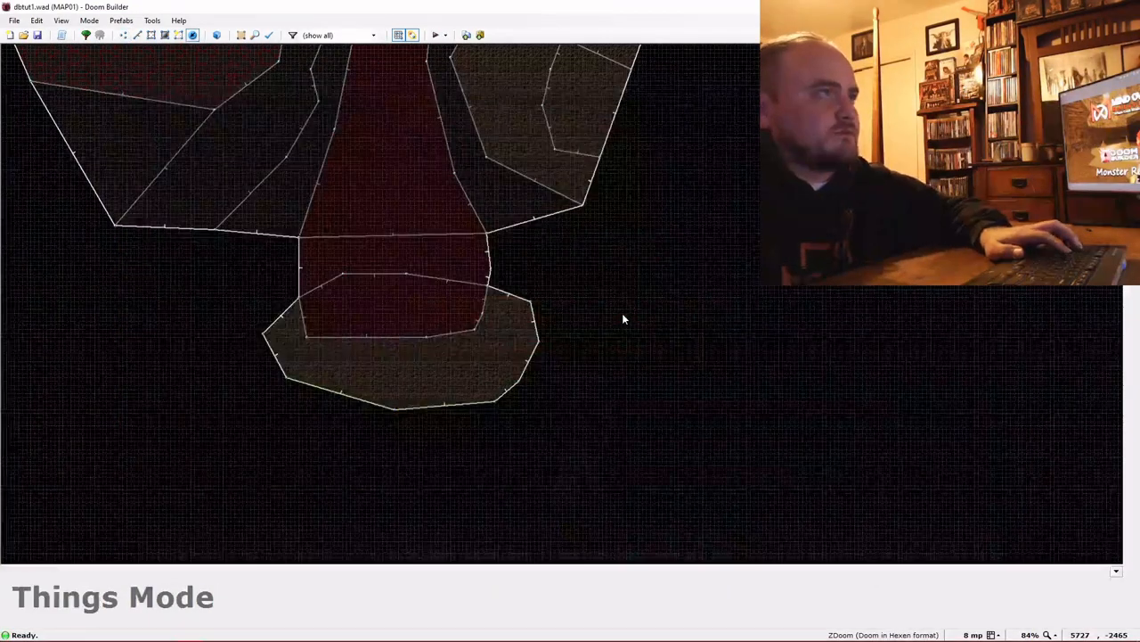
{"action": "key", "text": "w"}
{"action": "key", "text": "e"}
{"action": "key", "text": "e"}
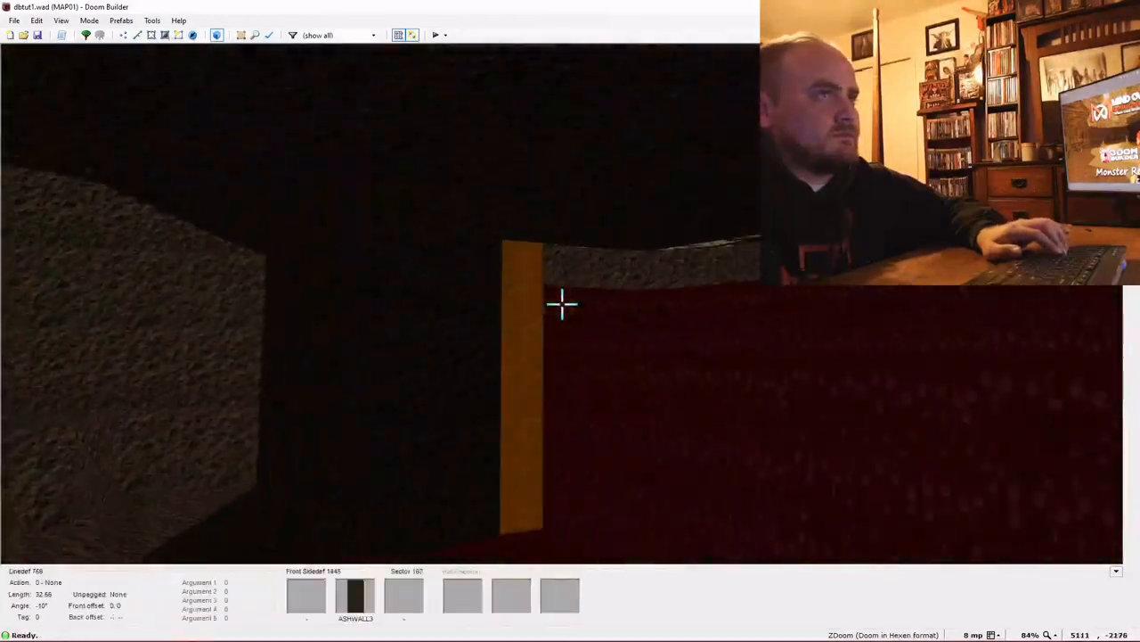
{"action": "key", "text": "e"}
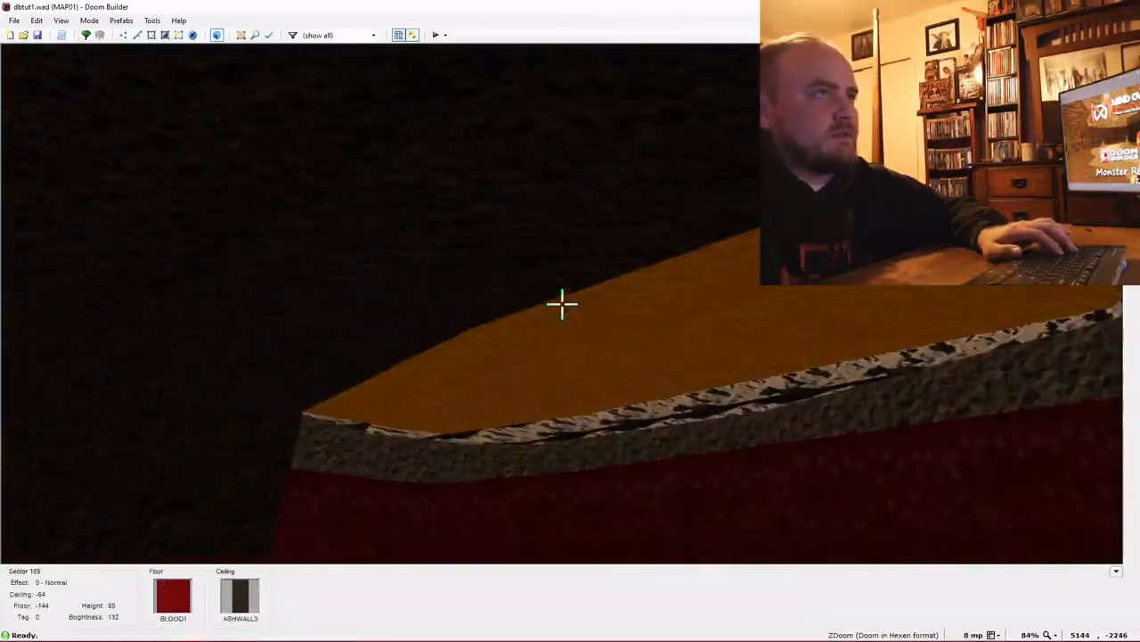
{"action": "scroll", "coordinate": [562, 304], "scroll_direction": "up", "scroll_amount": 1}
{"action": "scroll", "coordinate": [563, 304], "scroll_direction": "down", "scroll_amount": 1}
{"action": "key", "text": "e"}
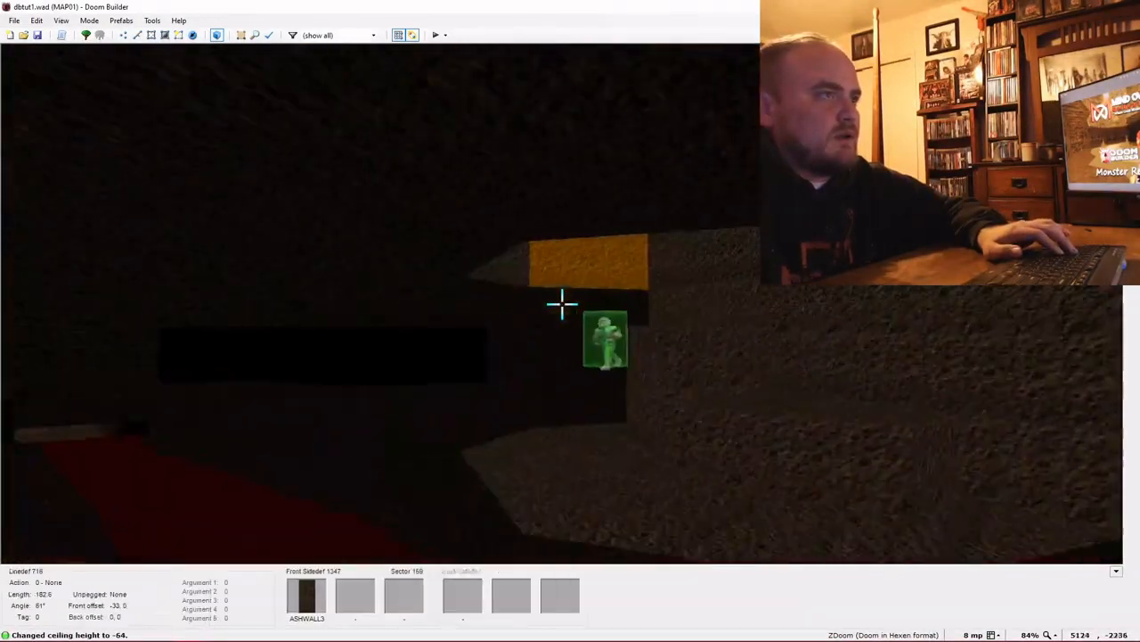
Move the dead marine from the blood pool into the blood channel, and the Player 1 start onto the eastern ledge's inner tier
{"action": "key", "text": "w"}
{"action": "key", "text": "Up"}
{"action": "key", "text": "Up"}
{"action": "key", "text": "Up"}
{"action": "key", "text": "Up"}
{"action": "key", "text": "Up"}
{"action": "key", "text": "Up"}
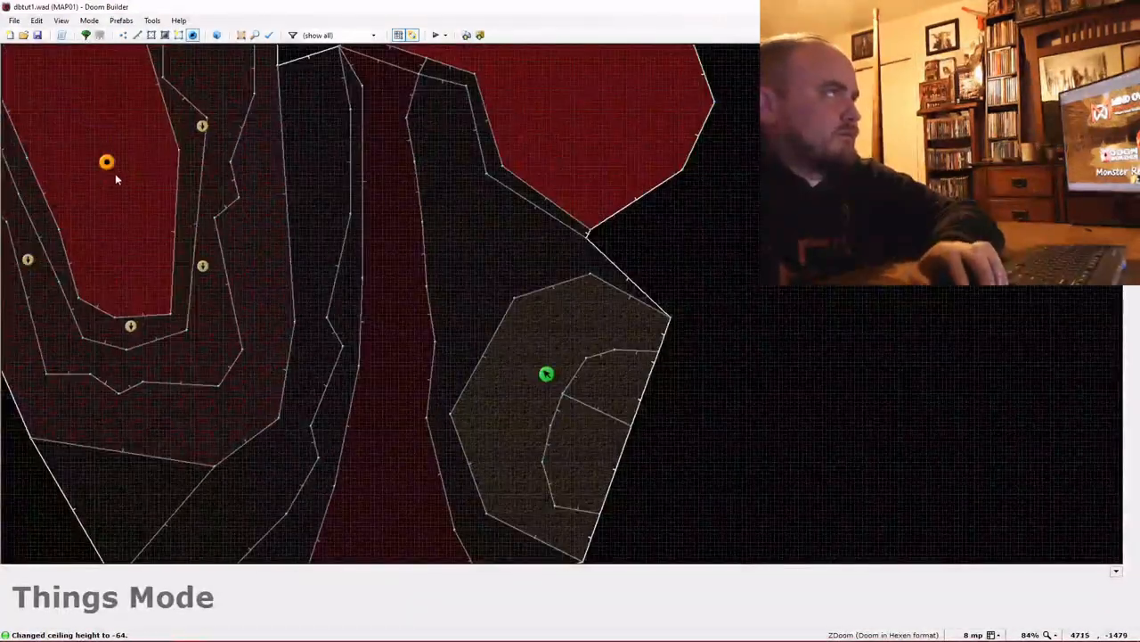
{"action": "left_click_drag", "start_coordinate": [107, 164], "coordinate": [356, 347]}
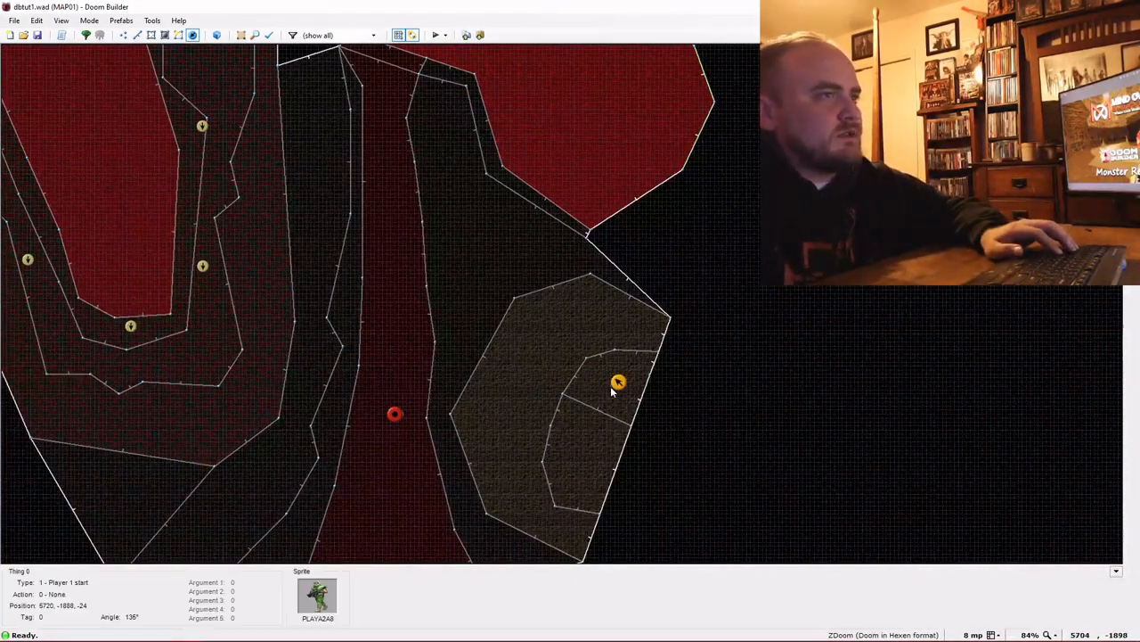
Raise the Player 1 start's thing height to 176 in the 3D view
{"action": "key", "text": "w"}
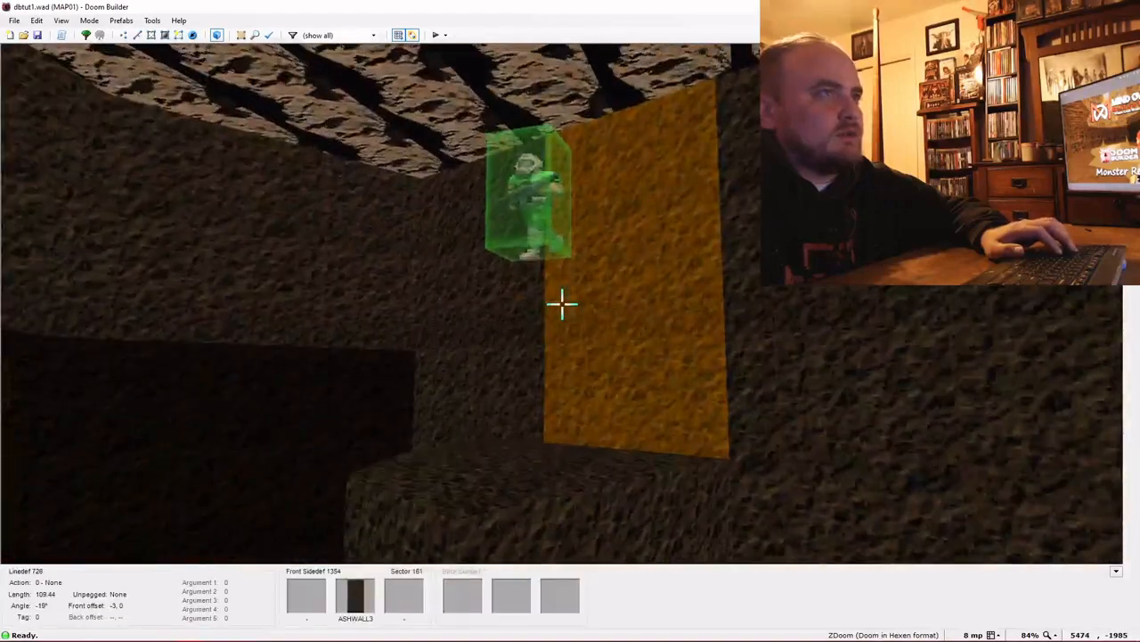
{"action": "scroll", "coordinate": [562, 303], "scroll_direction": "up", "scroll_amount": 2}
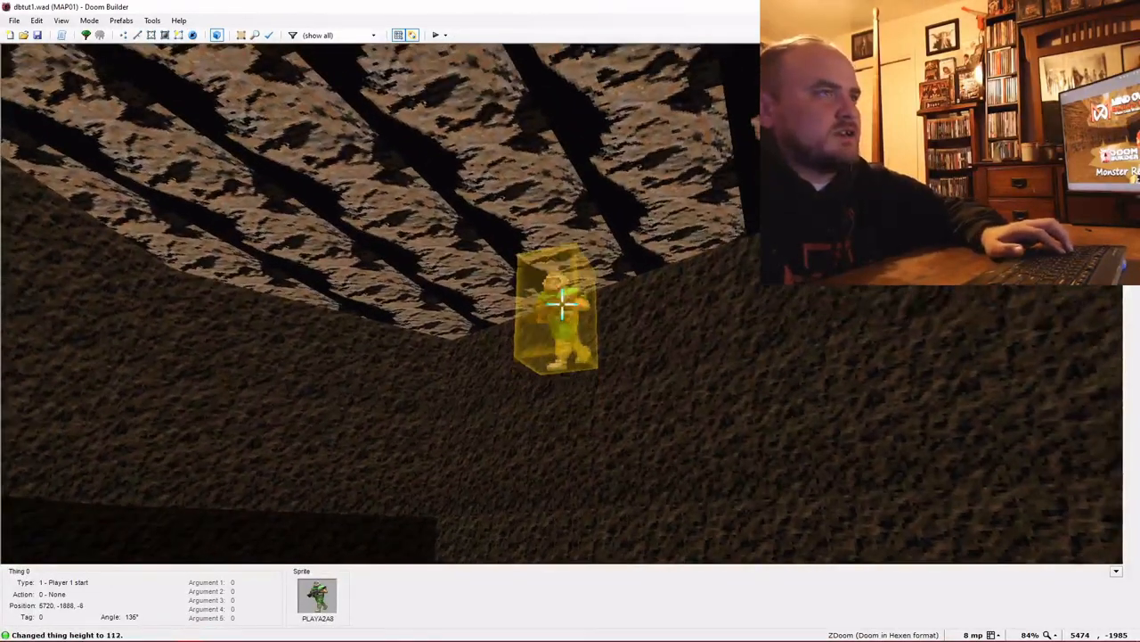
{"action": "scroll", "coordinate": [562, 303], "scroll_direction": "up", "scroll_amount": 8}
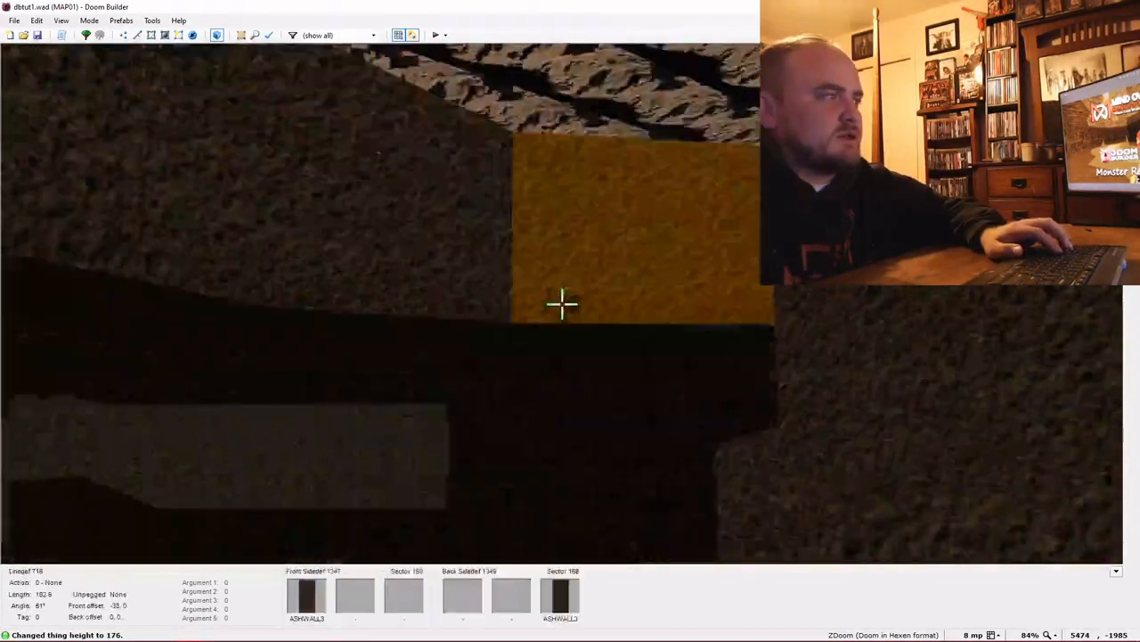
{"action": "key", "text": "w"}
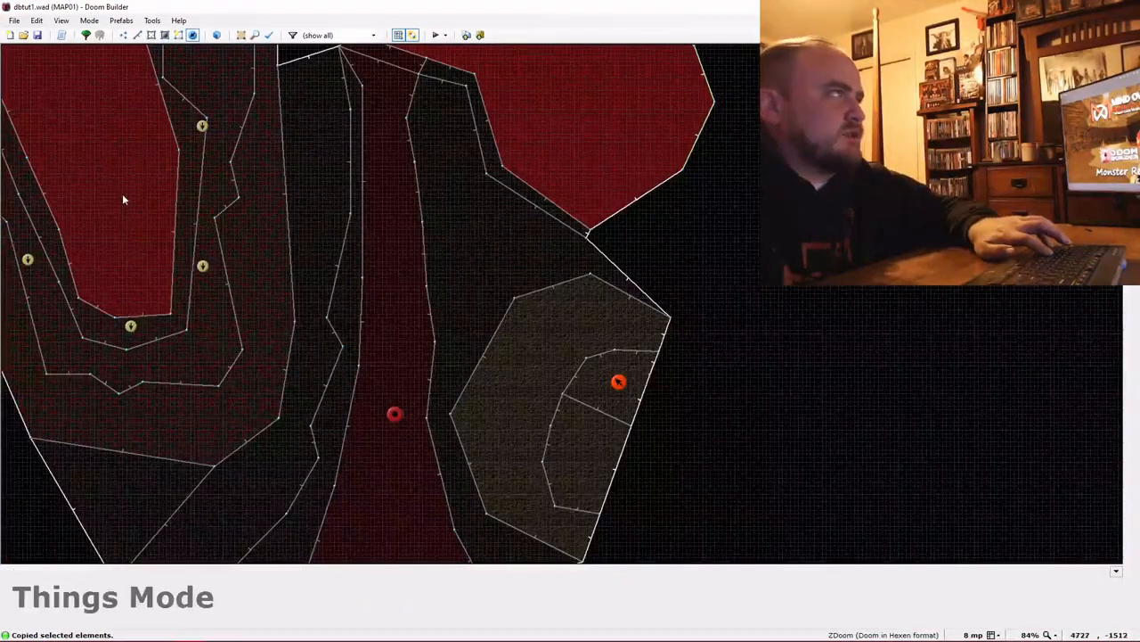
Copy the dead marine from the blood channel and paste it into the large blood pool
{"action": "scroll", "coordinate": [111, 171], "scroll_direction": "down", "scroll_amount": 2}
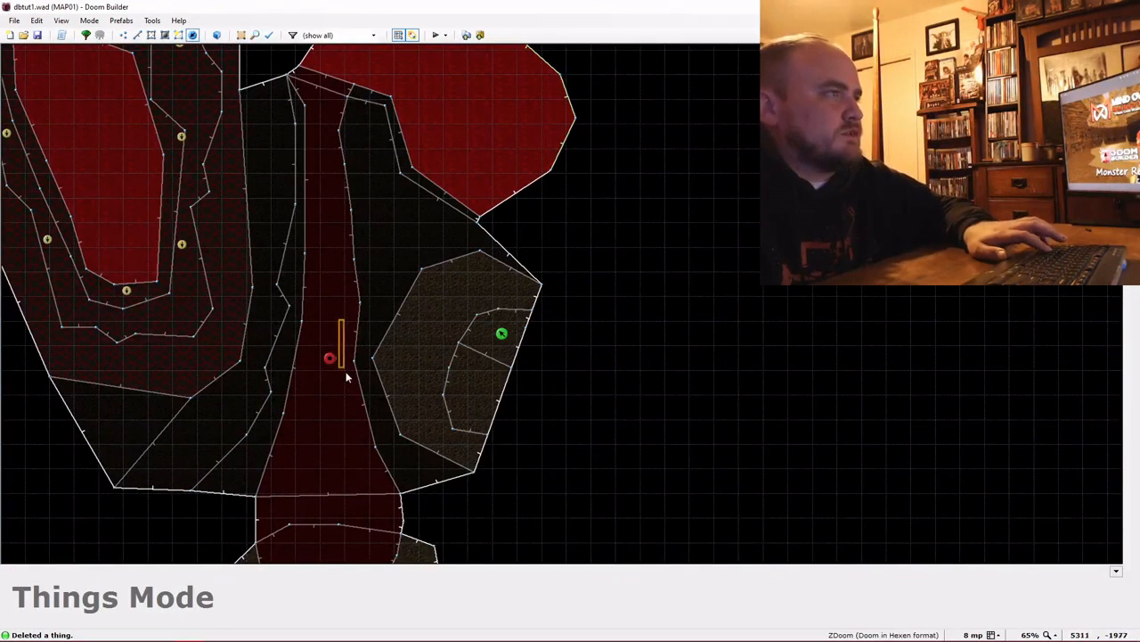
{"action": "left_click", "coordinate": [315, 393]}
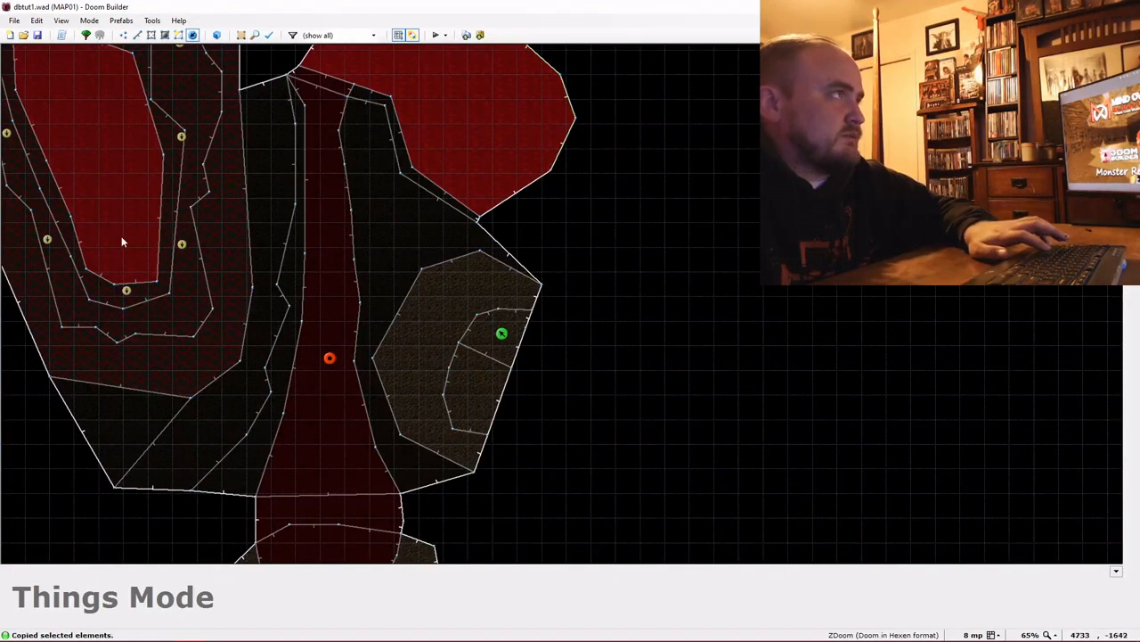
{"action": "key", "text": "ctrl+v"}
{"action": "scroll", "coordinate": [105, 184], "scroll_direction": "up", "scroll_amount": 5}
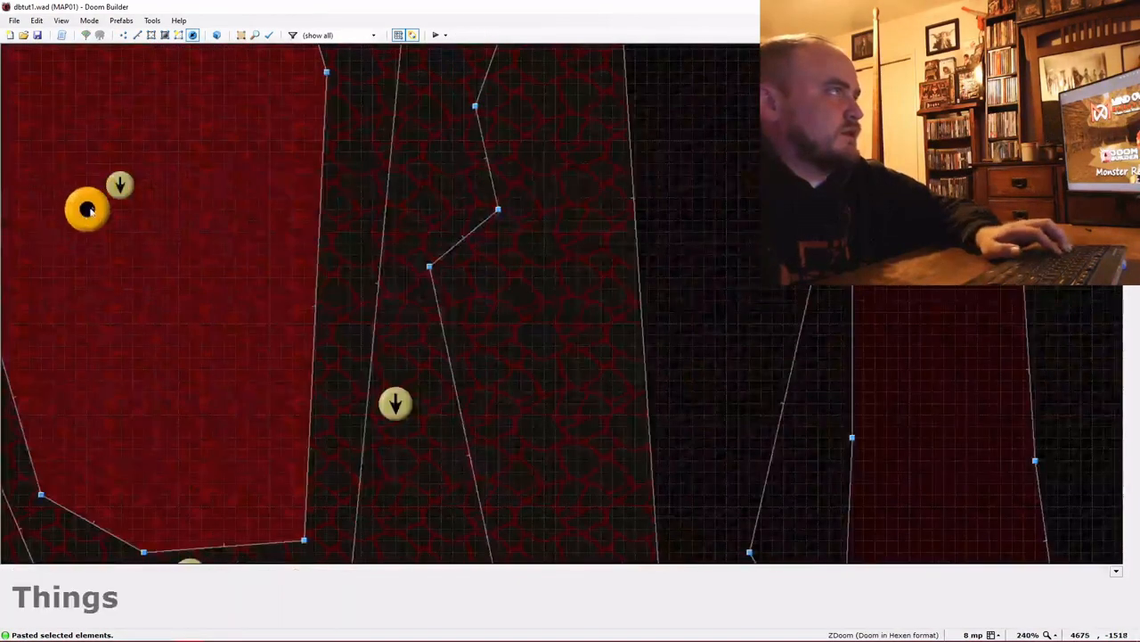
Insert another thing beside the pasted dead marine, assign its type, and copy the pair
{"action": "right_click", "coordinate": [120, 185]}
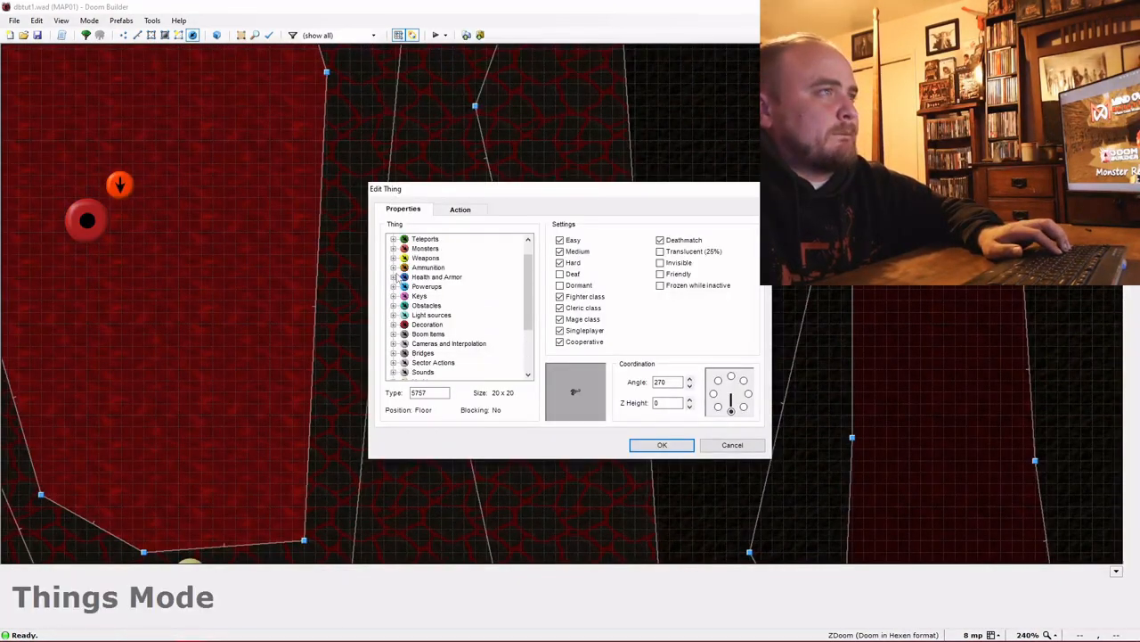
{"action": "left_click", "coordinate": [645, 446]}
{"action": "scroll", "coordinate": [371, 342], "scroll_direction": "down", "scroll_amount": 3}
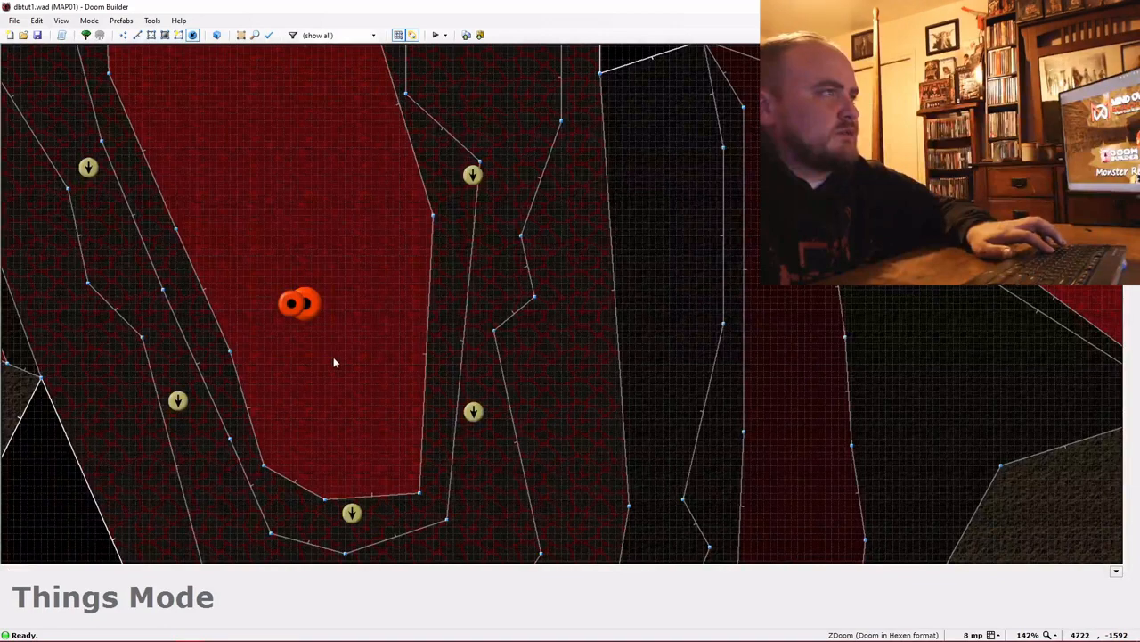
{"action": "scroll", "coordinate": [333, 357], "scroll_direction": "down", "scroll_amount": 1}
{"action": "left_click_drag", "start_coordinate": [257, 258], "coordinate": [329, 341]}
{"action": "key", "text": "ctrl+c"}
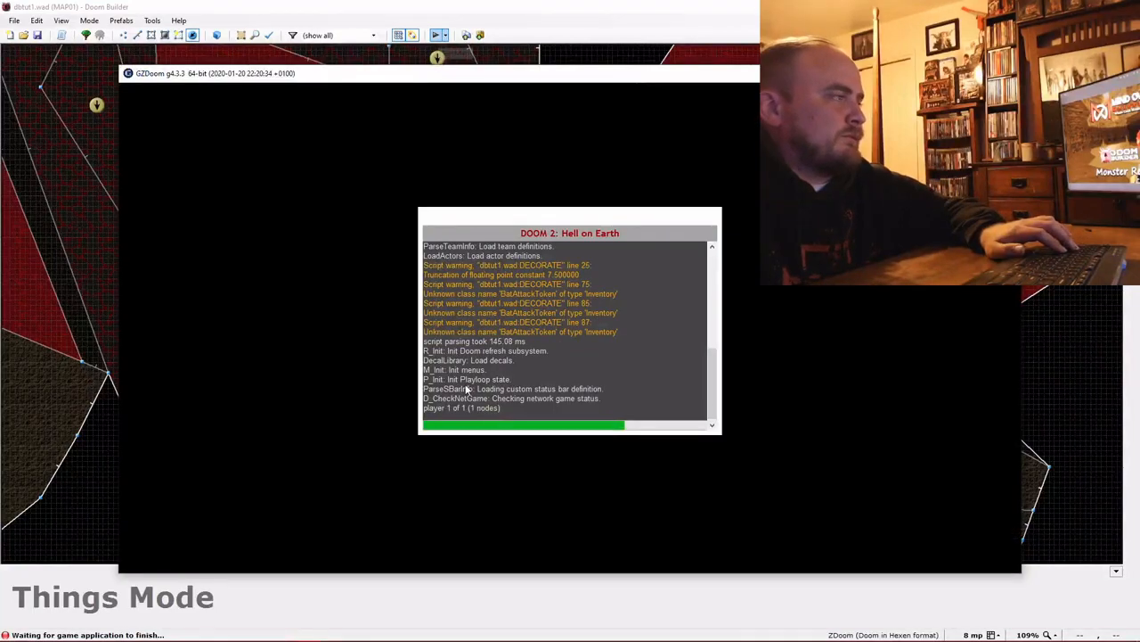
Playtest the map from the new start: descend to the blood channel, collect the Colt45 and fire it
{"action": "key", "text": "w"}
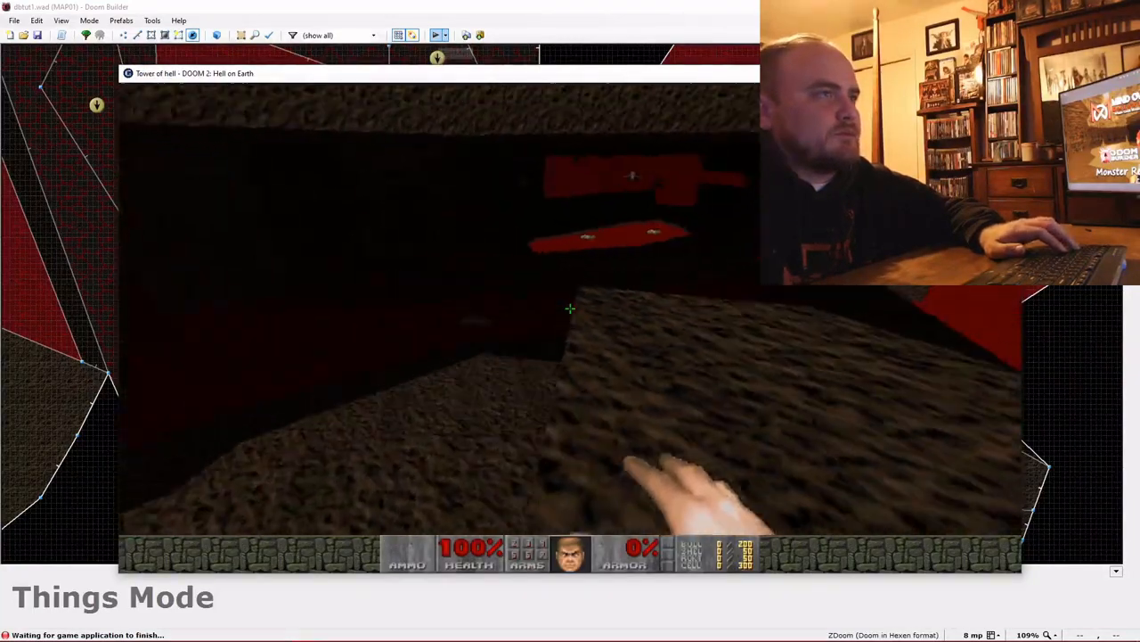
{"action": "key", "text": "w"}
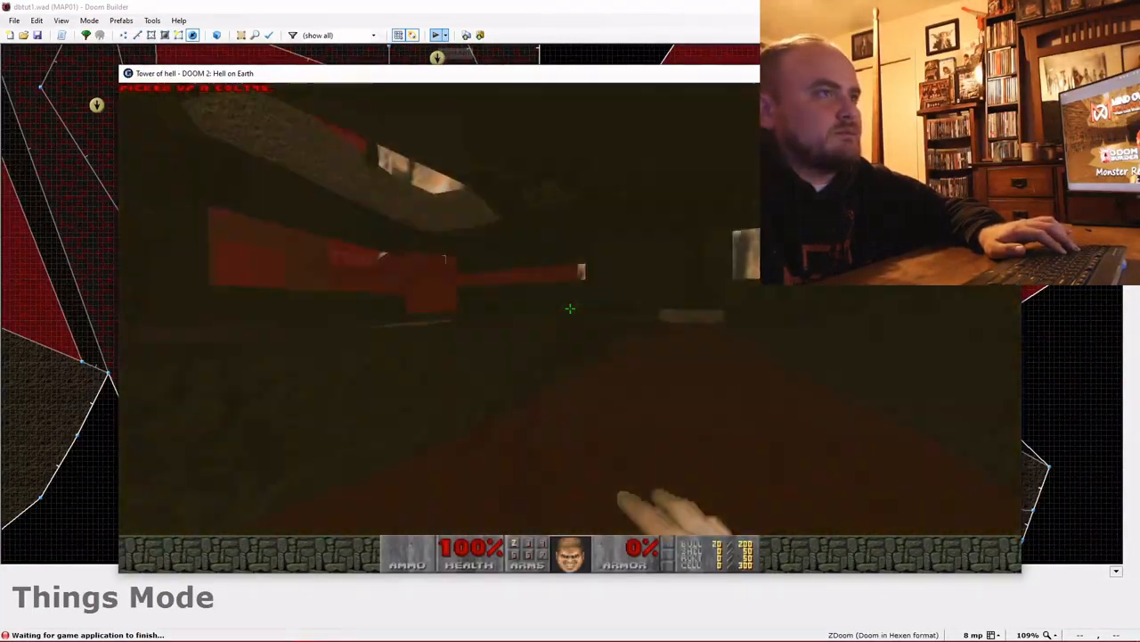
{"action": "key", "text": "w"}
{"action": "left_click", "coordinate": [570, 308]}
{"action": "left_click", "coordinate": [571, 308]}
{"action": "left_click", "coordinate": [571, 309]}
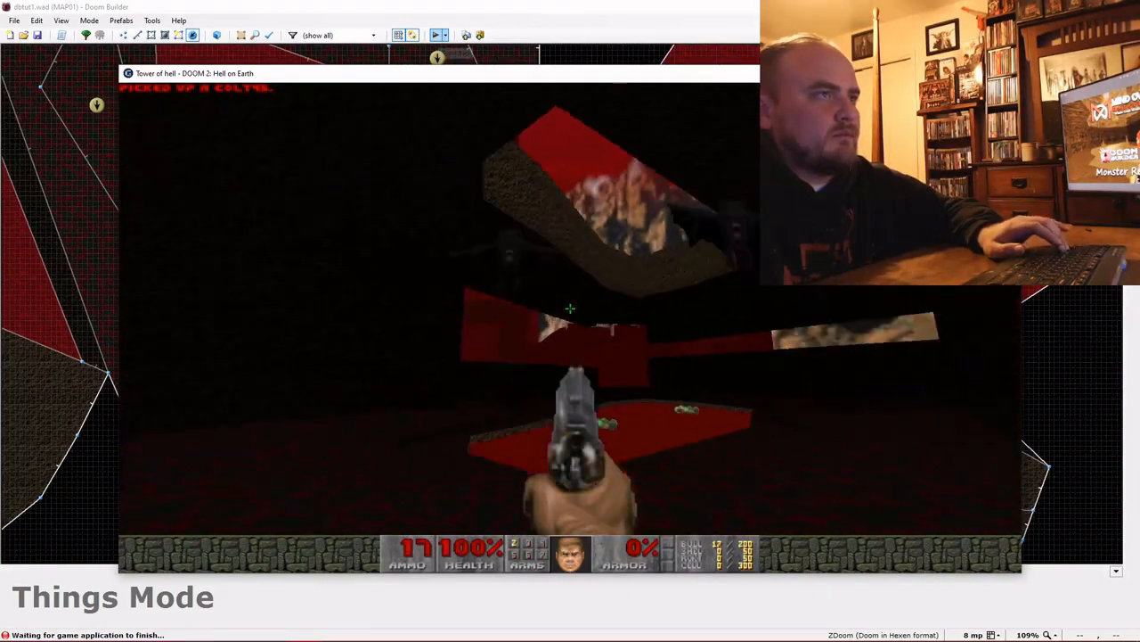
Shoot the monsters flying around the dark cave while moving past the blood pool
{"action": "key", "text": "w"}
{"action": "left_click", "coordinate": [571, 308]}
{"action": "left_click", "coordinate": [570, 308]}
{"action": "left_click", "coordinate": [570, 309]}
{"action": "left_click", "coordinate": [570, 308]}
{"action": "left_click", "coordinate": [570, 308]}
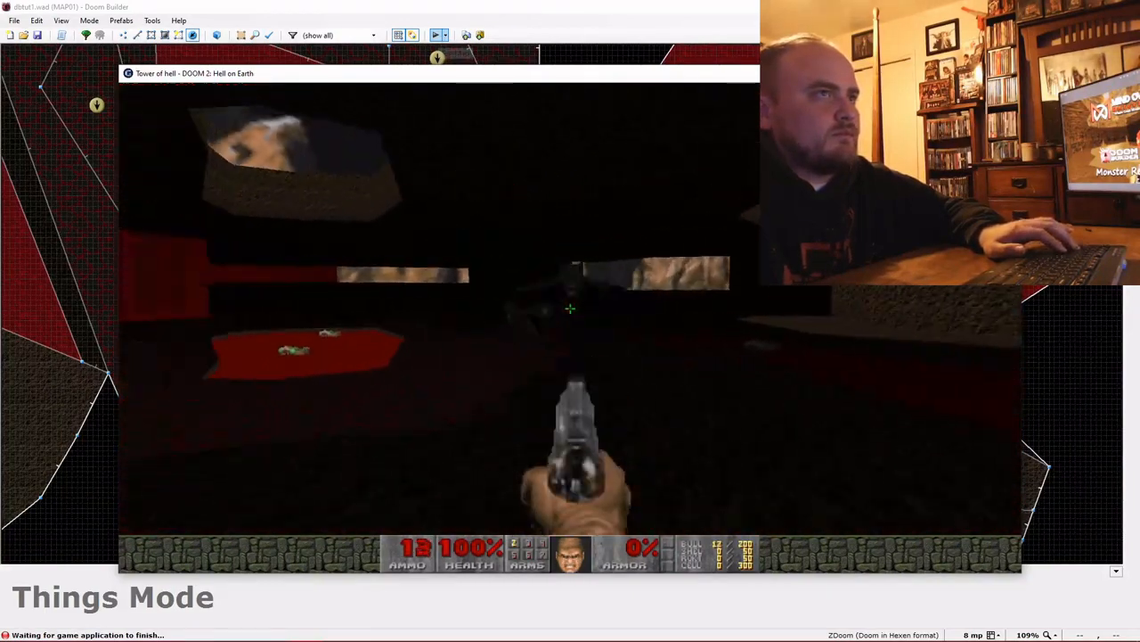
{"action": "key", "text": "s"}
{"action": "left_click", "coordinate": [570, 309]}
{"action": "left_click", "coordinate": [570, 308]}
{"action": "left_click", "coordinate": [571, 308]}
{"action": "left_click", "coordinate": [570, 308]}
{"action": "left_click", "coordinate": [570, 309]}
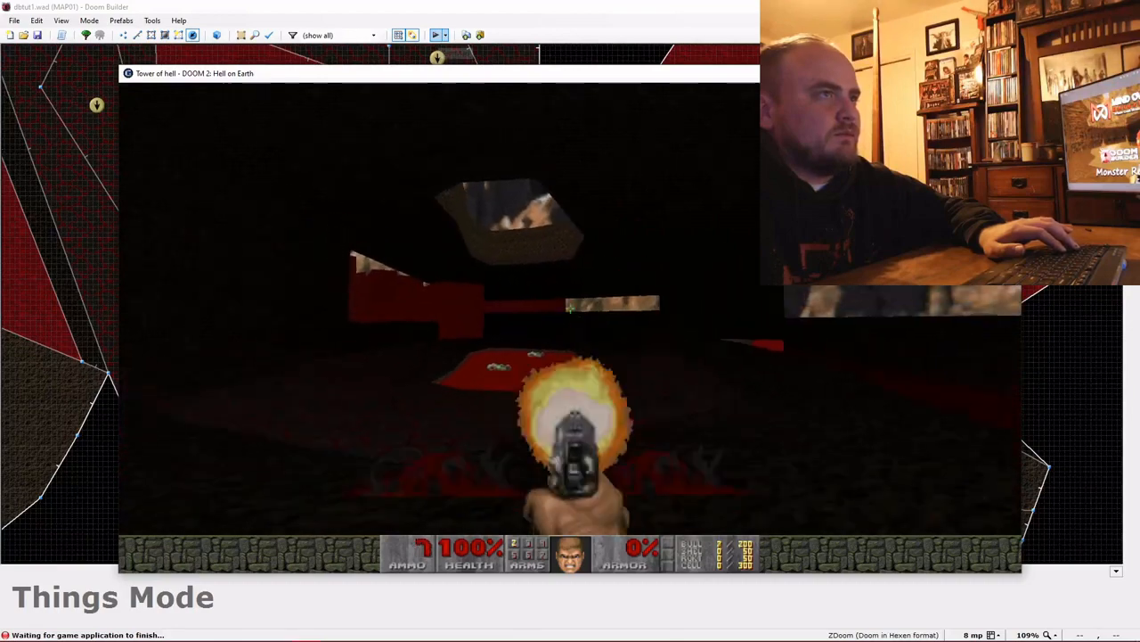
Shoot at the remaining flying bats in the dark cave and quit the playtest
{"action": "left_click", "coordinate": [570, 308]}
{"action": "left_click", "coordinate": [570, 309]}
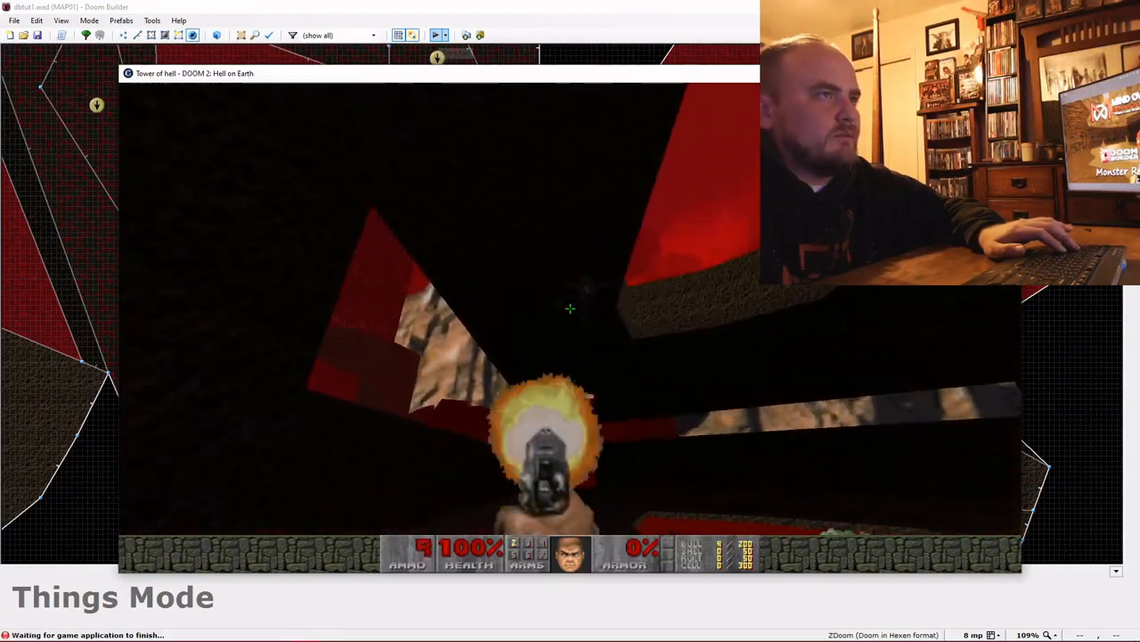
{"action": "key", "text": "w"}
{"action": "left_click", "coordinate": [570, 308]}
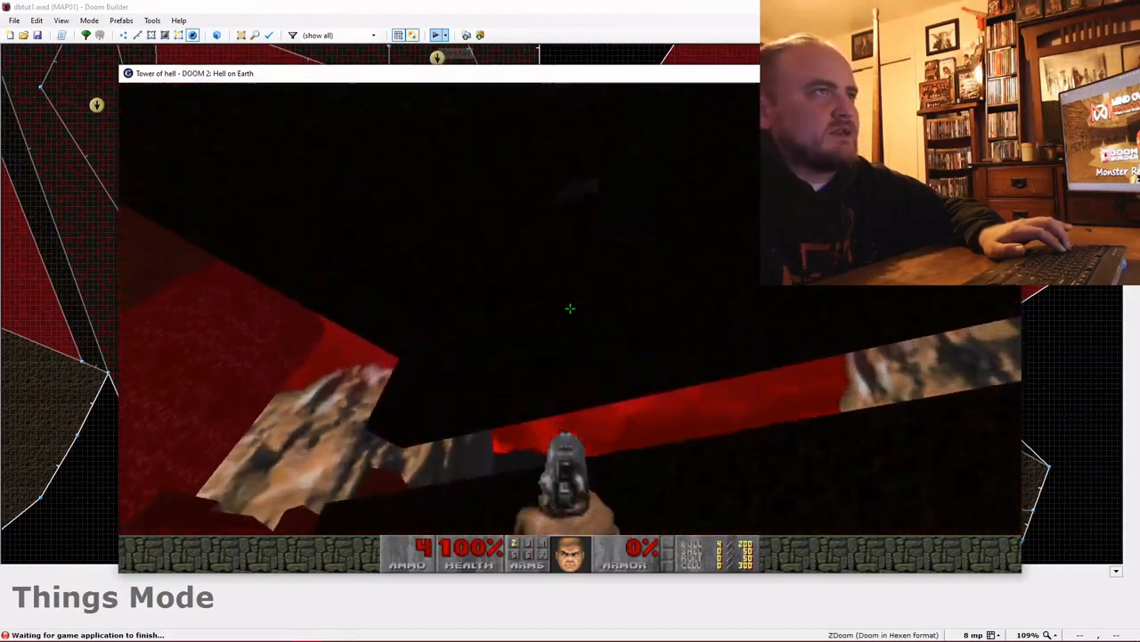
{"action": "key", "text": "w"}
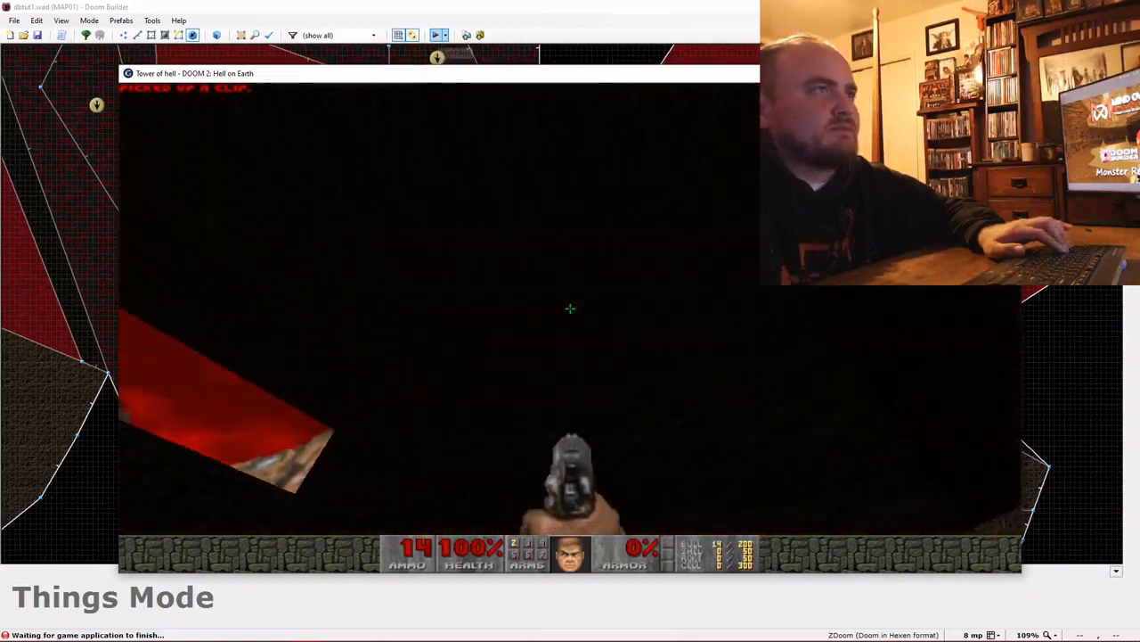
{"action": "key", "text": "w"}
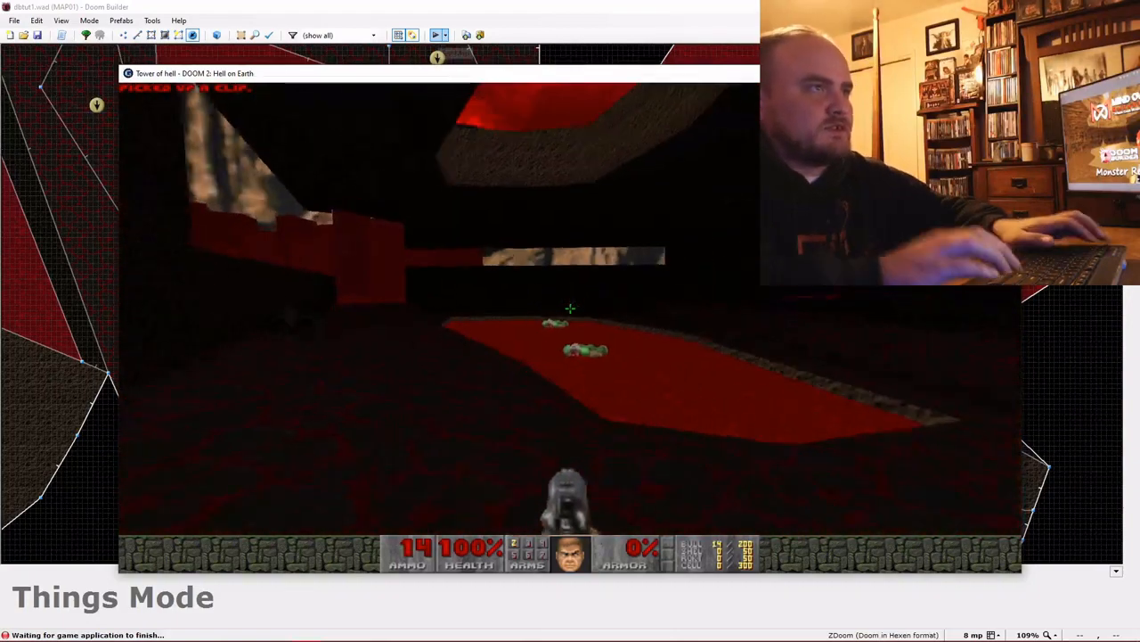
{"action": "key", "text": "Escape"}
{"action": "left_click", "coordinate": [472, 392]}
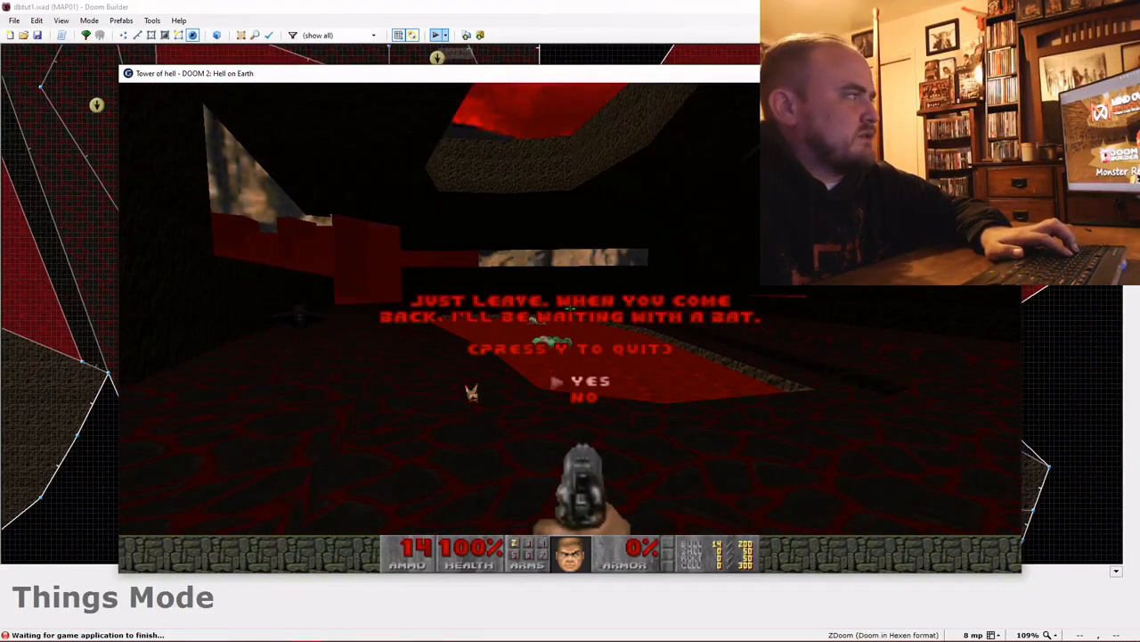
{"action": "key", "text": "y"}
Change the eight bats around the blood pool to SleepingImpBat and insert one ImpBat southeast and one east of the pool
{"action": "scroll", "coordinate": [338, 220], "scroll_direction": "down", "scroll_amount": 4}
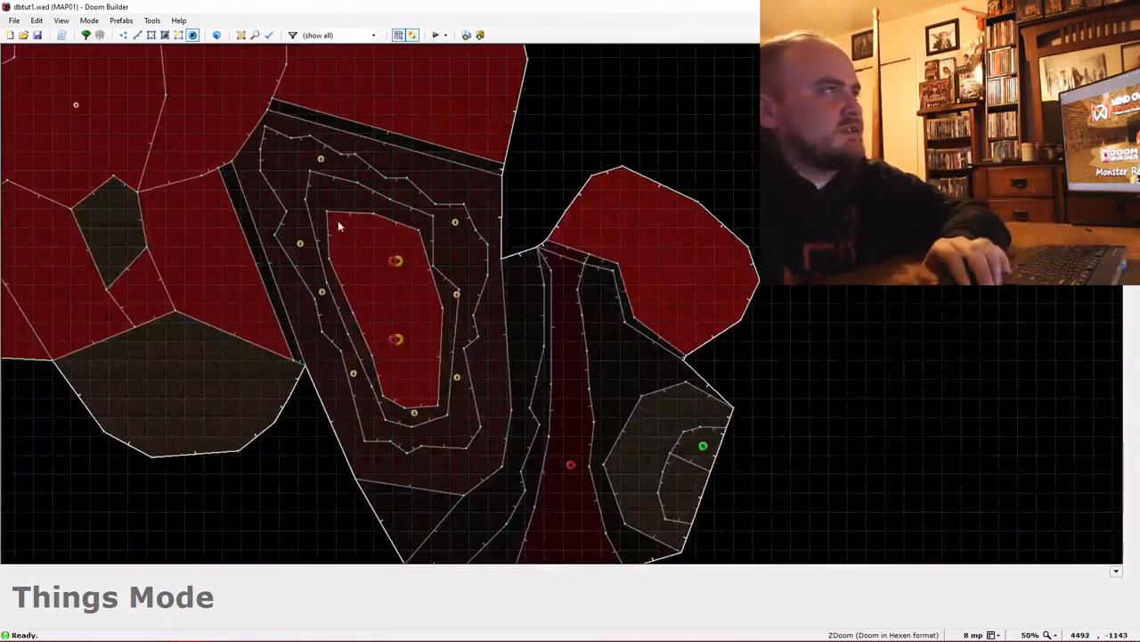
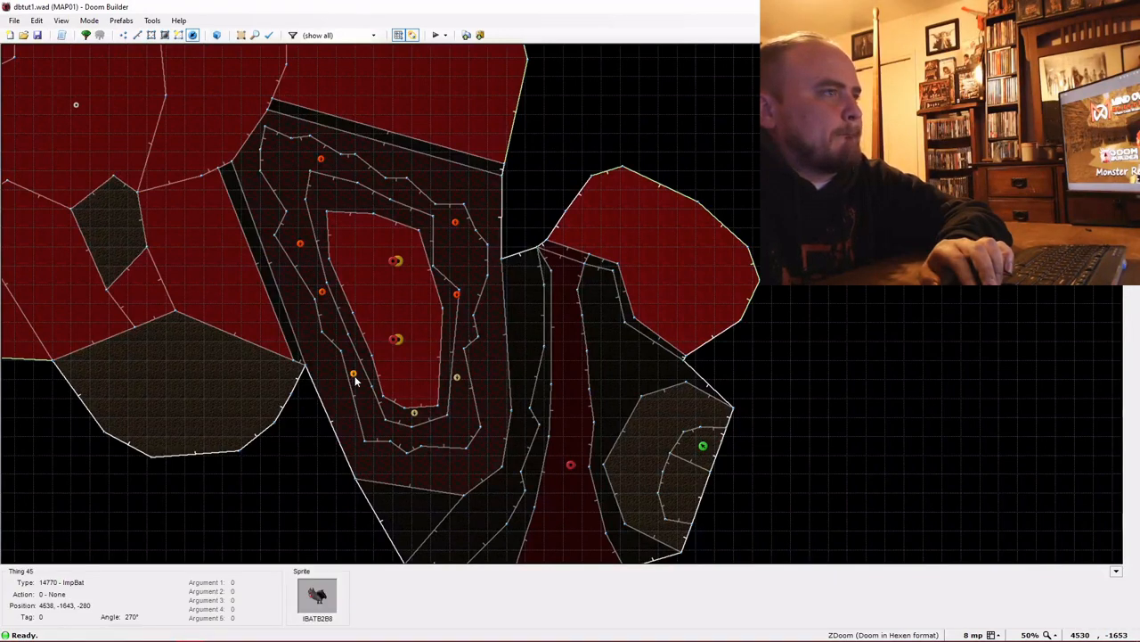
{"action": "right_click", "coordinate": [456, 381]}
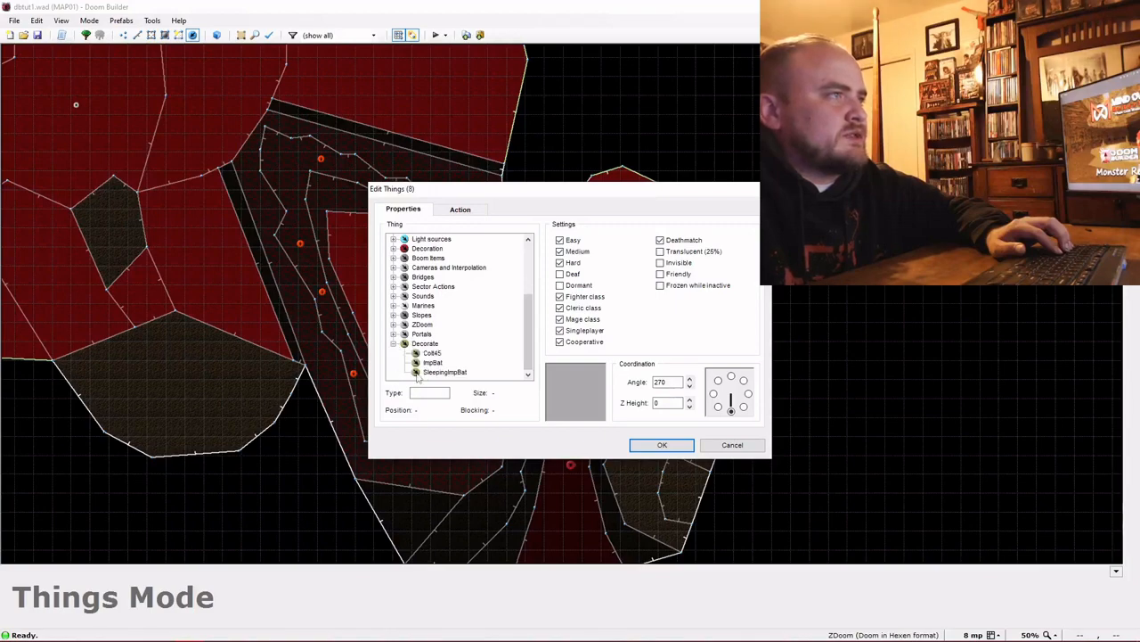
{"action": "left_click", "coordinate": [661, 445]}
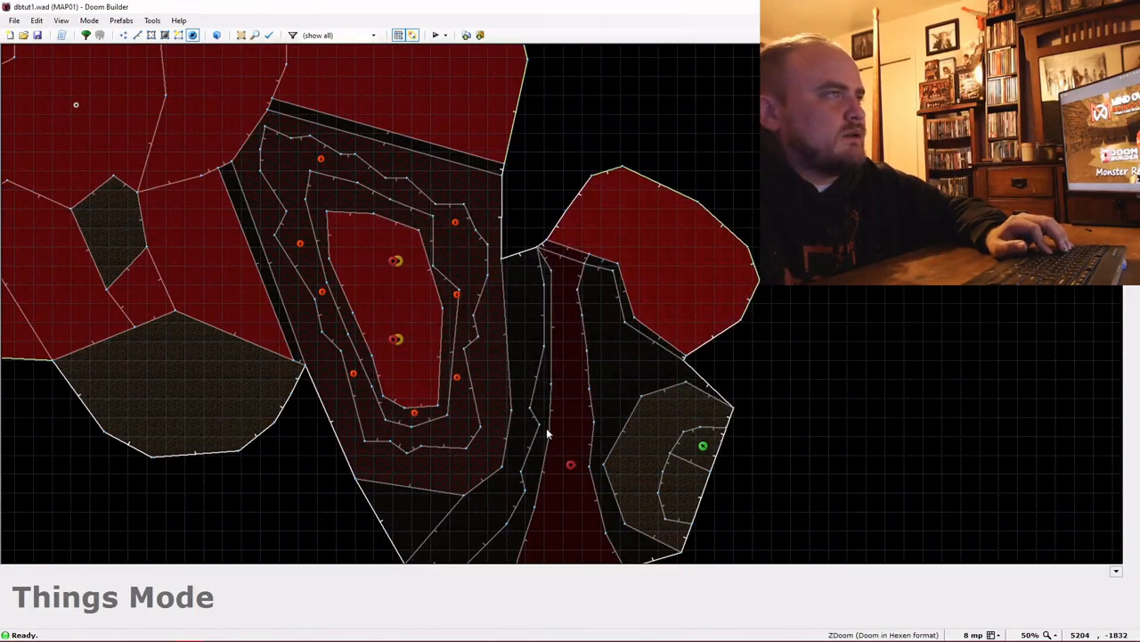
{"action": "right_click", "coordinate": [462, 513]}
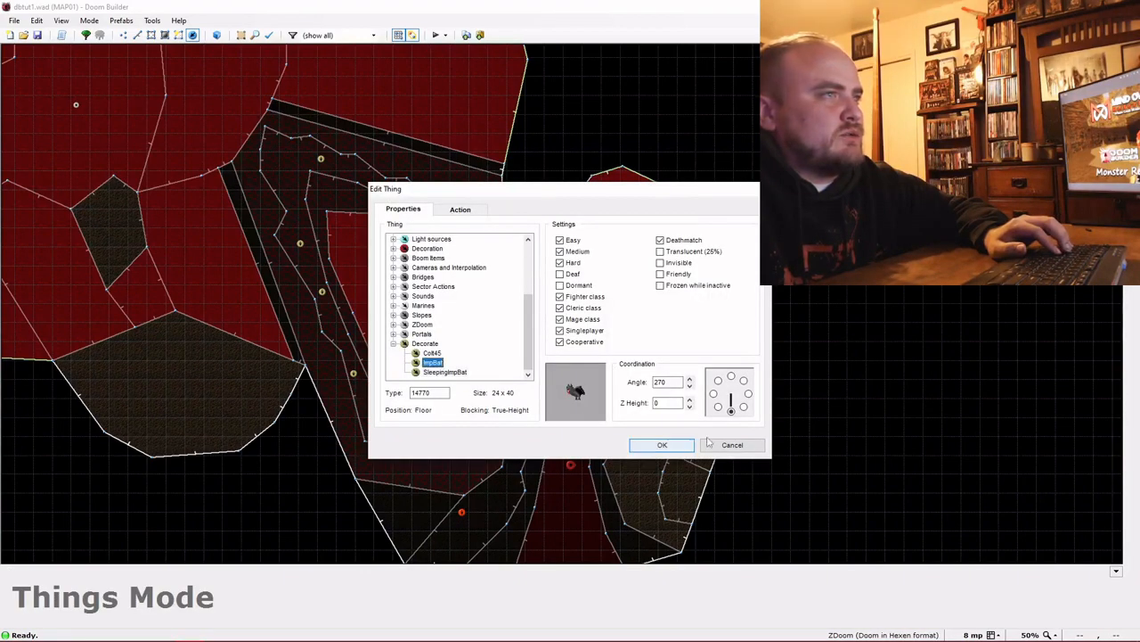
{"action": "left_click", "coordinate": [660, 445]}
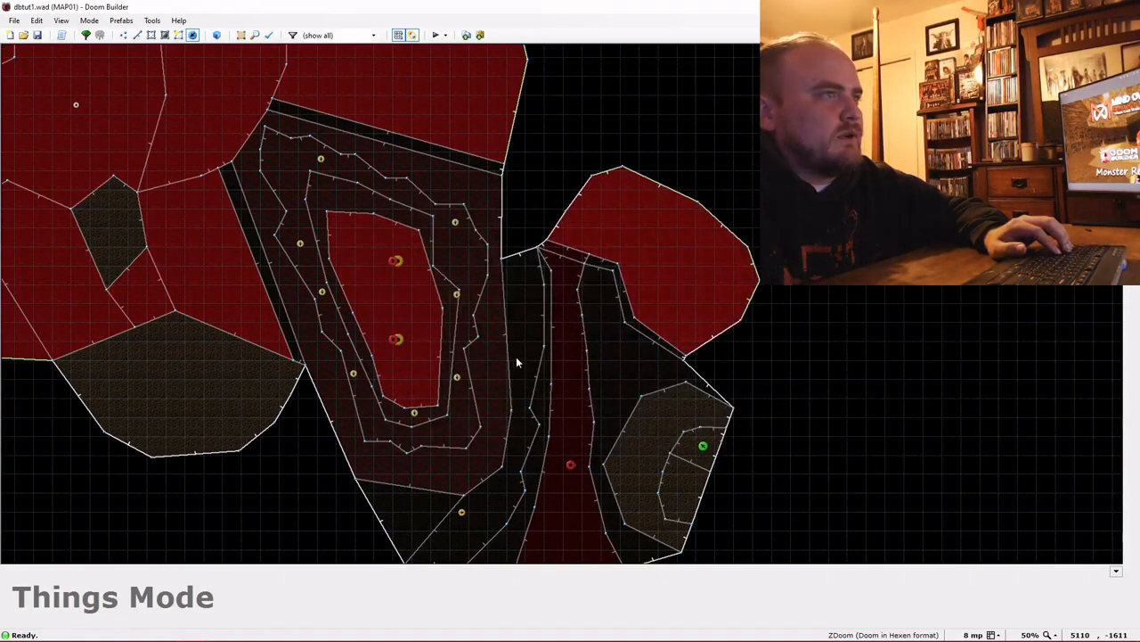
{"action": "right_click", "coordinate": [514, 350]}
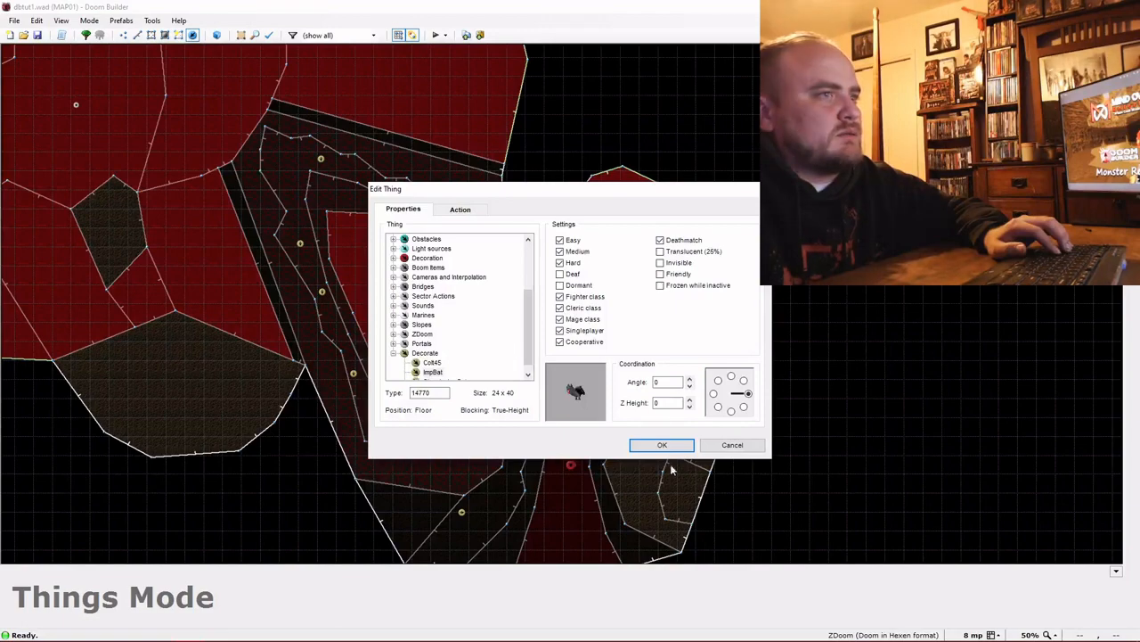
{"action": "key", "text": "Return"}
Playtest the map with the new bats, descending from the start ledge to collect the Colt45 in the blood channel
{"action": "left_click", "coordinate": [436, 35]}
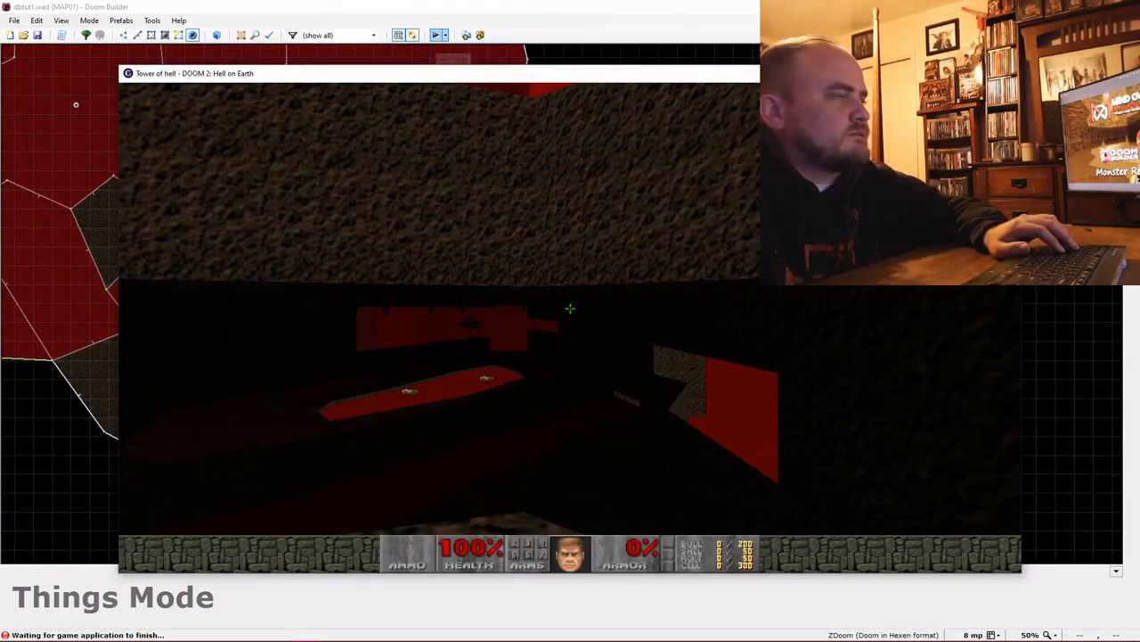
{"action": "key", "text": "w"}
{"action": "key", "text": "w"}
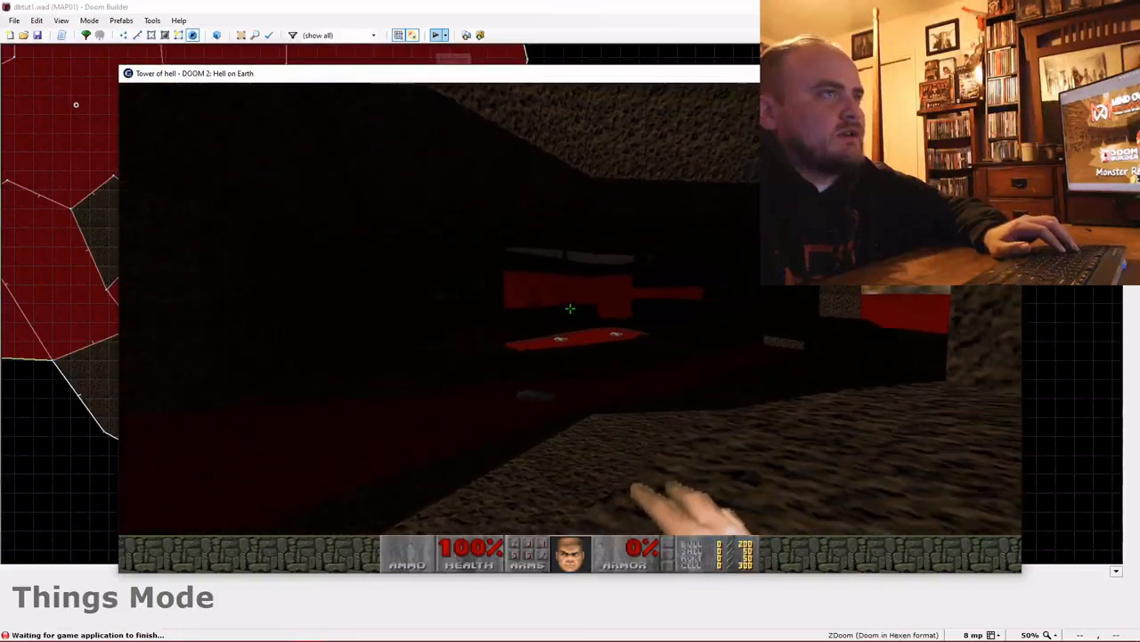
{"action": "key", "text": "w"}
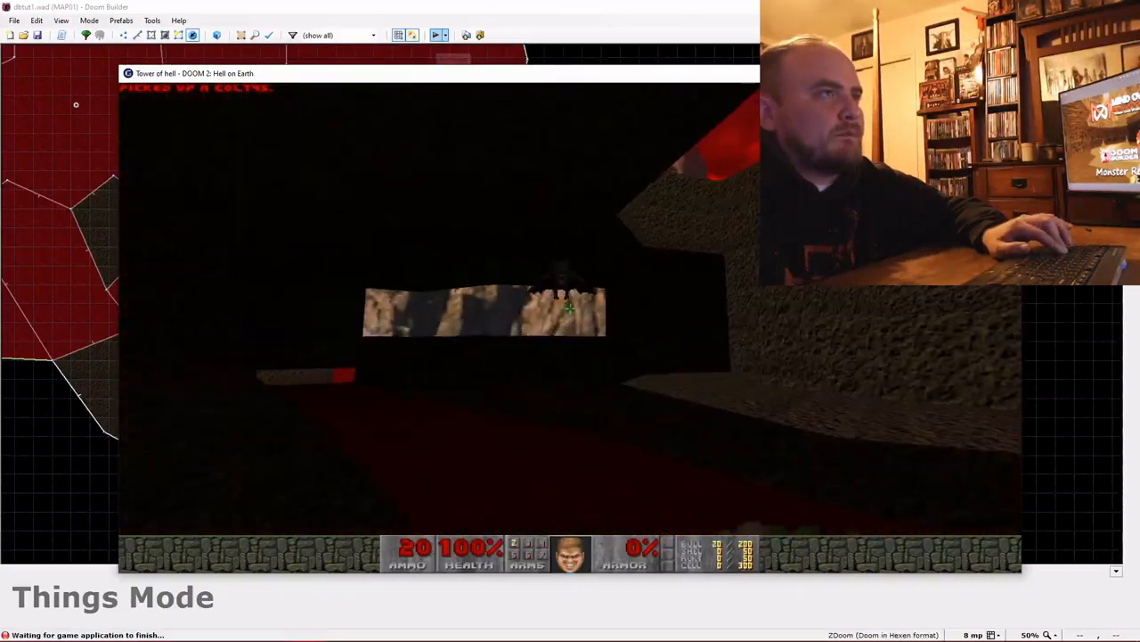
Fight the bats attacking around the blood channel with the Colt45 and advance toward the blood pool
{"action": "key", "text": "ctrl"}
{"action": "key", "text": "ctrl"}
{"action": "key", "text": "ctrl"}
{"action": "key", "text": "ctrl"}
{"action": "key", "text": "ctrl"}
{"action": "key", "text": "ctrl"}
{"action": "key", "text": "ctrl"}
{"action": "key", "text": "w"}
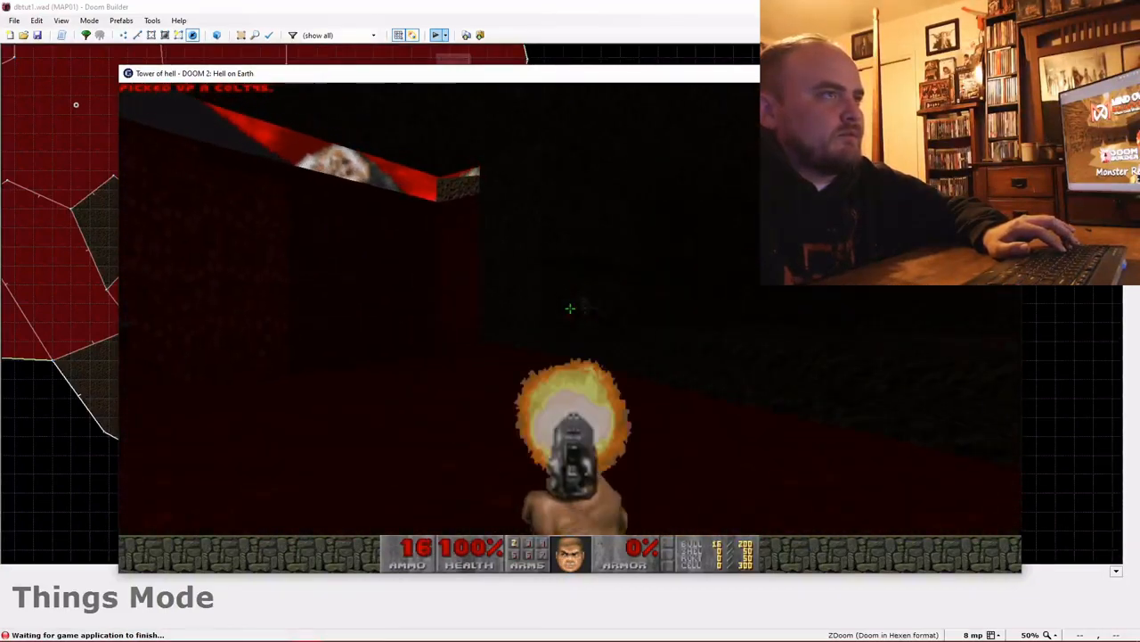
{"action": "key", "text": "ctrl"}
{"action": "key", "text": "ctrl"}
{"action": "key", "text": "ctrl"}
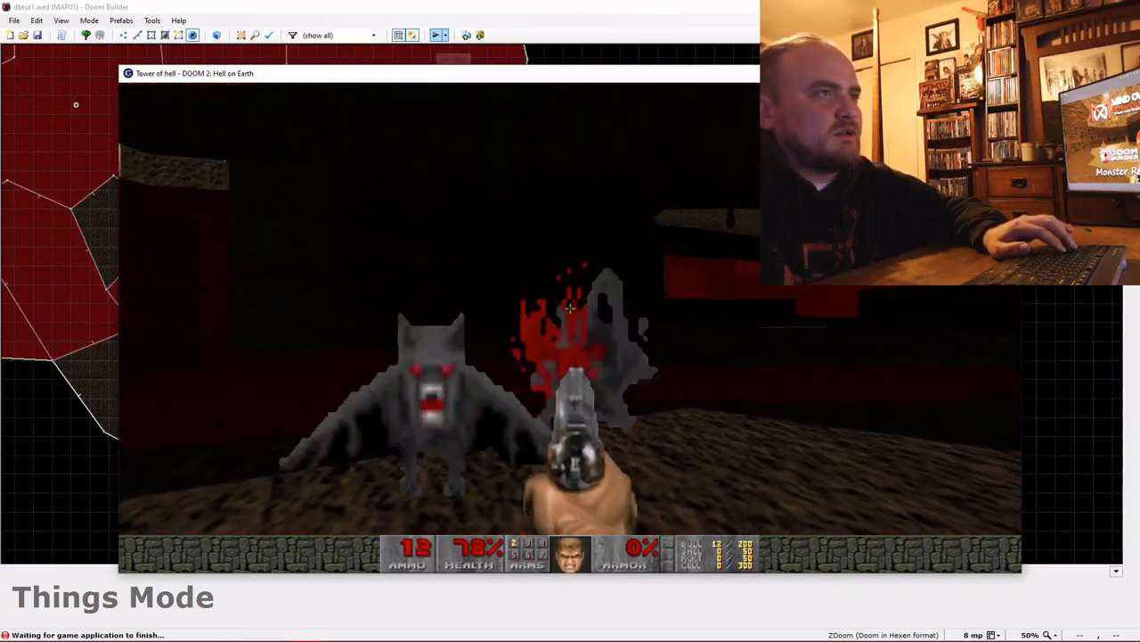
{"action": "key", "text": "w"}
{"action": "key", "text": "w"}
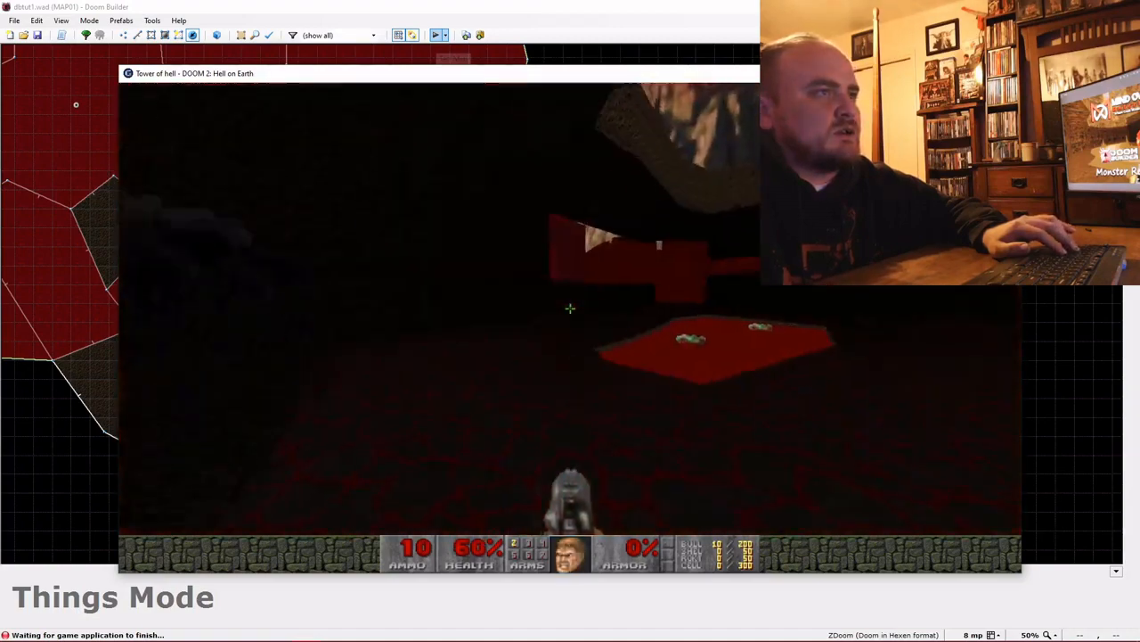
Collect the ammo clips and shoot at the bats flying over the large blood pool
{"action": "key", "text": "w"}
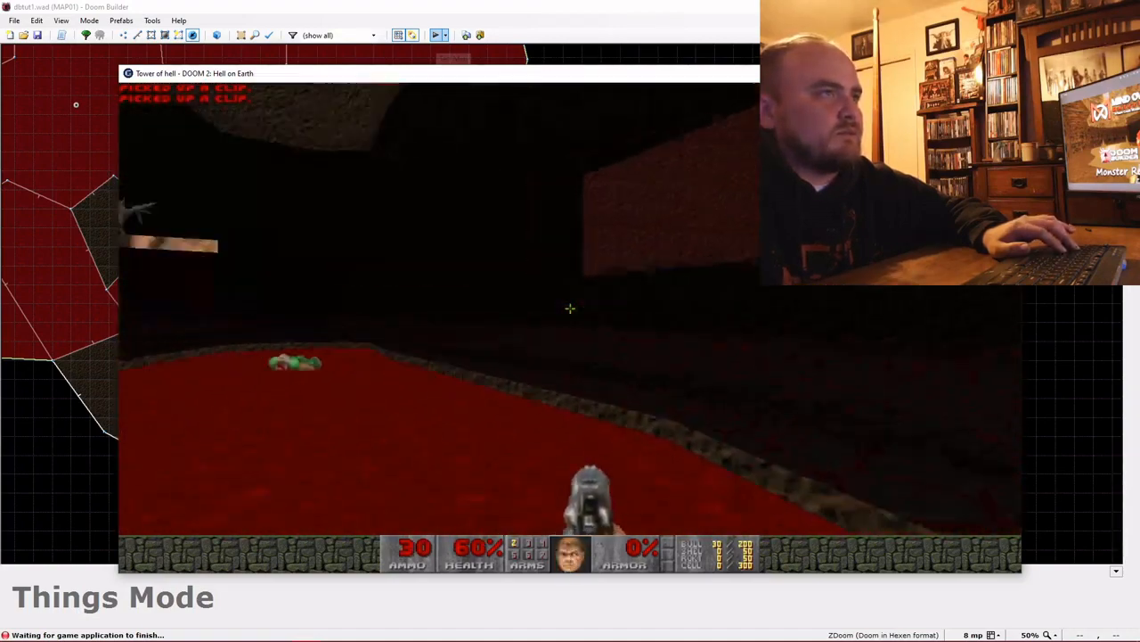
{"action": "left_click", "coordinate": [570, 309]}
{"action": "left_click", "coordinate": [570, 308]}
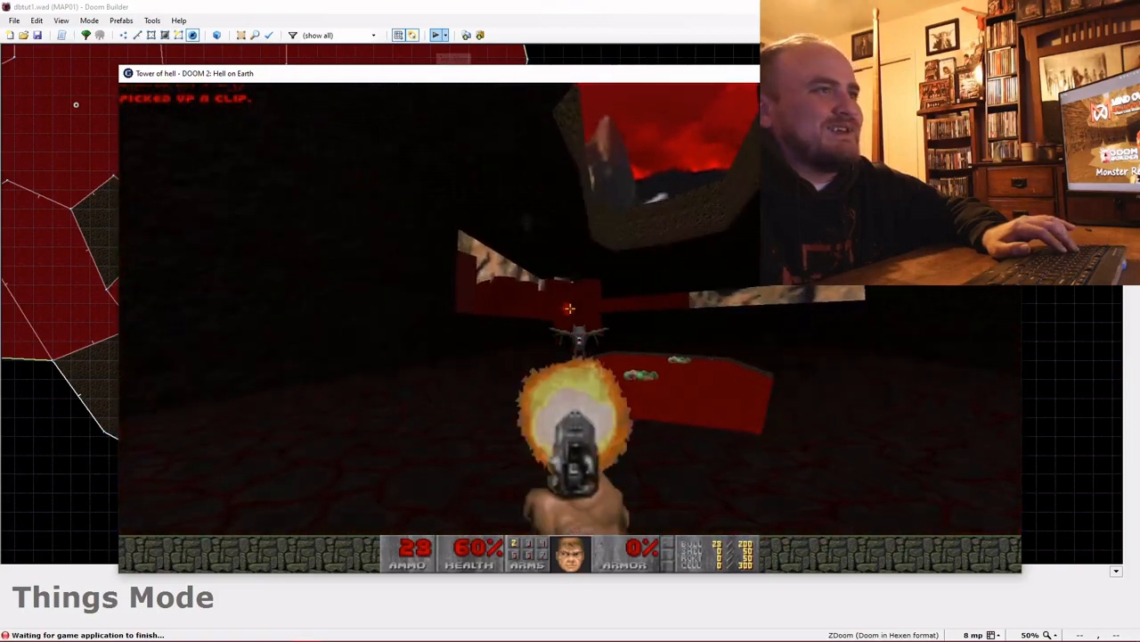
{"action": "left_click", "coordinate": [570, 308]}
{"action": "key", "text": "w"}
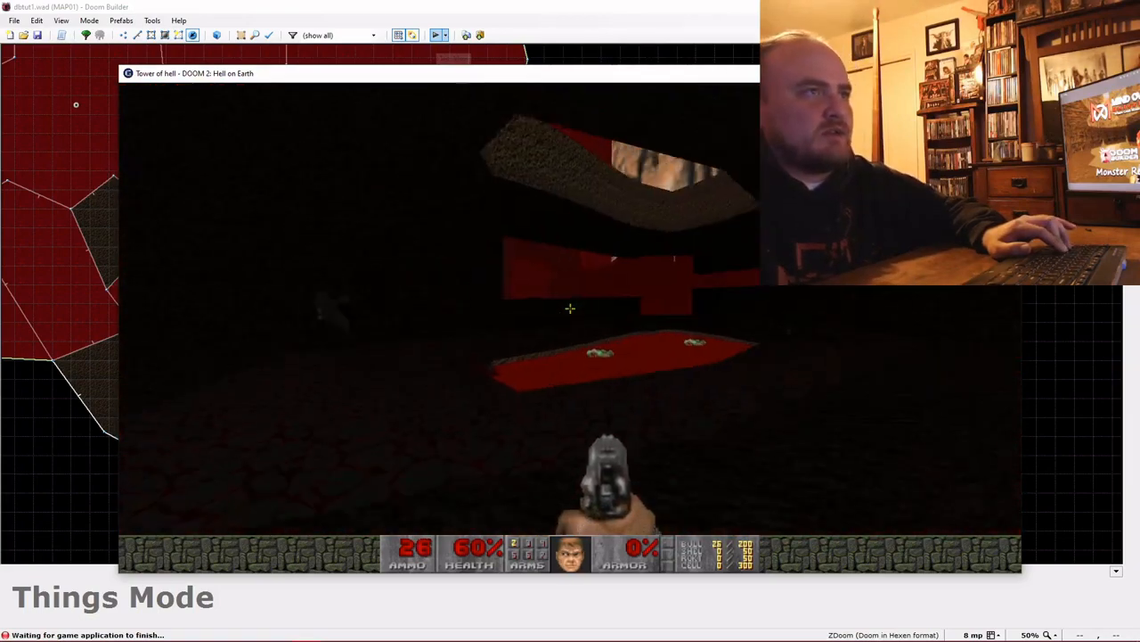
{"action": "key", "text": "w"}
{"action": "left_click", "coordinate": [570, 308]}
{"action": "left_click", "coordinate": [570, 308]}
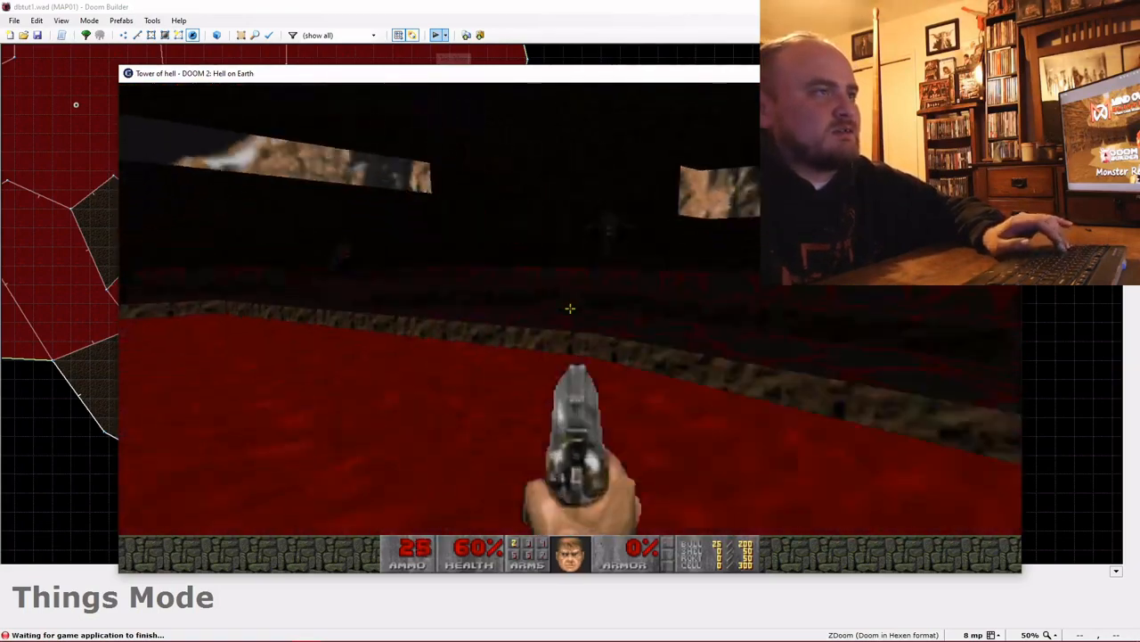
{"action": "left_click", "coordinate": [570, 308]}
{"action": "left_click", "coordinate": [570, 308]}
{"action": "left_click", "coordinate": [570, 309]}
{"action": "left_click", "coordinate": [570, 308]}
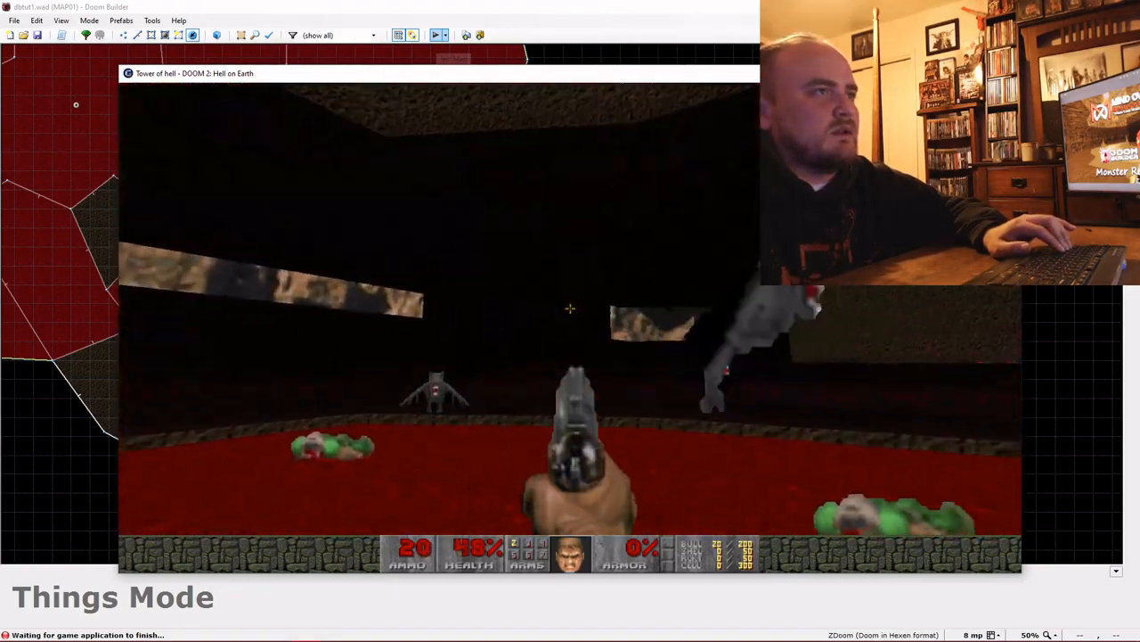
Shoot at the bats closing in between the pool and the channel, and quit the playtest
{"action": "left_click", "coordinate": [570, 309]}
{"action": "key", "text": "w"}
{"action": "left_click", "coordinate": [570, 308]}
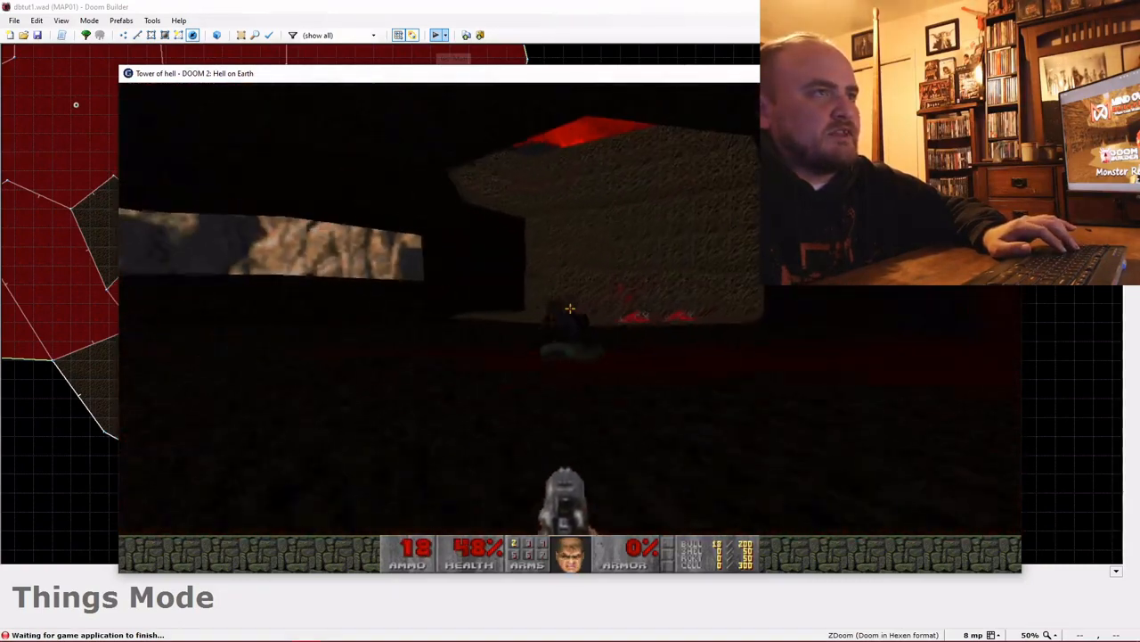
{"action": "left_click", "coordinate": [571, 308]}
{"action": "left_click", "coordinate": [571, 308]}
{"action": "left_click", "coordinate": [570, 309]}
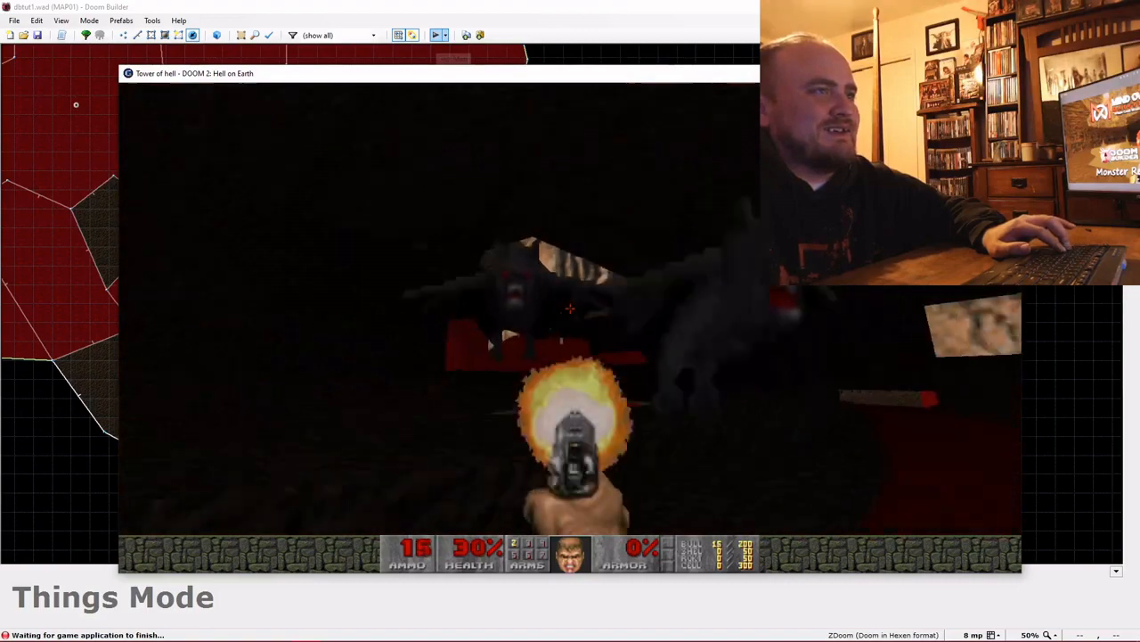
{"action": "left_click", "coordinate": [571, 308]}
{"action": "left_click", "coordinate": [570, 309]}
{"action": "key", "text": "Escape"}
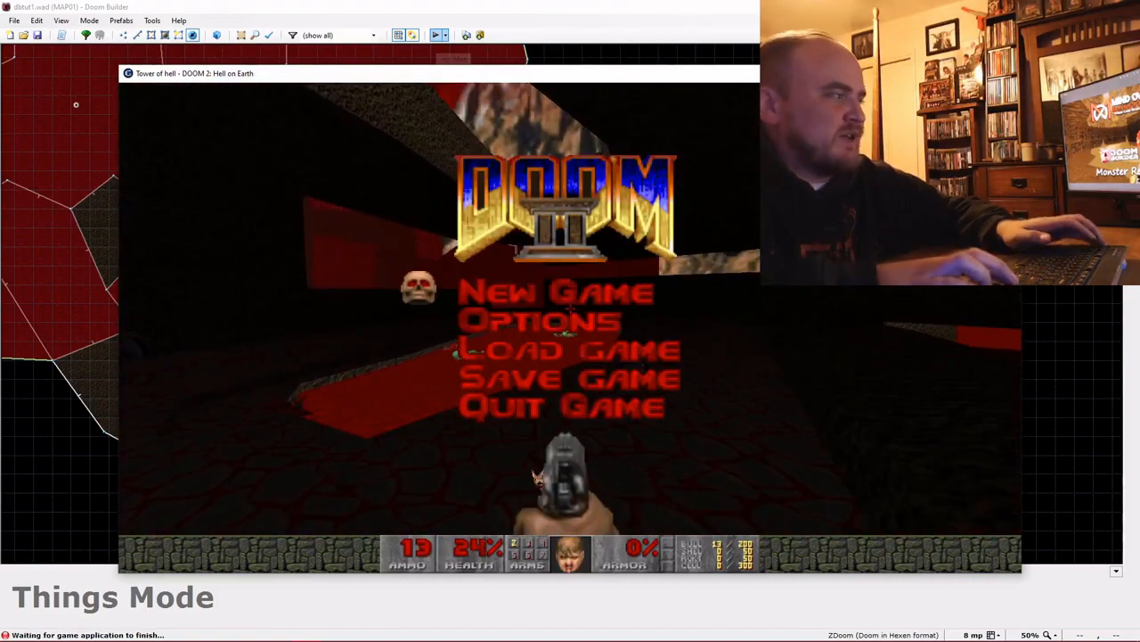
{"action": "key", "text": "Up"}
{"action": "key", "text": "Return"}
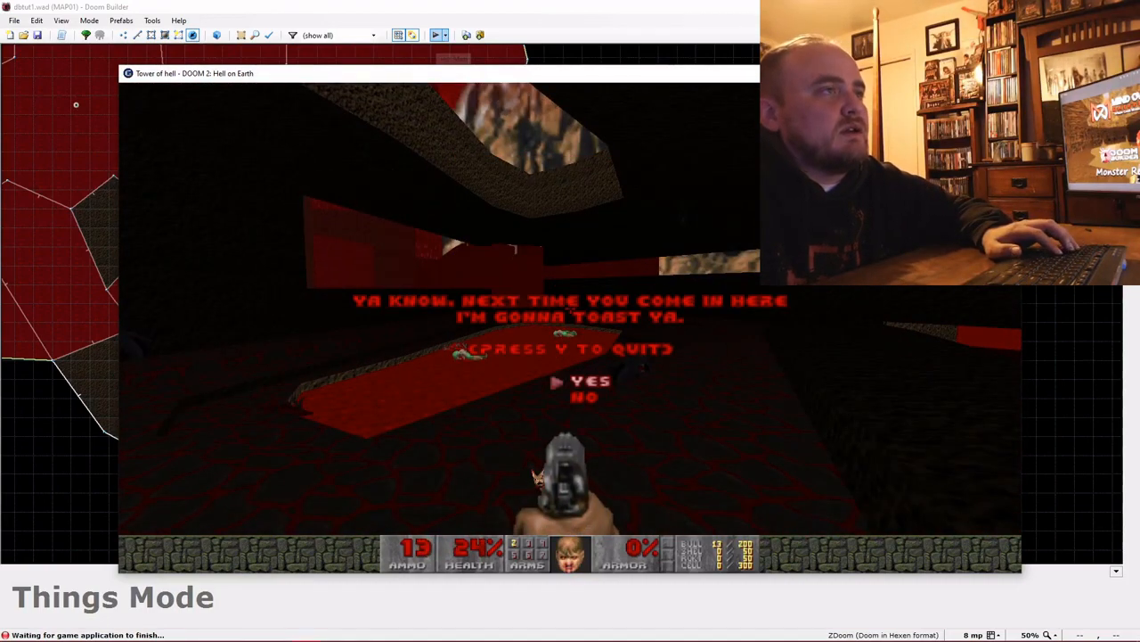
{"action": "key", "text": "y"}
Survey the overall map layout from the dark cave across to the western areas
{"action": "scroll", "coordinate": [531, 469], "scroll_direction": "down", "scroll_amount": 3}
{"action": "scroll", "coordinate": [590, 348], "scroll_direction": "up", "scroll_amount": 1}
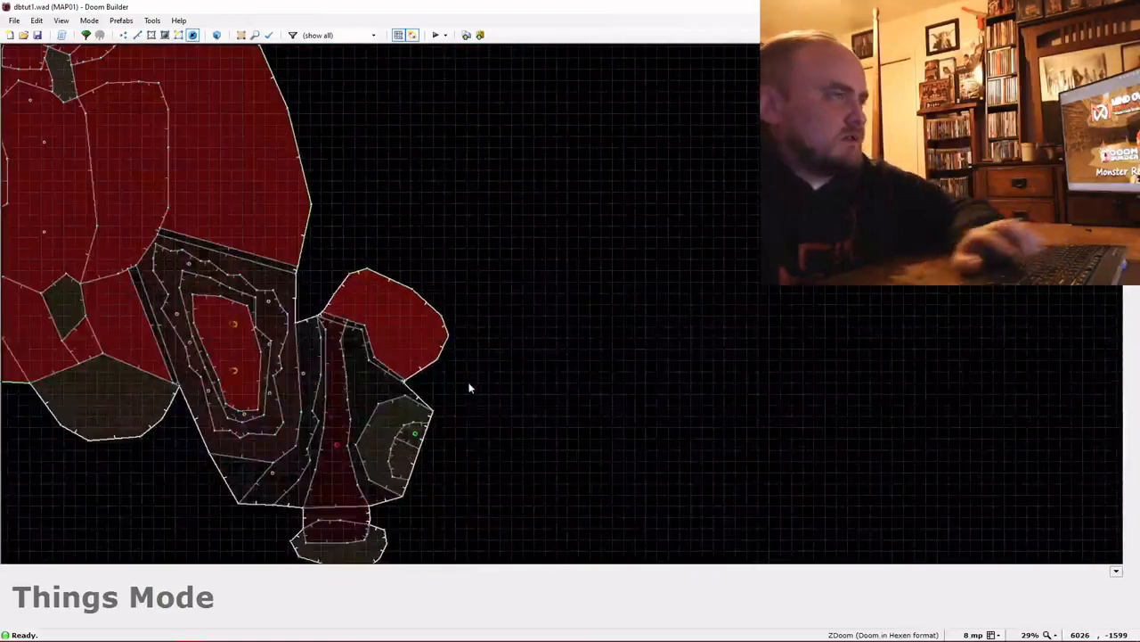
{"action": "scroll", "coordinate": [366, 354], "scroll_direction": "down", "scroll_amount": 3}
{"action": "key", "text": "Left"}
{"action": "key", "text": "Left"}
{"action": "key", "text": "Left"}
{"action": "key", "text": "Left"}
{"action": "key", "text": "Left"}
{"action": "key", "text": "Left"}
{"action": "key", "text": "Left"}
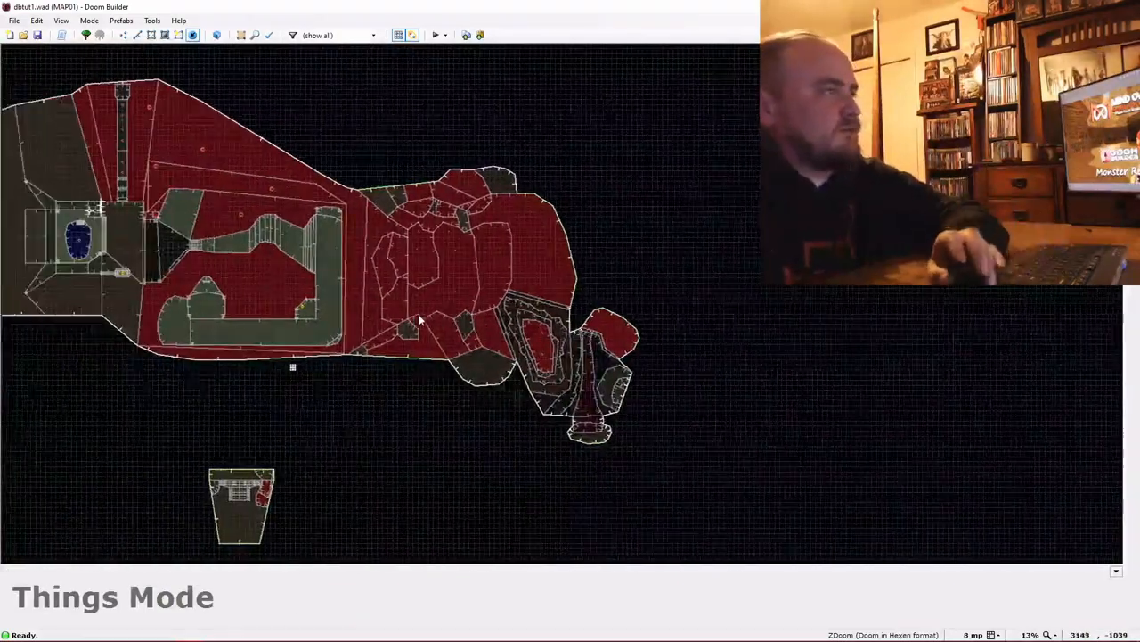
{"action": "key", "text": "Right"}
{"action": "key", "text": "Right"}
{"action": "key", "text": "Right"}
{"action": "key", "text": "Right"}
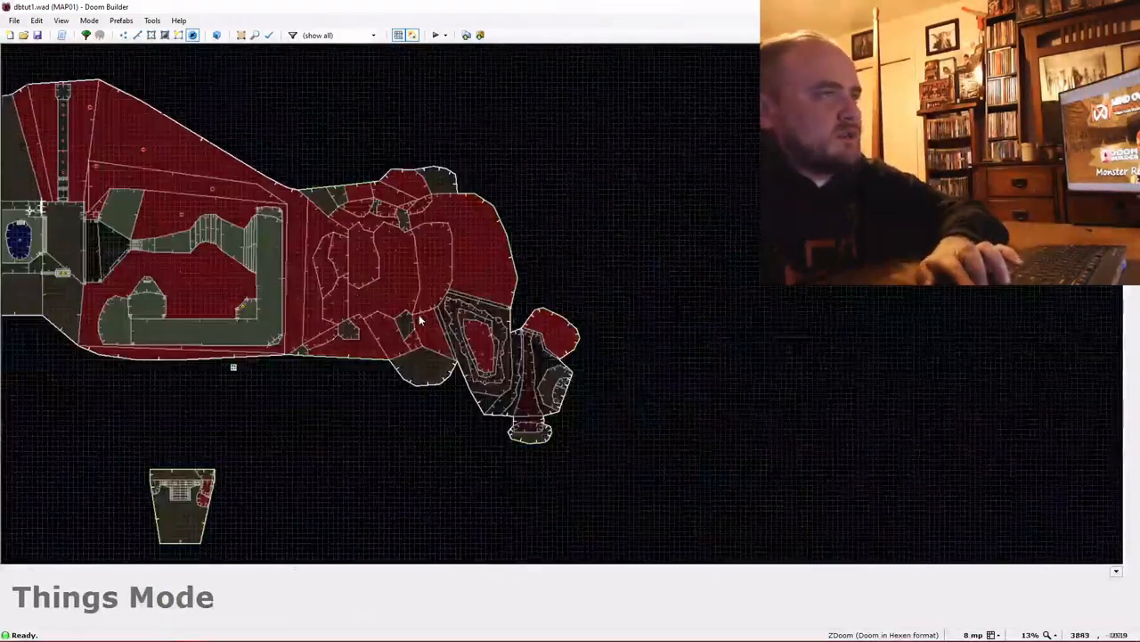
Examine in 3D the blood pool north of the cave, its ashwall openings, the brick outer wall and the sky ceiling
{"action": "key", "text": "w"}
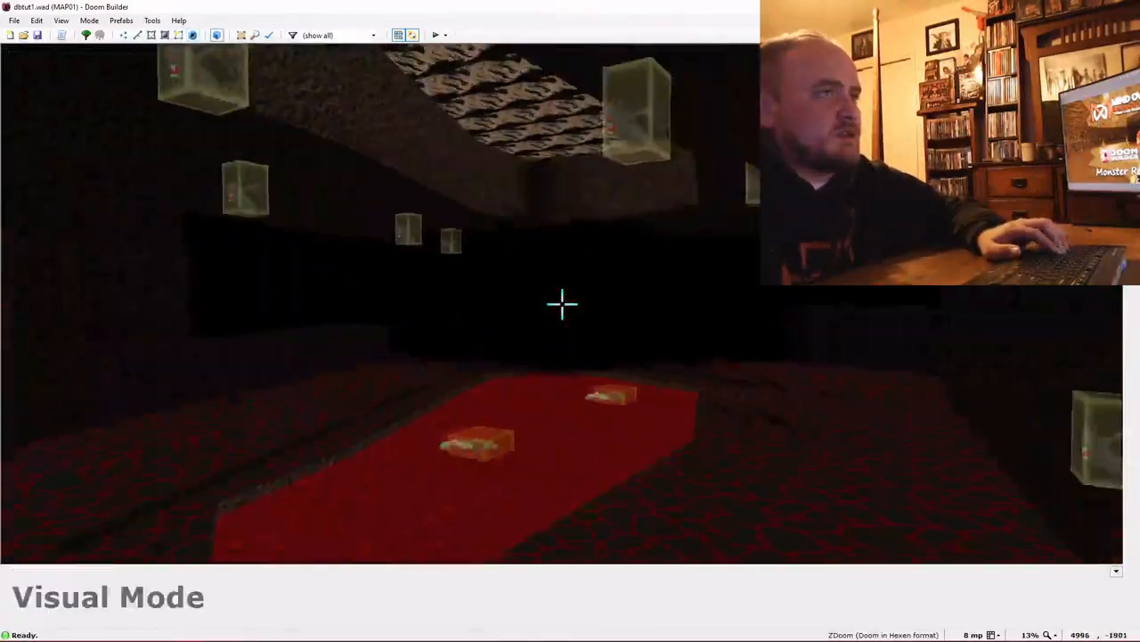
{"action": "key", "text": "e"}
{"action": "key", "text": "e"}
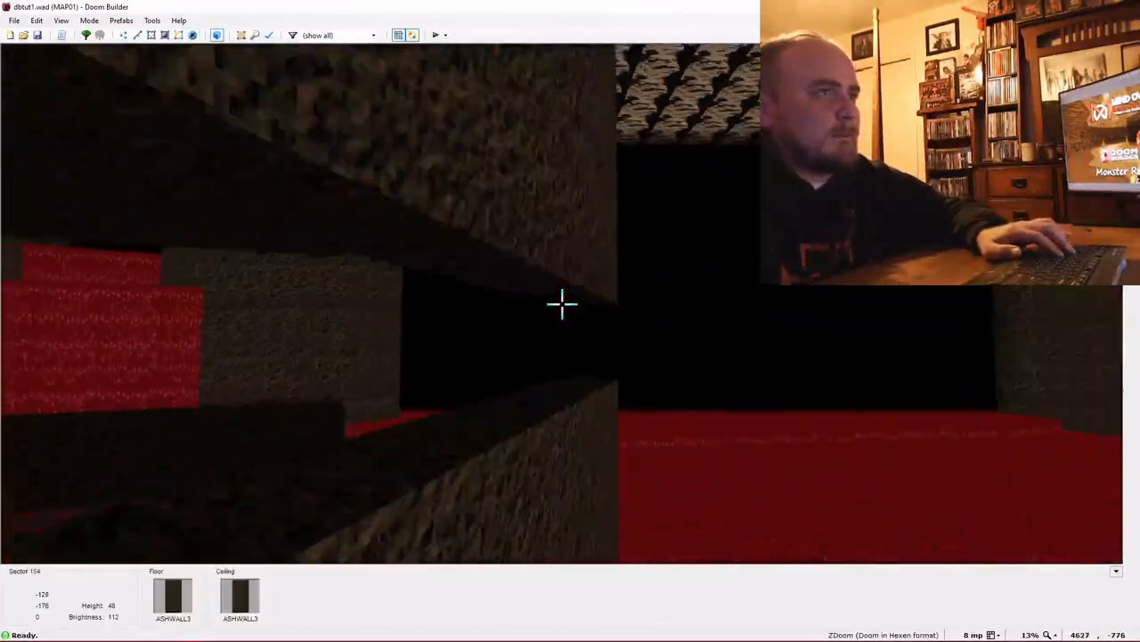
{"action": "key", "text": "d"}
{"action": "key", "text": "s"}
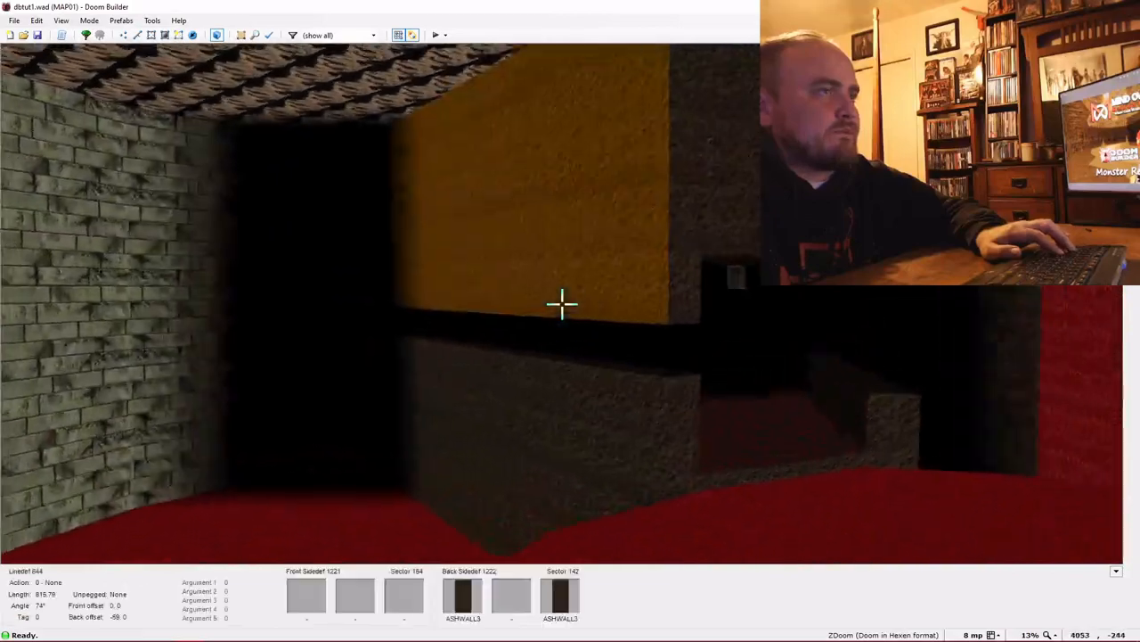
{"action": "key", "text": "d"}
{"action": "key", "text": "e"}
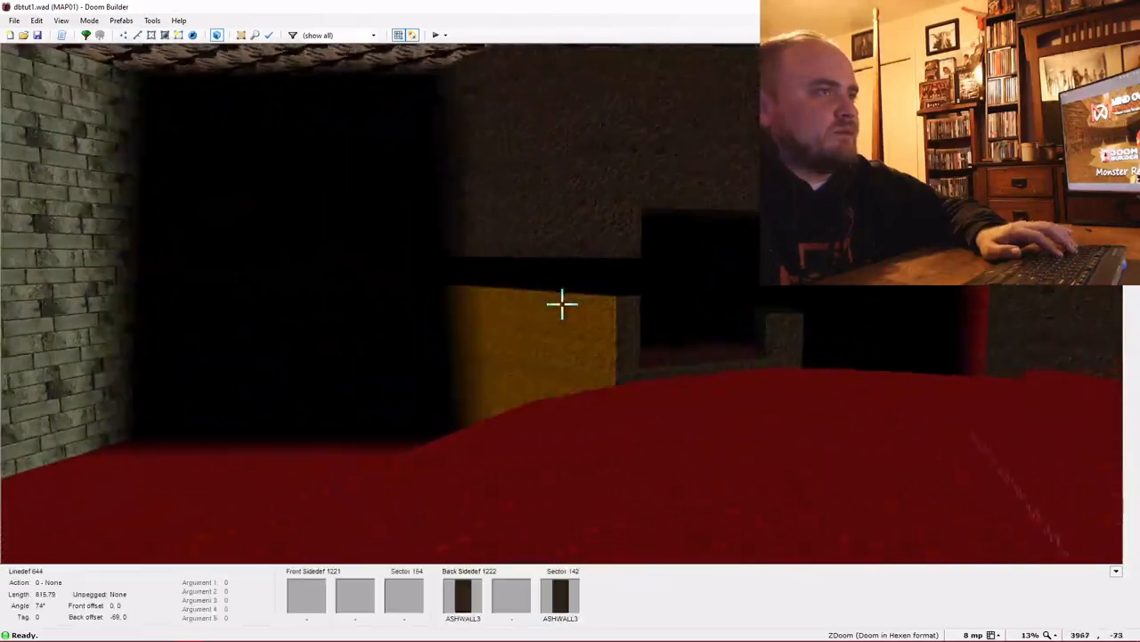
{"action": "key", "text": "e"}
{"action": "key", "text": "d"}
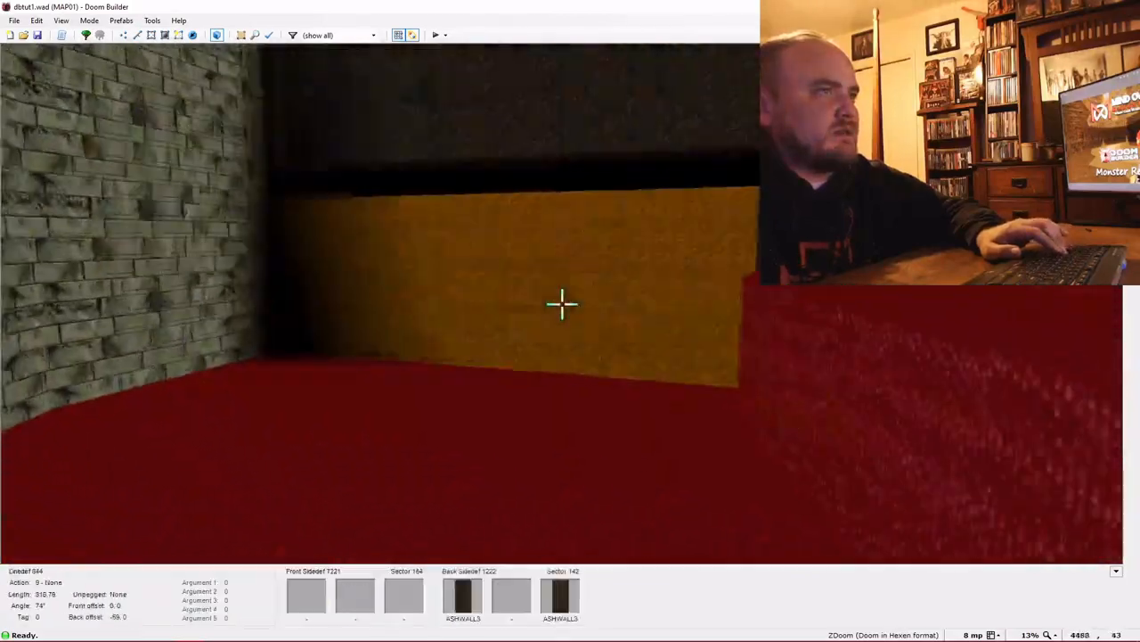
{"action": "key", "text": "e"}
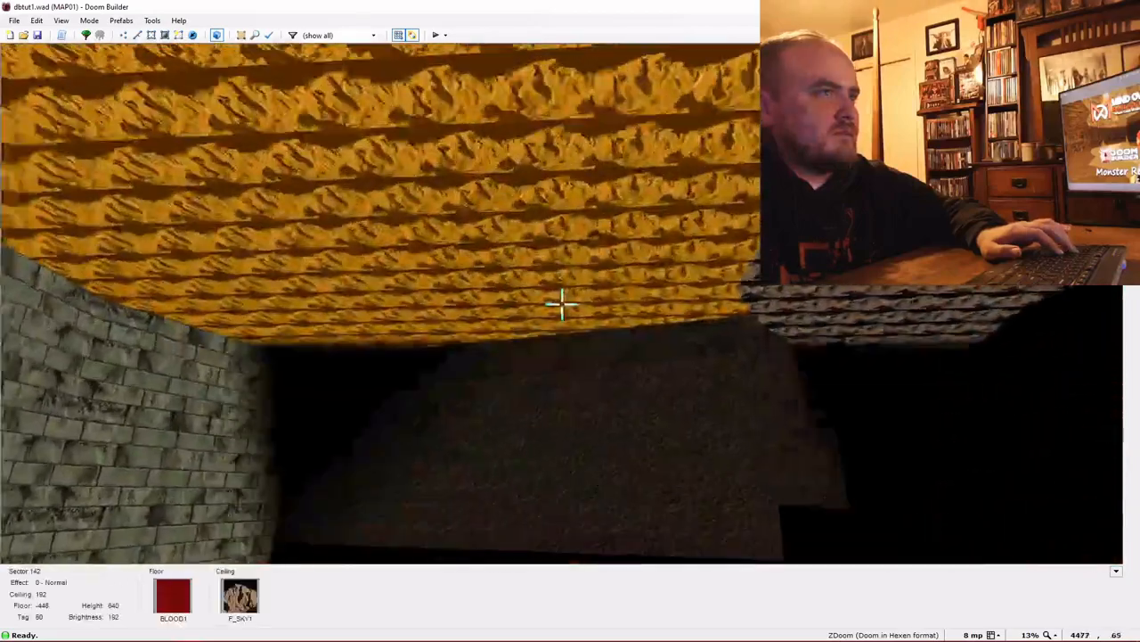
{"action": "key", "text": "e"}
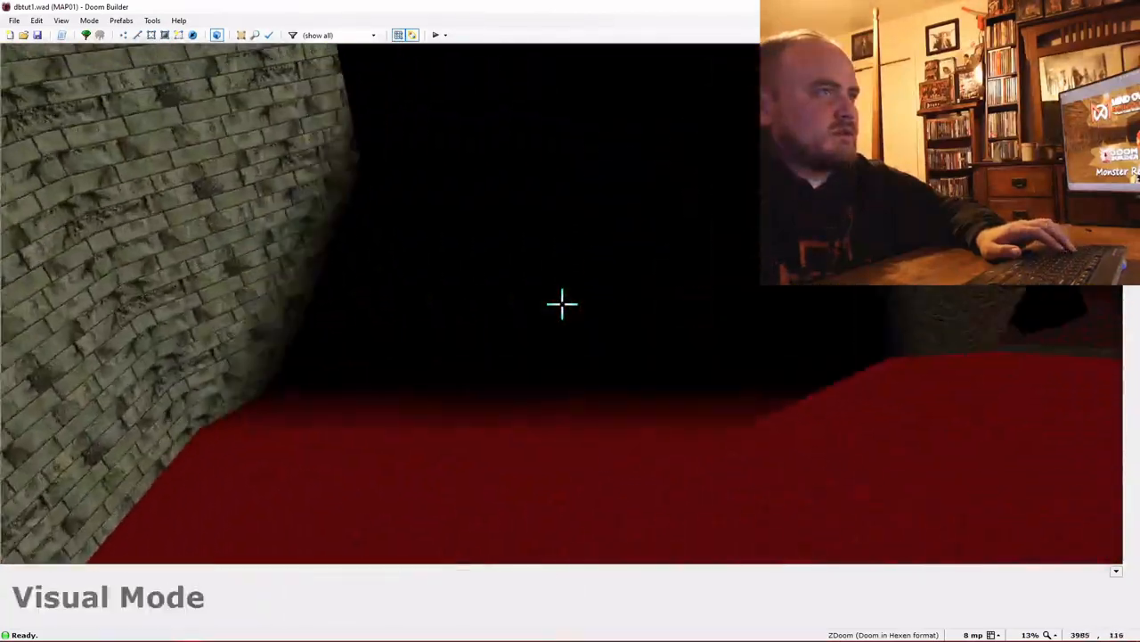
Split off the eastern blood pool area by drawing from the cave's northwest corner along the existing edge and diagonally to the outer wall
{"action": "key", "text": "w"}
{"action": "scroll", "coordinate": [502, 295], "scroll_direction": "up", "scroll_amount": 4}
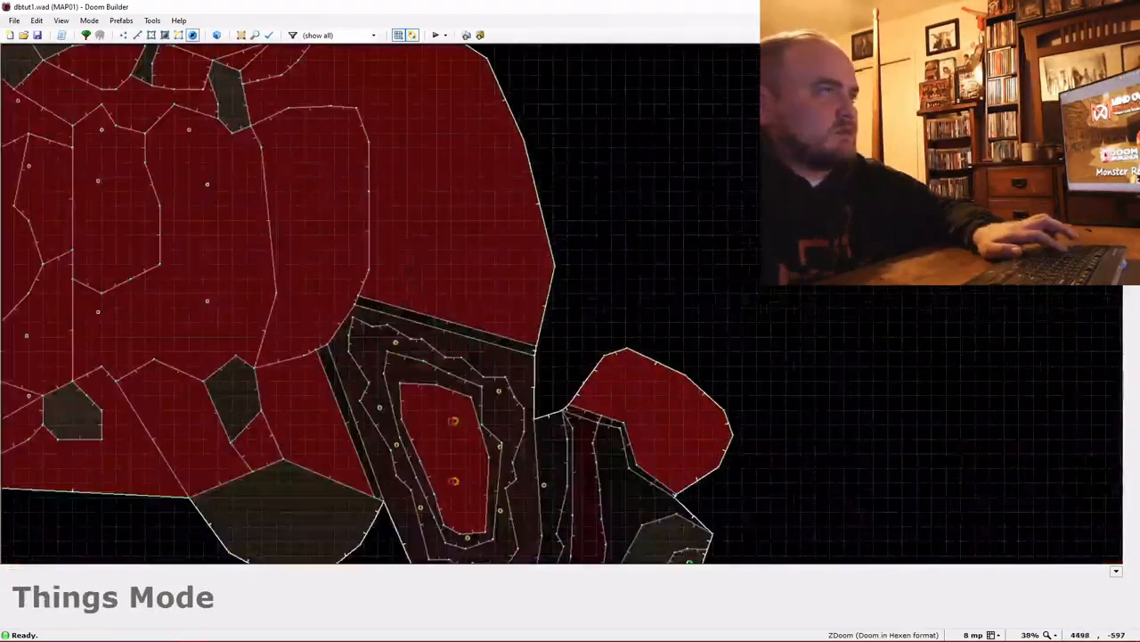
{"action": "key", "text": "ctrl+d"}
{"action": "scroll", "coordinate": [370, 286], "scroll_direction": "up", "scroll_amount": 1}
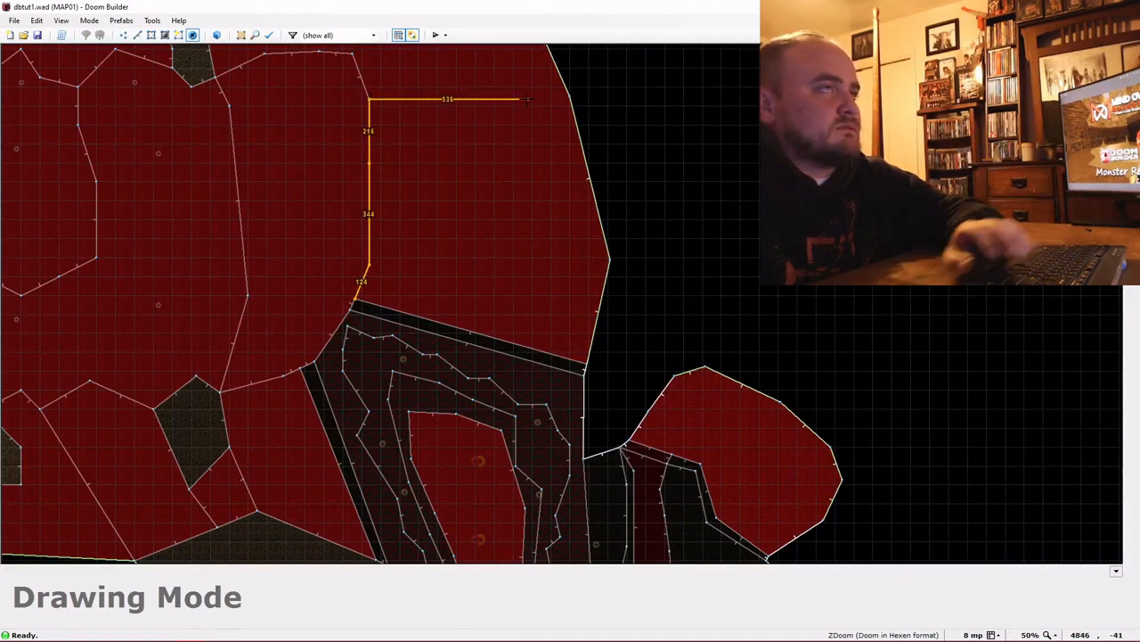
{"action": "key", "text": "Up"}
{"action": "key", "text": "Up"}
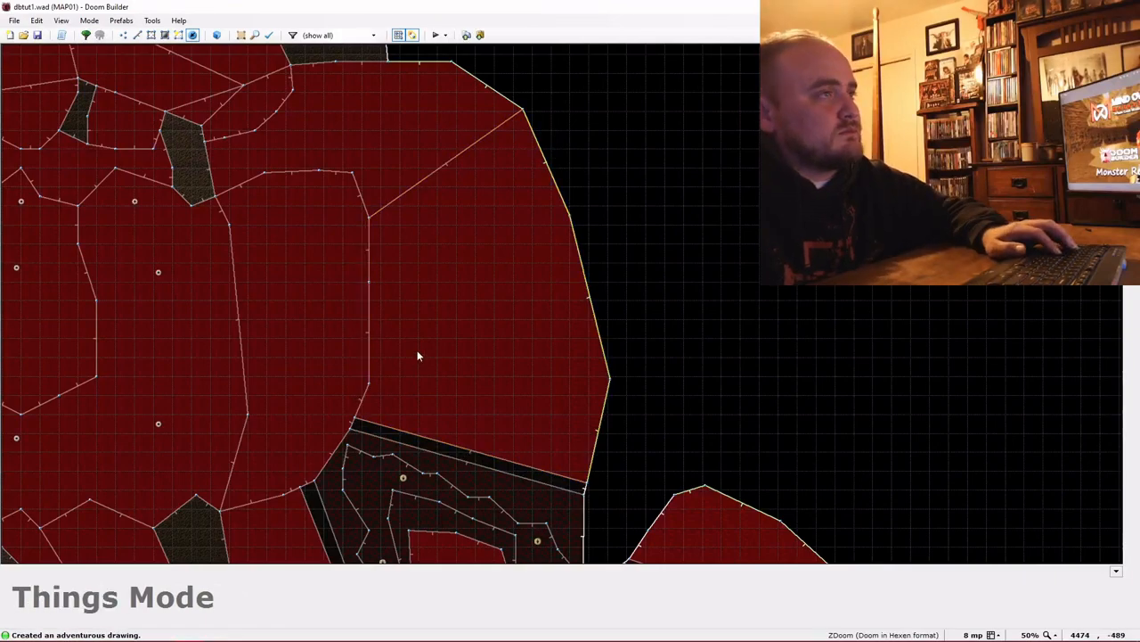
Raise the floor of the split-off blood sector north of the cave to -200
{"action": "key", "text": "q"}
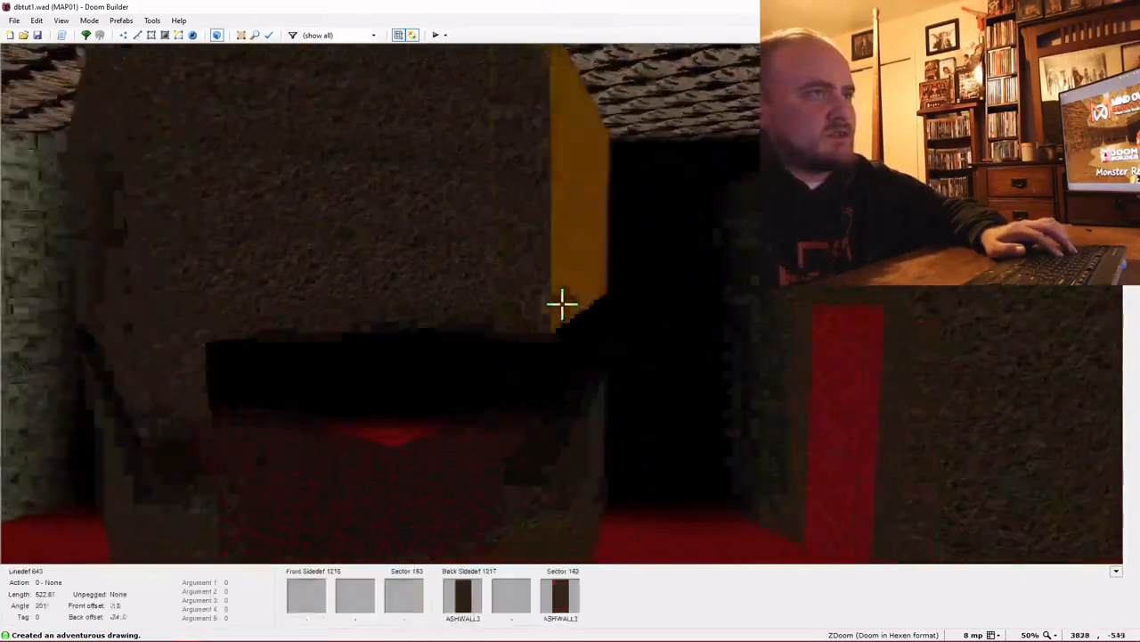
{"action": "key", "text": "e"}
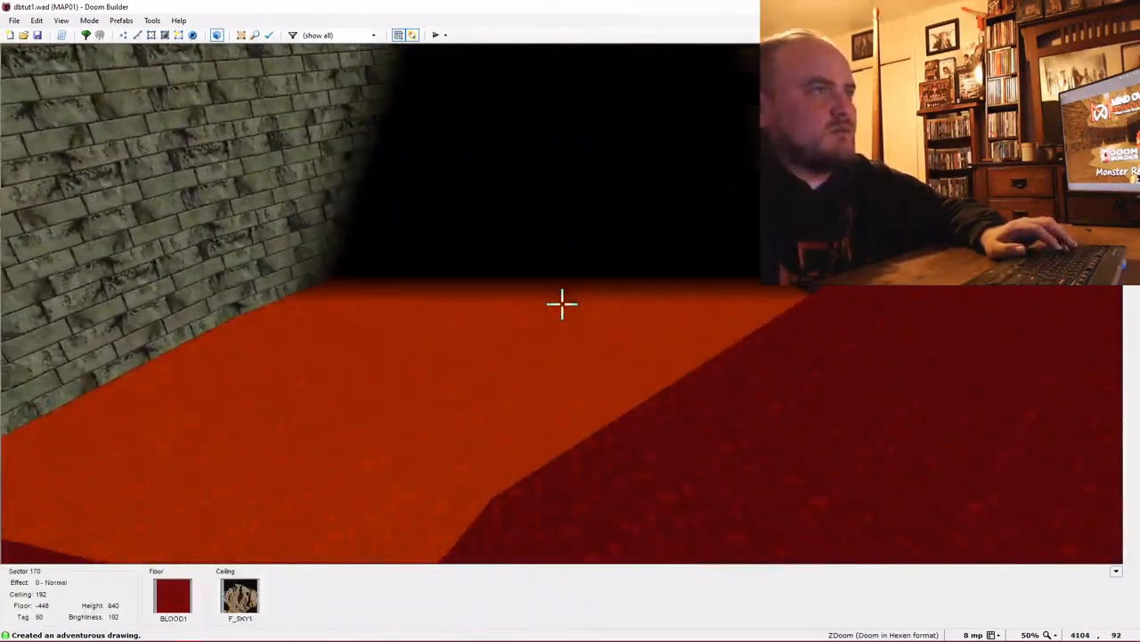
{"action": "scroll", "coordinate": [562, 304], "scroll_direction": "up", "scroll_amount": 19}
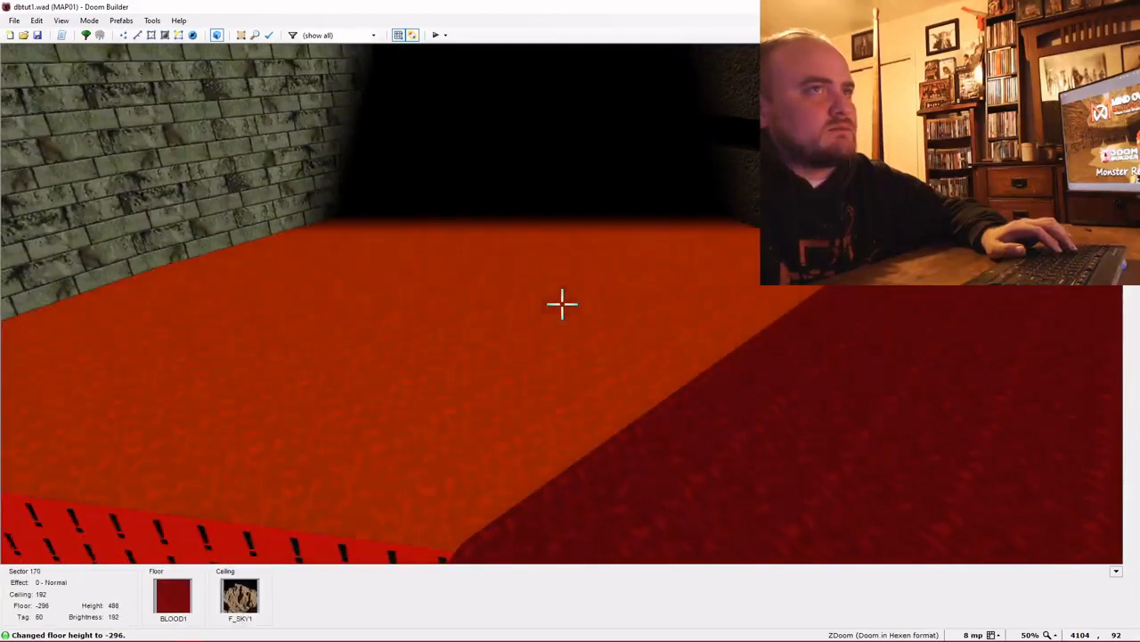
{"action": "scroll", "coordinate": [562, 303], "scroll_direction": "up", "scroll_amount": 6}
{"action": "scroll", "coordinate": [562, 303], "scroll_direction": "up", "scroll_amount": 2}
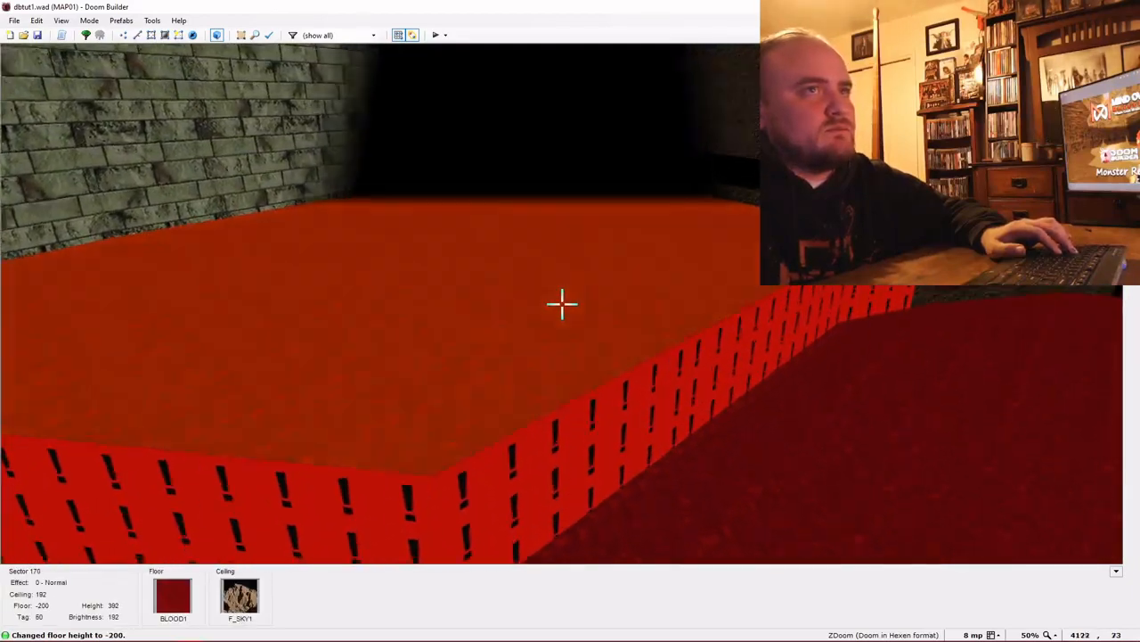
Lower the same sector's ceiling to -80 and its floor to -280
{"action": "key", "text": "e"}
{"action": "scroll", "coordinate": [563, 304], "scroll_direction": "down", "scroll_amount": 20}
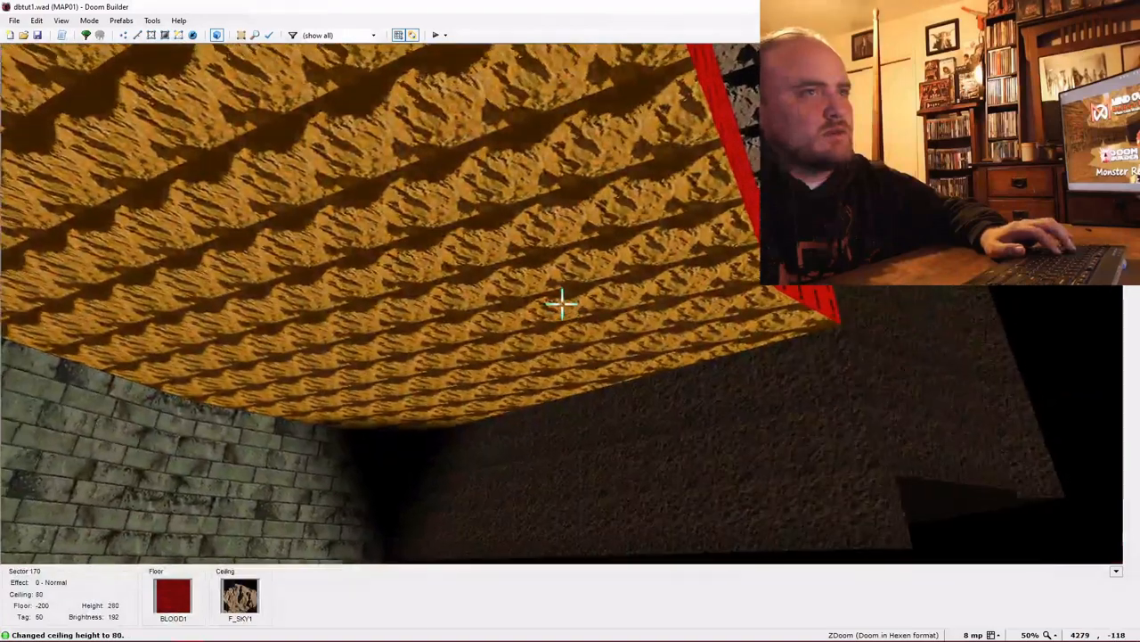
{"action": "scroll", "coordinate": [563, 304], "scroll_direction": "down", "scroll_amount": 7}
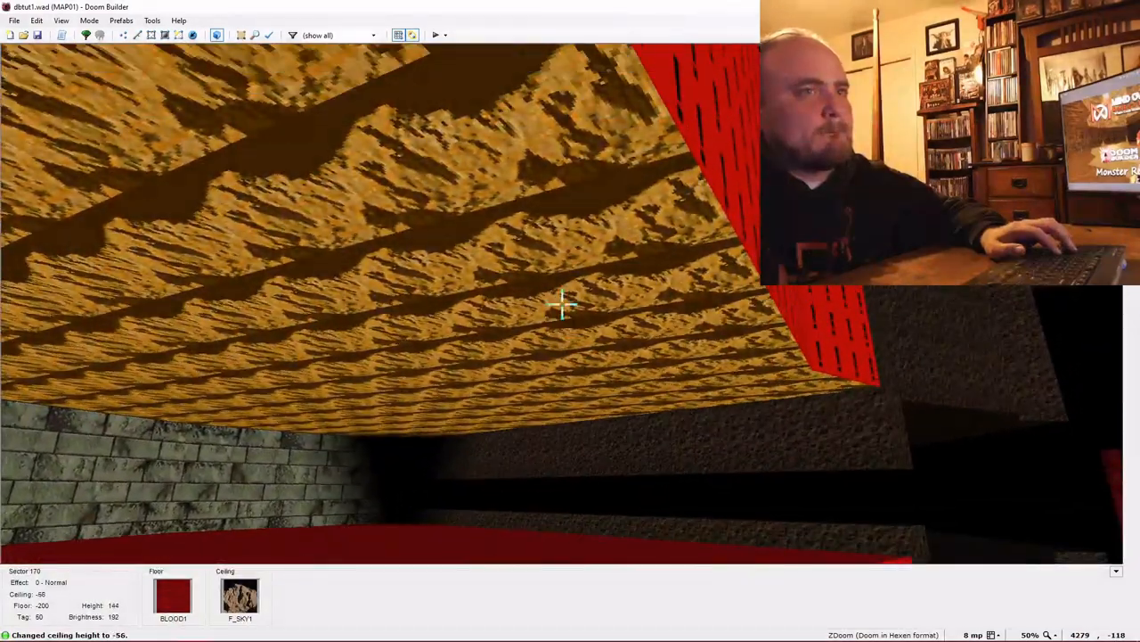
{"action": "scroll", "coordinate": [562, 304], "scroll_direction": "down", "scroll_amount": 8}
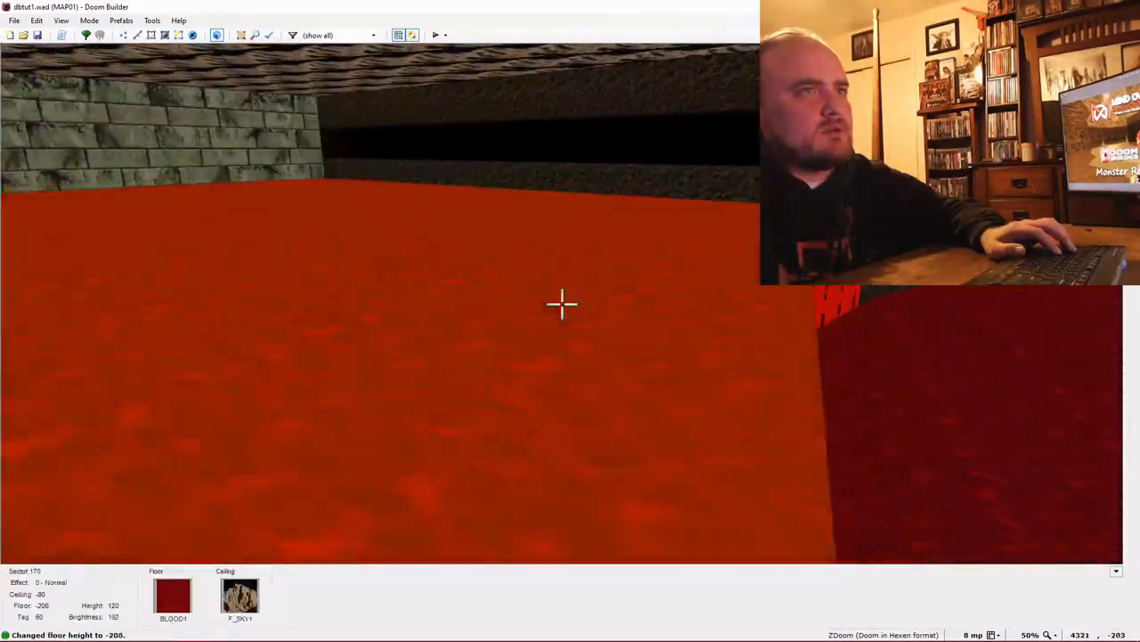
{"action": "key", "text": "d"}
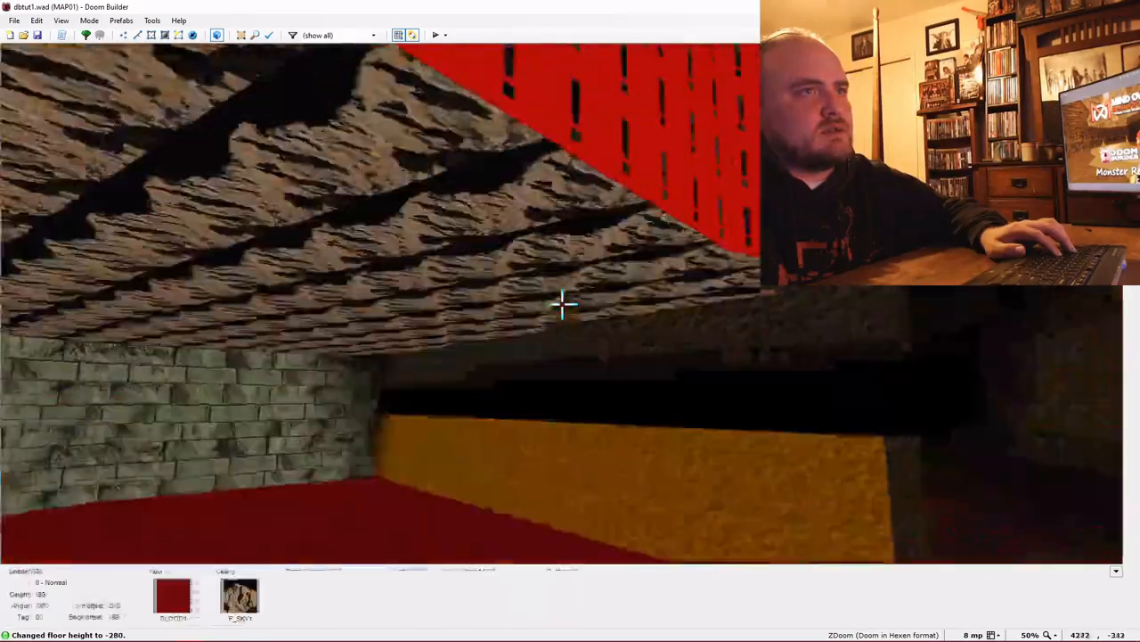
Apply ASHWALL3 to the new sector's floor, ceiling and untextured edges, and set its brightness to 112
{"action": "key", "text": "ctrl+c"}
{"action": "key", "text": "ctrl+v"}
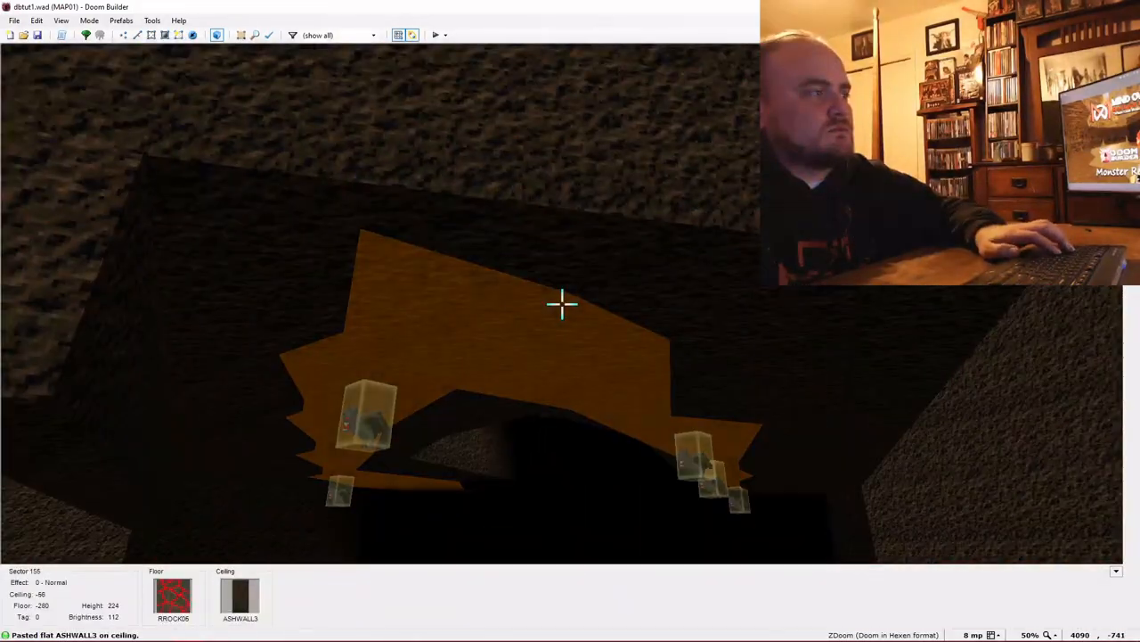
{"action": "key", "text": "e"}
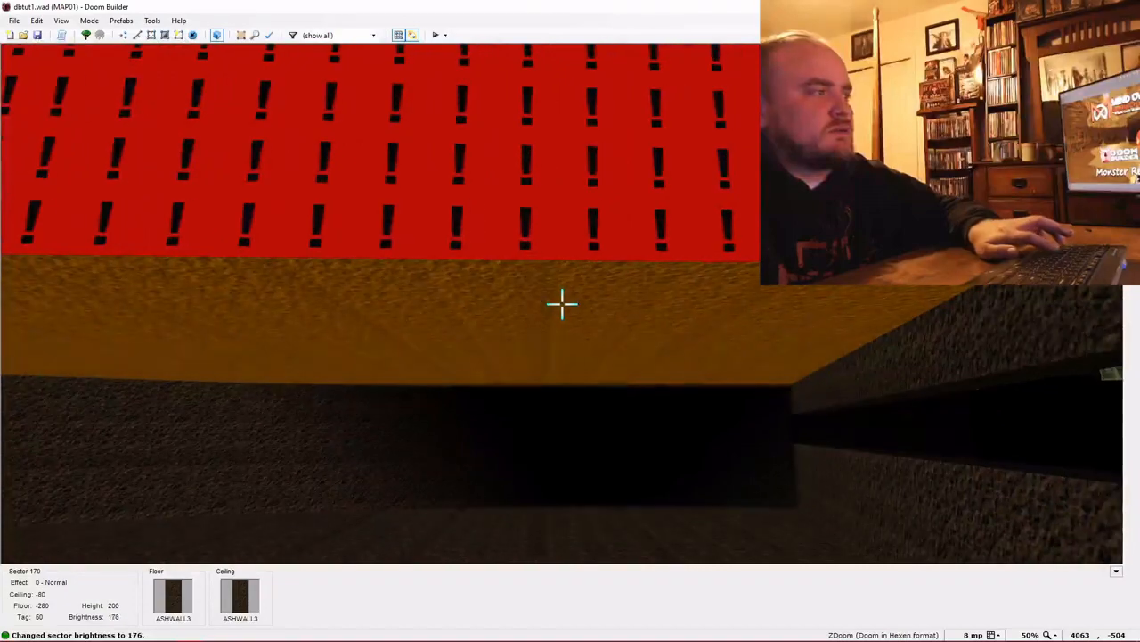
{"action": "key", "text": "ctrl+v"}
{"action": "key", "text": "ctrl+v"}
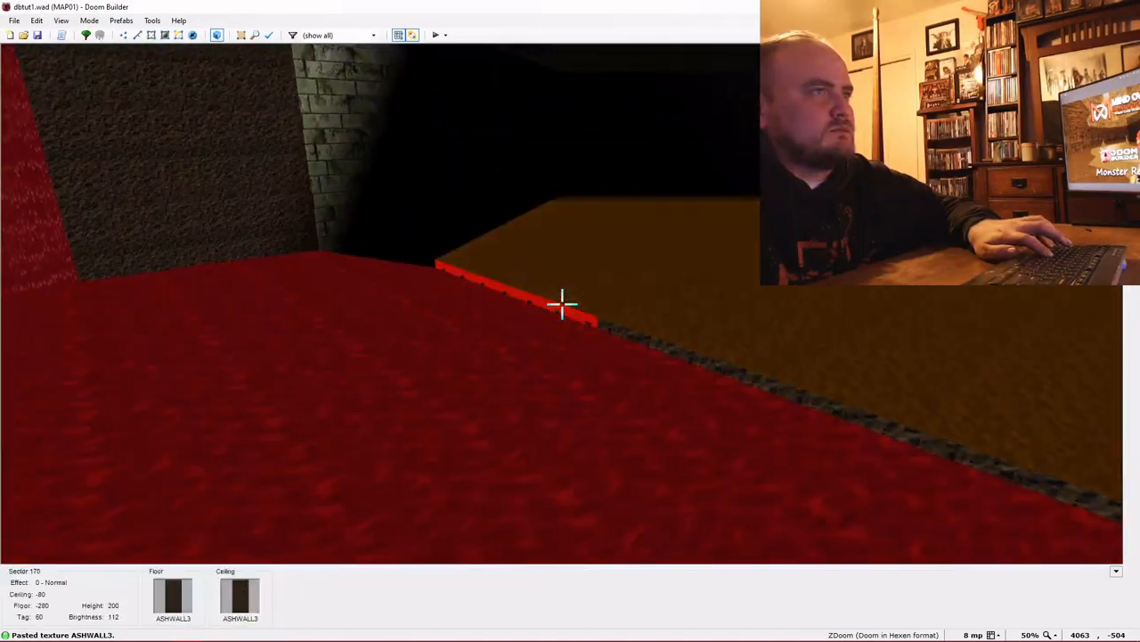
Inspect the new ashwall ledge, the surrounding walls and sky, and the cave's western opening from above the blood pool
{"action": "key", "text": "w"}
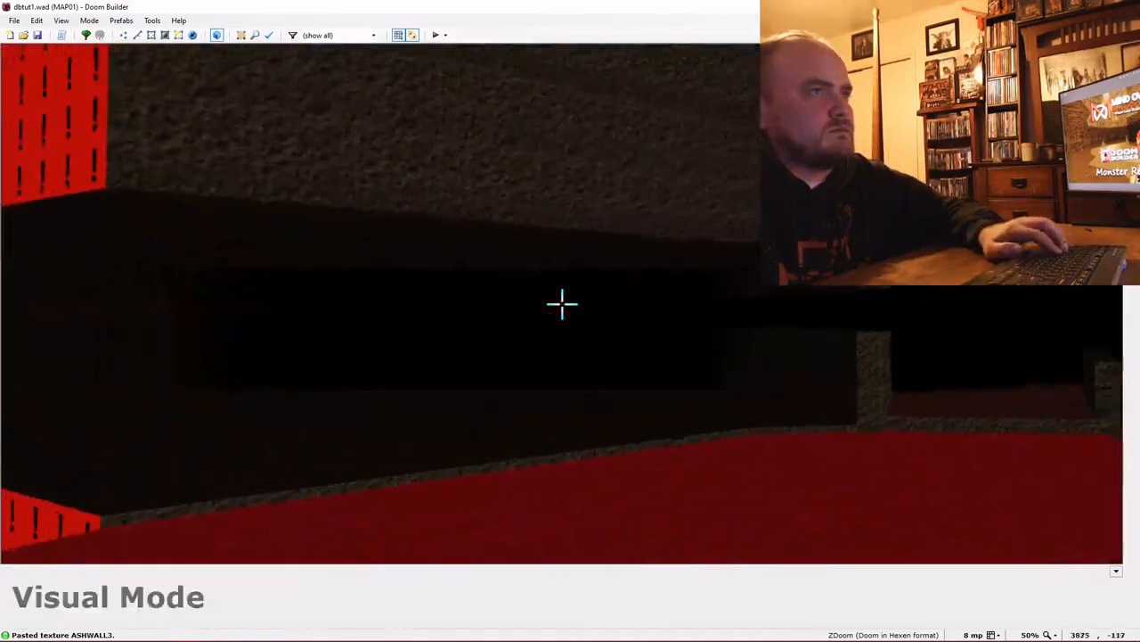
{"action": "key", "text": "w"}
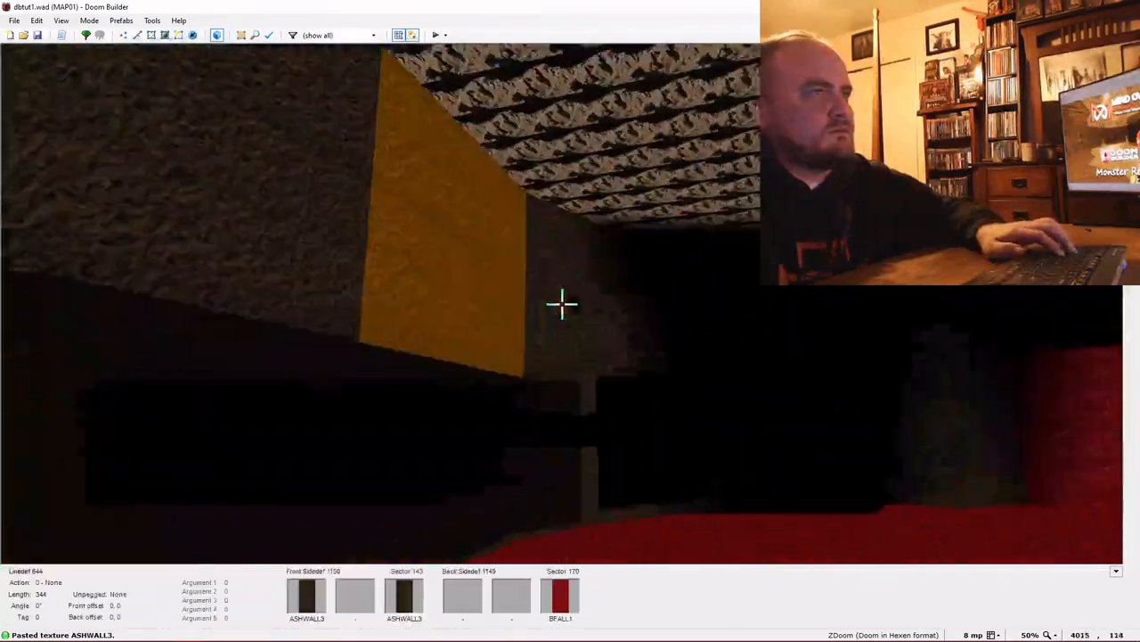
{"action": "key", "text": "w"}
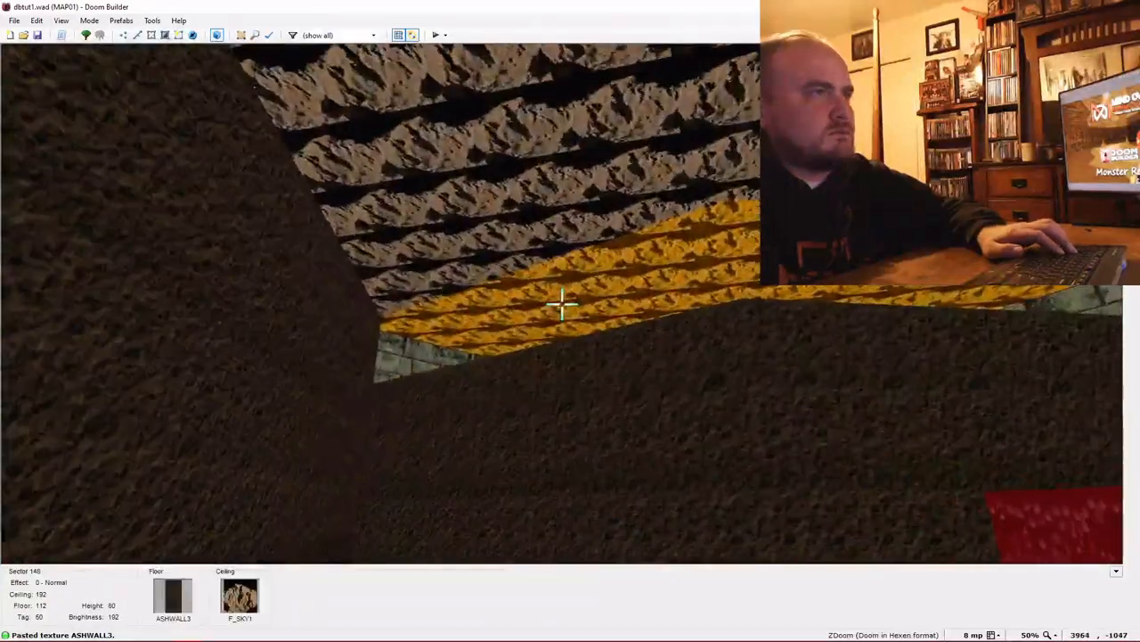
{"action": "key", "text": "w"}
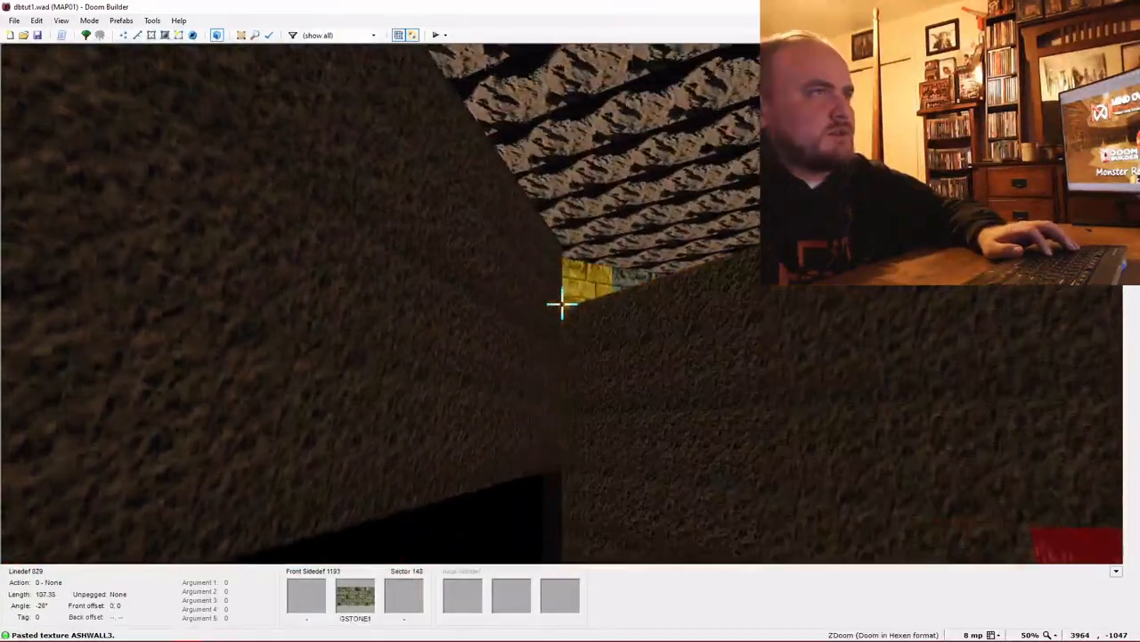
{"action": "key", "text": "w"}
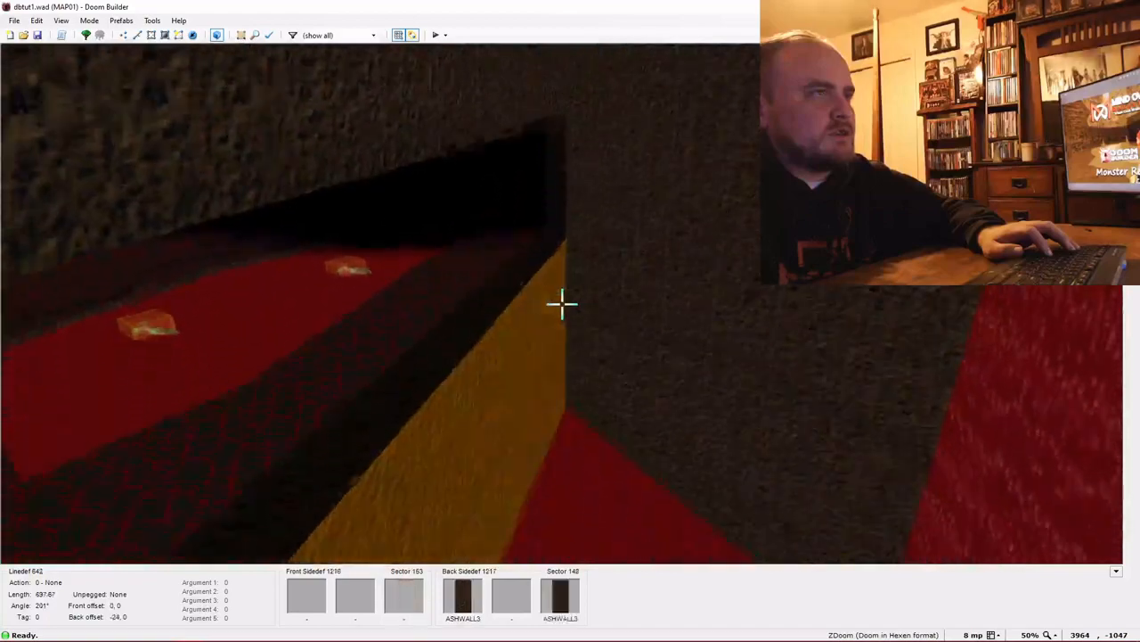
Move the vertex at the south end of the cave's western wall out into the blood pool beside the southern alcove
{"action": "key", "text": "q"}
{"action": "scroll", "coordinate": [362, 470], "scroll_direction": "down", "scroll_amount": 4}
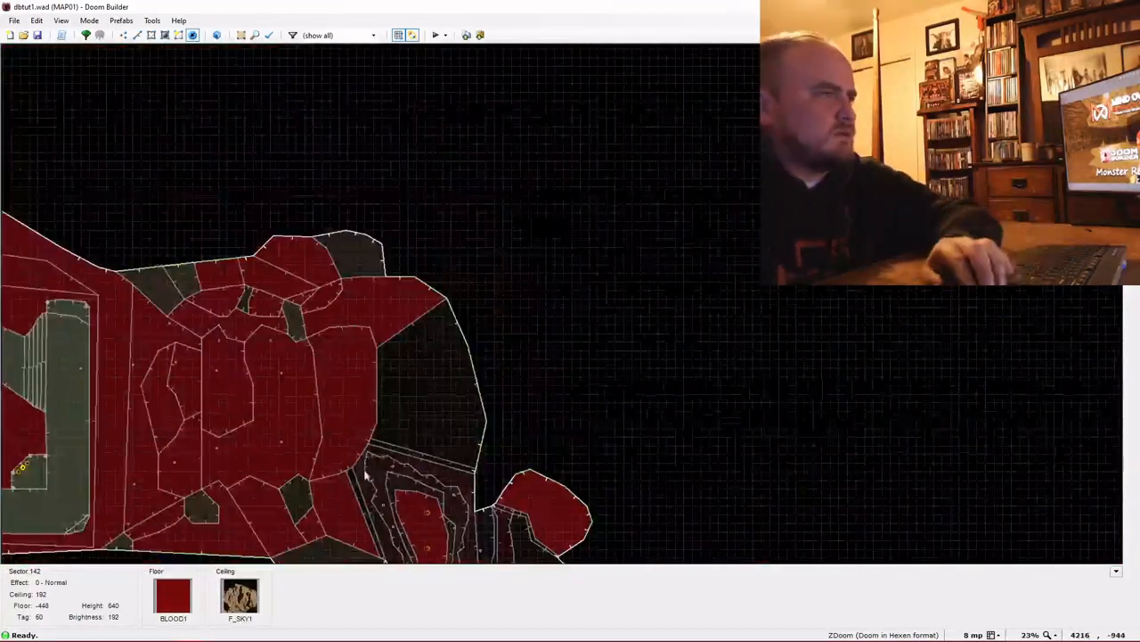
{"action": "scroll", "coordinate": [356, 540], "scroll_direction": "up", "scroll_amount": 5}
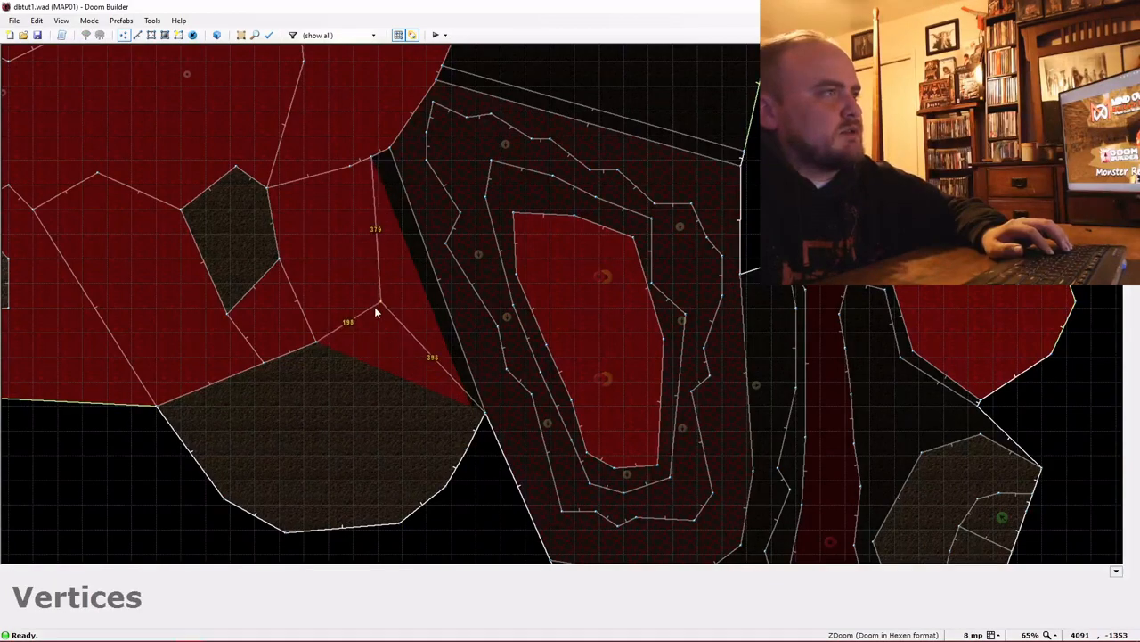
Inspect the reshaped western cave wall and its openings in 3D
{"action": "key", "text": "q"}
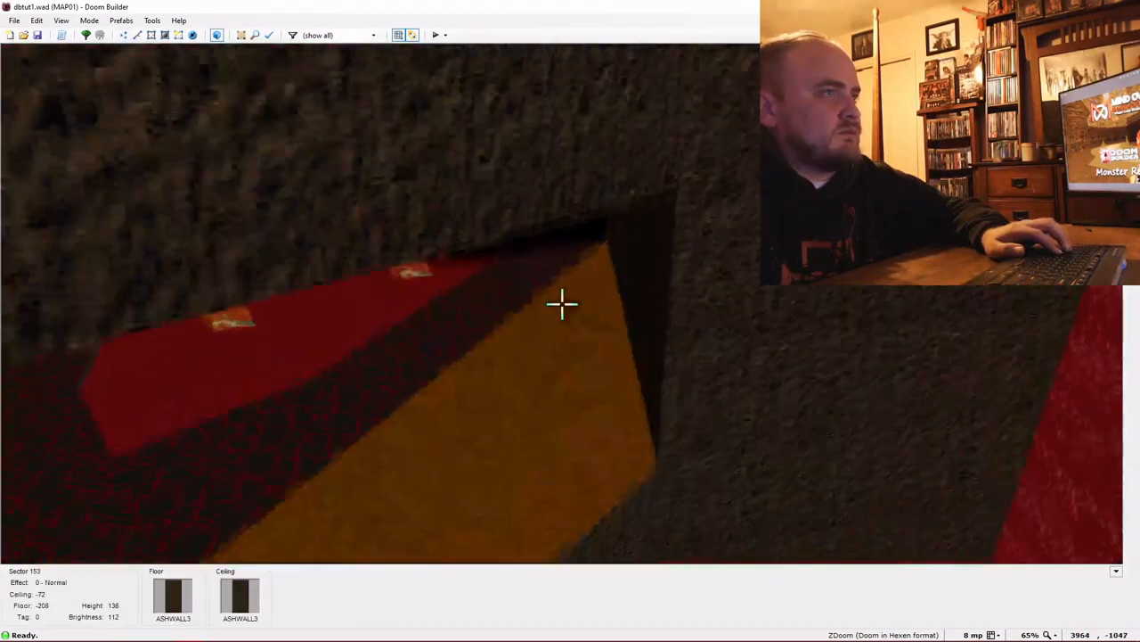
{"action": "key", "text": "e"}
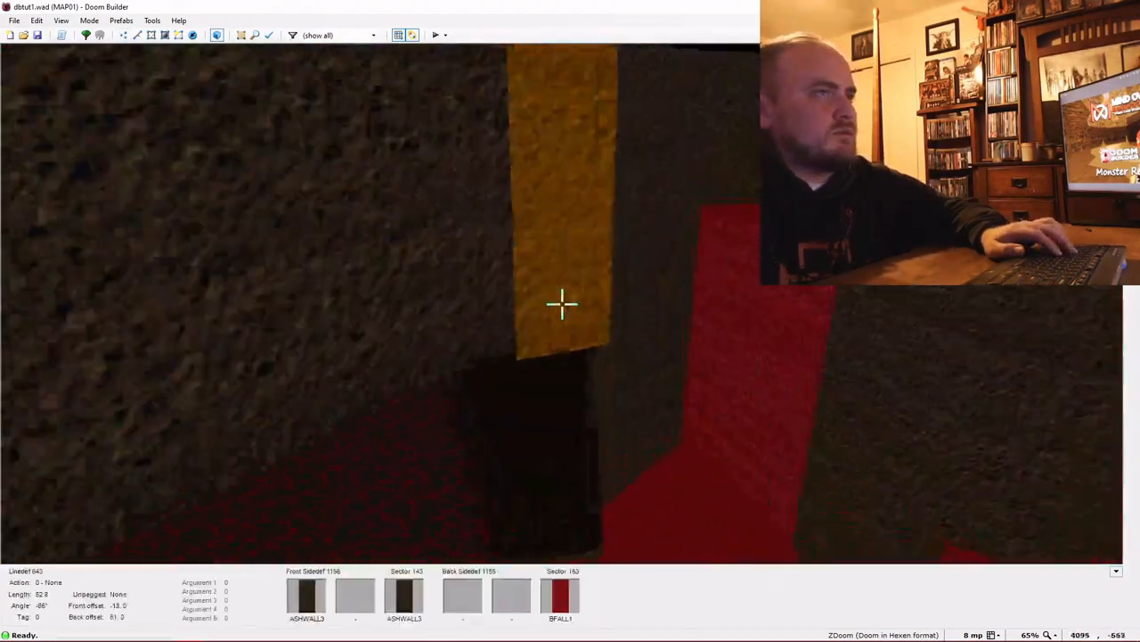
{"action": "key", "text": "d"}
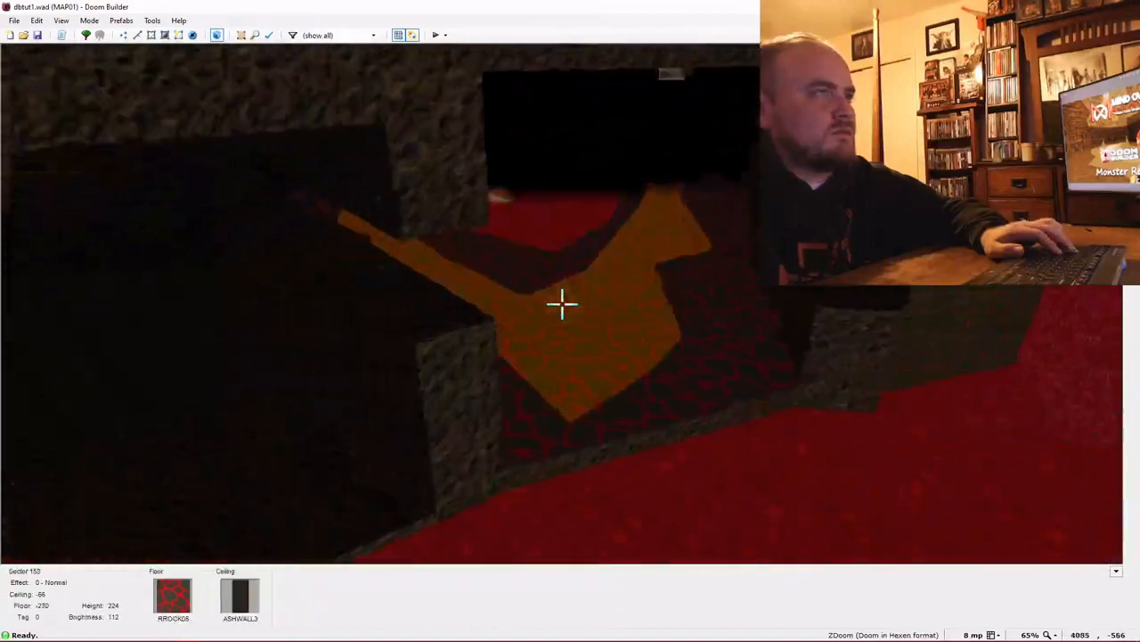
{"action": "key", "text": "q"}
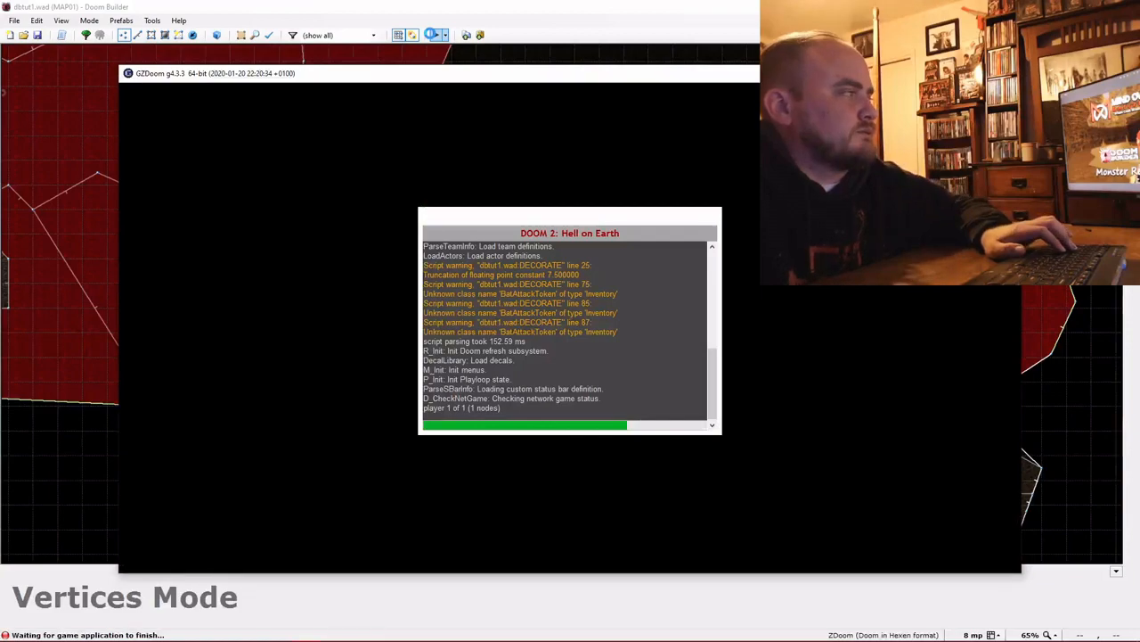
Playtest the map from the start ledge, fighting the imp bats with fists and collecting and firing the pistol in the dark blood passage
{"action": "key", "text": "w"}
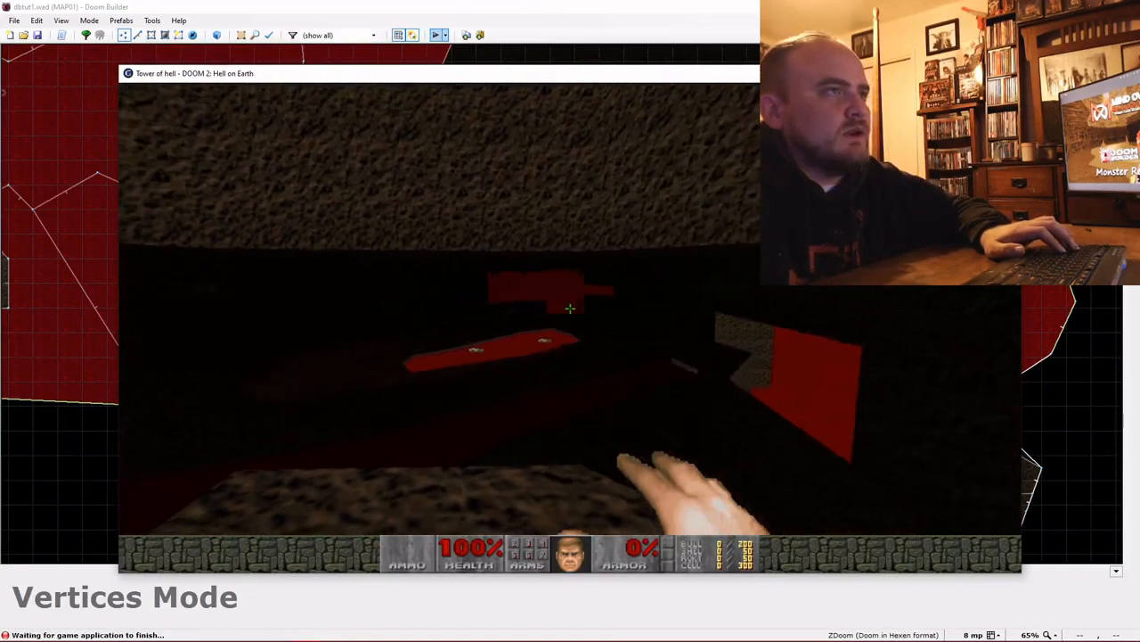
{"action": "key", "text": "w"}
{"action": "left_click", "coordinate": [570, 308]}
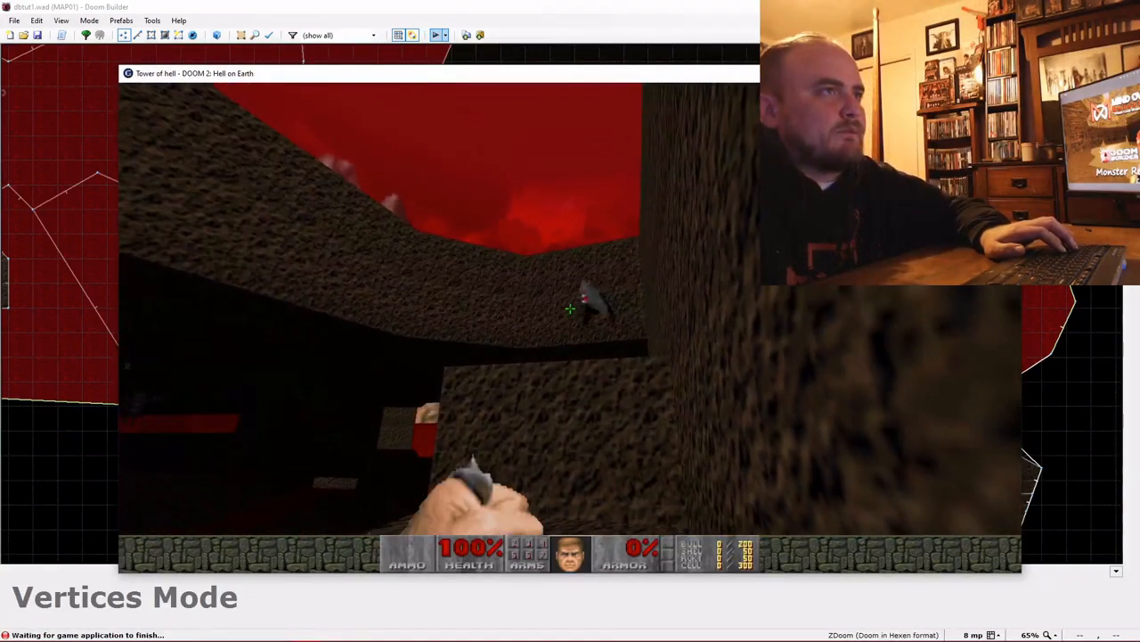
{"action": "key", "text": "w"}
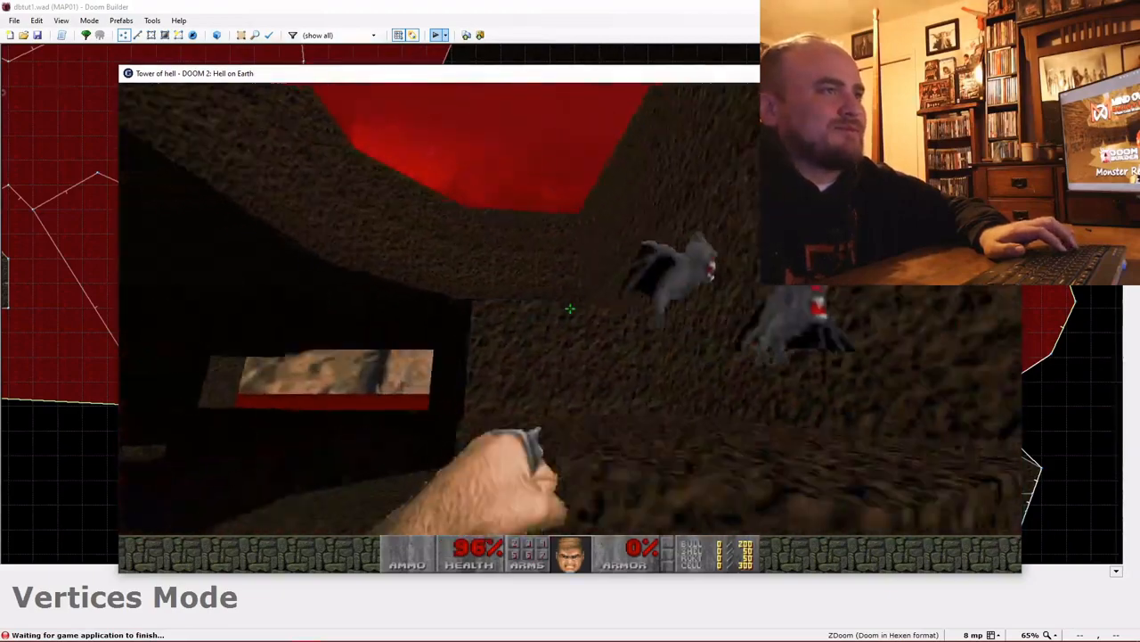
{"action": "key", "text": "w"}
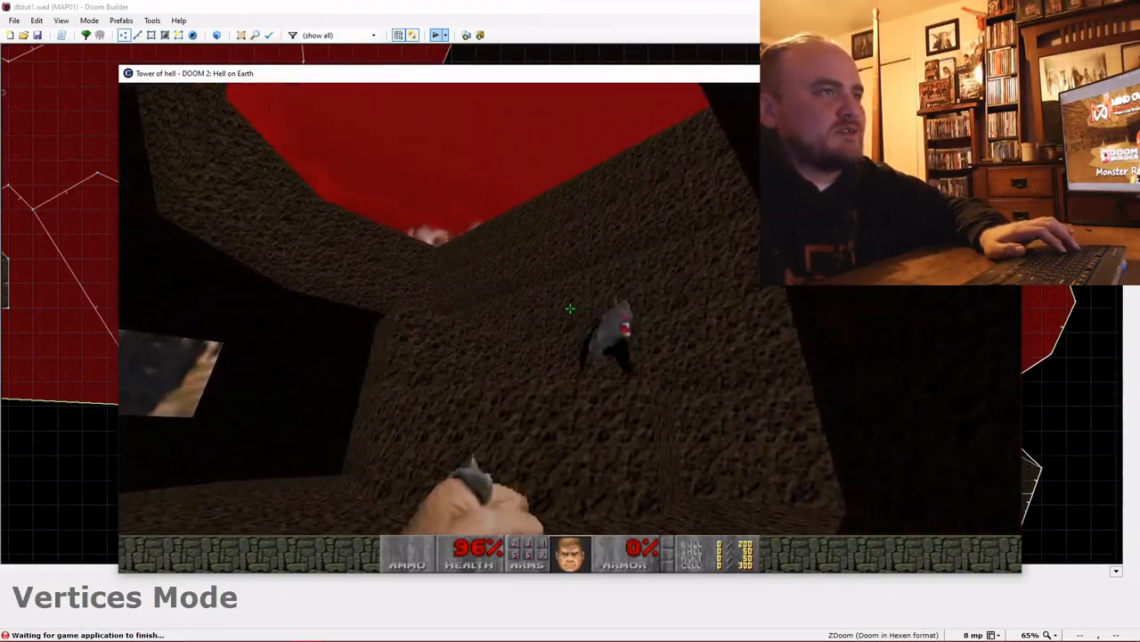
{"action": "left_click", "coordinate": [570, 308]}
{"action": "key", "text": "w"}
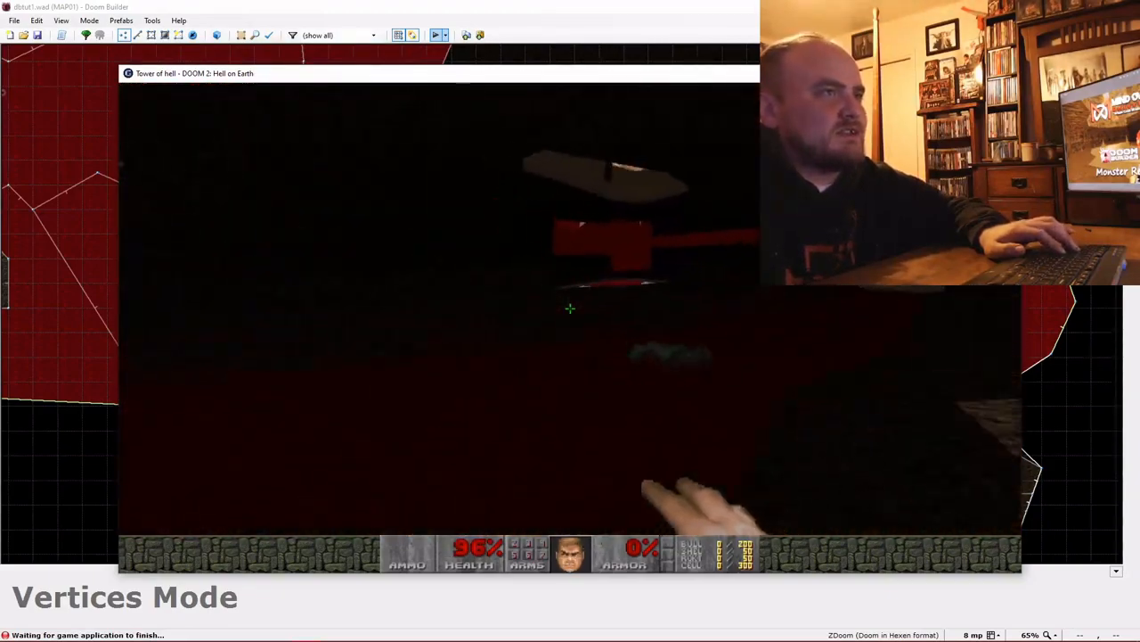
{"action": "key", "text": "w"}
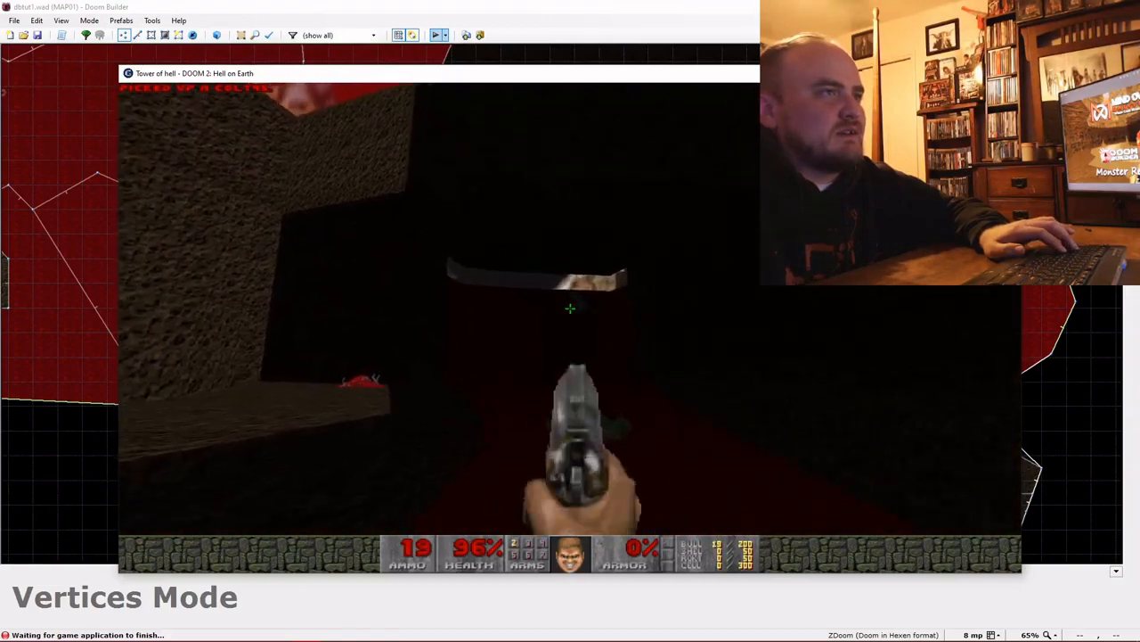
{"action": "left_click", "coordinate": [570, 308]}
{"action": "left_click", "coordinate": [570, 308]}
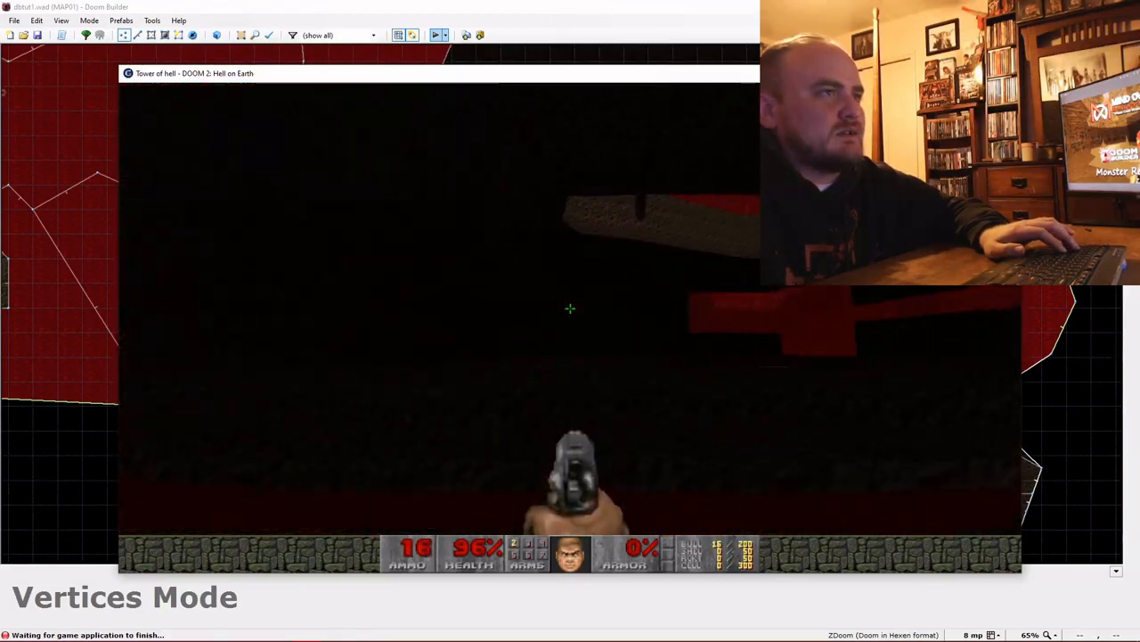
Walk through the cave past the central blood pool and check the reshaped opening and dark walls beside the outdoor pool
{"action": "key", "text": "w"}
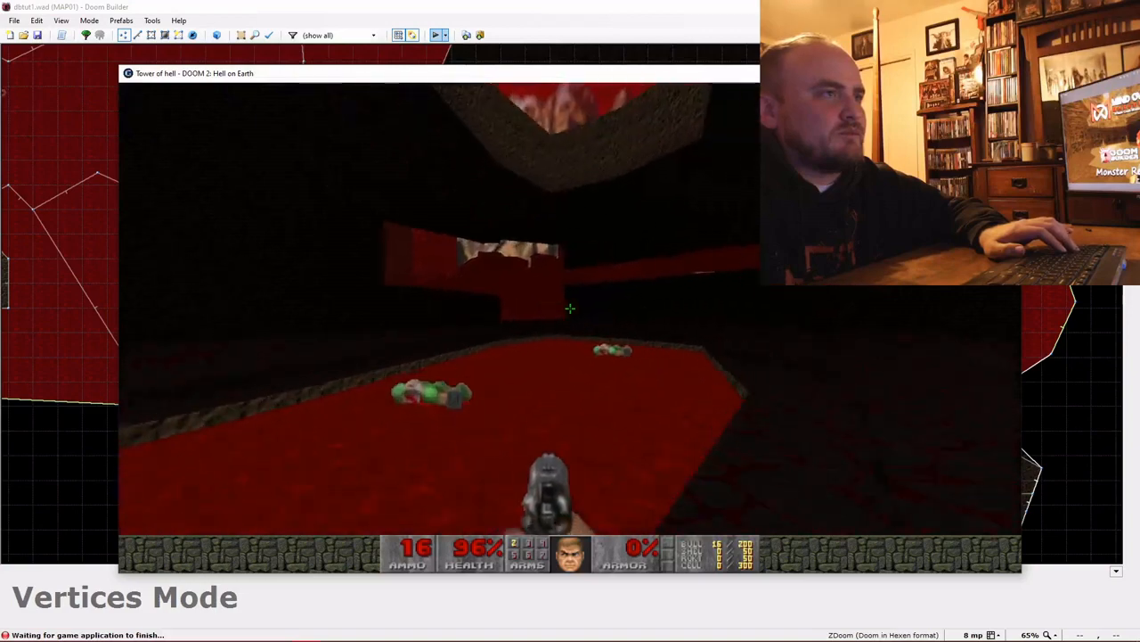
{"action": "key", "text": "w"}
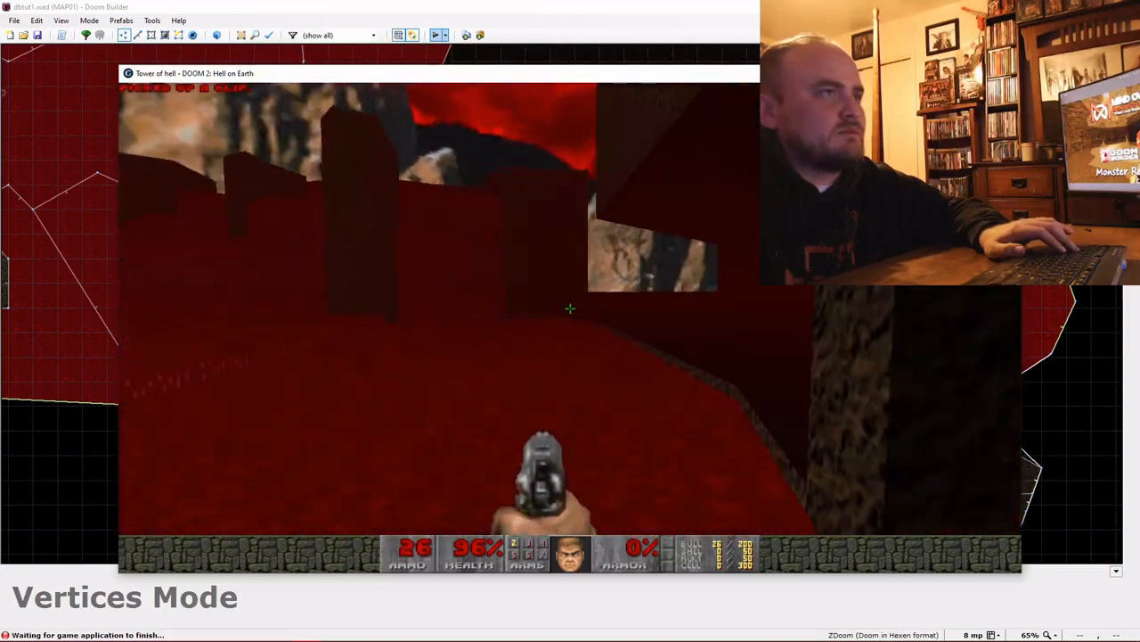
{"action": "key", "text": "w"}
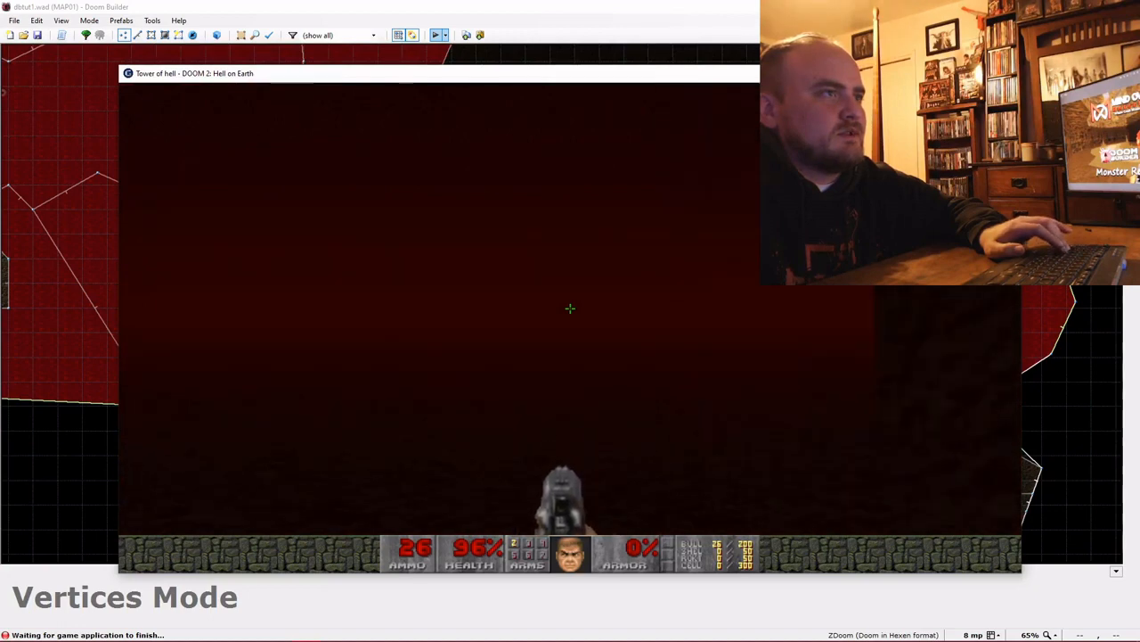
{"action": "key", "text": "w"}
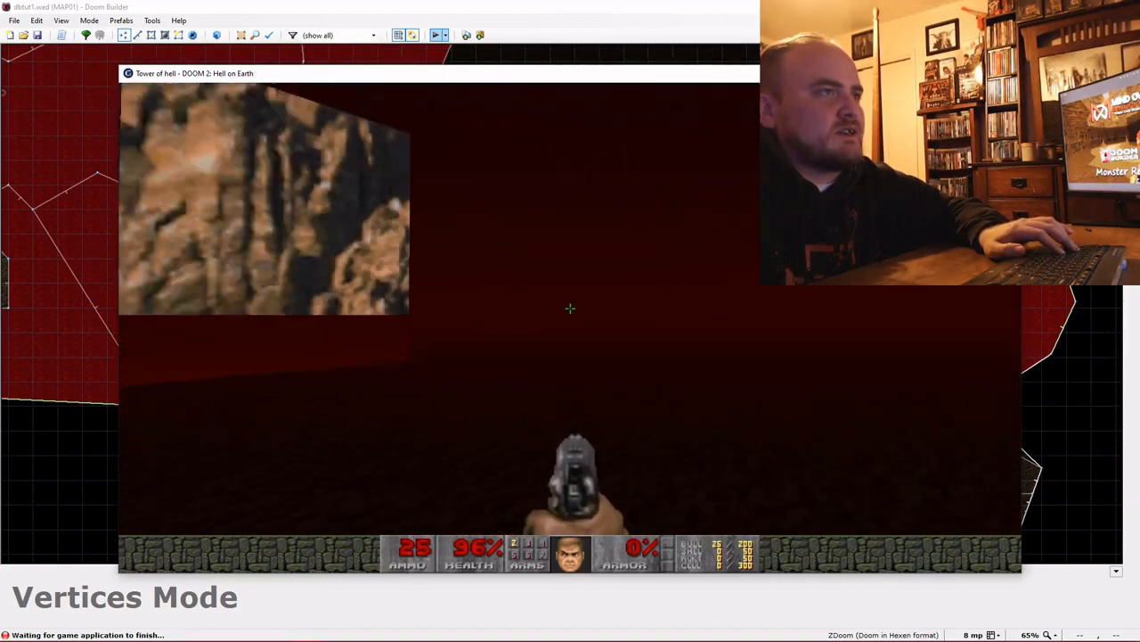
{"action": "key", "text": "w"}
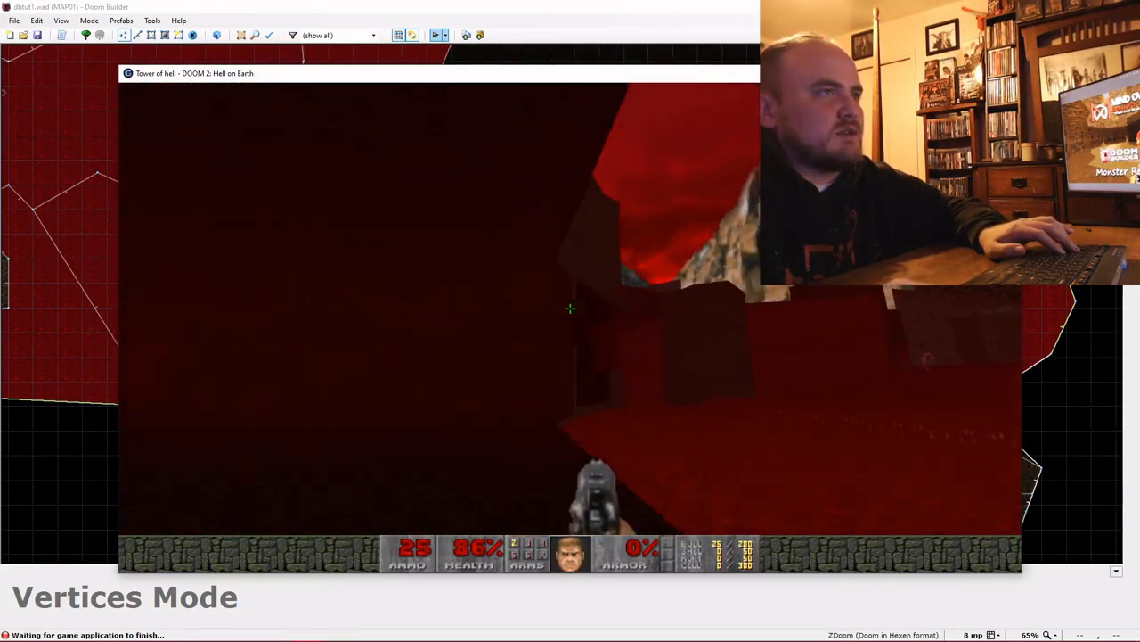
Inspect the surrounding walls, skyline and cave openings from the outdoor blood pool, and quit the playtest to return to Doom Builder
{"action": "key", "text": "w"}
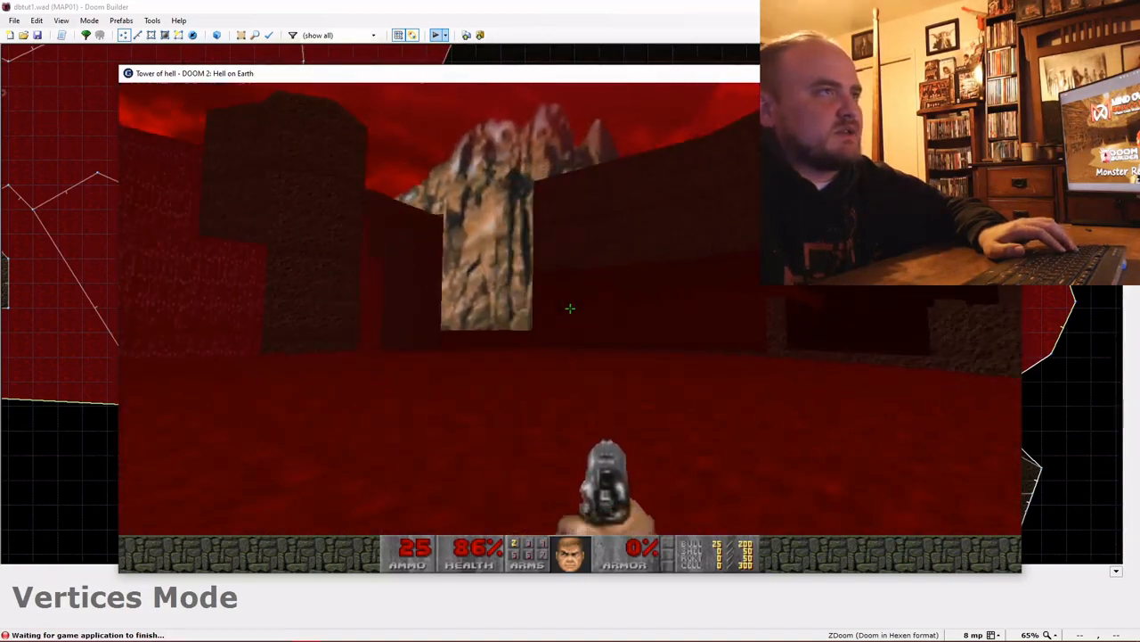
{"action": "key", "text": "w"}
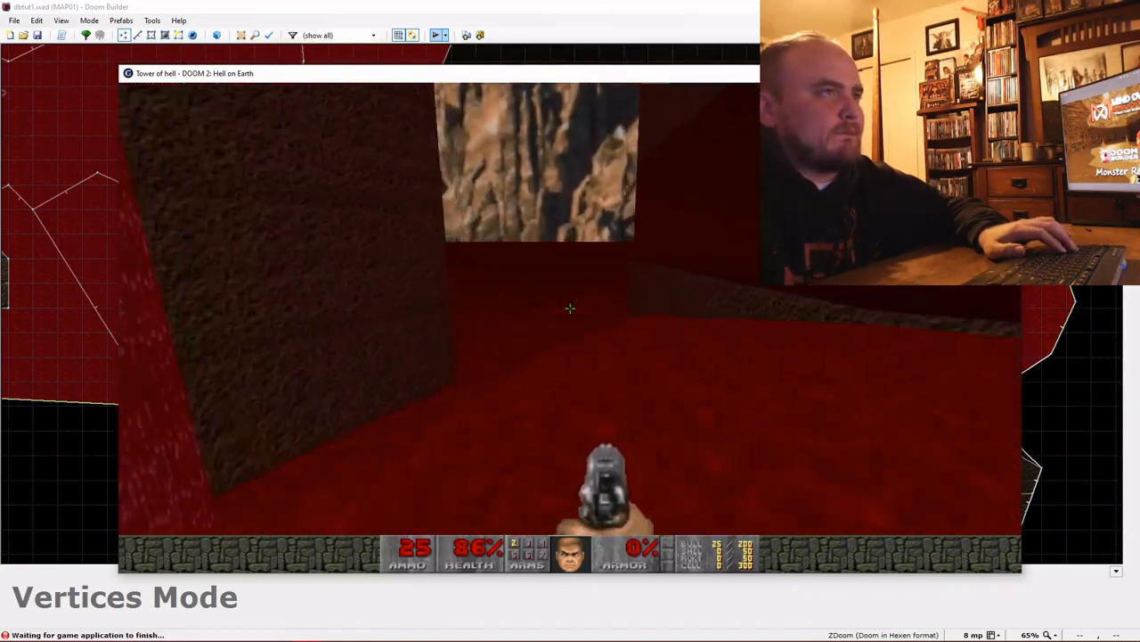
{"action": "key", "text": "w"}
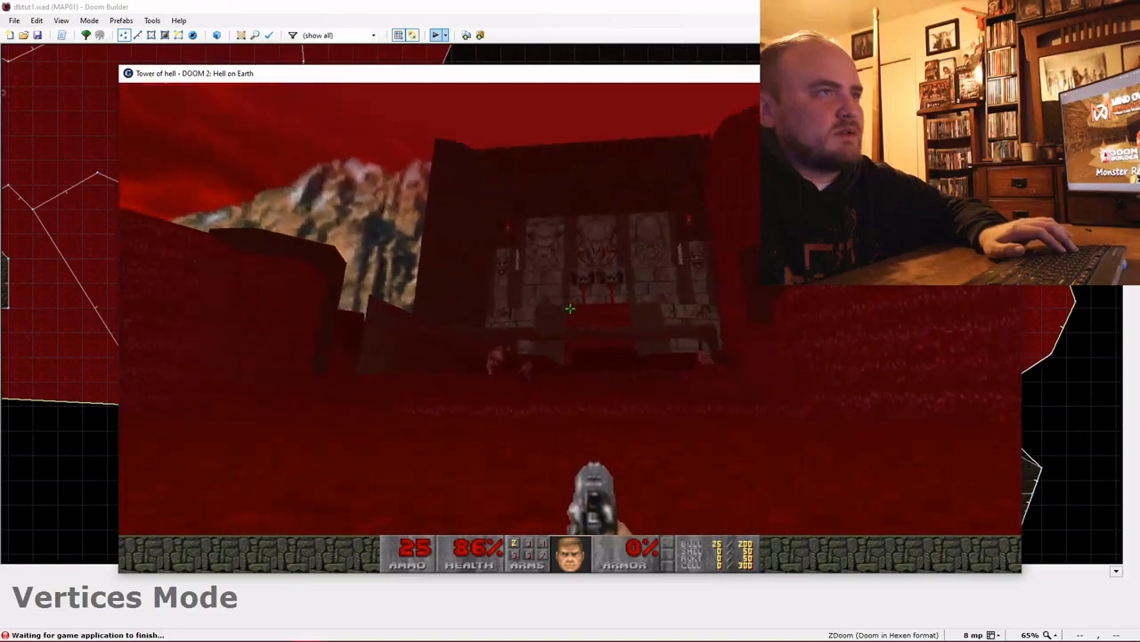
{"action": "key", "text": "w"}
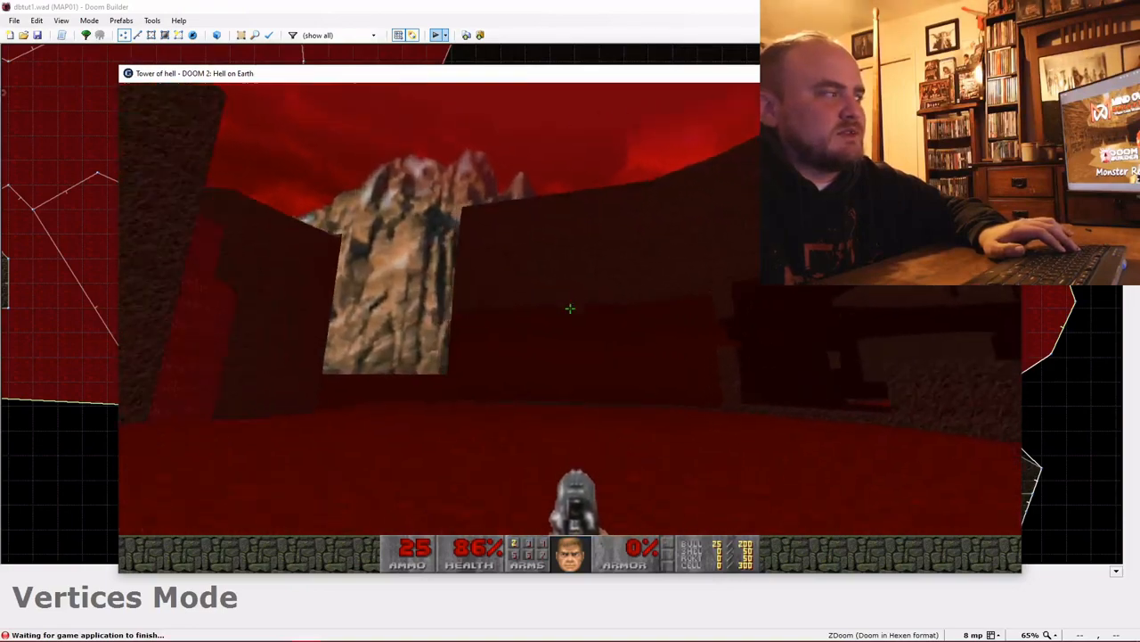
{"action": "key", "text": "w"}
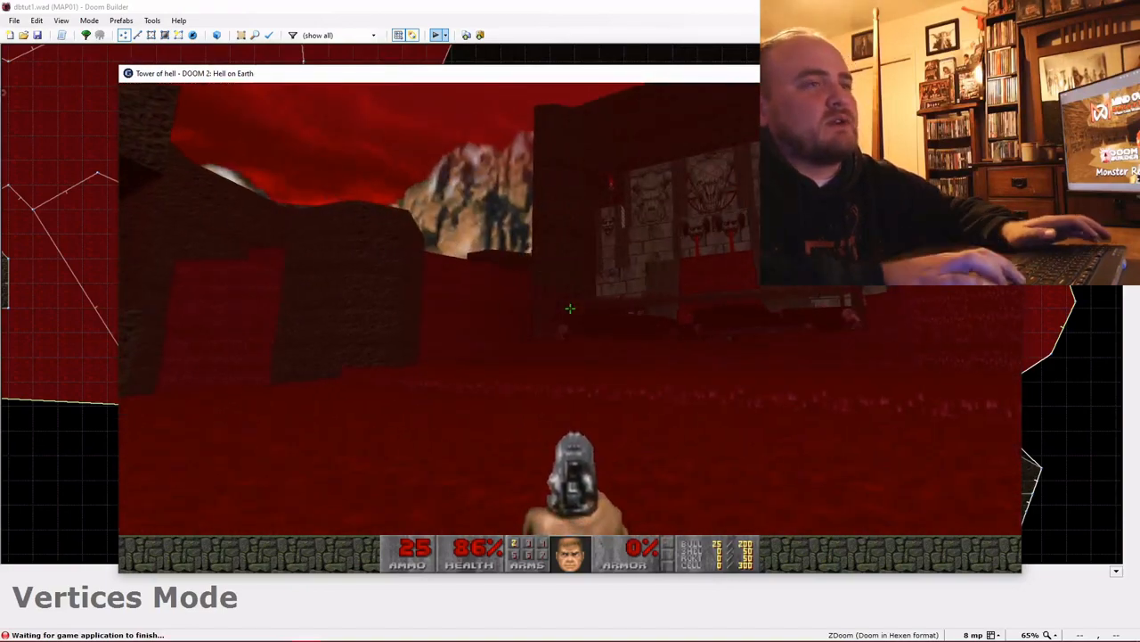
{"action": "key", "text": "Escape"}
{"action": "key", "text": "Return"}
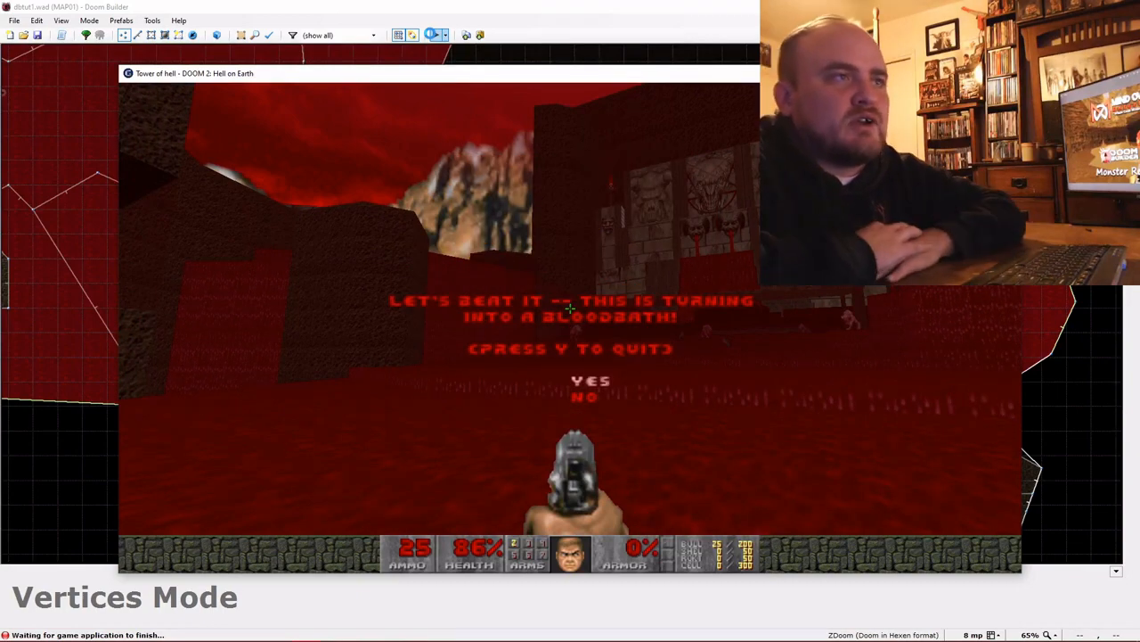
{"action": "key", "text": "y"}
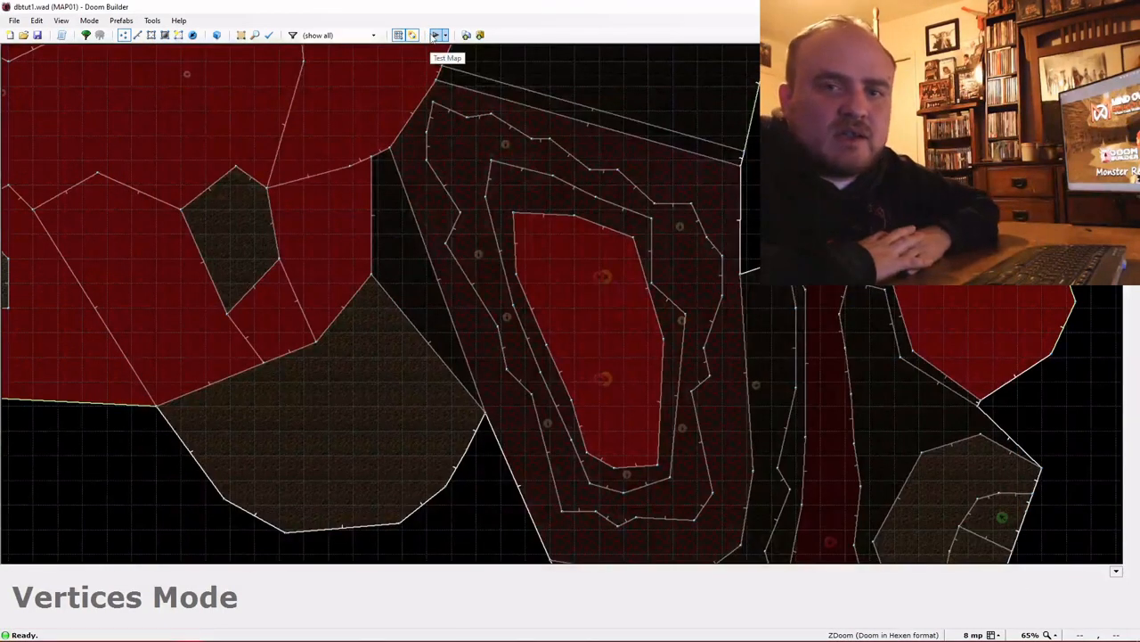